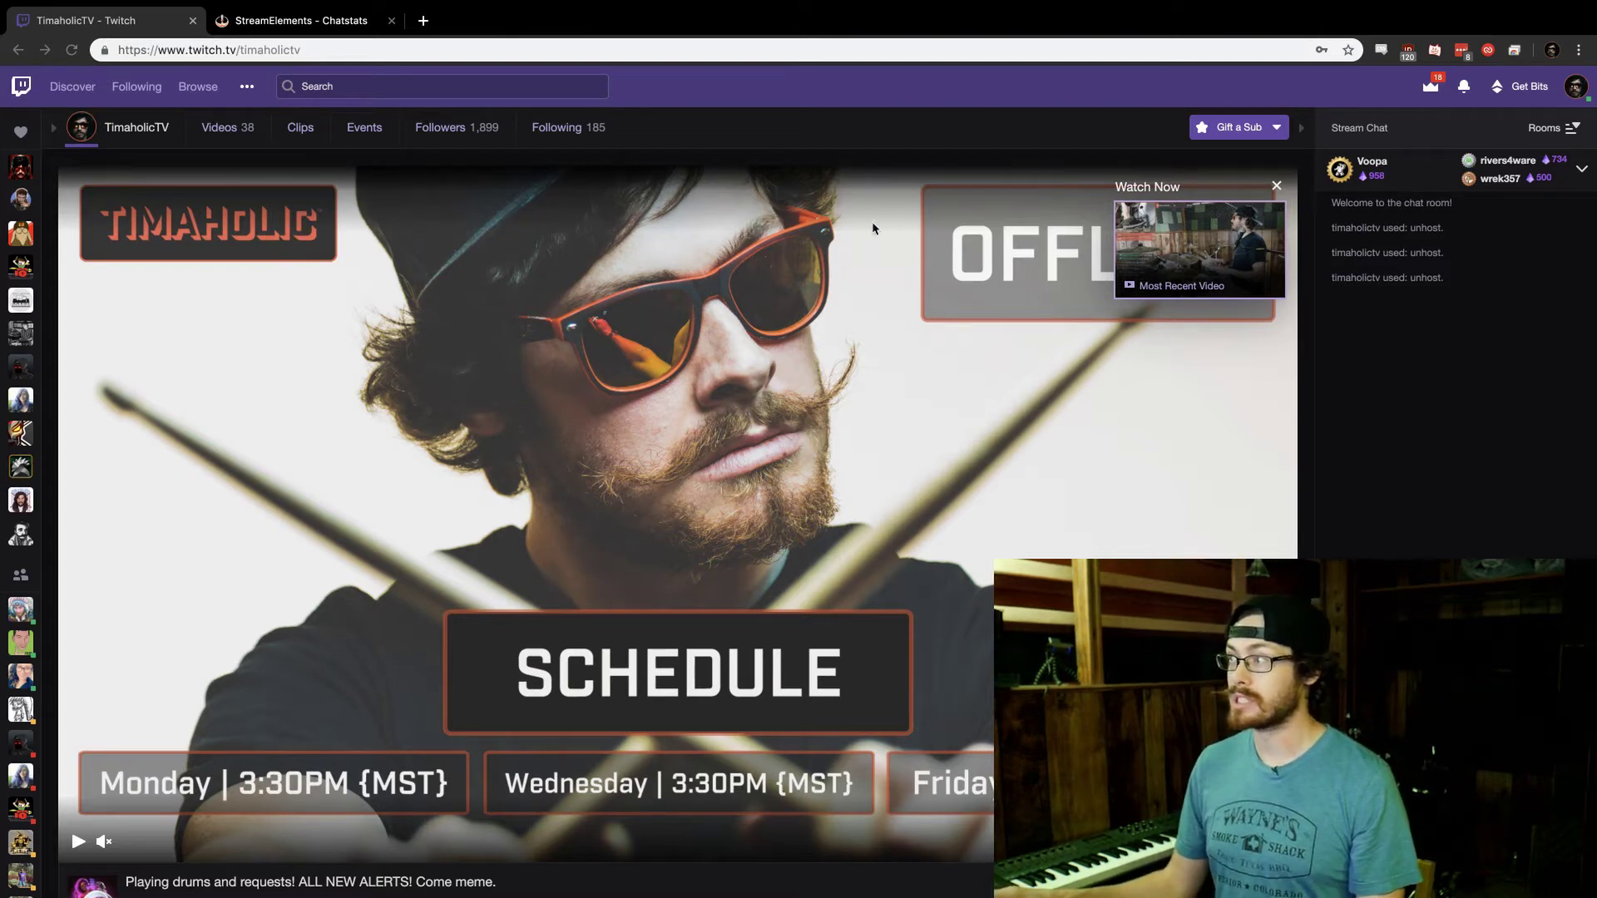
Step: Dismiss the suggested-video overlays on the offline channel page and examine the stream title, category and countdown panel
left_click(1277, 185)
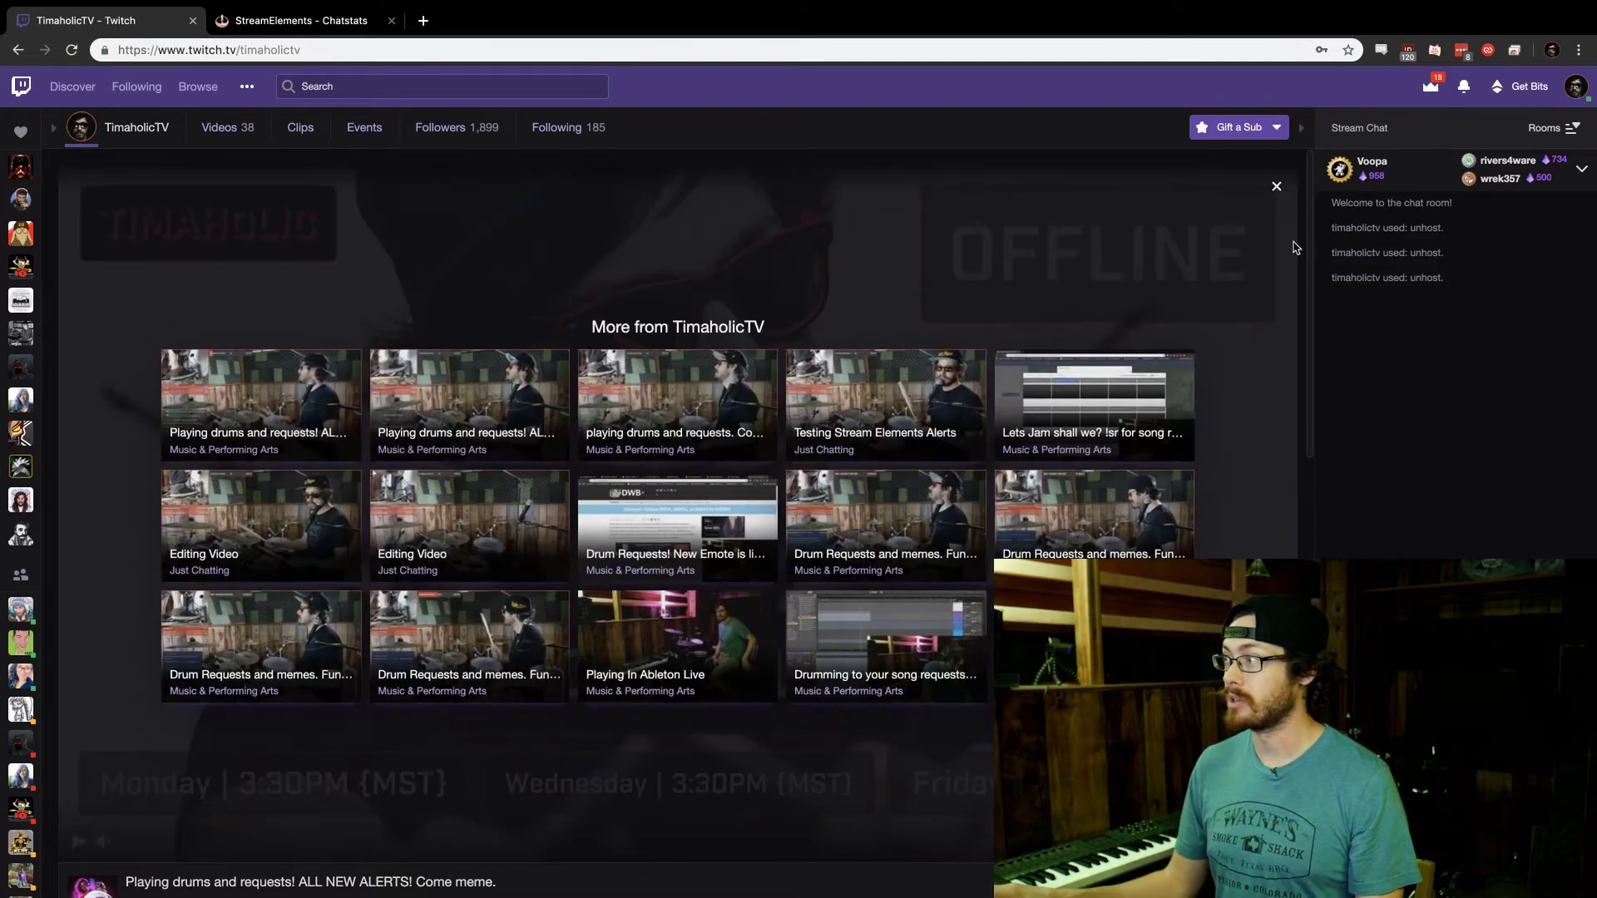
left_click(1278, 187)
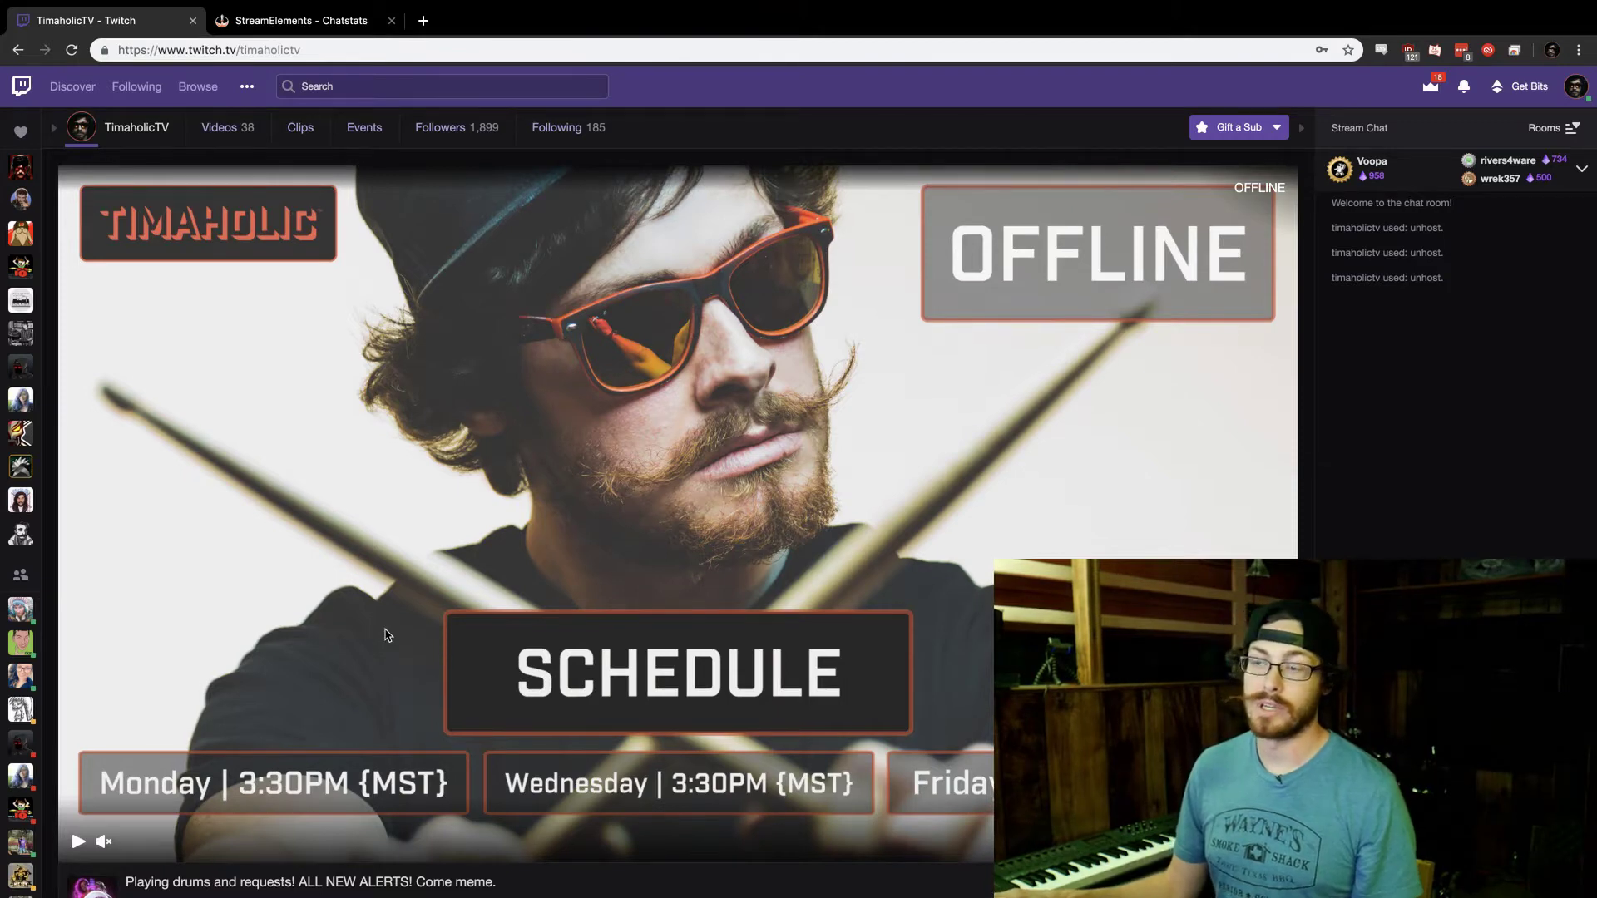
scroll(384, 635, "down", 3)
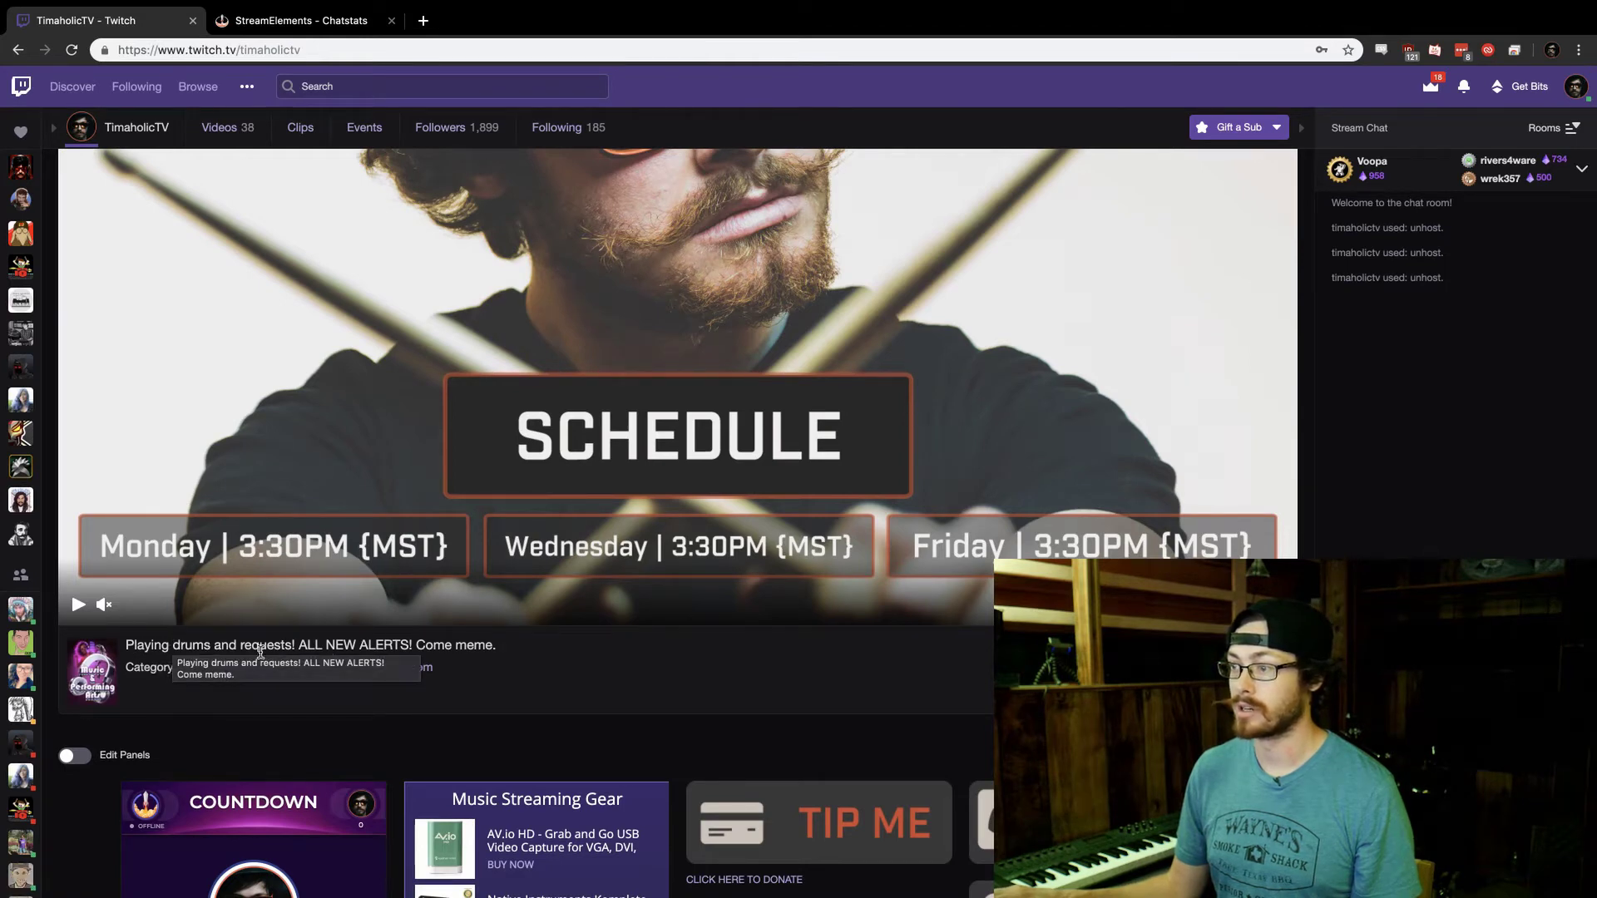
scroll(586, 649, "down", 1)
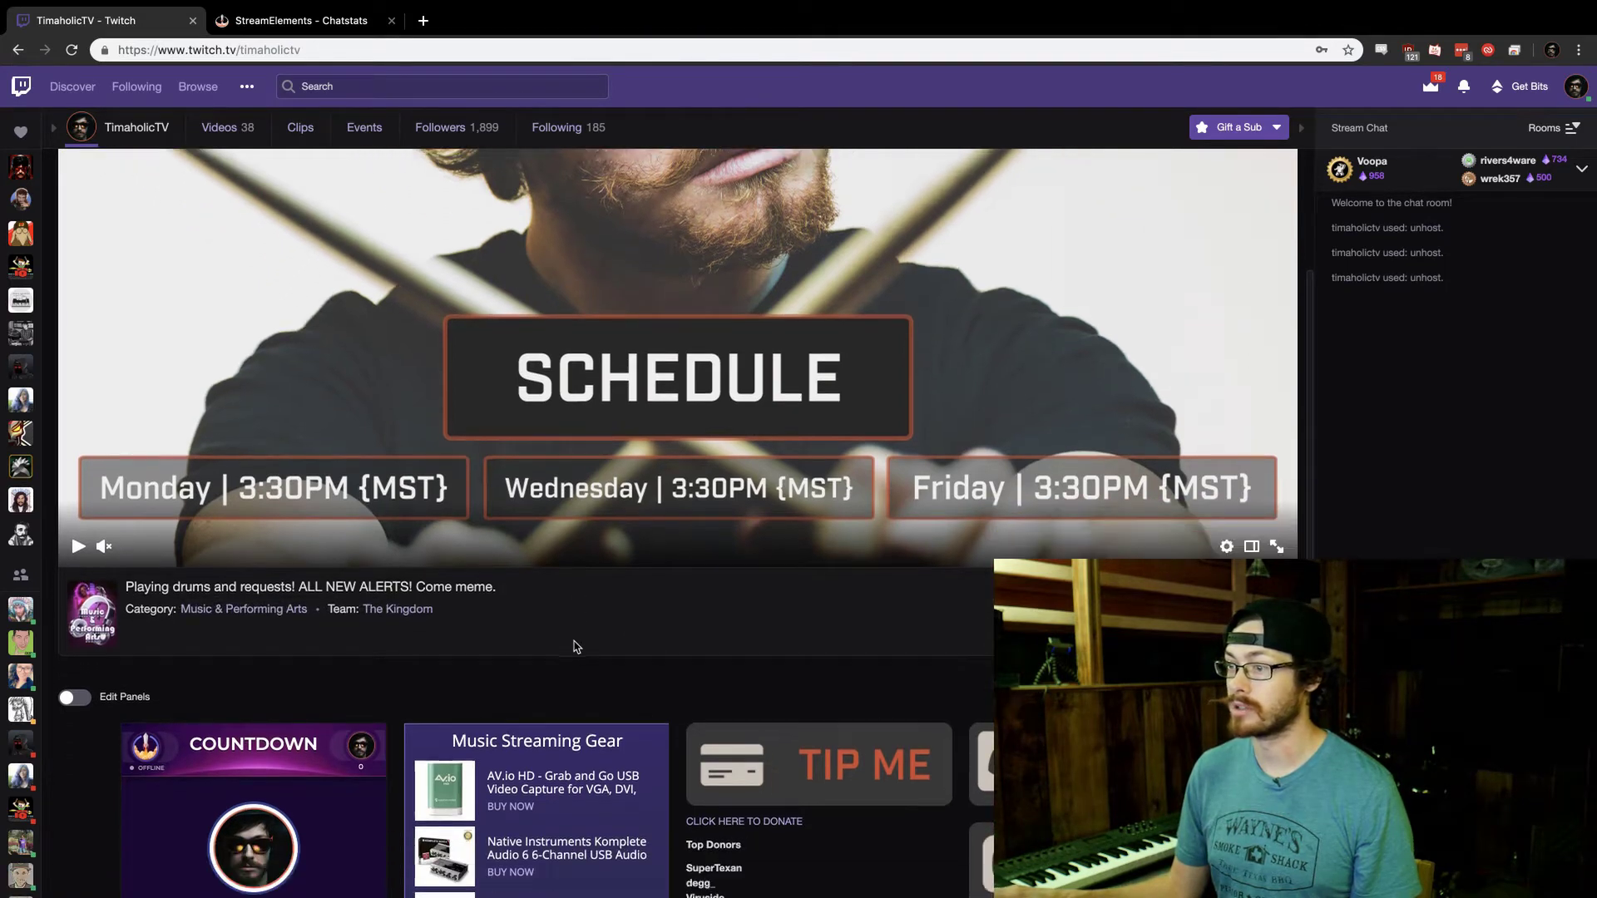
scroll(567, 645, "down", 5)
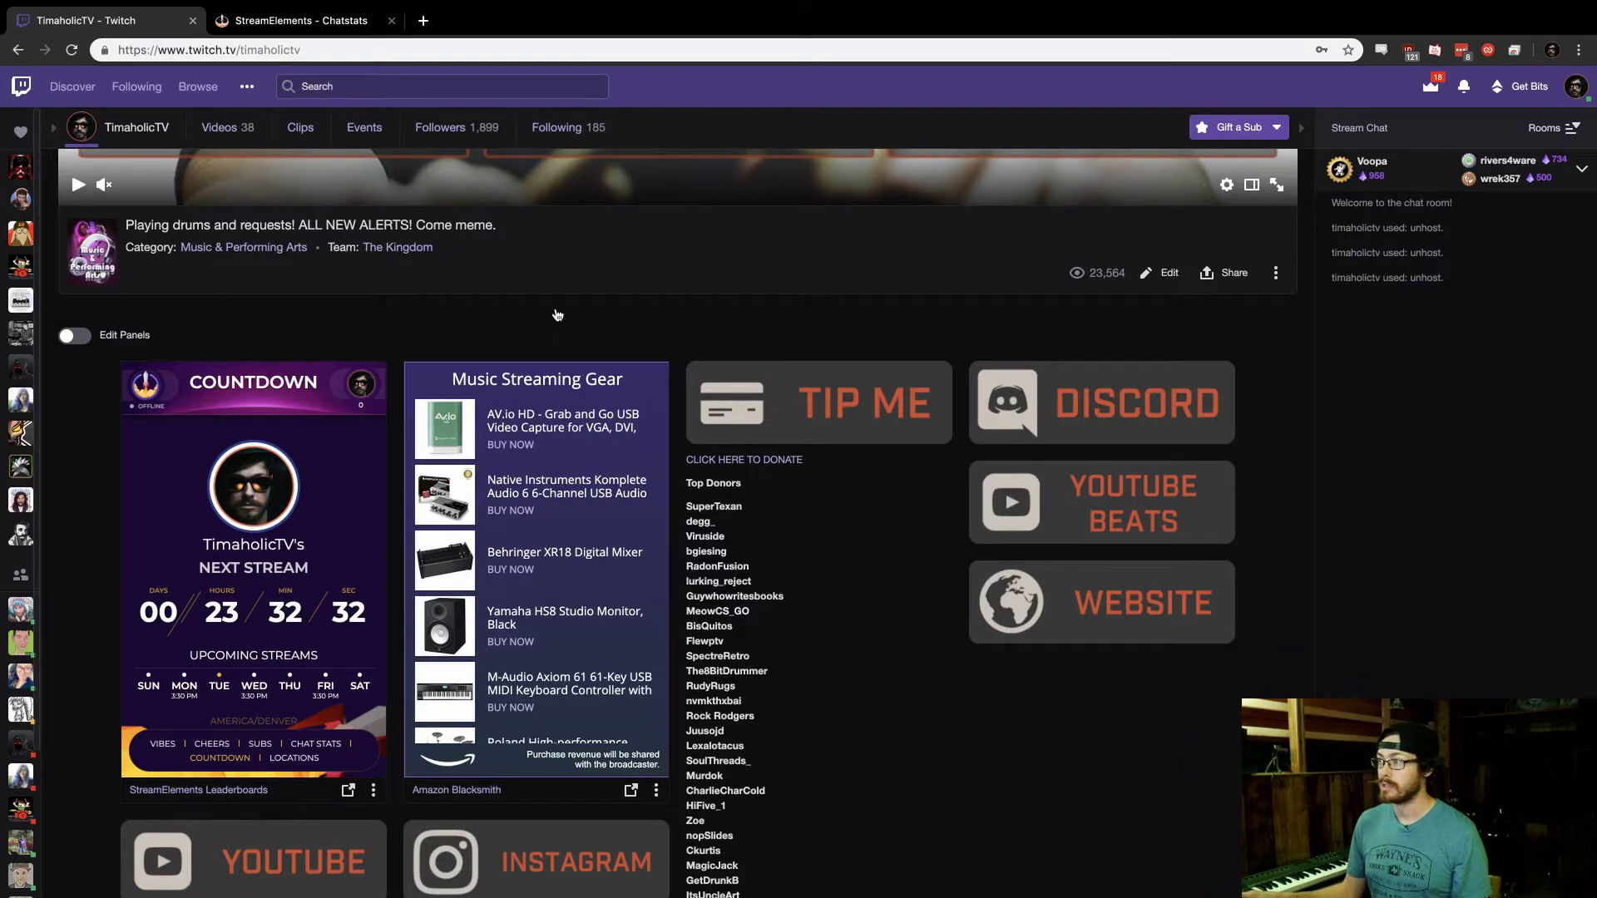
scroll(556, 424, "down", 1)
scroll(541, 425, "down", 1)
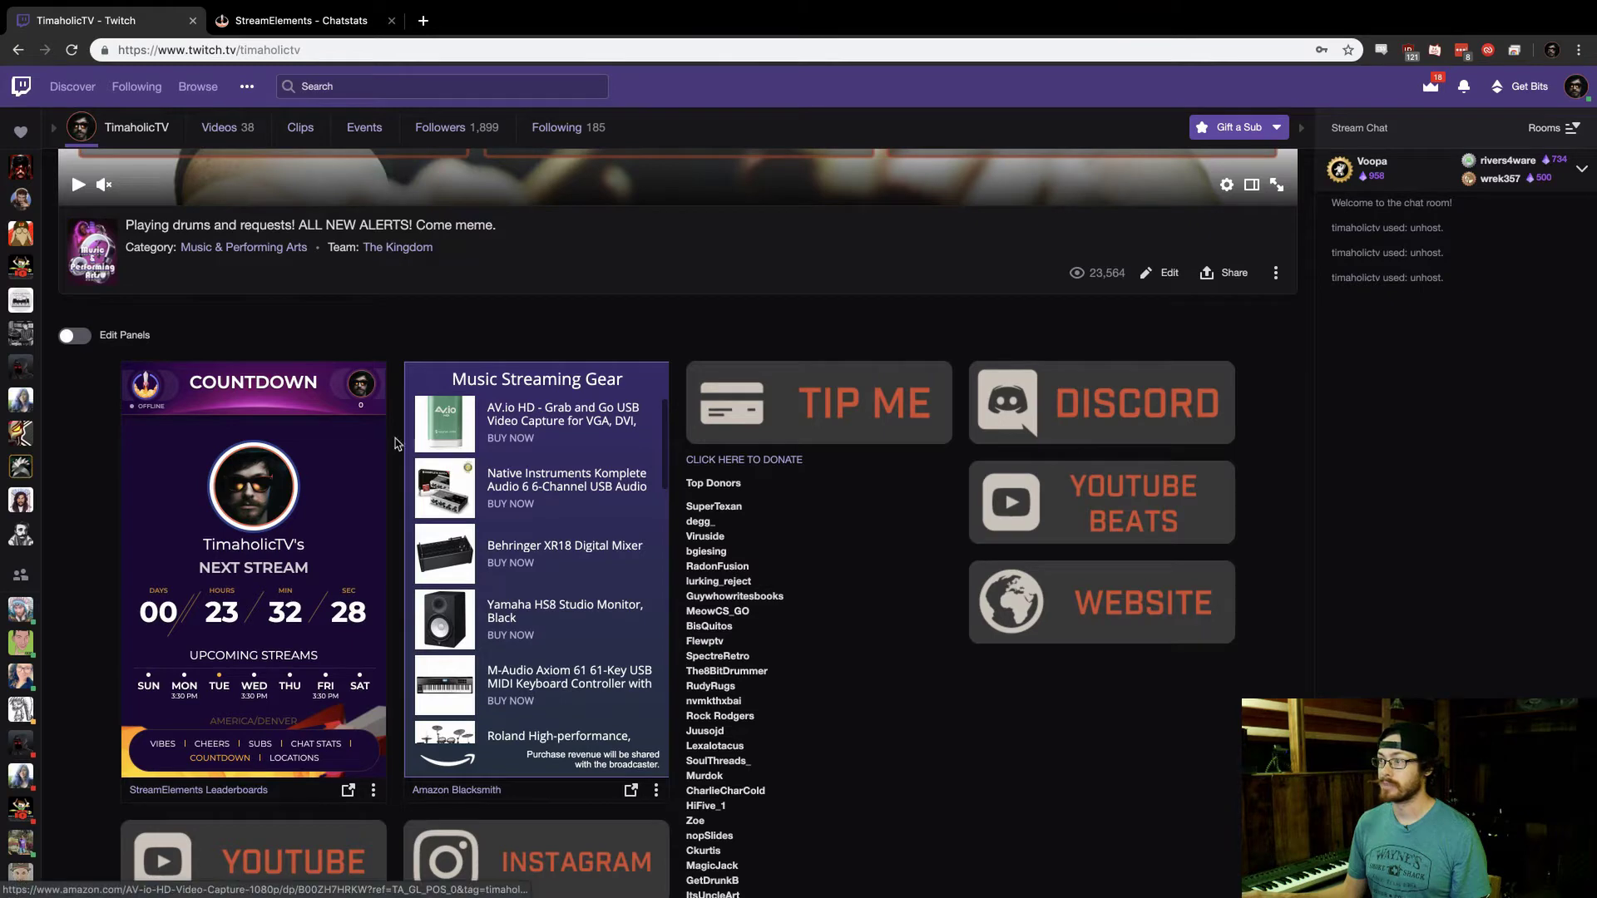
scroll(221, 700, "down", 1)
scroll(221, 699, "down", 1)
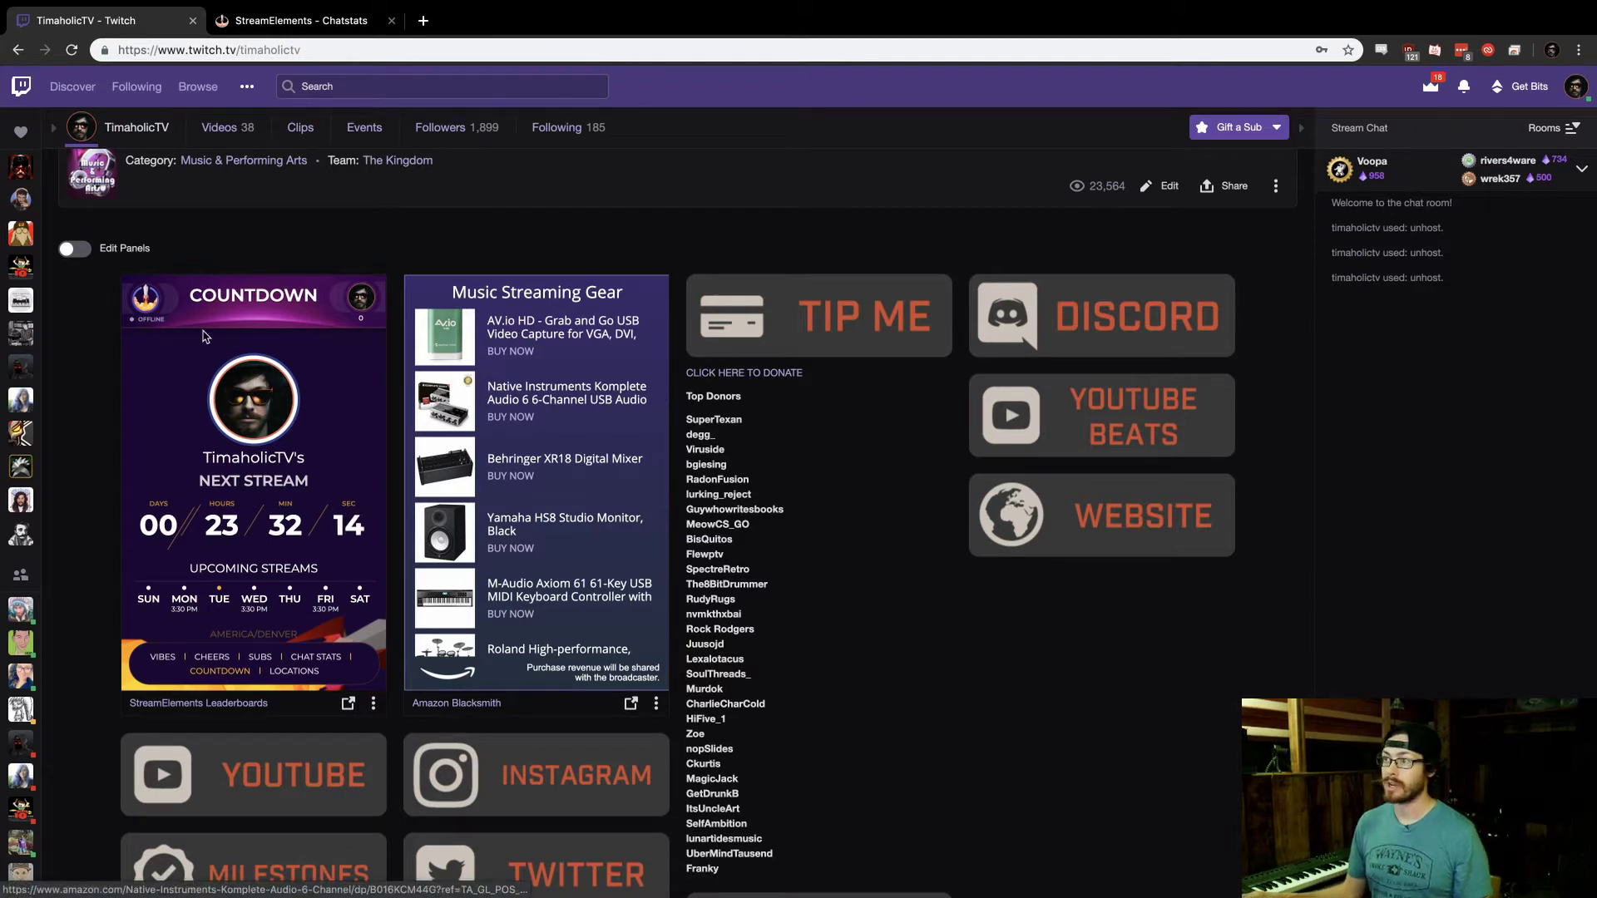
scroll(283, 354, "down", 1)
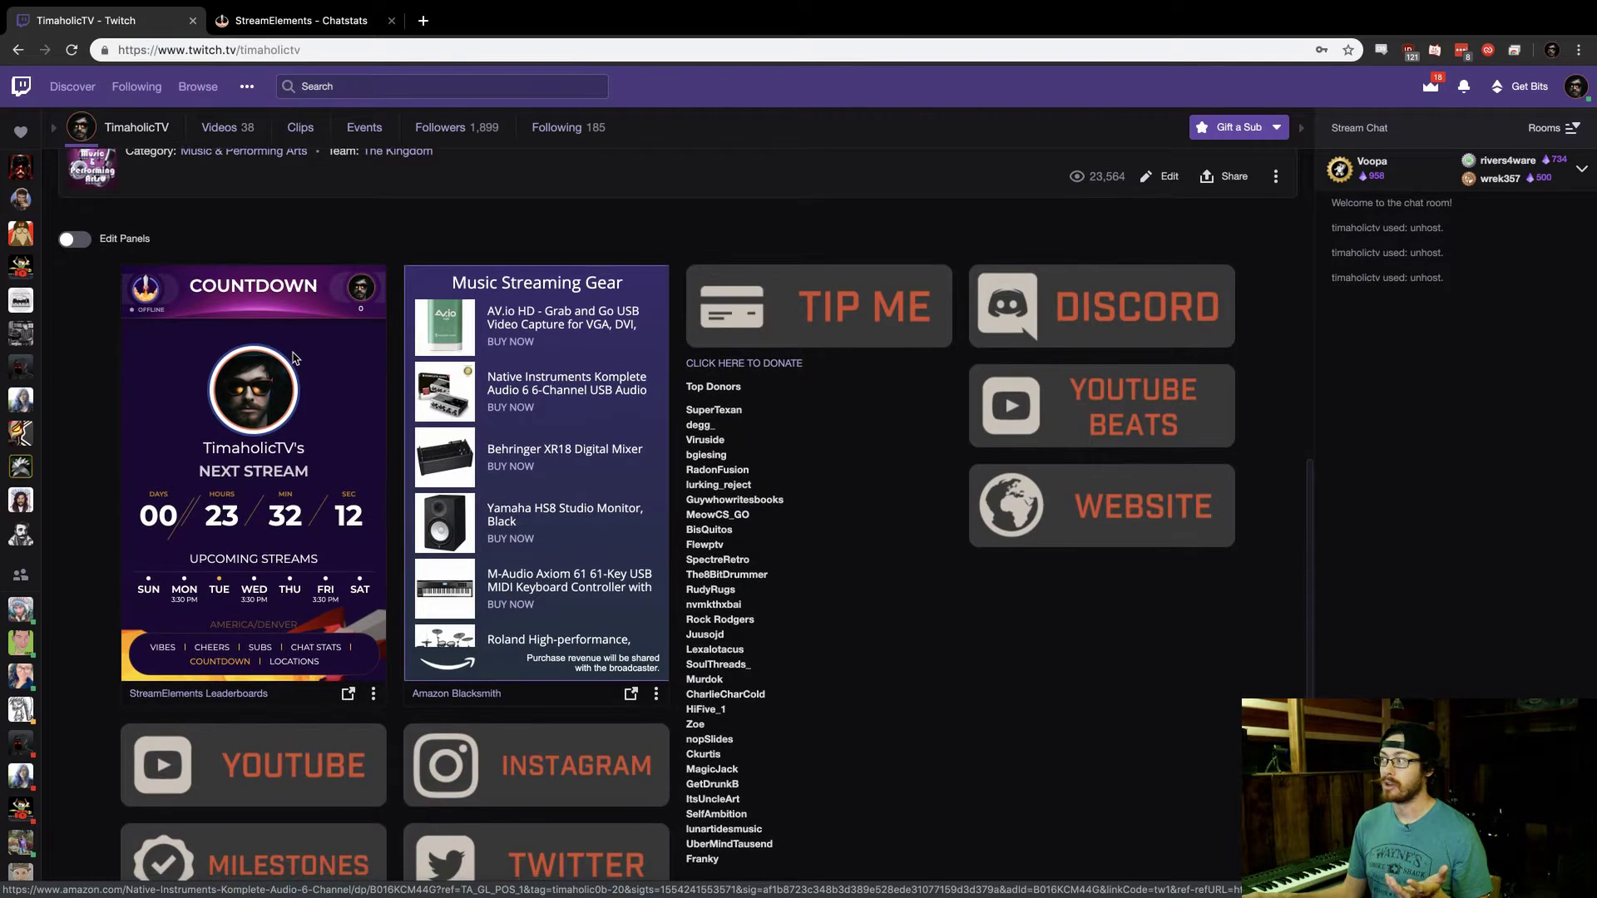
Step: Look through the countdown panel and the products in the Music Streaming Gear panel
scroll(81, 301, "up", 2)
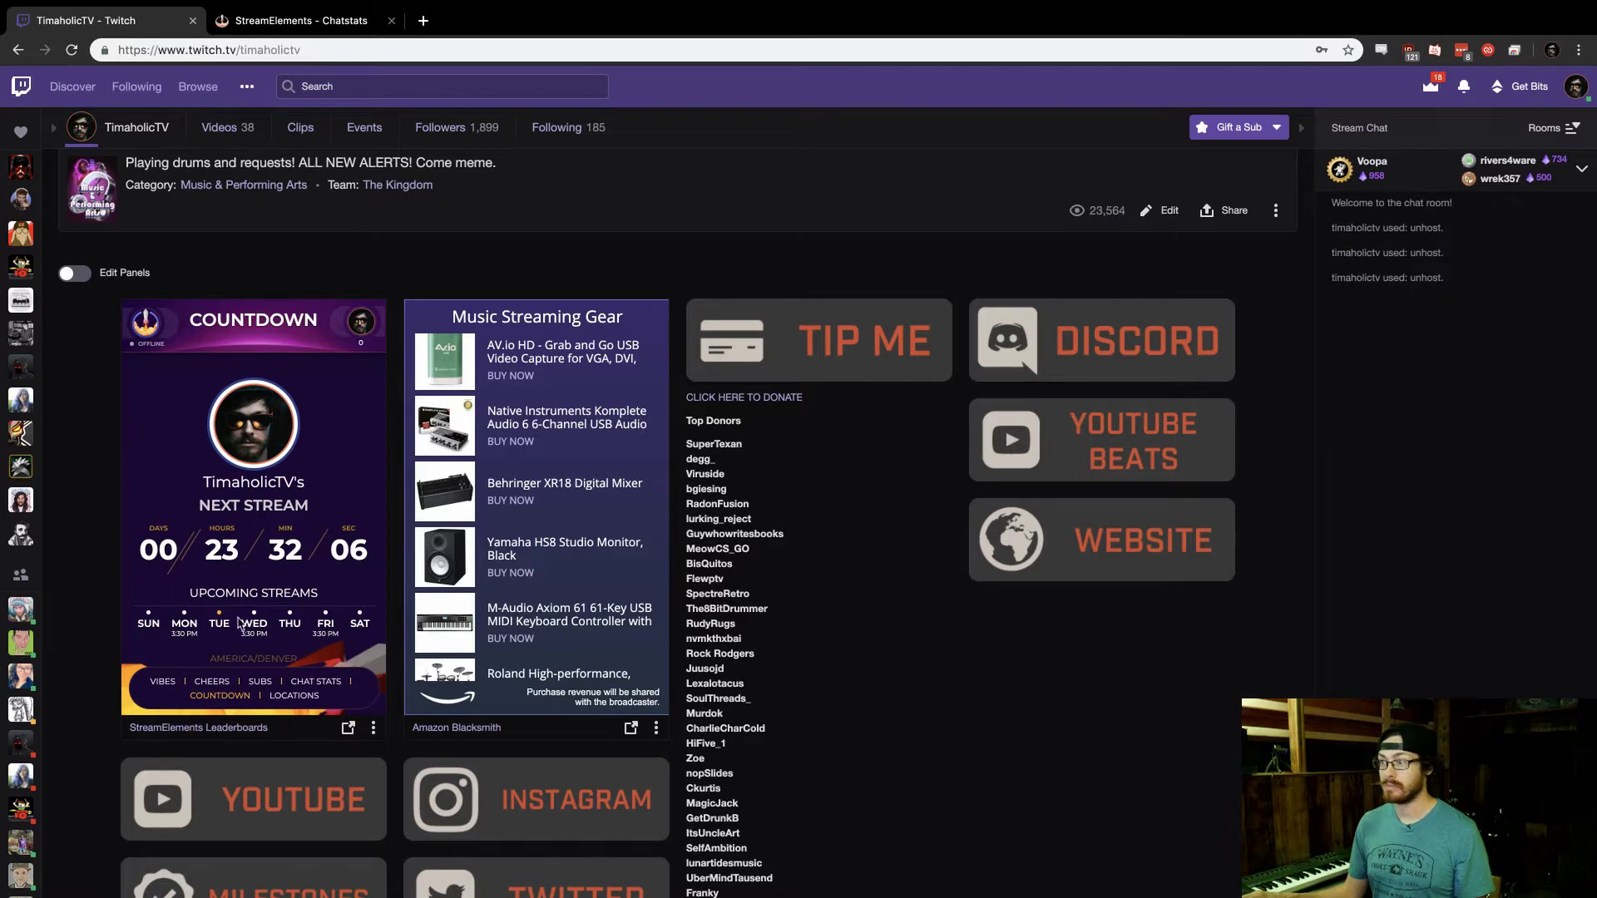
scroll(499, 374, "down", 8)
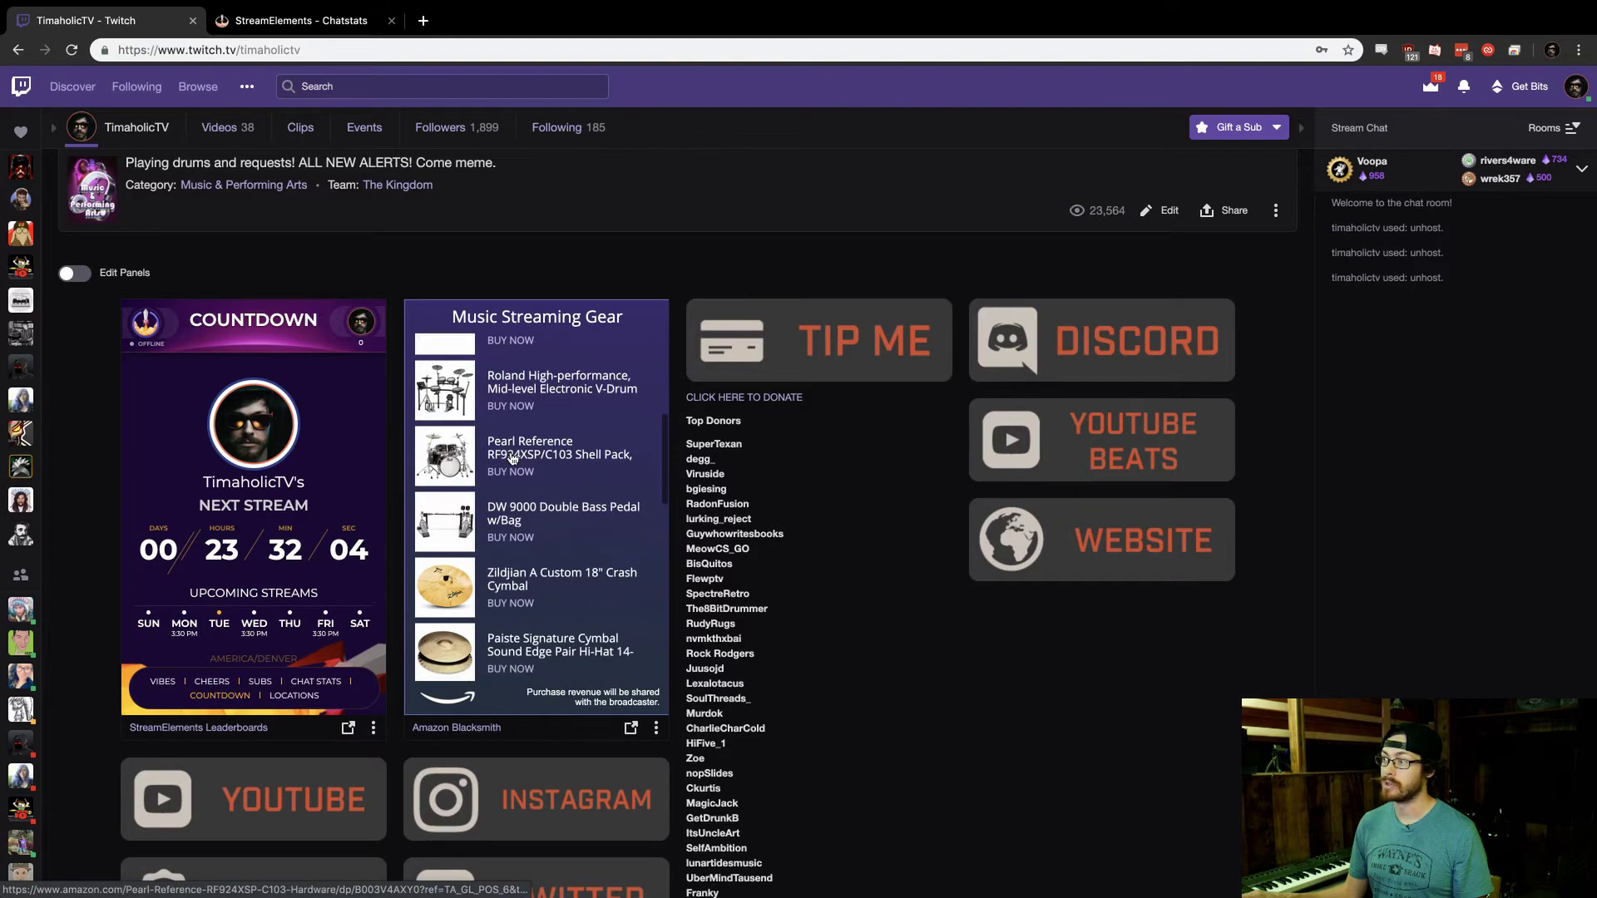
scroll(512, 463, "up", 8)
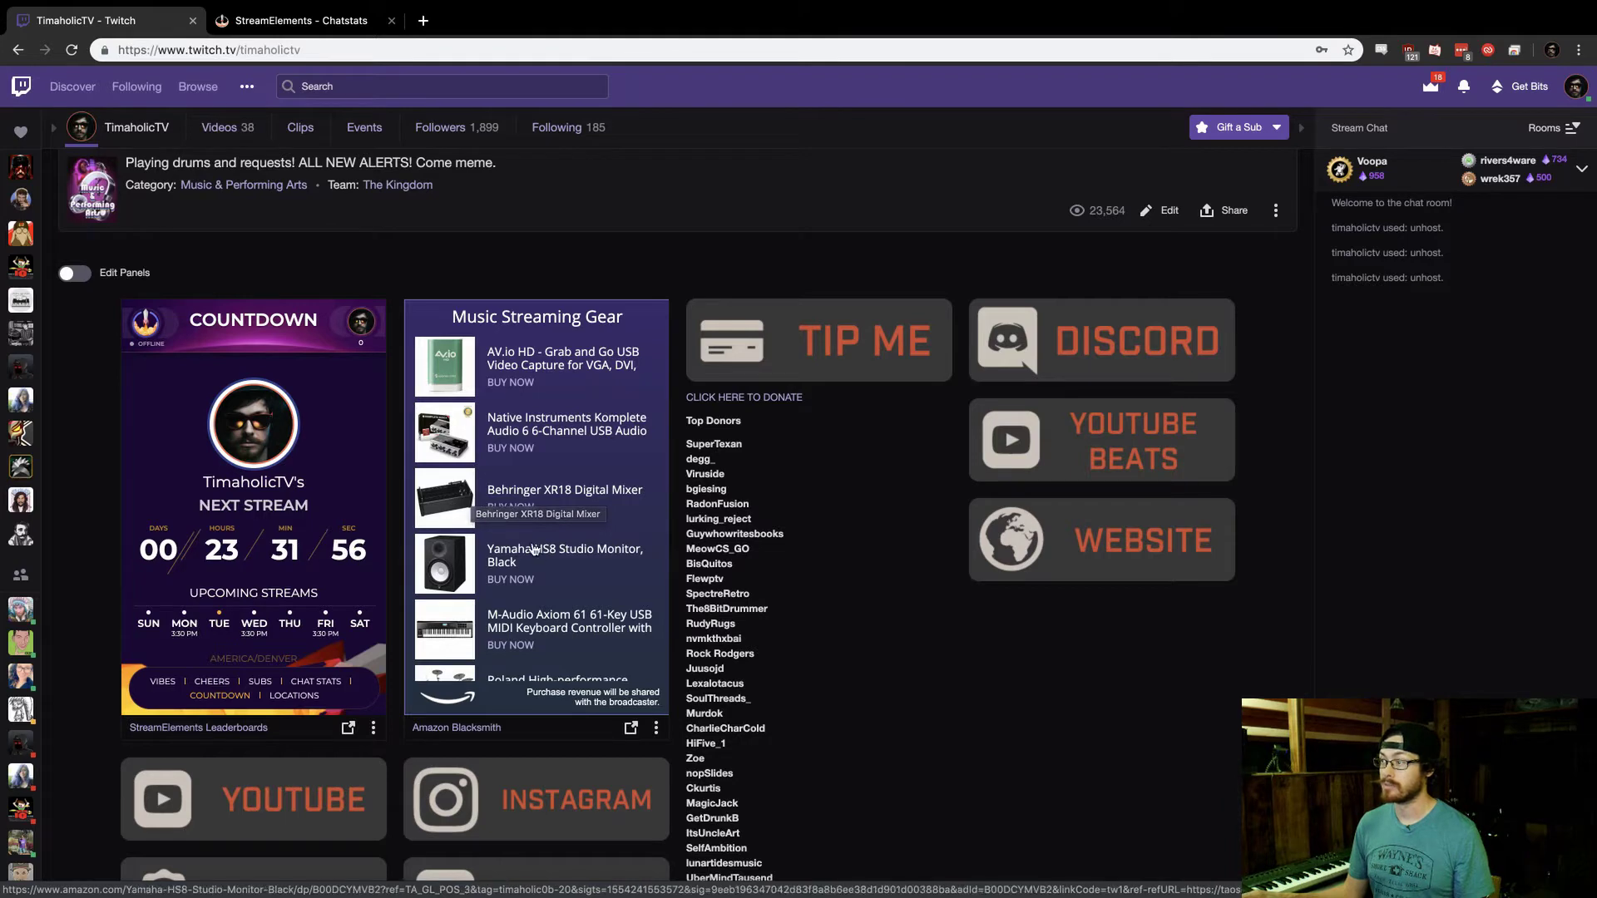
scroll(537, 556, "down", 1)
scroll(796, 417, "down", 1)
scroll(796, 418, "up", 2)
scroll(796, 432, "down", 2)
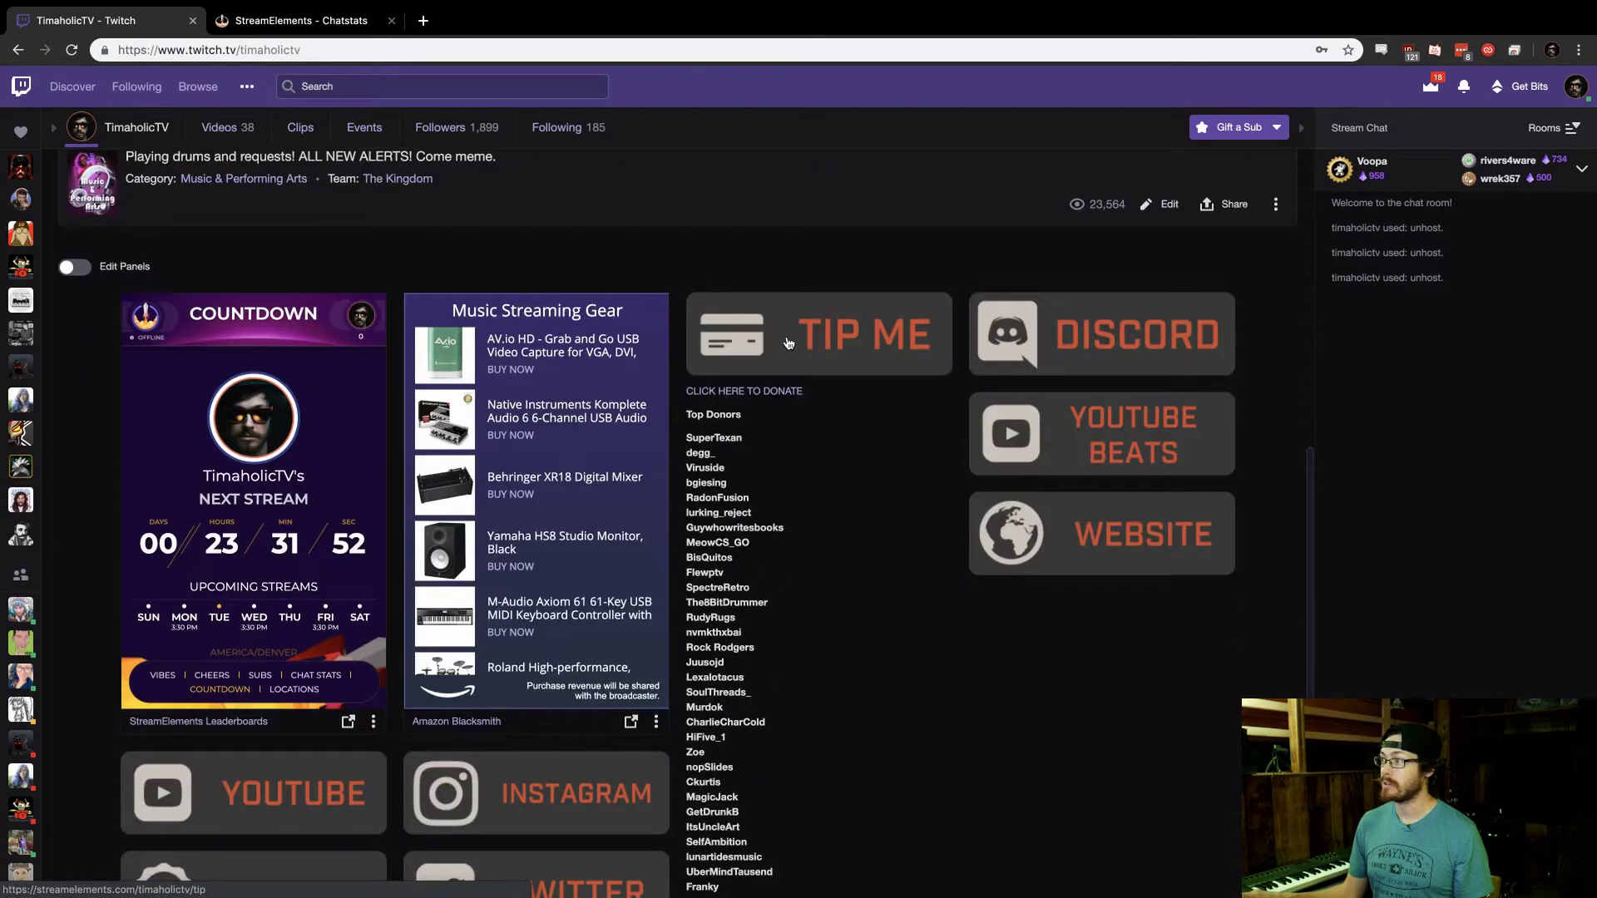
Step: Examine the remaining channel panels, including the tip, Discord, website, social media and milestones panels
scroll(758, 366, "down", 1)
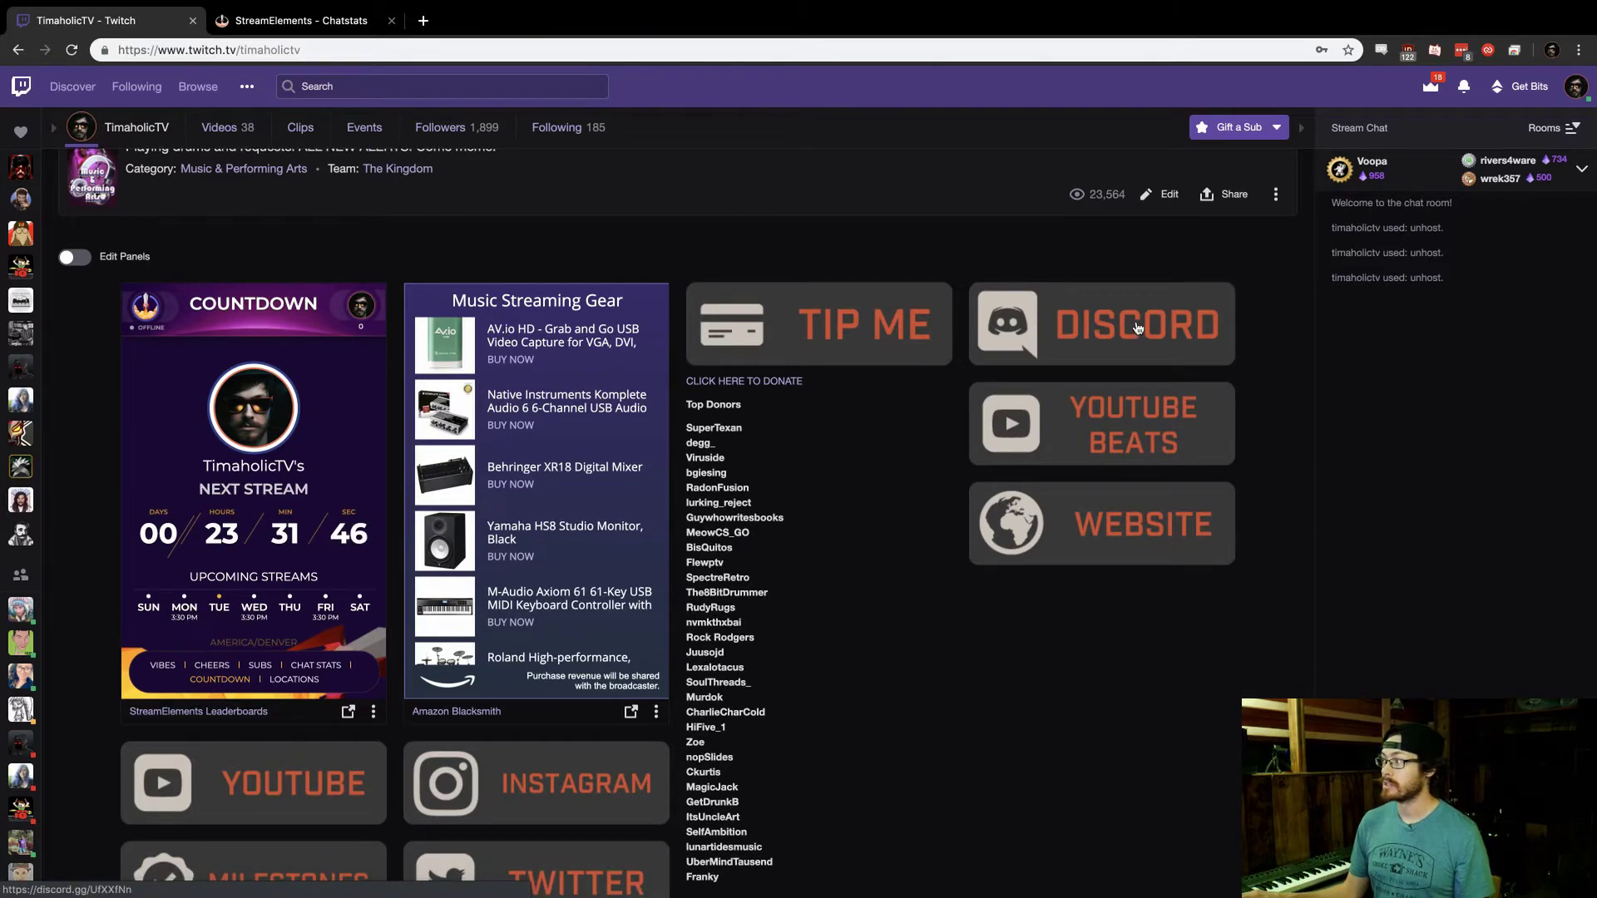
scroll(1081, 423, "down", 1)
scroll(1082, 423, "down", 1)
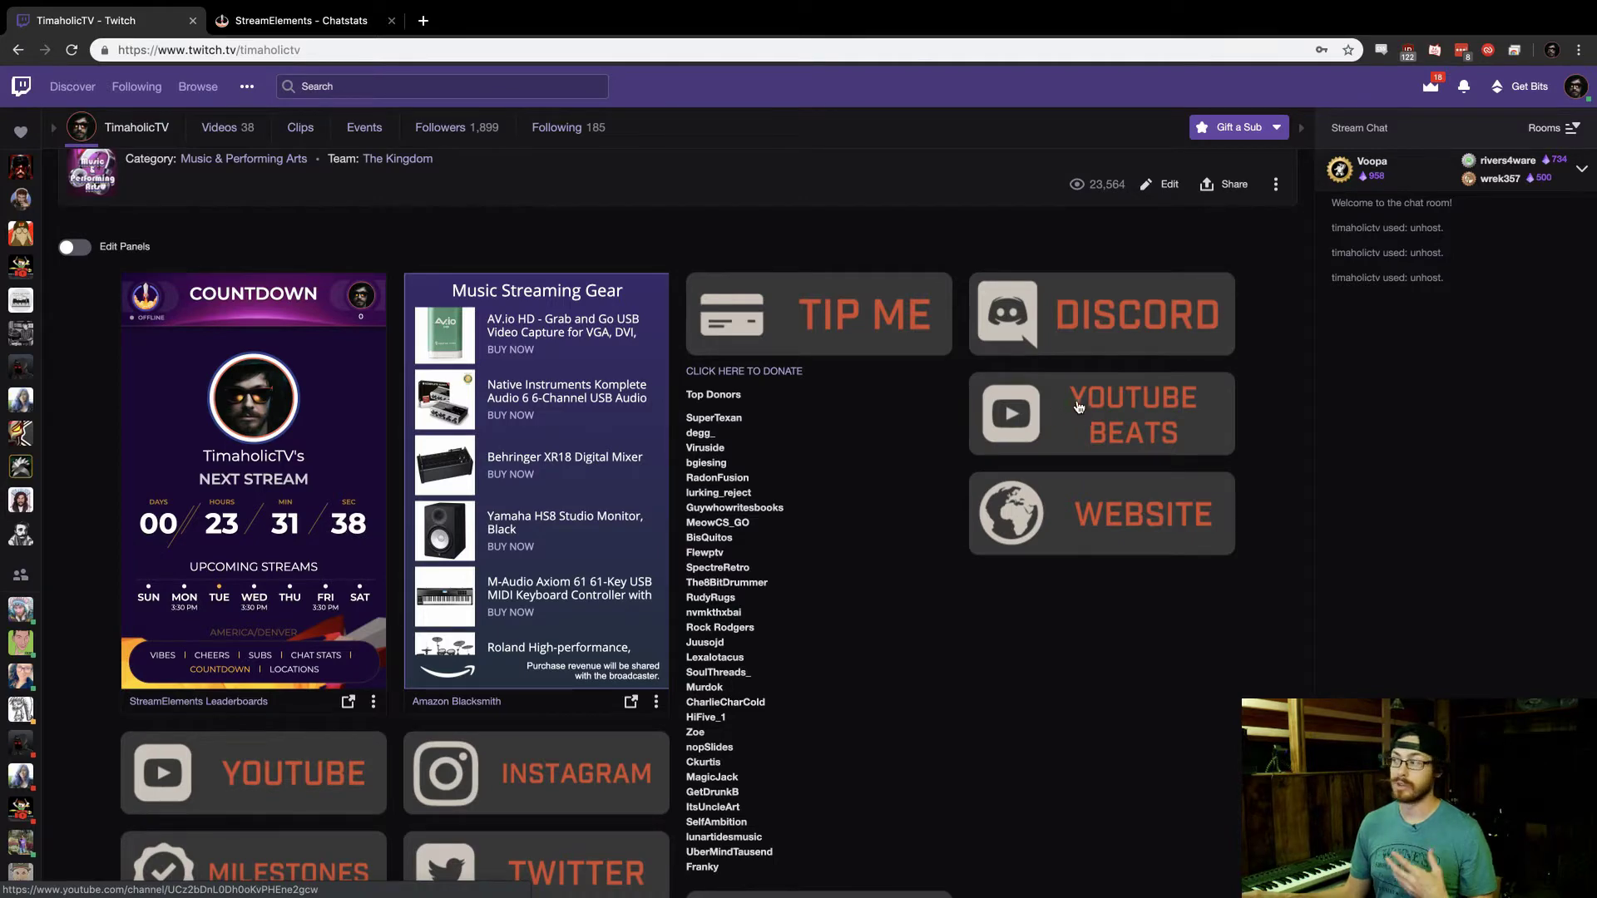
scroll(1073, 490, "down", 3)
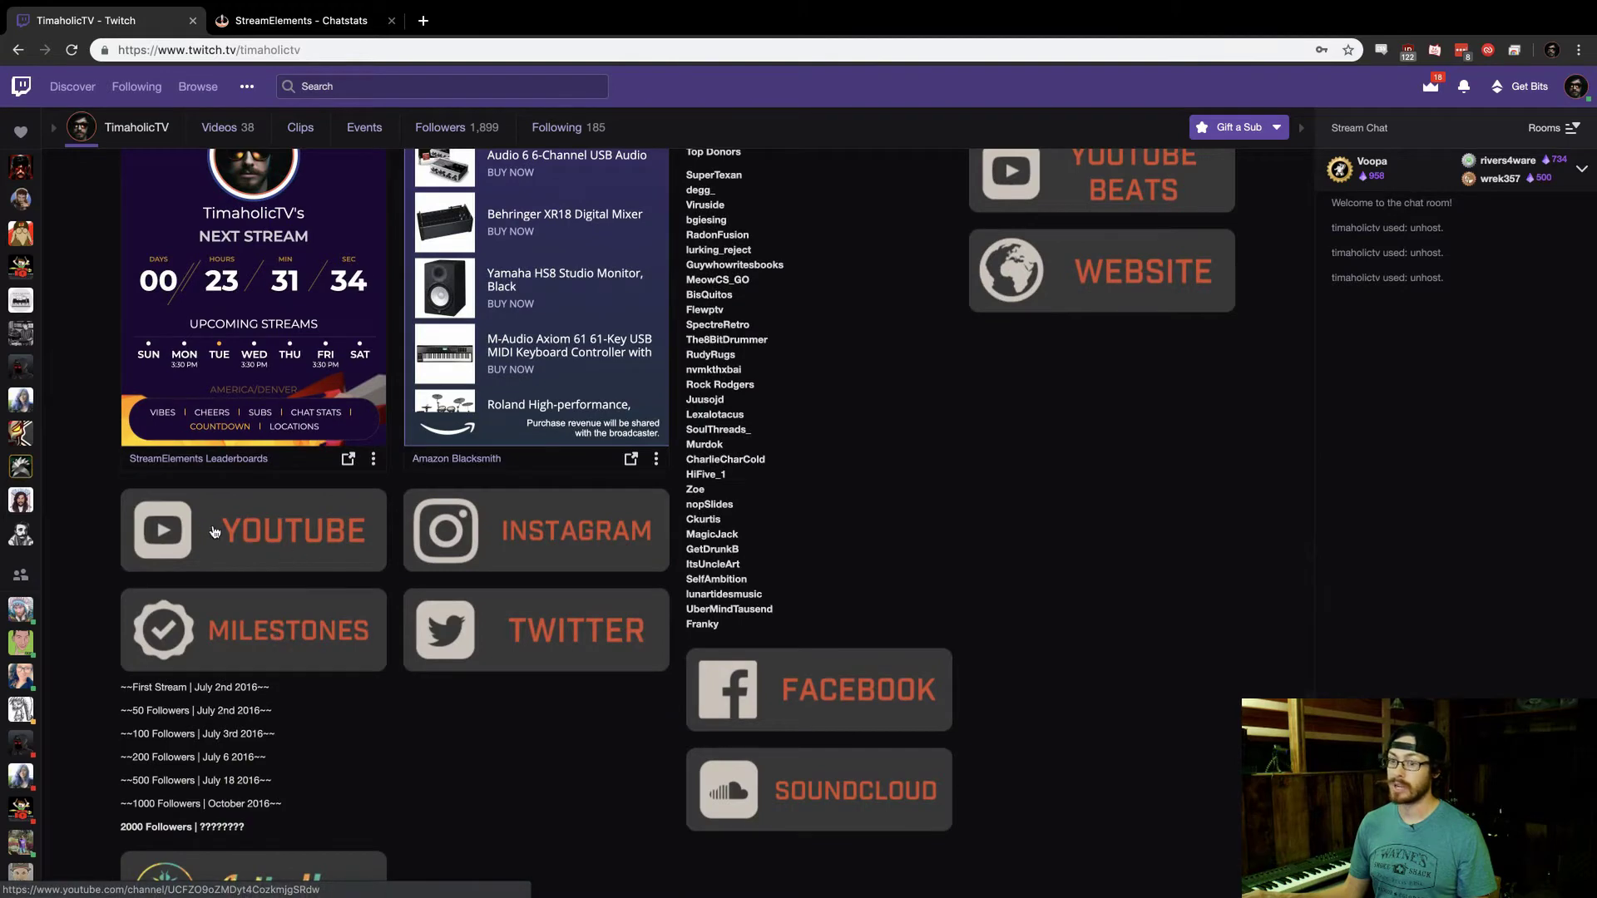
scroll(212, 538, "down", 2)
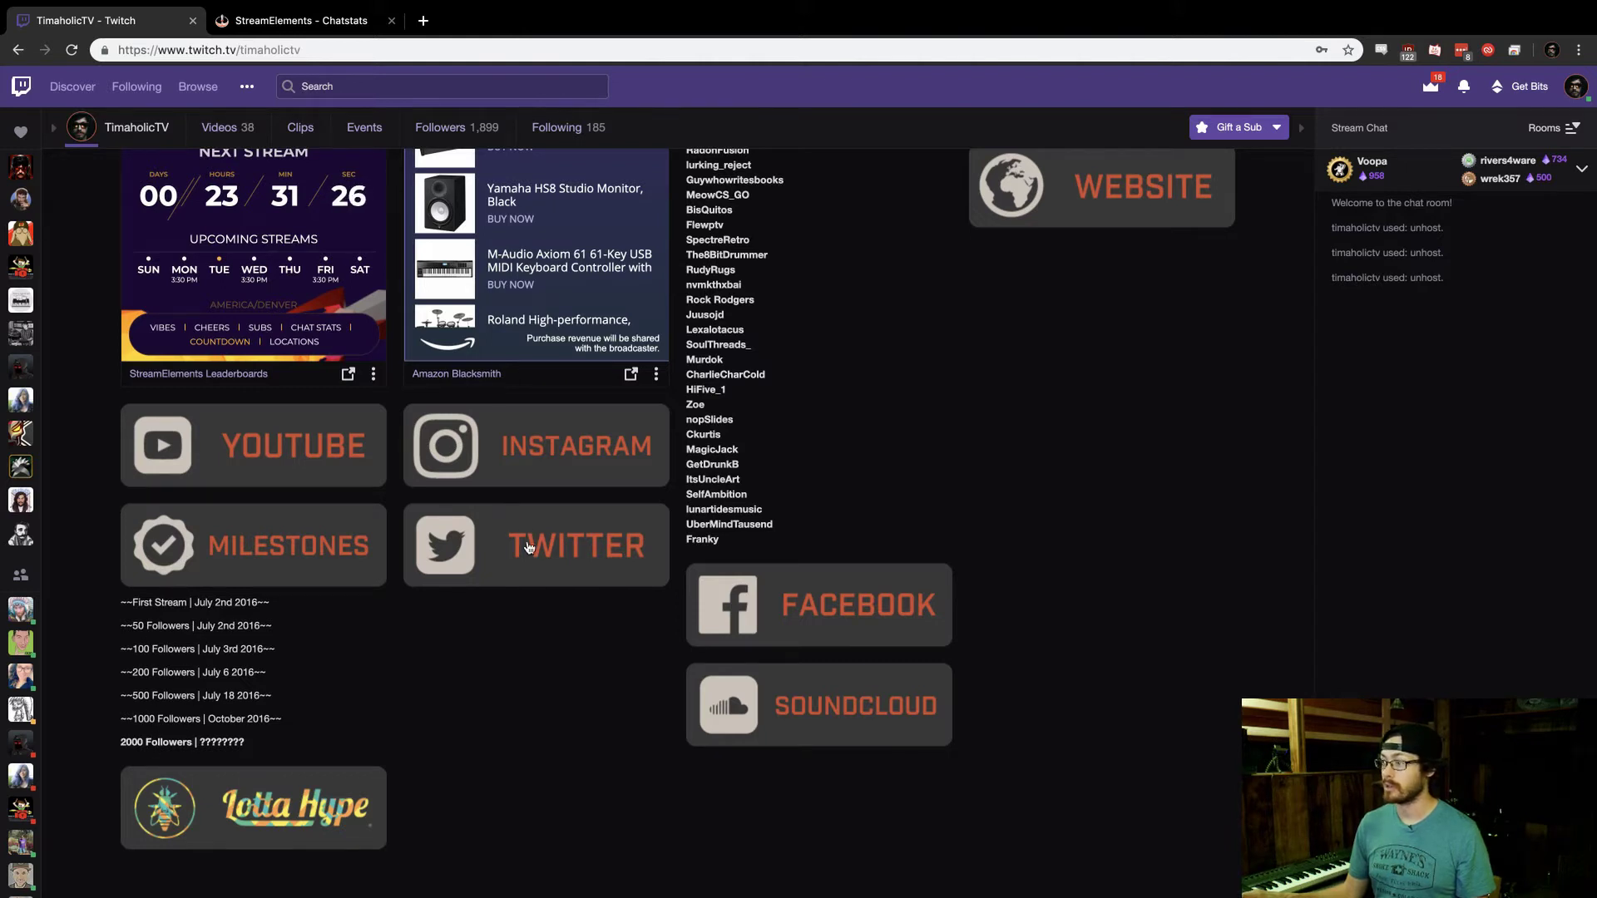
scroll(416, 782, "down", 1)
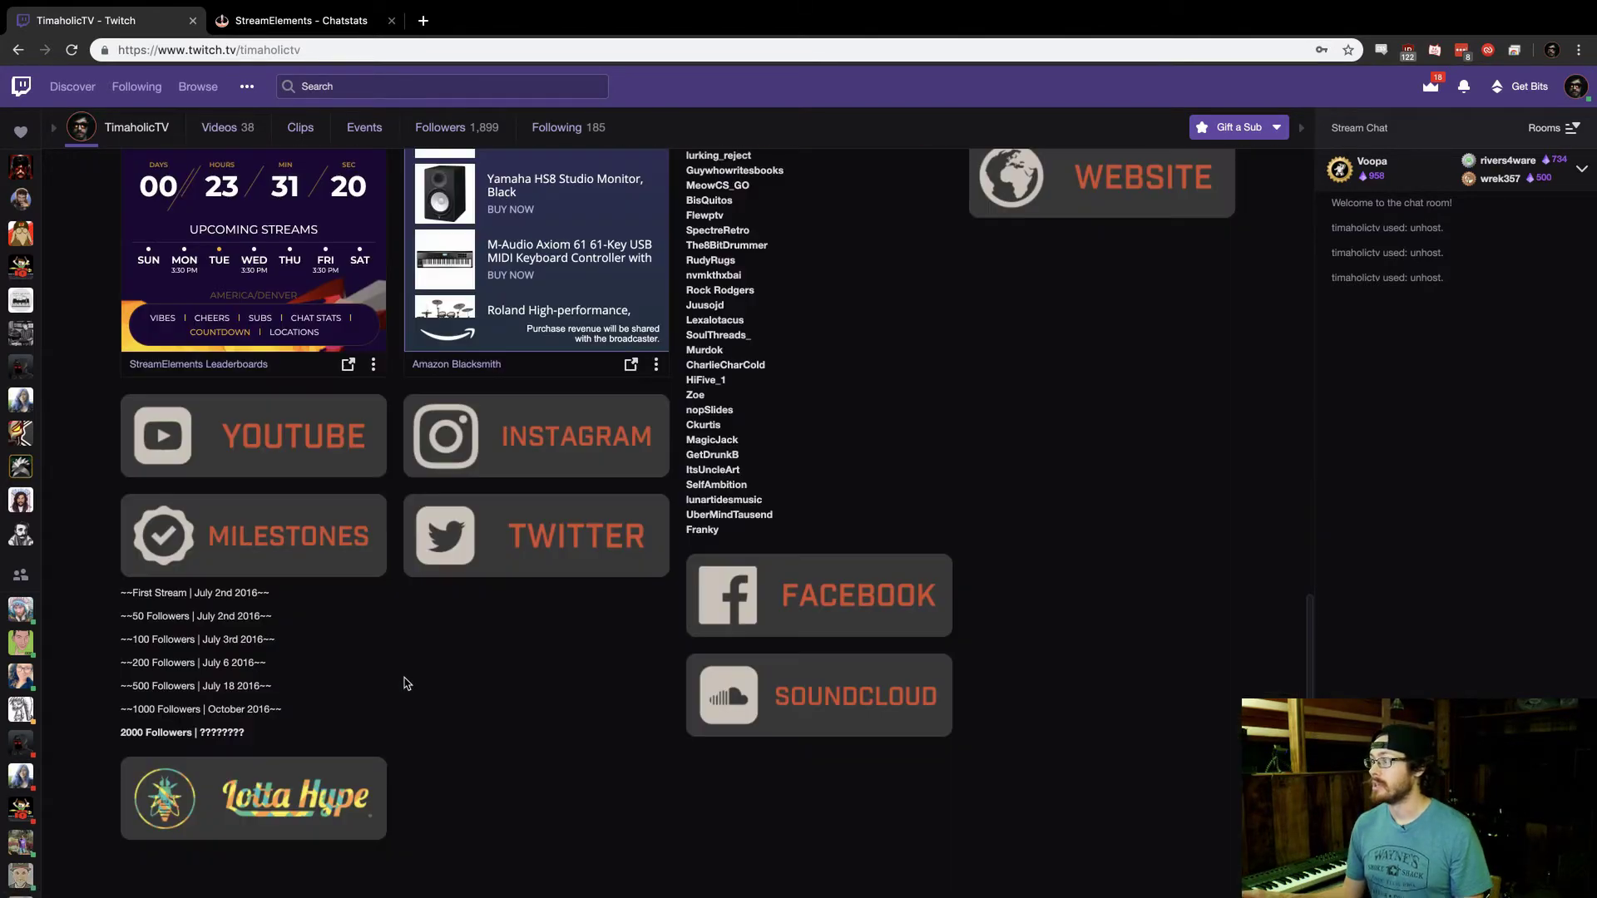
Step: Turn on panel editing for the channel and go to the empty slot after the last panel
scroll(400, 676, "up", 1)
scroll(395, 657, "up", 5)
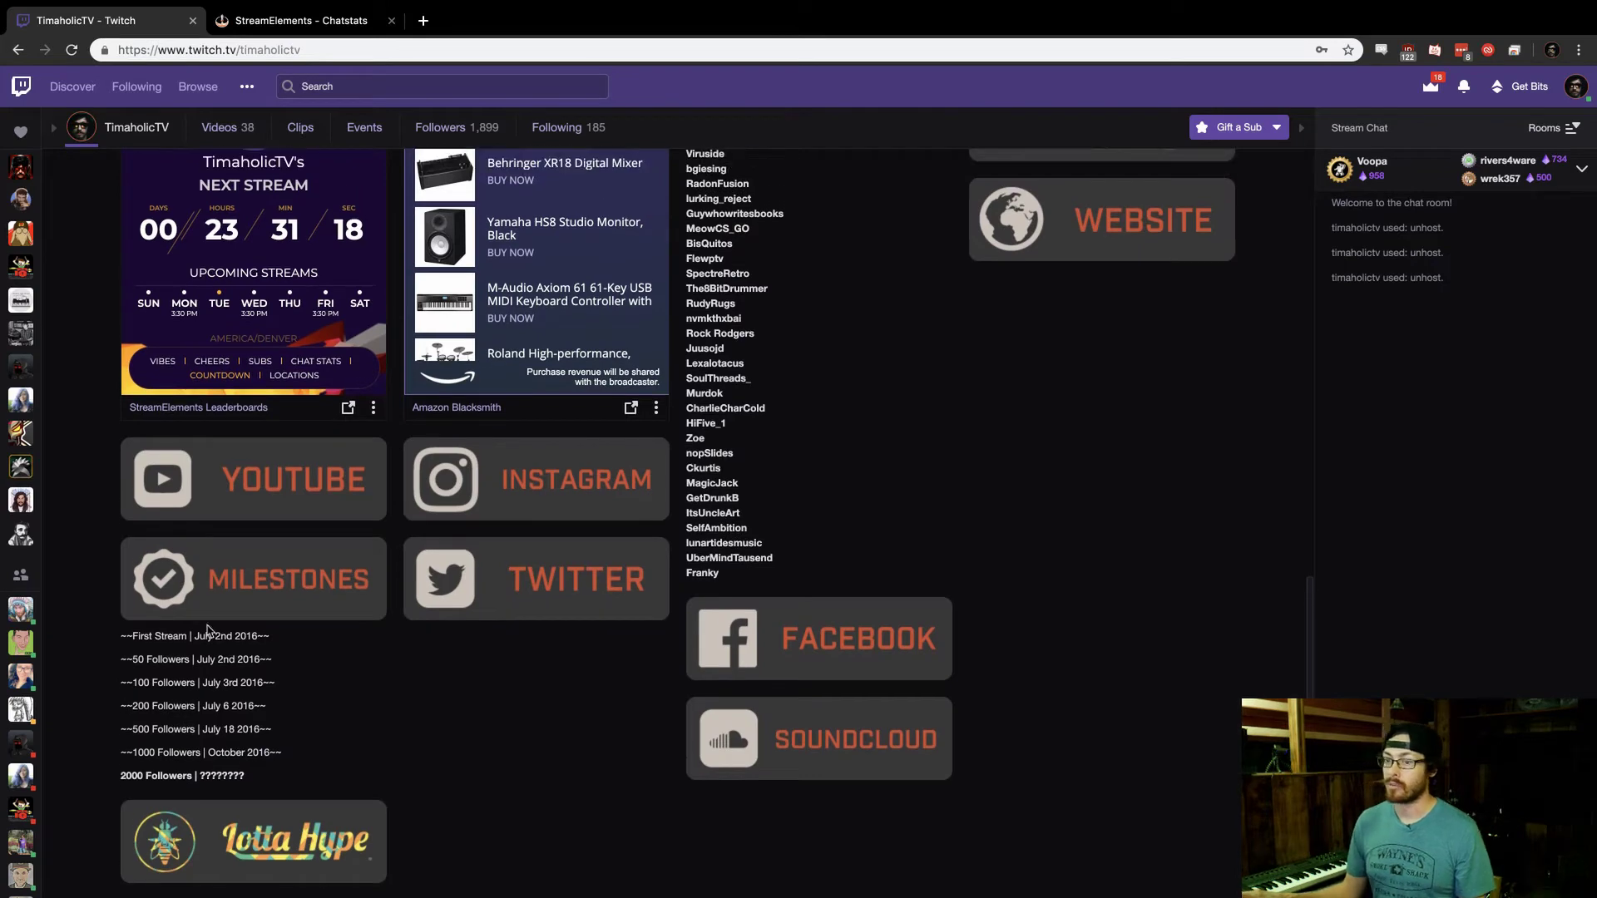
scroll(243, 439, "up", 2)
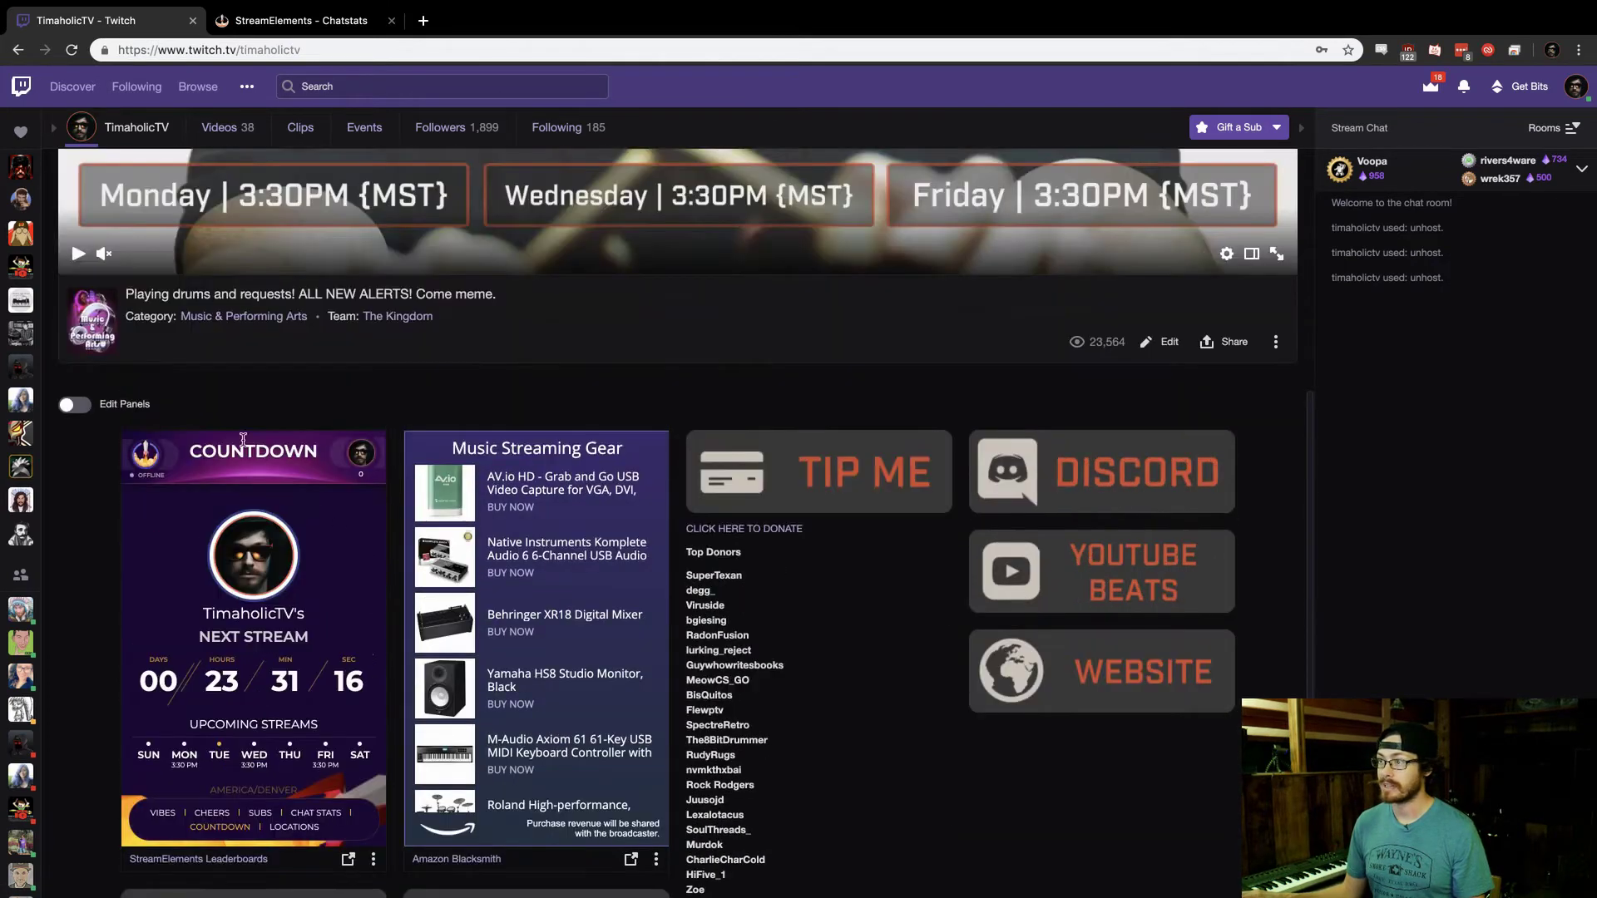
left_click(74, 406)
scroll(499, 587, "down", 1)
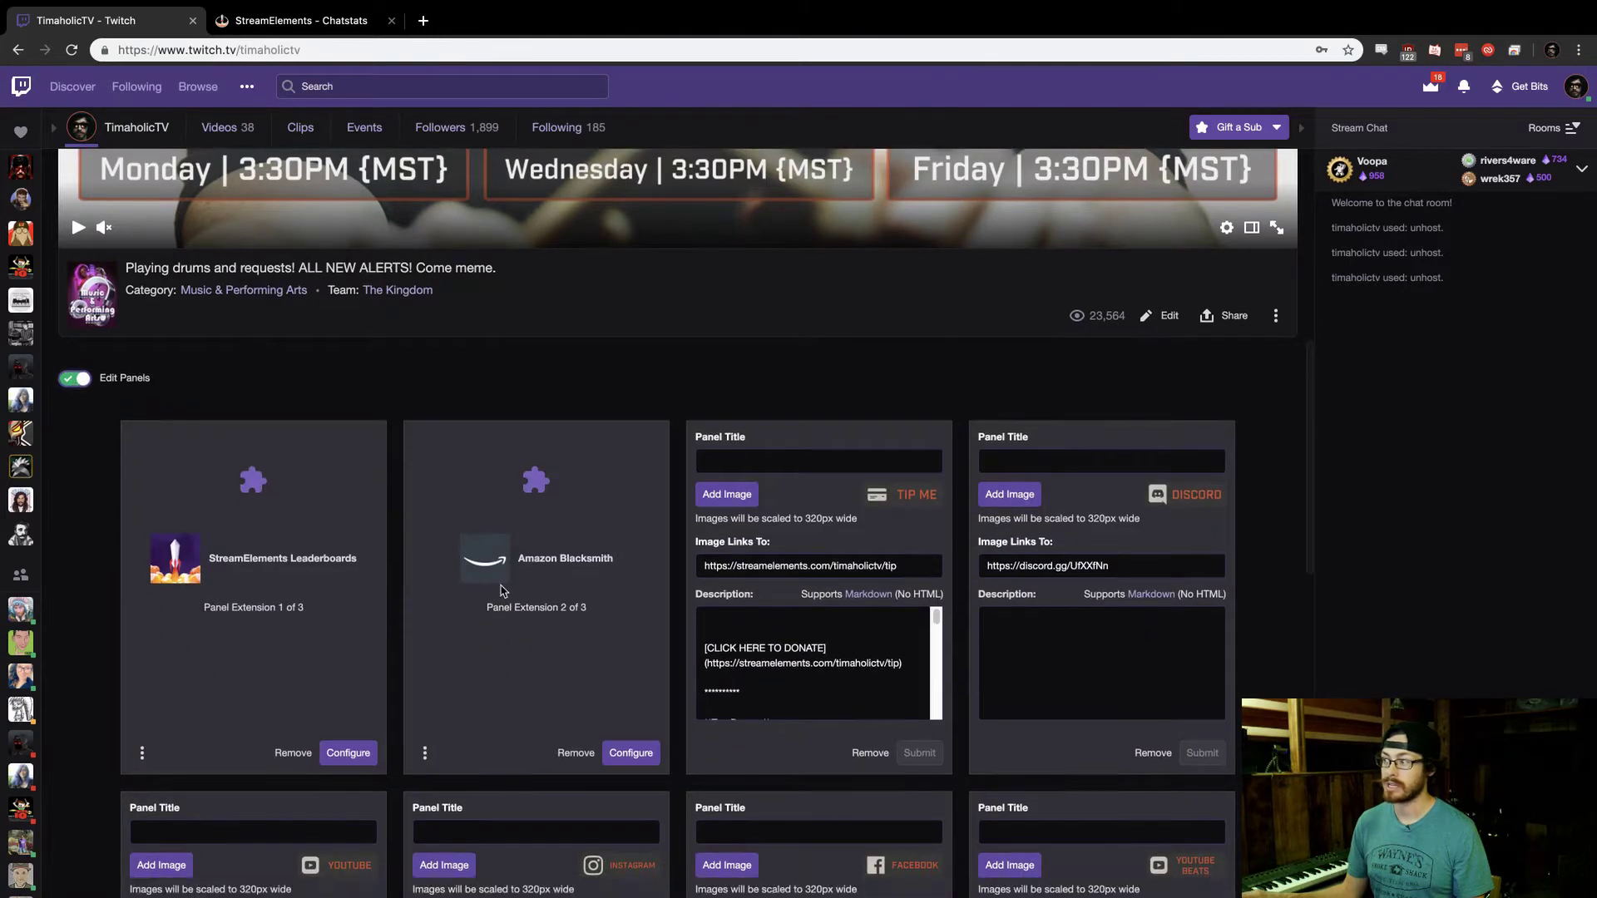
scroll(731, 588, "down", 12)
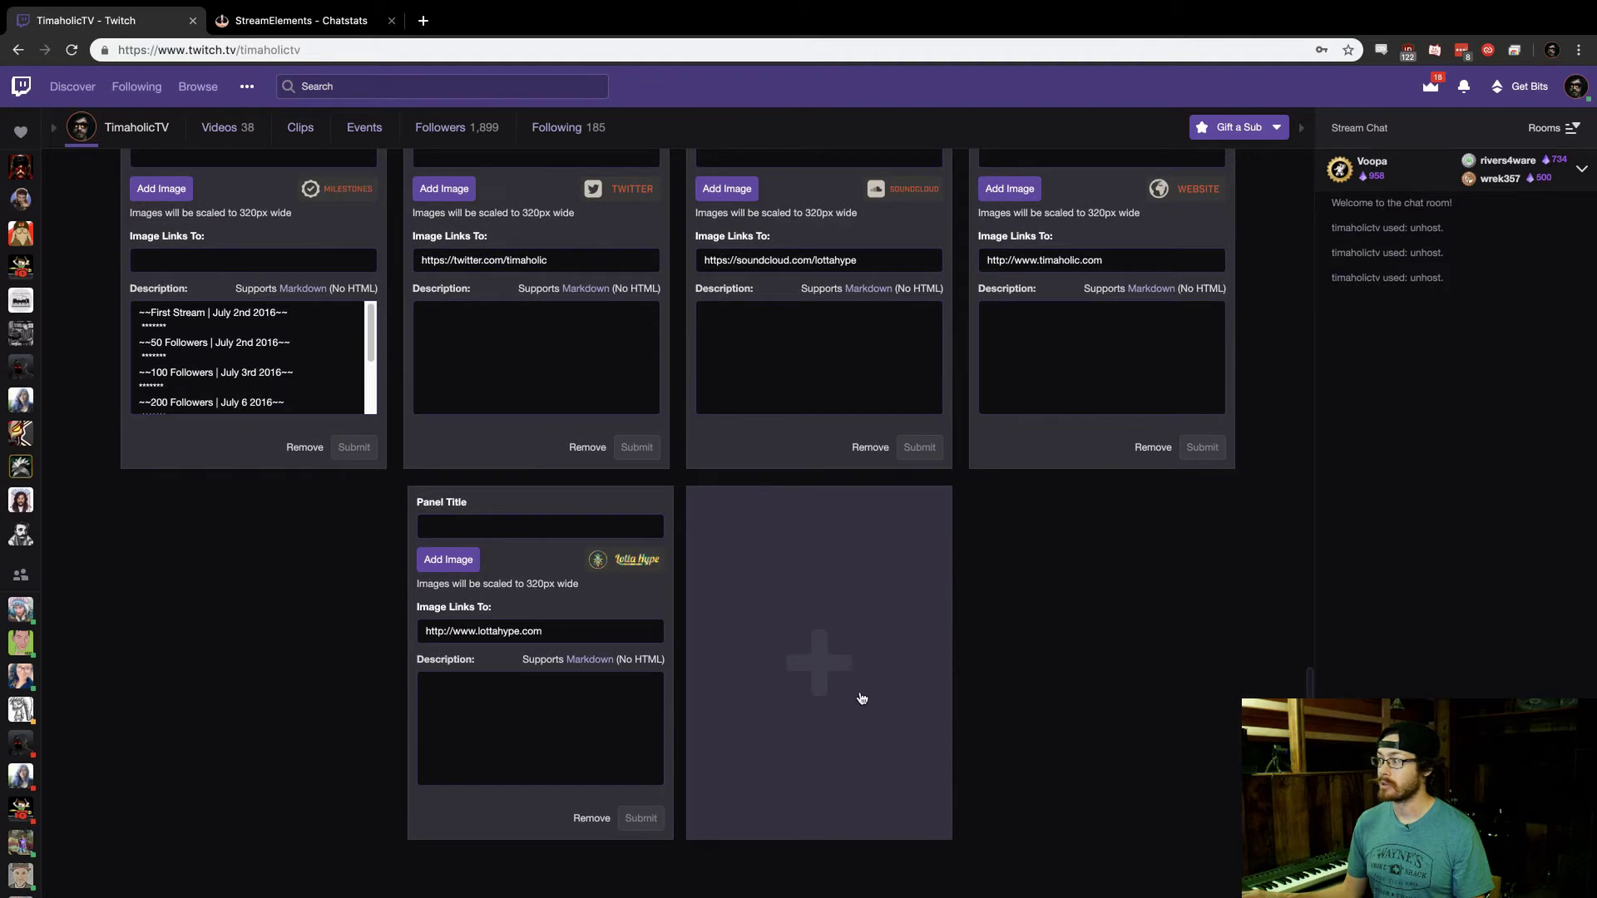
Step: Add a blank text or image panel after the Lotta Hype panel and close the hosted stream's mini player
left_click(801, 663)
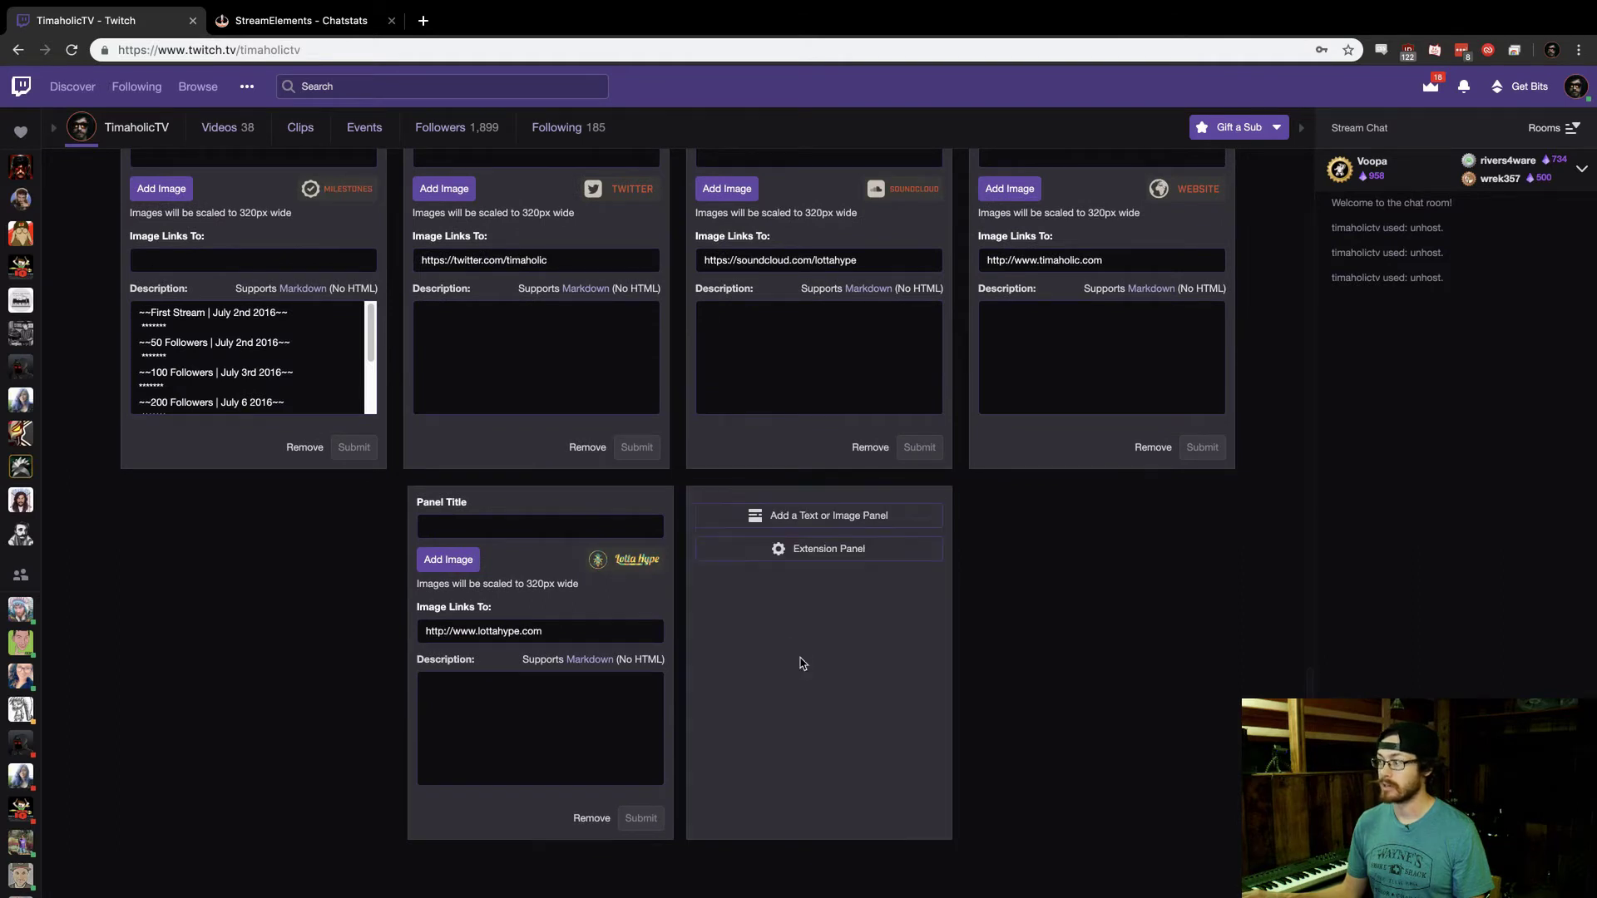
left_click(772, 522)
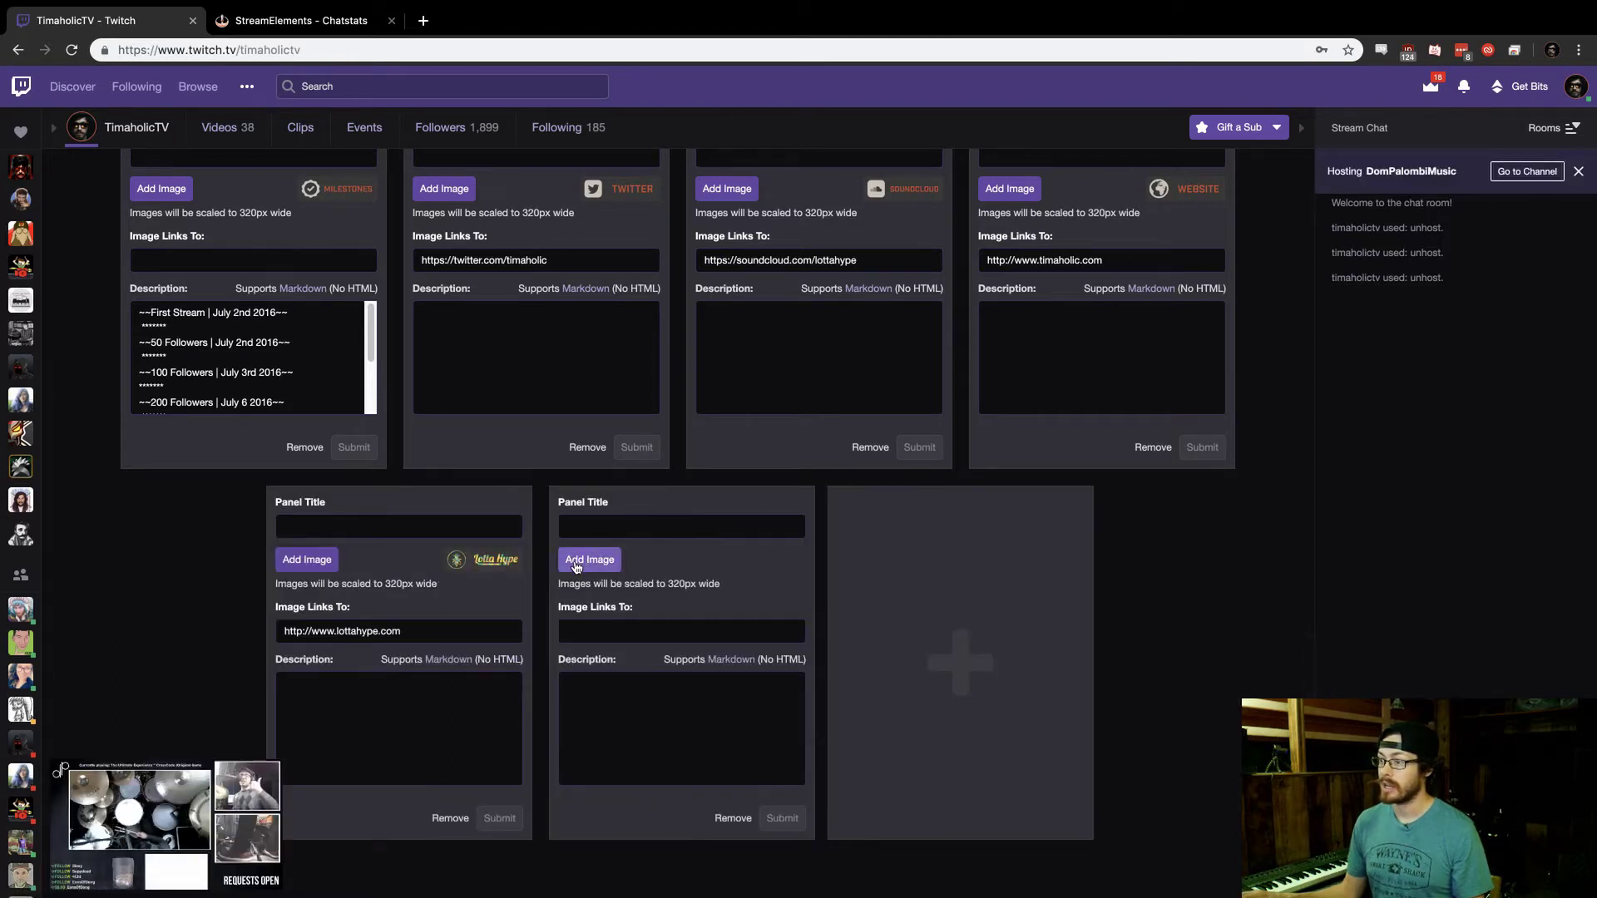
mouse_move(205, 855)
left_click(264, 775)
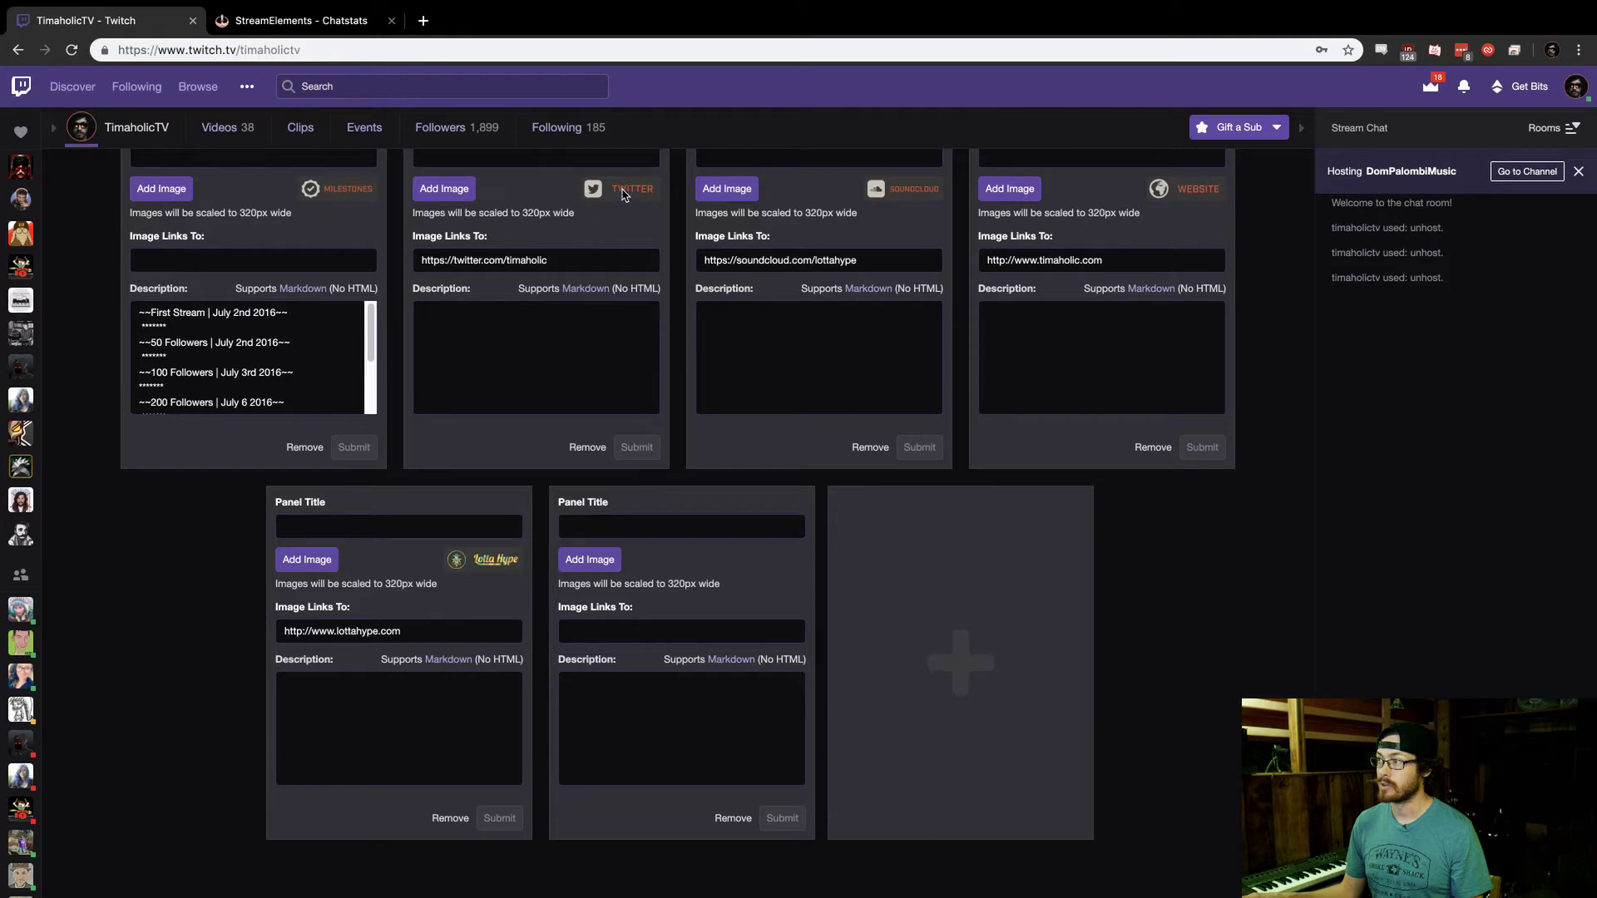
Step: Remove the blank panel after the Lotta Hype panel and turn off panel editing
scroll(542, 271, "up", 1)
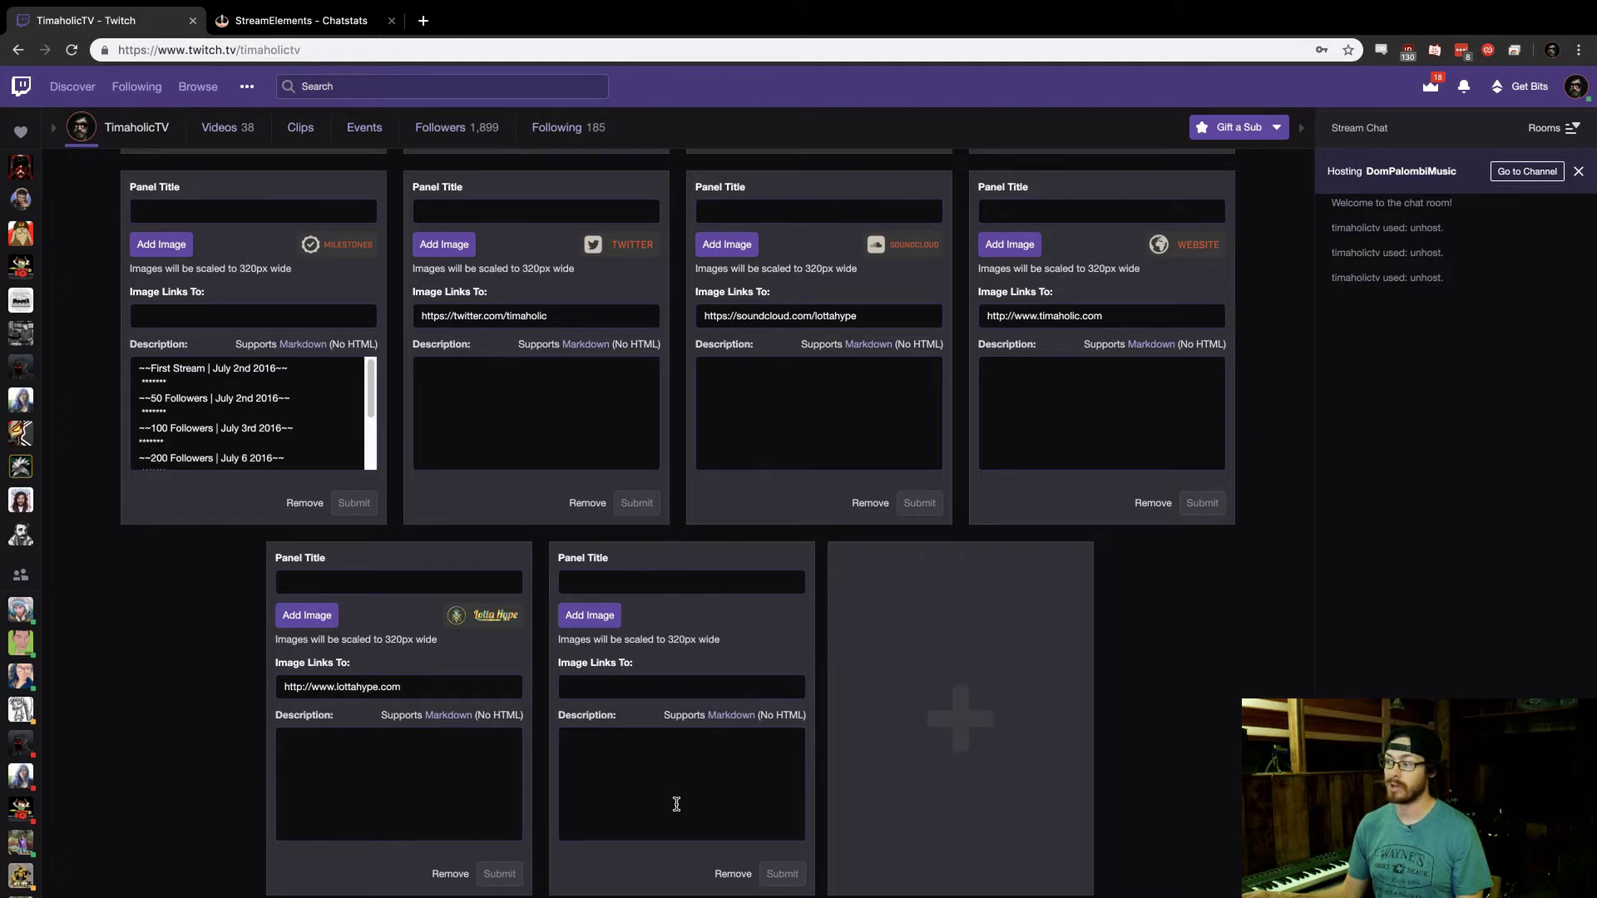
left_click(732, 874)
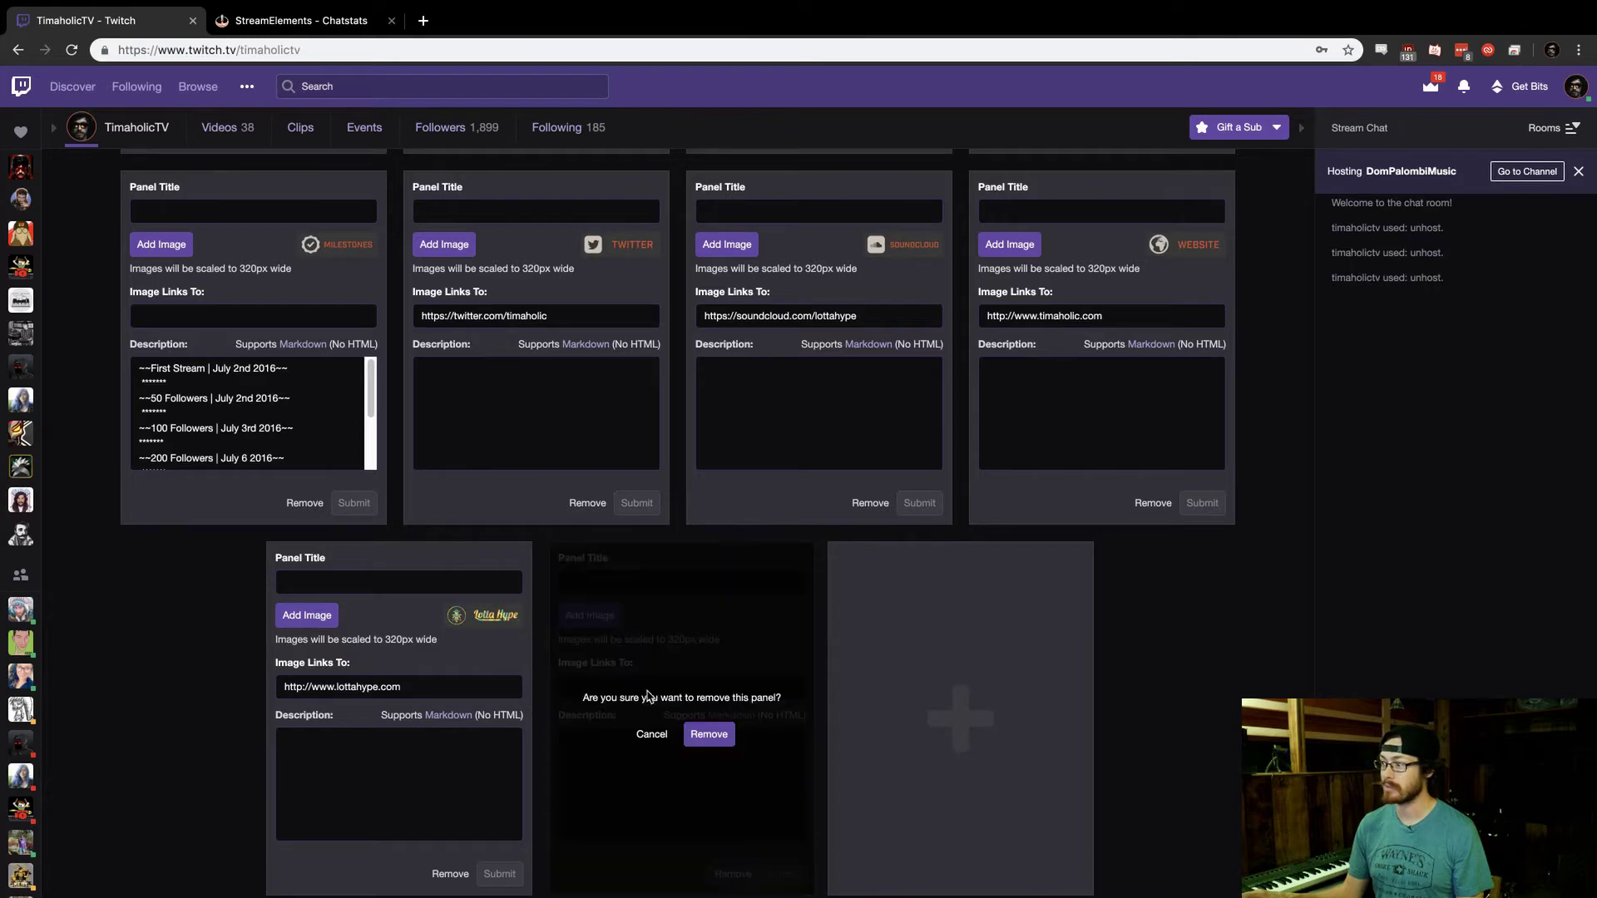
left_click(709, 734)
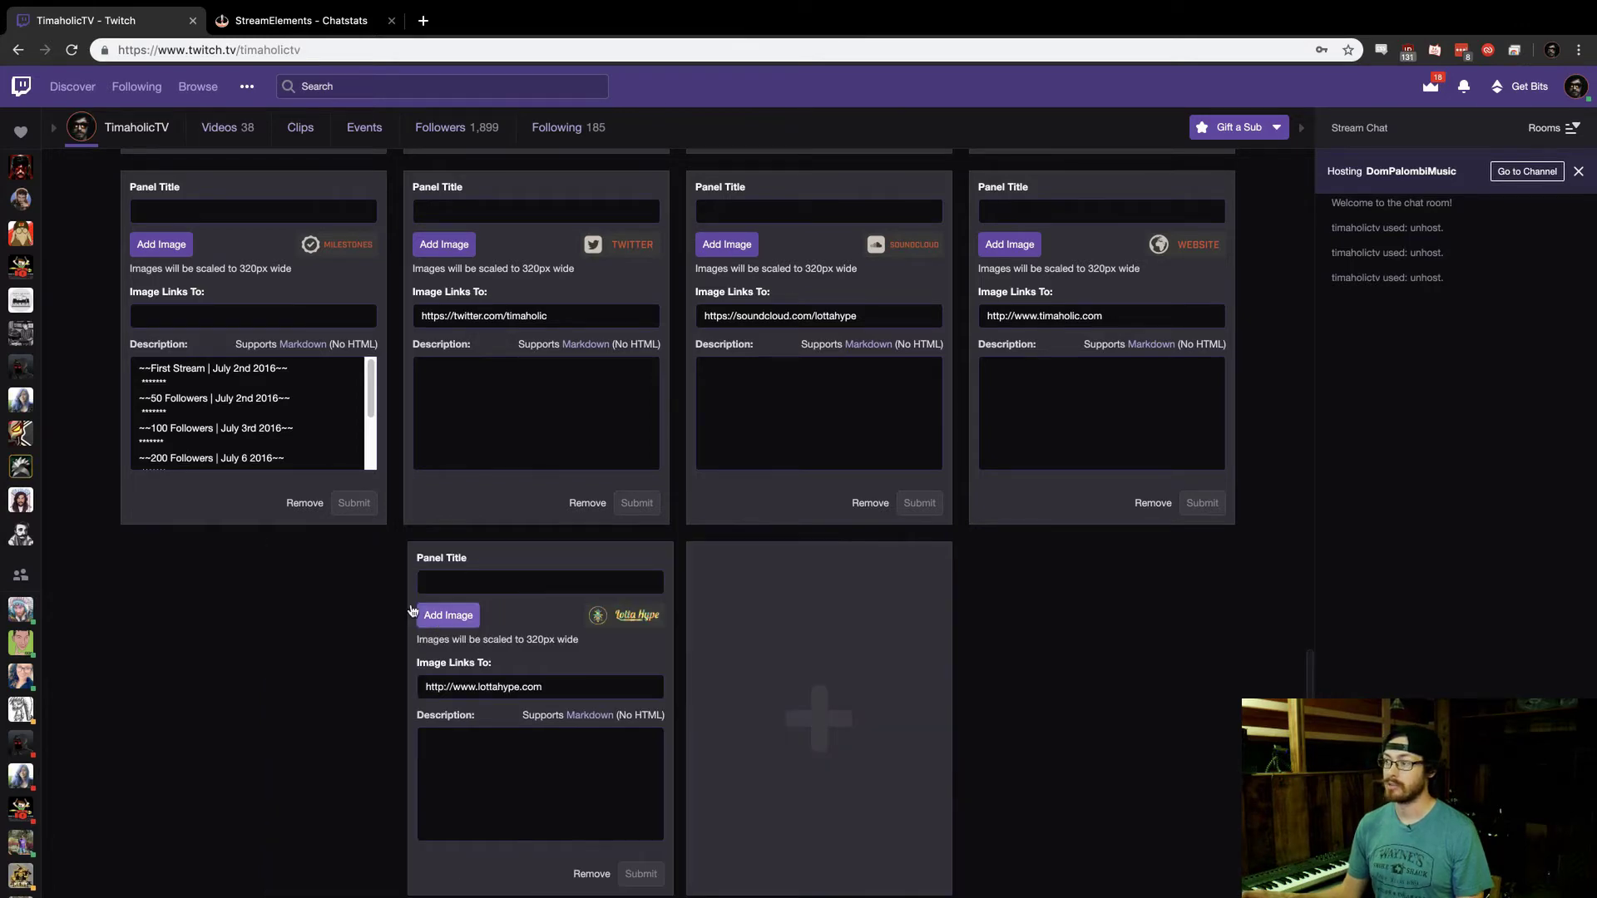
scroll(108, 441, "up", 10)
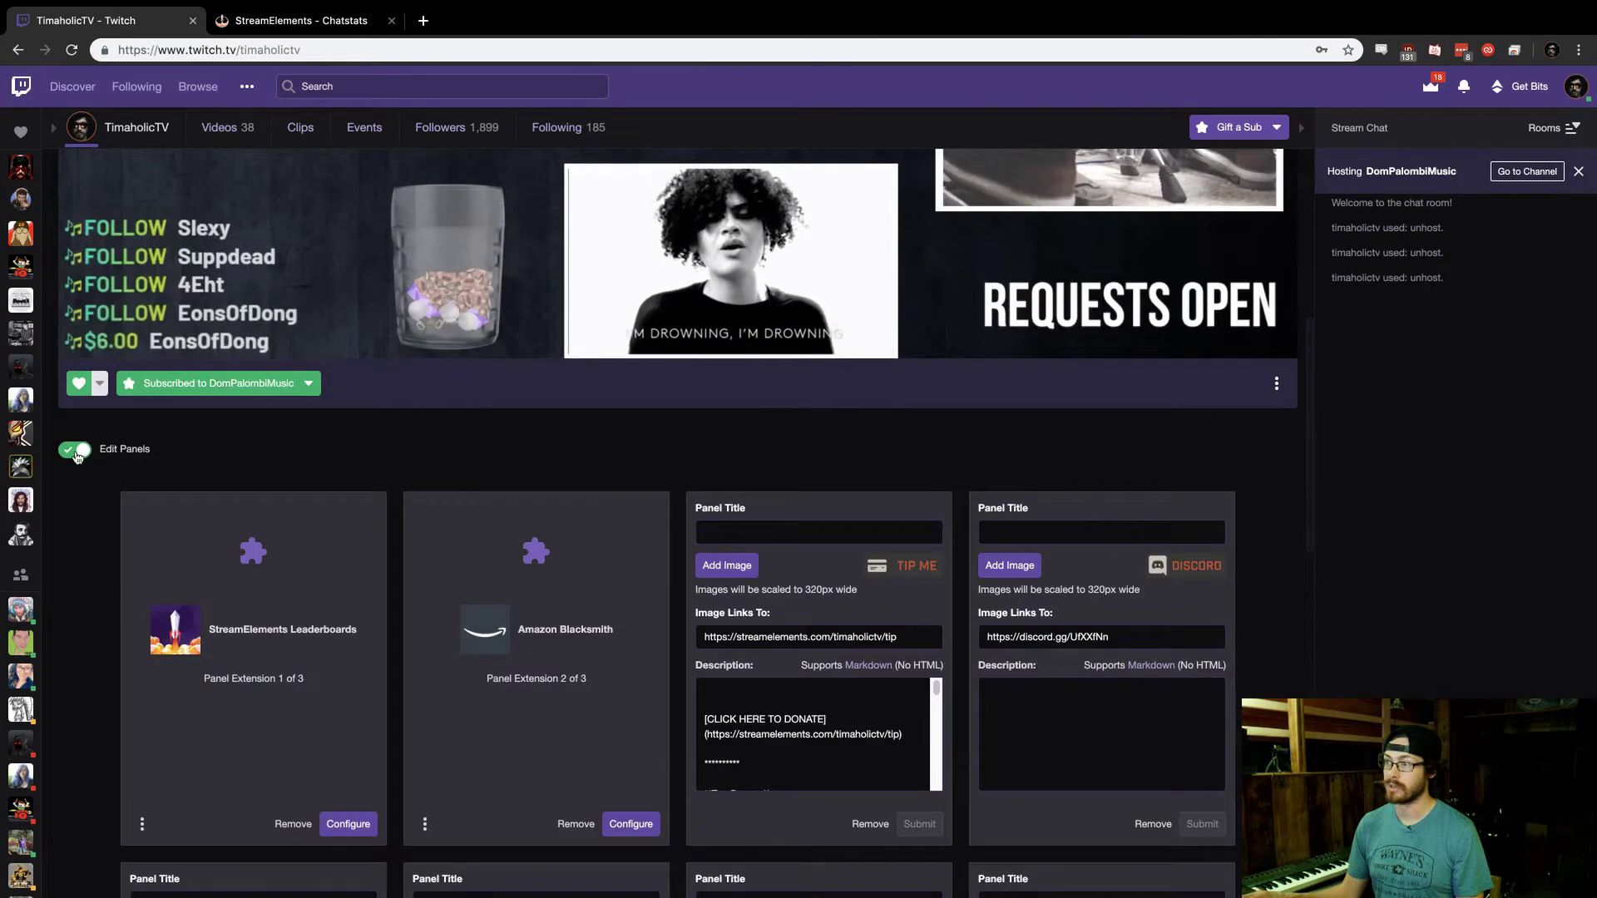
left_click(75, 450)
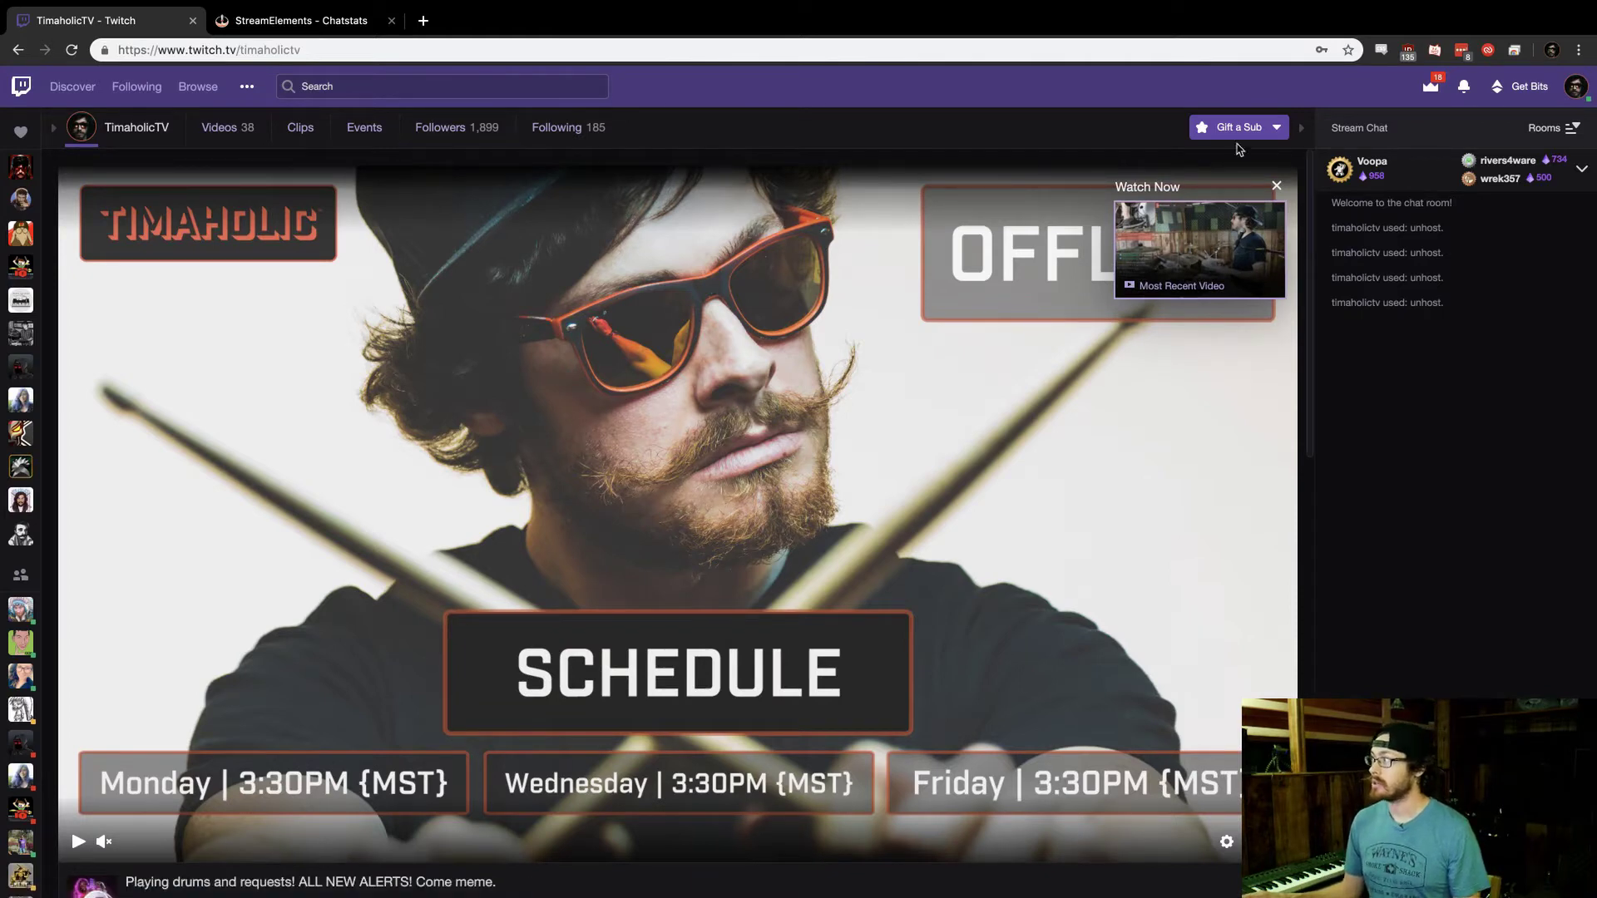
Step: Open the account's profile settings and review the profile picture, banner, username, display name and bio
left_click(1583, 90)
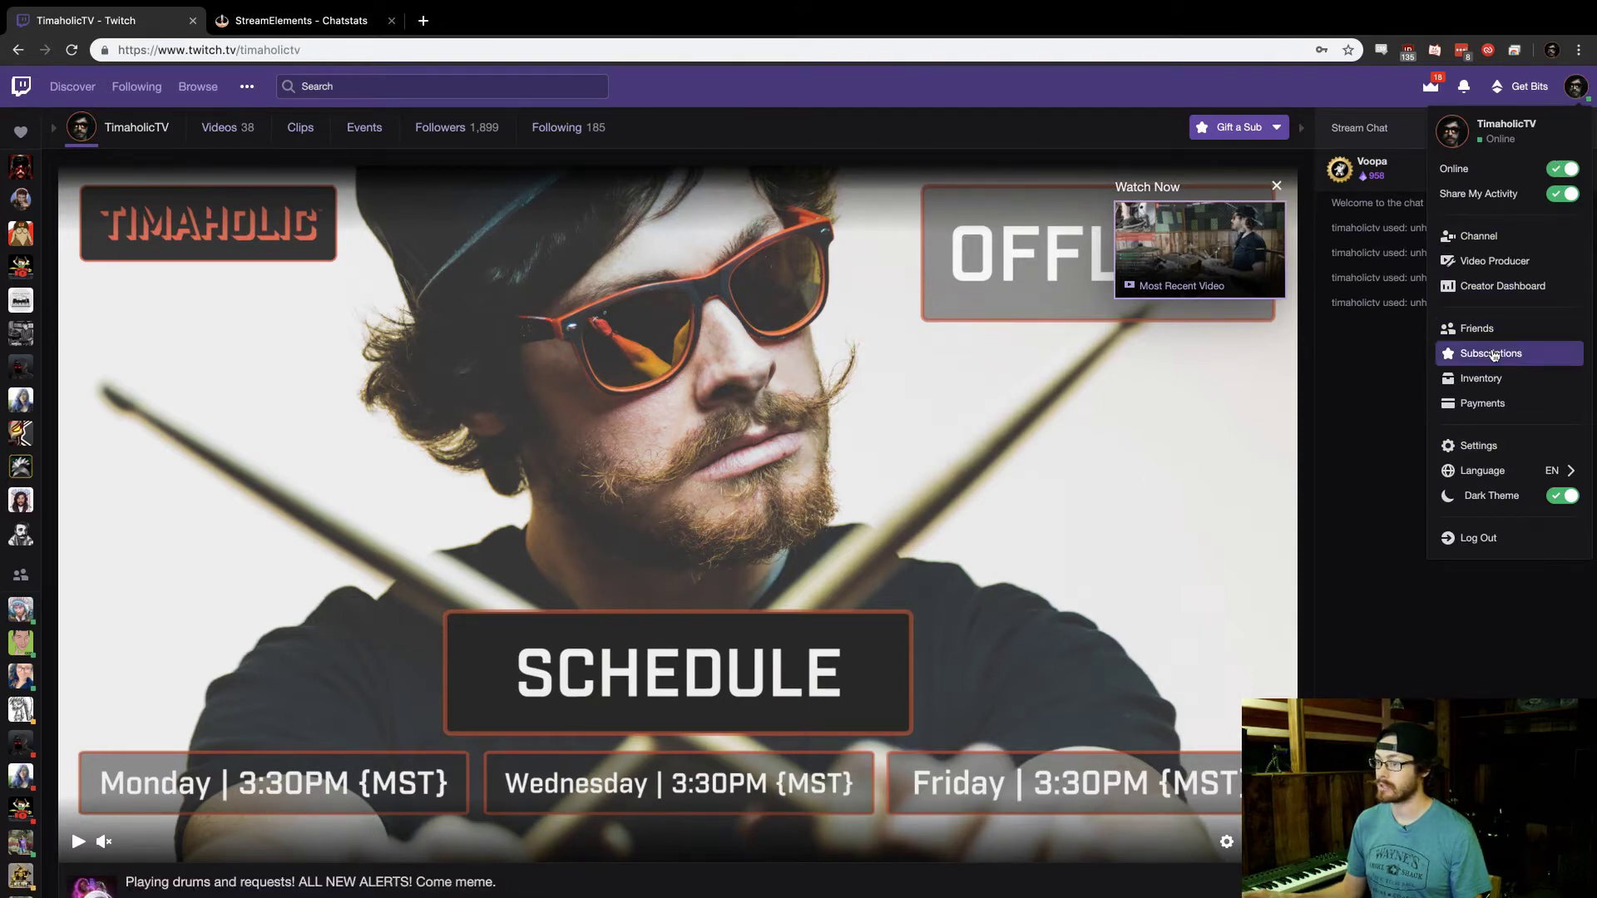
left_click(1485, 454)
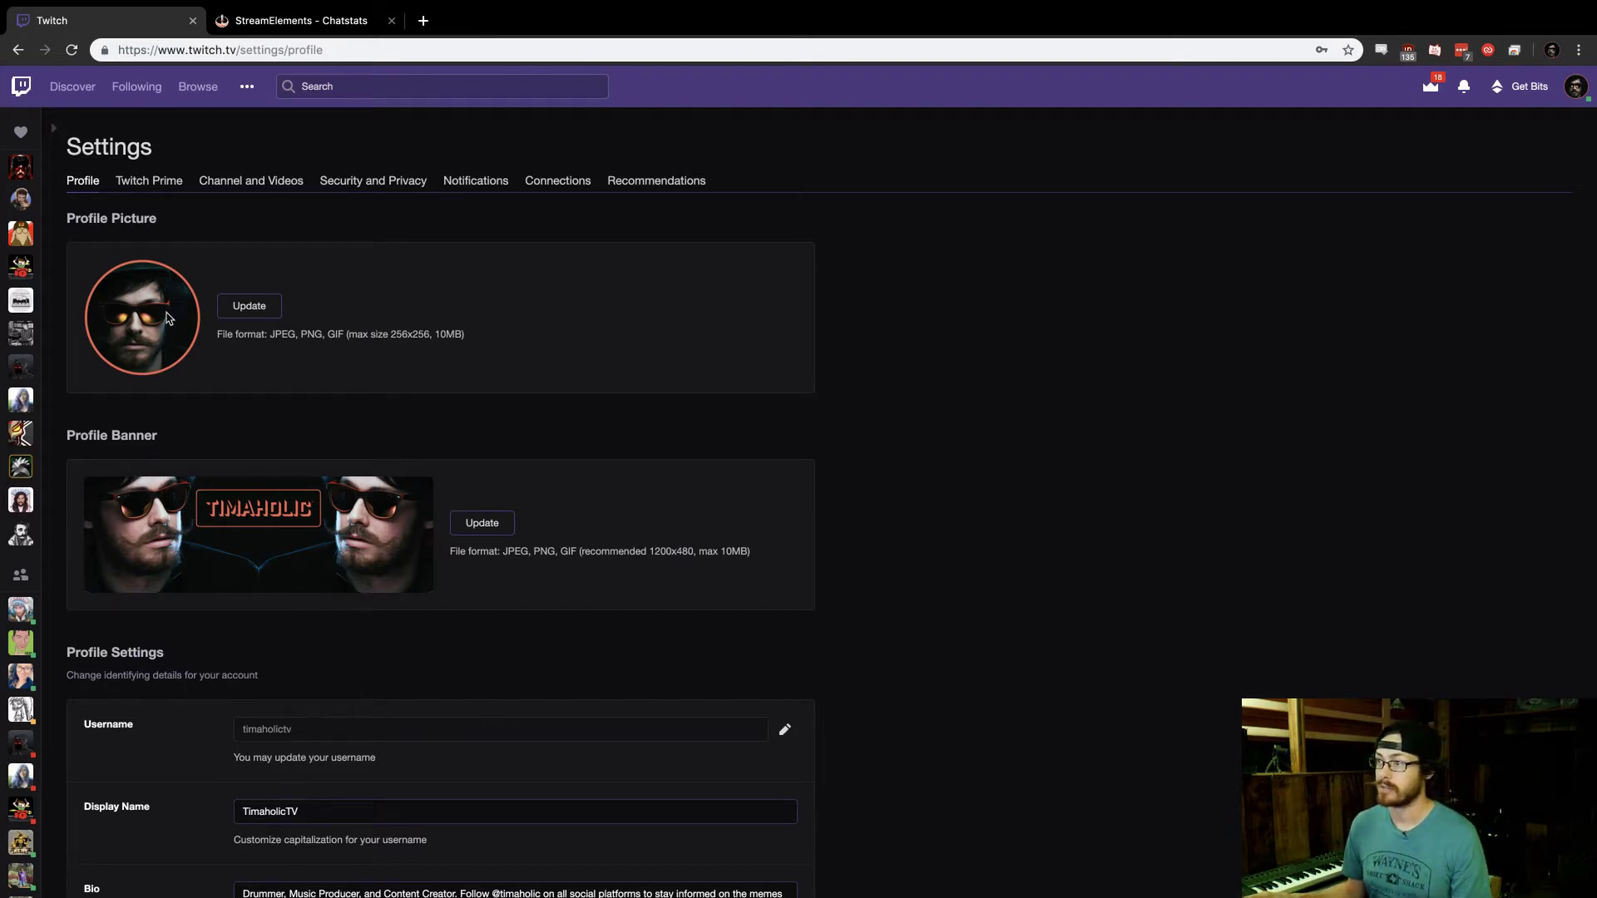
scroll(145, 308, "down", 1)
scroll(145, 308, "up", 1)
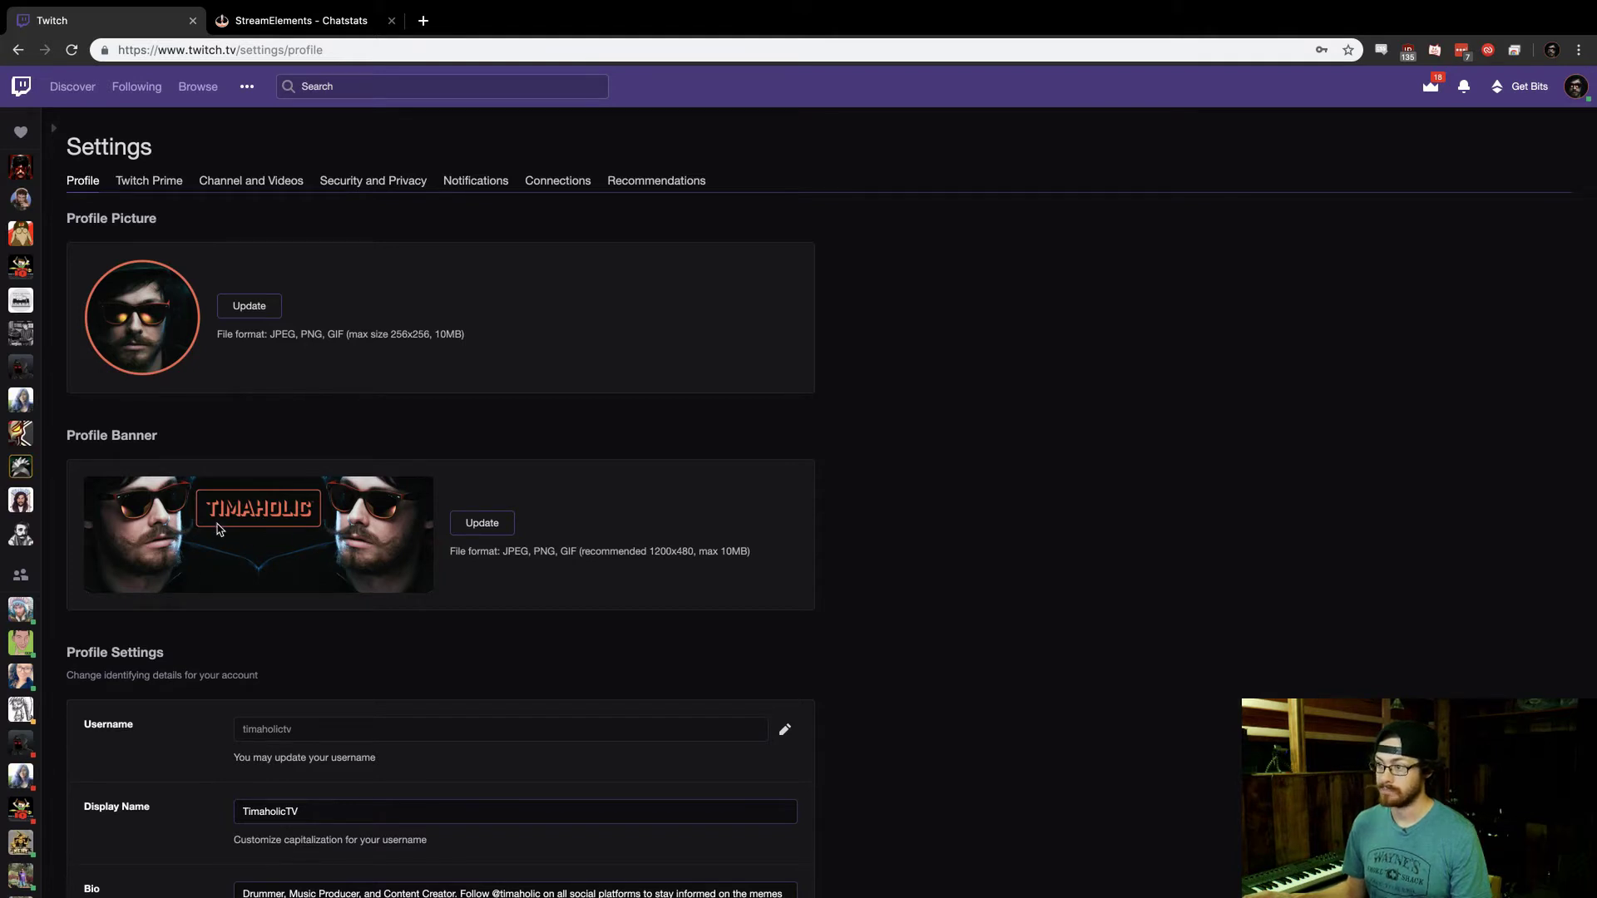
scroll(218, 529, "down", 3)
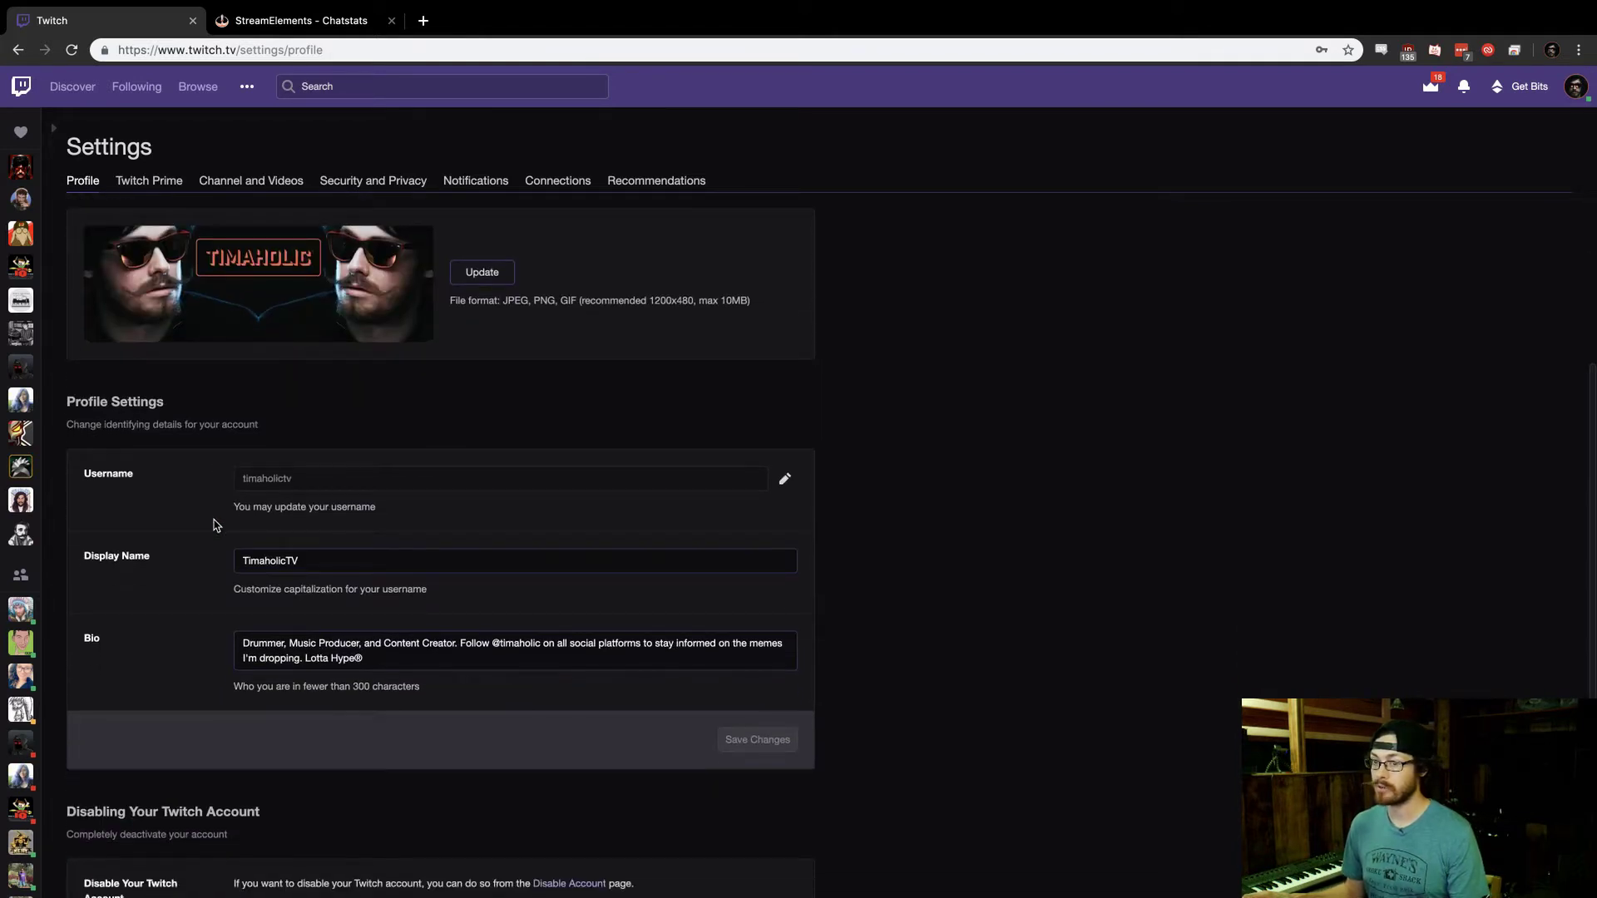
scroll(214, 524, "down", 1)
scroll(208, 507, "down", 1)
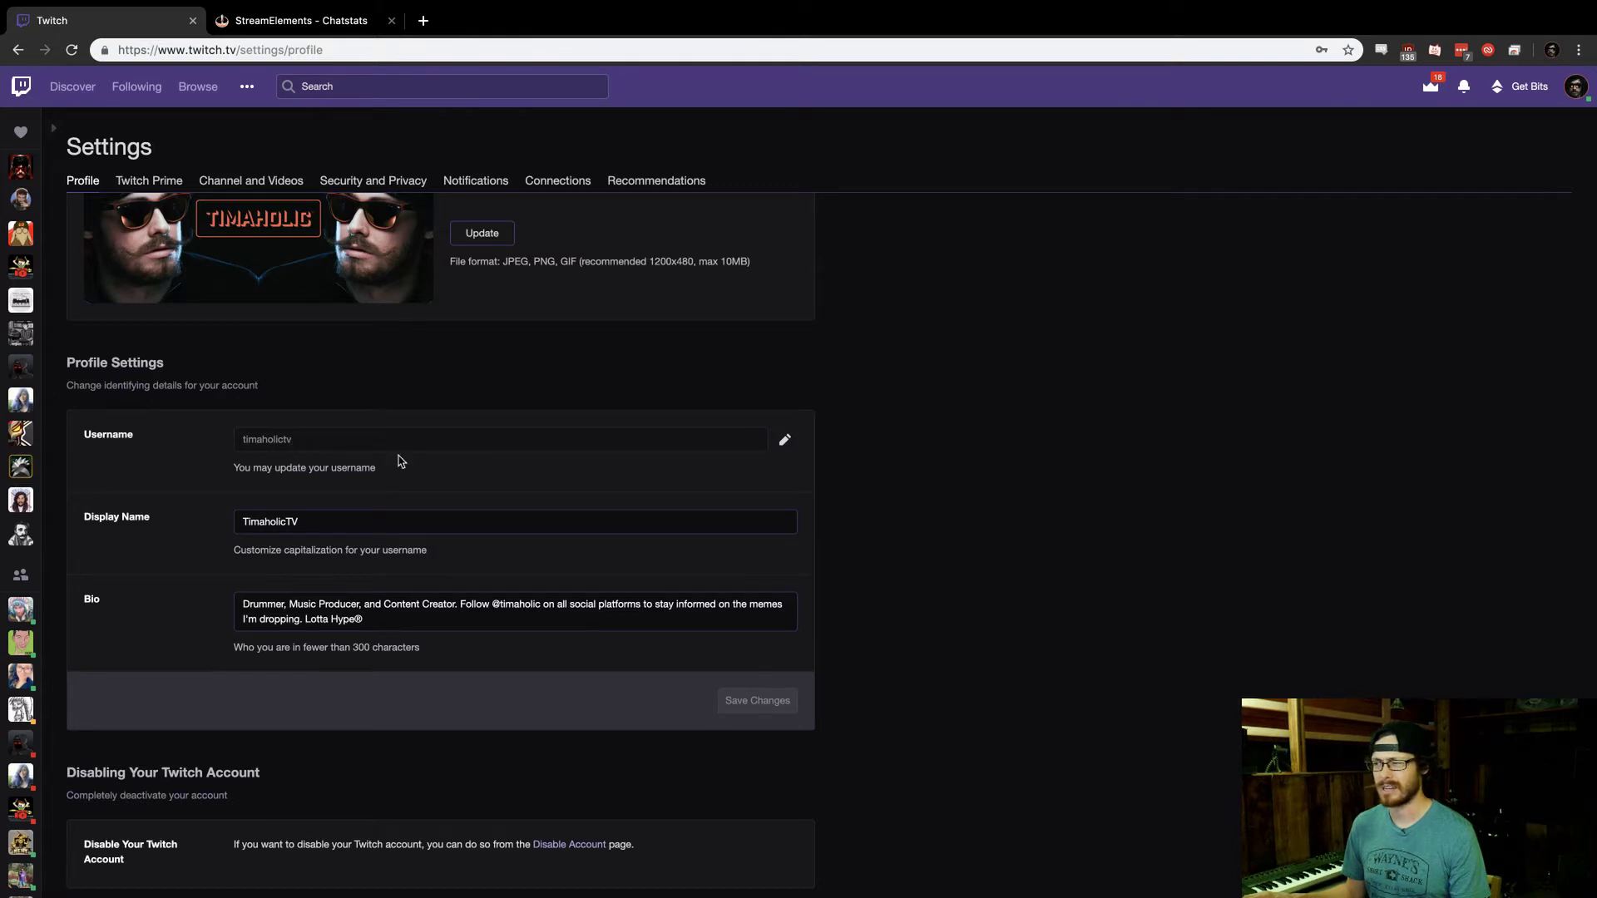
Step: Retype the capital T at the start of the display name
left_click(246, 524)
key("BackSpace")
type("T")
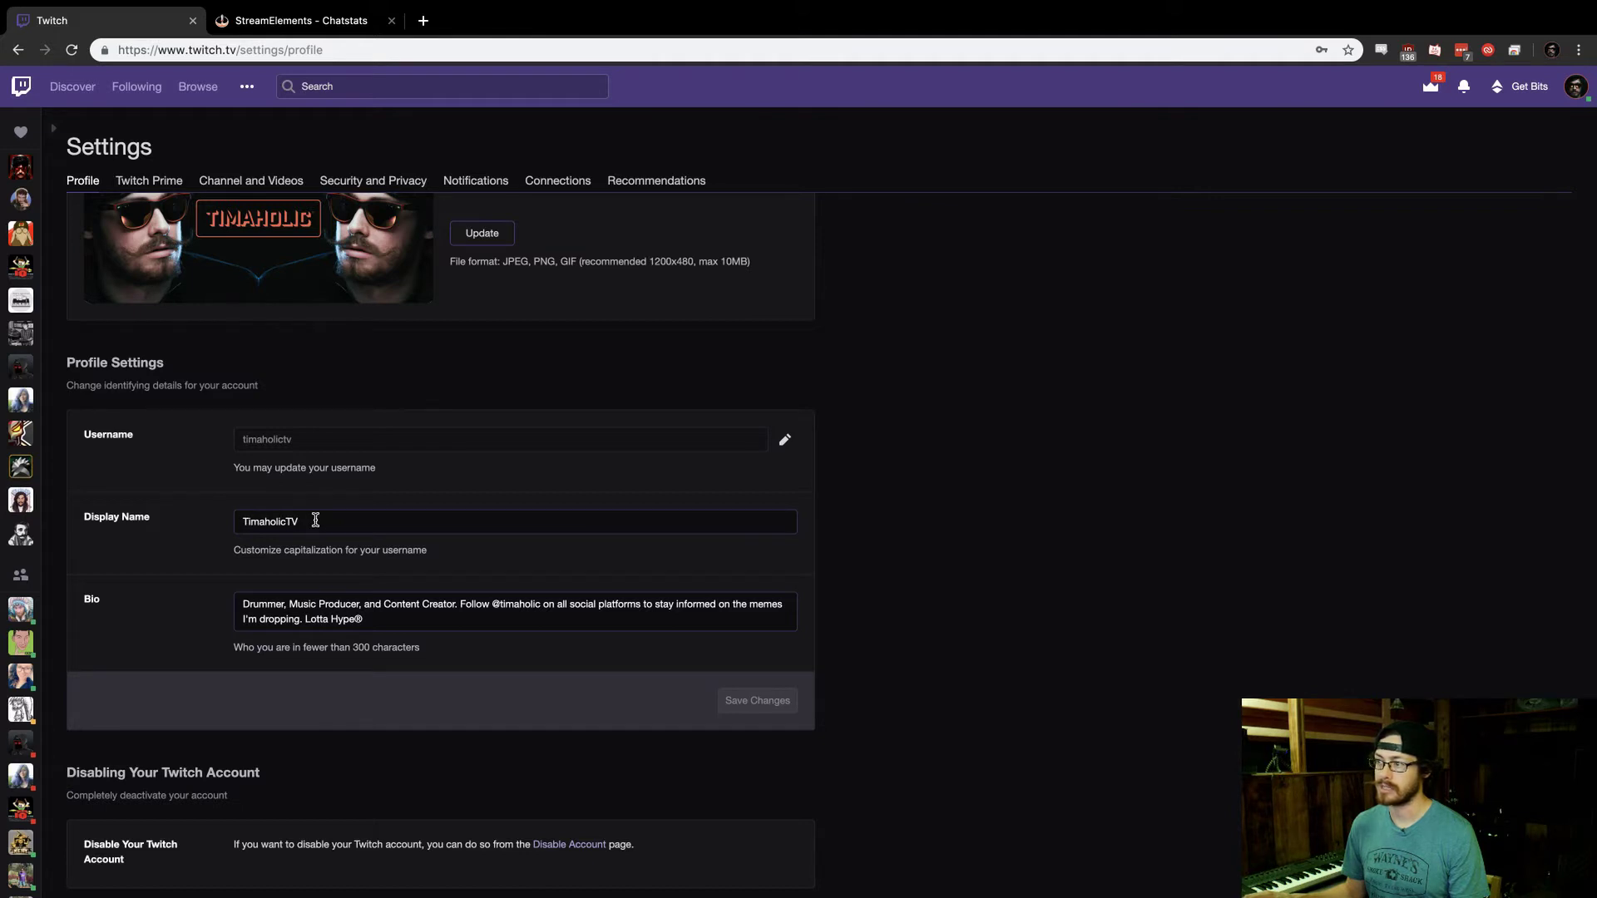
Step: Review the profile's bio and check the chat color and emoticon options in the Twitch Prime settings
scroll(221, 572, "down", 1)
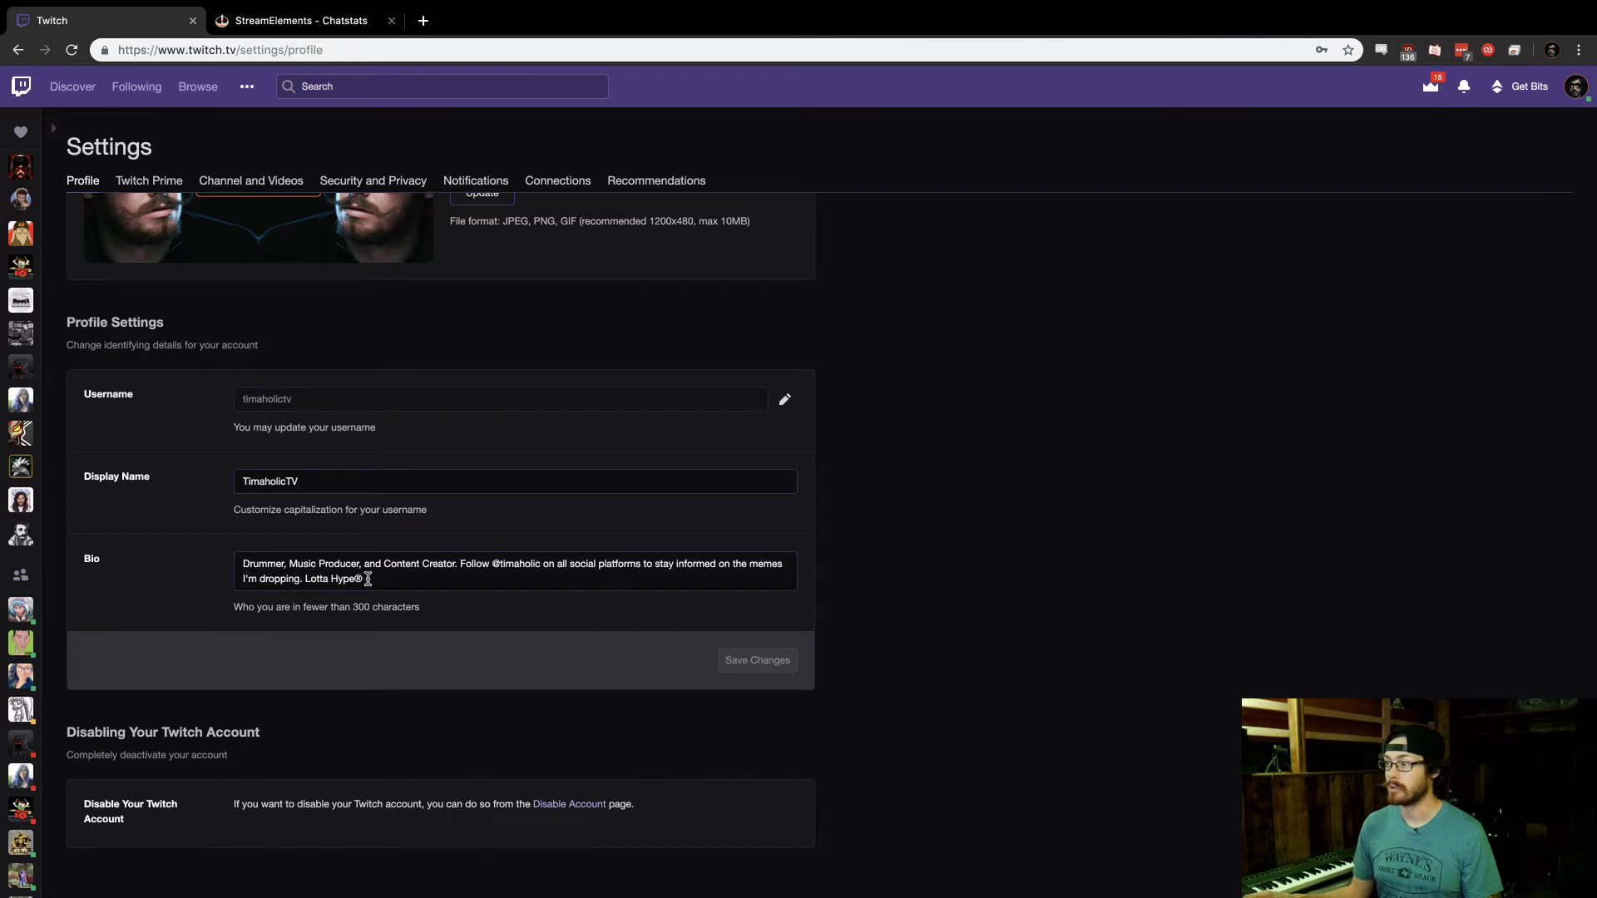
scroll(194, 545, "up", 4)
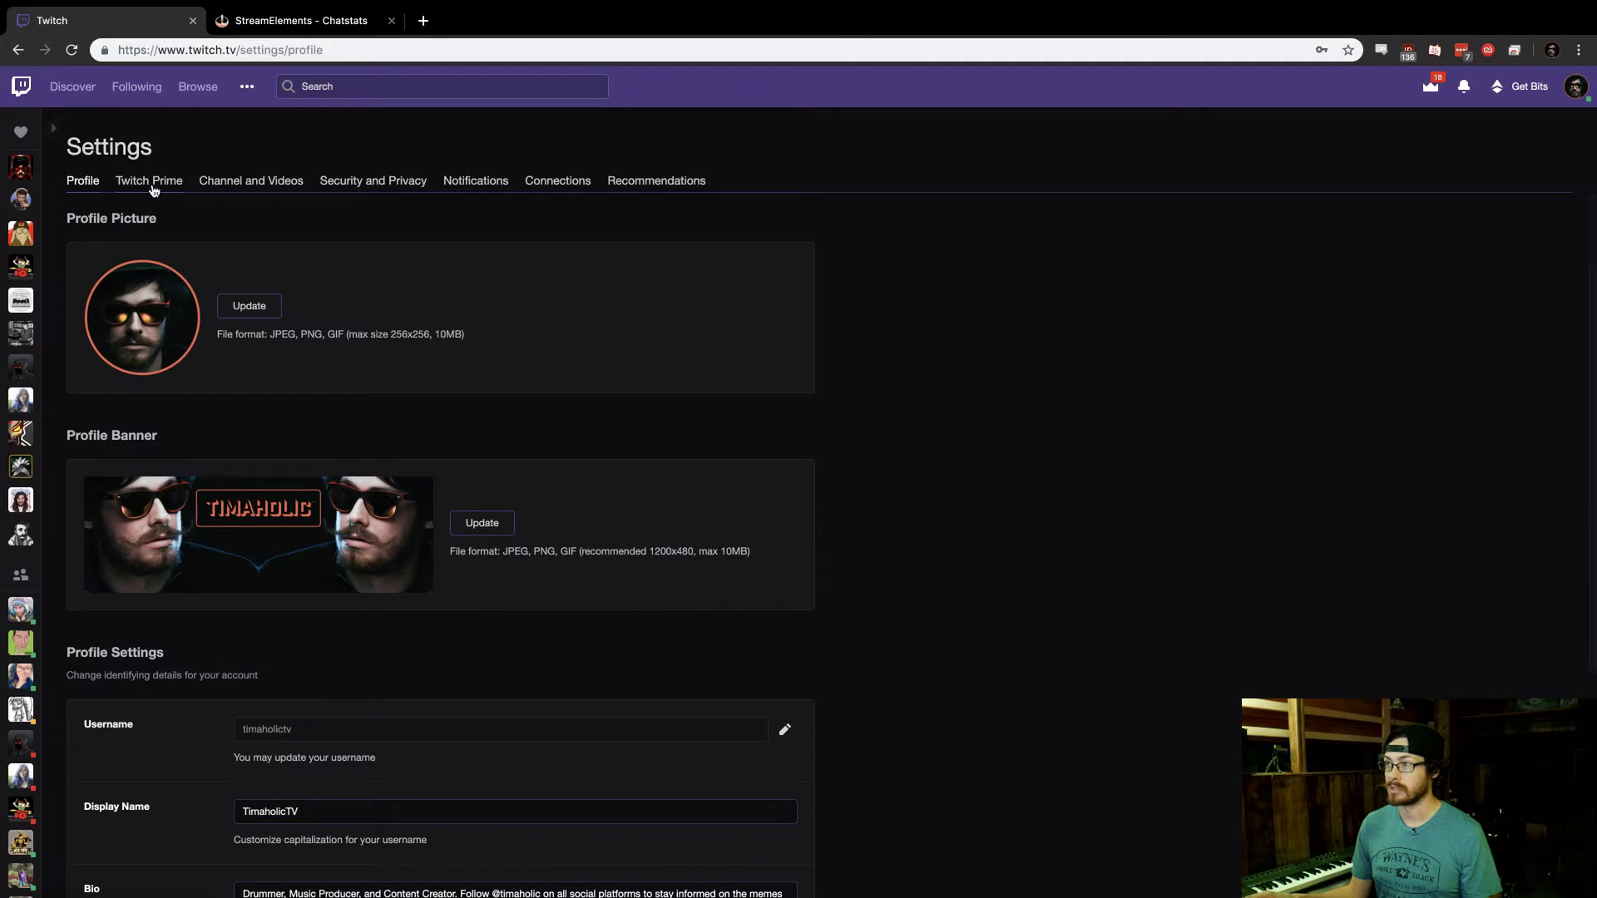
left_click(154, 185)
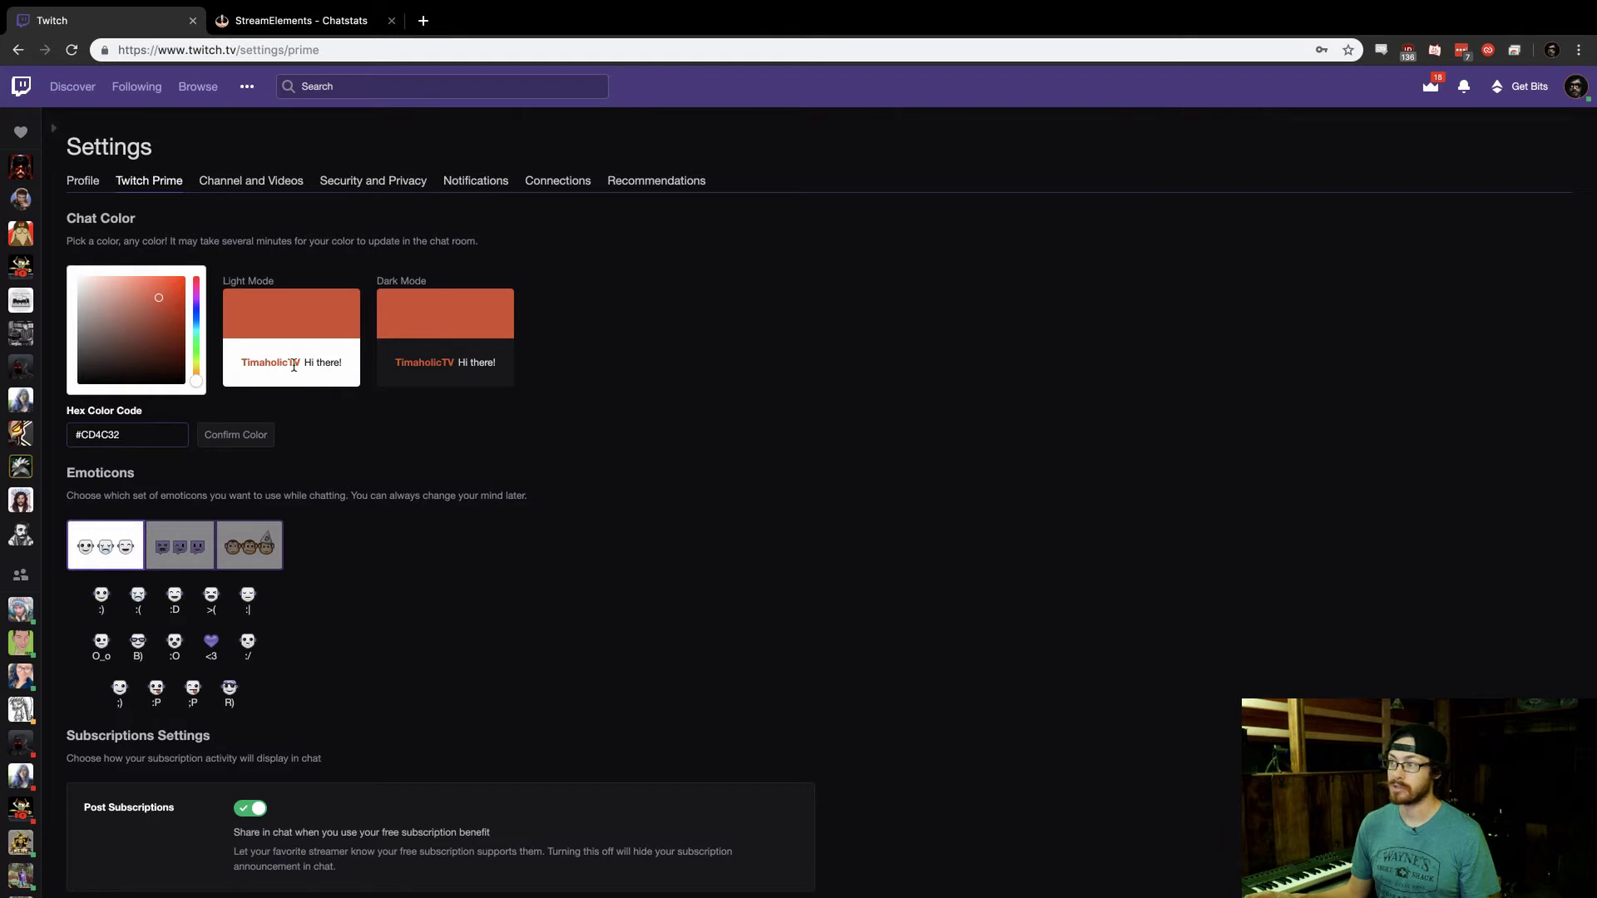
Step: Look over the Channel and Videos settings and the password, two-factor authentication and privacy options under Security and Privacy
left_click(221, 182)
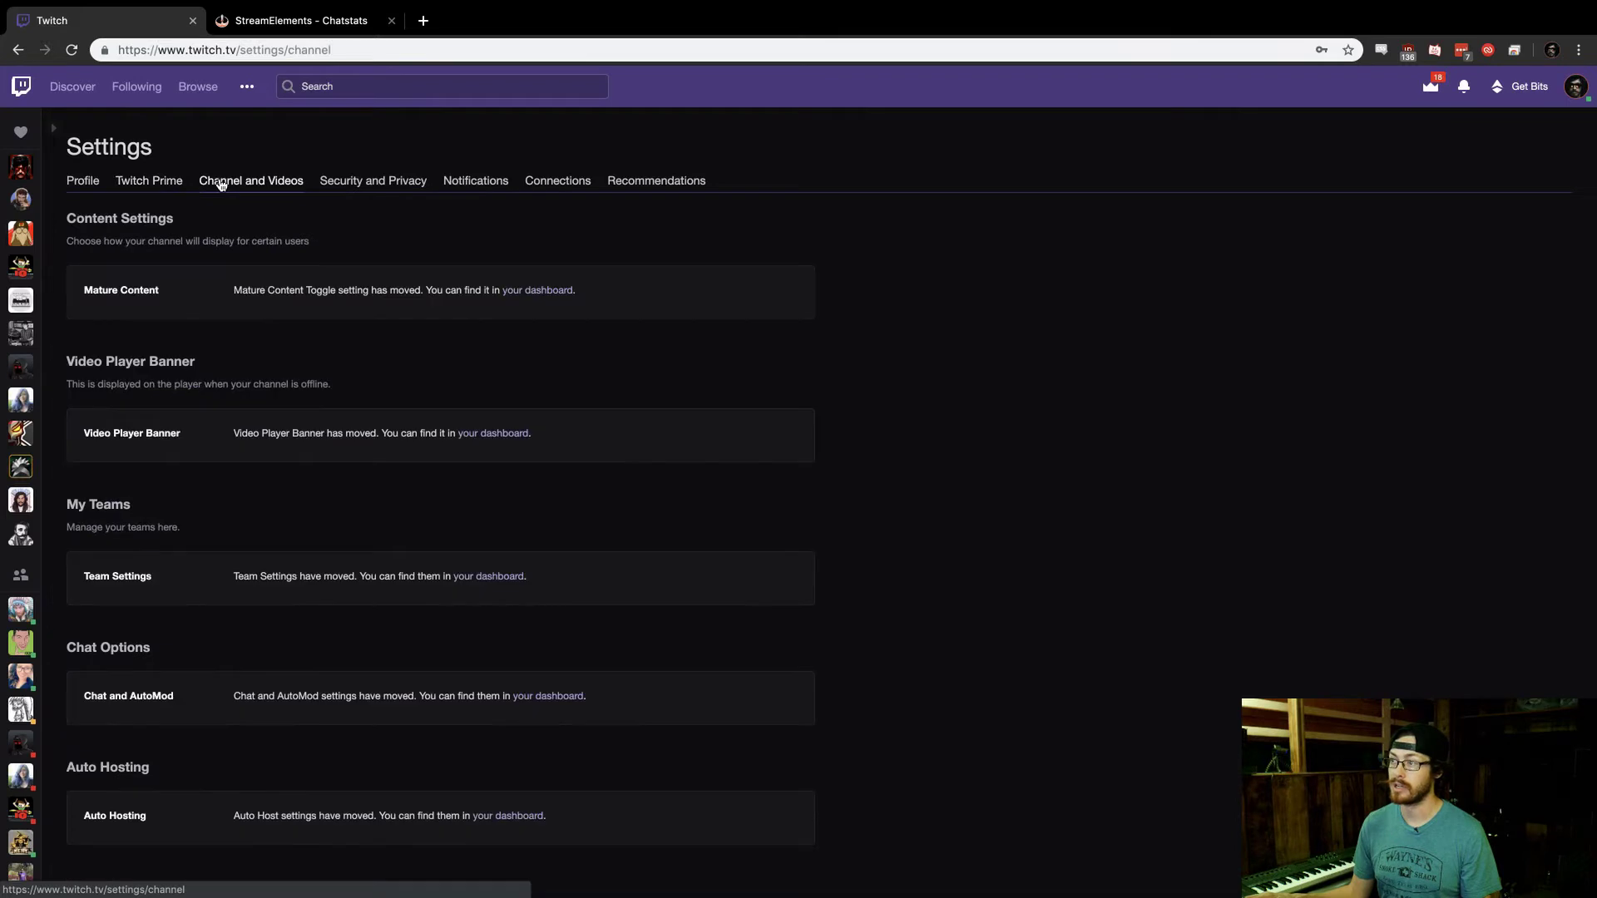
left_click(372, 180)
scroll(350, 267, "down", 3)
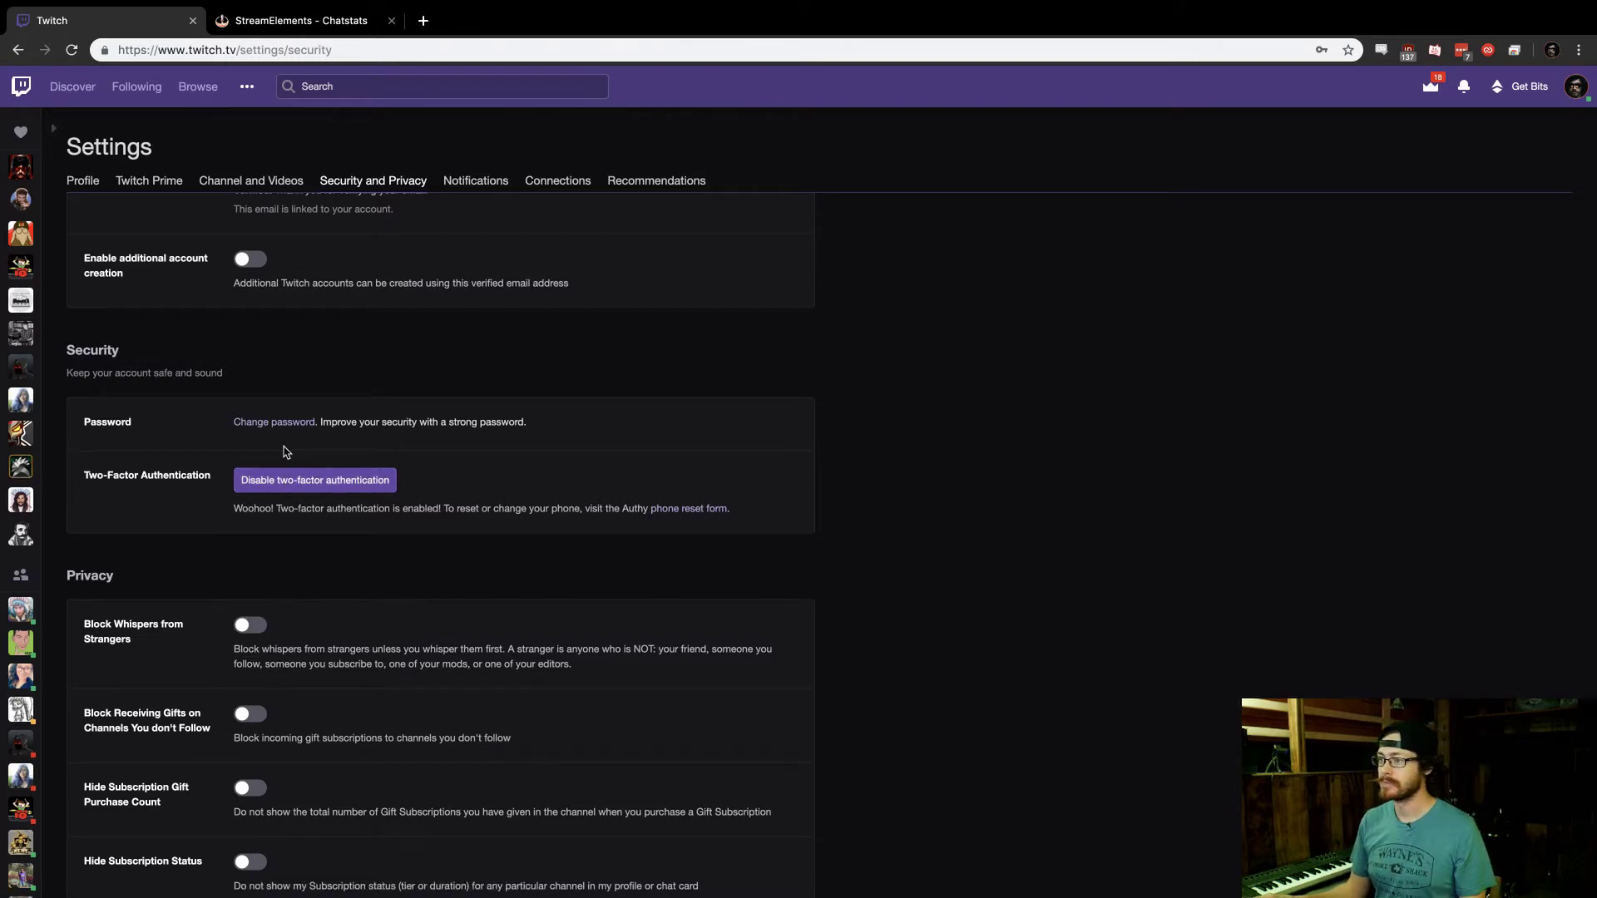
scroll(287, 457, "down", 1)
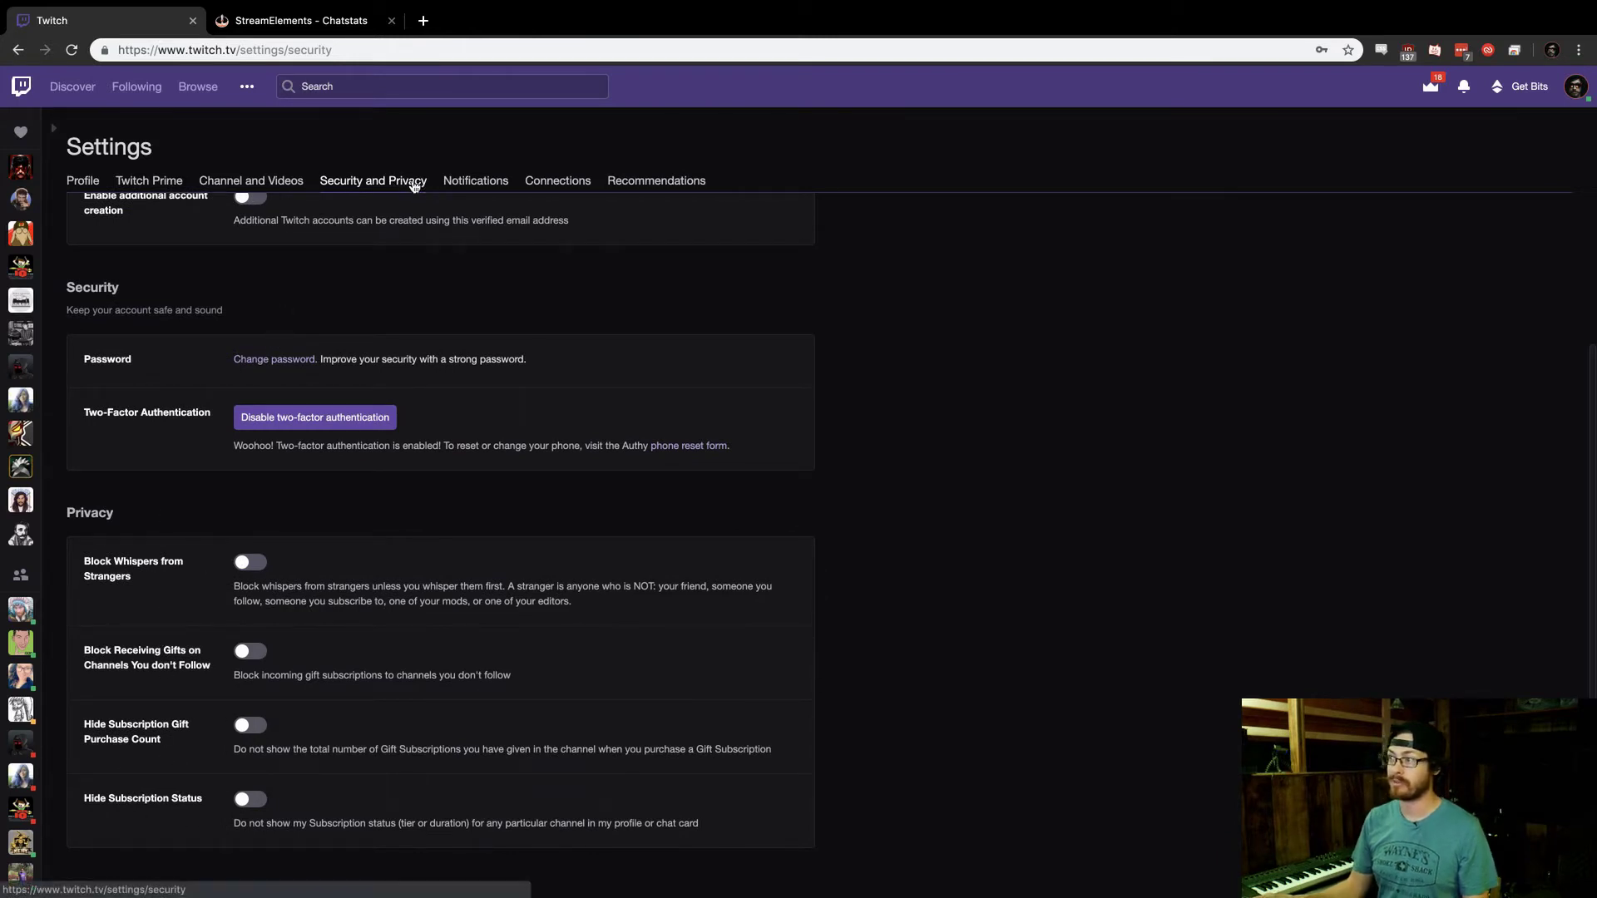
Step: Examine the By Email and On Twitch groups in the notification settings, collapsing each one after viewing
left_click(453, 183)
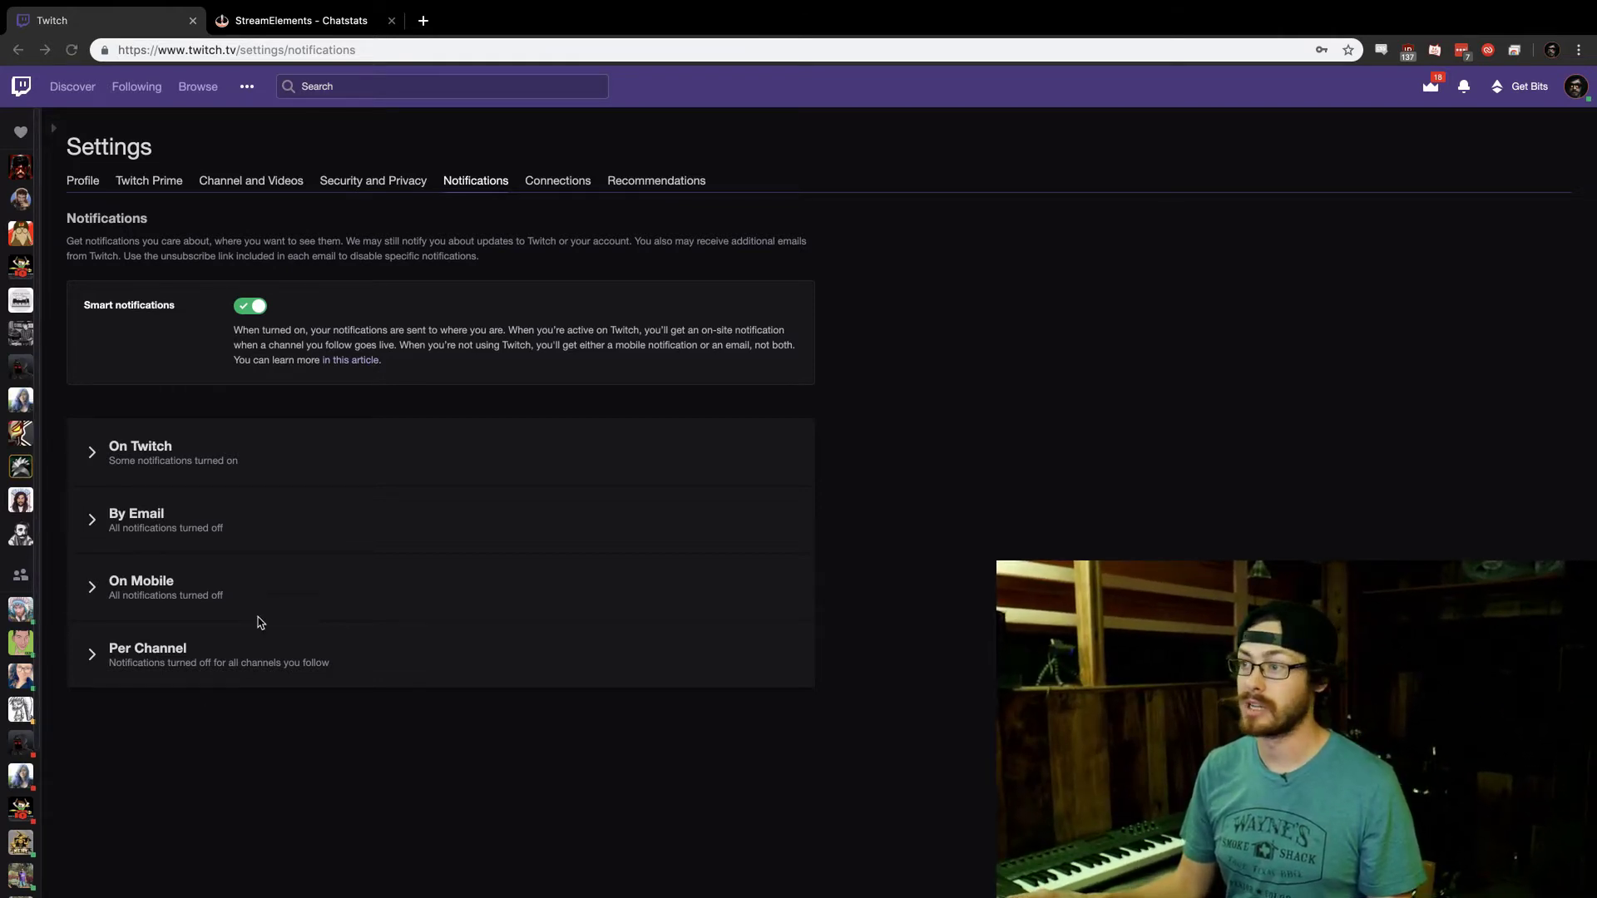
left_click(108, 534)
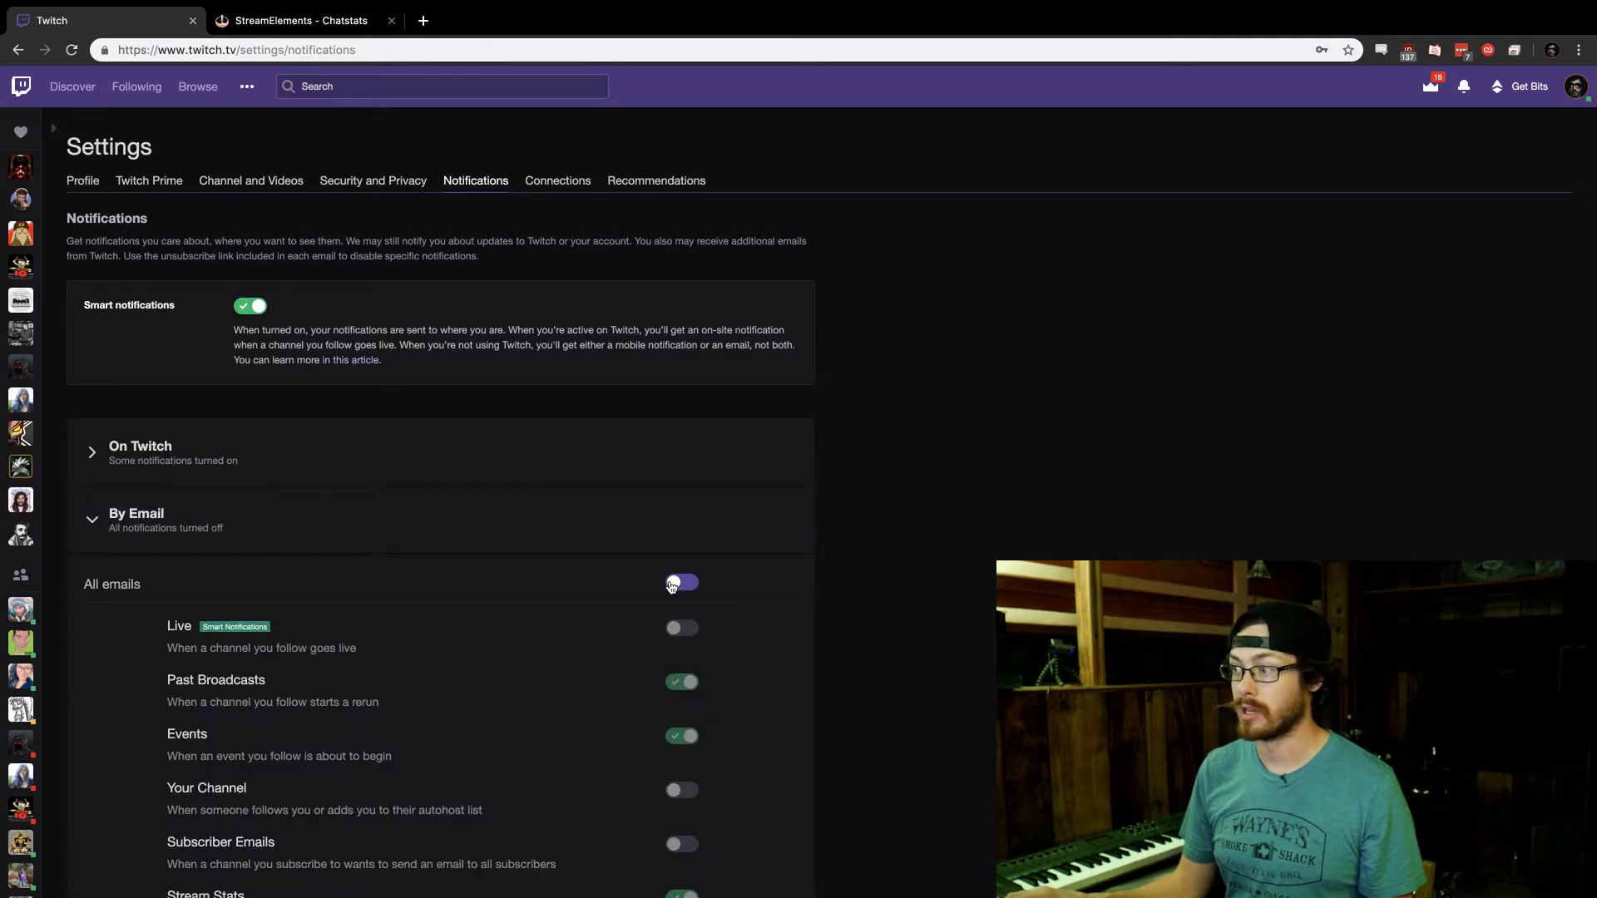
left_click(116, 511)
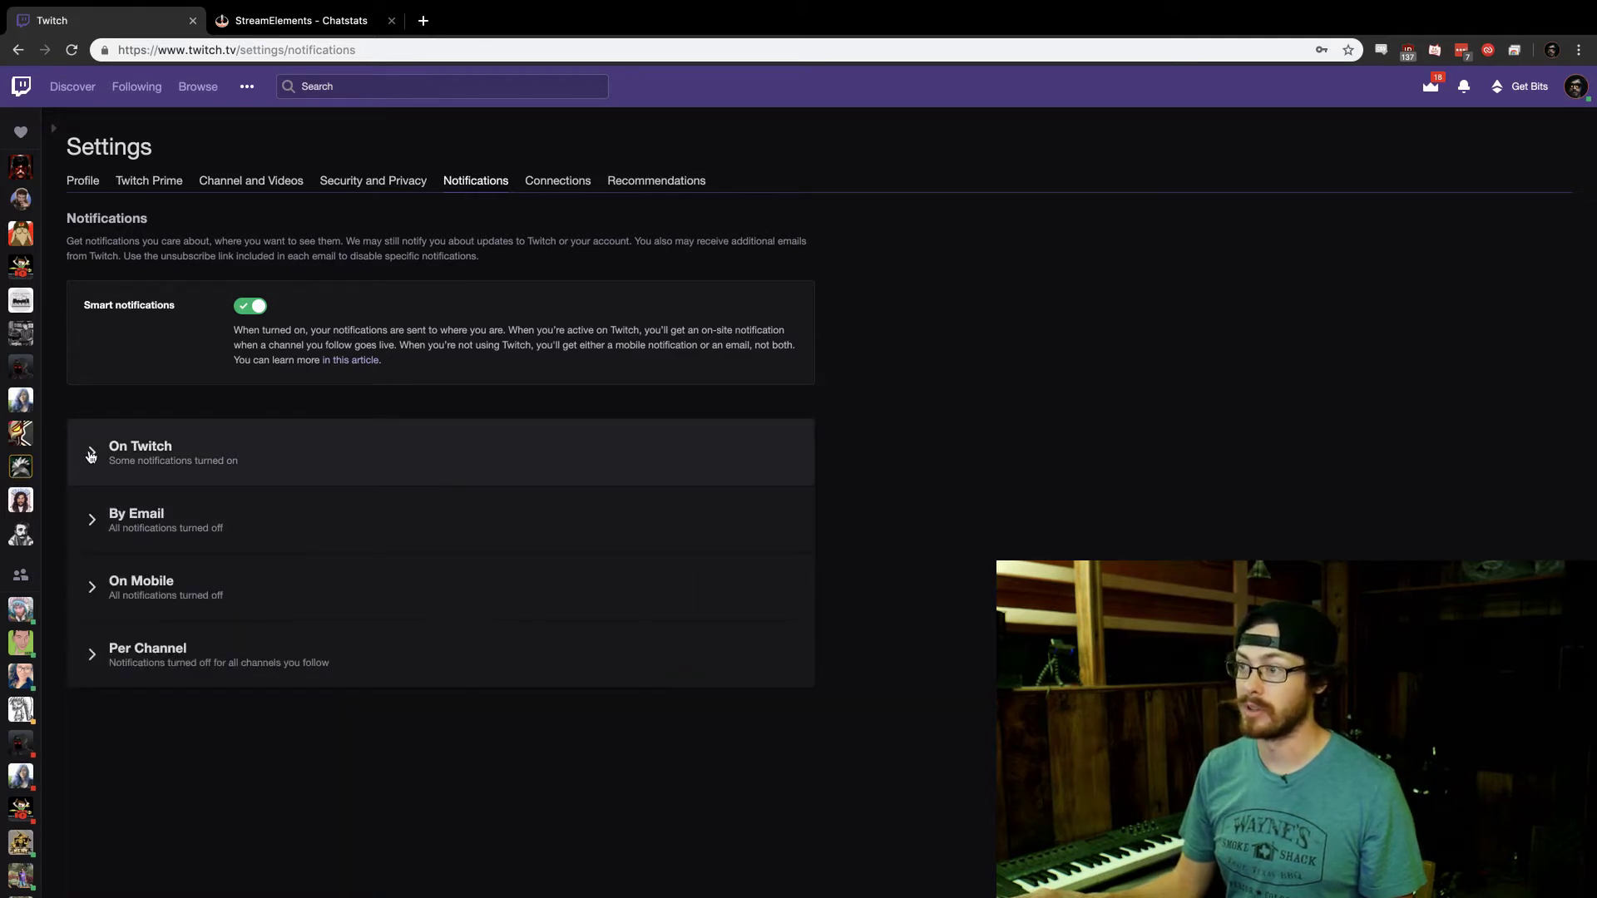
left_click(91, 455)
scroll(598, 691, "down", 3)
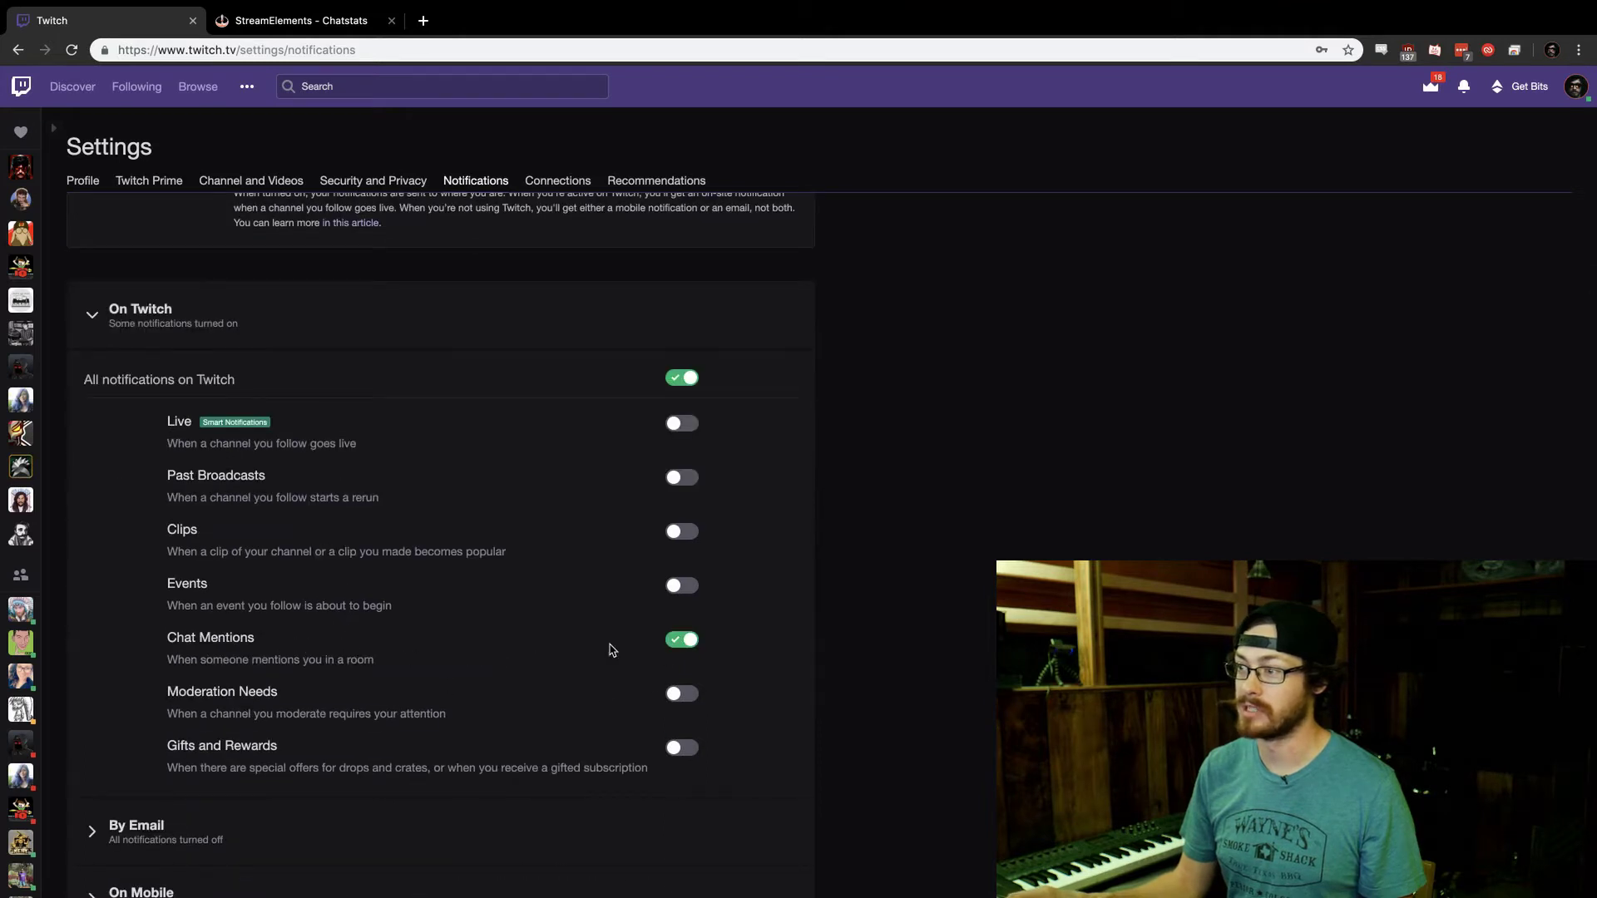
left_click(104, 320)
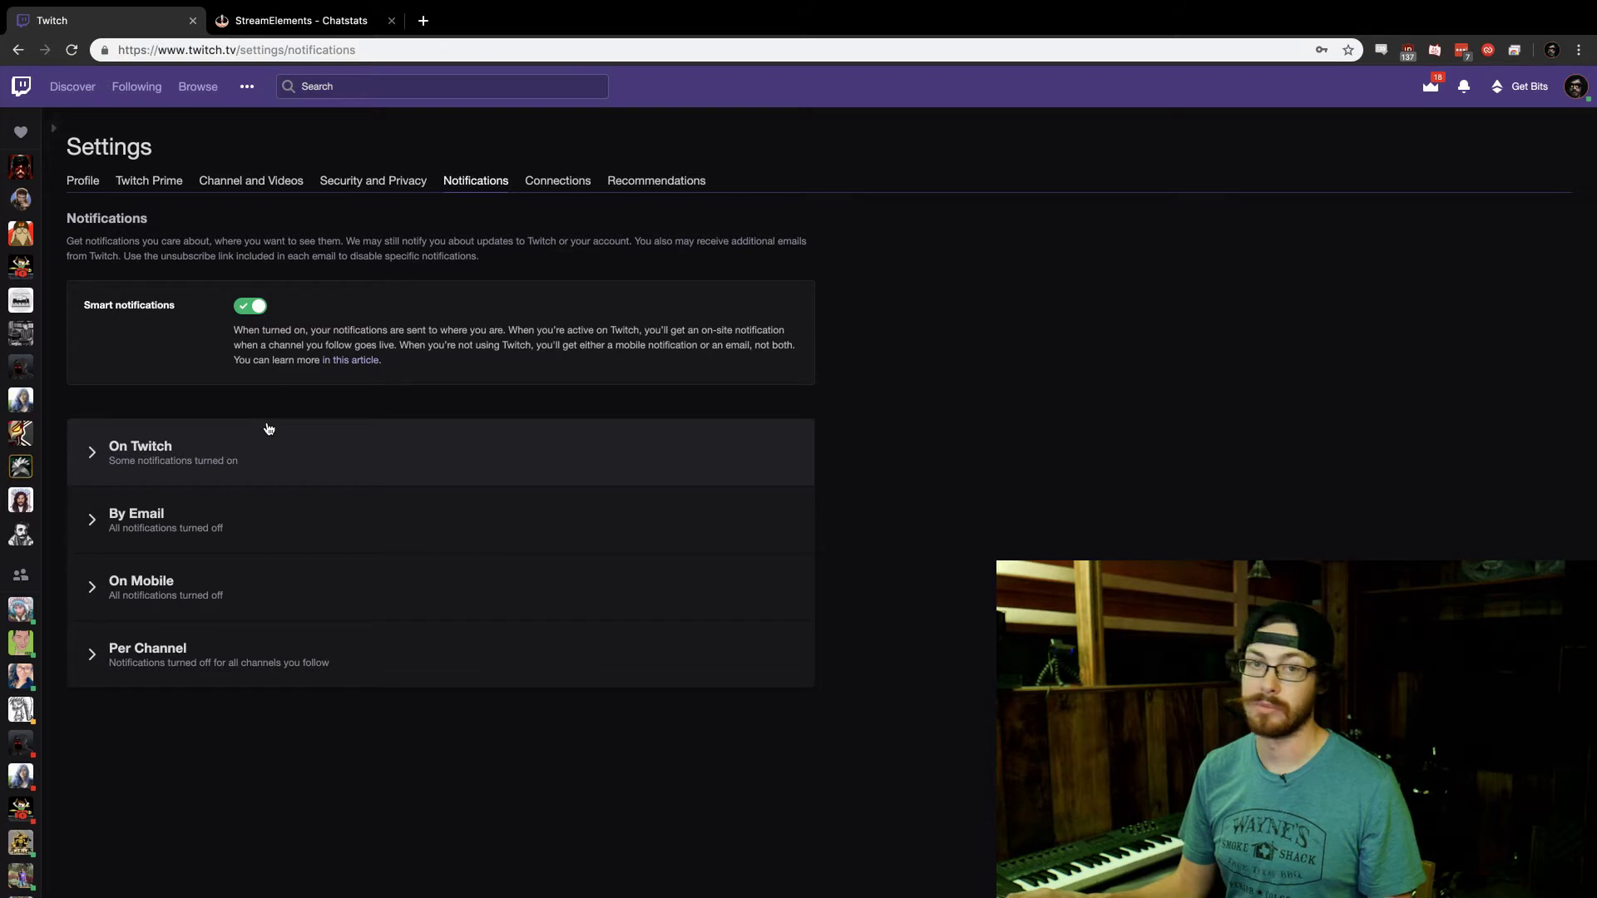
Step: Examine the account's connections, from the recommended services through the extensions connections to the other authorized apps
left_click(561, 182)
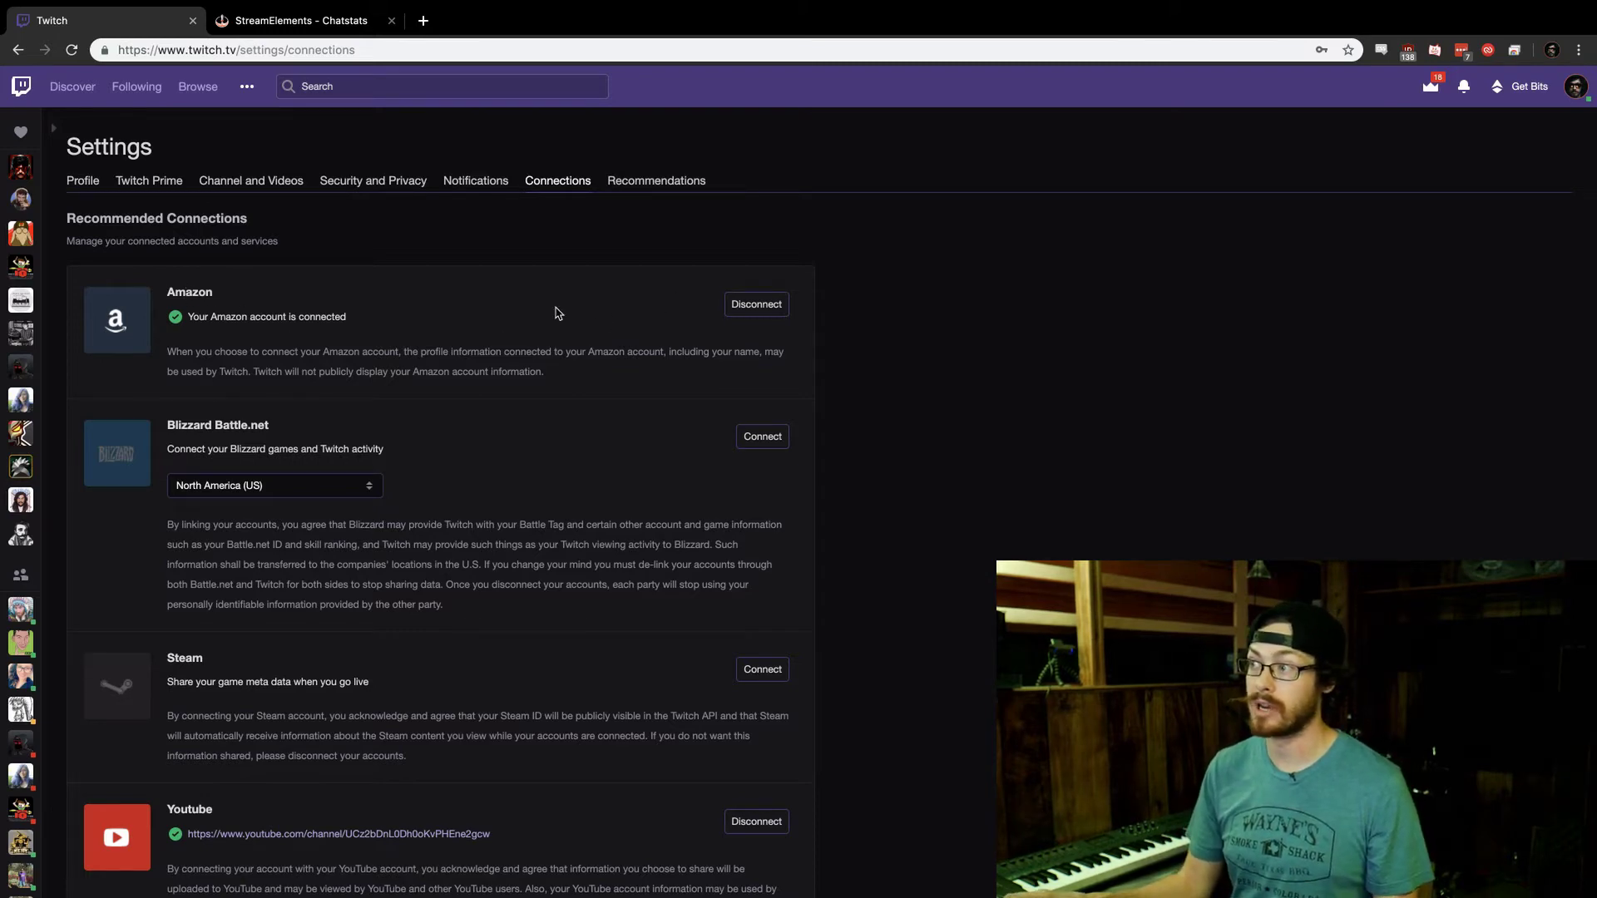
scroll(373, 368, "down", 4)
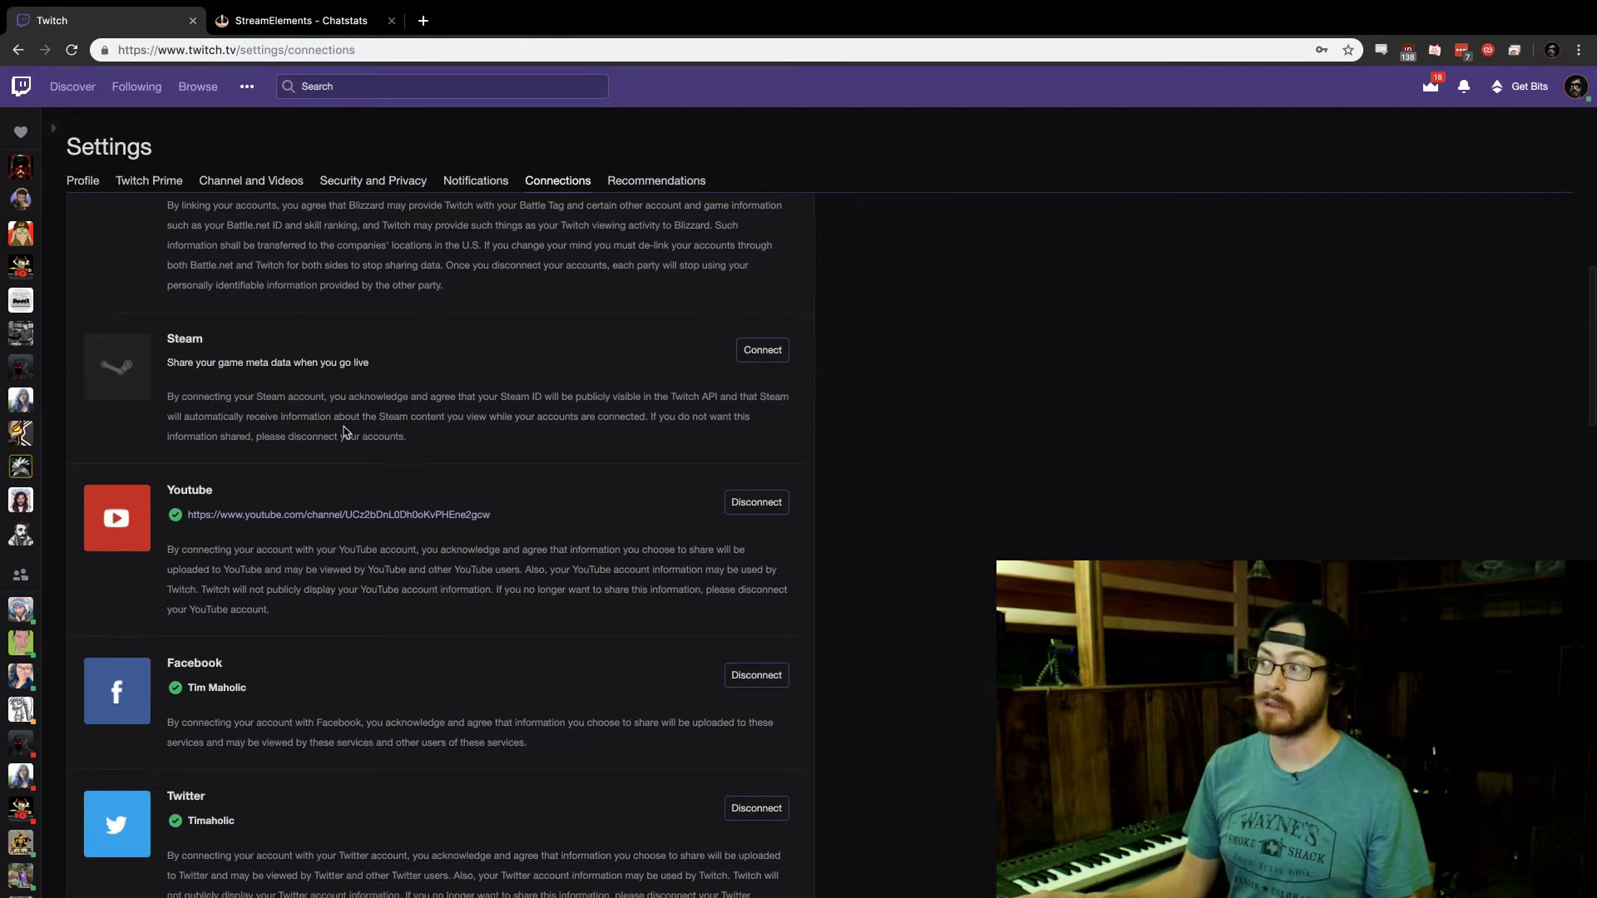
scroll(316, 449, "down", 1)
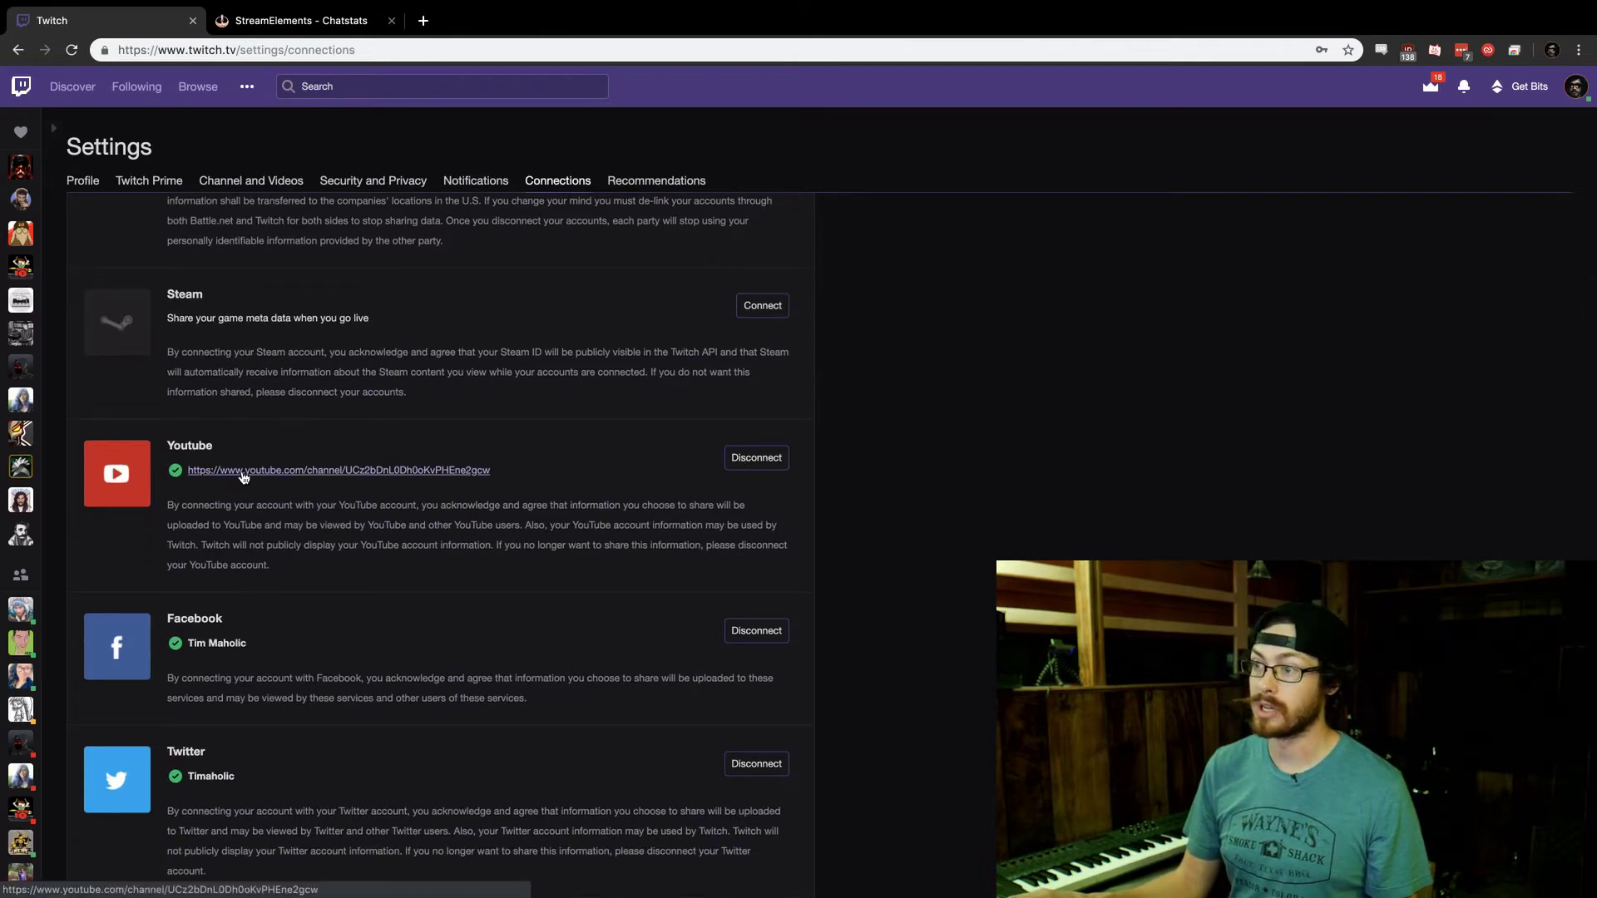
scroll(245, 486, "down", 2)
scroll(247, 539, "down", 1)
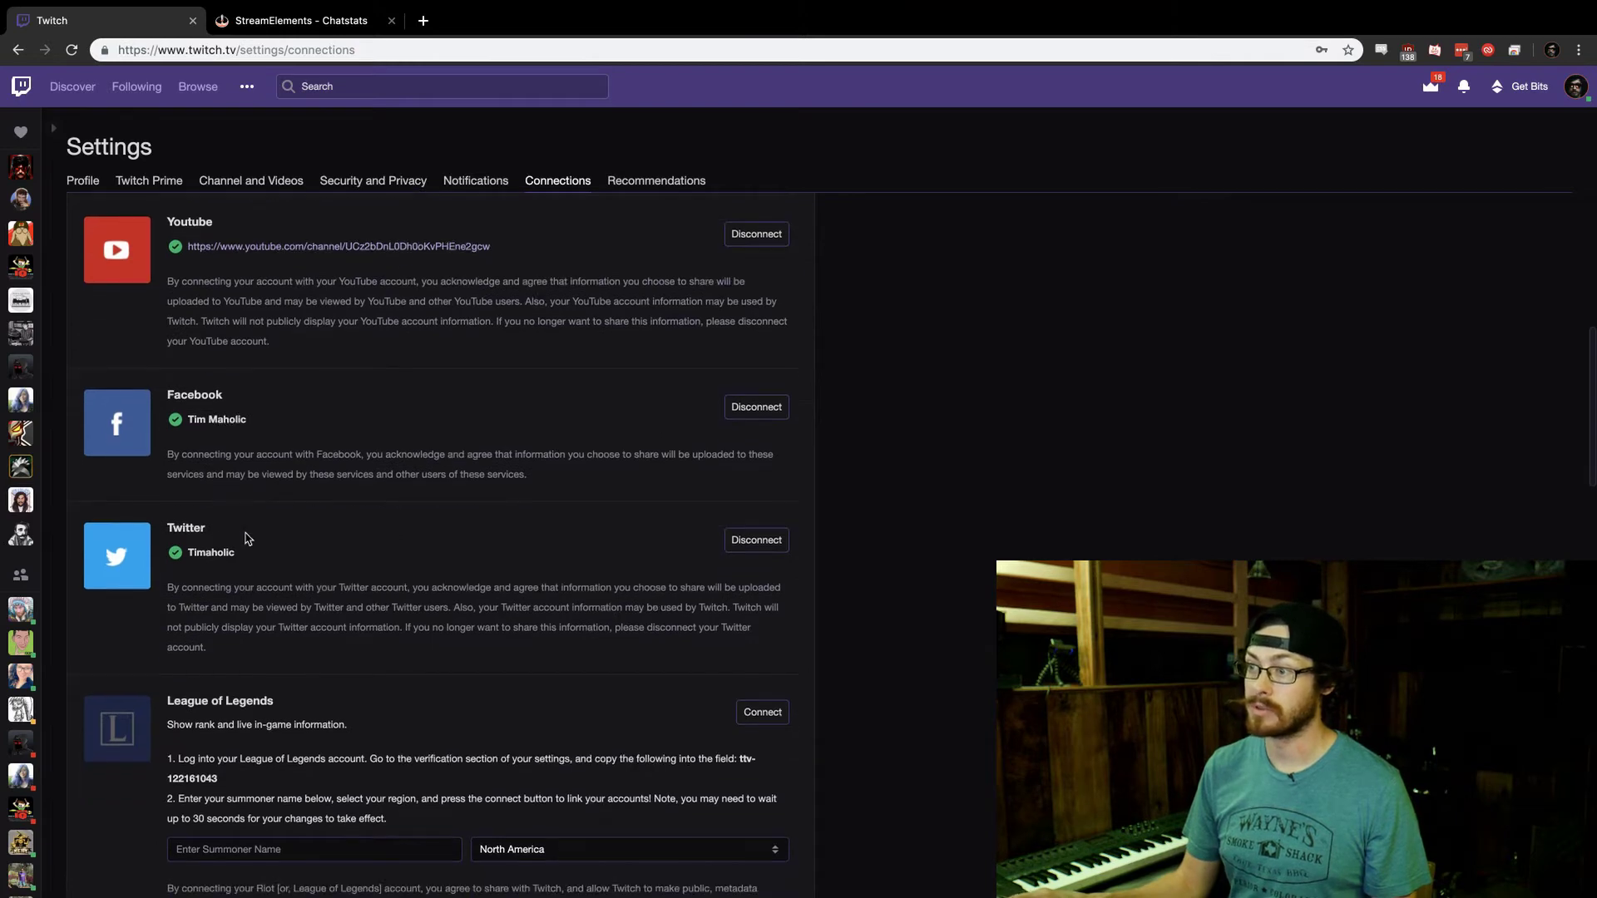
scroll(431, 539, "down", 8)
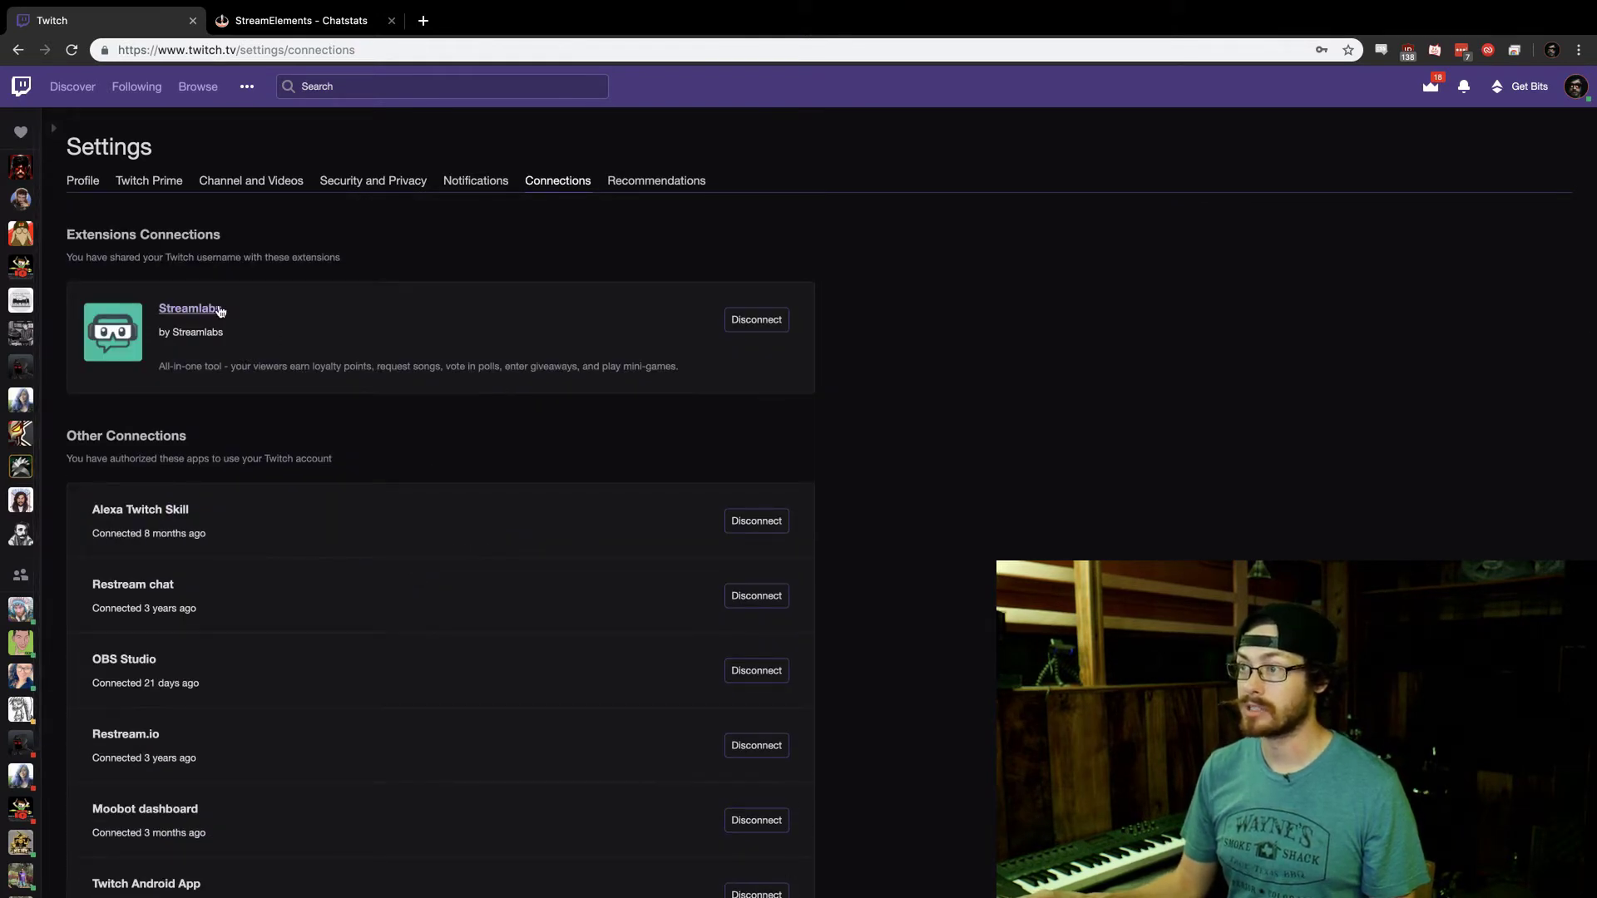
scroll(330, 448, "down", 10)
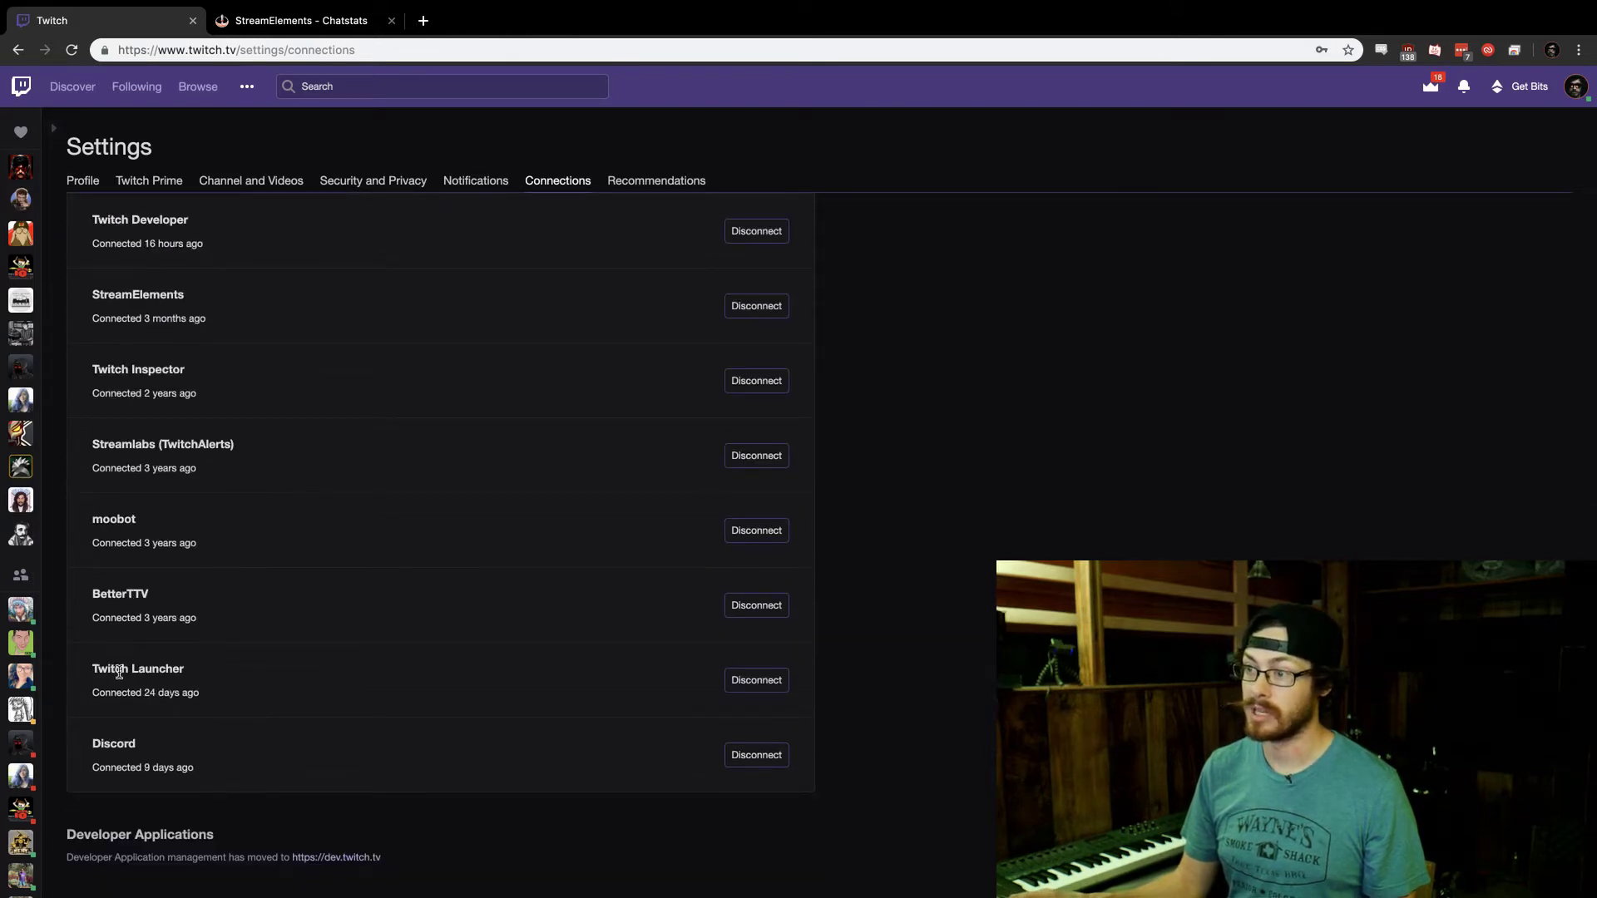
scroll(164, 640, "up", 15)
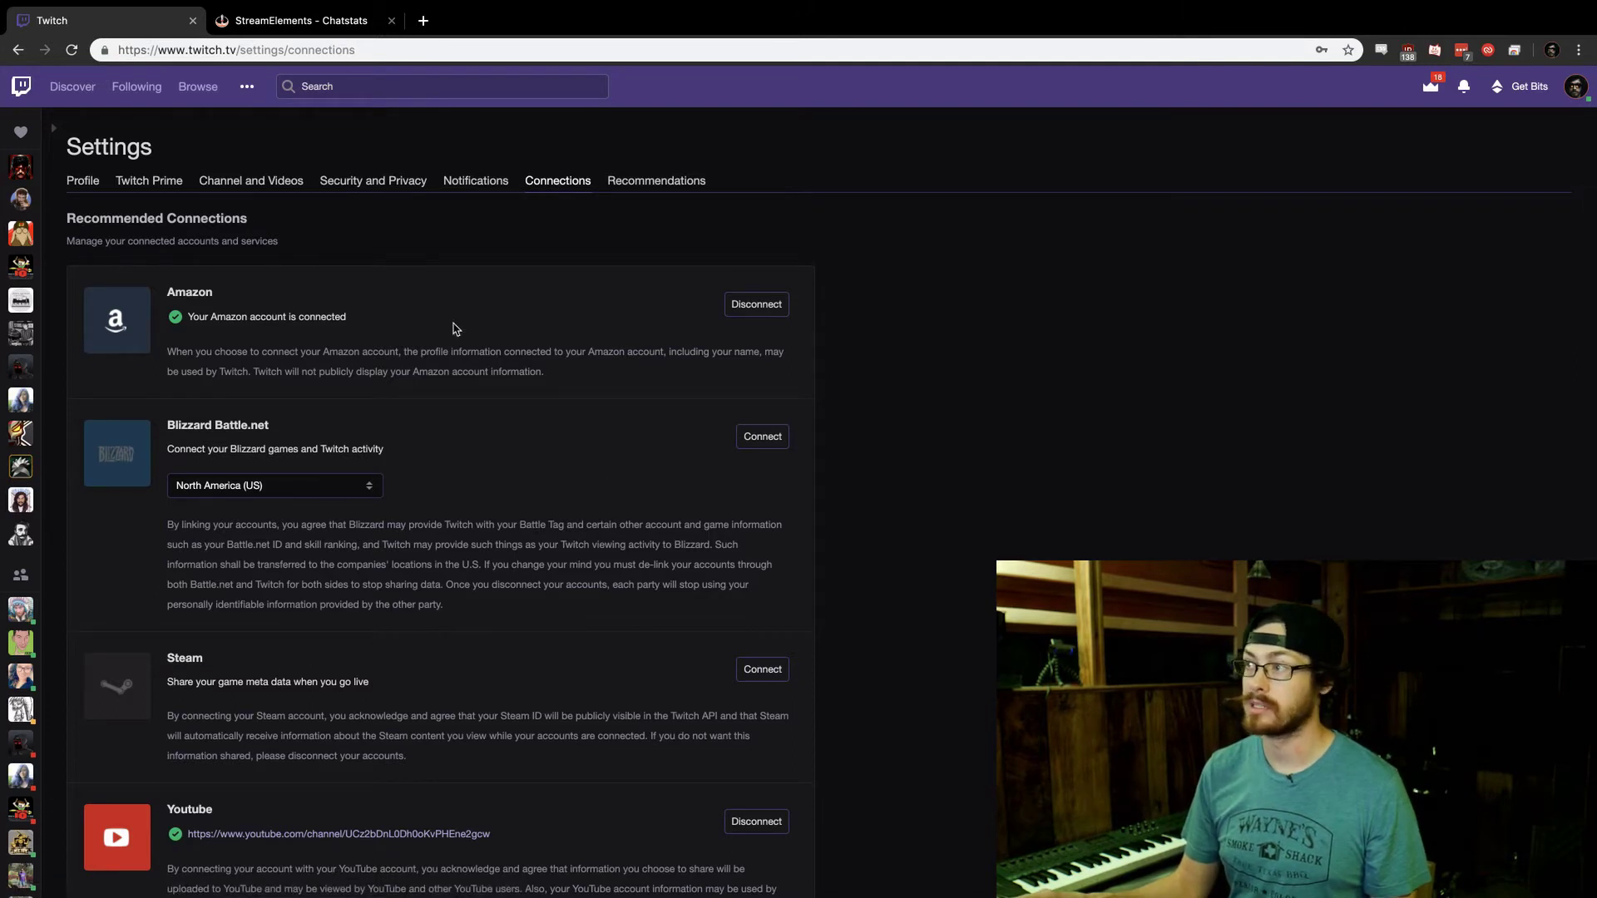
Step: Check the Recommendations feedback settings, return to Connections, and open the Creator Dashboard
left_click(621, 187)
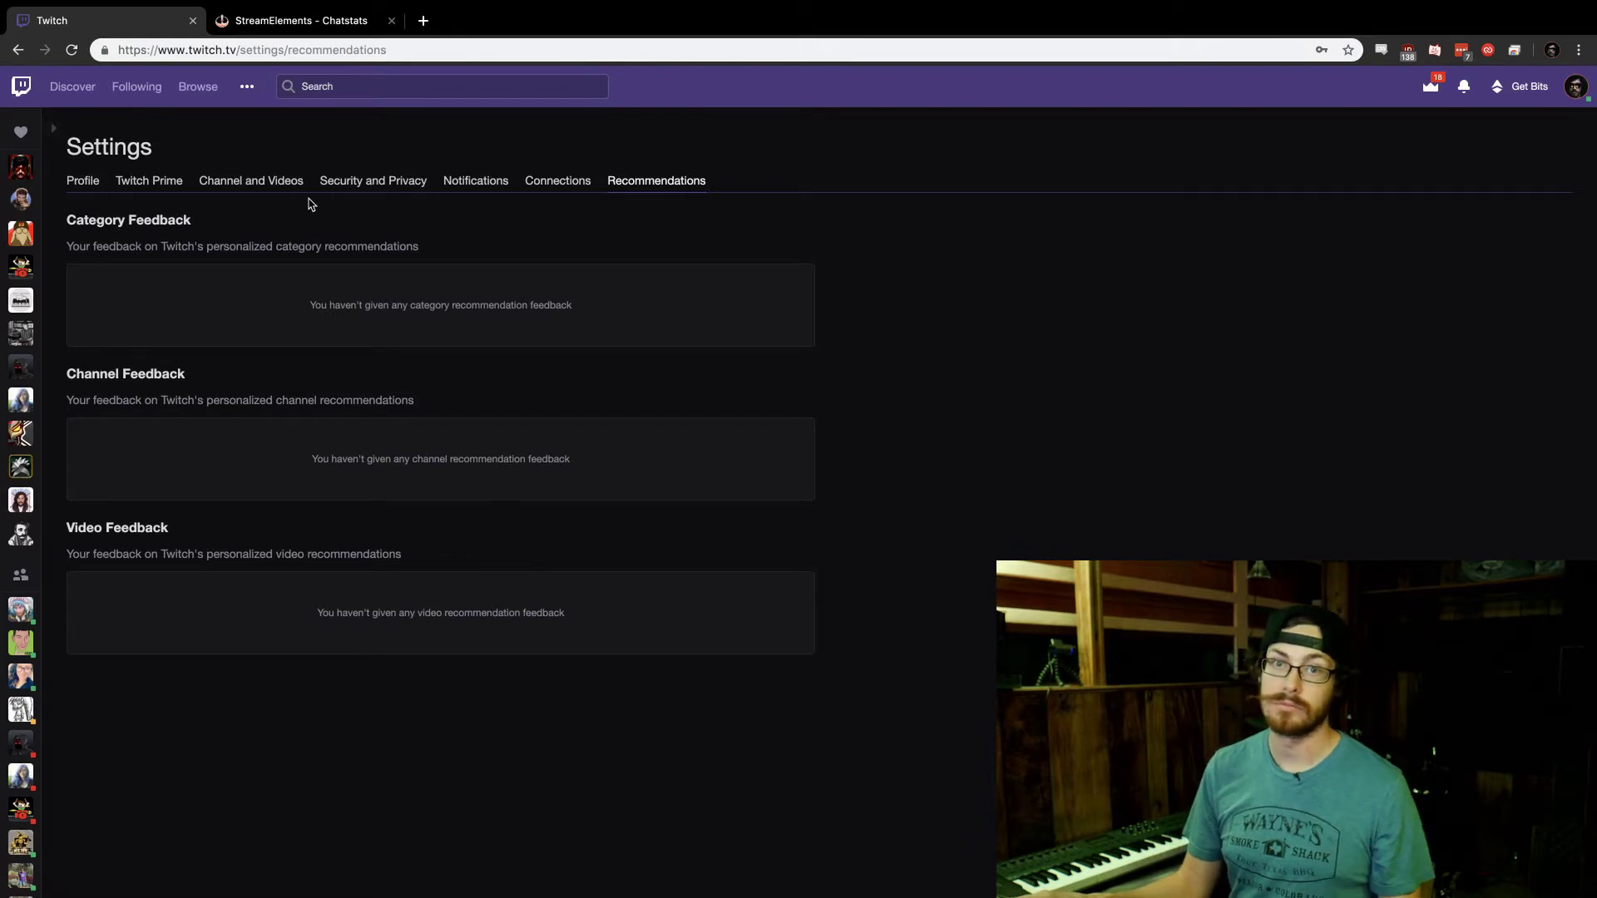
left_click(541, 190)
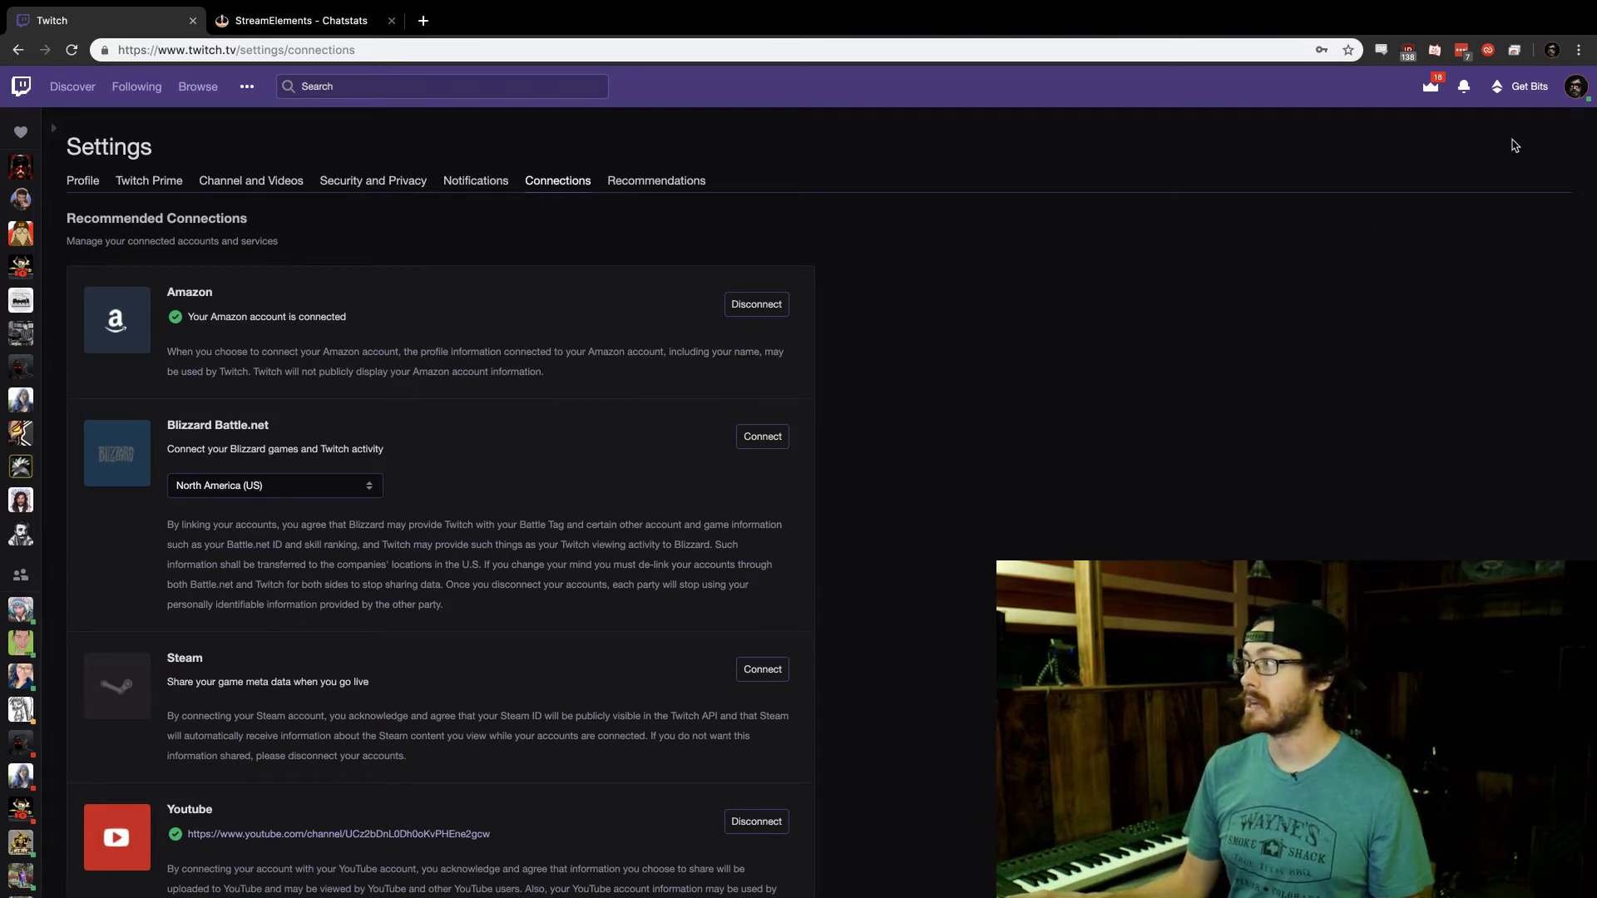
left_click(1576, 90)
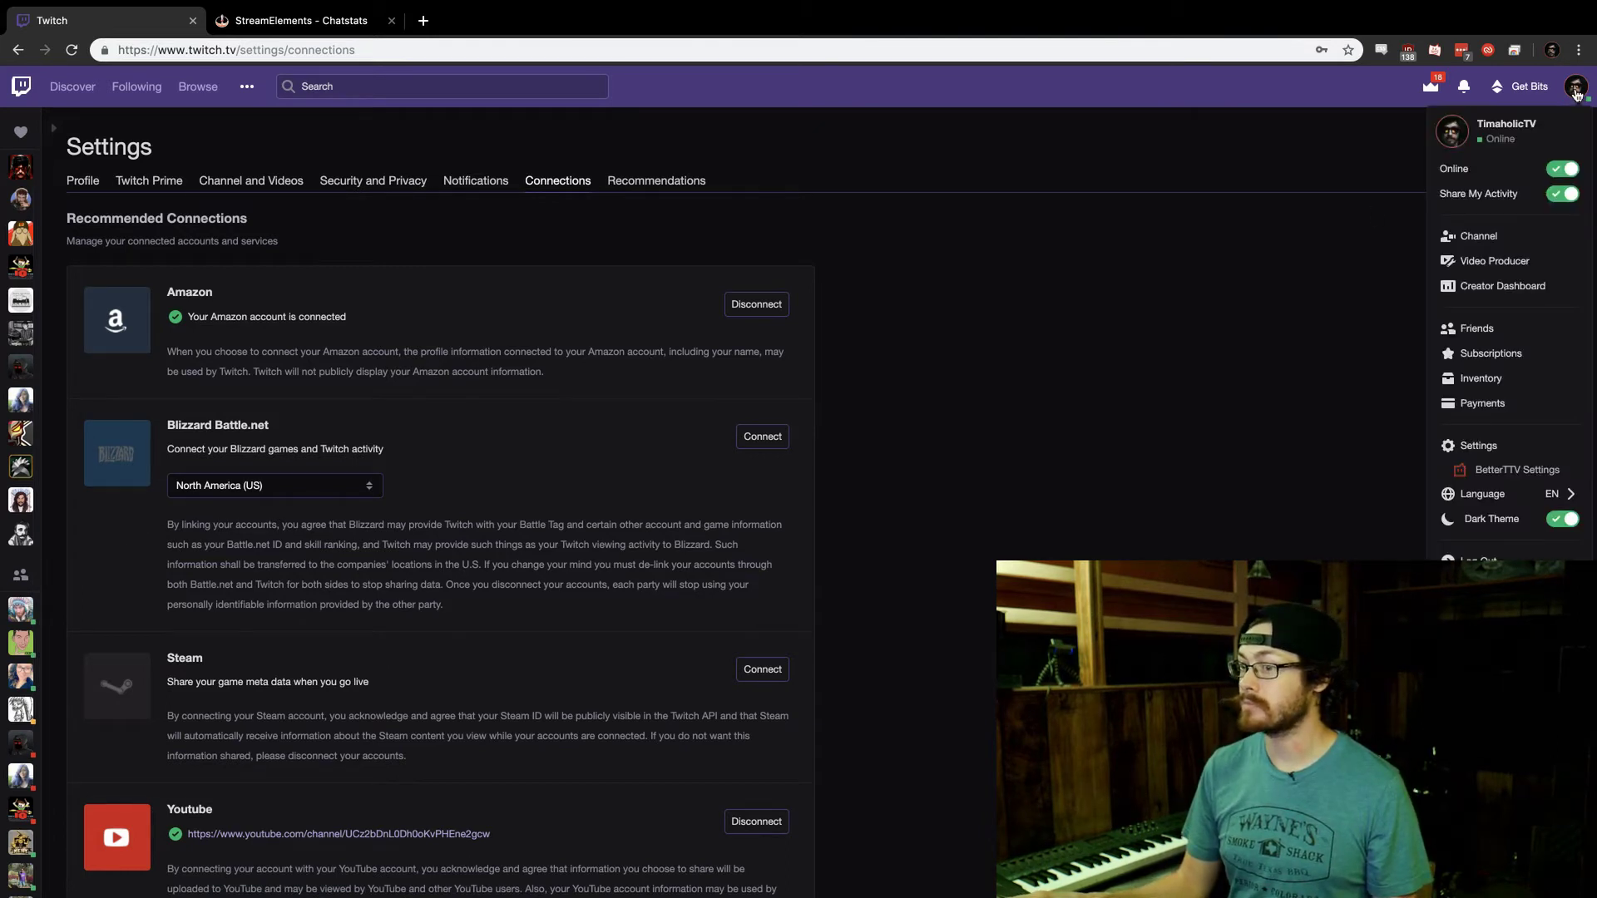
left_click(1530, 288)
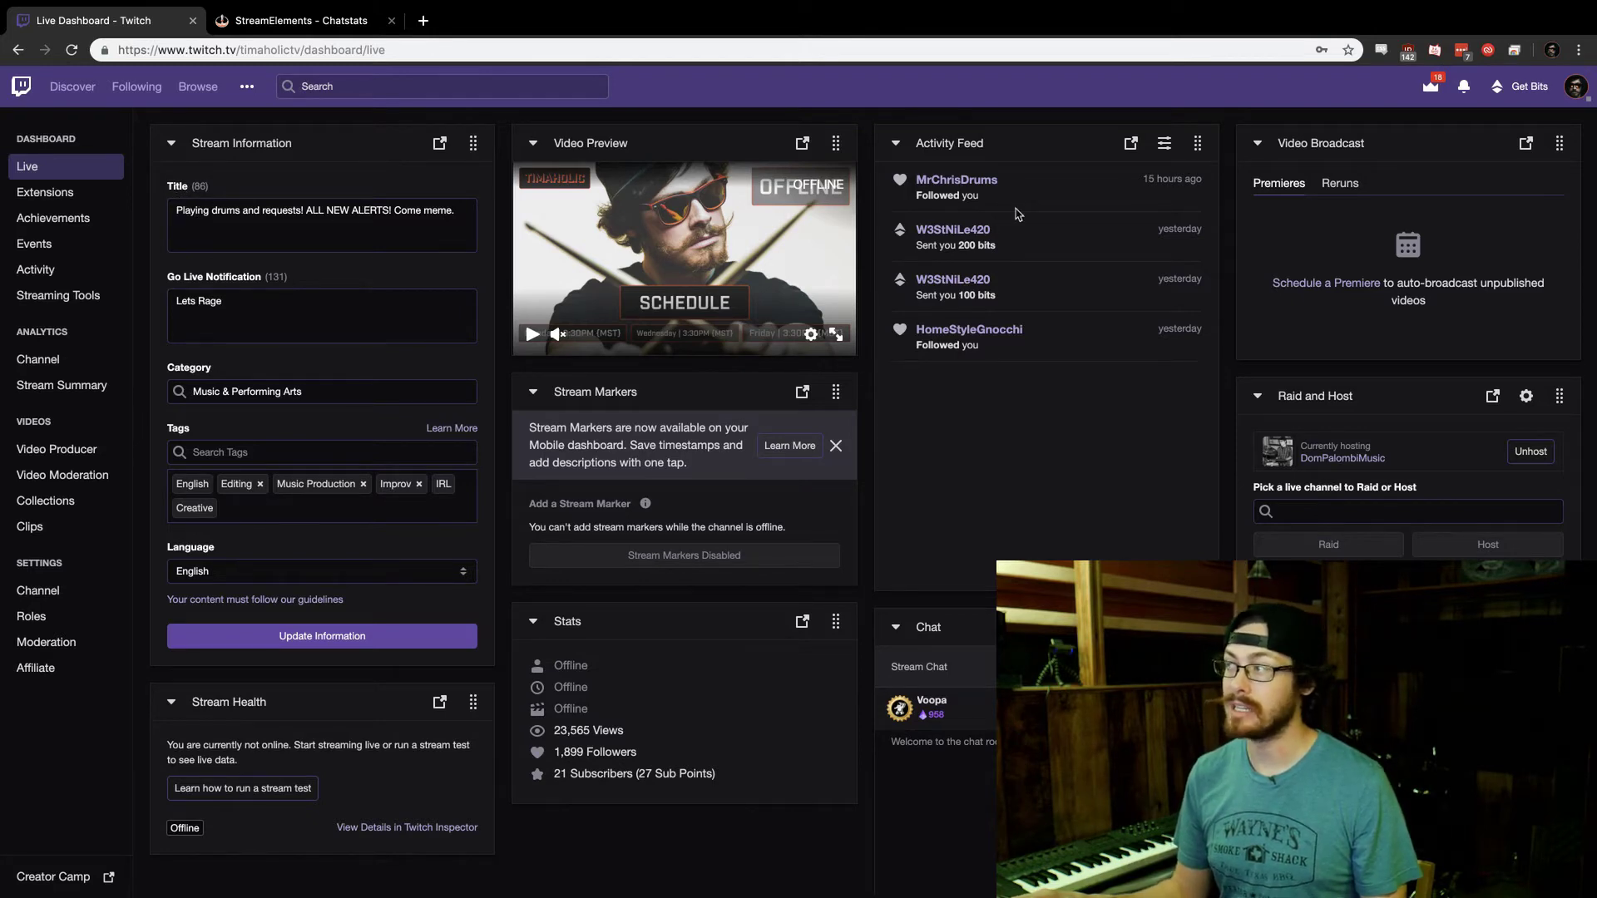
Step: Go to the channel page and stop hosting the other channel with the unhost chat command
left_click(1576, 88)
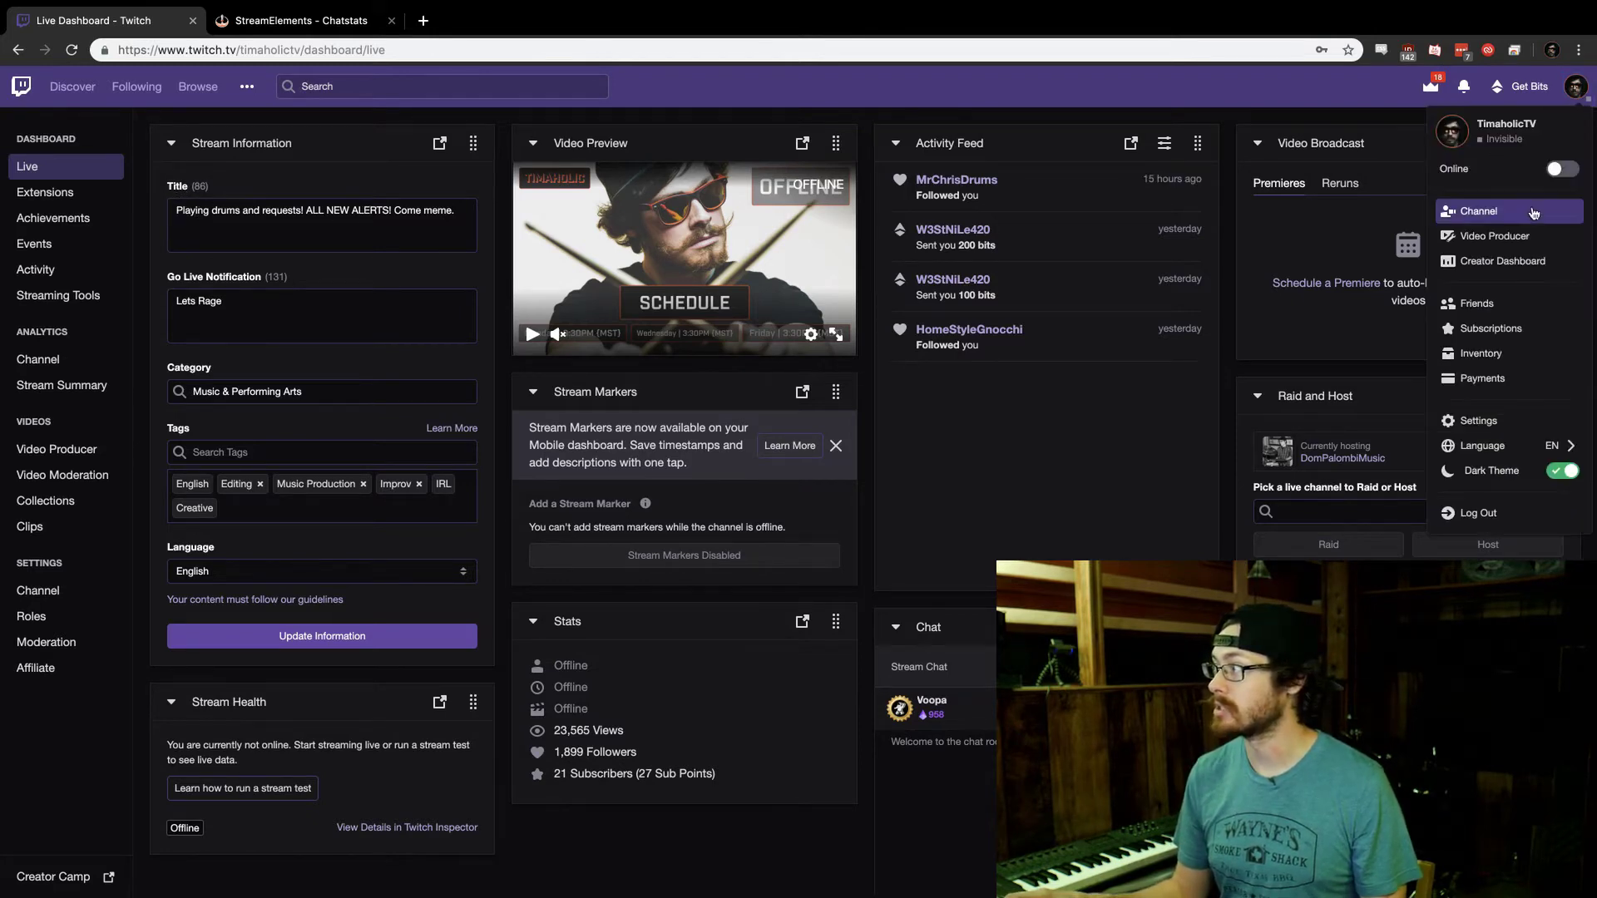
left_click(1482, 218)
scroll(1224, 394, "down", 2)
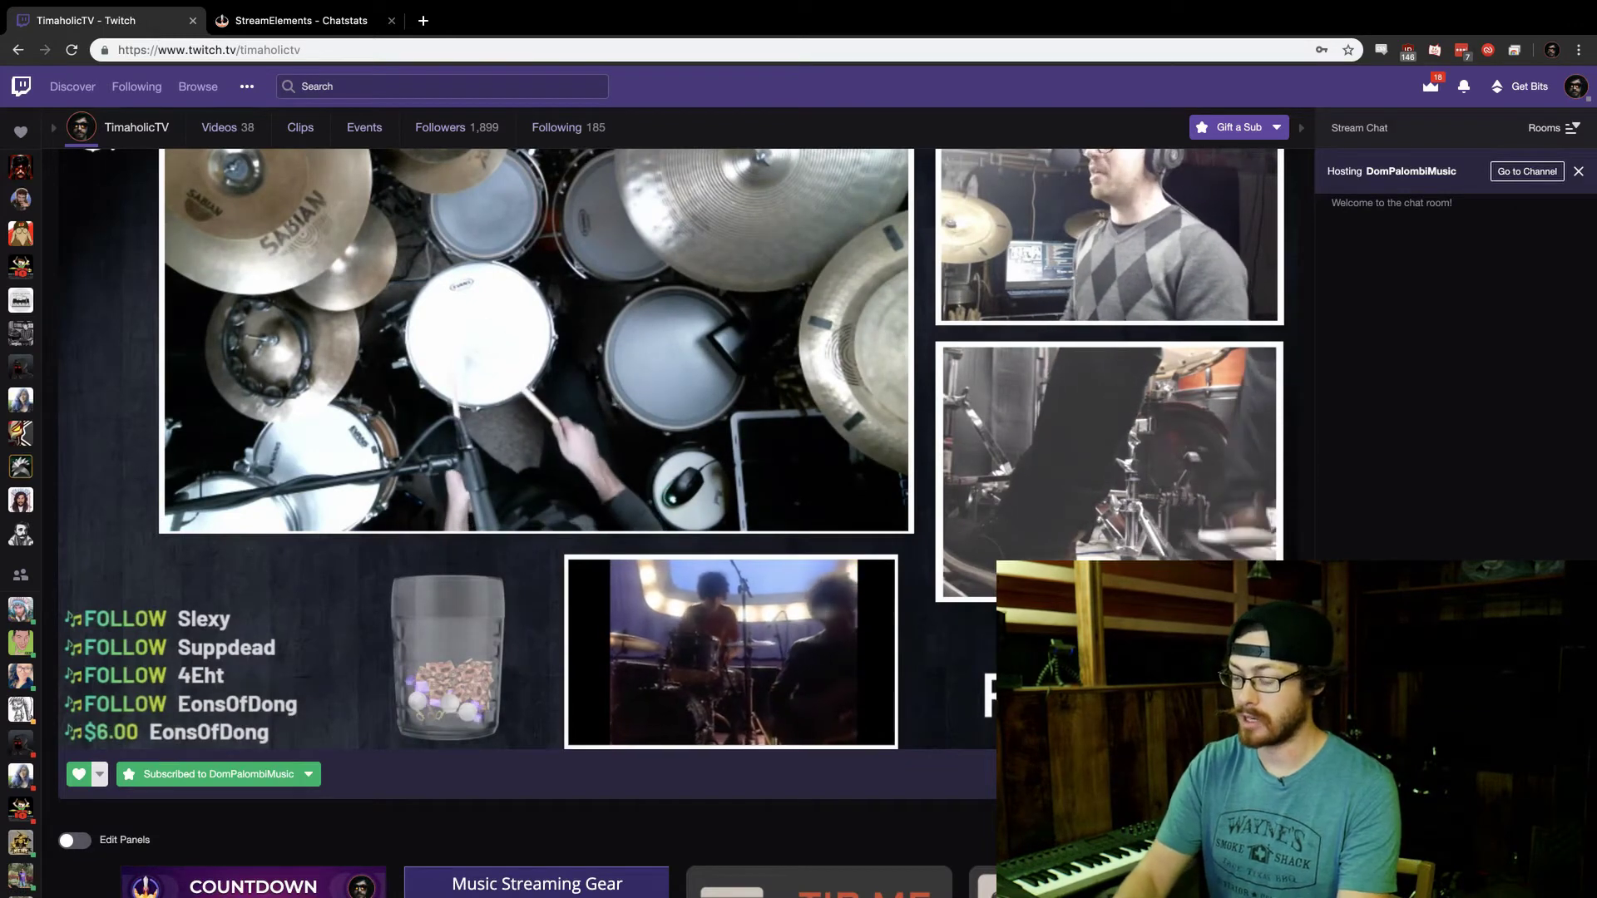
key("Return")
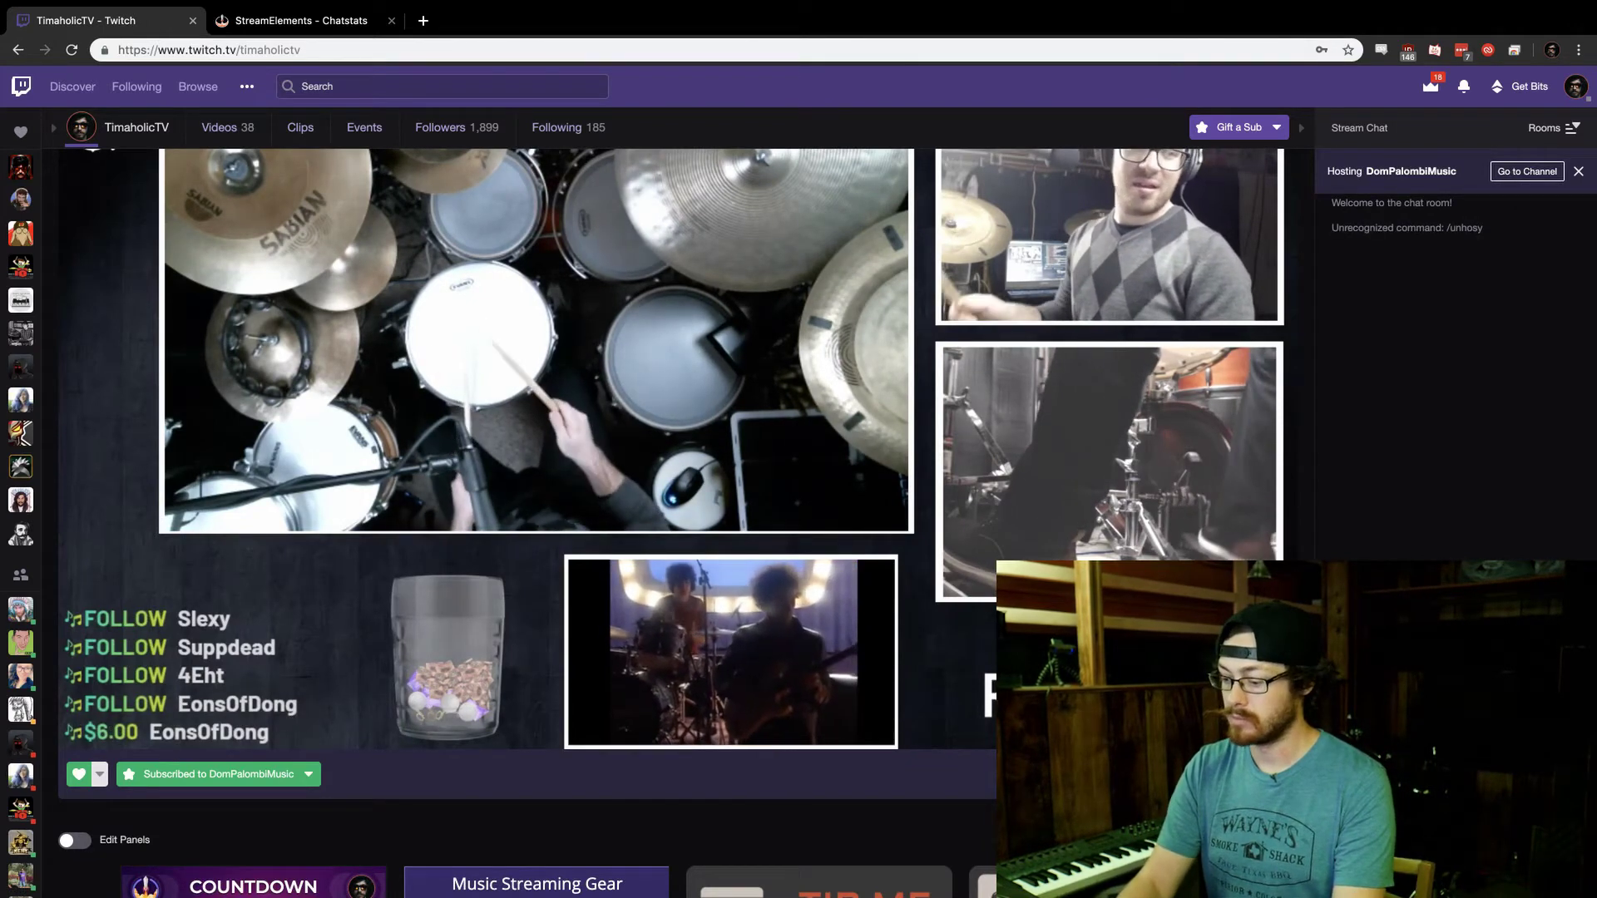
key("Return")
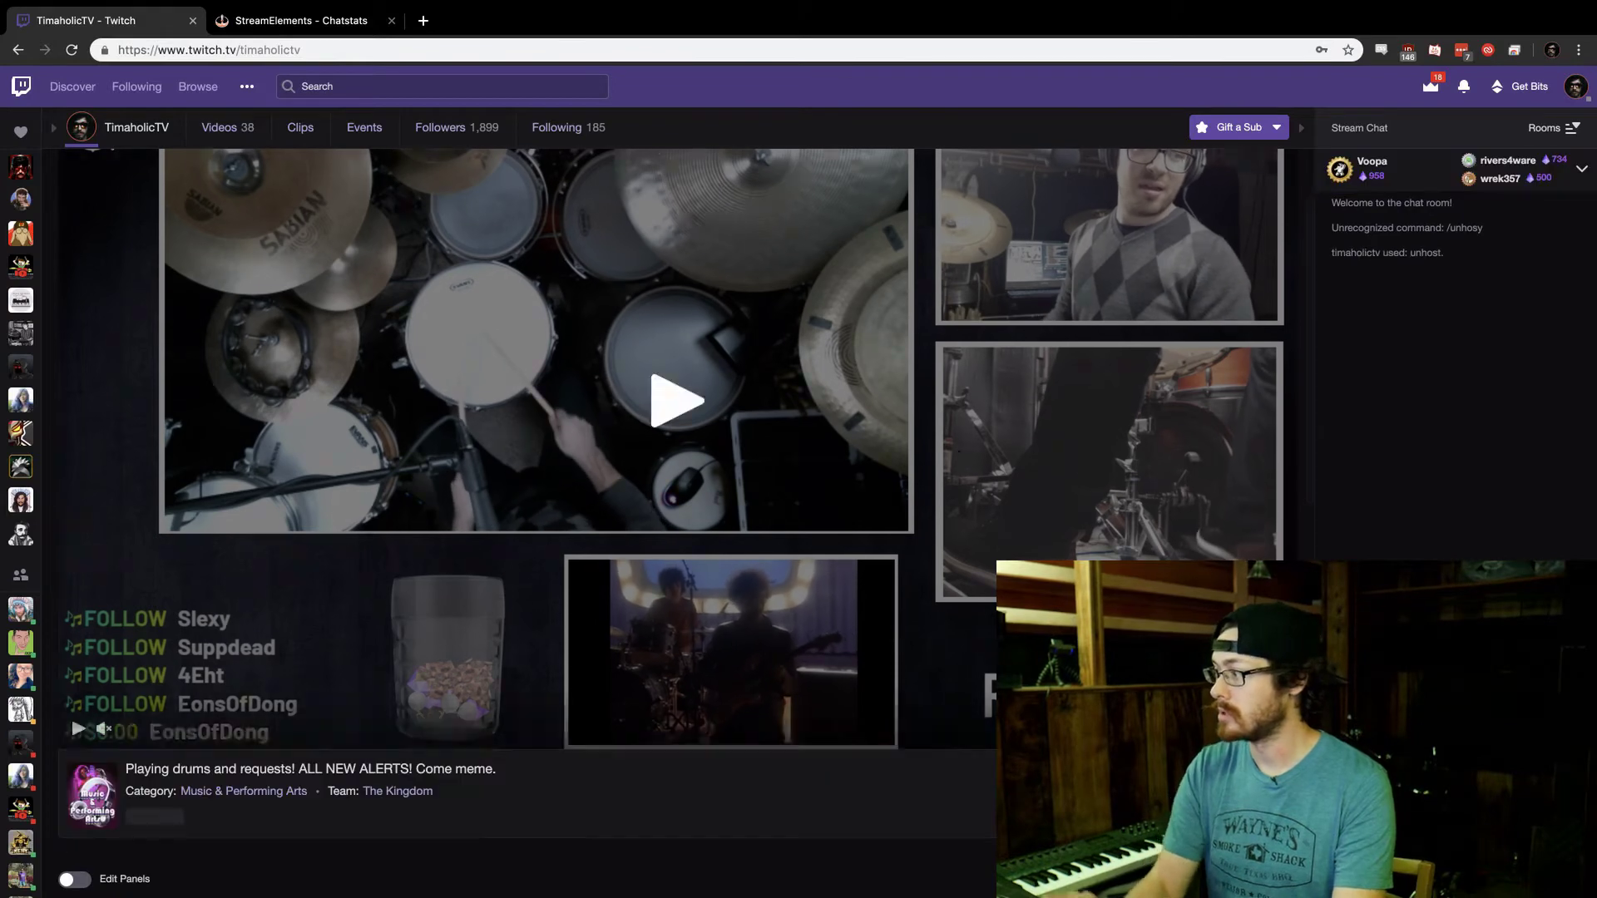
Step: Review the title, go live notification, category, tags and language in the channel page's Broadcast Options, and leave without saving
scroll(1184, 418, "down", 5)
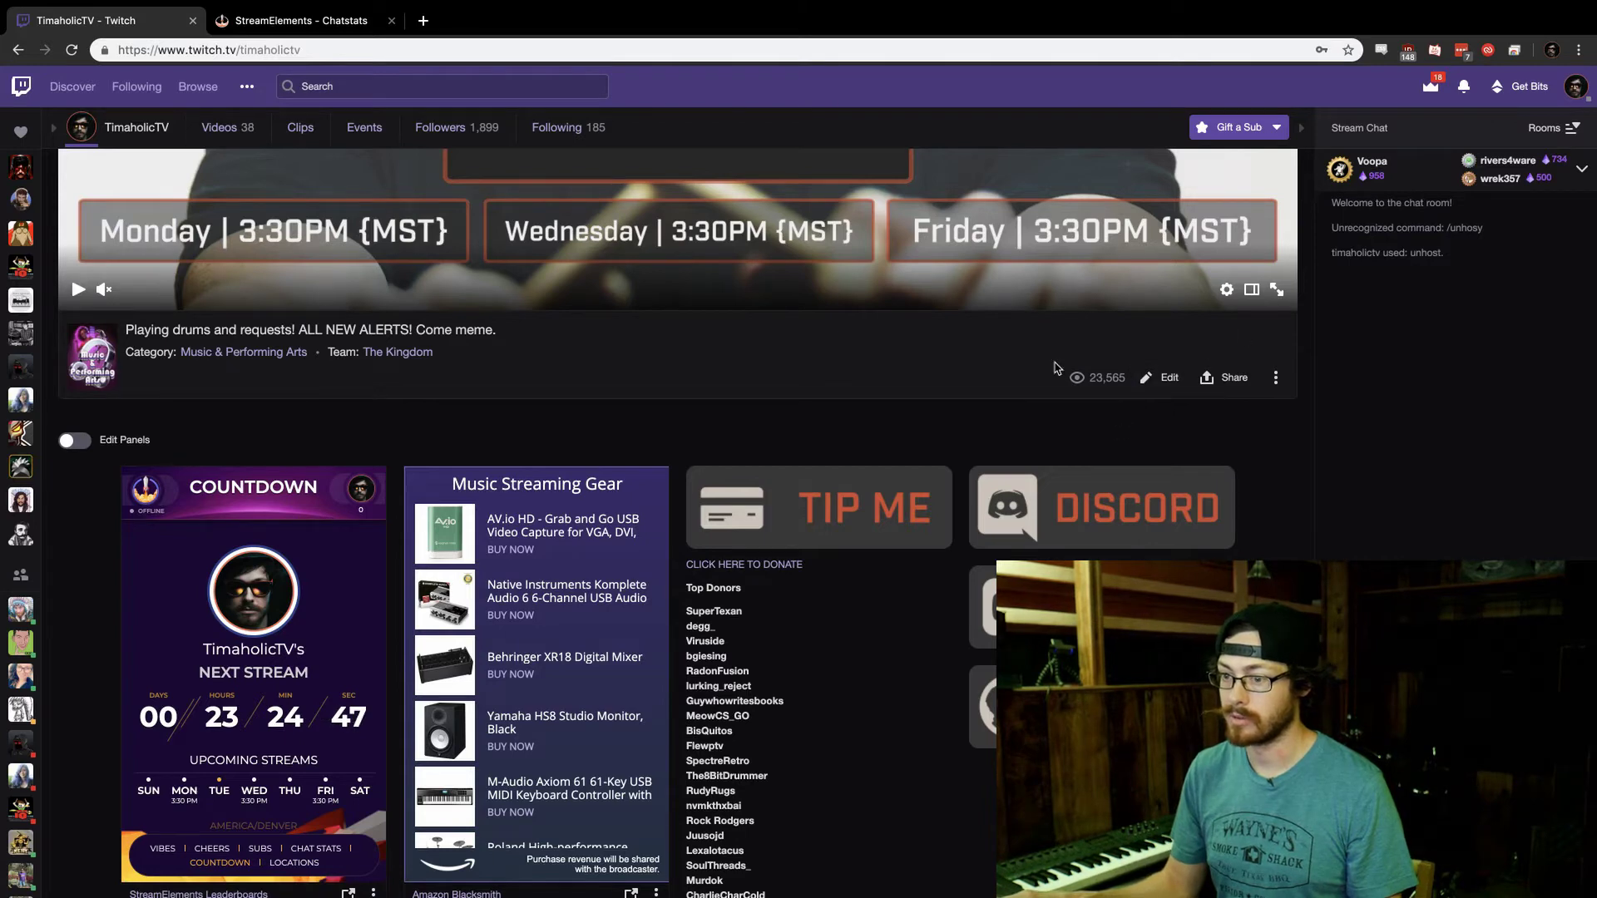
left_click(1150, 379)
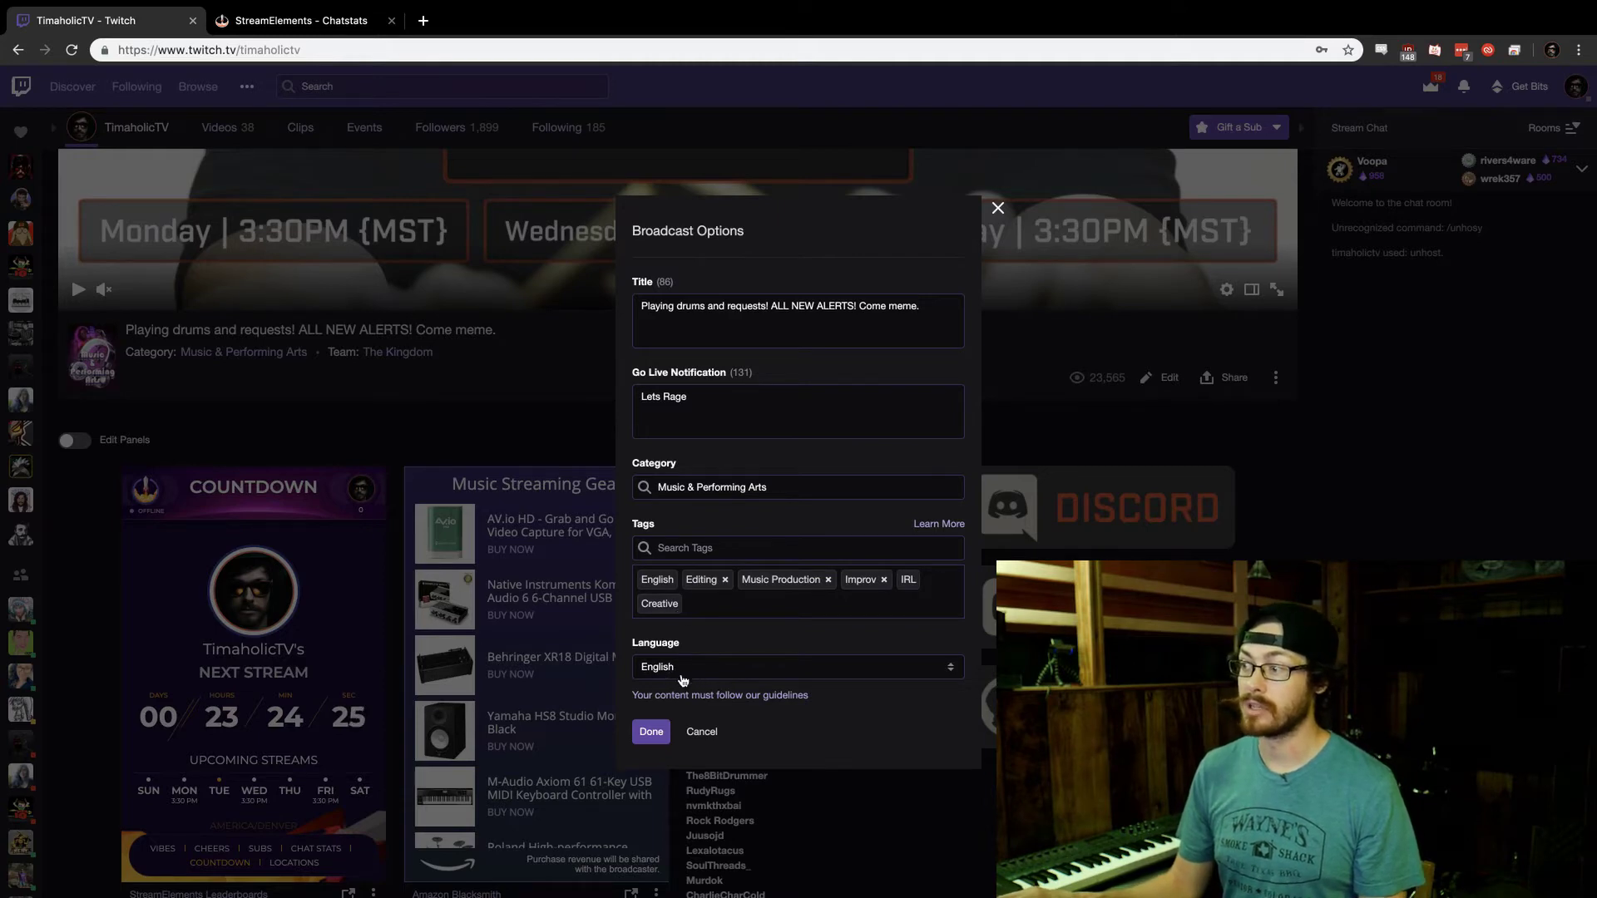
left_click(702, 731)
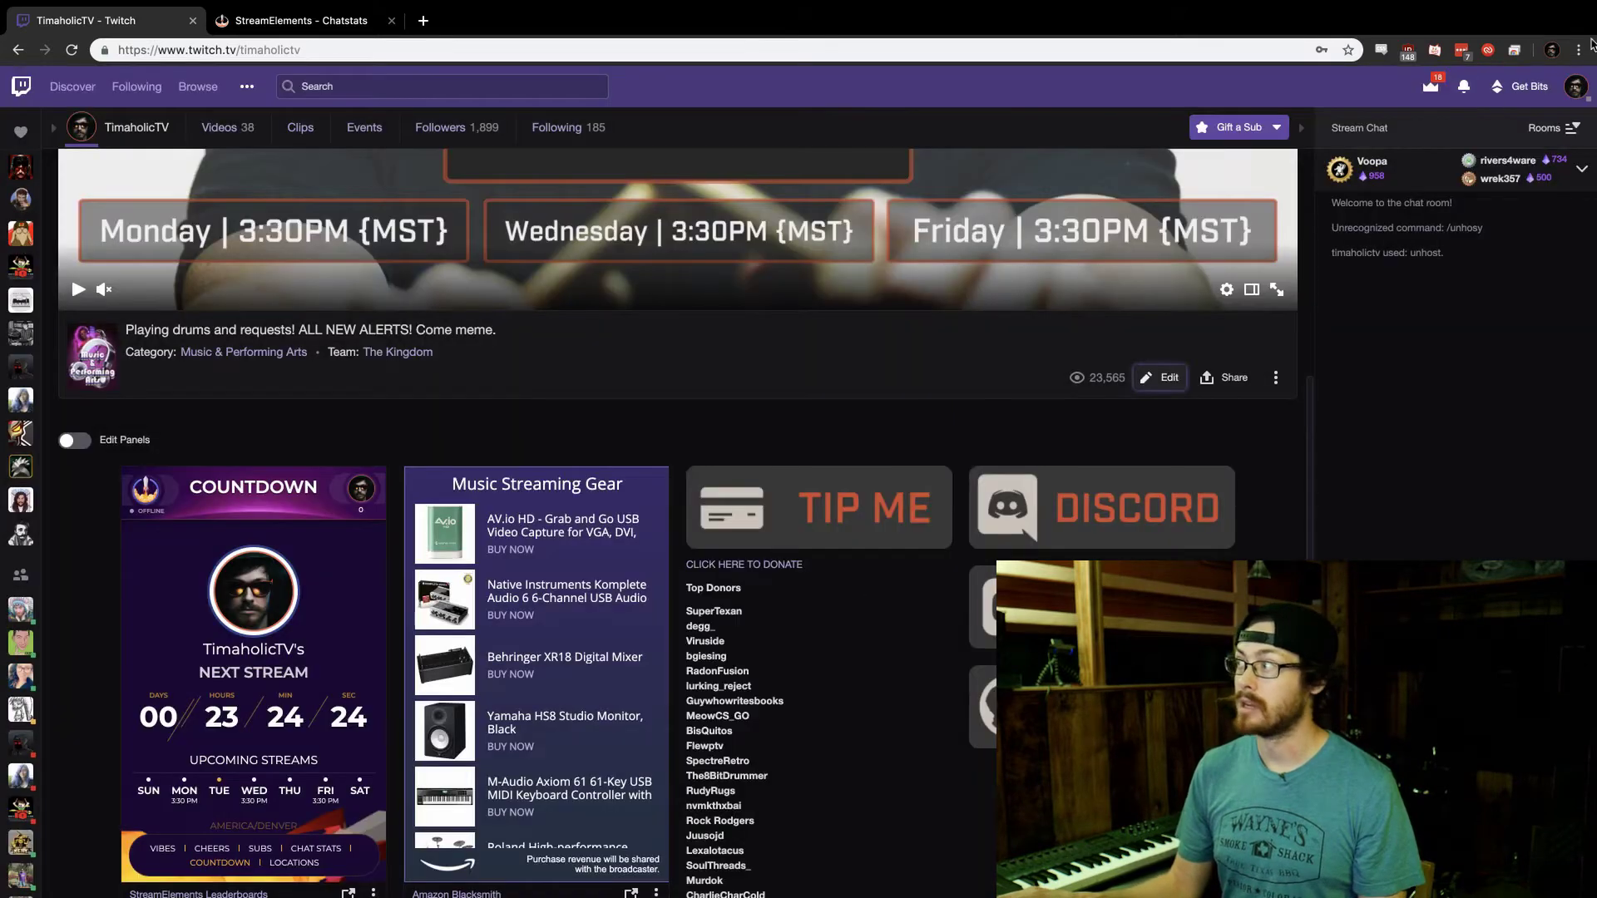
Step: Open the Creator Dashboard and submit the stream information with its existing title, notification, category, tags and language
left_click(1576, 86)
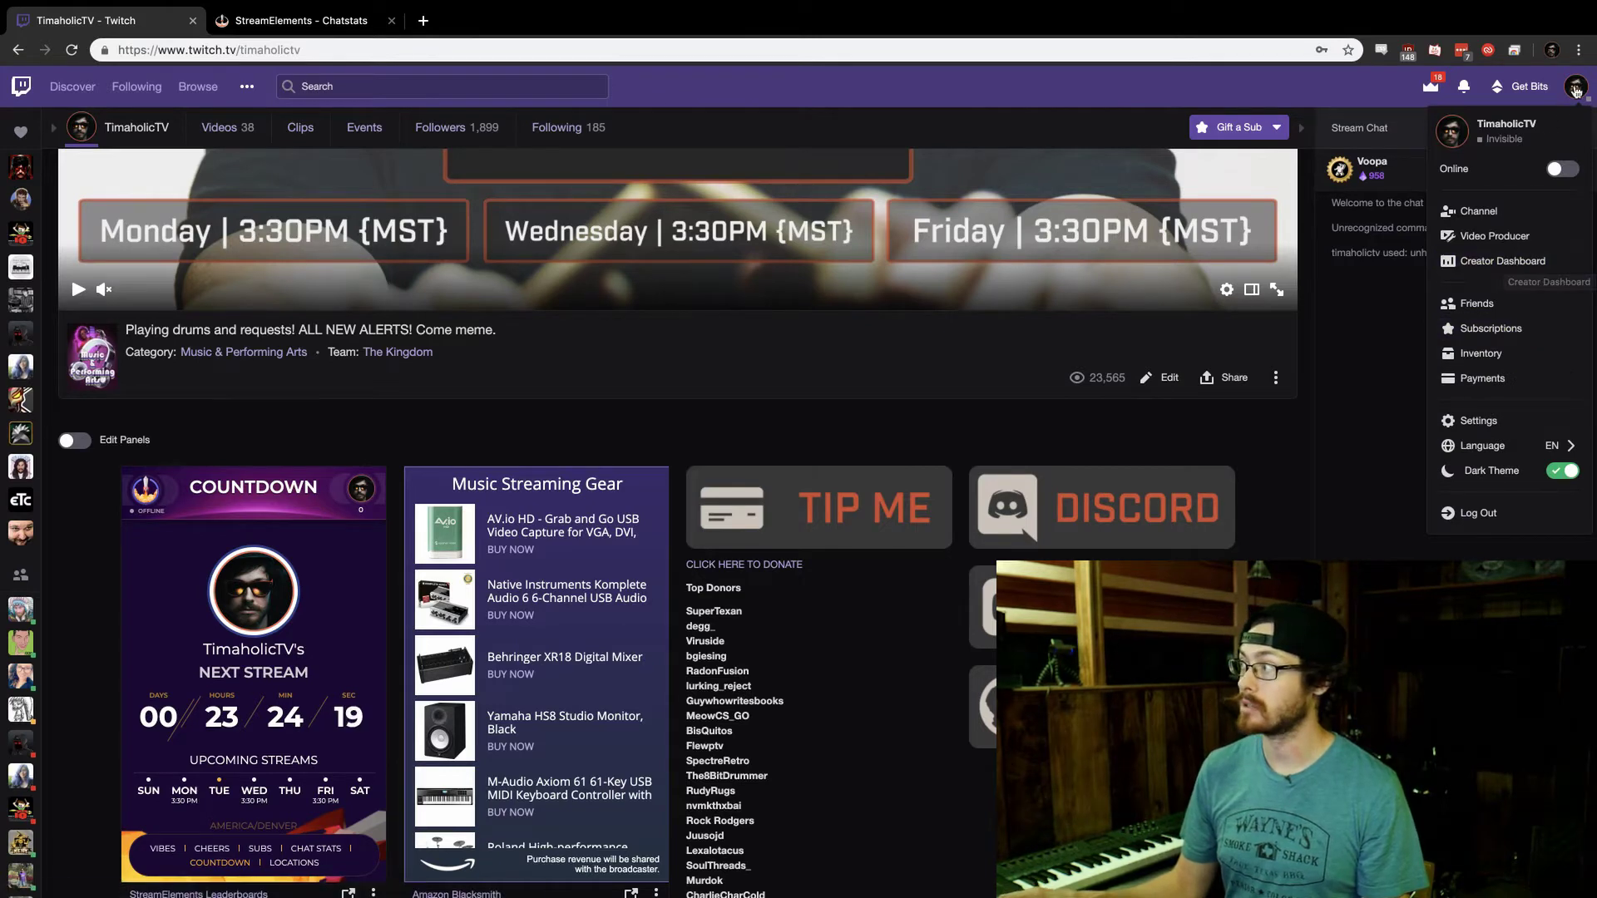
left_click(1502, 262)
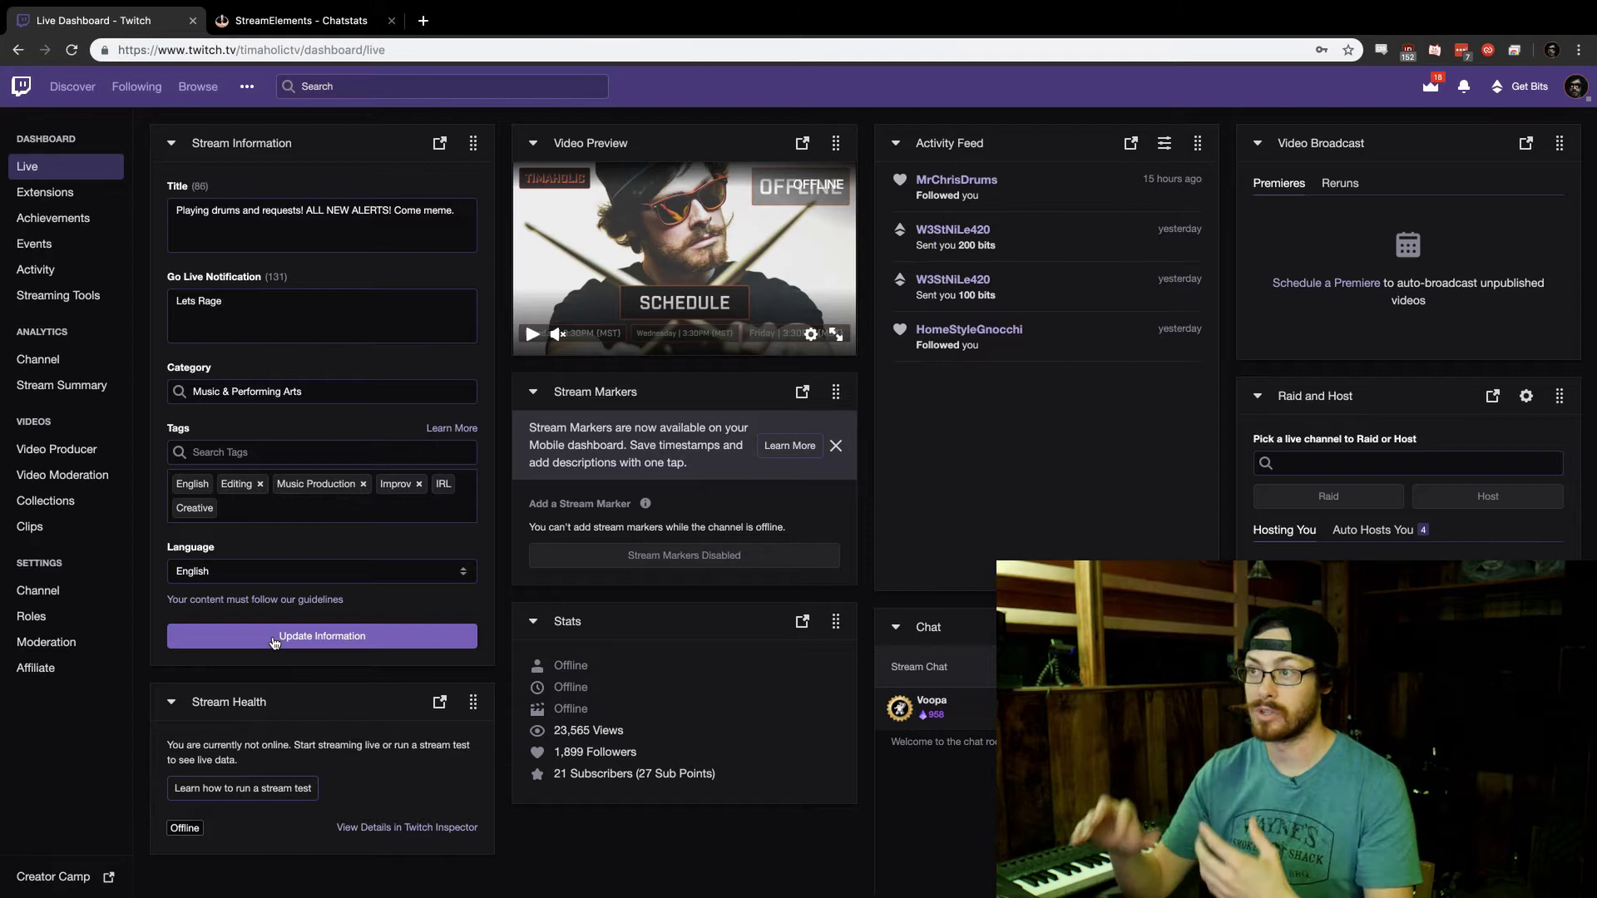
left_click(274, 643)
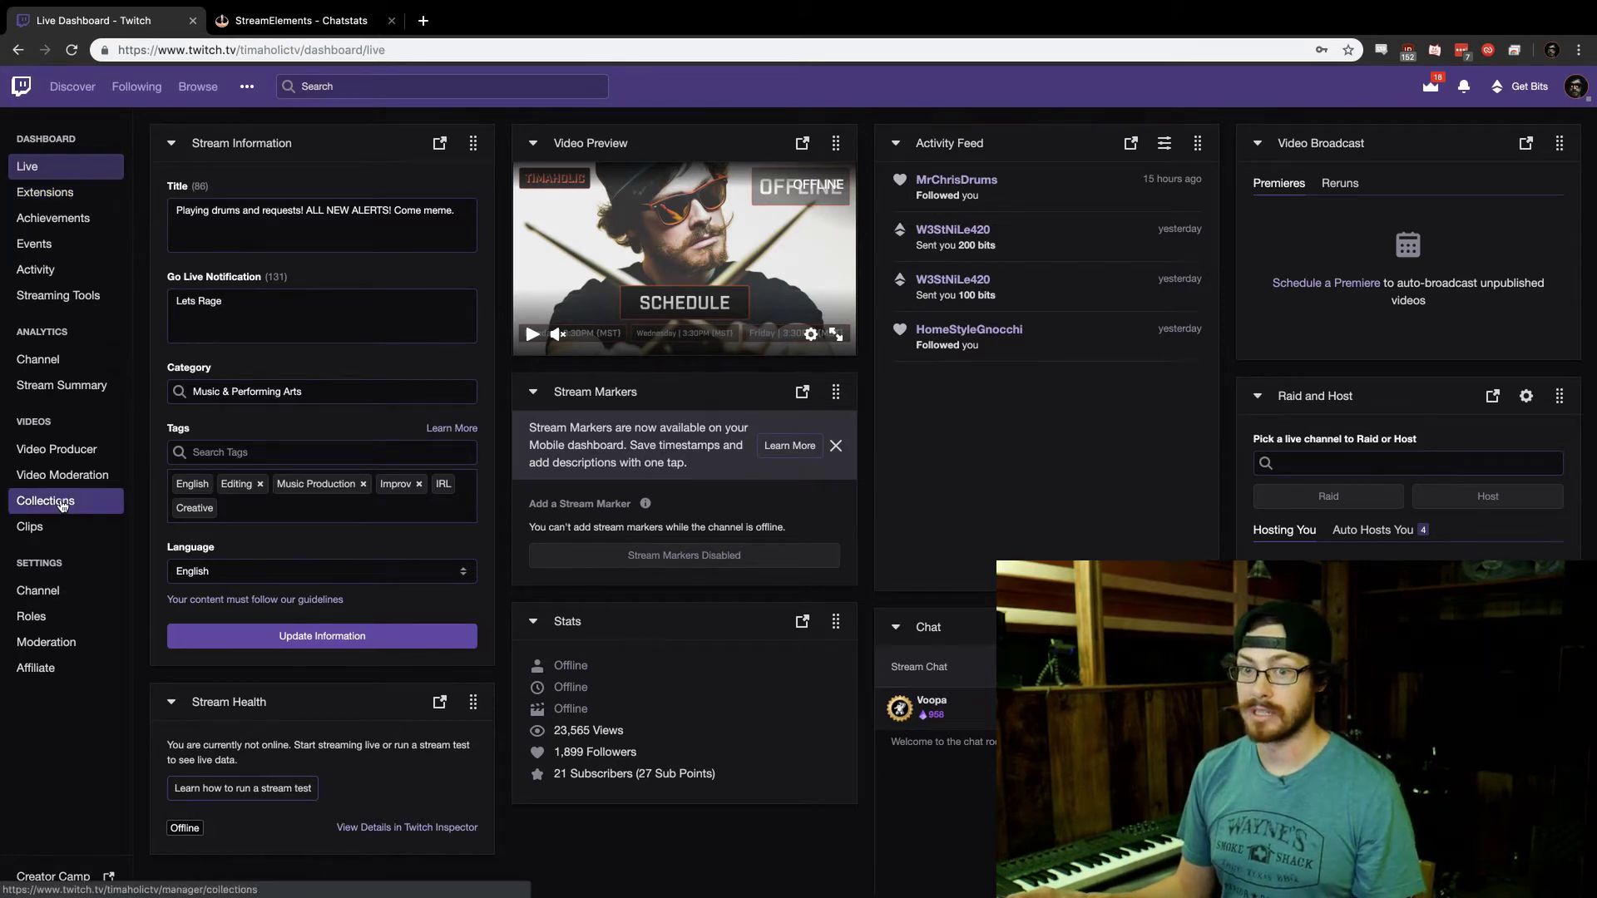
Step: Open the dashboard's extensions page and review the channel's own installed and activated extensions
left_click(64, 198)
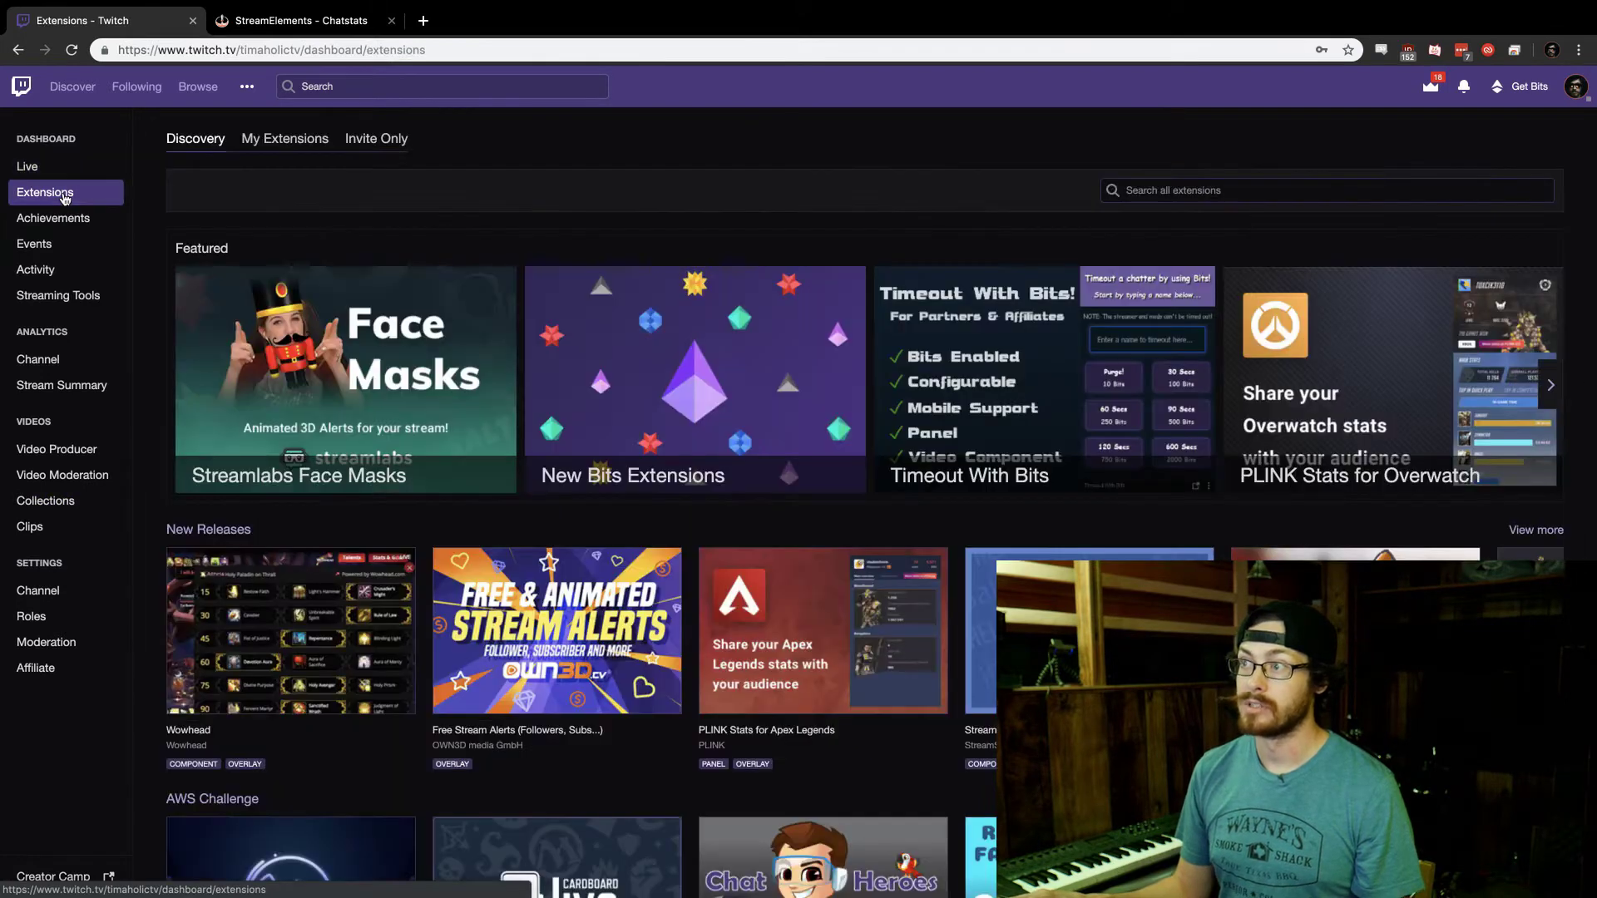
left_click(279, 147)
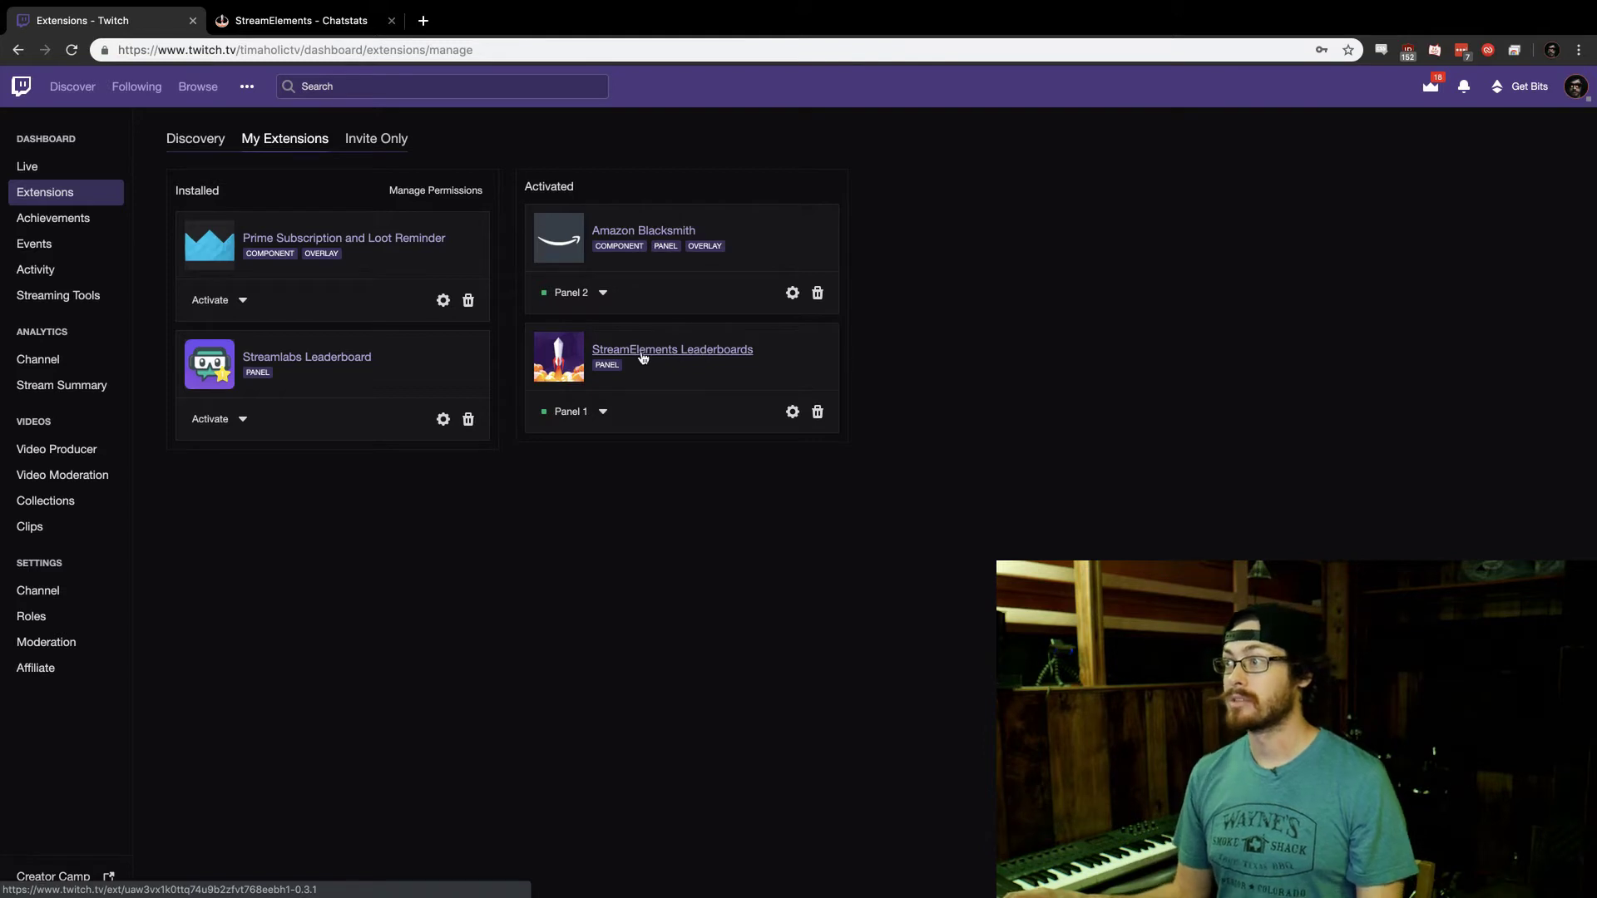
Step: Open the channel's public page in a new browser tab and view the panels below the video player
left_click(423, 20)
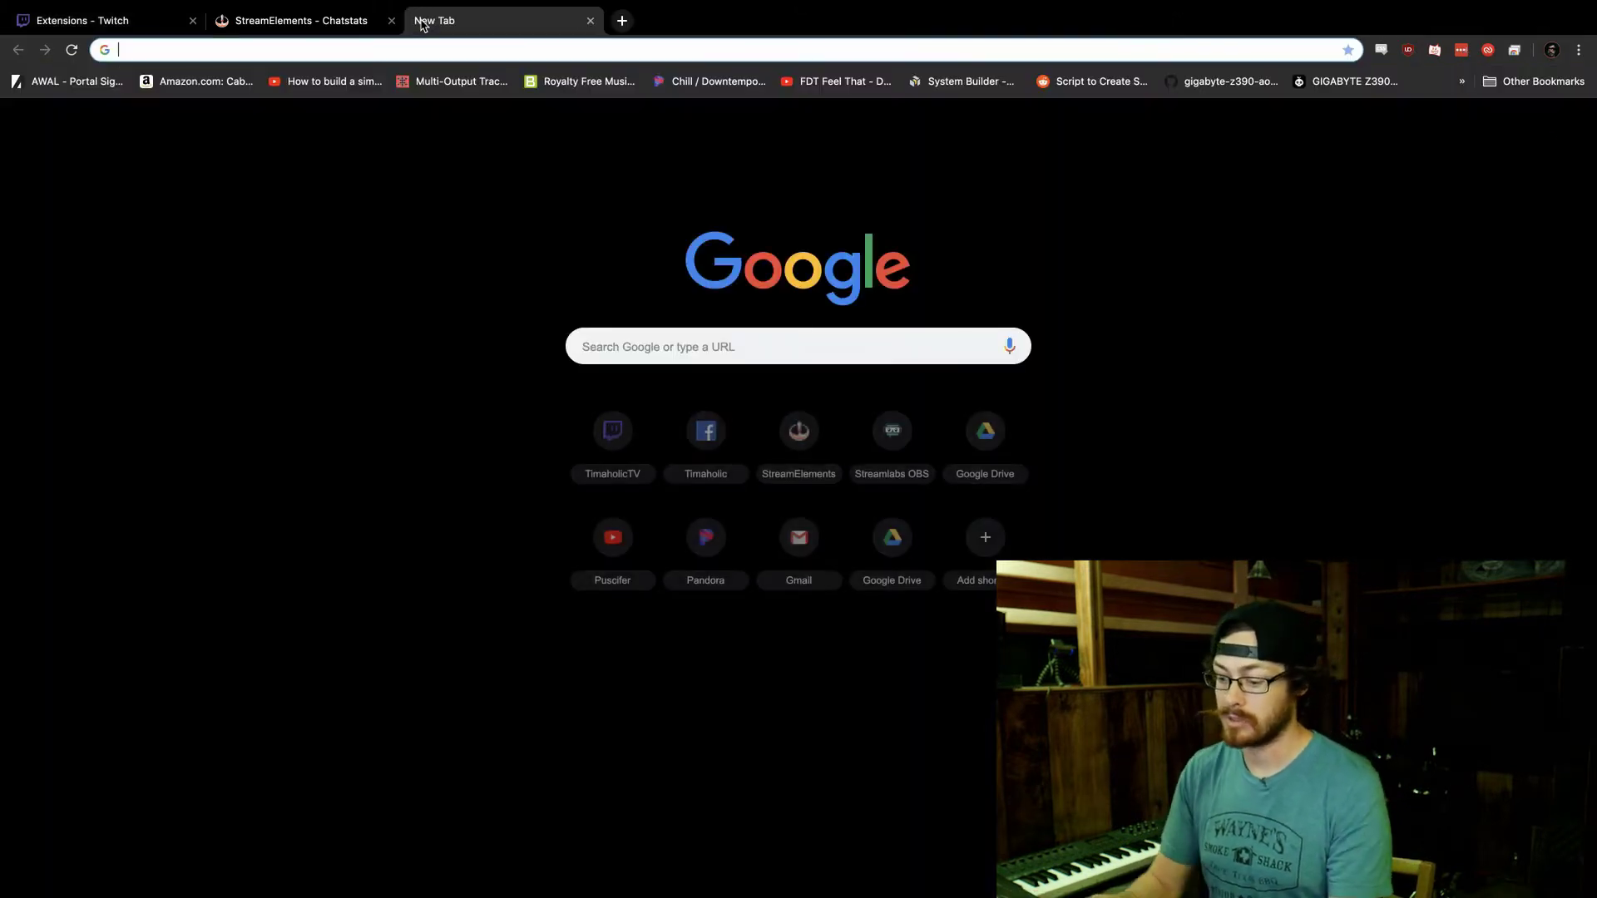
type("twitch.tv/timaholictv")
key("Return")
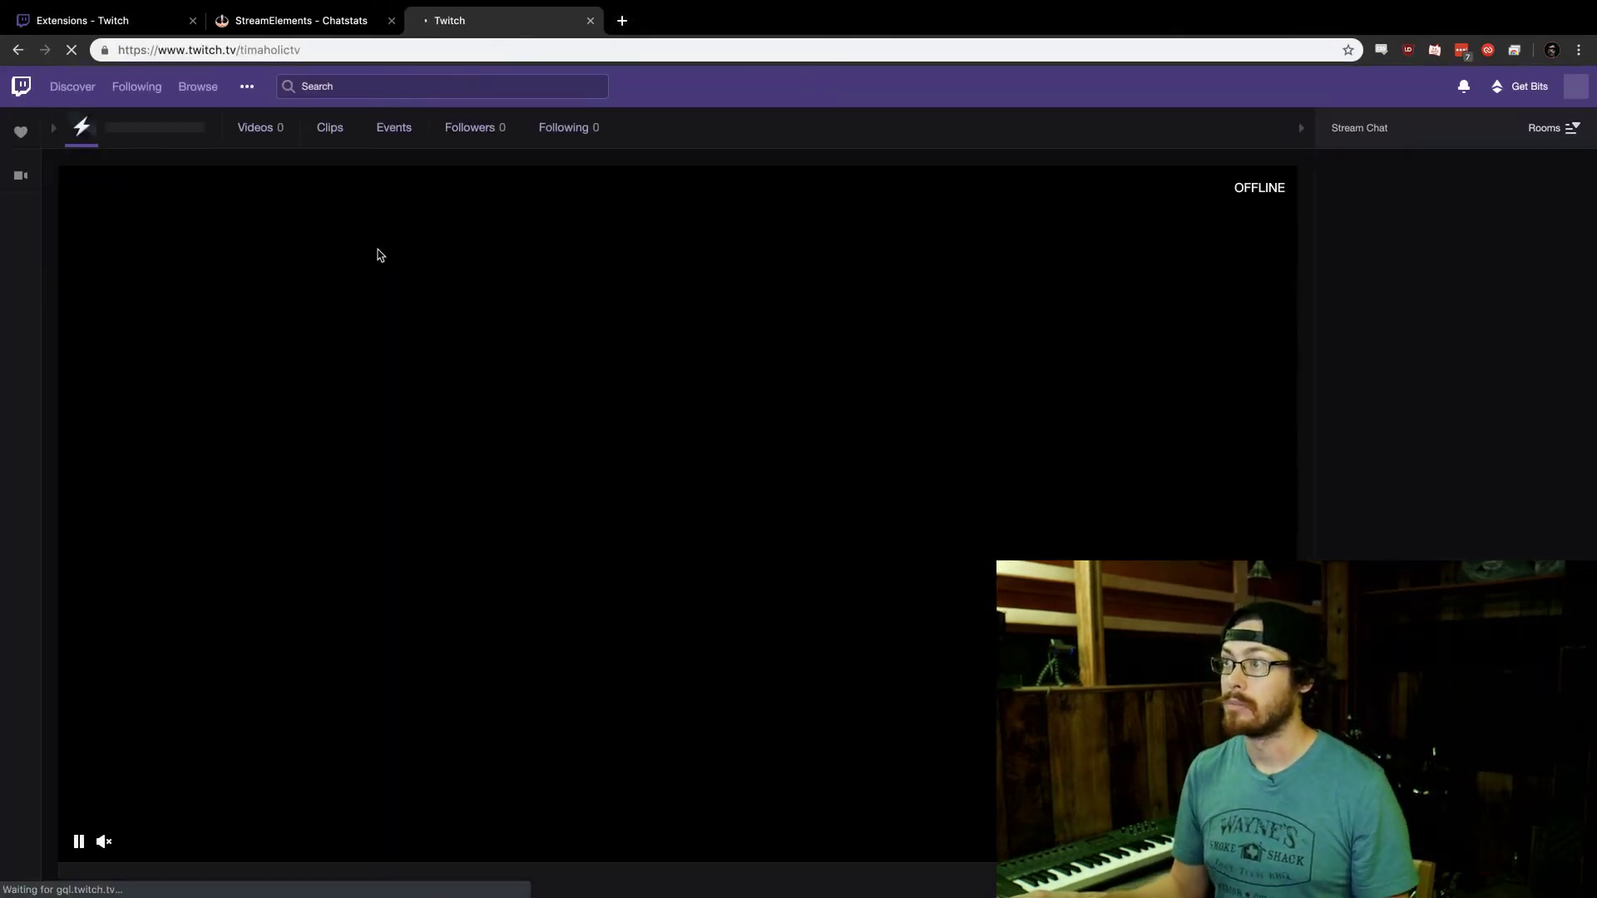
scroll(499, 425, "down", 3)
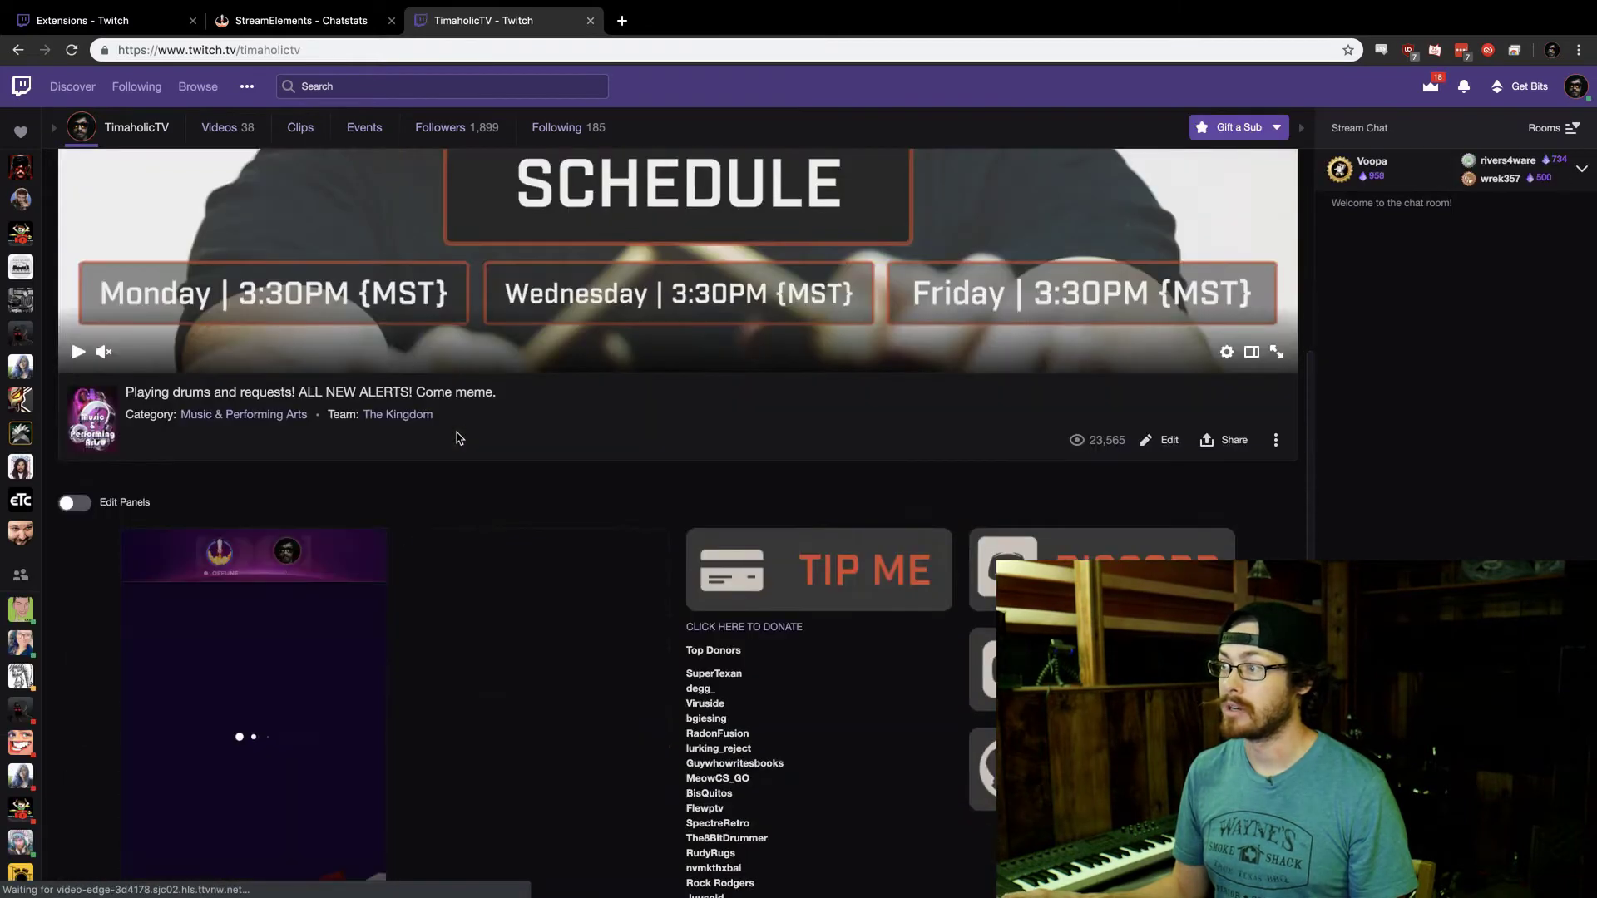
scroll(454, 438, "down", 2)
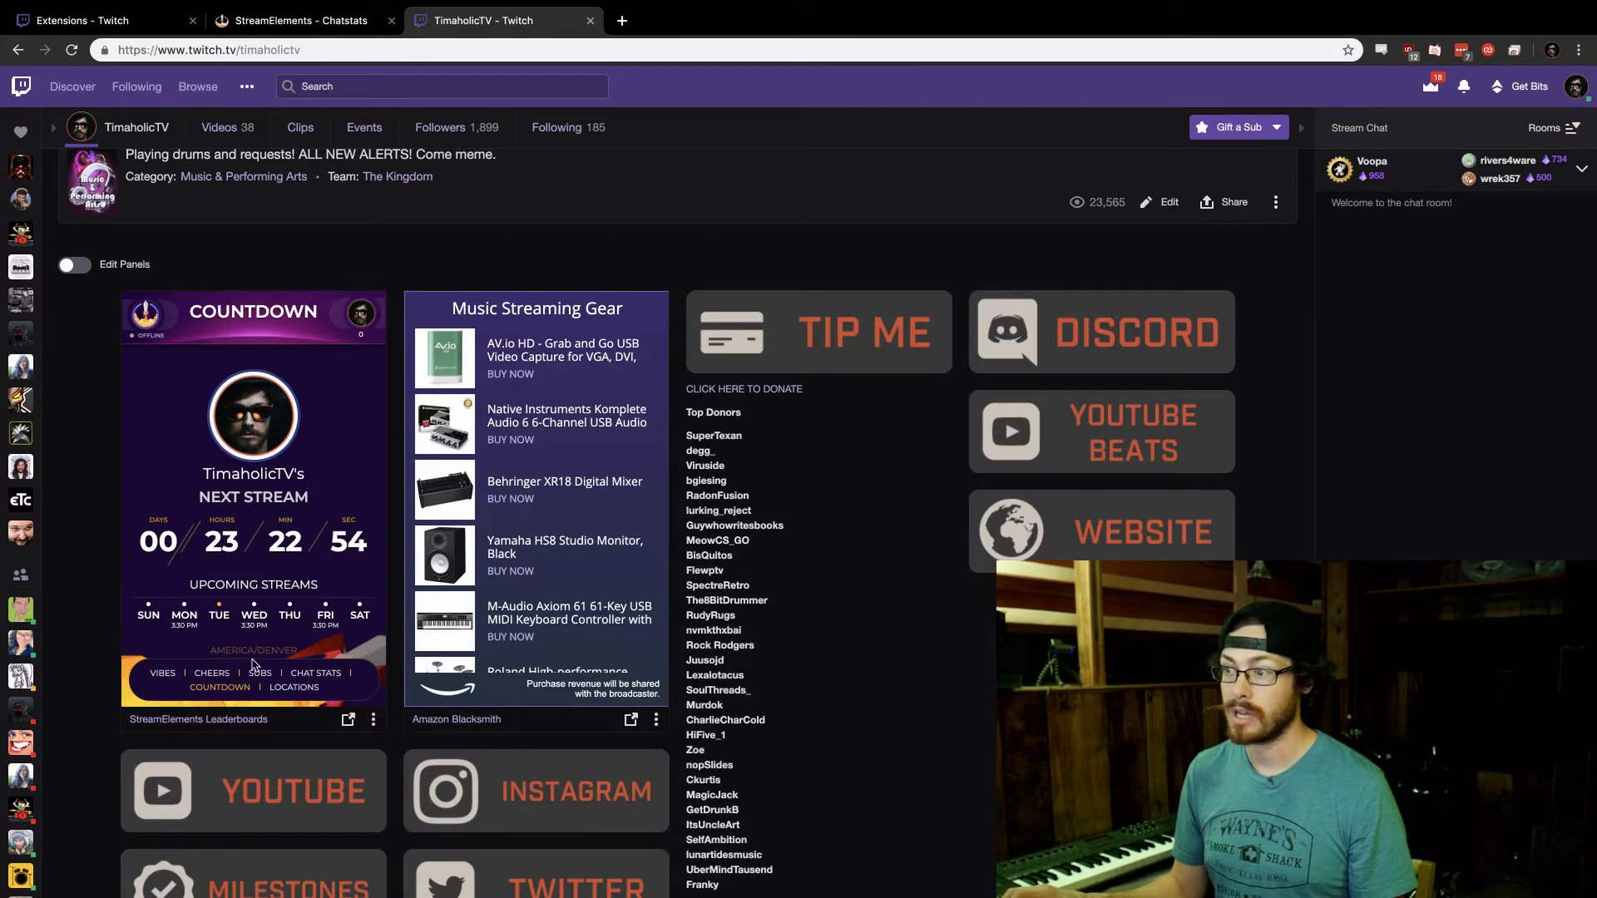
Step: Review the vibes, cheers, subs, chat stats, countdown and locations views of StreamElements Leaderboards, plus the Amazon Blacksmith gear list
left_click(163, 672)
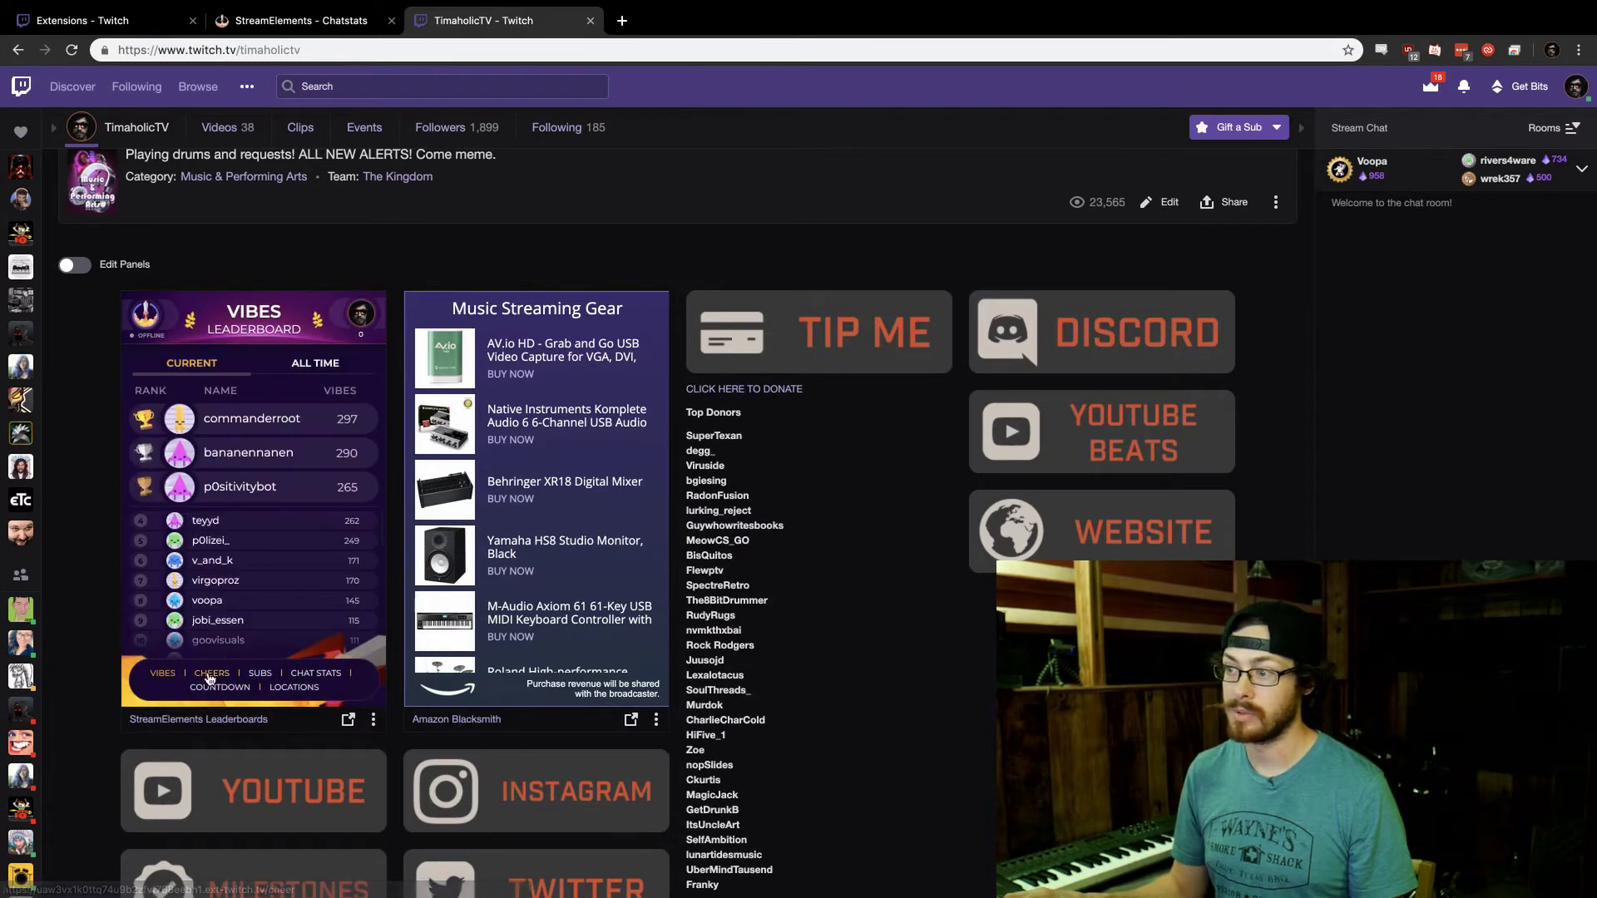
left_click(210, 674)
left_click(262, 676)
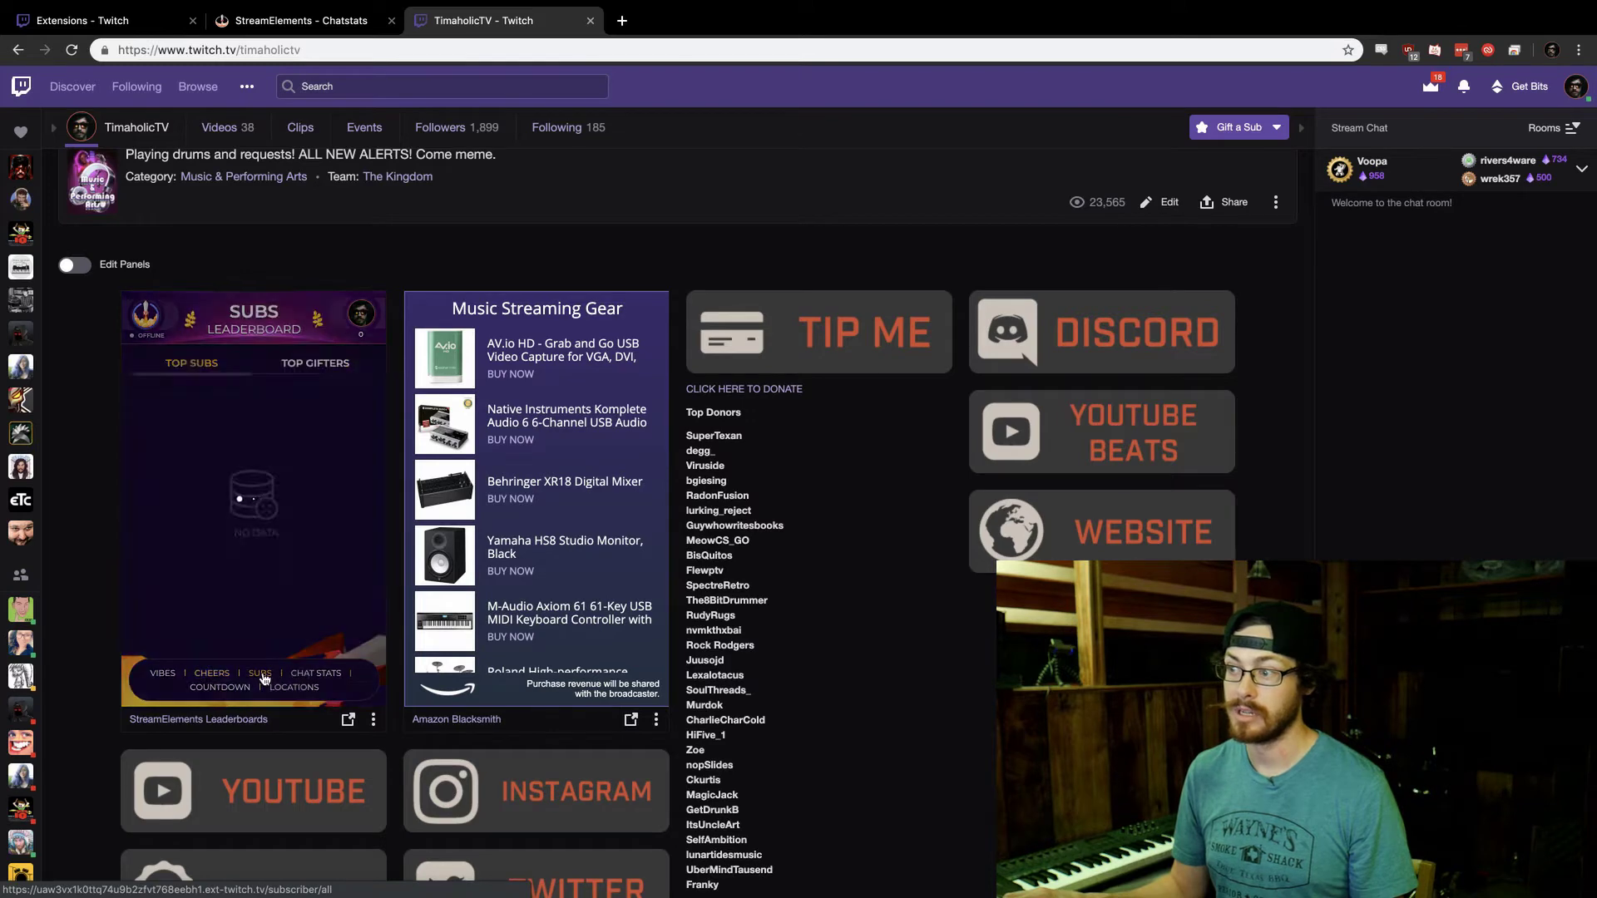
left_click(307, 676)
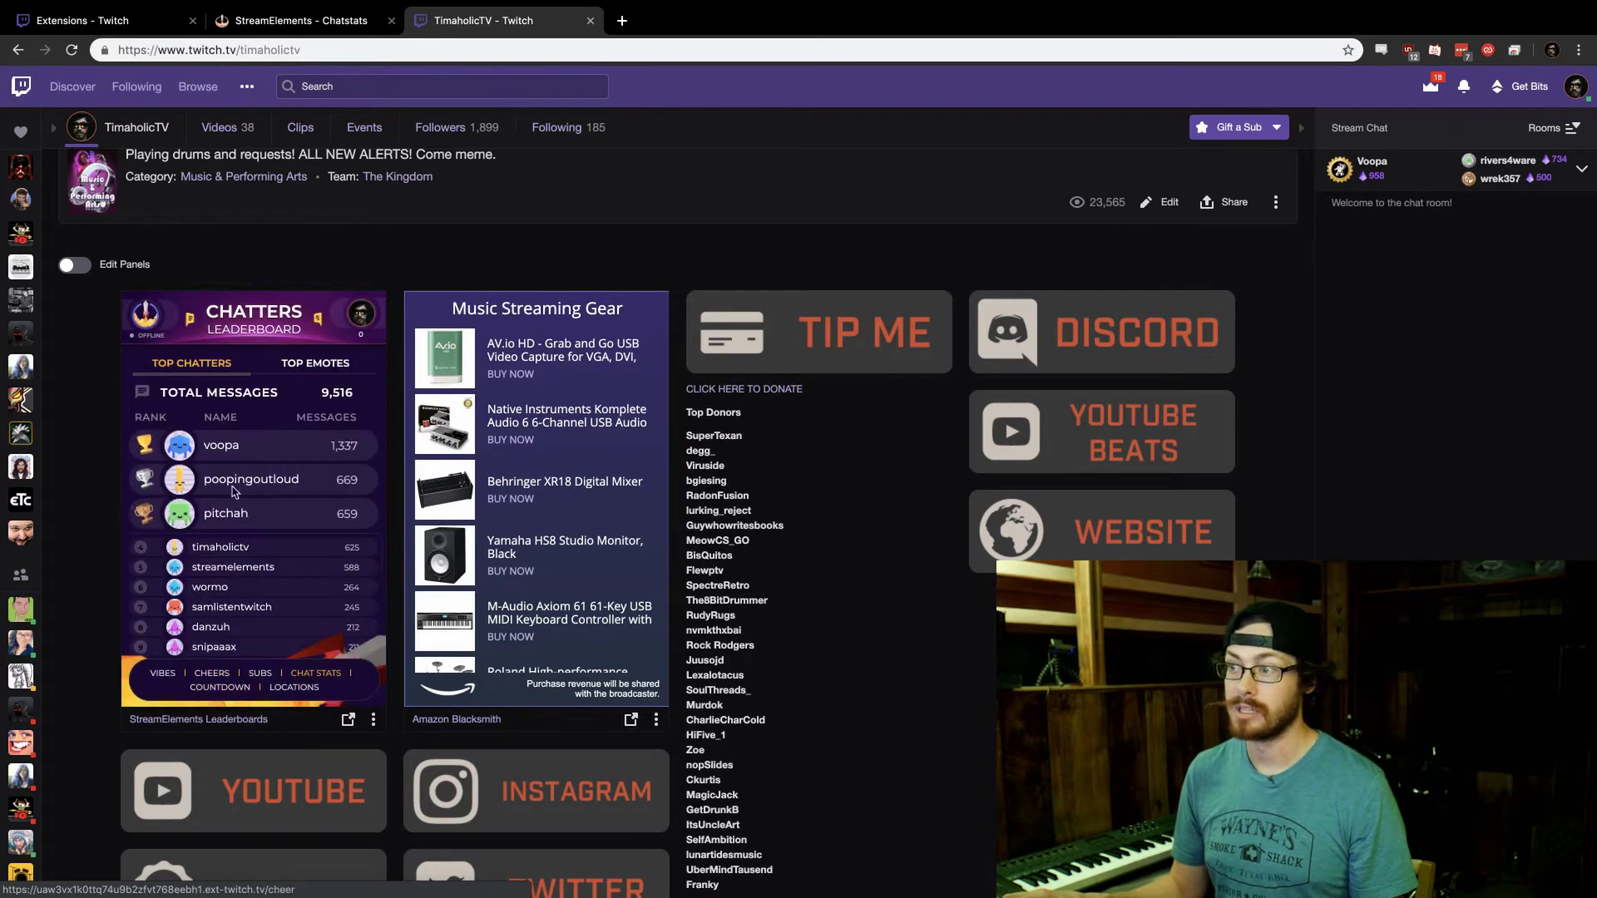
left_click(221, 687)
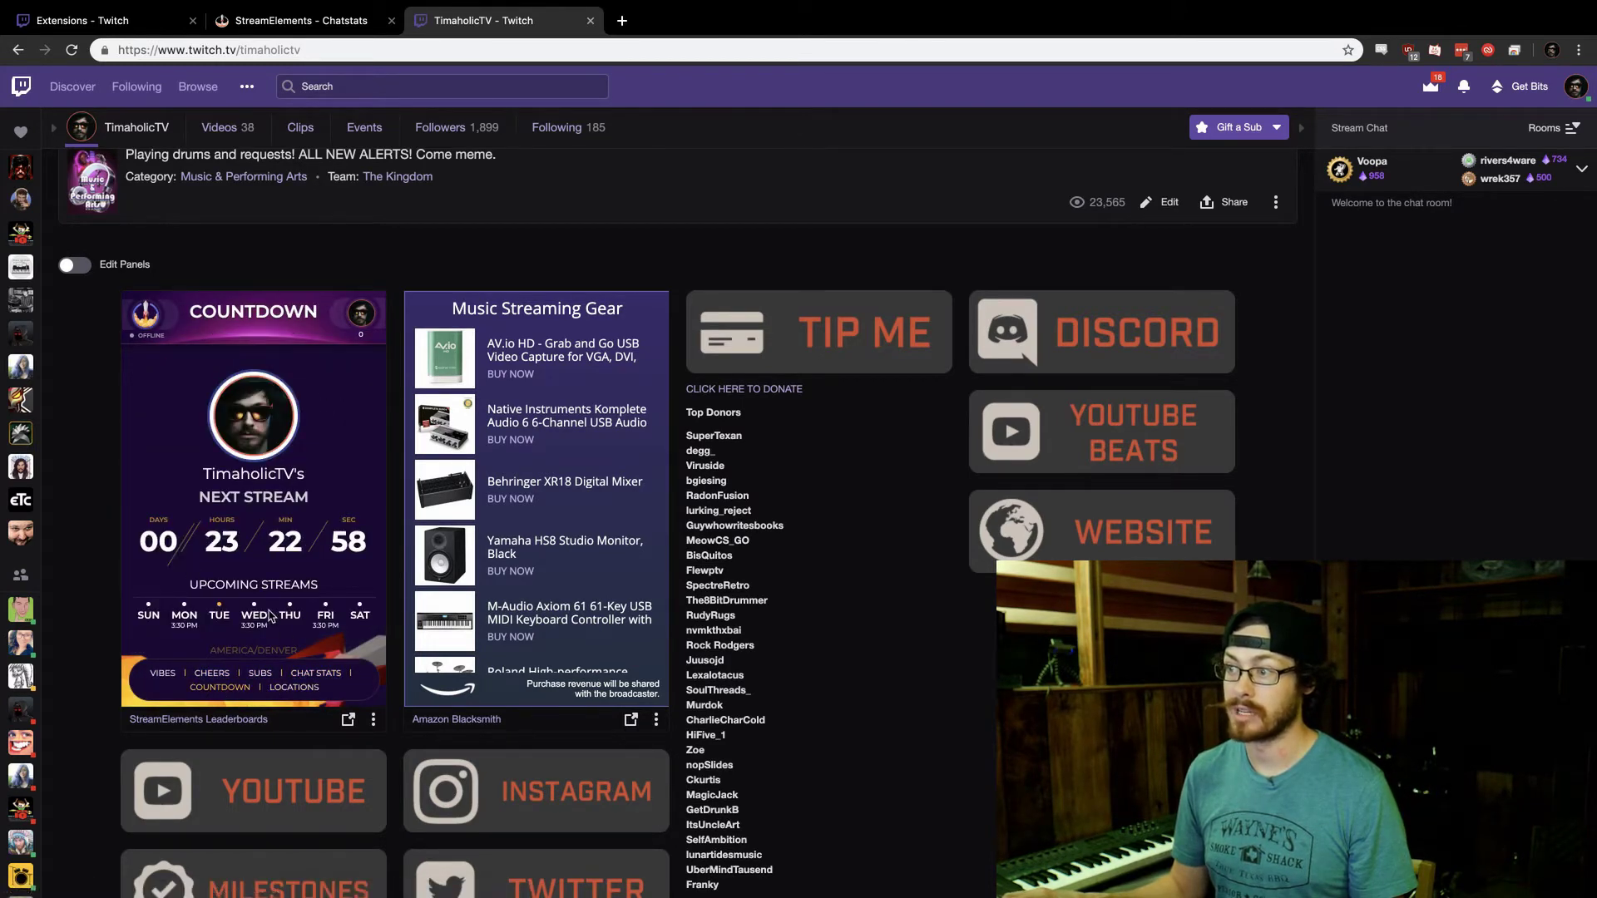
left_click(294, 687)
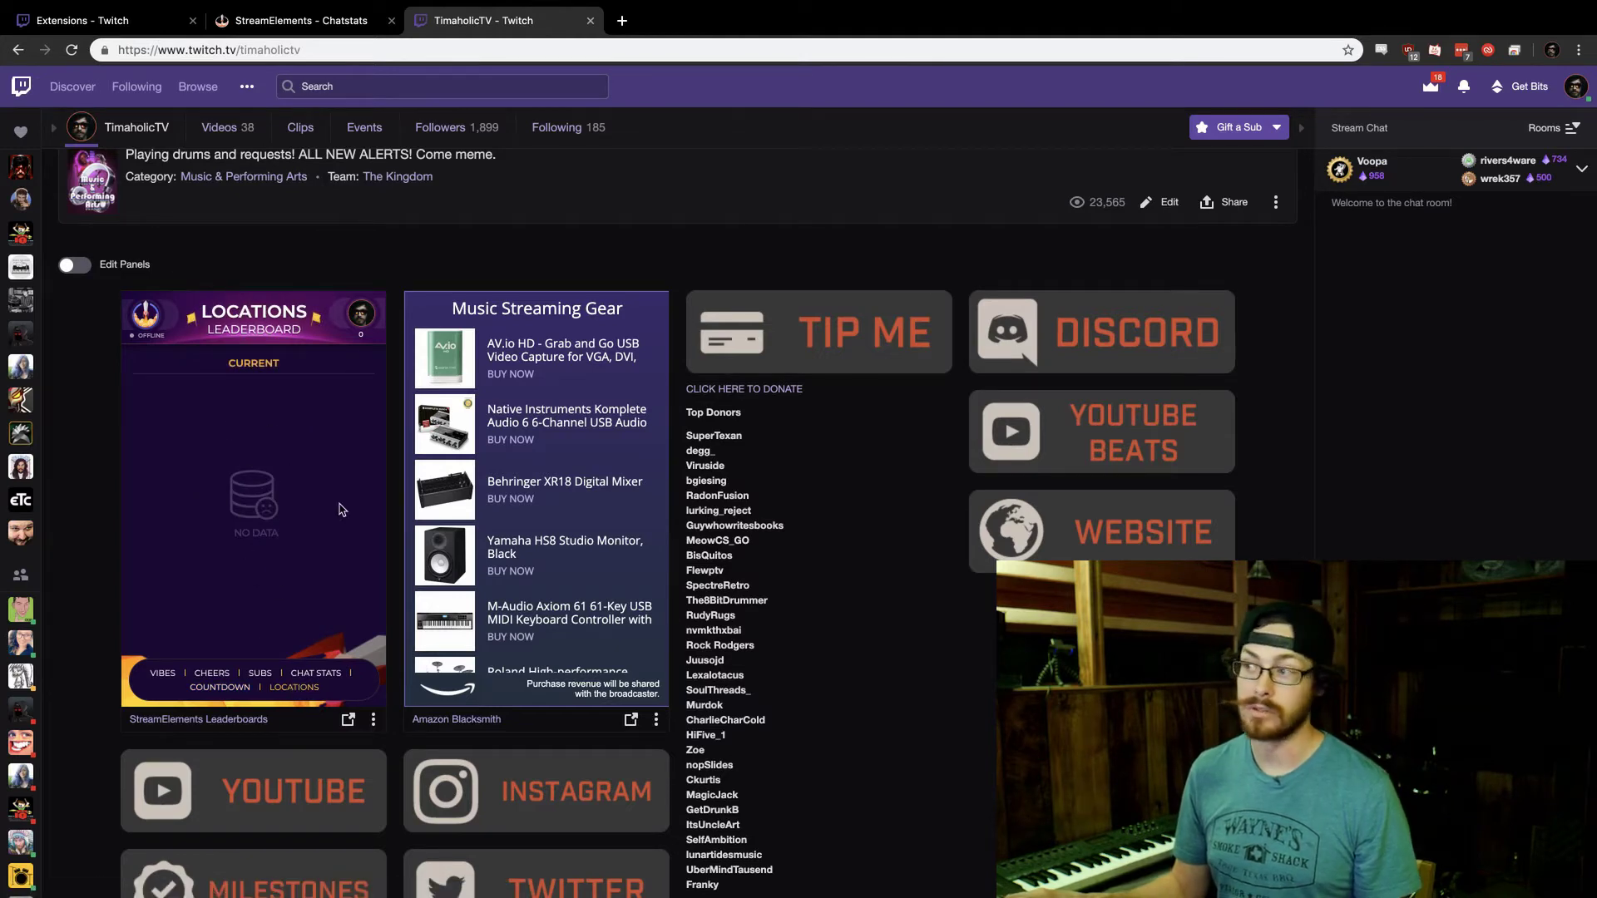
scroll(495, 515, "down", 10)
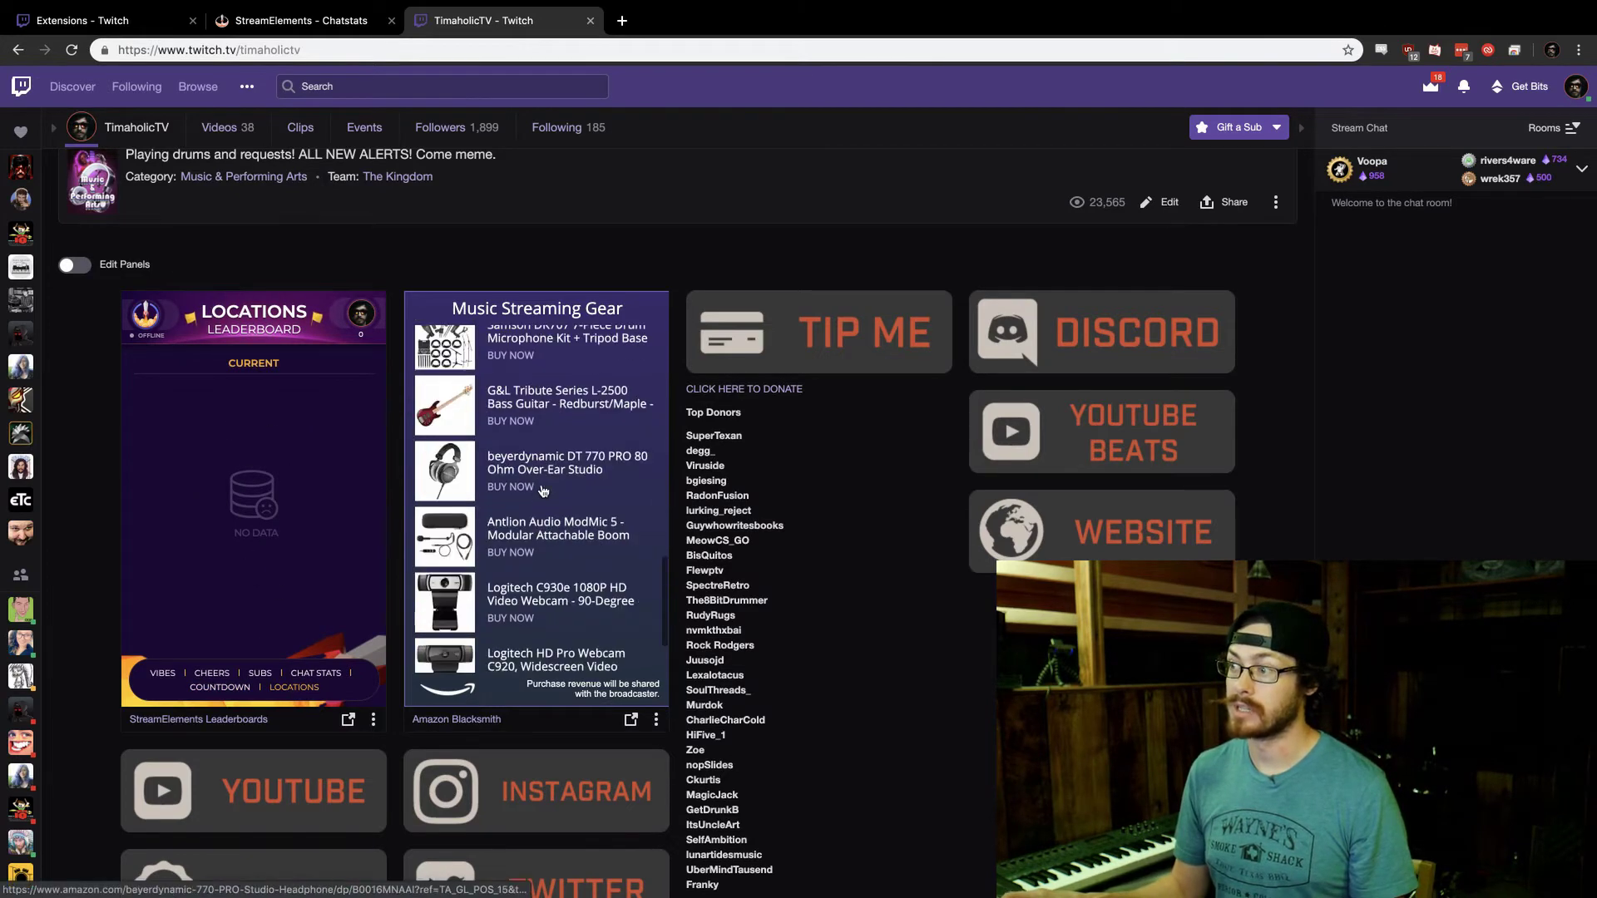
scroll(512, 449, "up", 10)
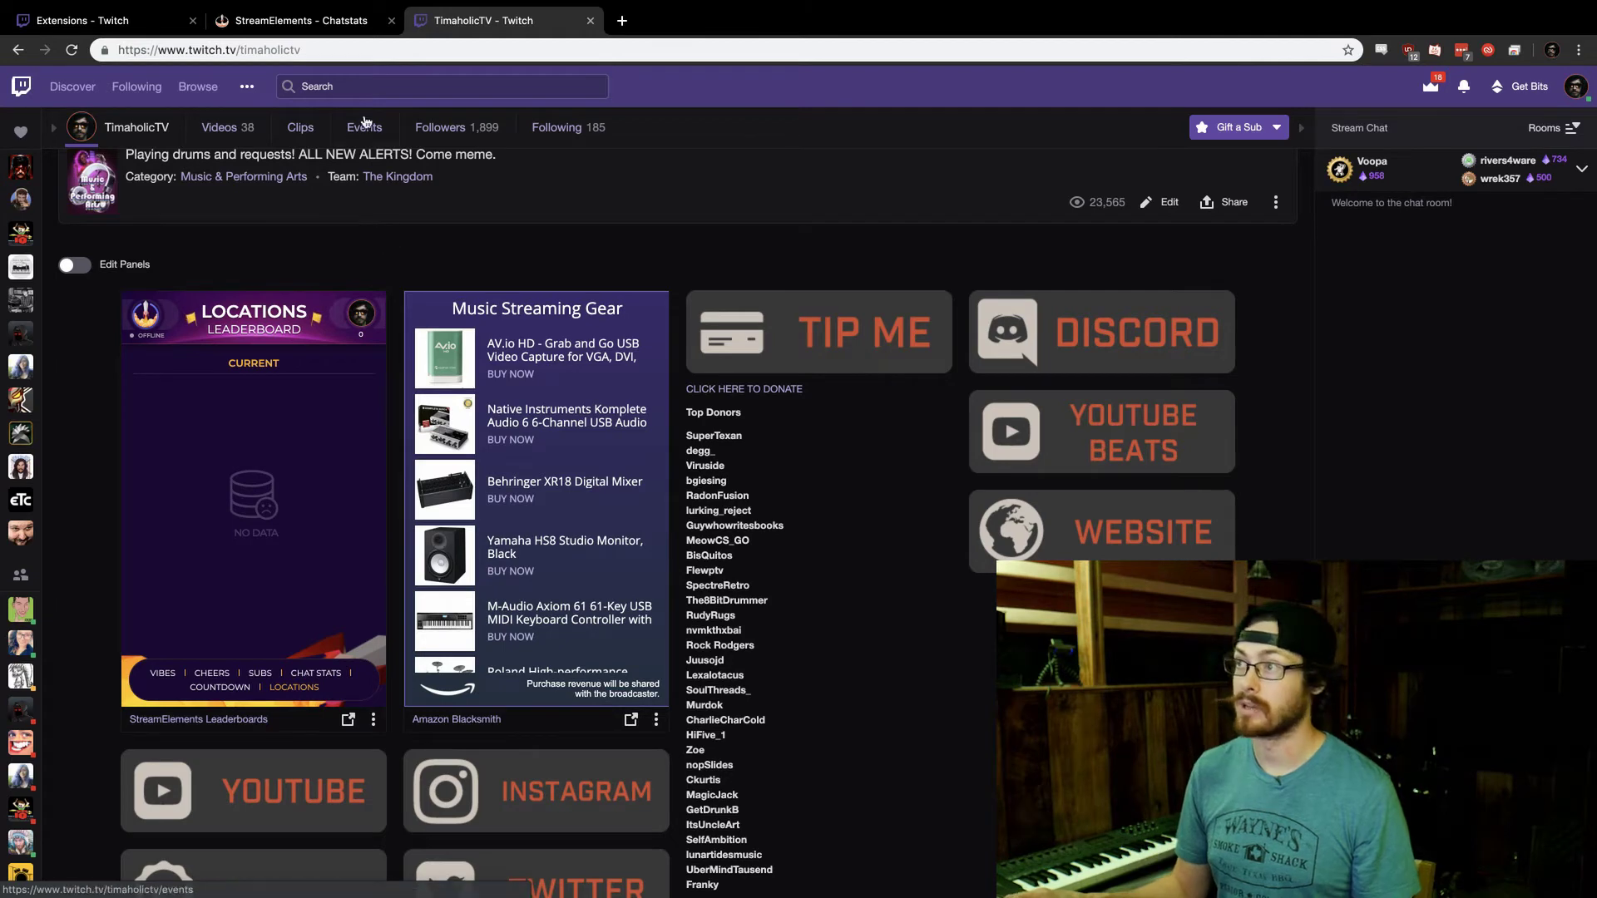
Step: Back in the dashboard's own extensions, view Amazon Blacksmith's placement options and the StreamElements Leaderboards configuration without changing either
left_click(83, 20)
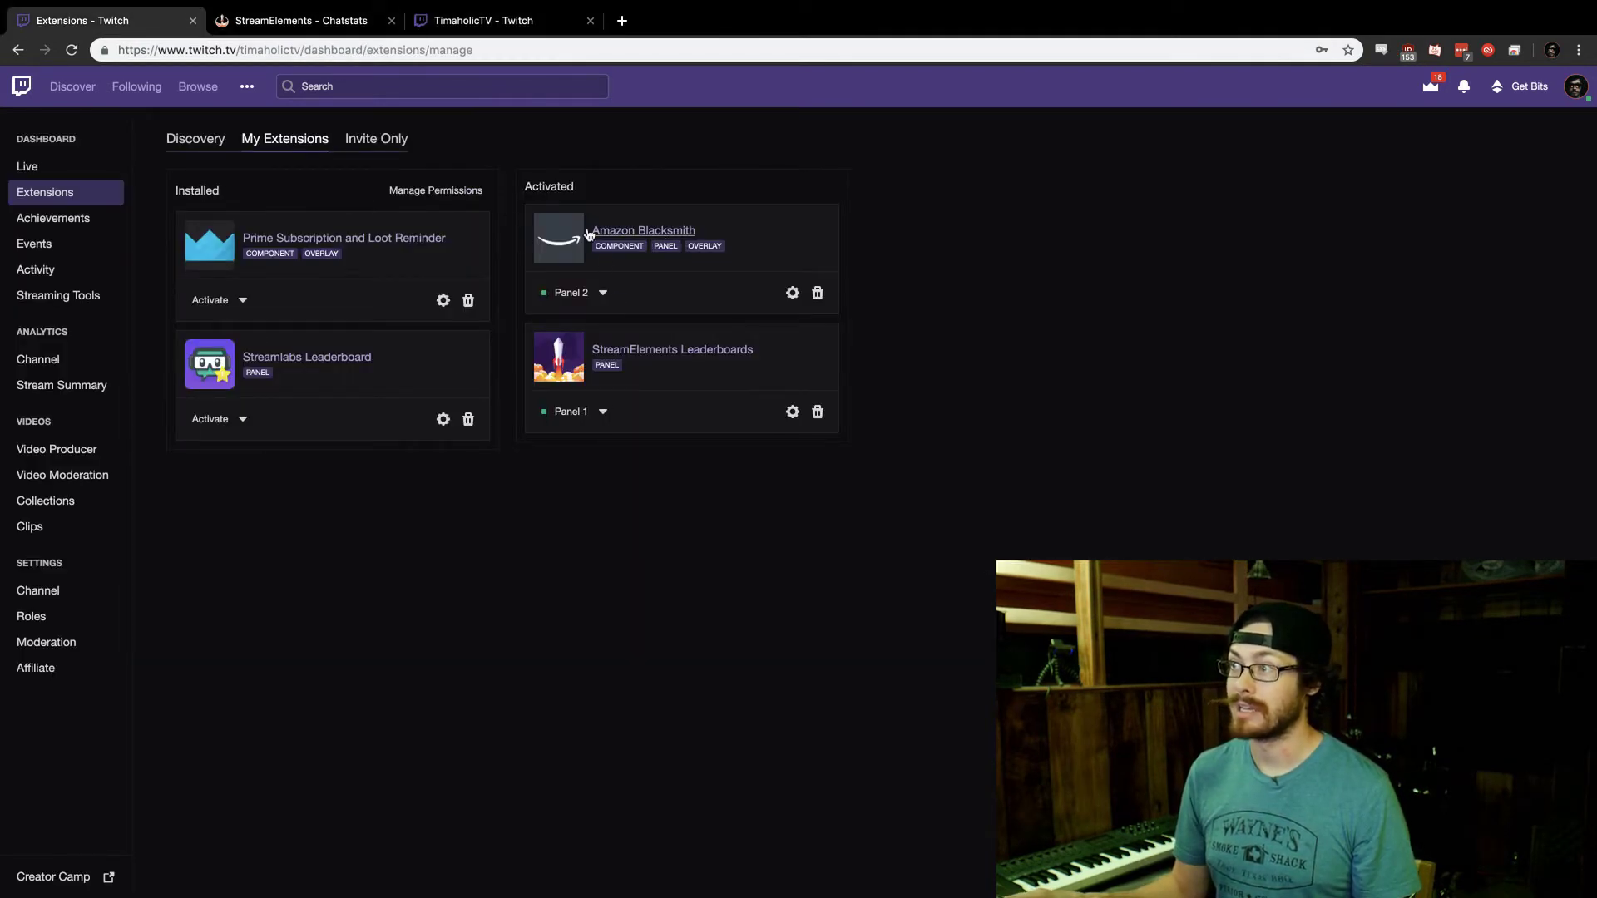
left_click(221, 140)
left_click(273, 143)
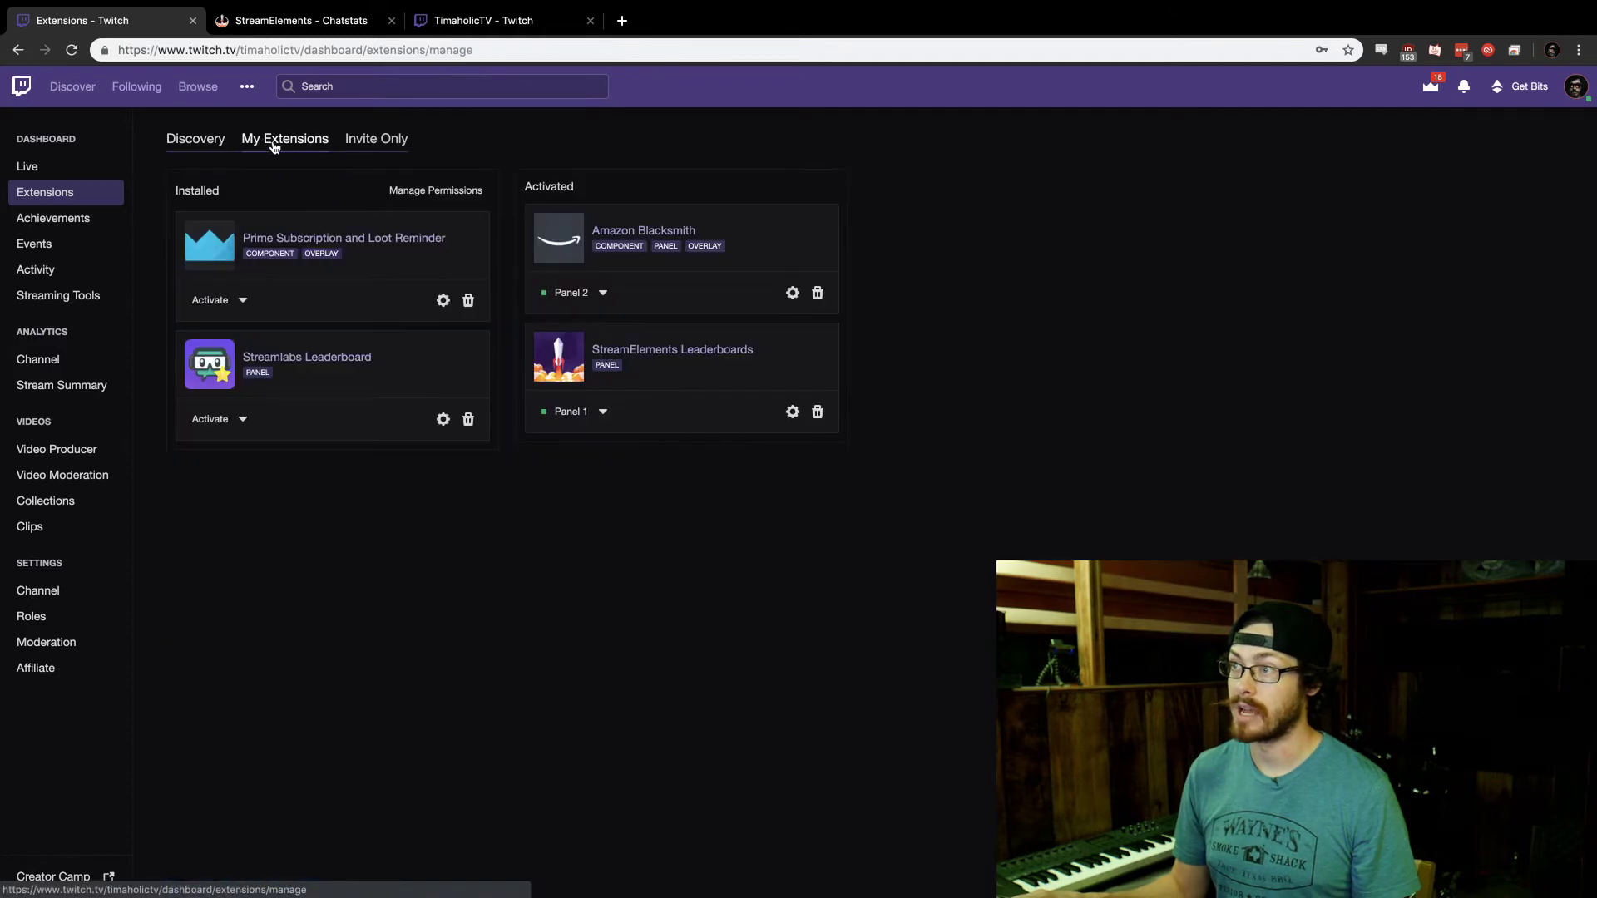
left_click(600, 296)
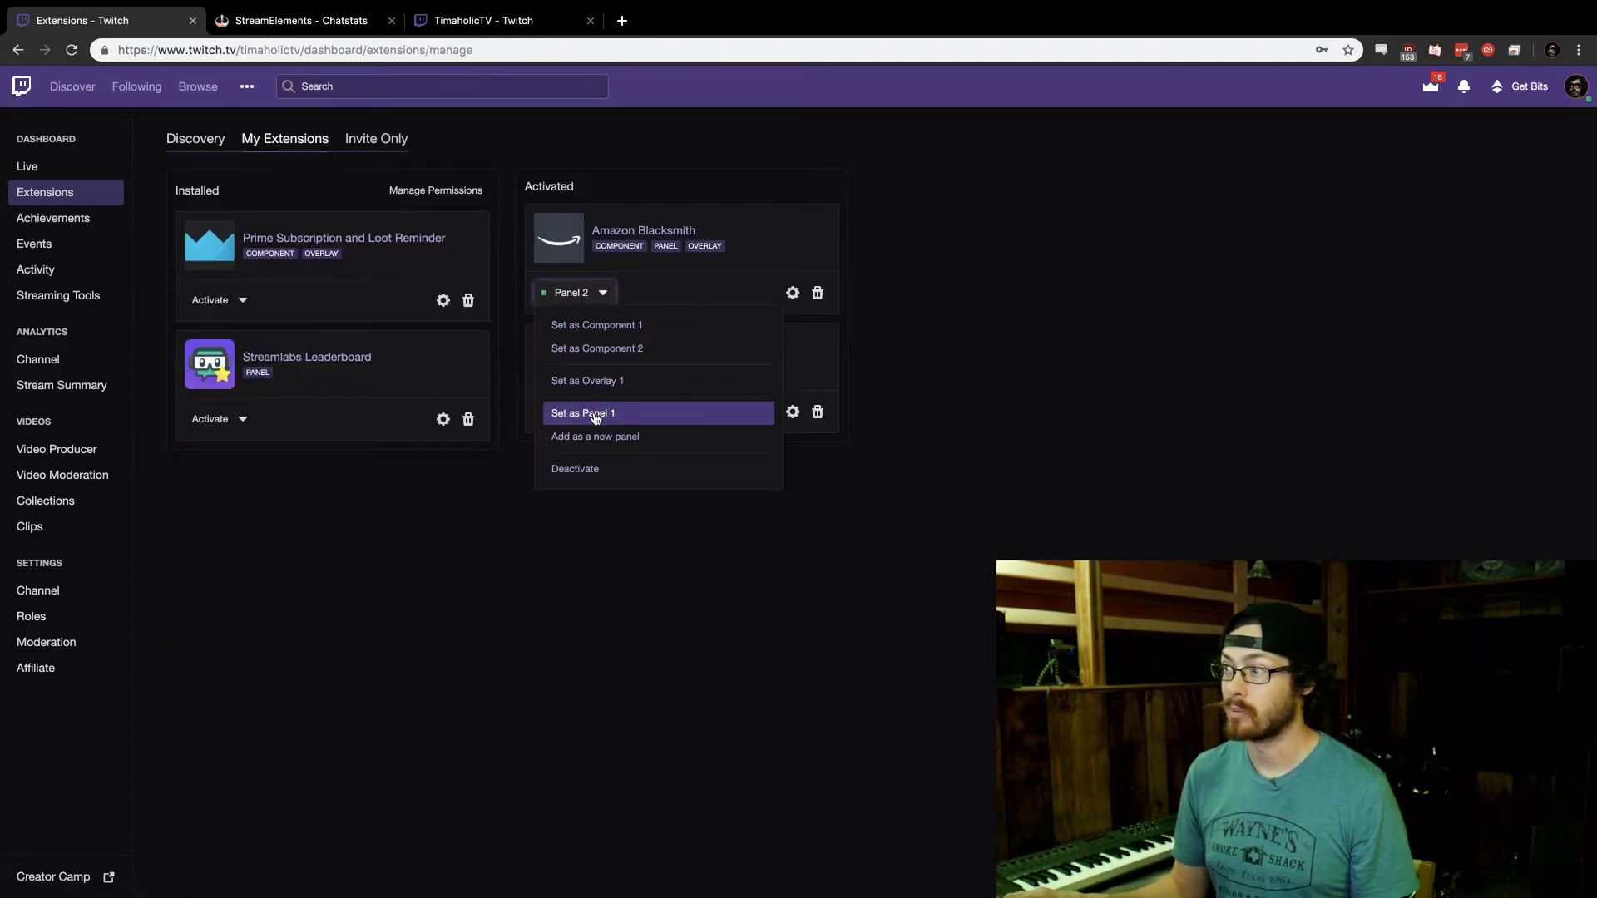
left_click(665, 280)
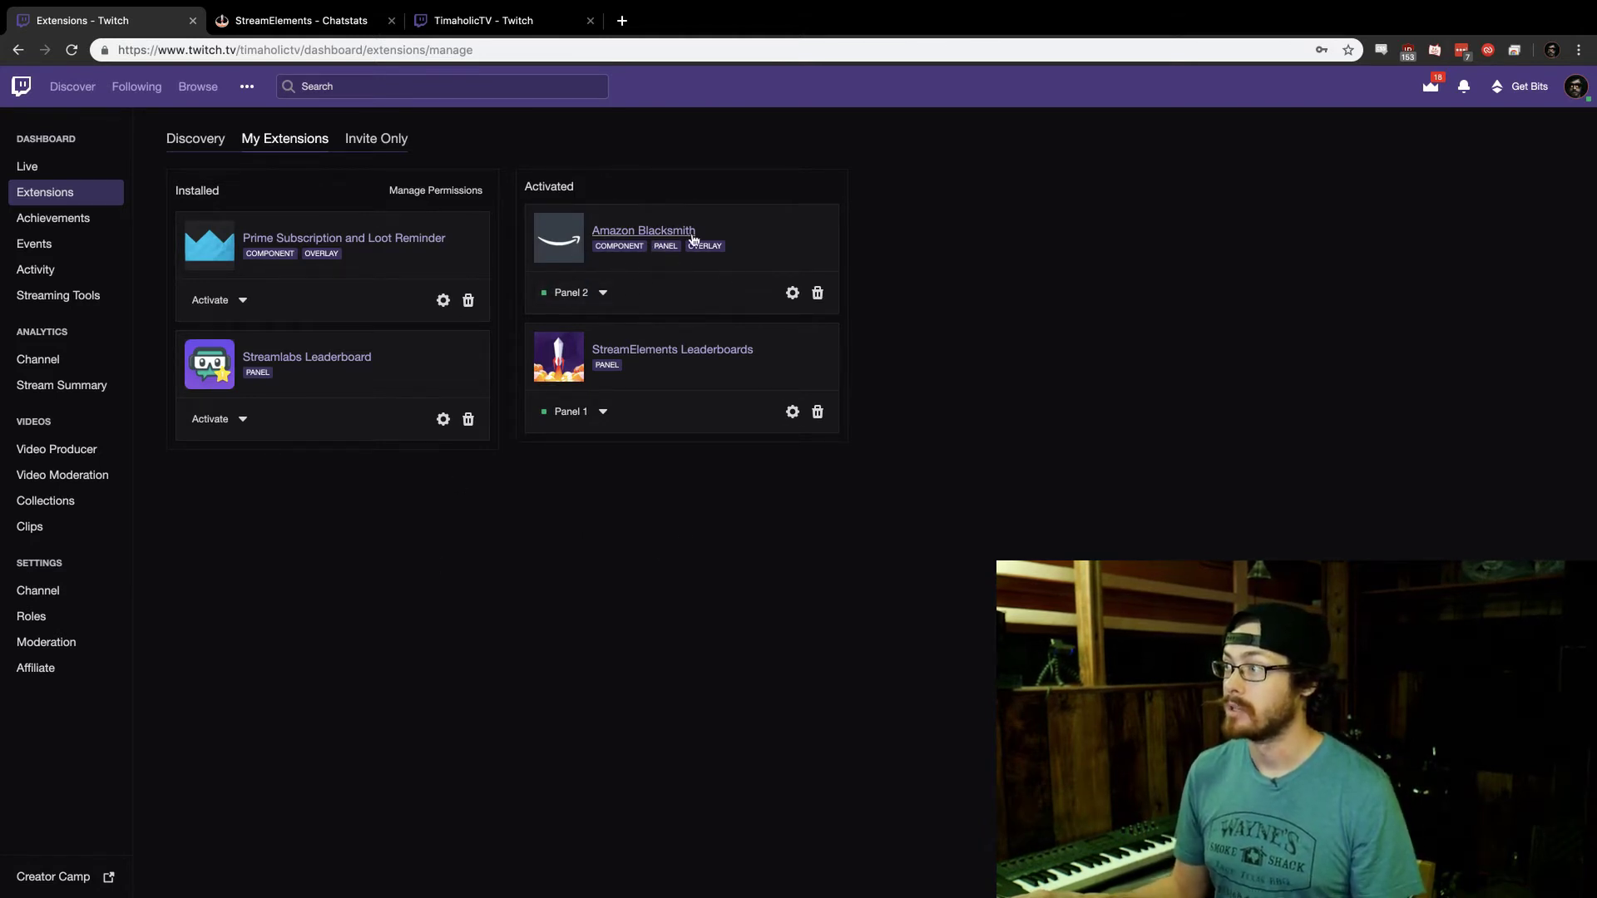
left_click(792, 413)
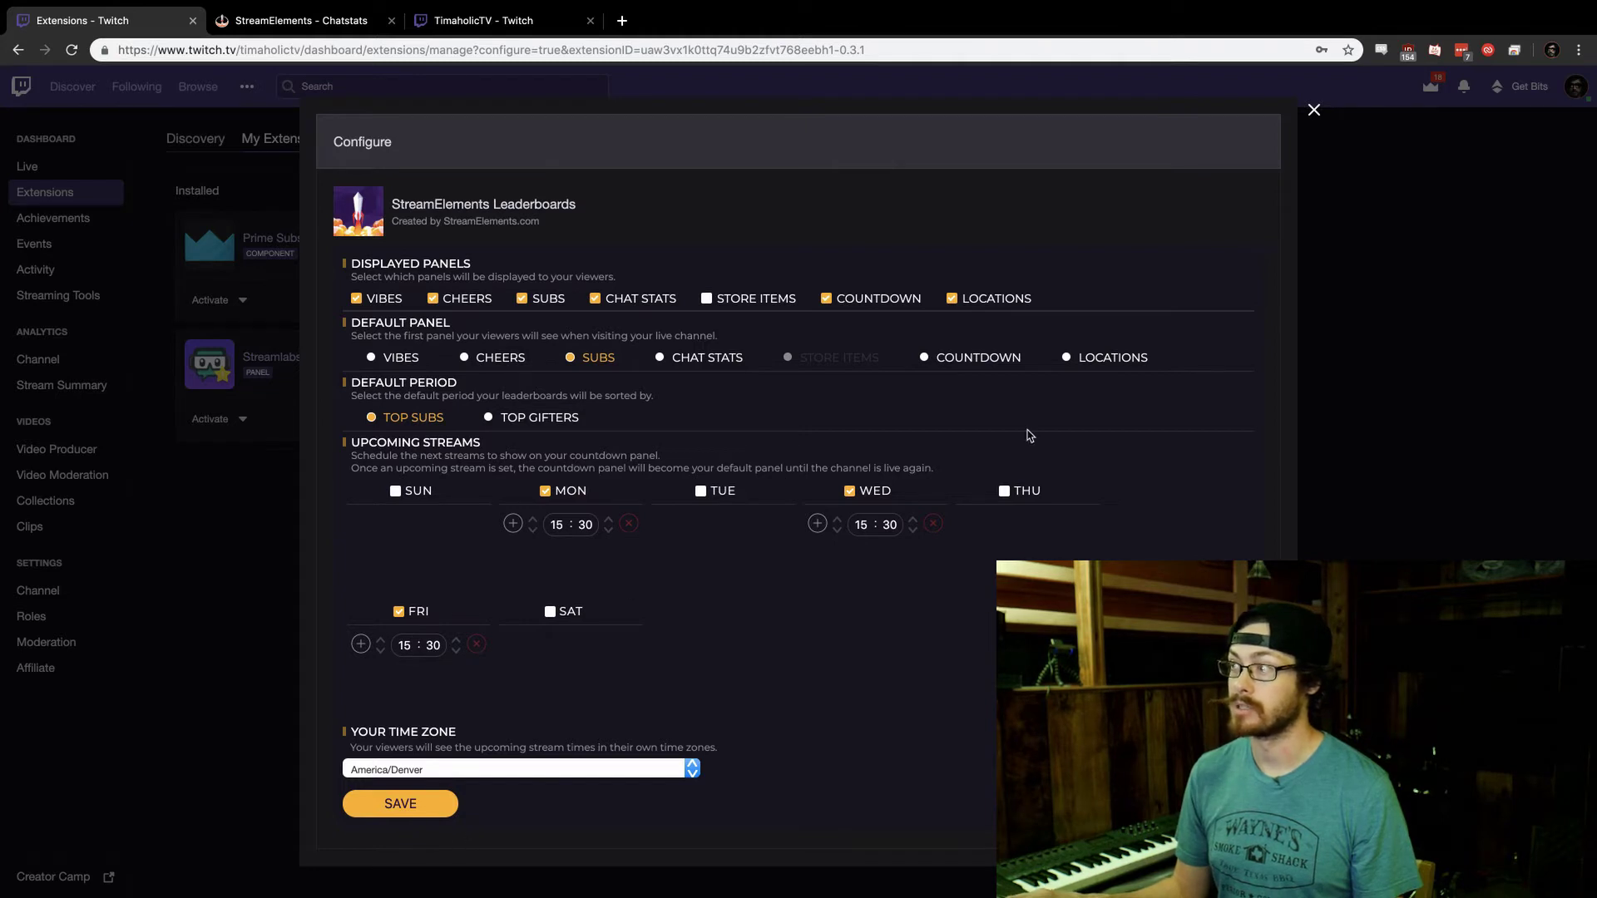
left_click(1314, 110)
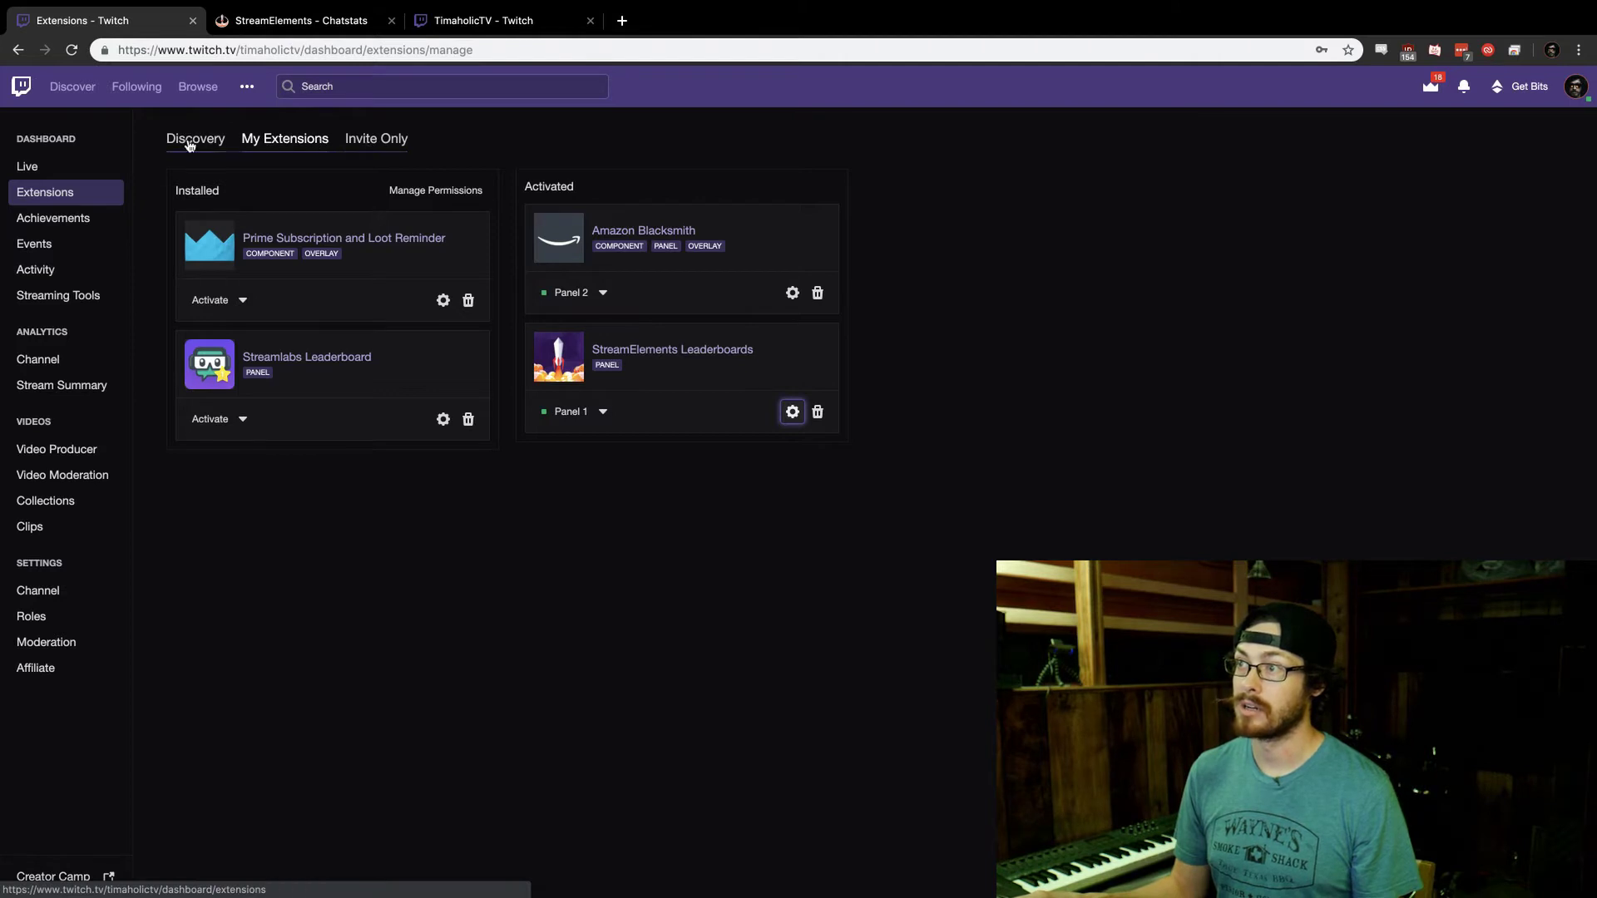
Step: Open the dashboard's achievements and examine the Path to Partner requirements, including the average viewers progress
left_click(79, 218)
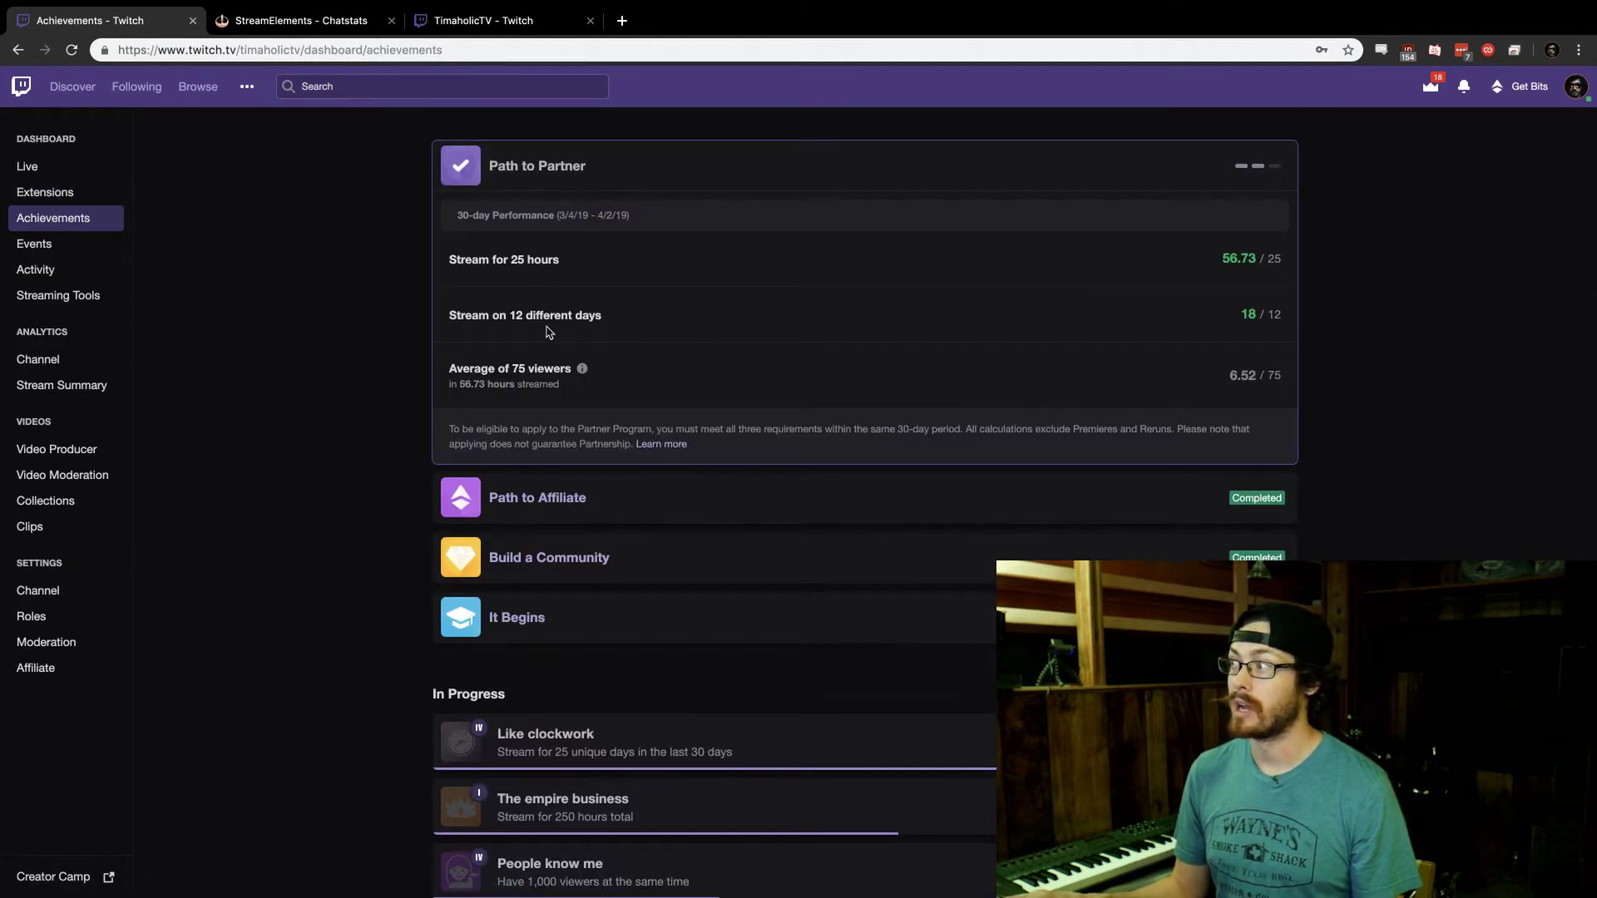
scroll(541, 611, "down", 1)
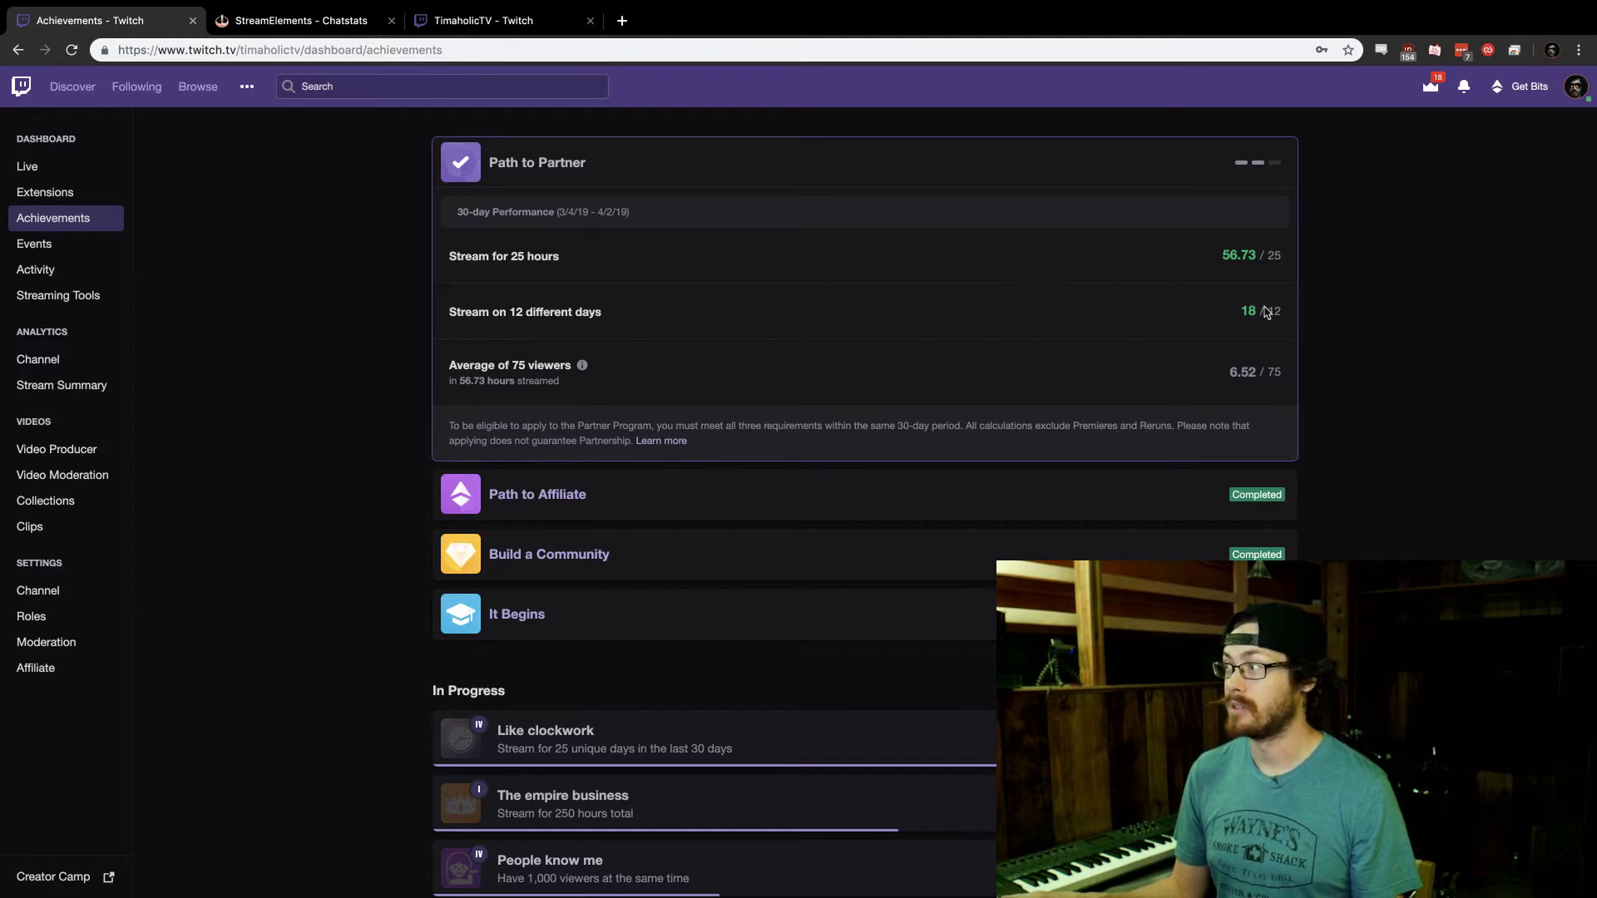
left_click_drag(462, 359, 570, 365)
left_click(570, 364)
left_click_drag(1236, 374, 1295, 378)
left_click(1294, 379)
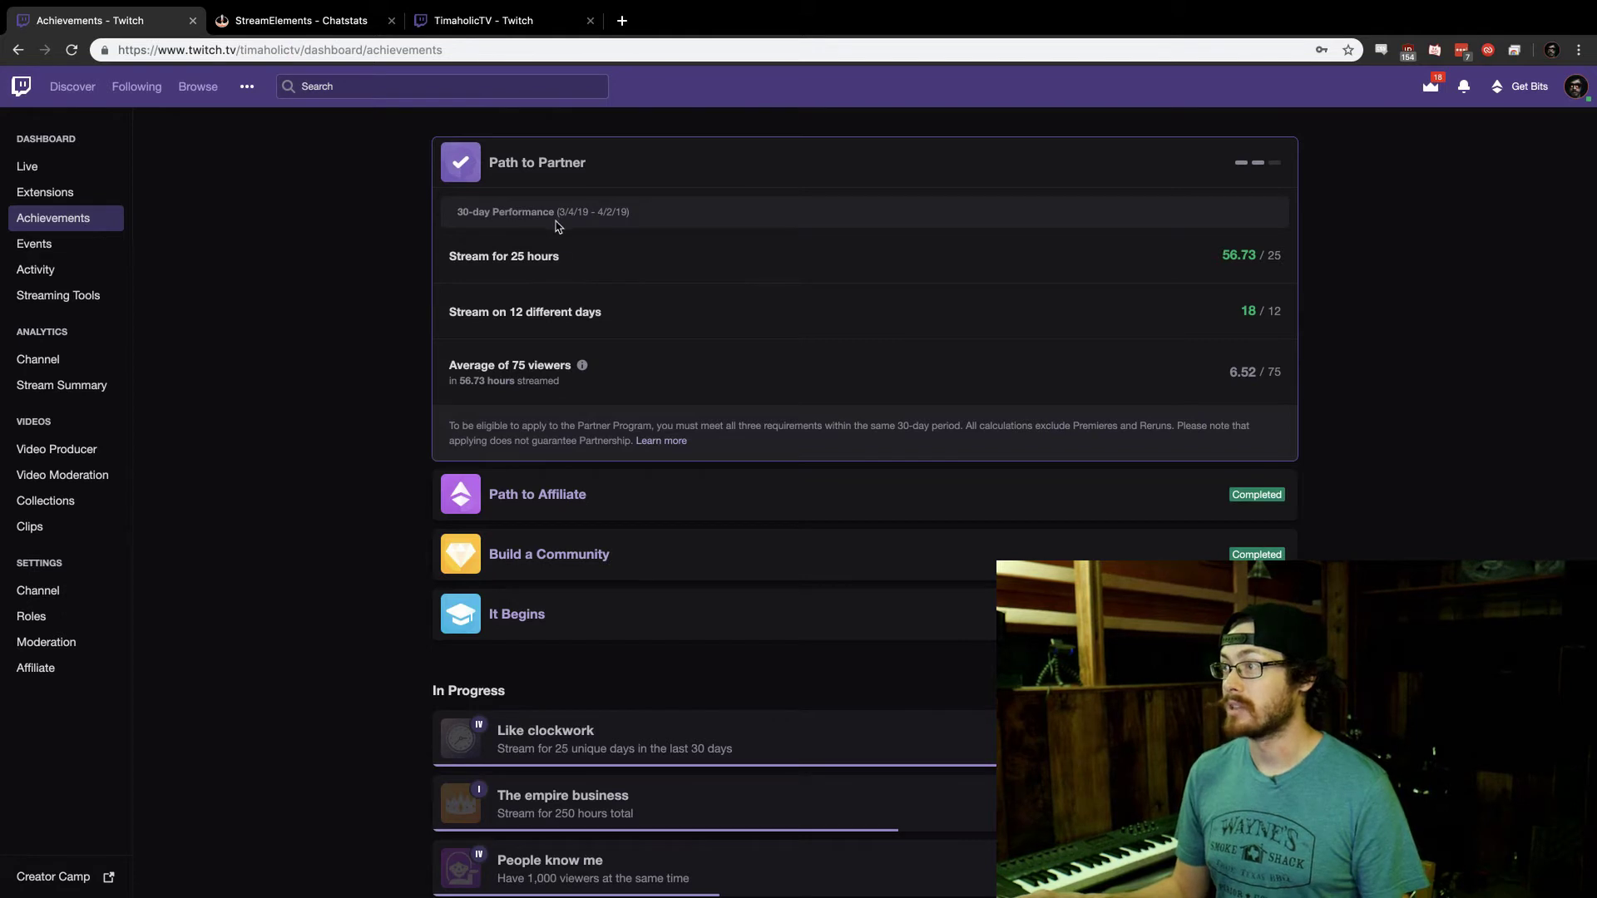
Step: Expand the Path to Affiliate requirements and look through the remaining achievements
left_click(549, 496)
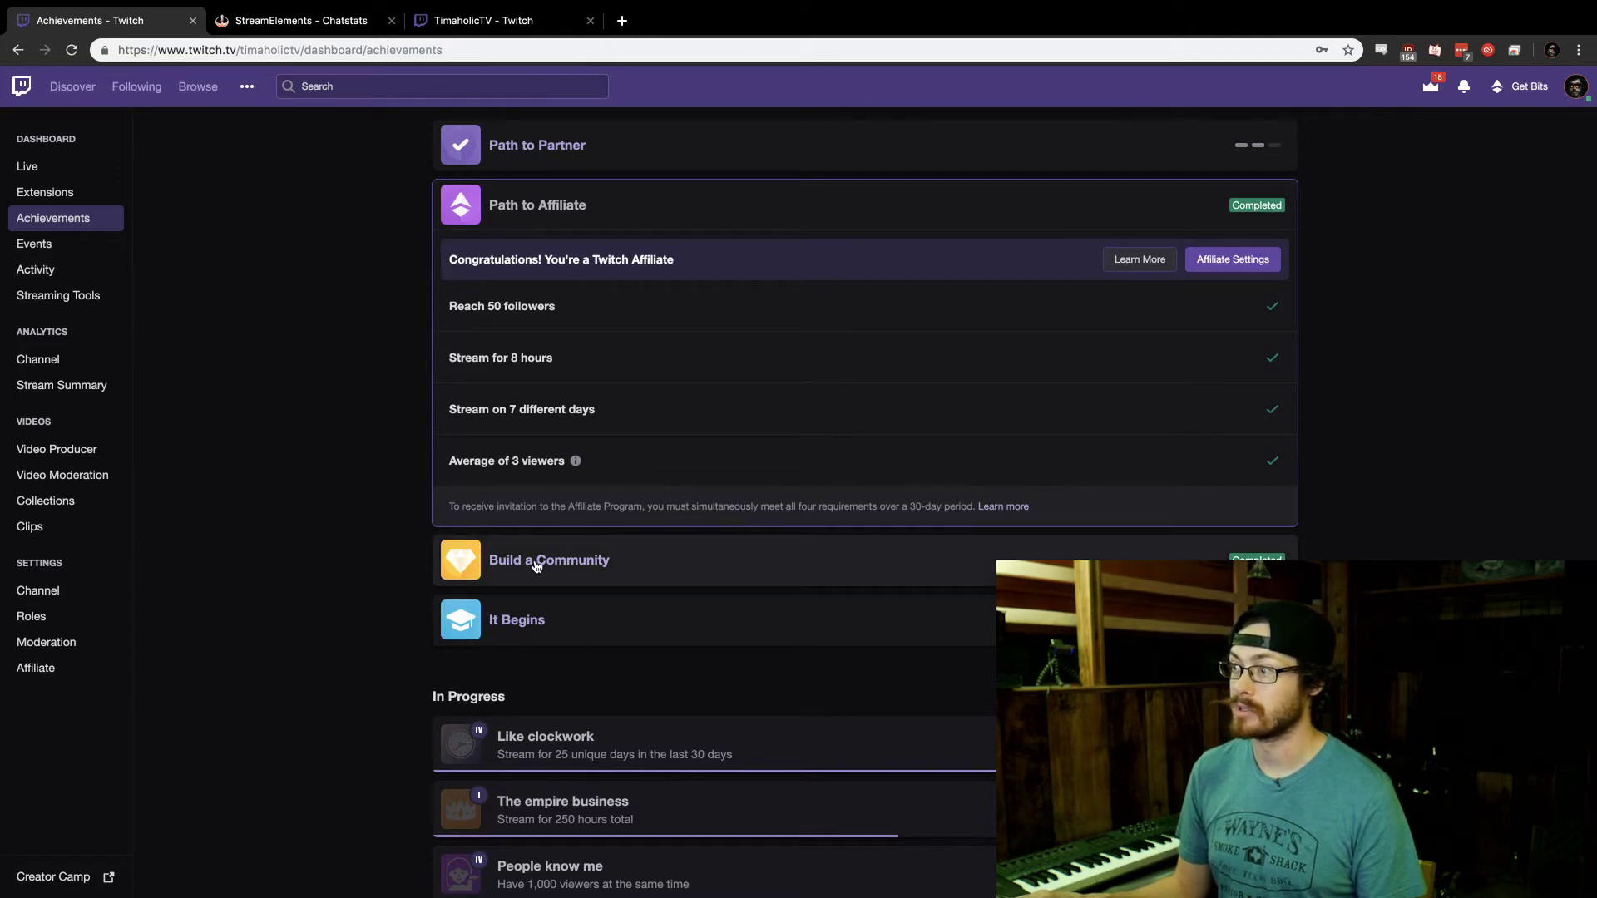
scroll(537, 566, "down", 20)
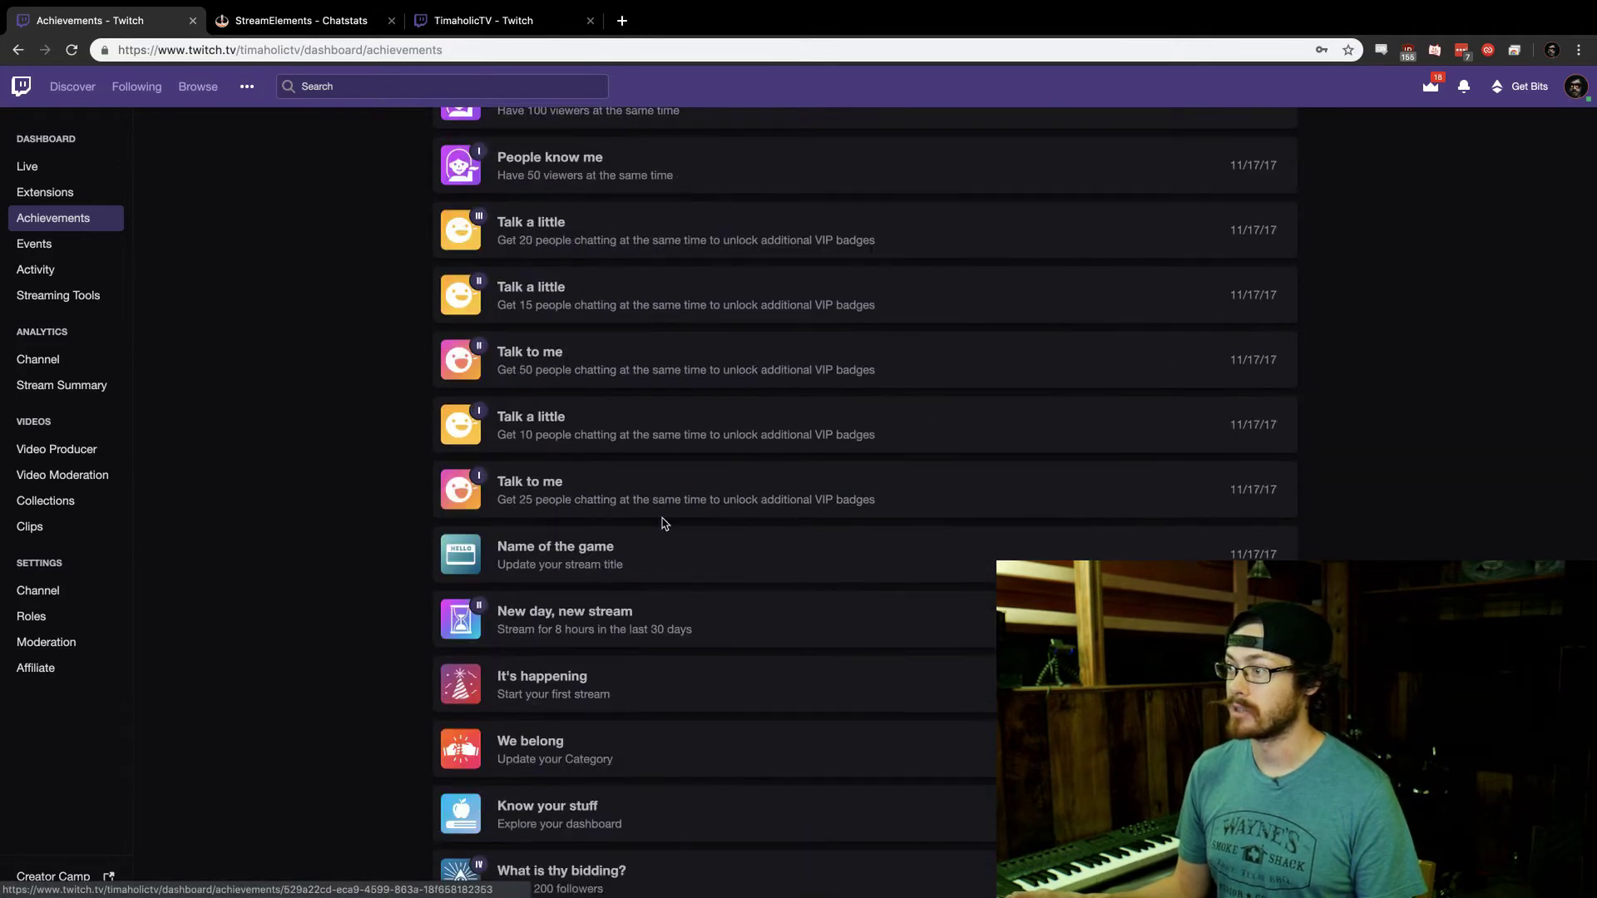
scroll(661, 521, "down", 5)
scroll(474, 477, "up", 20)
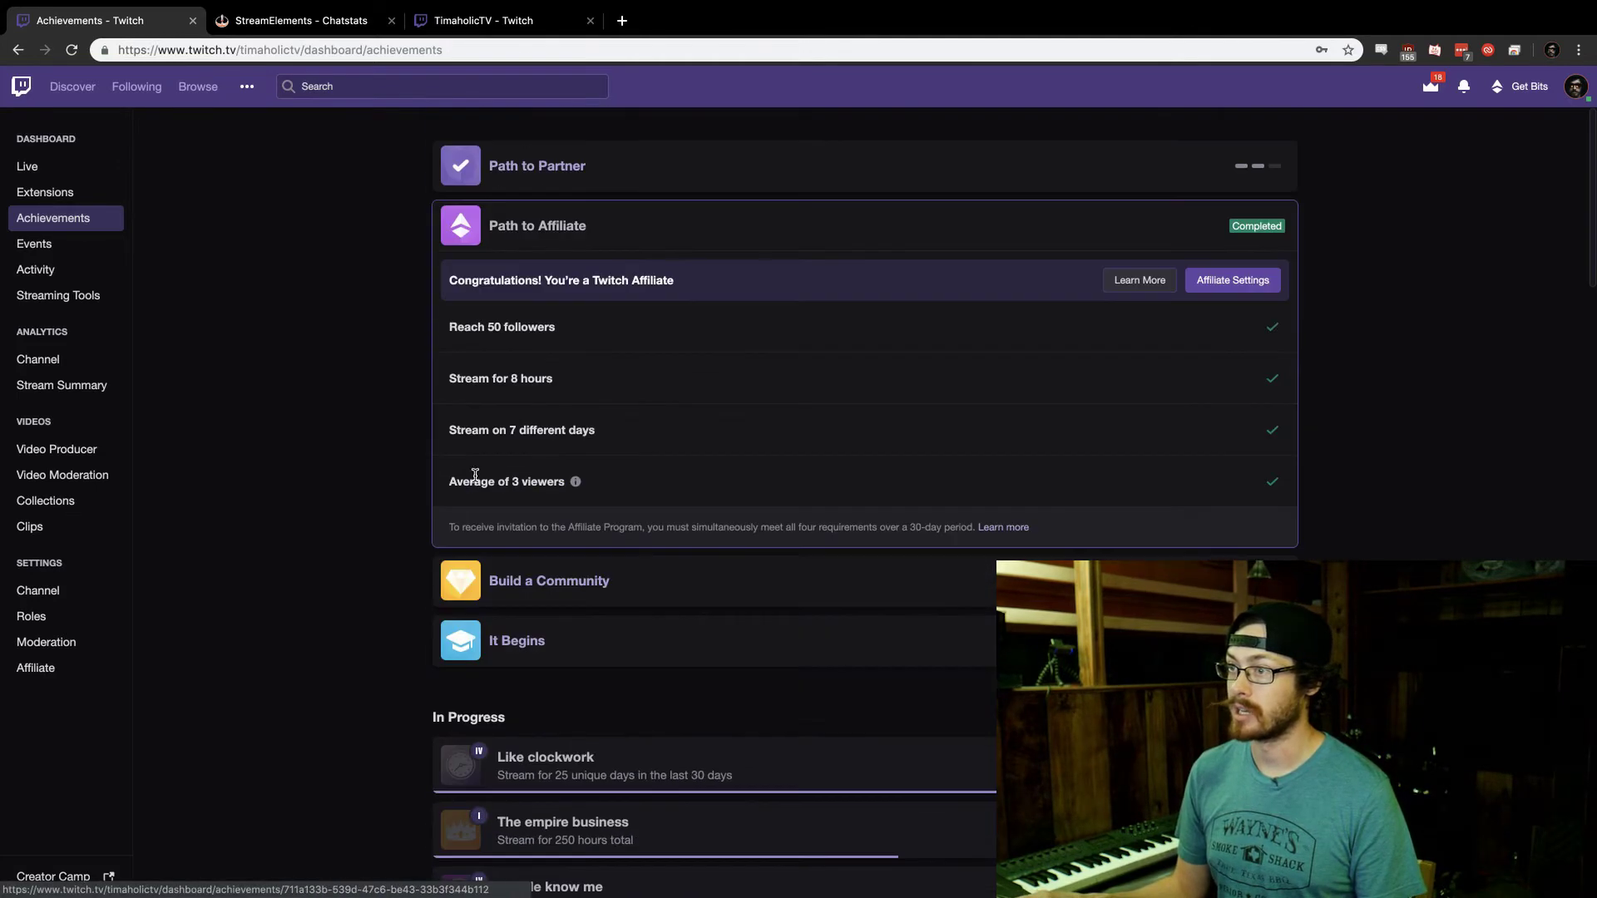
Step: Look through the dashboard's channel activity log and the broadcasting applications offered as streaming tools
left_click(62, 254)
left_click(97, 275)
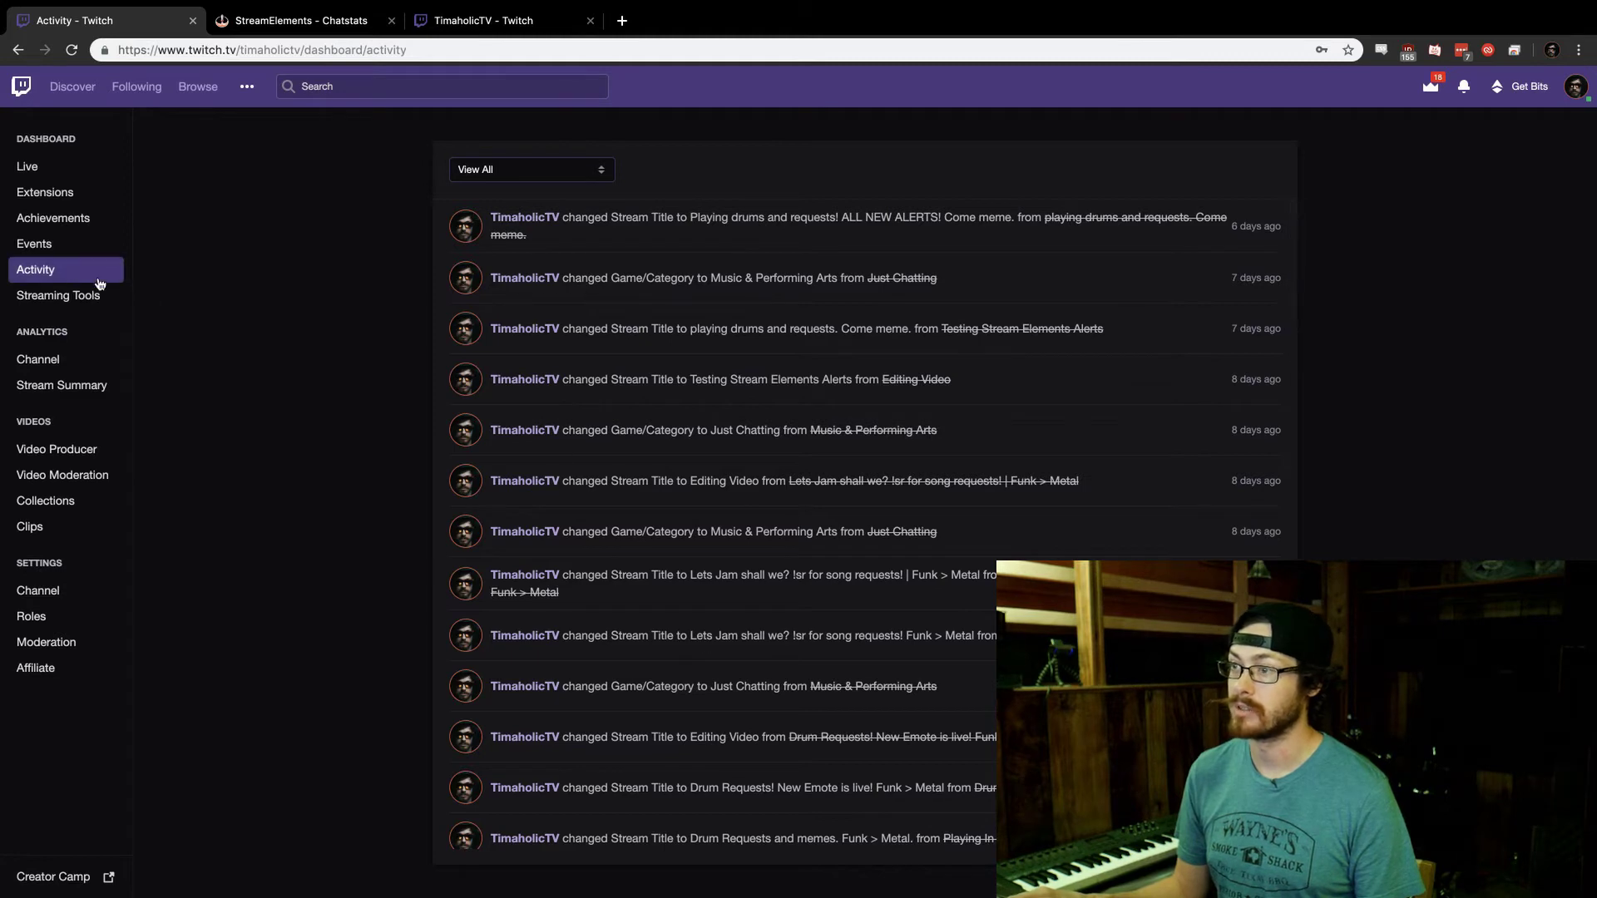
left_click(60, 297)
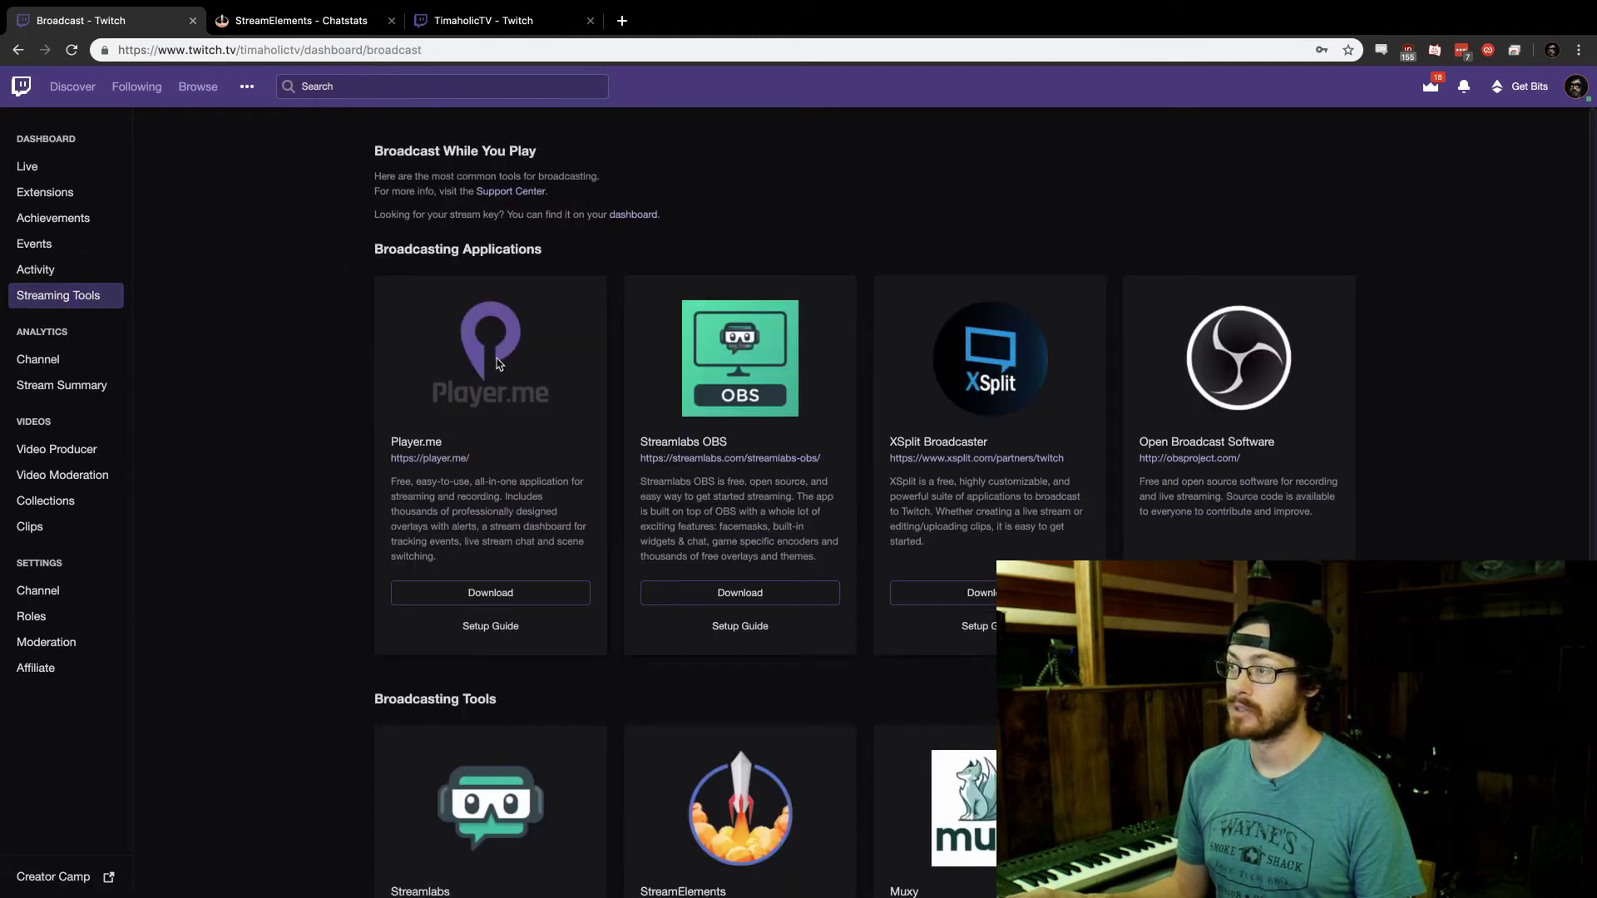
scroll(780, 545, "down", 1)
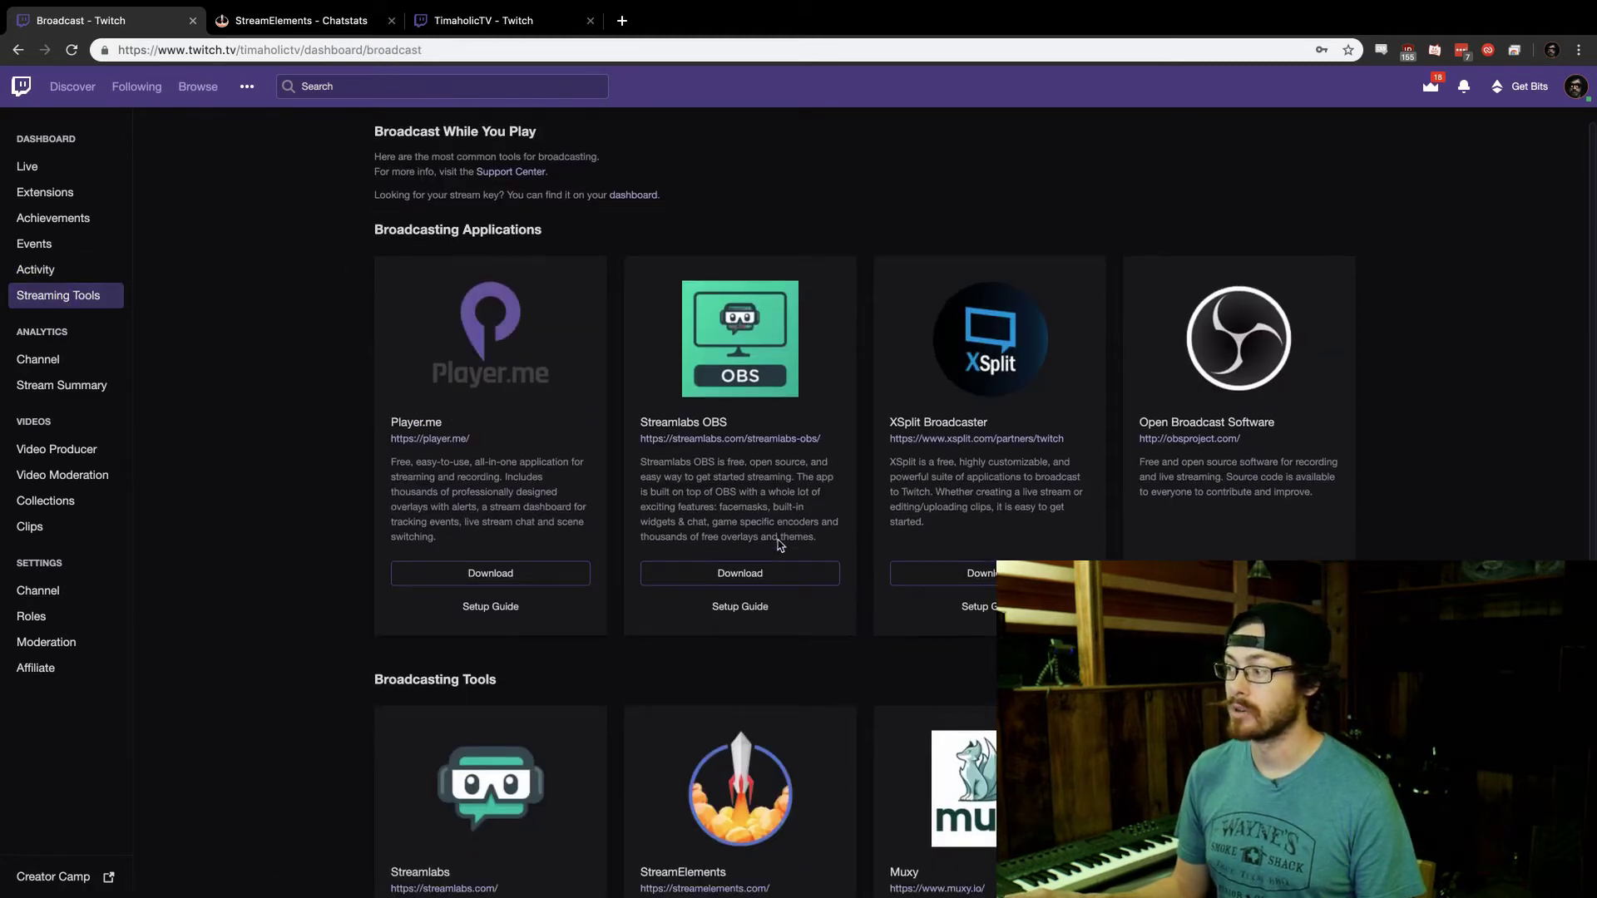
Step: Open the channel analytics and review the viewer chart, revenue sources, subscribers, view sources, shared-viewer channels and viewer categories
left_click(48, 359)
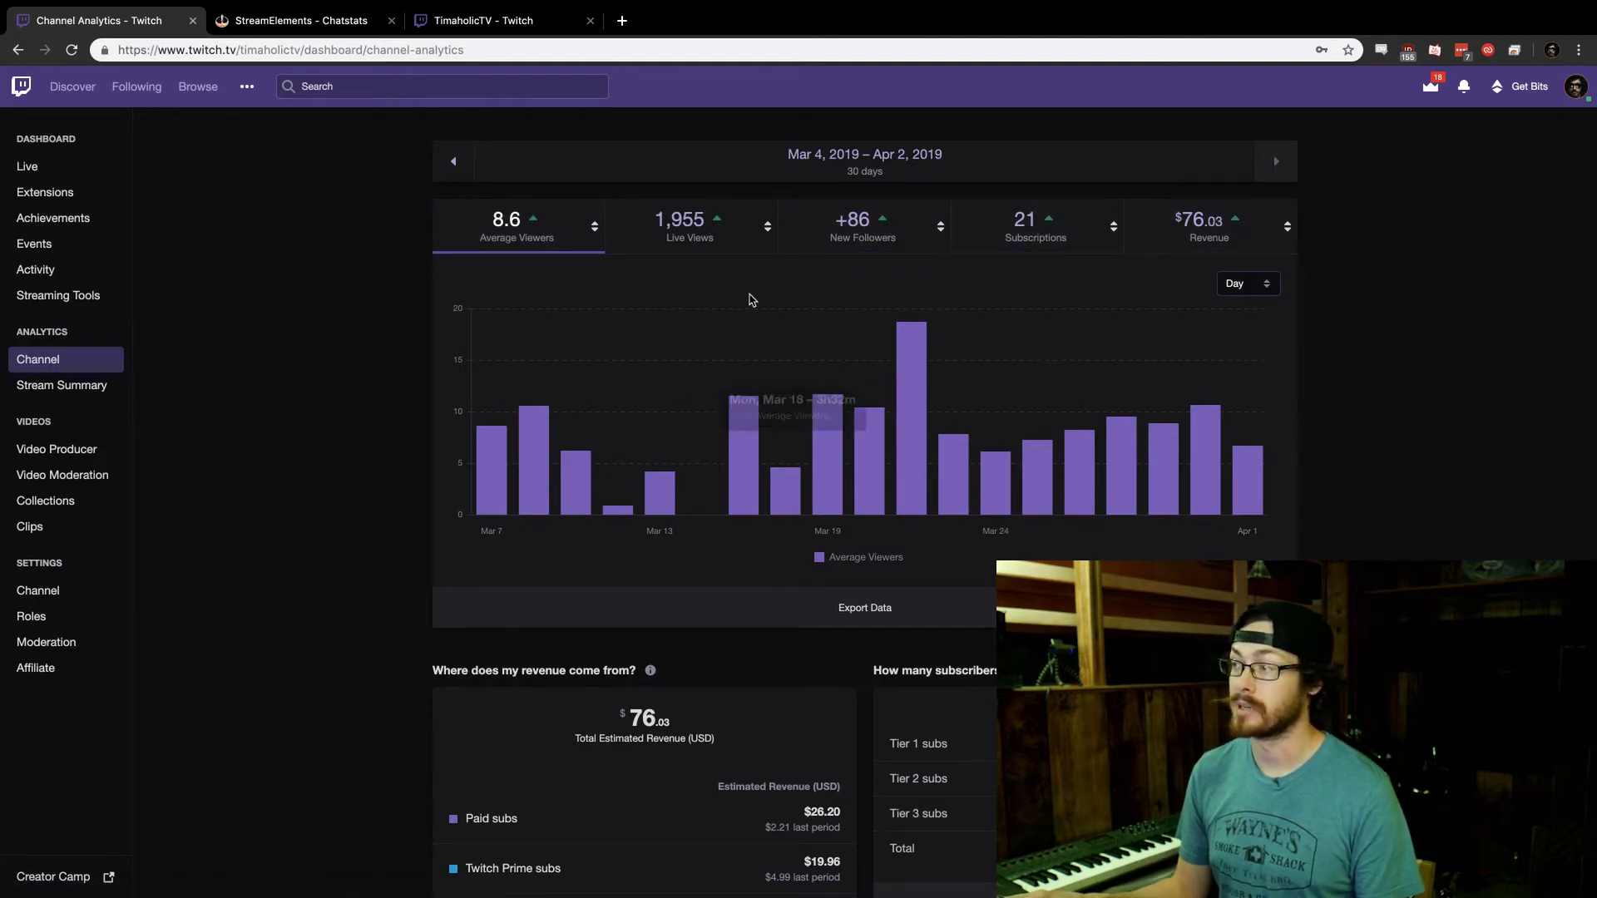
scroll(745, 325, "down", 5)
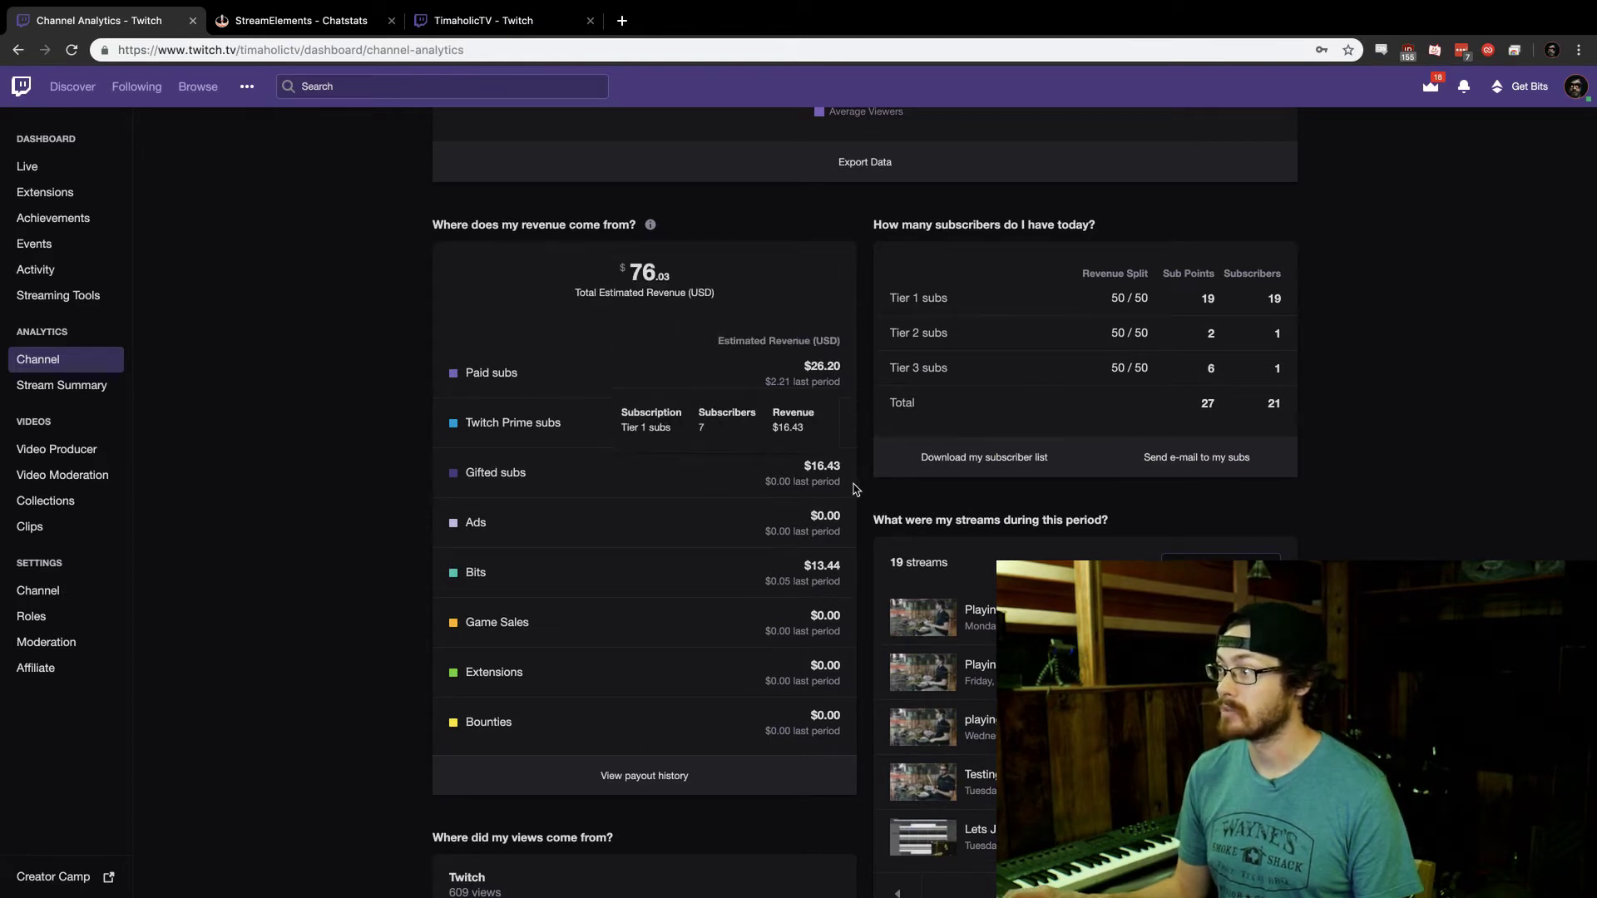
scroll(861, 574, "down", 8)
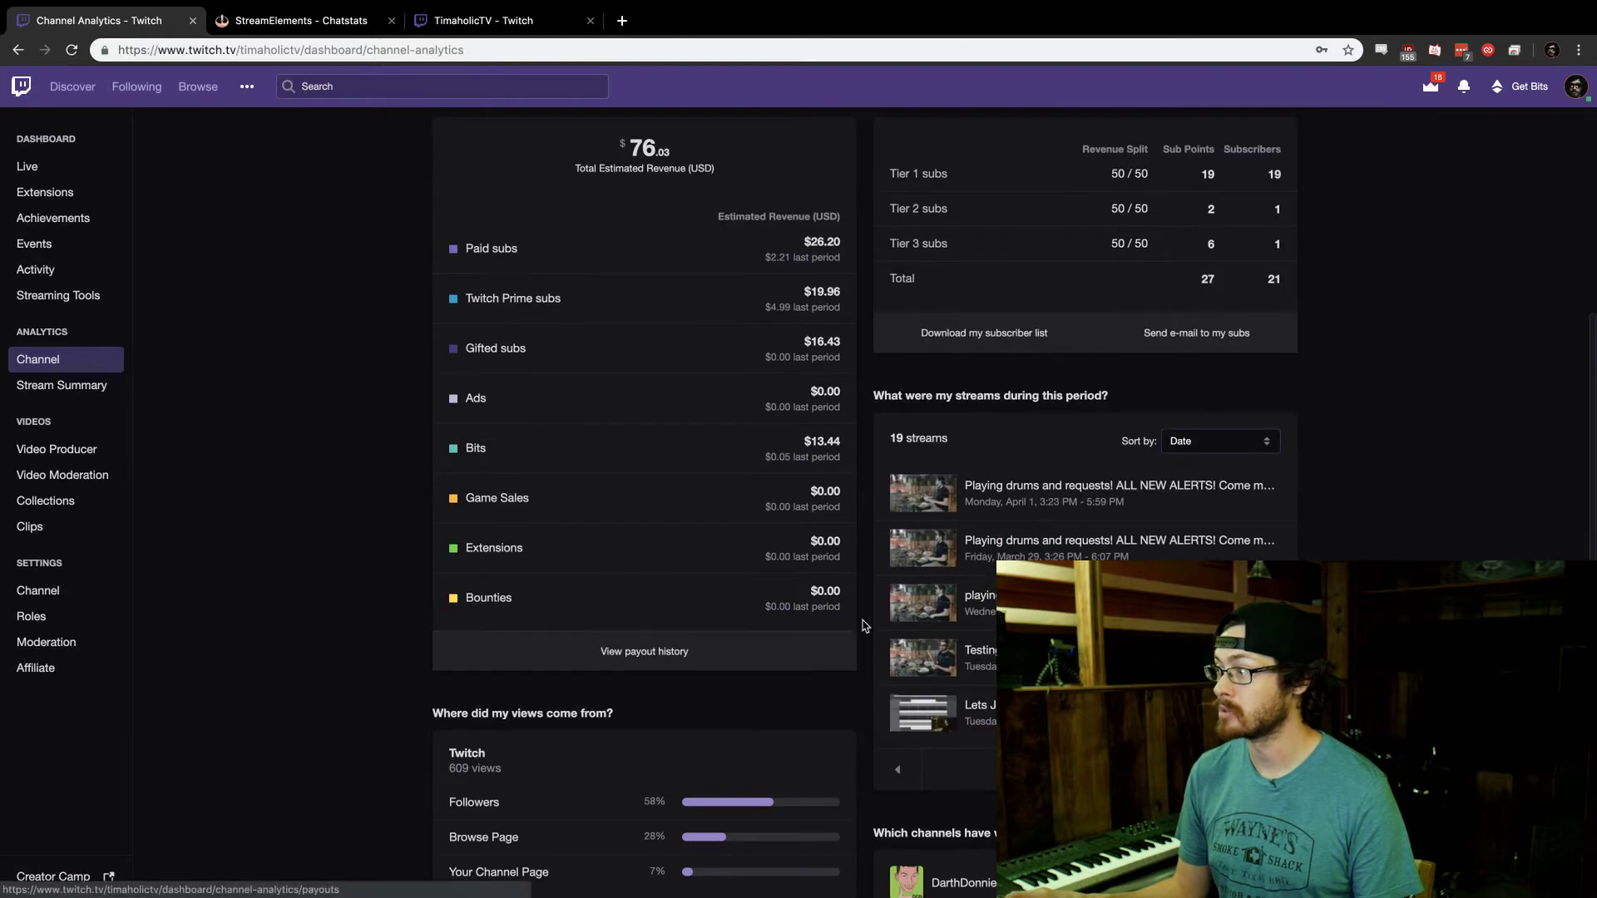
scroll(857, 532, "down", 1)
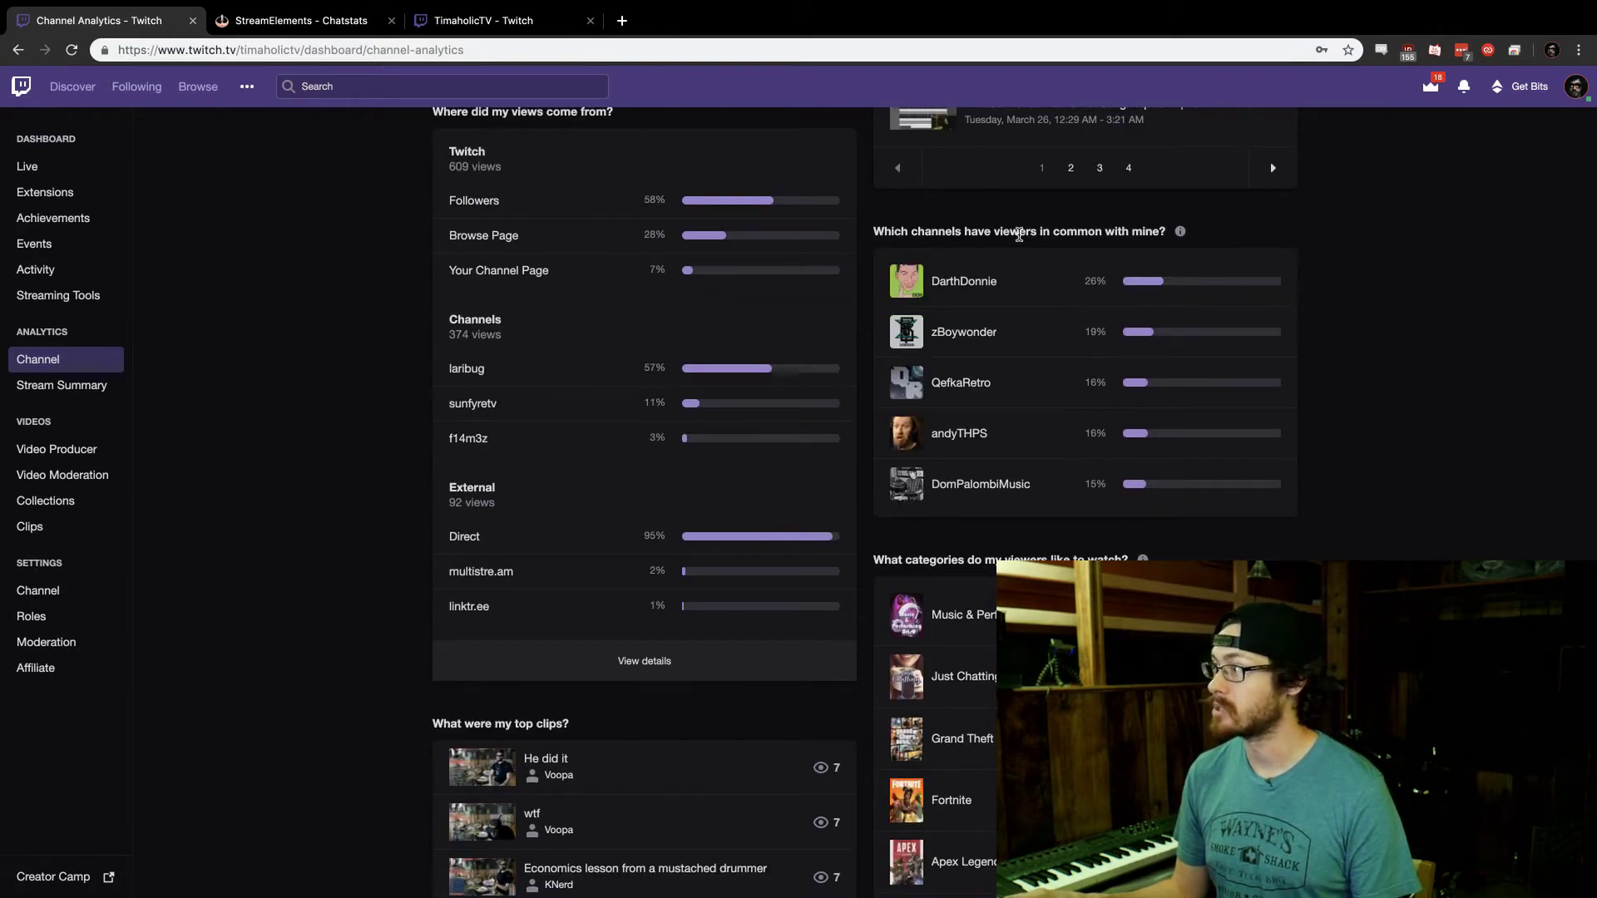
scroll(1052, 300, "down", 3)
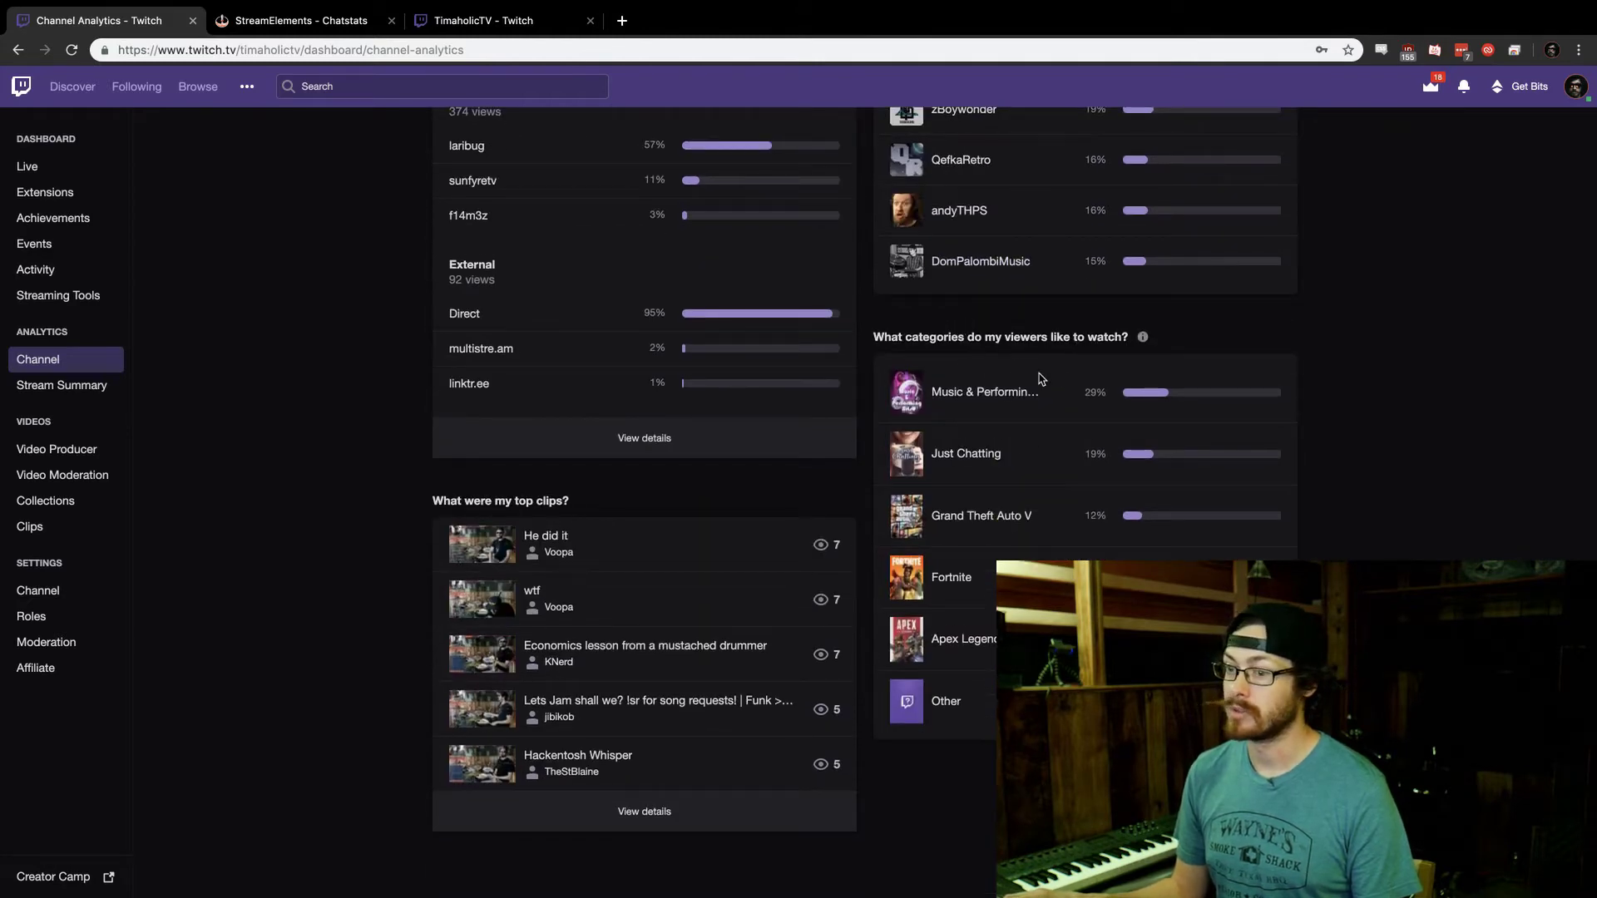
Step: Open the stream summary and review the last stream's statistics, average viewers chart and top clips
left_click(83, 393)
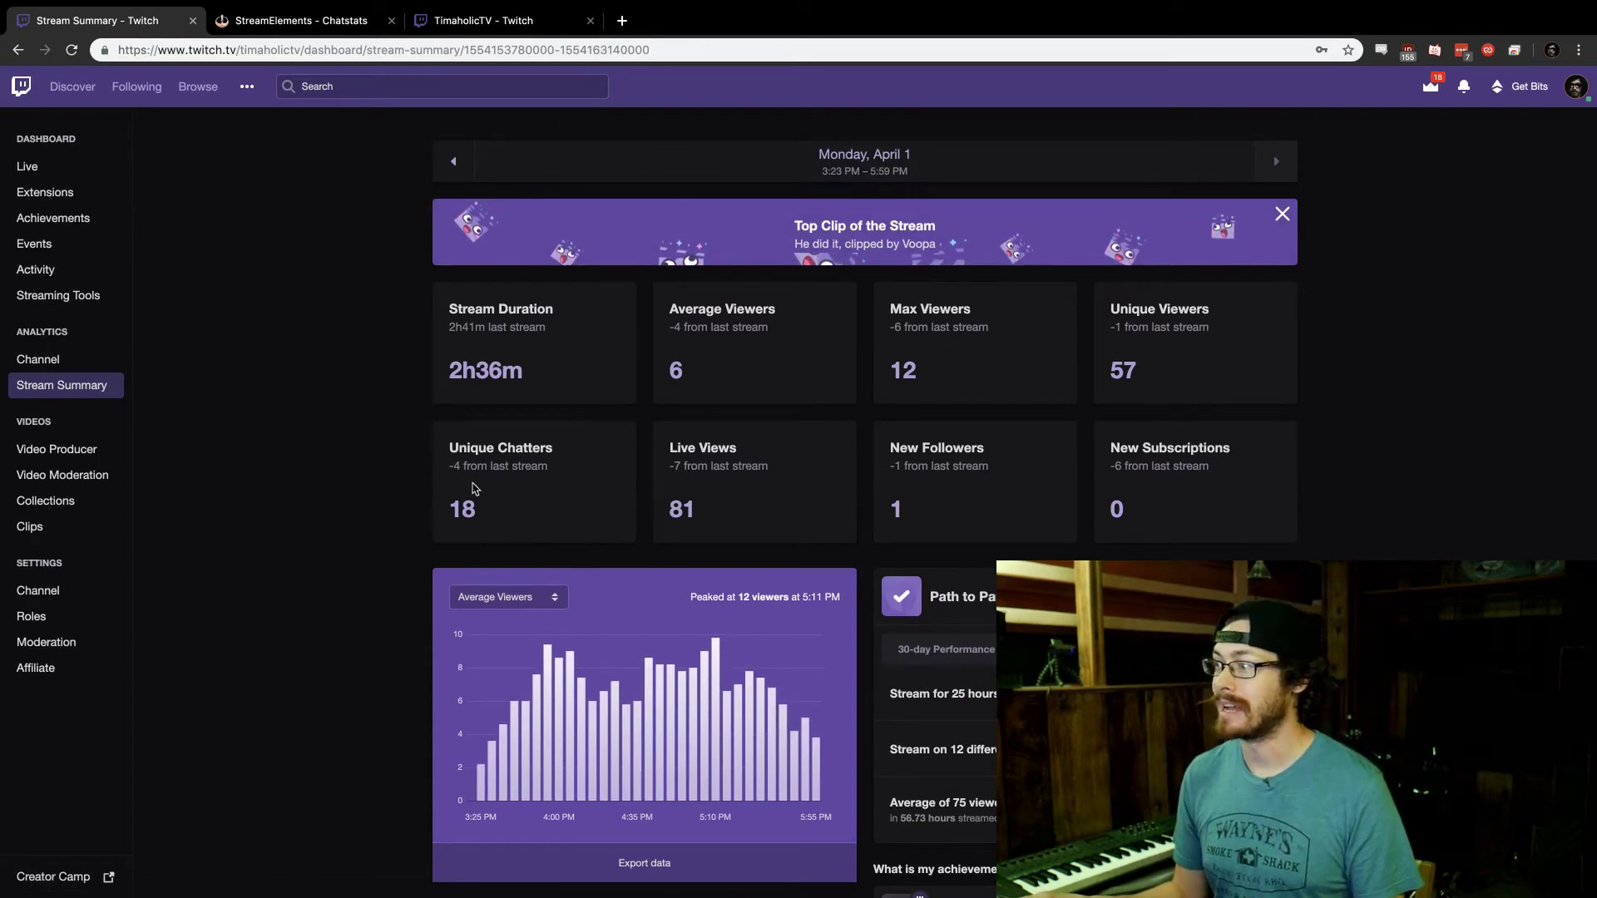
scroll(763, 486, "down", 5)
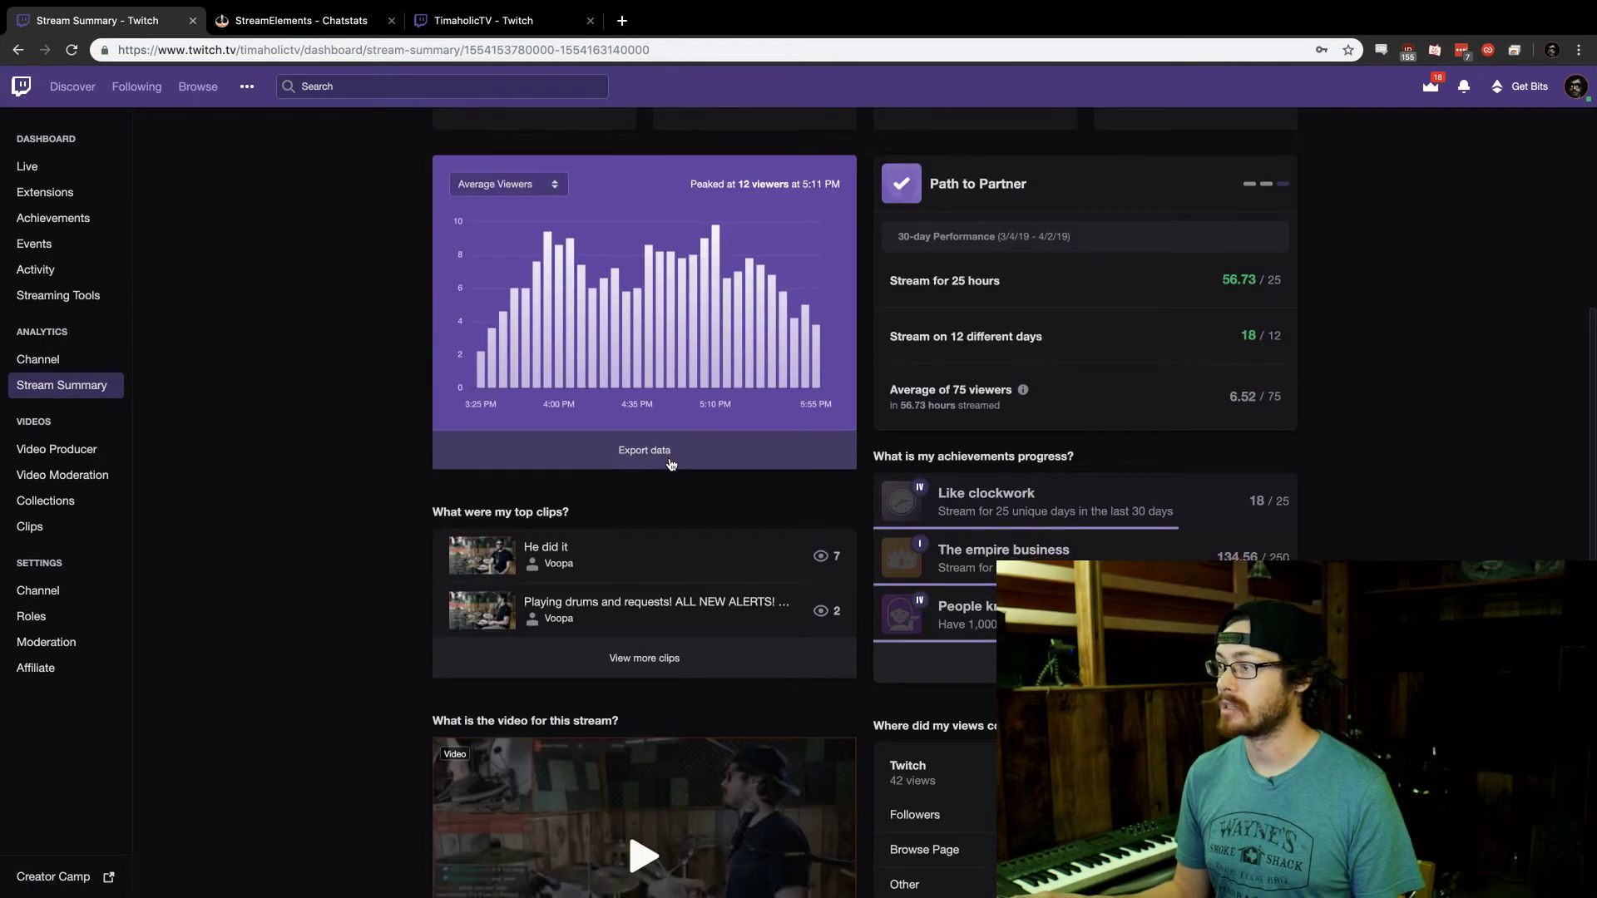
scroll(365, 415, "up", 5)
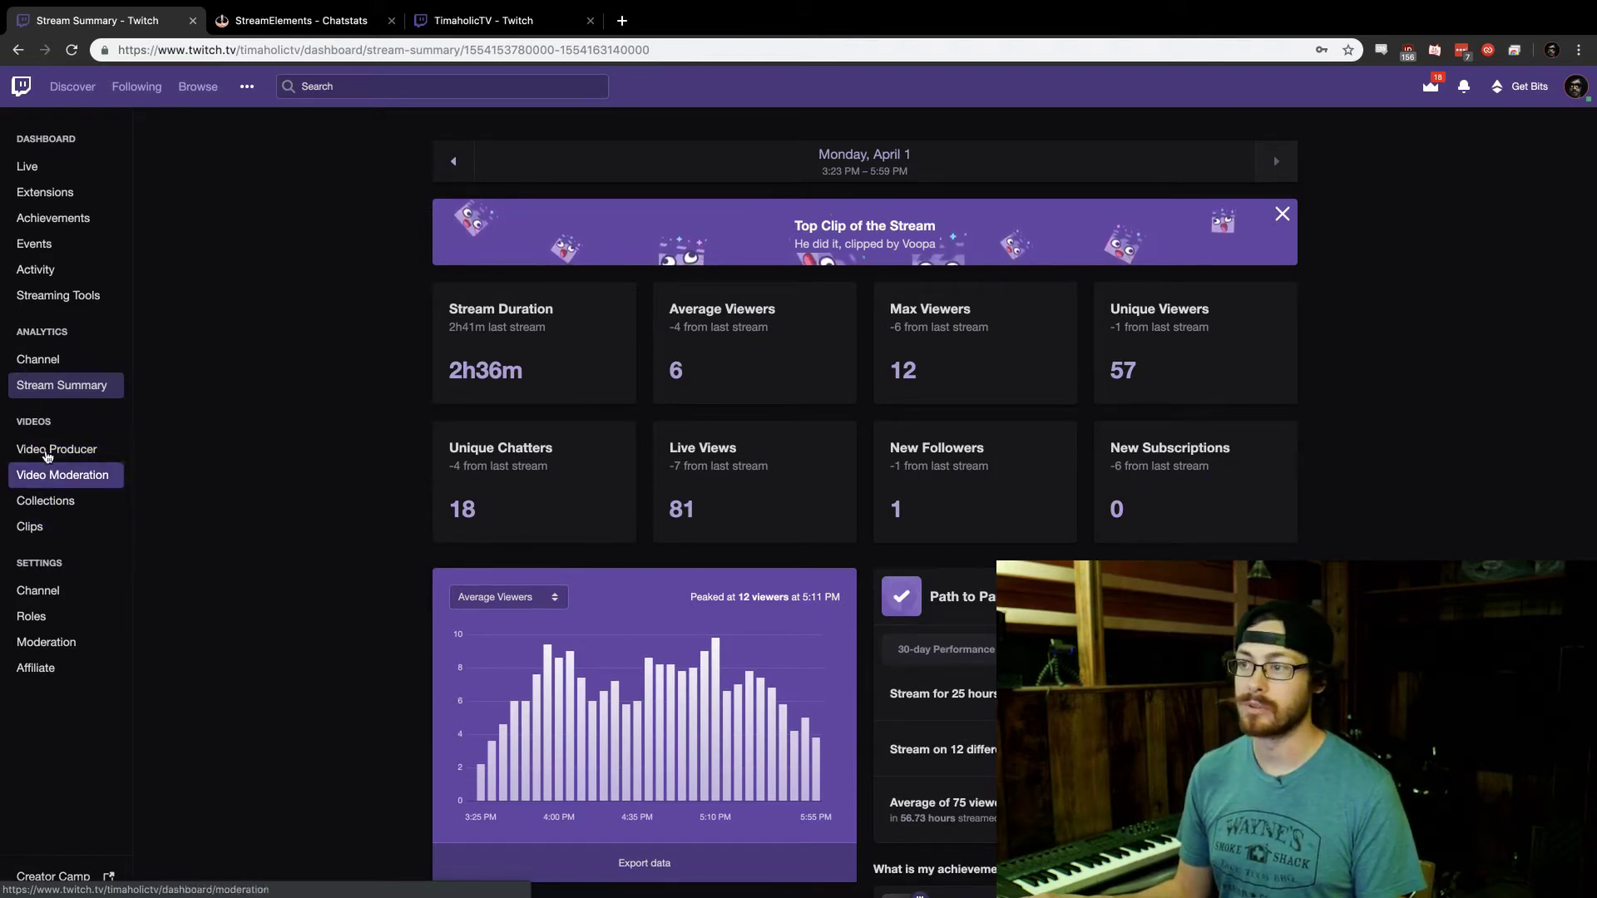
Step: Open the channel settings and review the stream key preferences, permissions, video player banner and auto hosting options
left_click(75, 592)
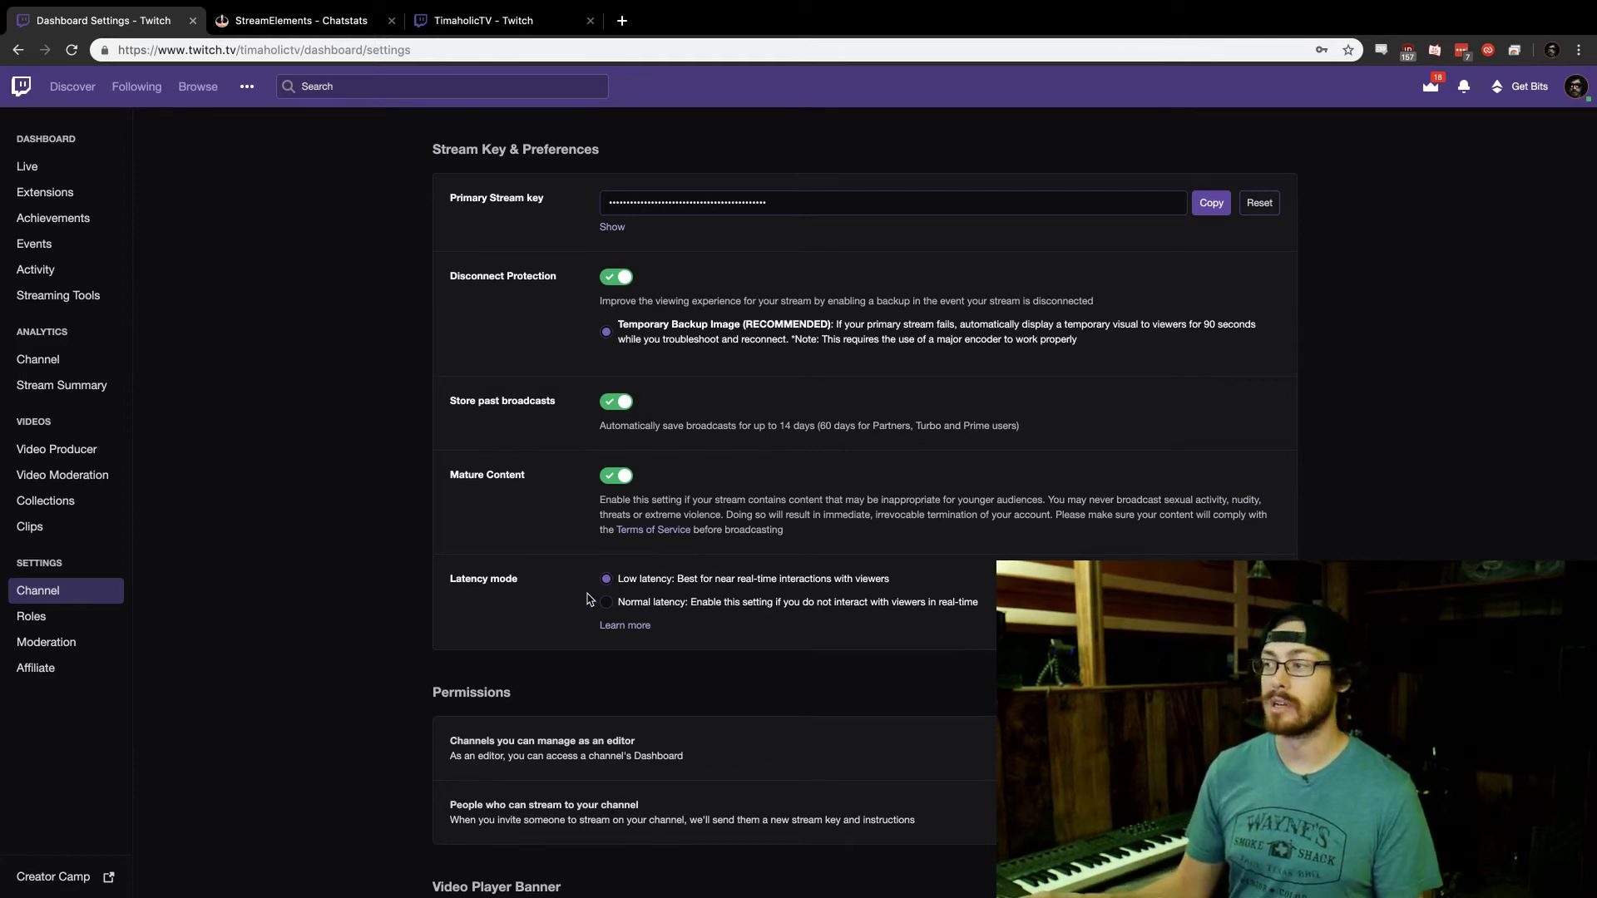
scroll(582, 593, "down", 2)
scroll(552, 591, "down", 5)
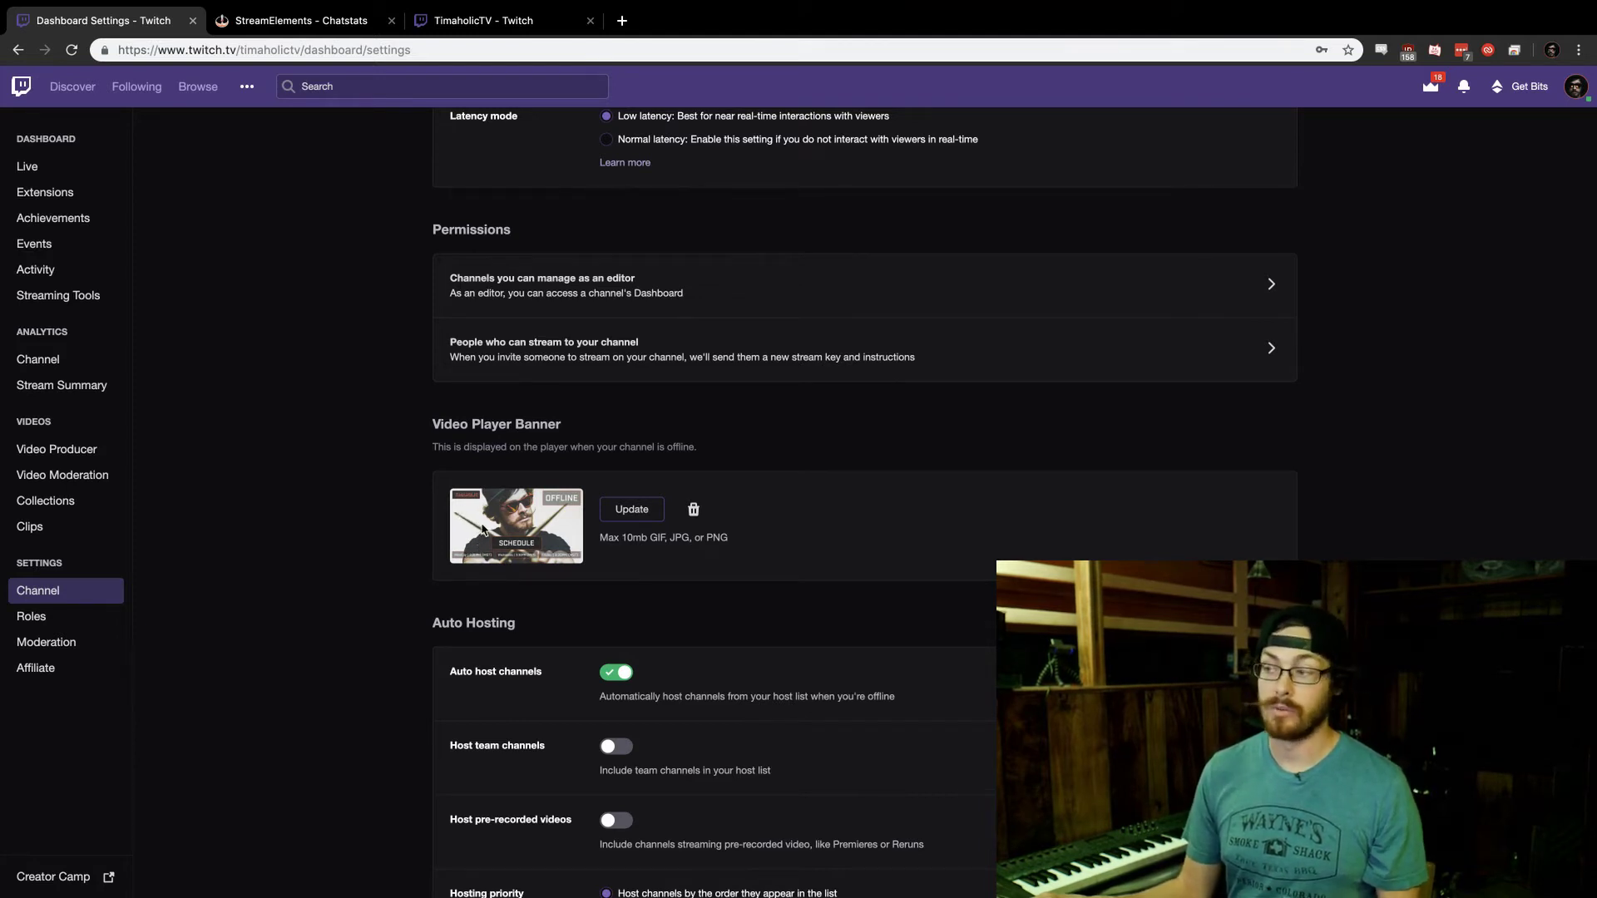
scroll(494, 572, "down", 4)
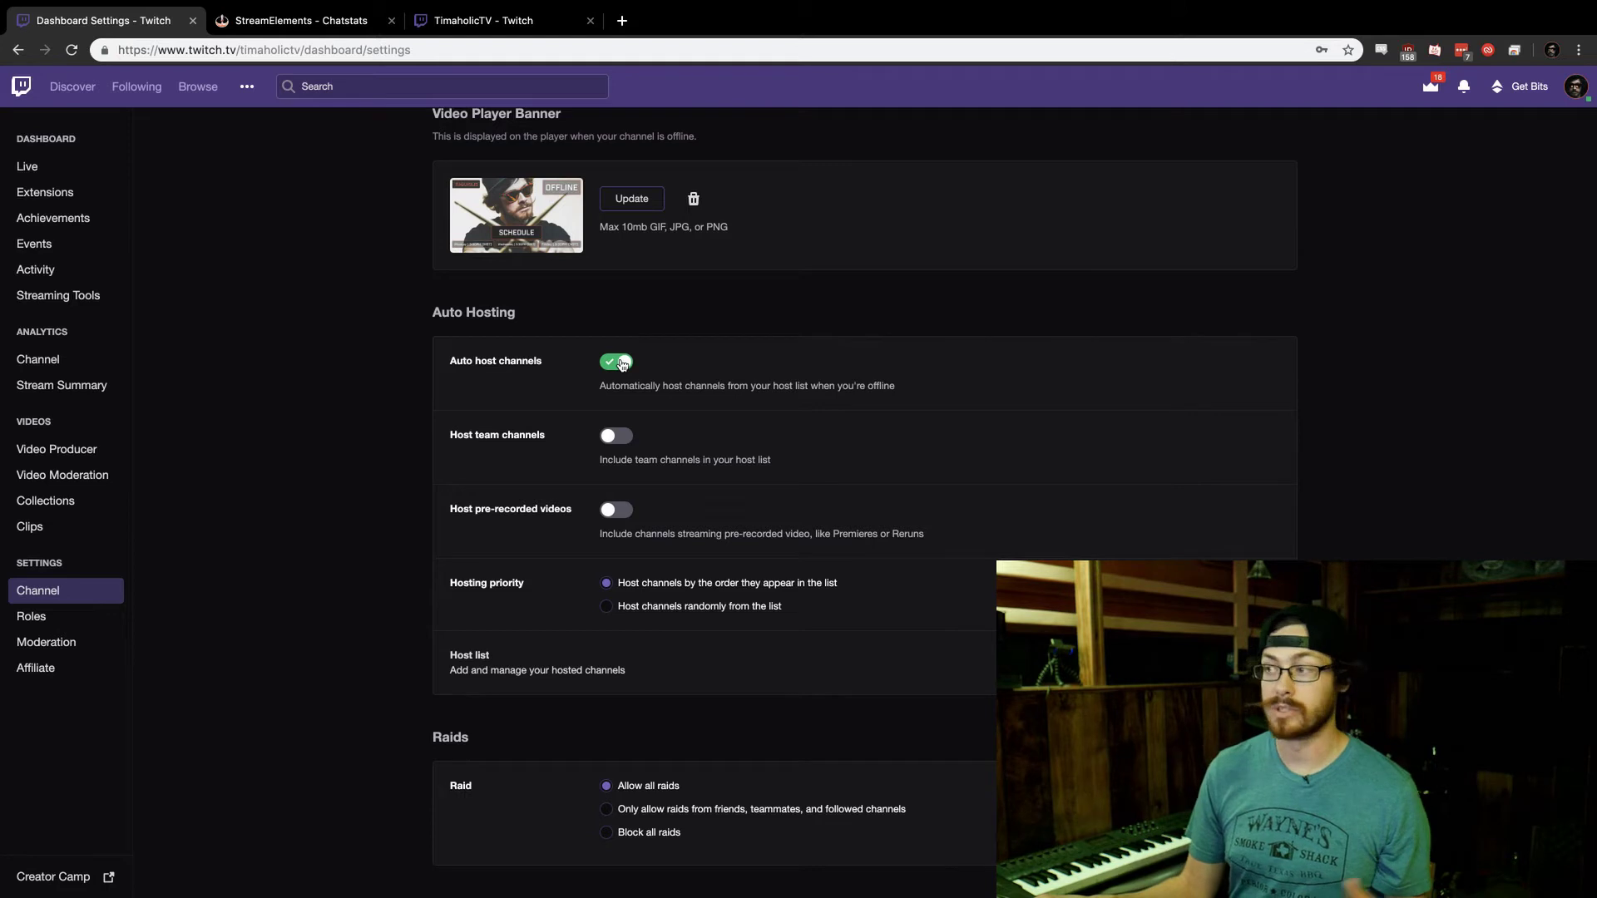
Step: Open the auto hosting host list, view the channels suggested for hosting, and return to the channel settings
left_click(552, 668)
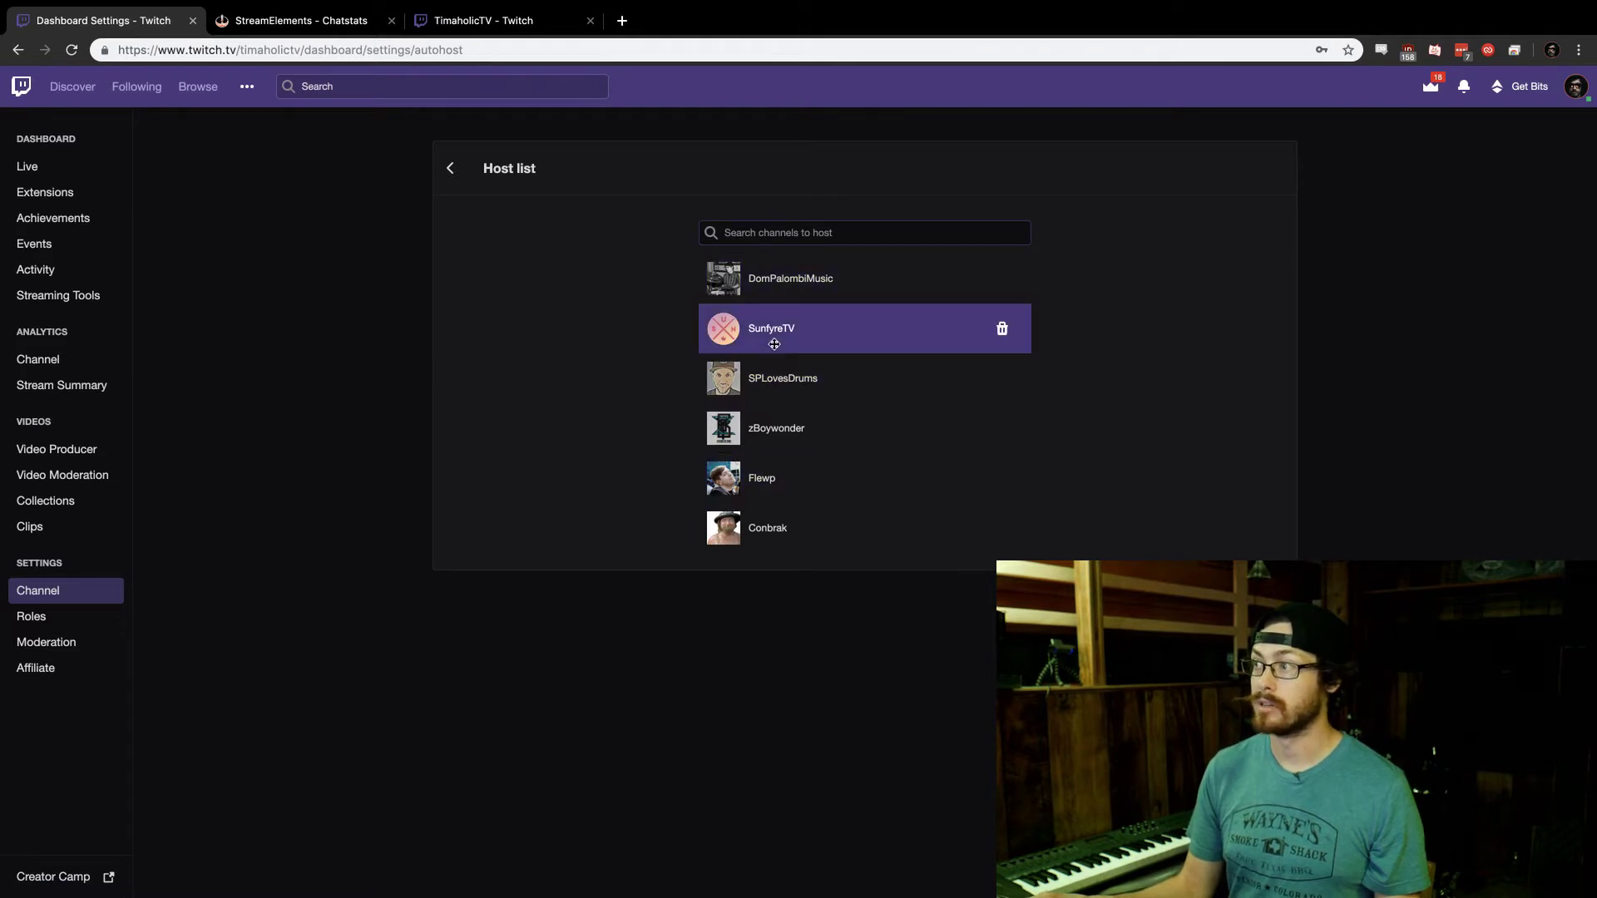
left_click(772, 234)
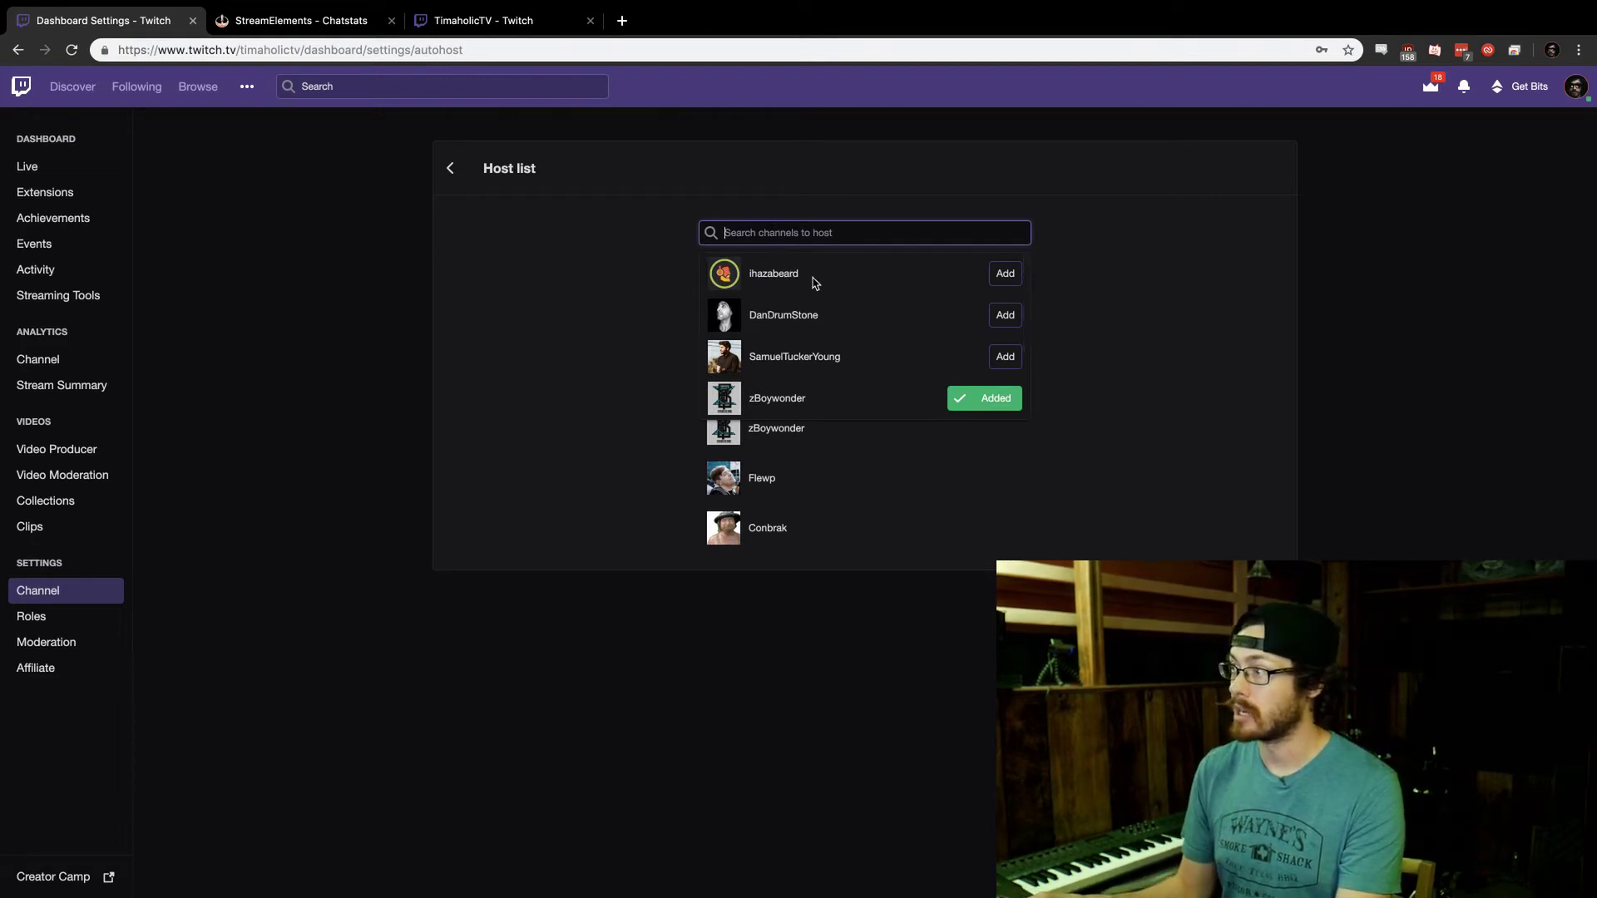
left_click(1072, 286)
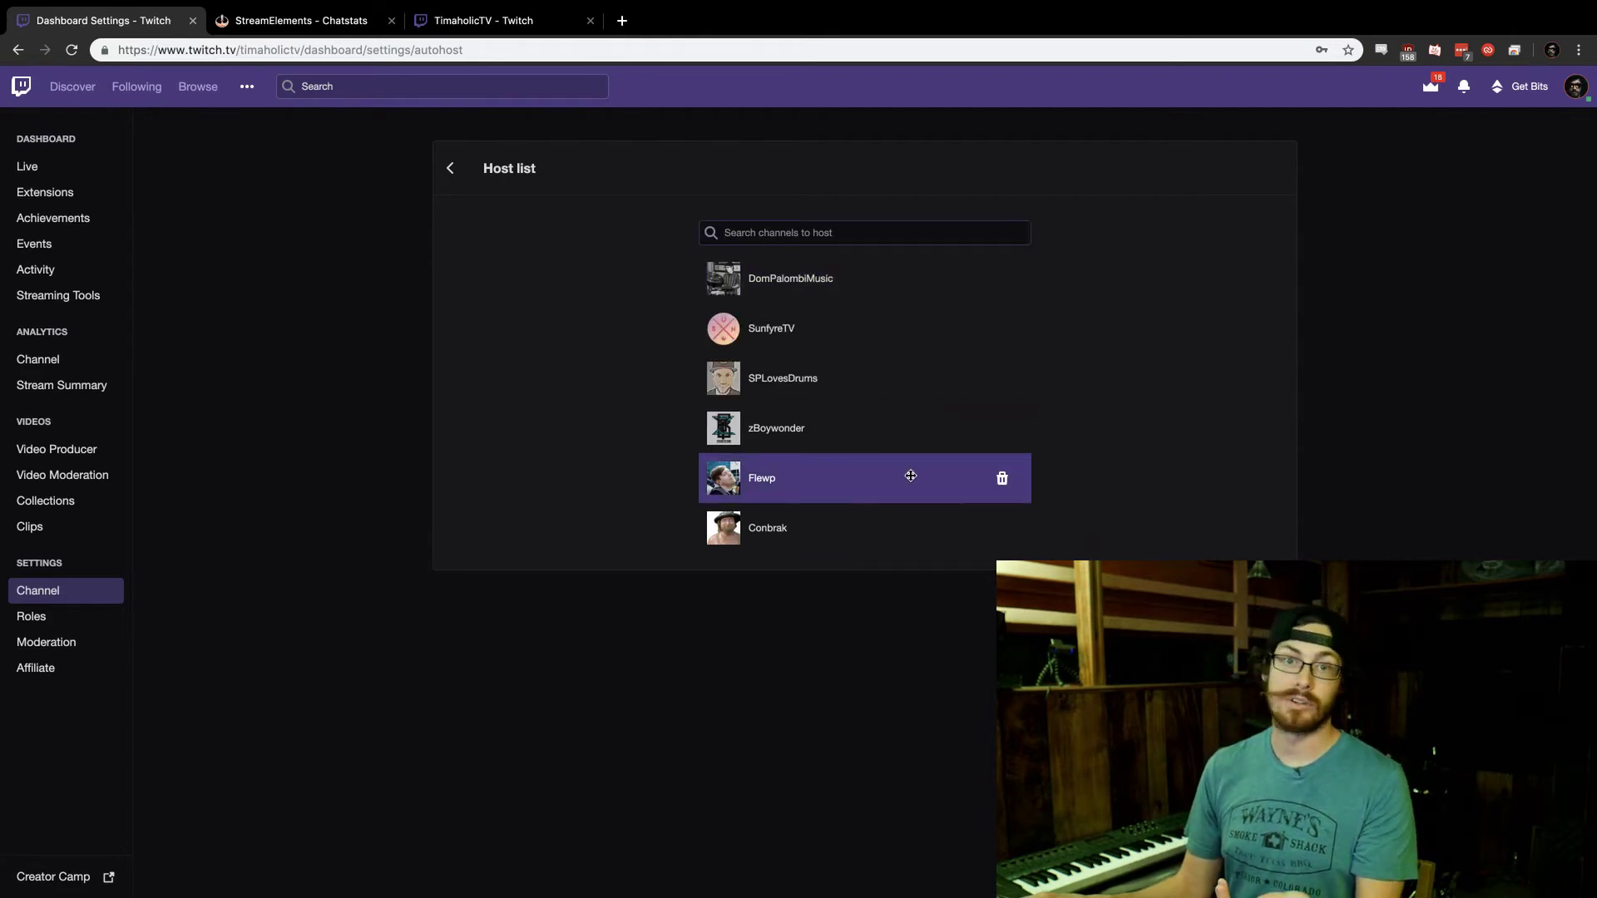
left_click(491, 168)
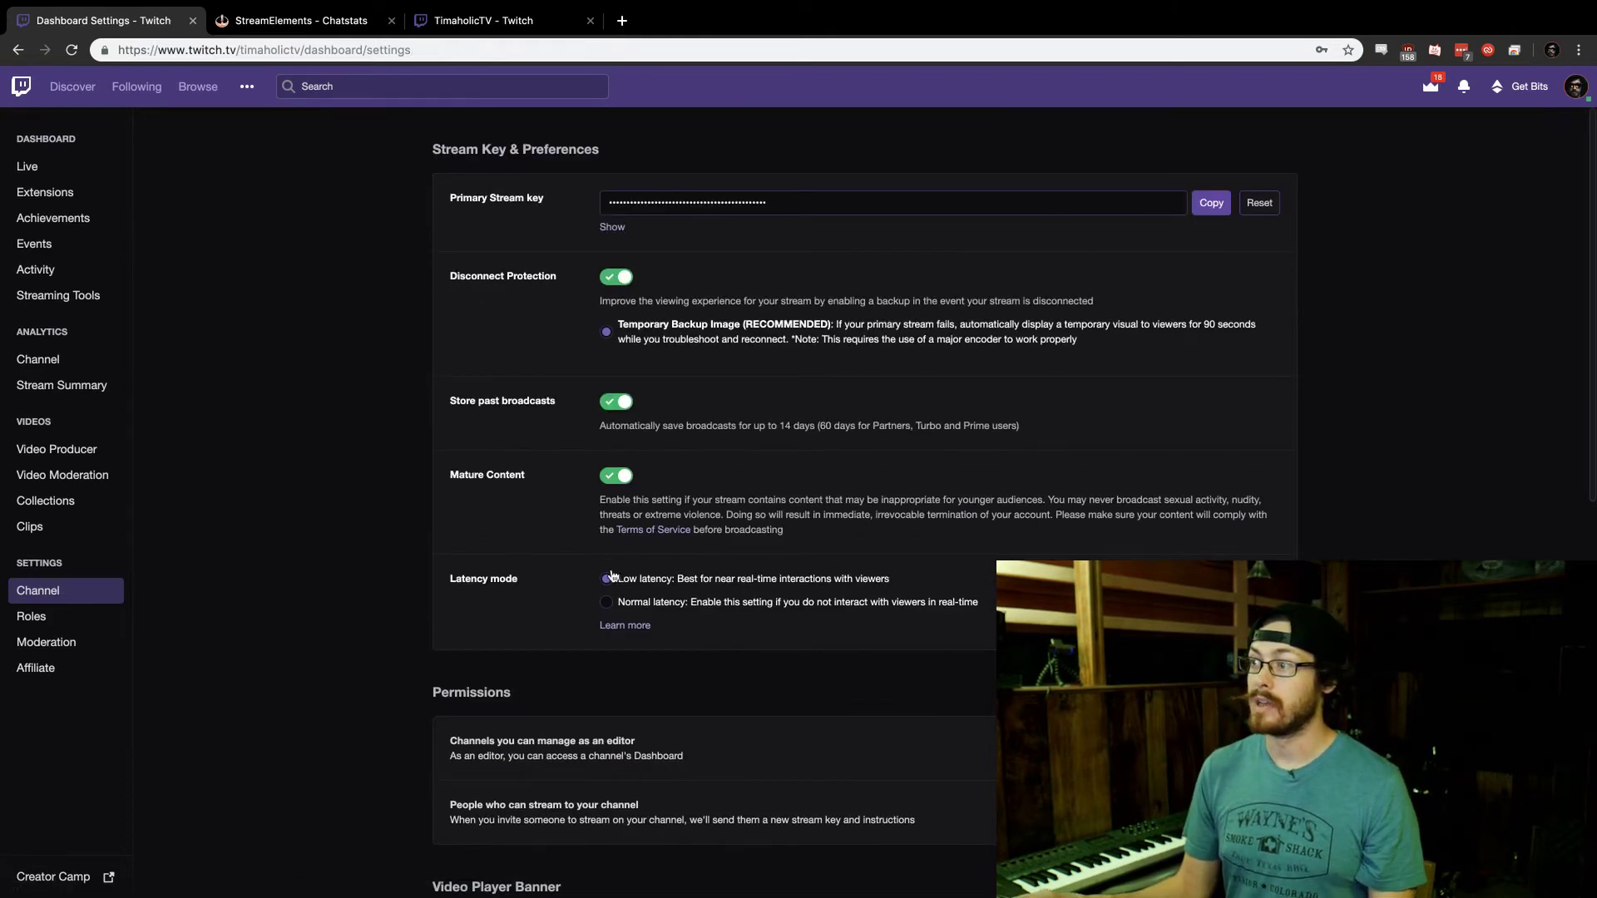
Step: Review the remaining channel settings for auto hosting, raids, teams, drops and viewer milestones
scroll(593, 574, "down", 4)
scroll(593, 572, "down", 3)
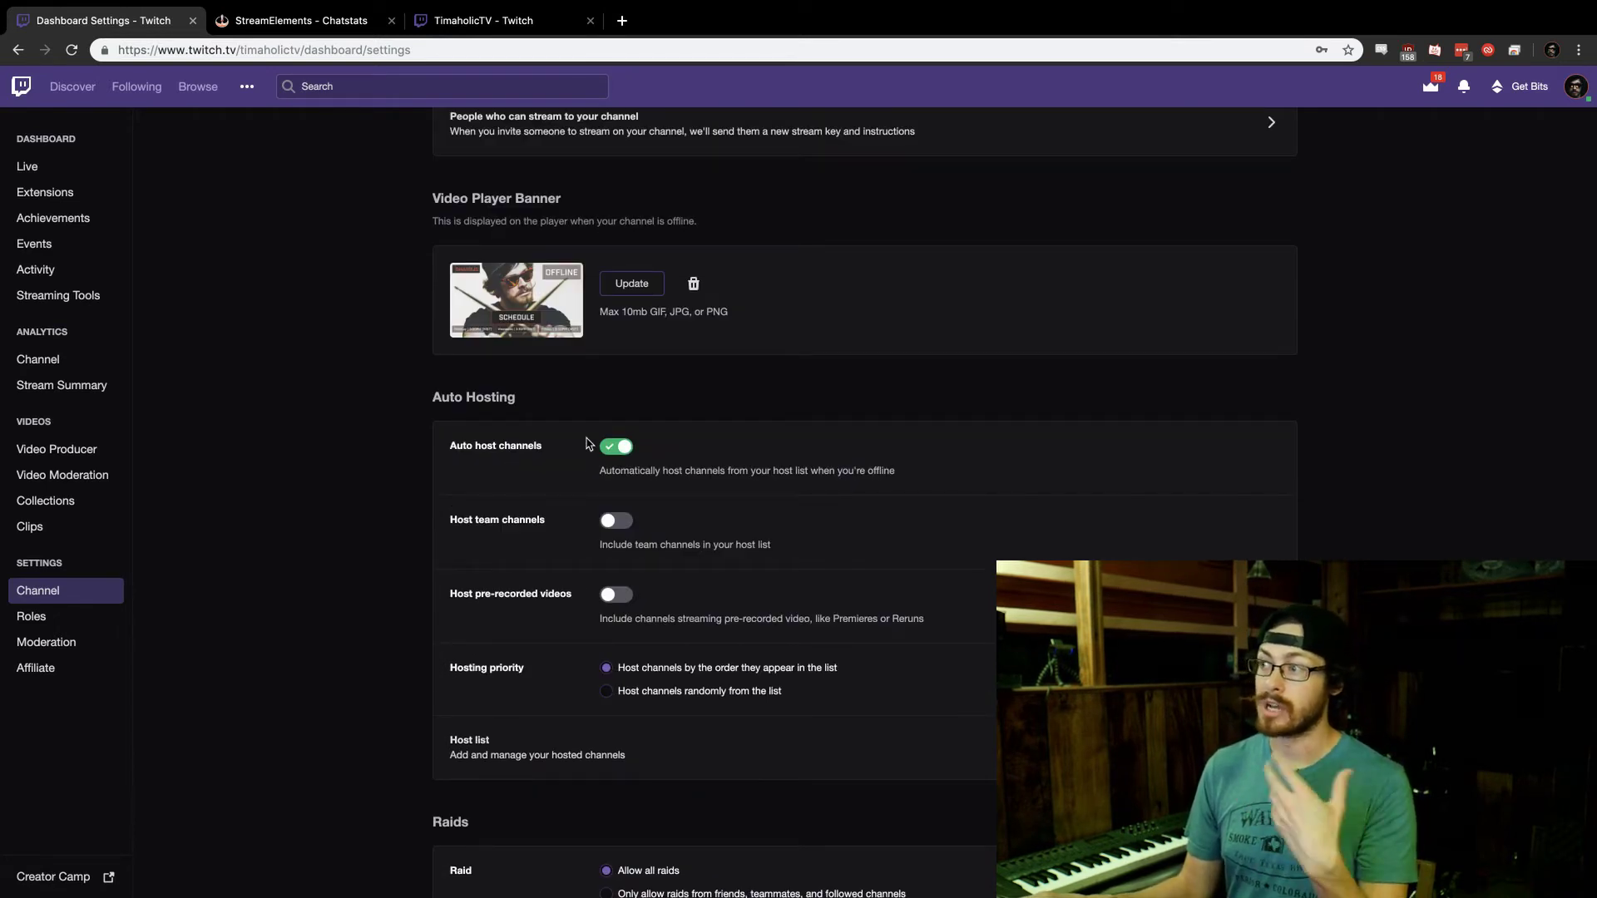
scroll(606, 684, "down", 1)
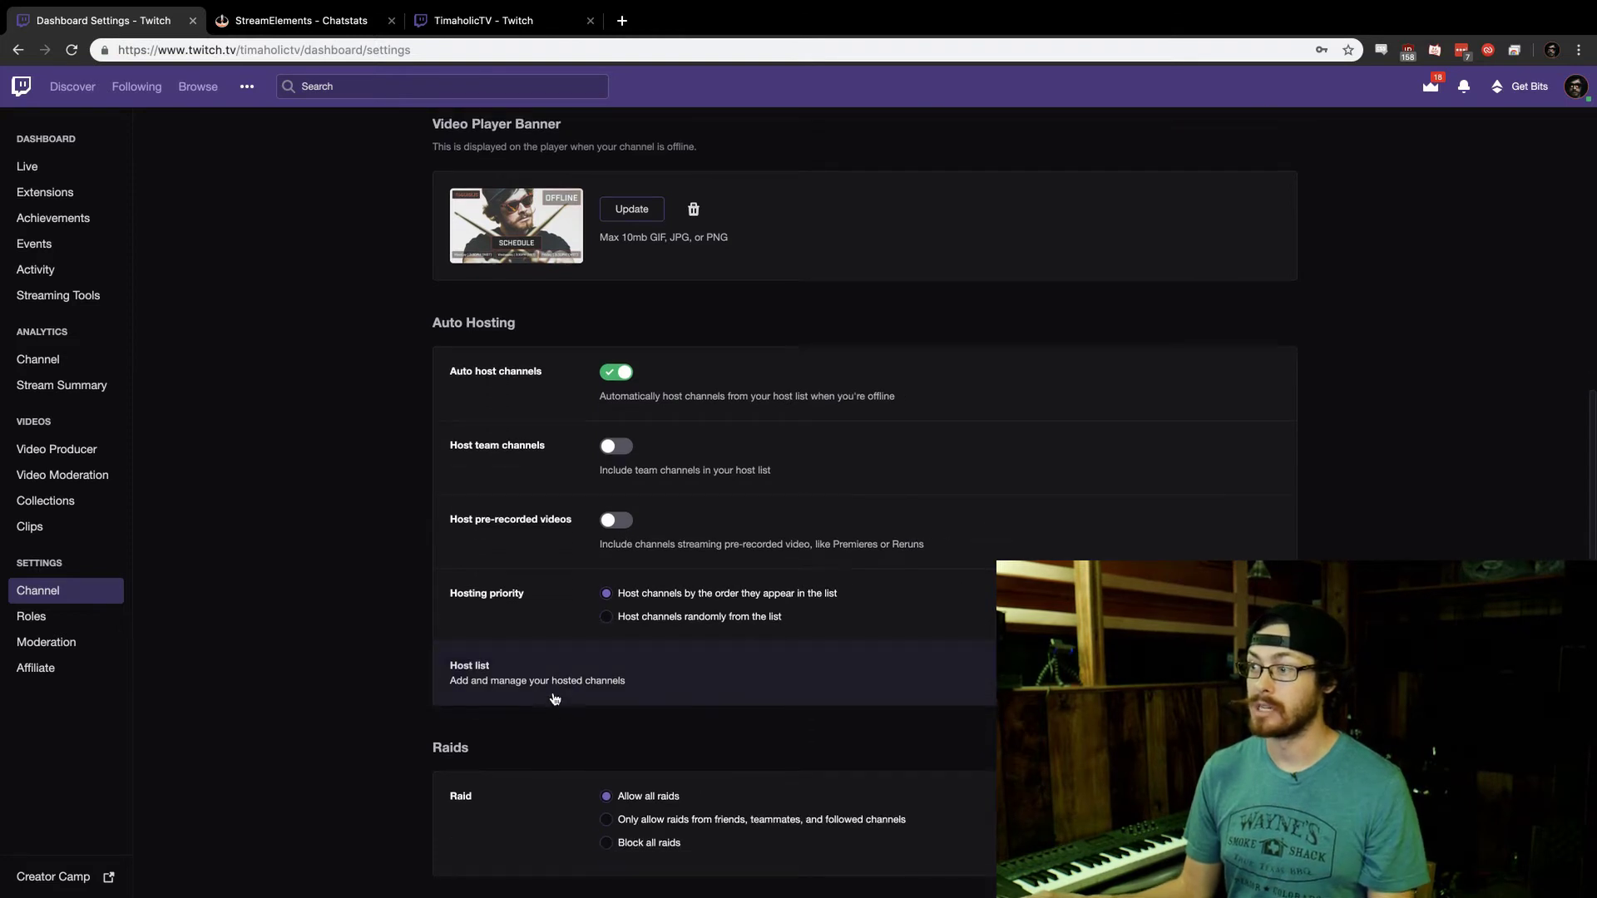
scroll(559, 686, "down", 1)
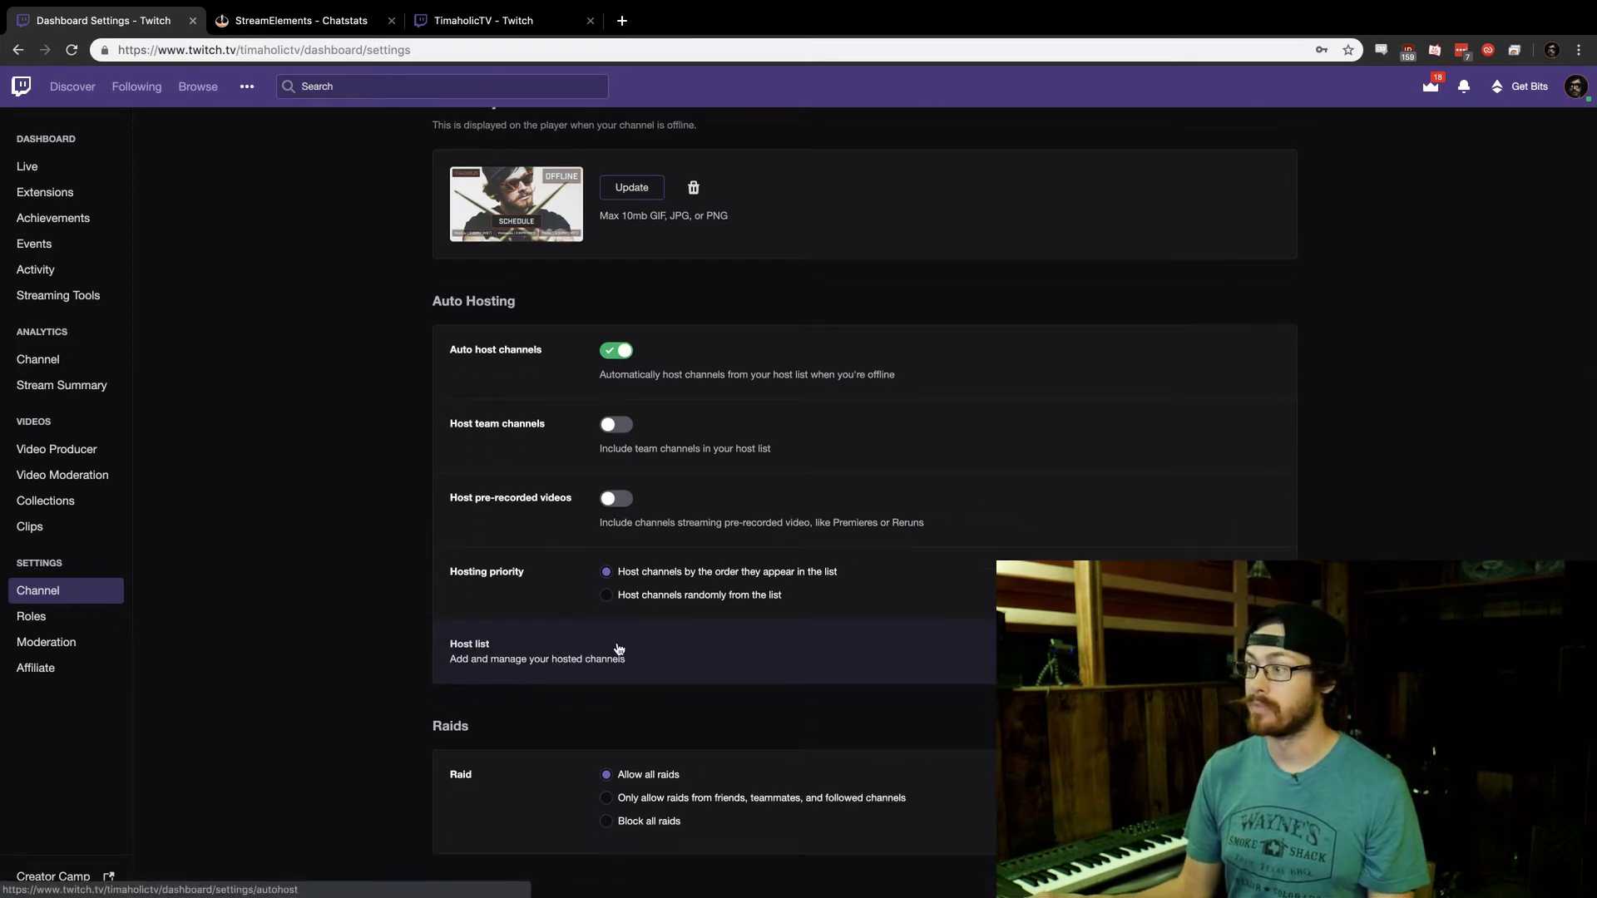
scroll(628, 575, "down", 3)
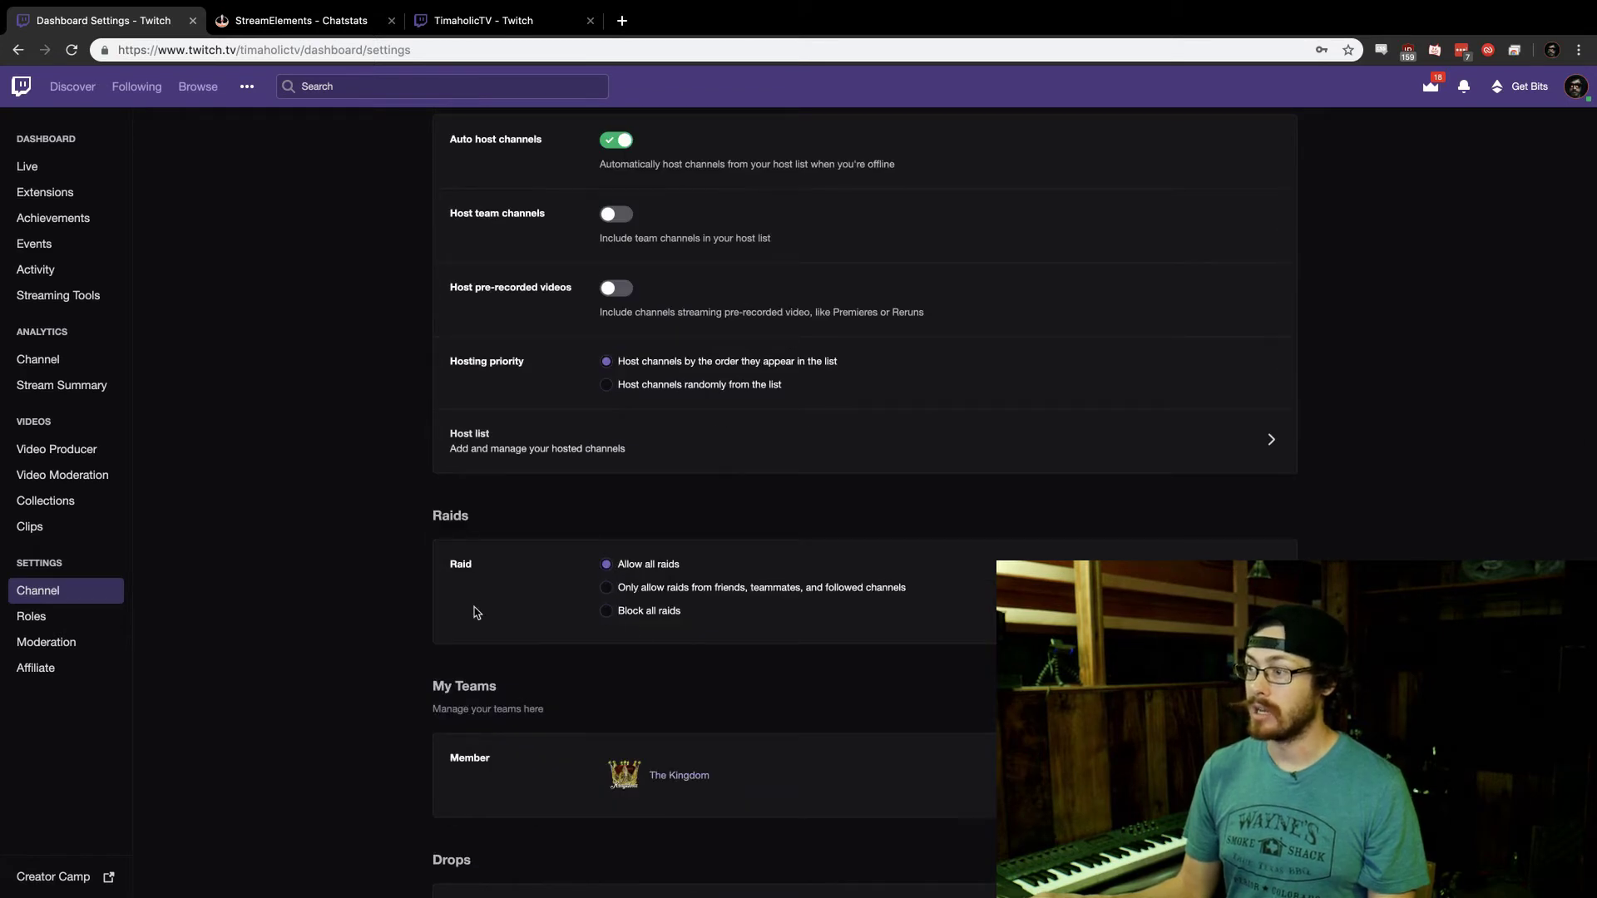
scroll(477, 613, "down", 2)
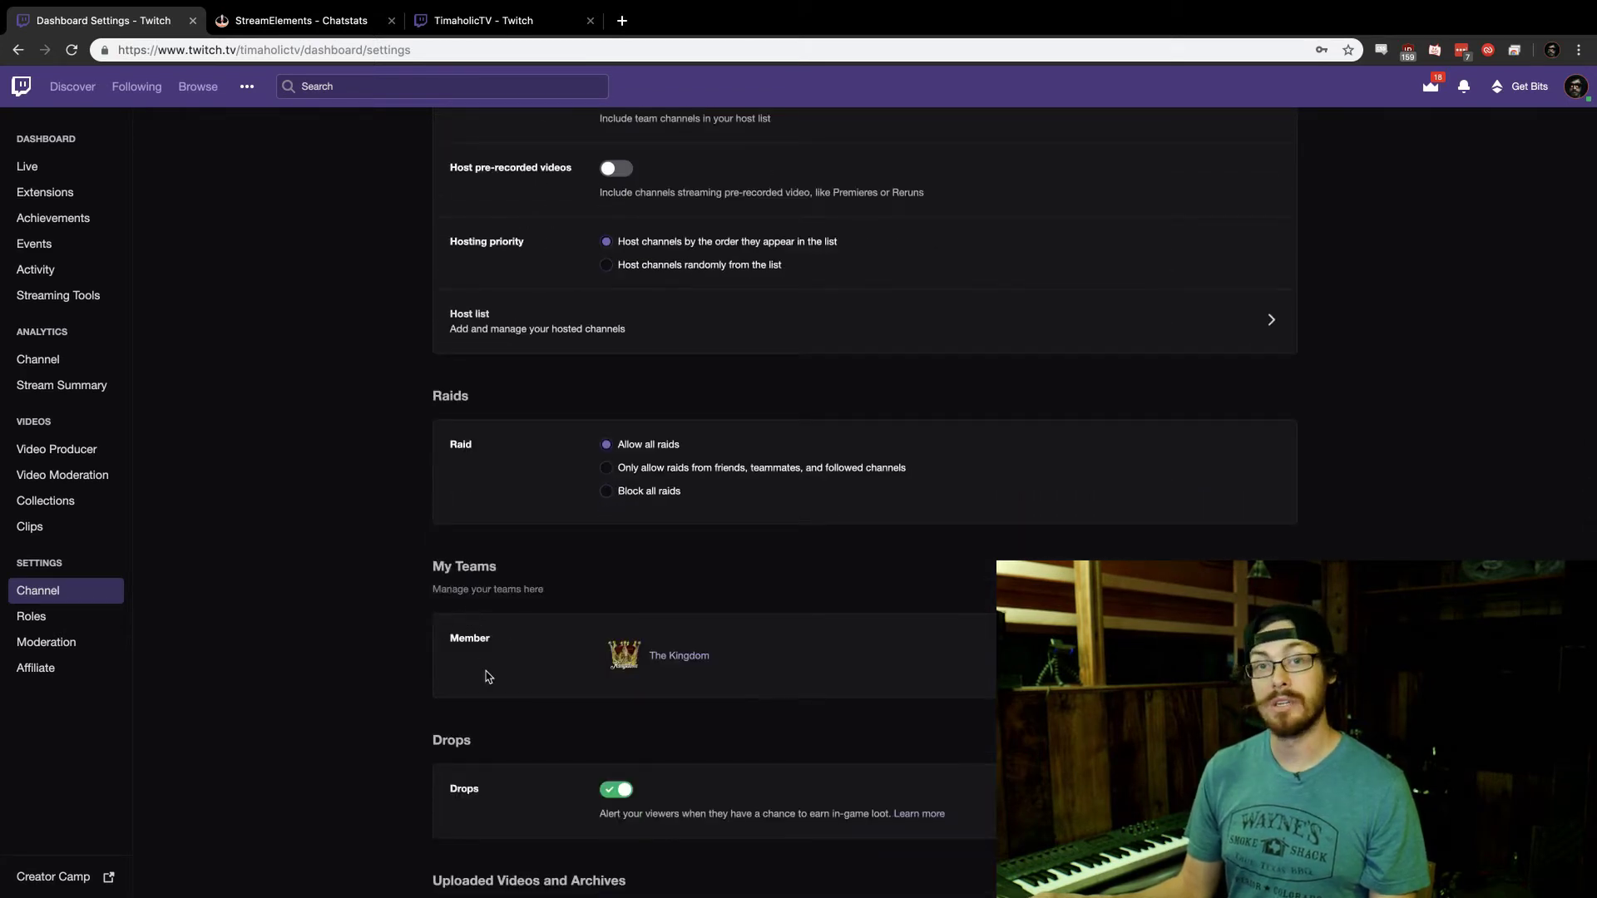
scroll(483, 628, "down", 3)
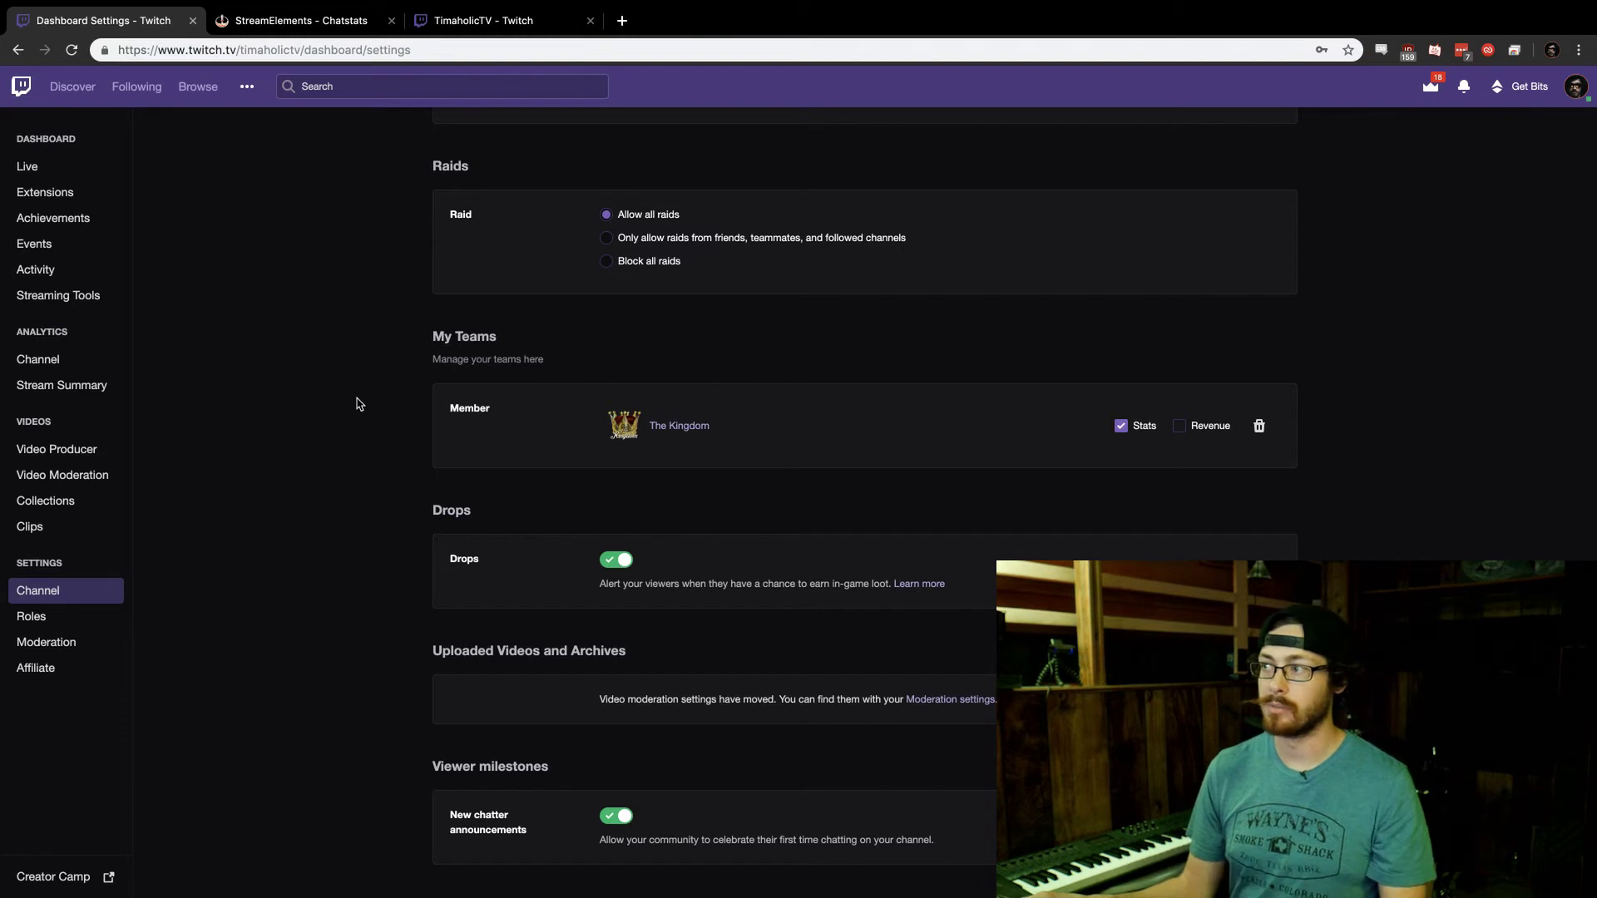
Step: Open the channel roles and start a new role entry for the8bitdrummer
left_click(63, 627)
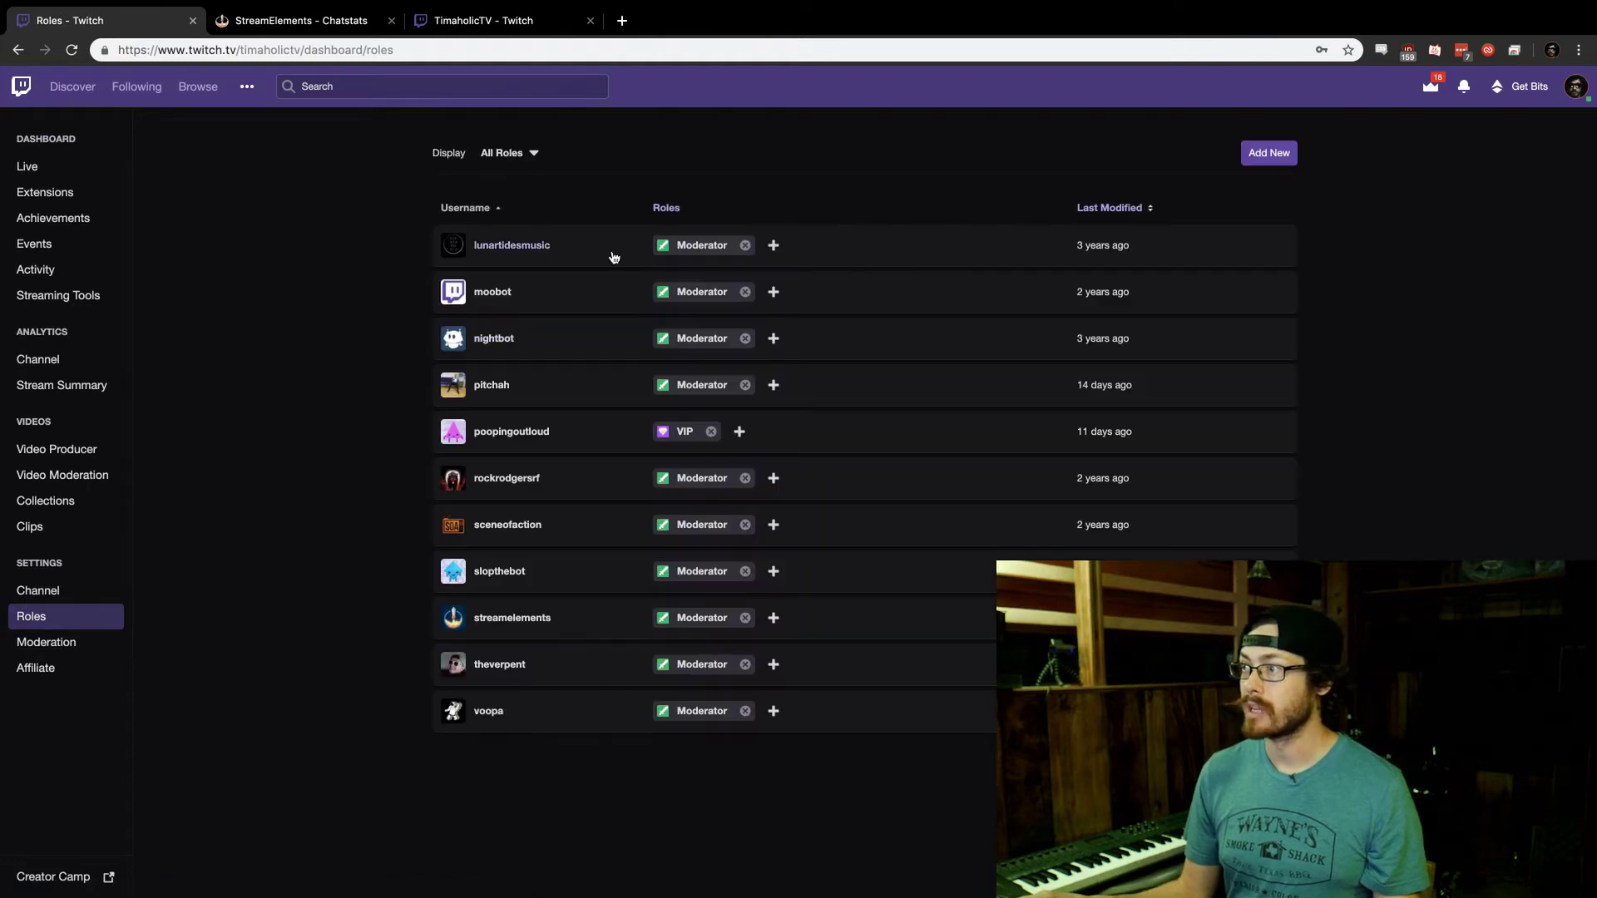
left_click(1281, 158)
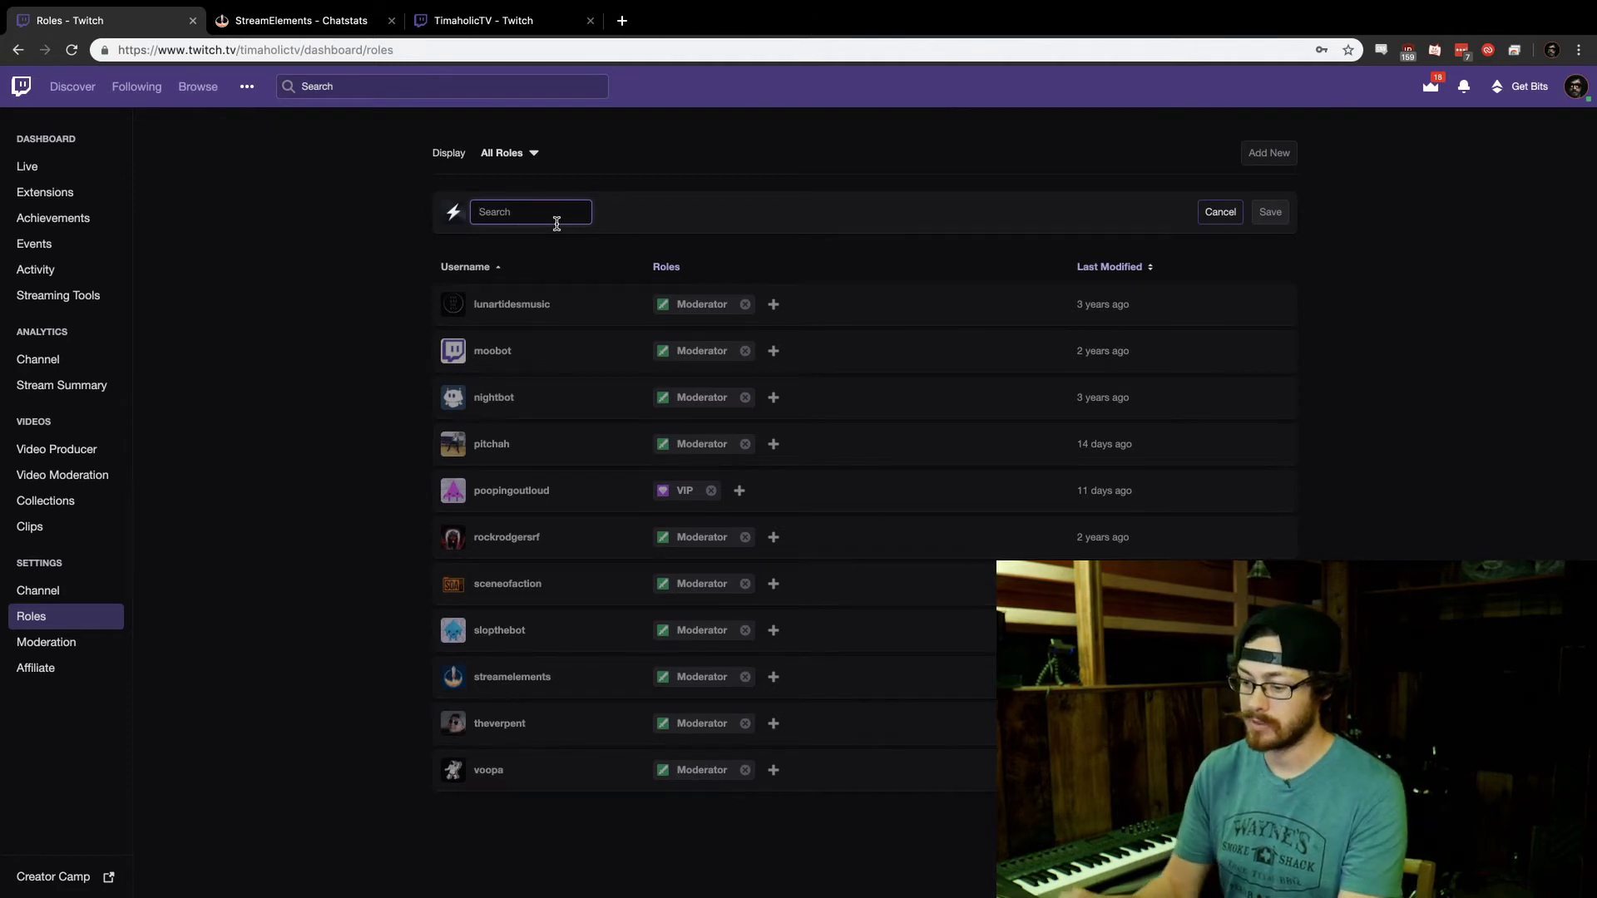
type("the8")
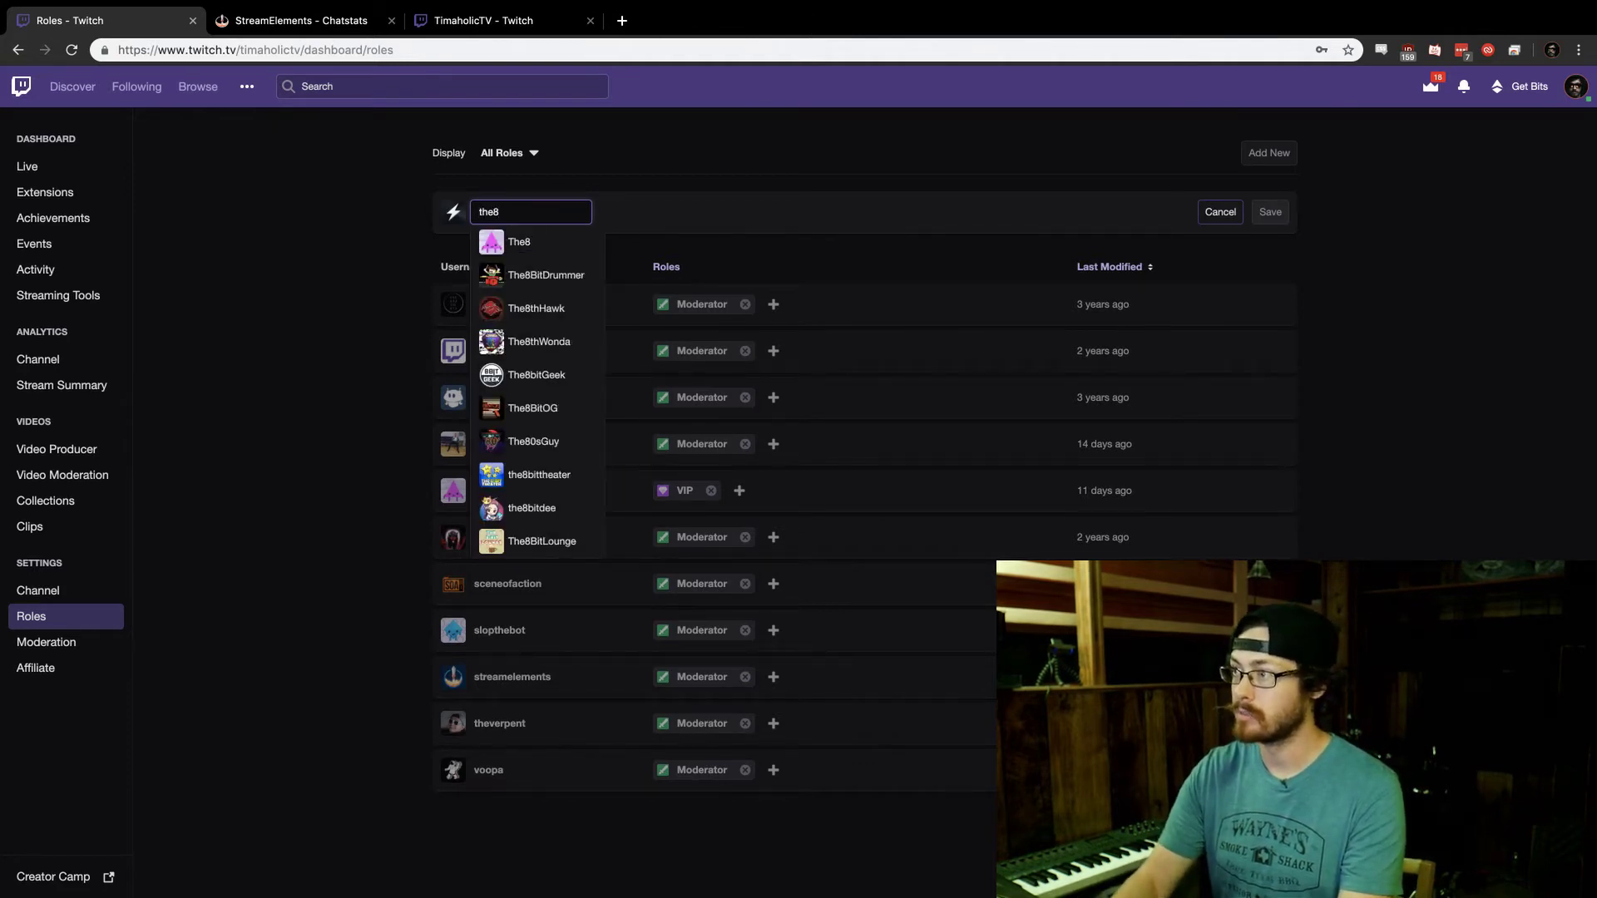
left_click(538, 275)
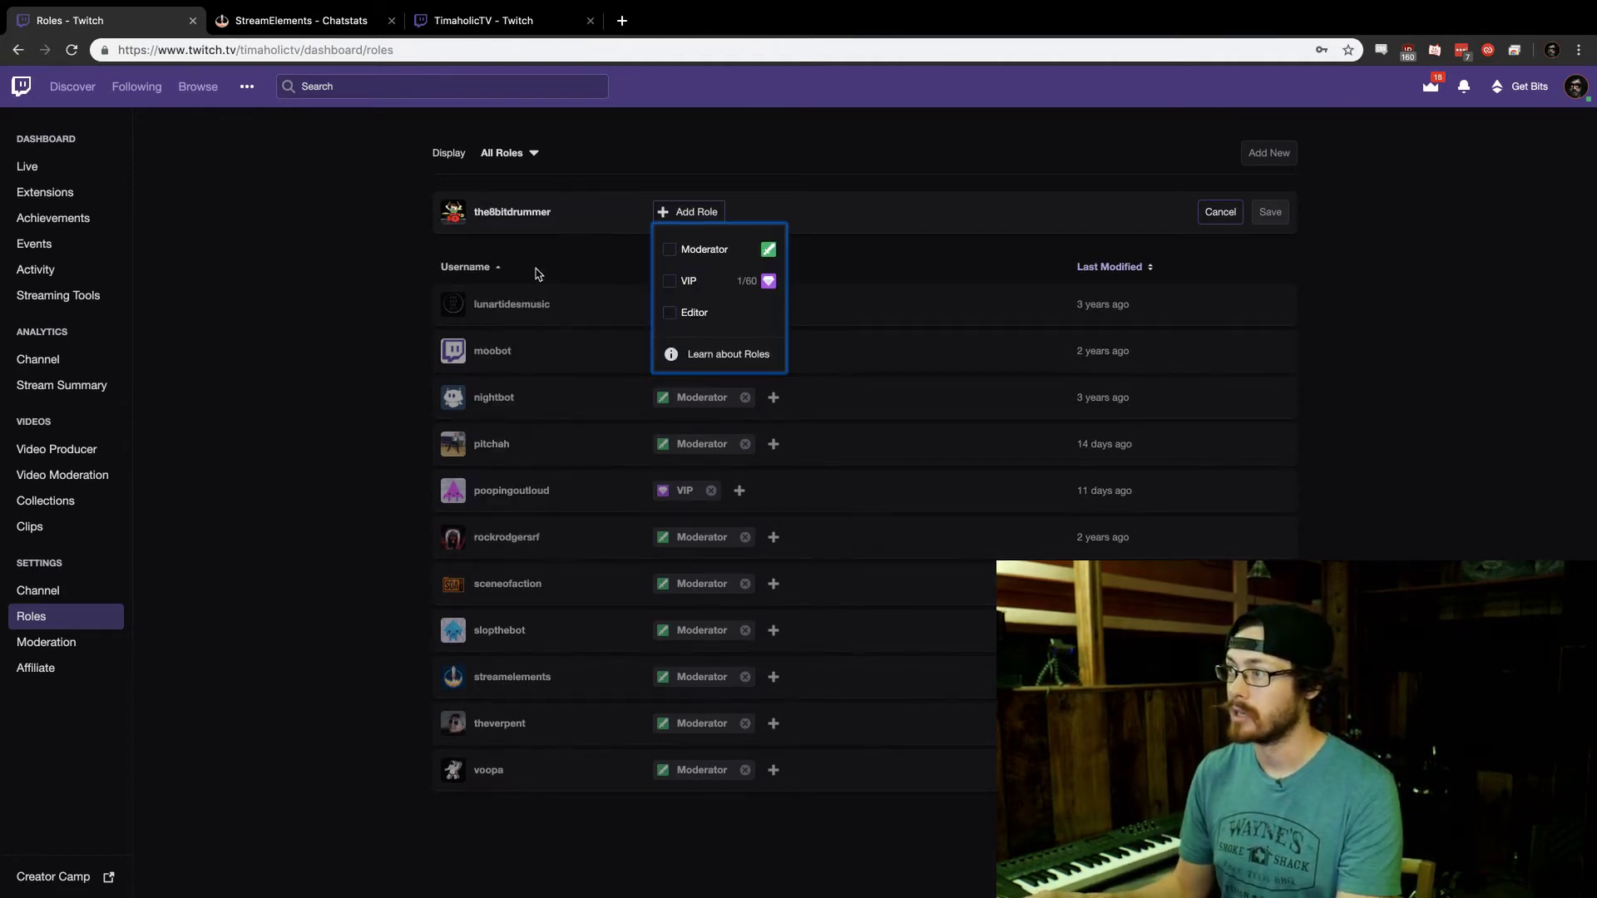
Step: Try out the Moderator and VIP roles on the new entry, then clear both
left_click(670, 250)
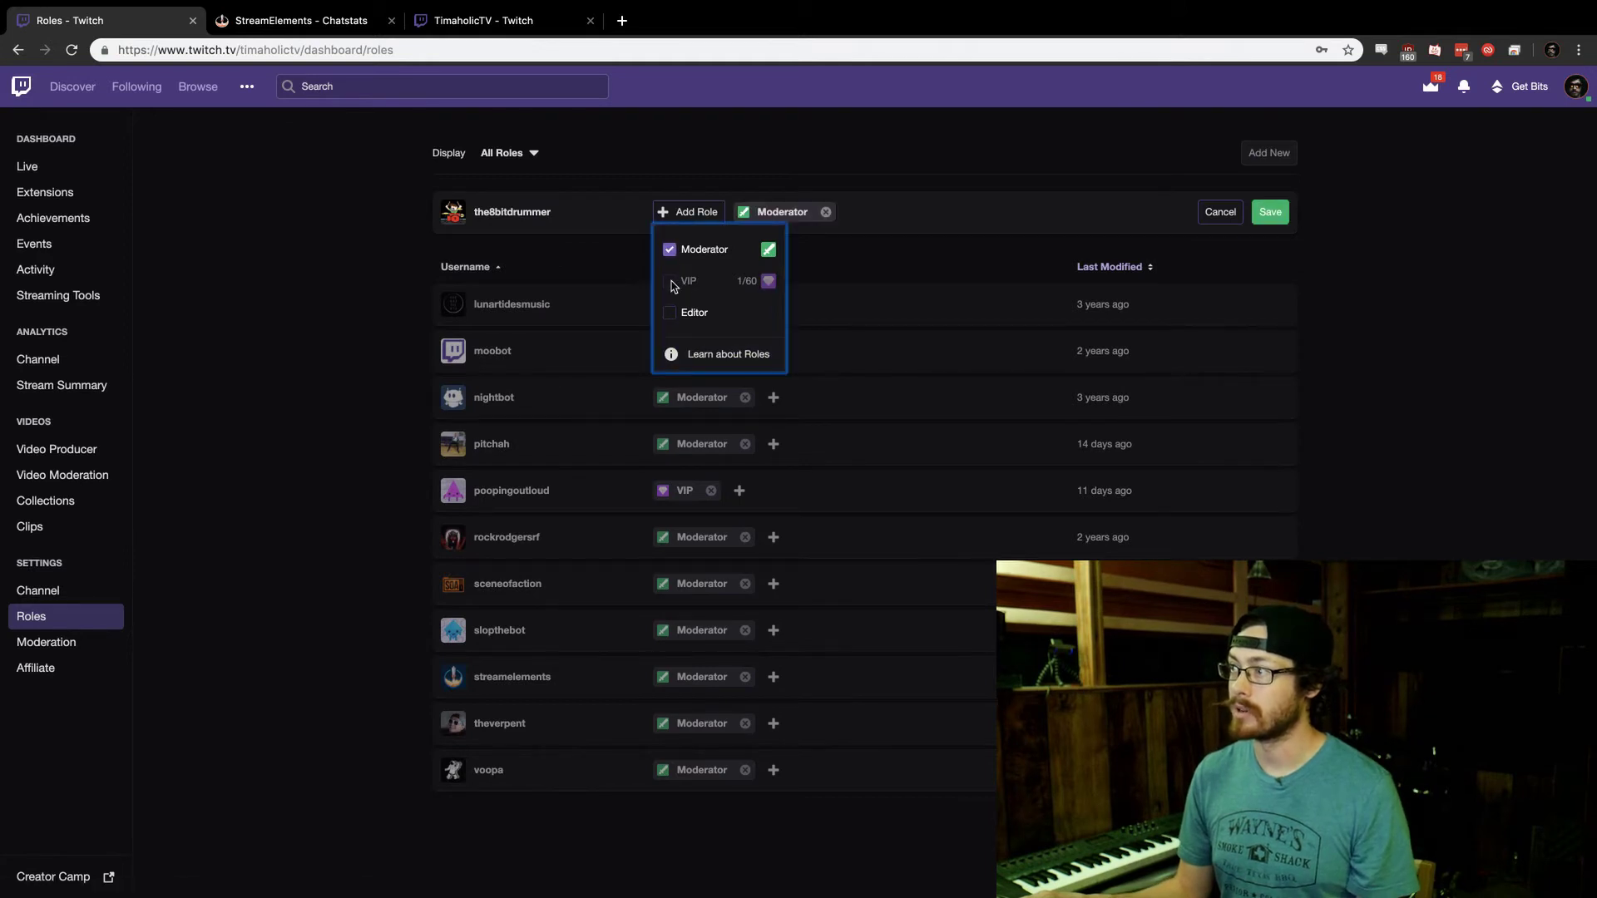
left_click(671, 249)
left_click(670, 281)
left_click(672, 282)
left_click(670, 249)
left_click(671, 250)
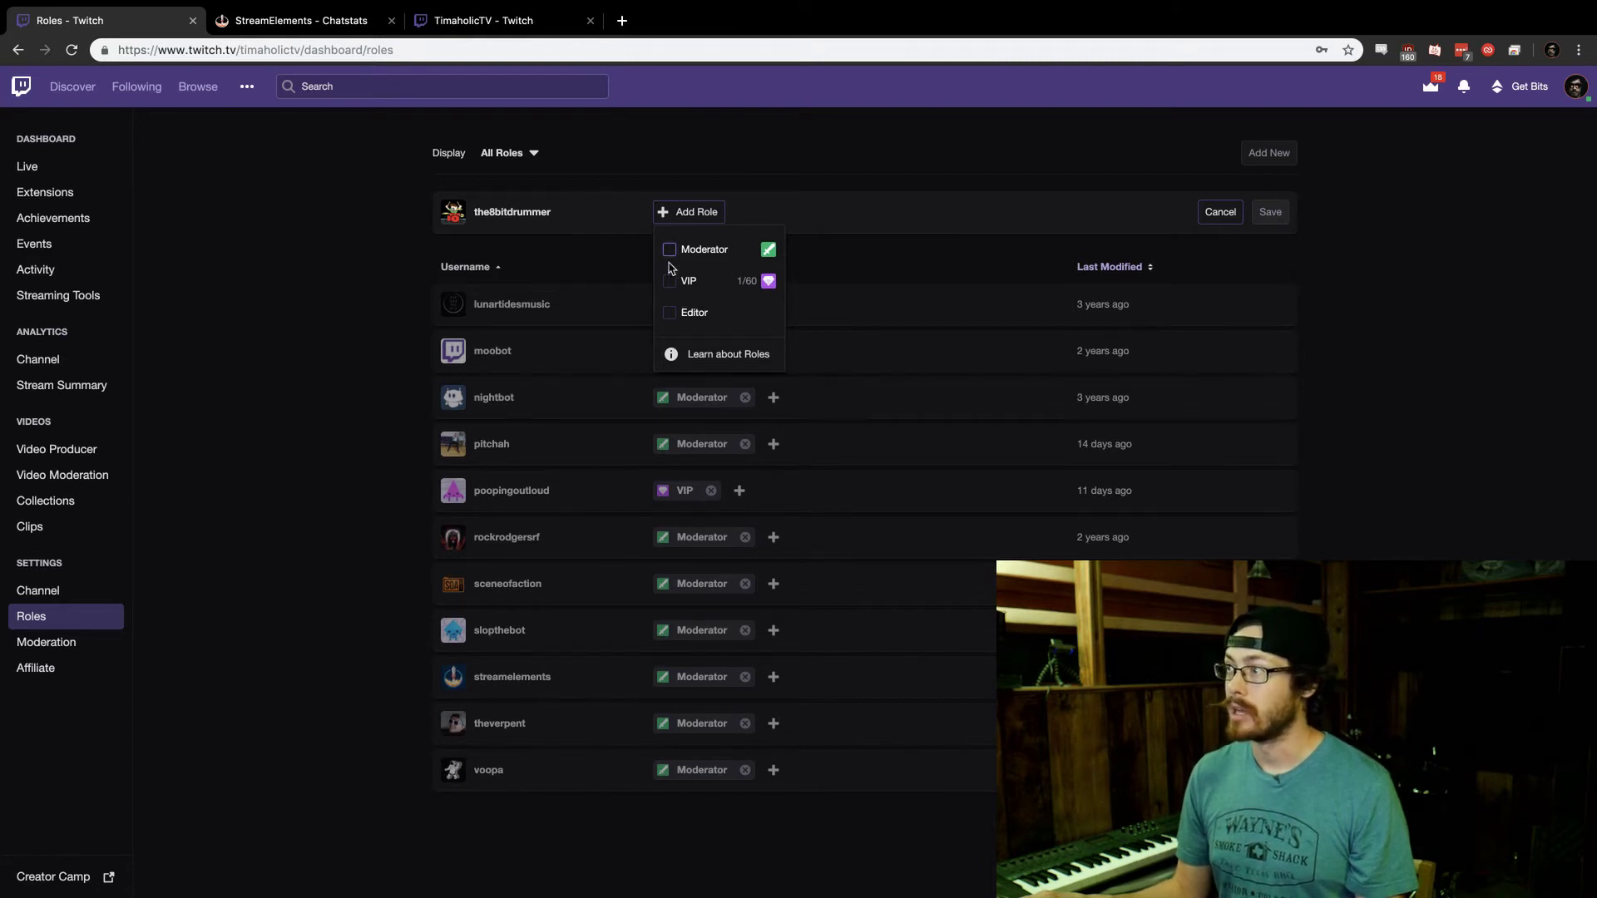
Step: Read the help article's descriptions of the Editor, Moderator and VIP roles, and return to the Roles page
left_click(680, 356)
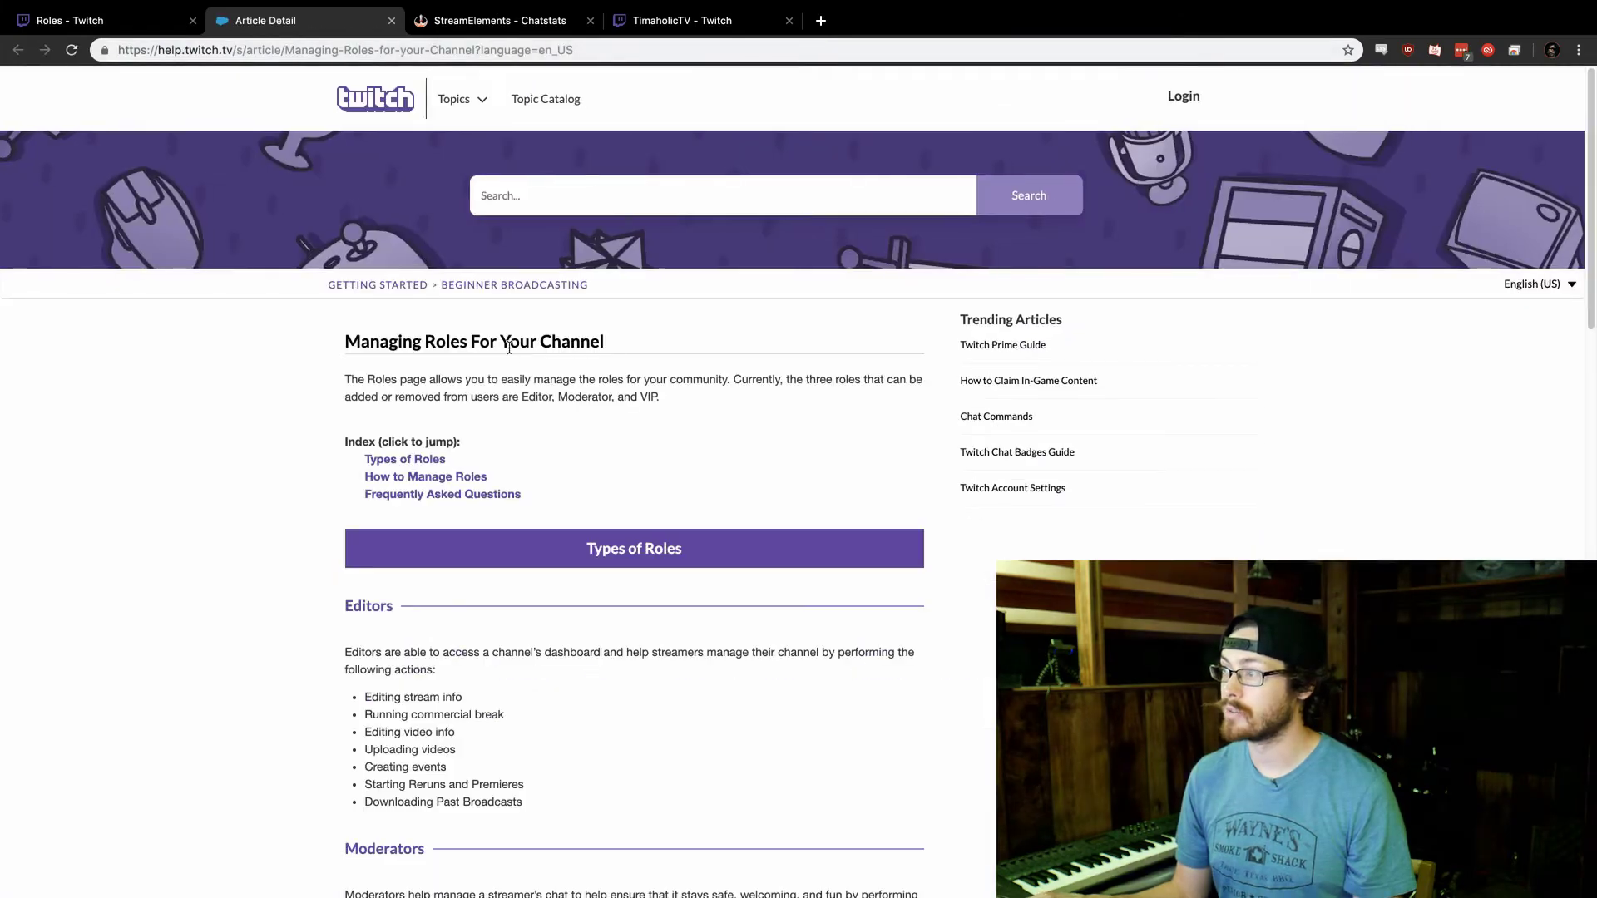
scroll(516, 356, "down", 5)
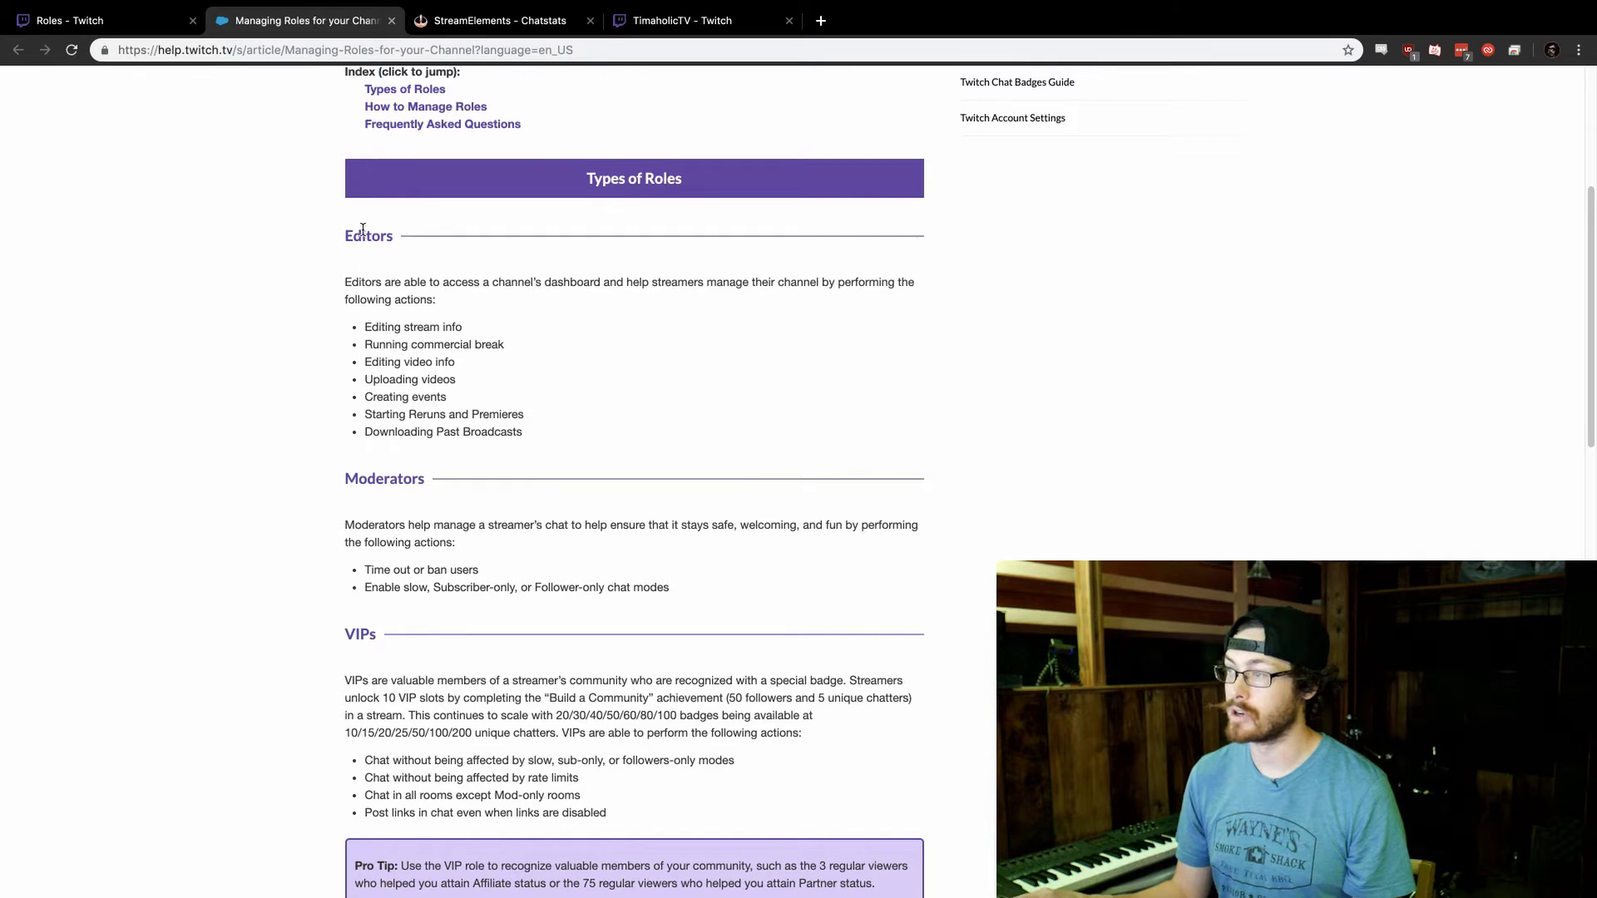
left_click(146, 23)
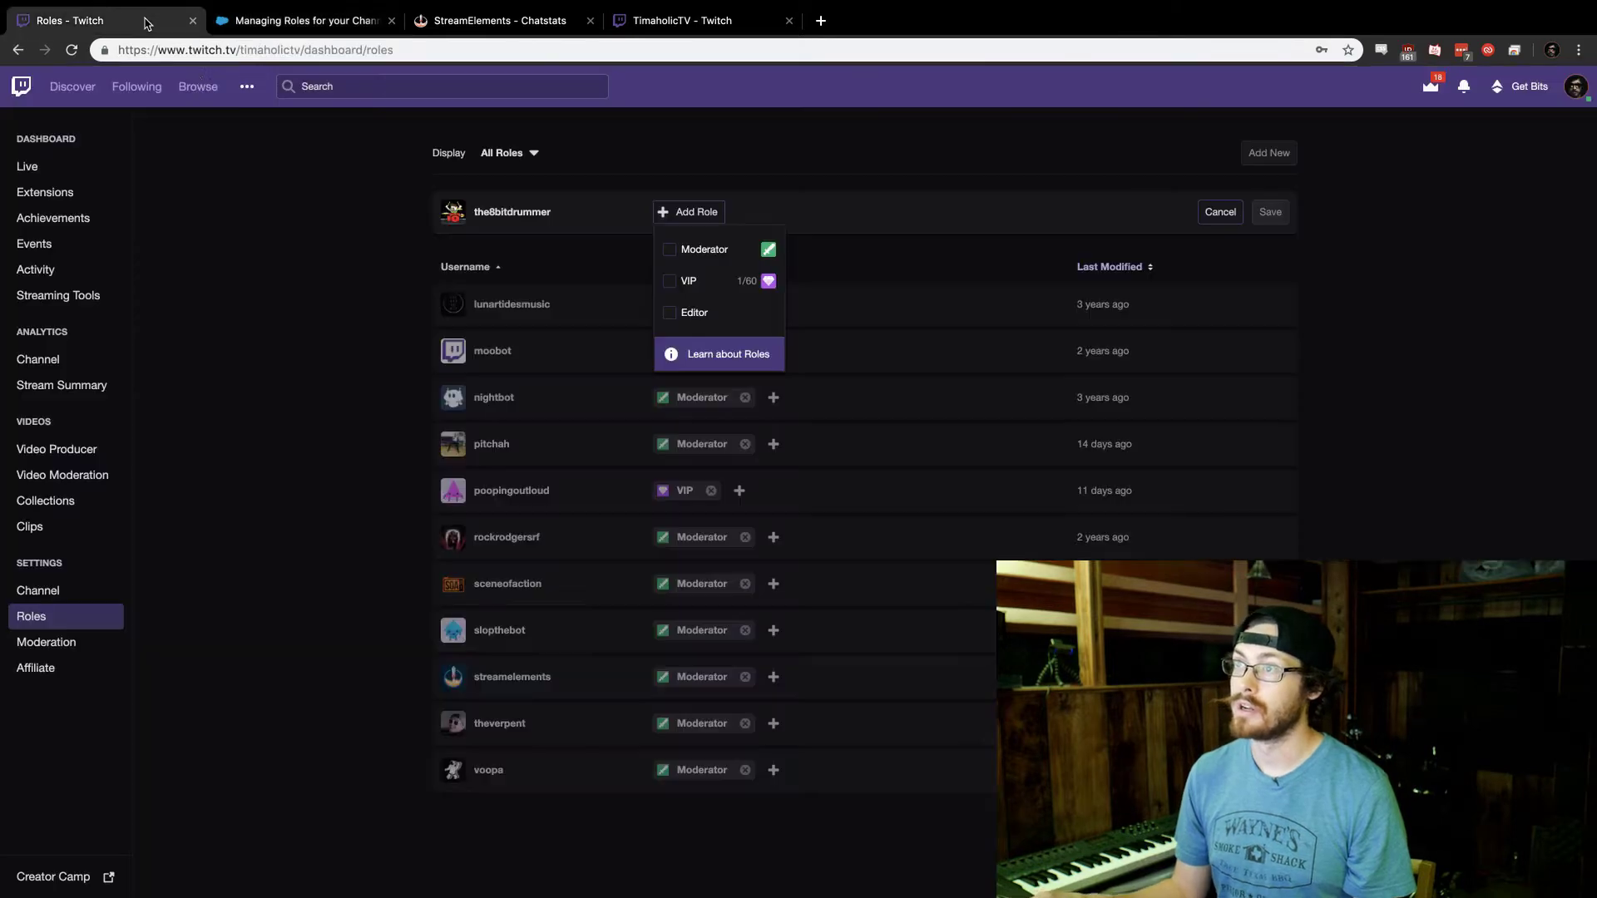
Step: Cancel the new role entry for the8bitdrummer
left_click(617, 211)
left_click(393, 276)
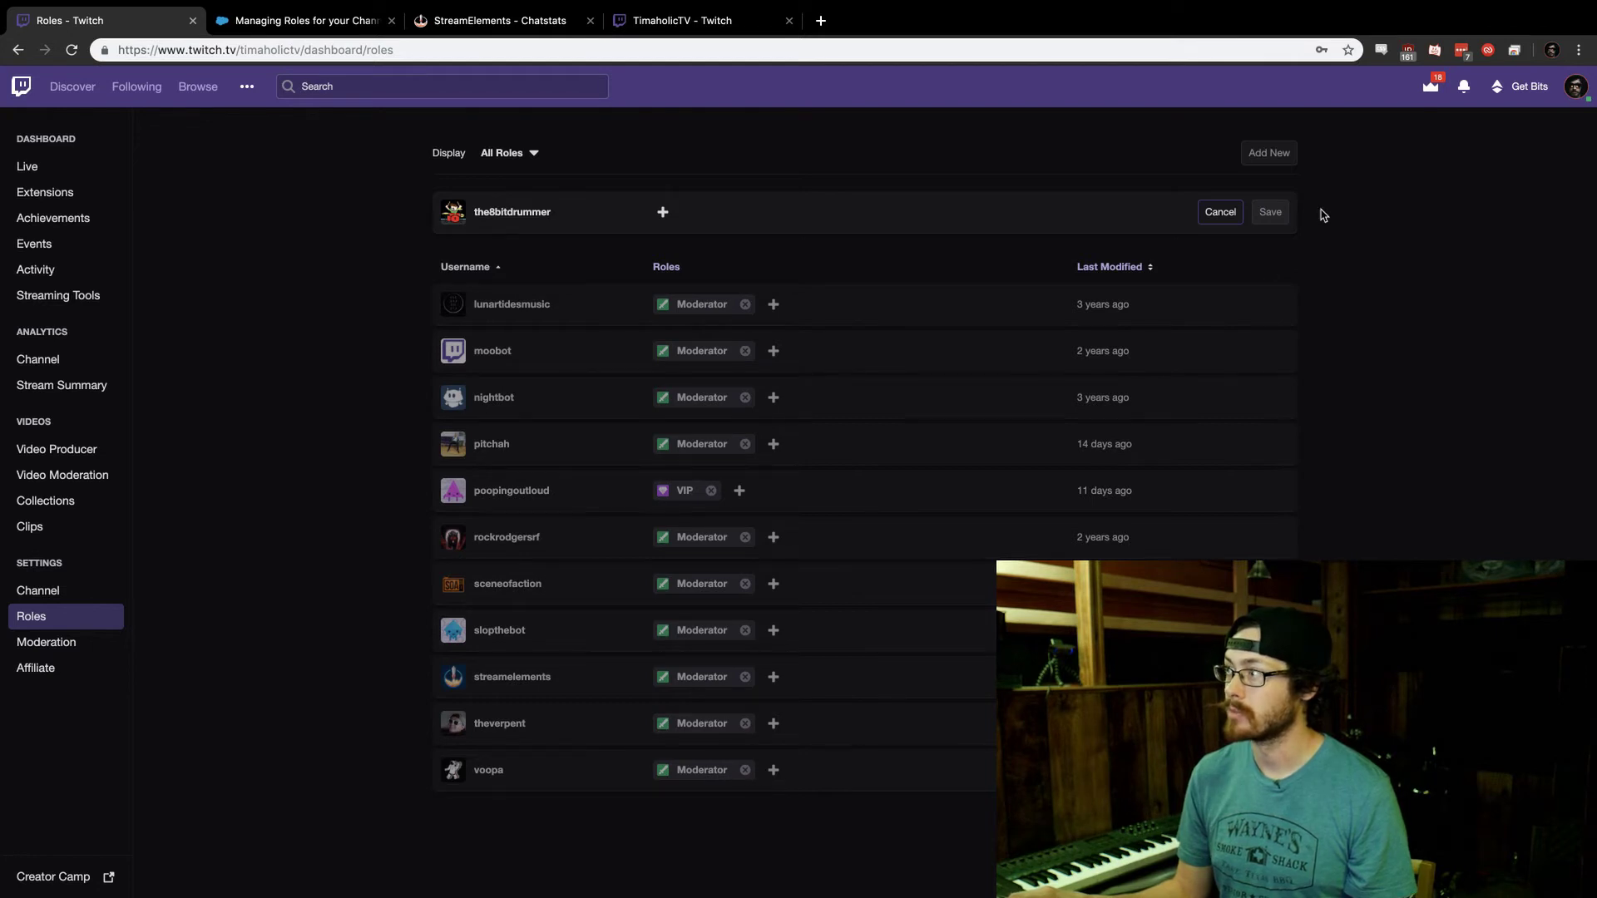
left_click(1234, 212)
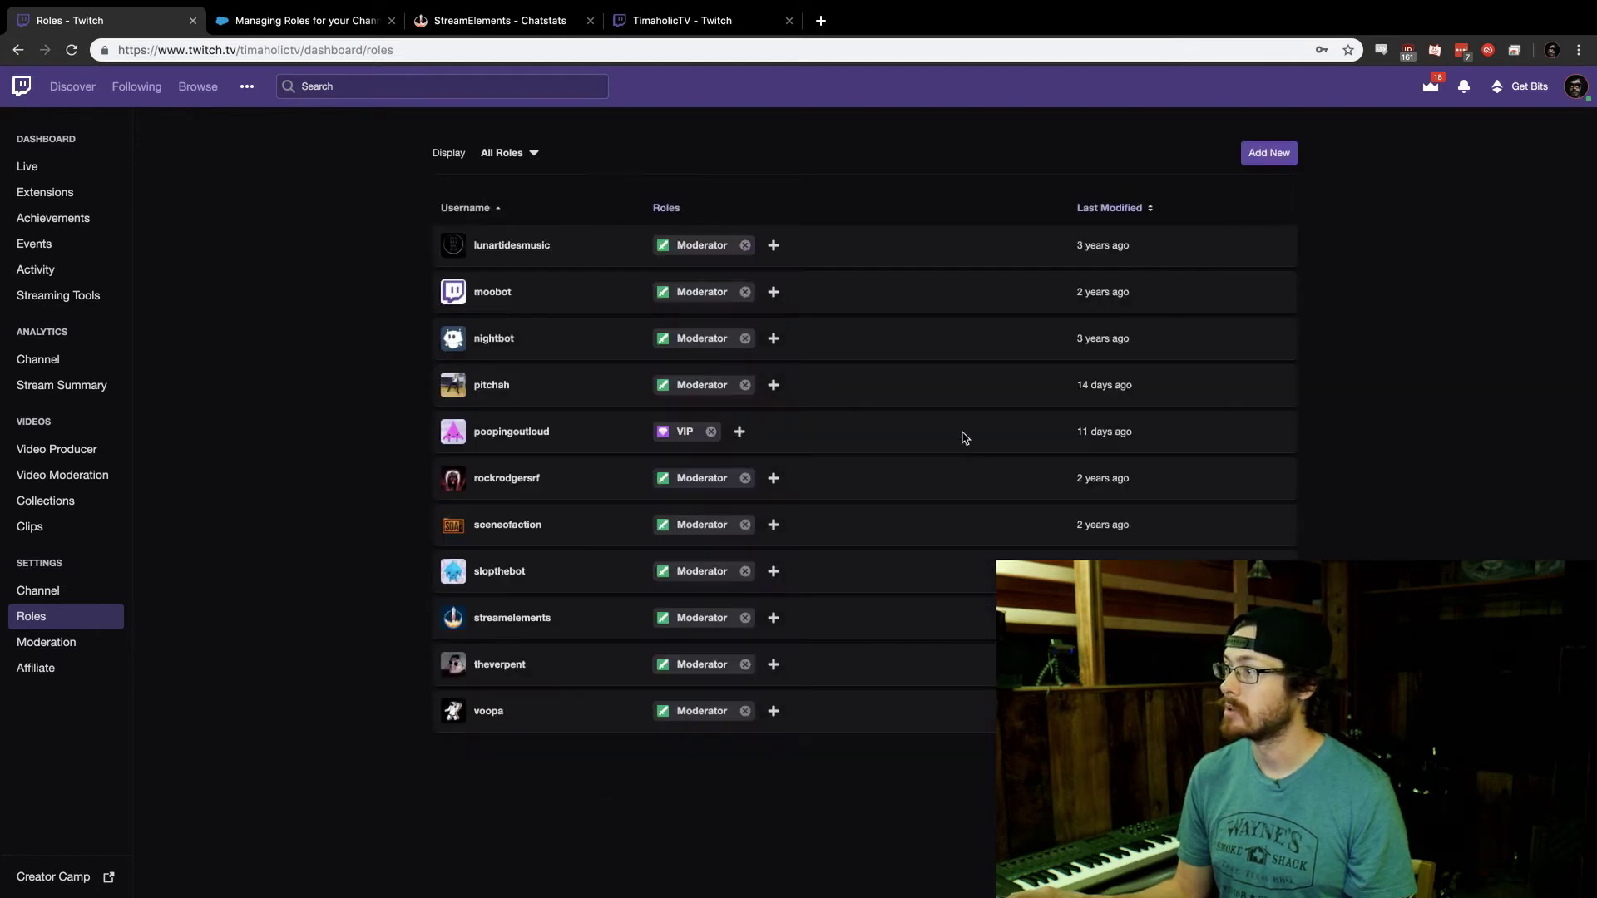
Step: Remove the Moderator role from voopa, and assign that user both the Editor and Moderator roles
left_click(745, 711)
left_click(670, 713)
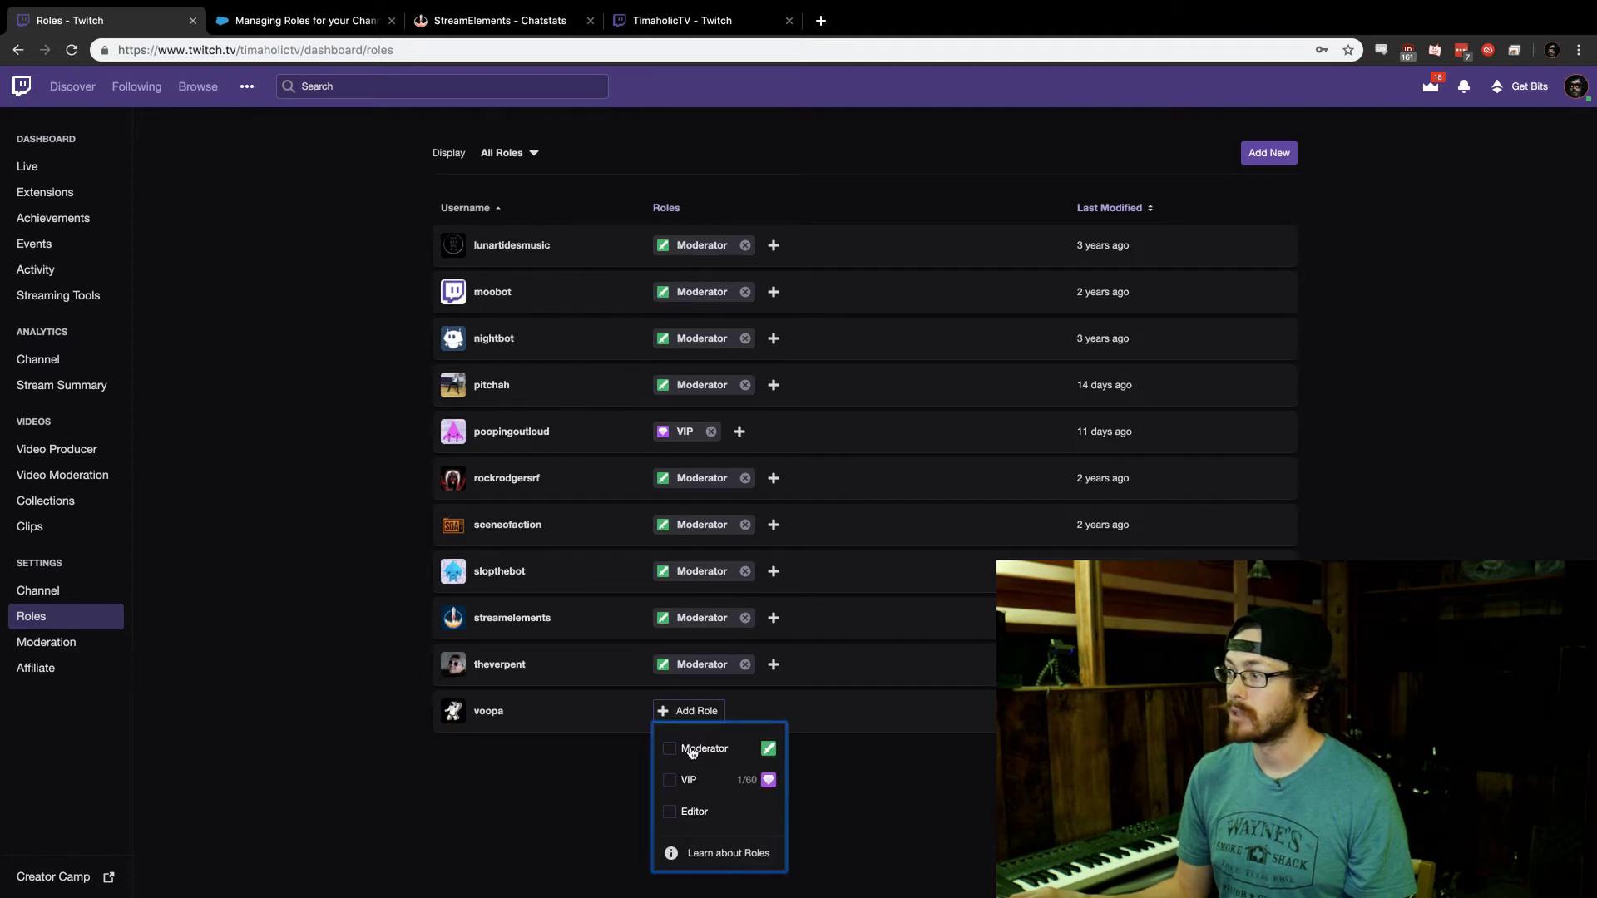
left_click(684, 812)
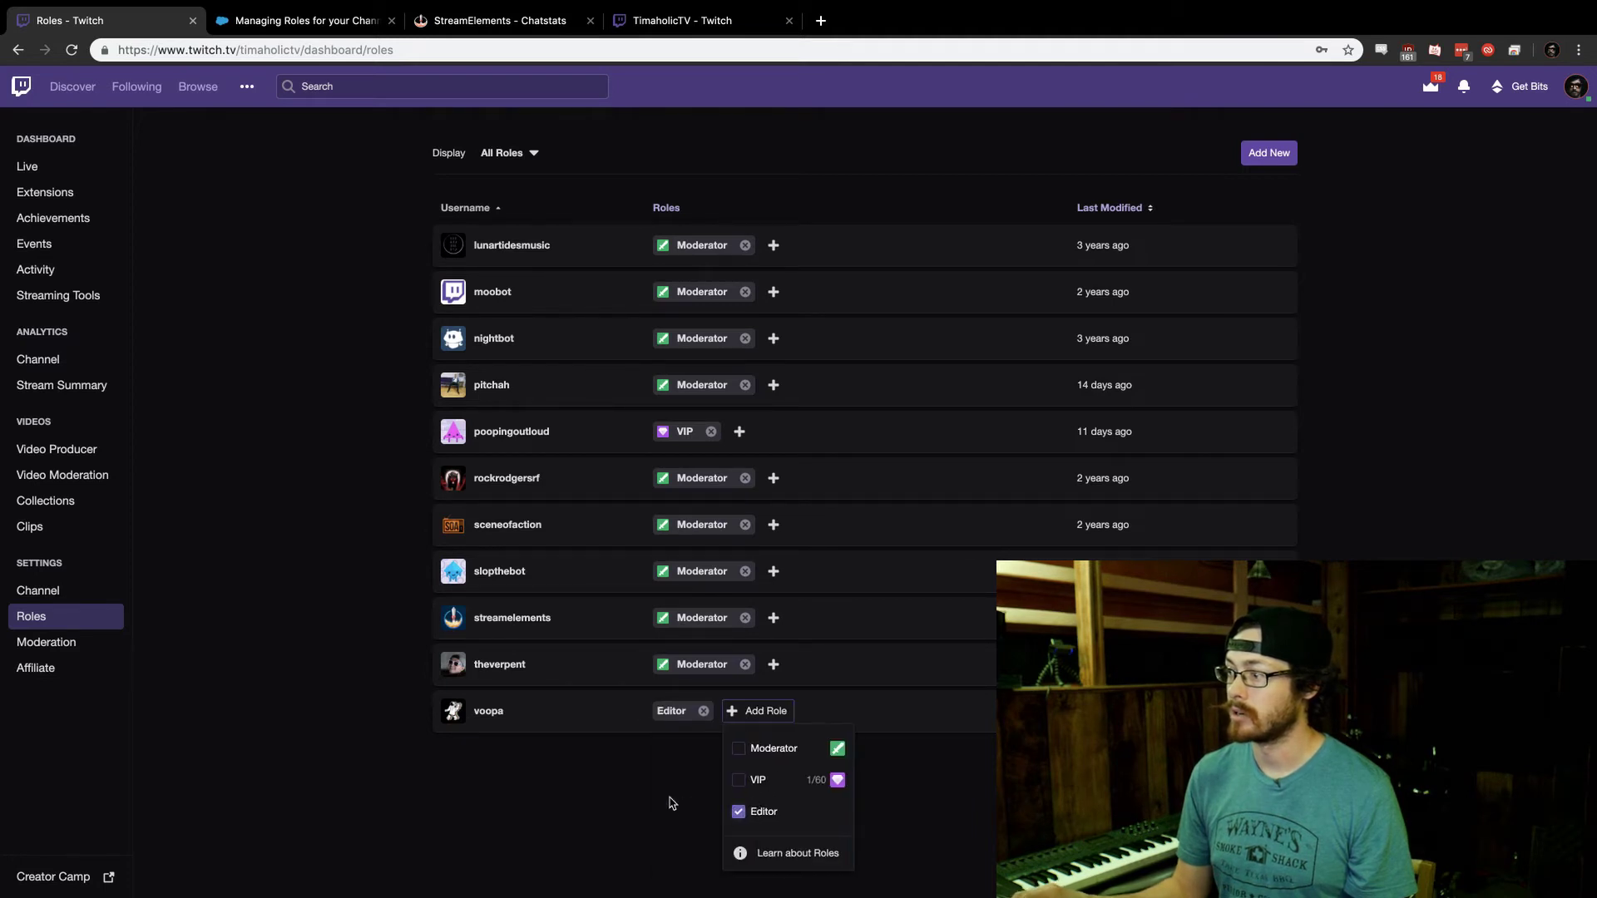
left_click(741, 750)
left_click(726, 787)
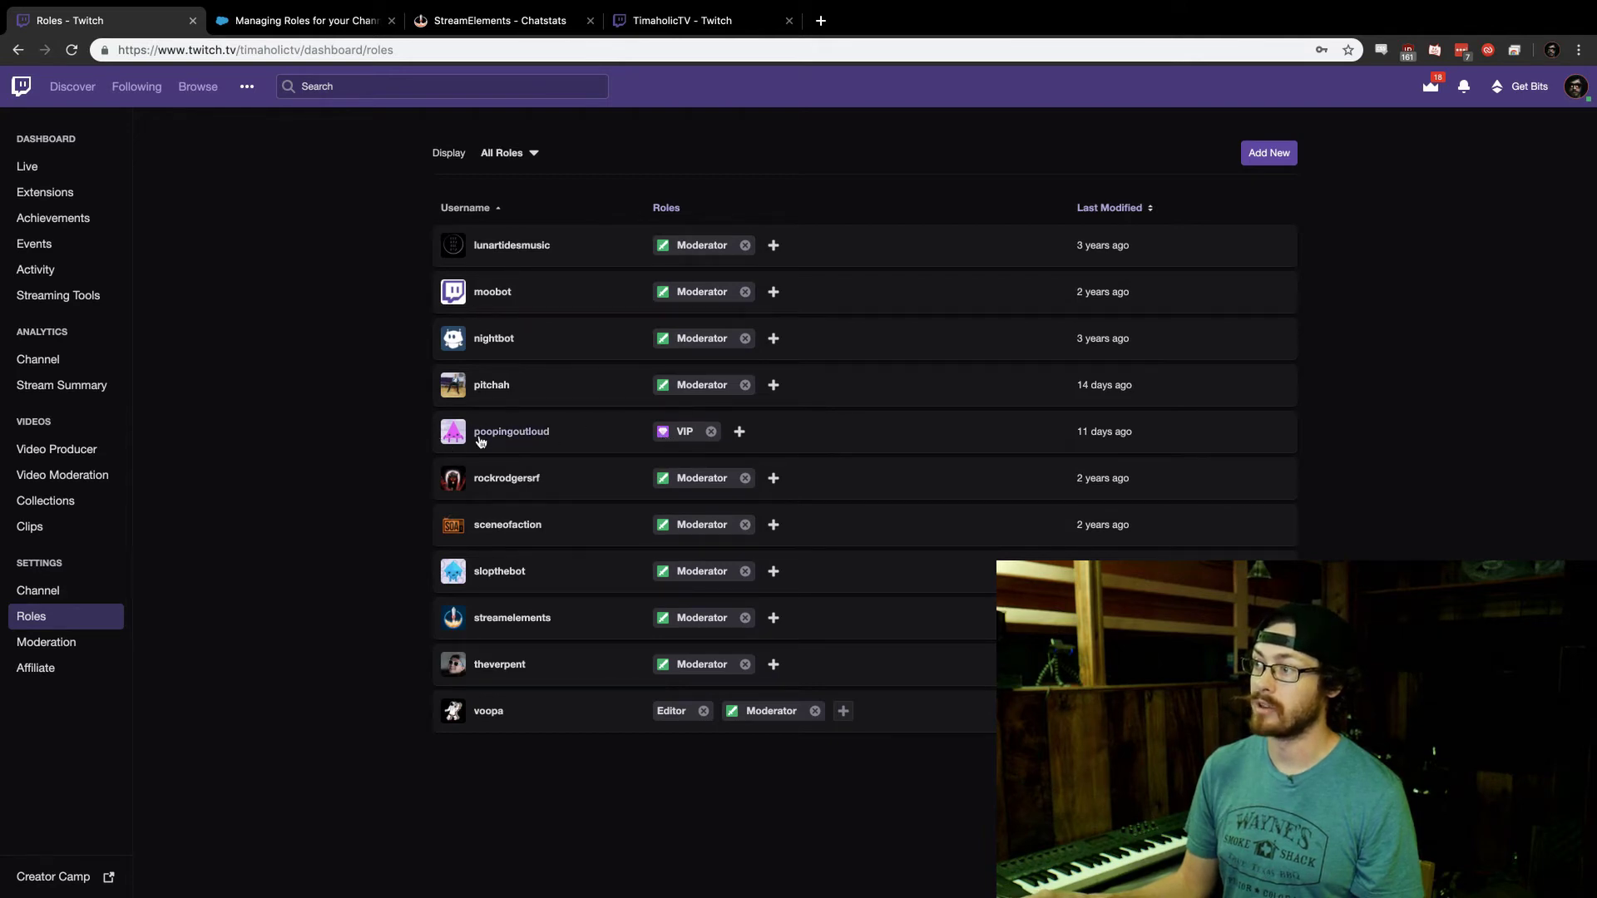
Step: Open the moderation settings, view the AutoMod rulesets, and return to the moderation overview
left_click(51, 645)
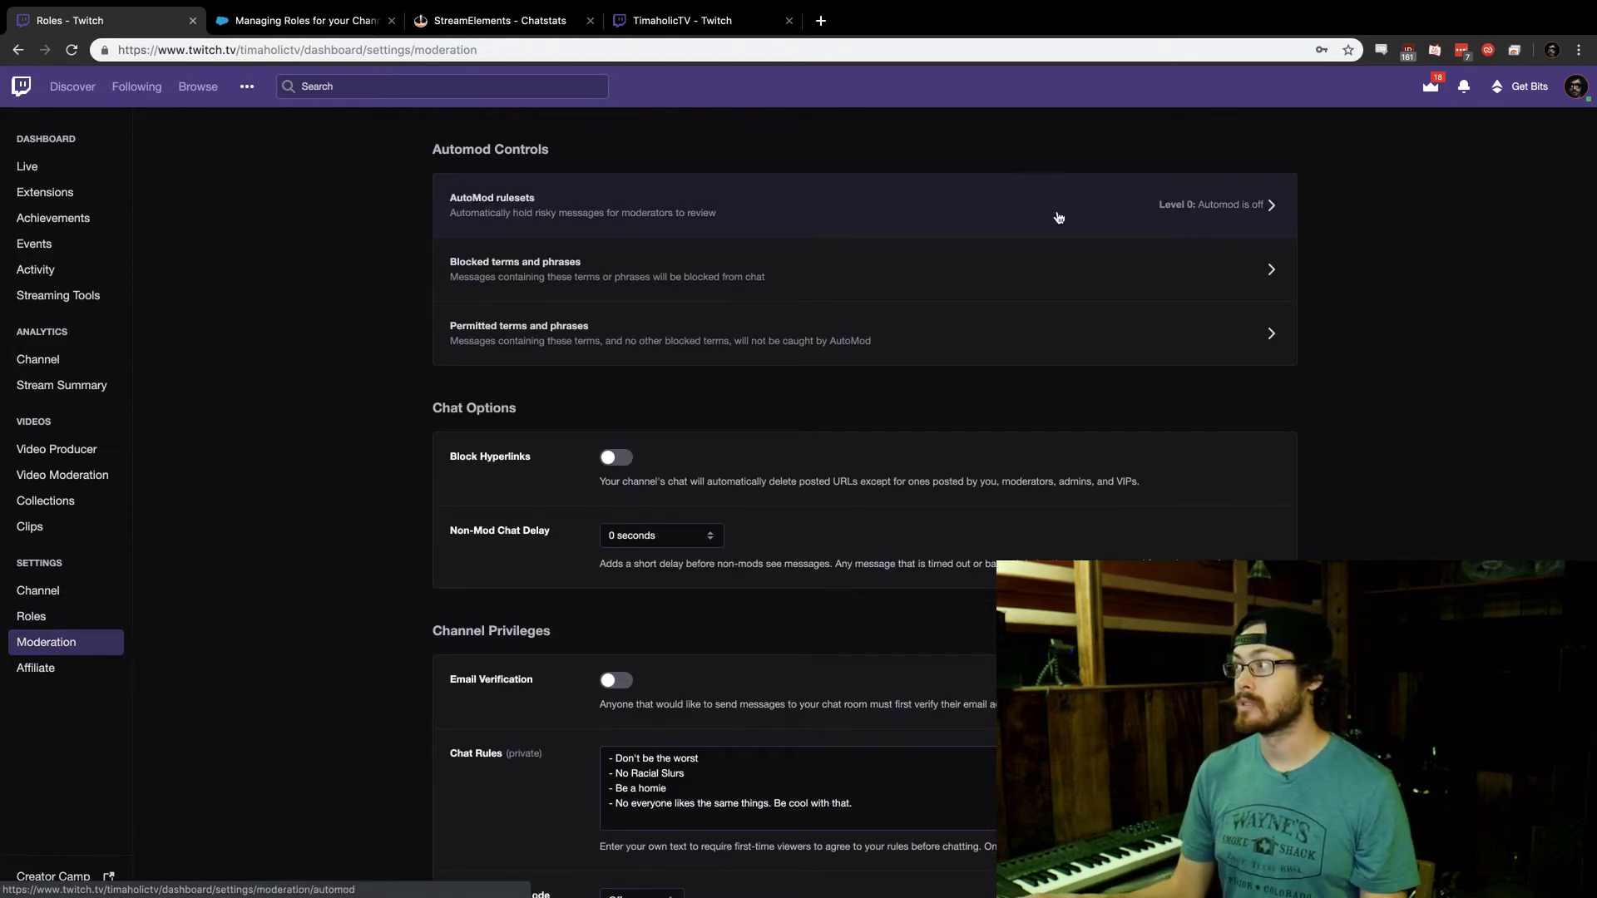
left_click(1020, 209)
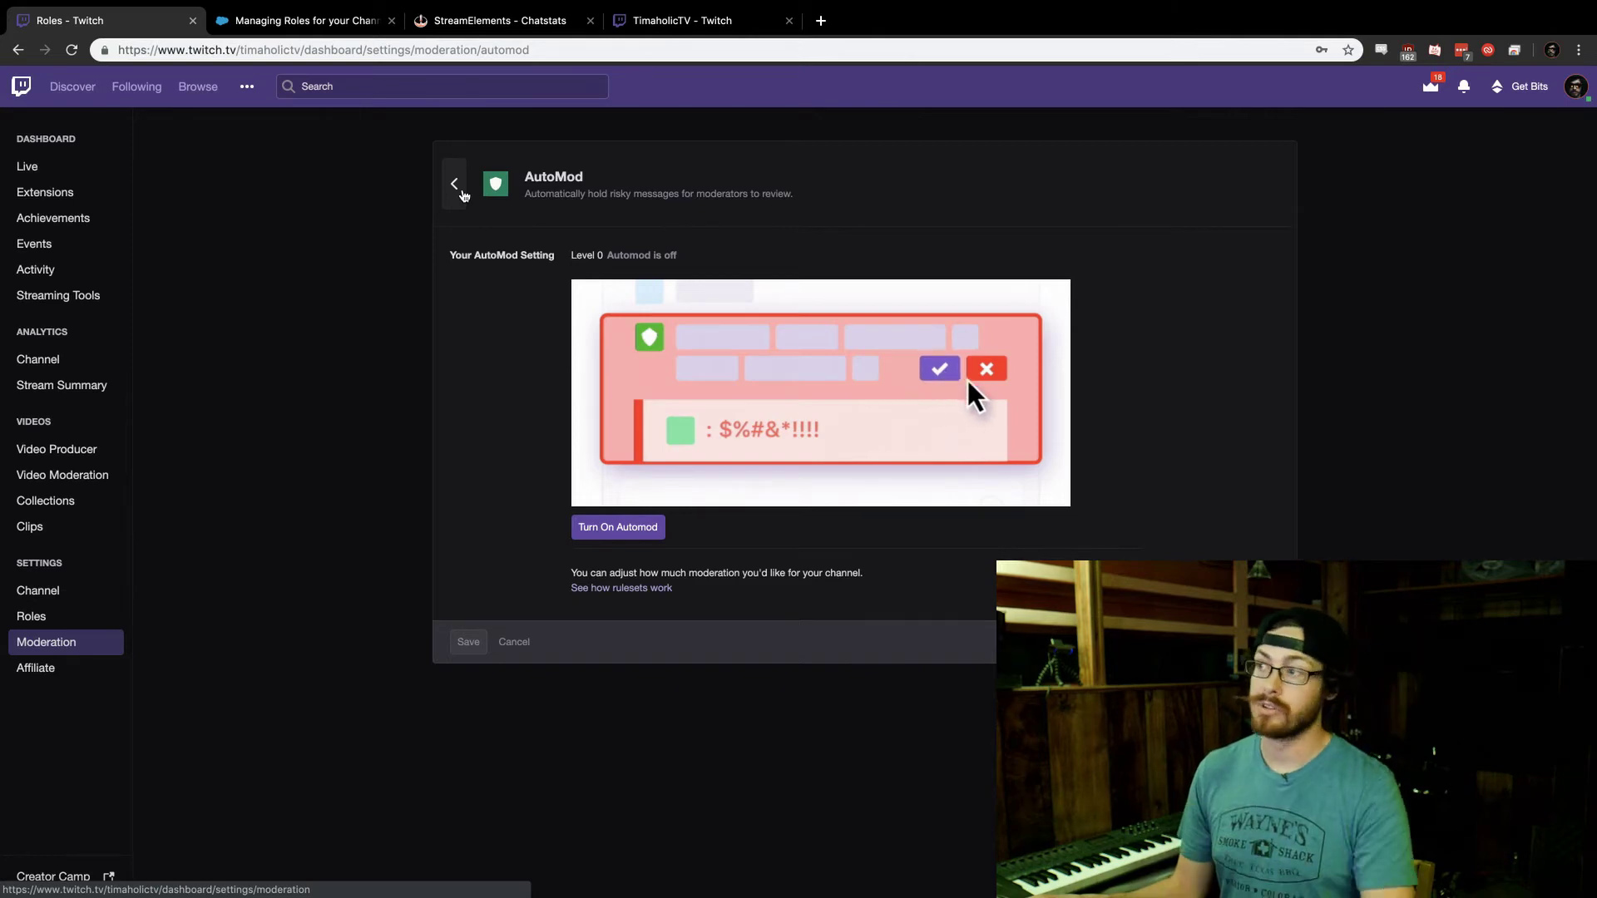
left_click(463, 197)
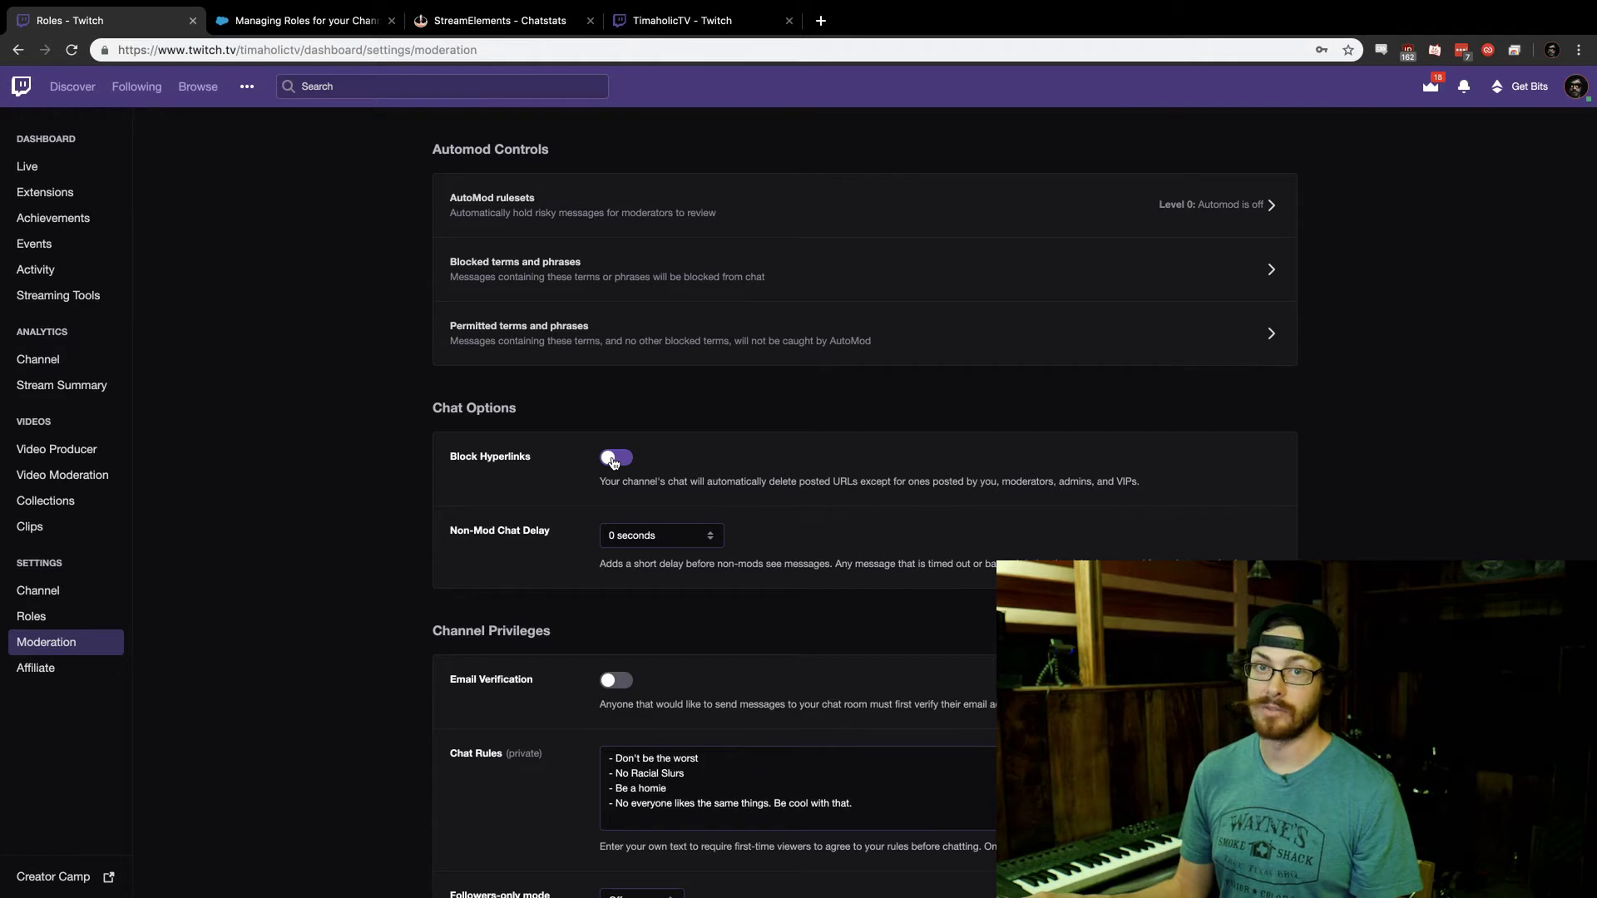
Step: Review the moderation settings for chat options, channel privileges, chat rules, followers-only mode and uploaded videos
scroll(582, 470, "down", 3)
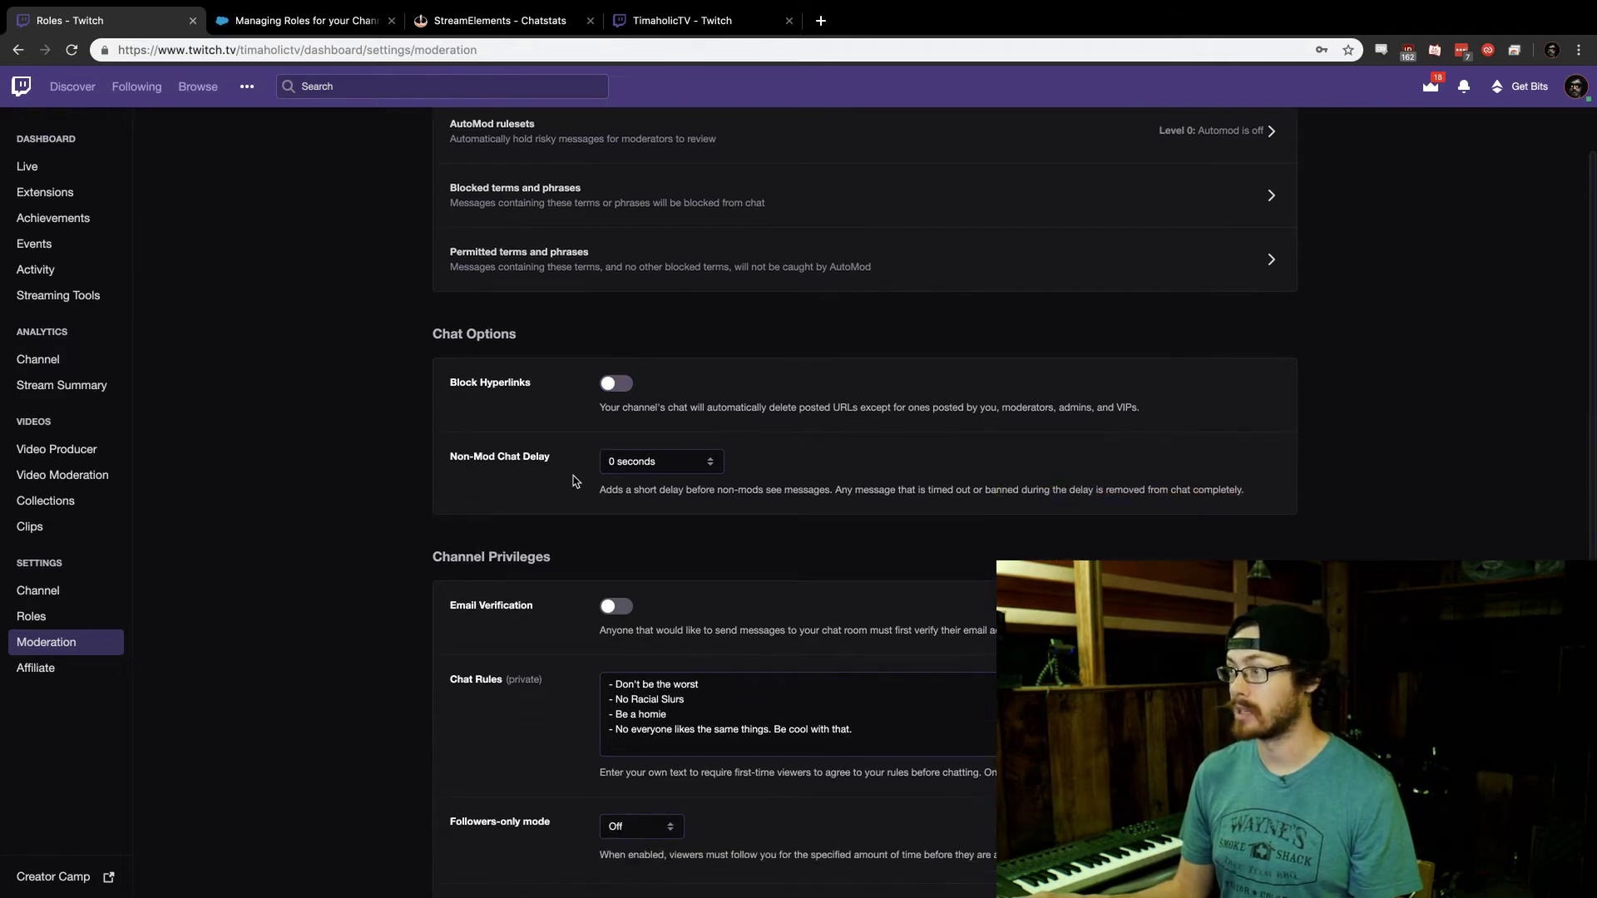
scroll(571, 480, "down", 3)
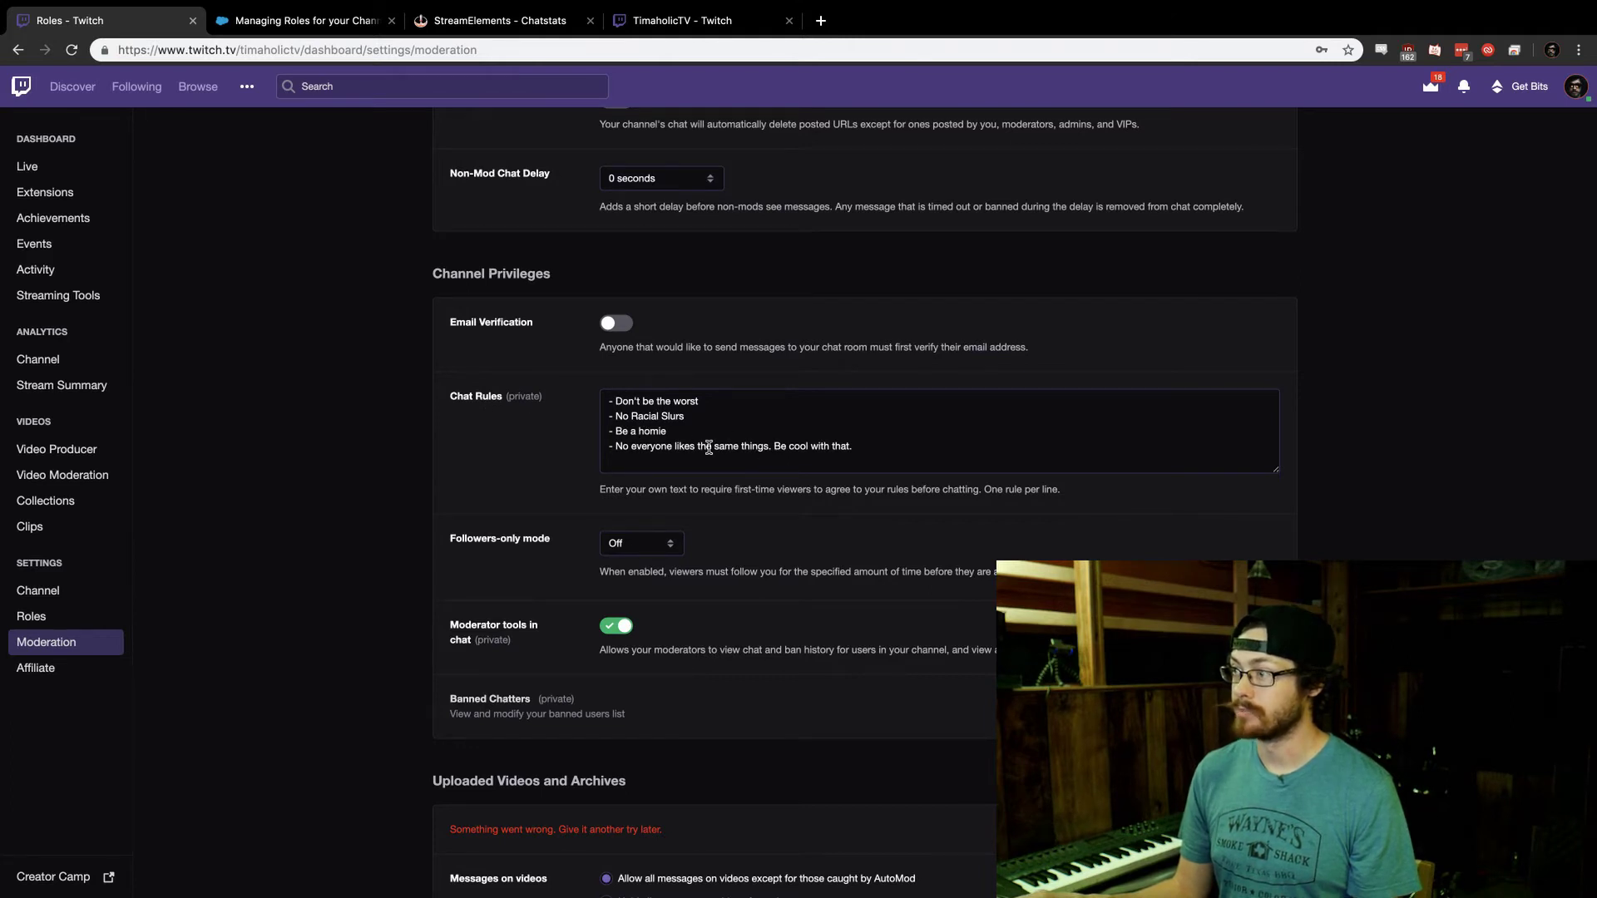
scroll(547, 491, "down", 2)
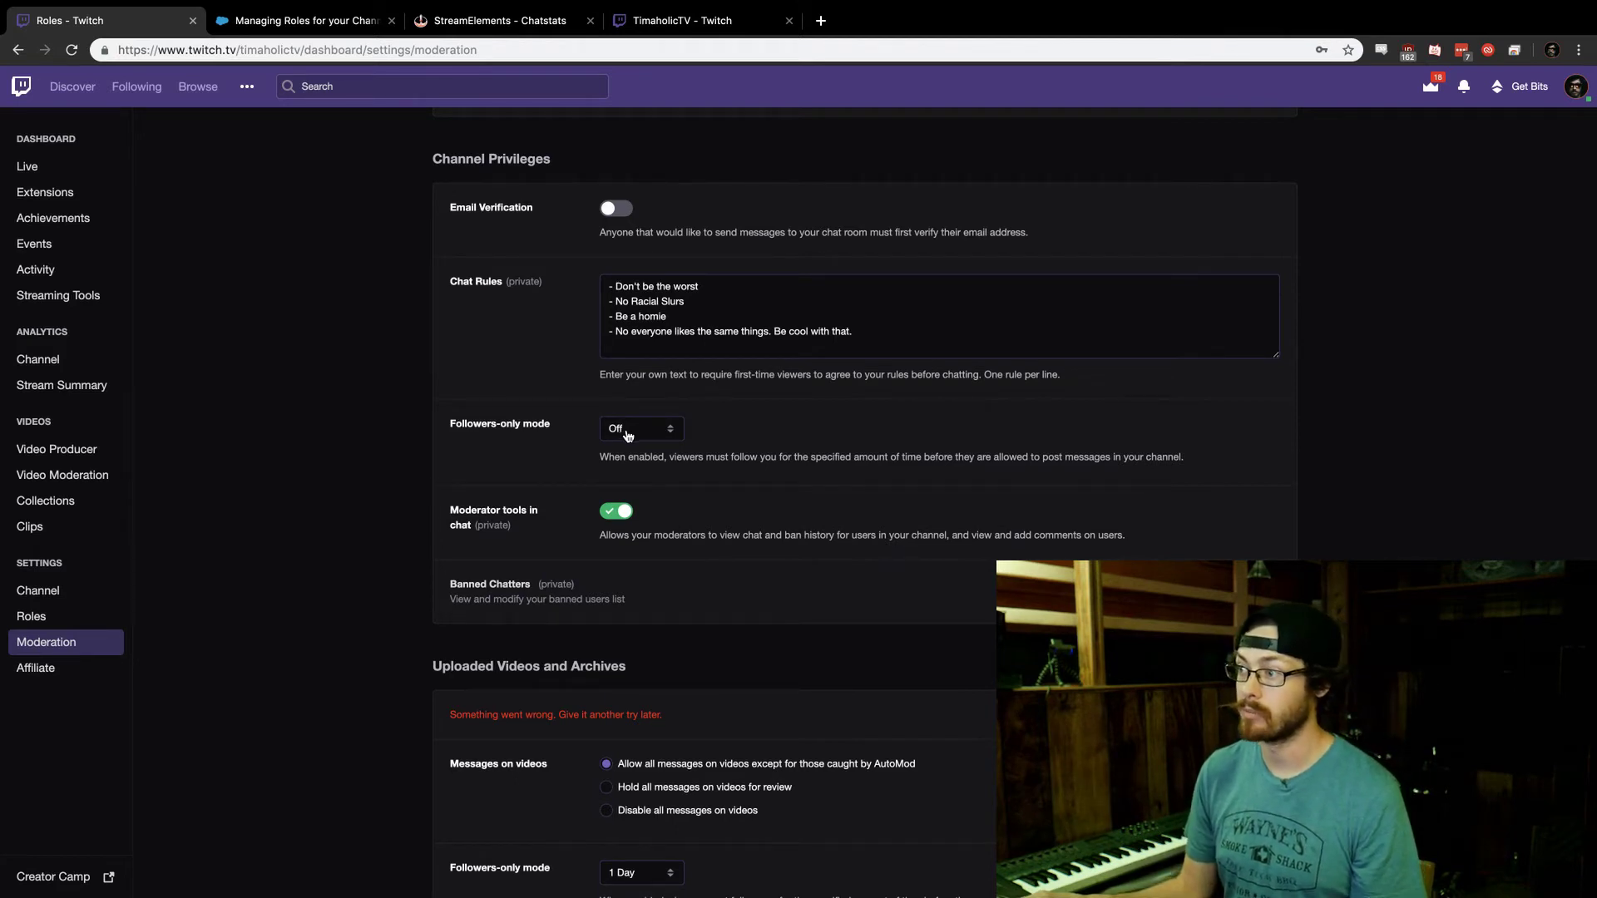
scroll(587, 458, "down", 1)
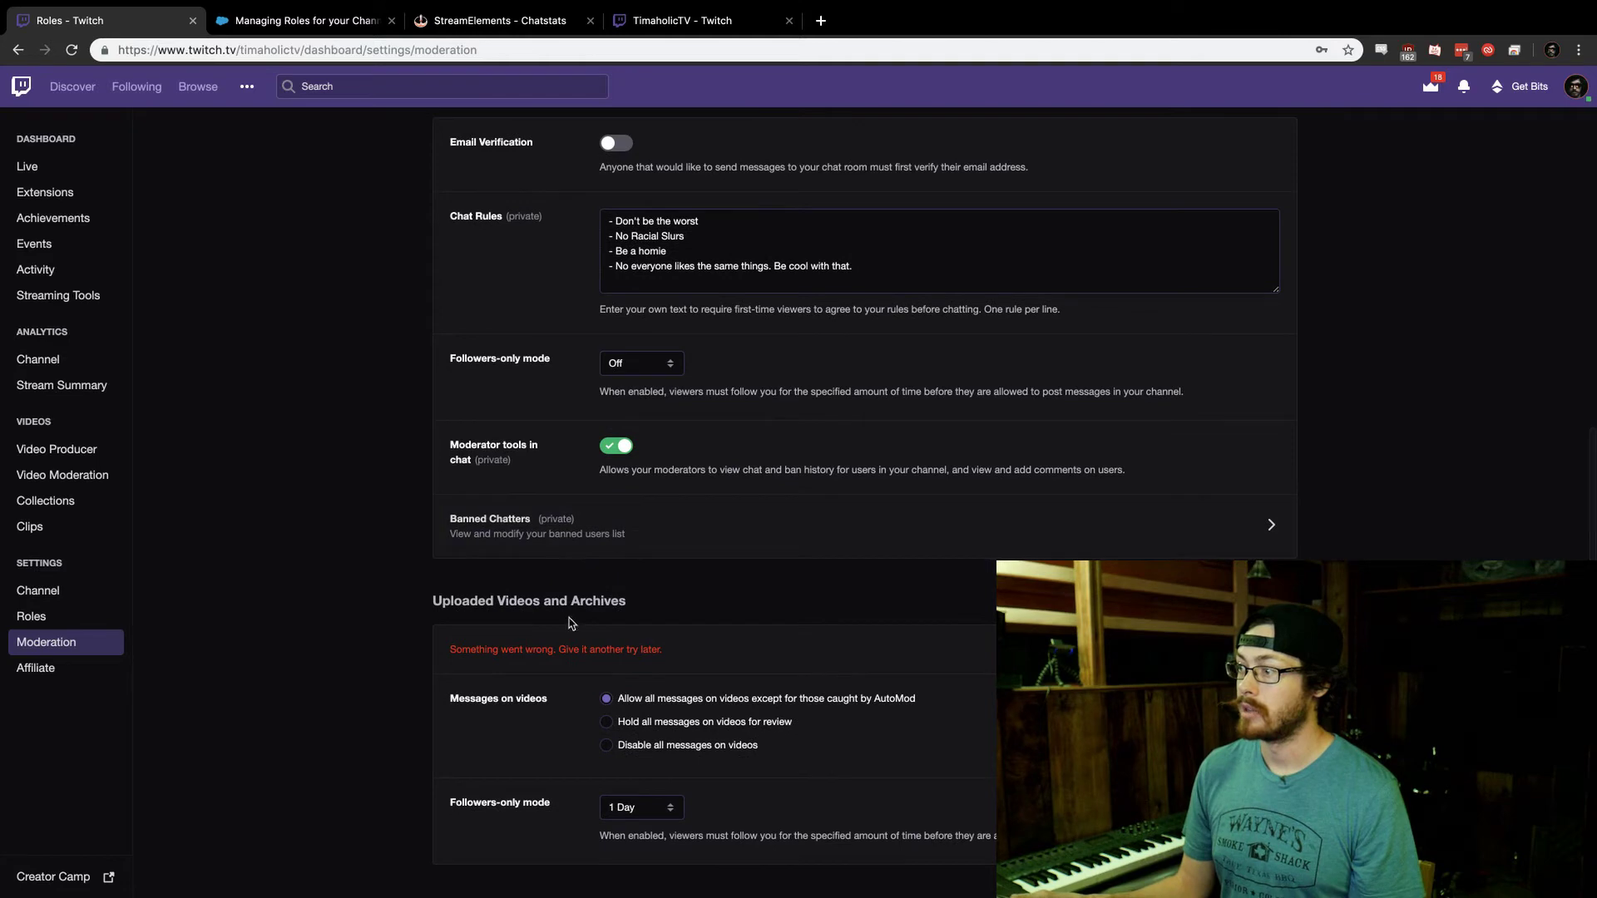
Step: Open the affiliate settings and review the onboarding, subscription, and bits and cheering options
left_click(35, 675)
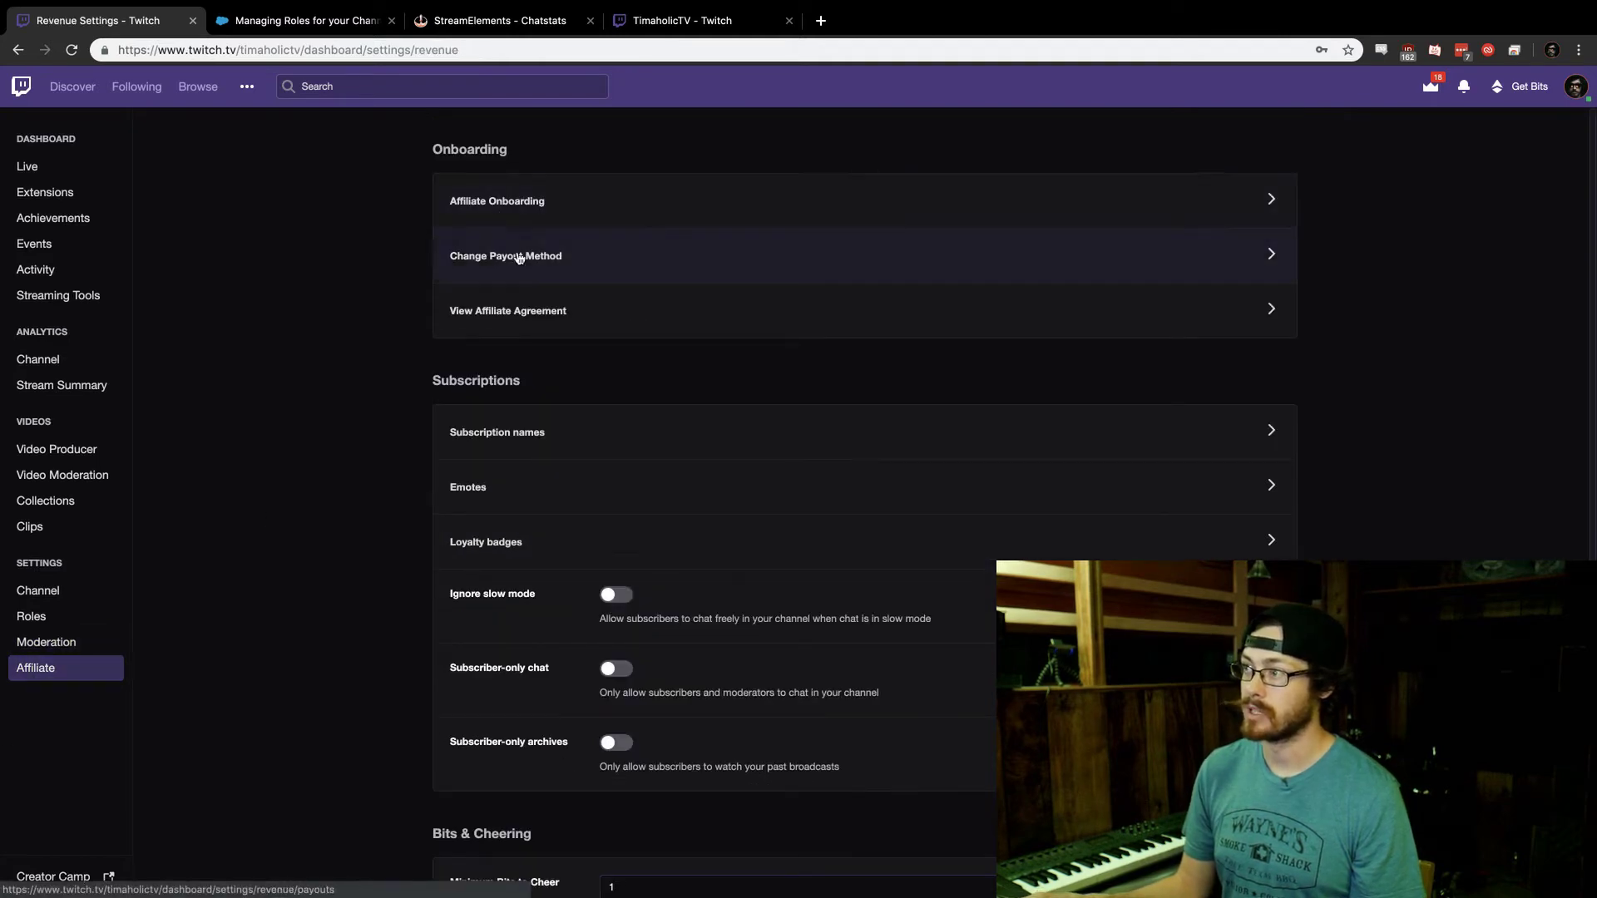
scroll(507, 374, "down", 3)
scroll(492, 528, "up", 3)
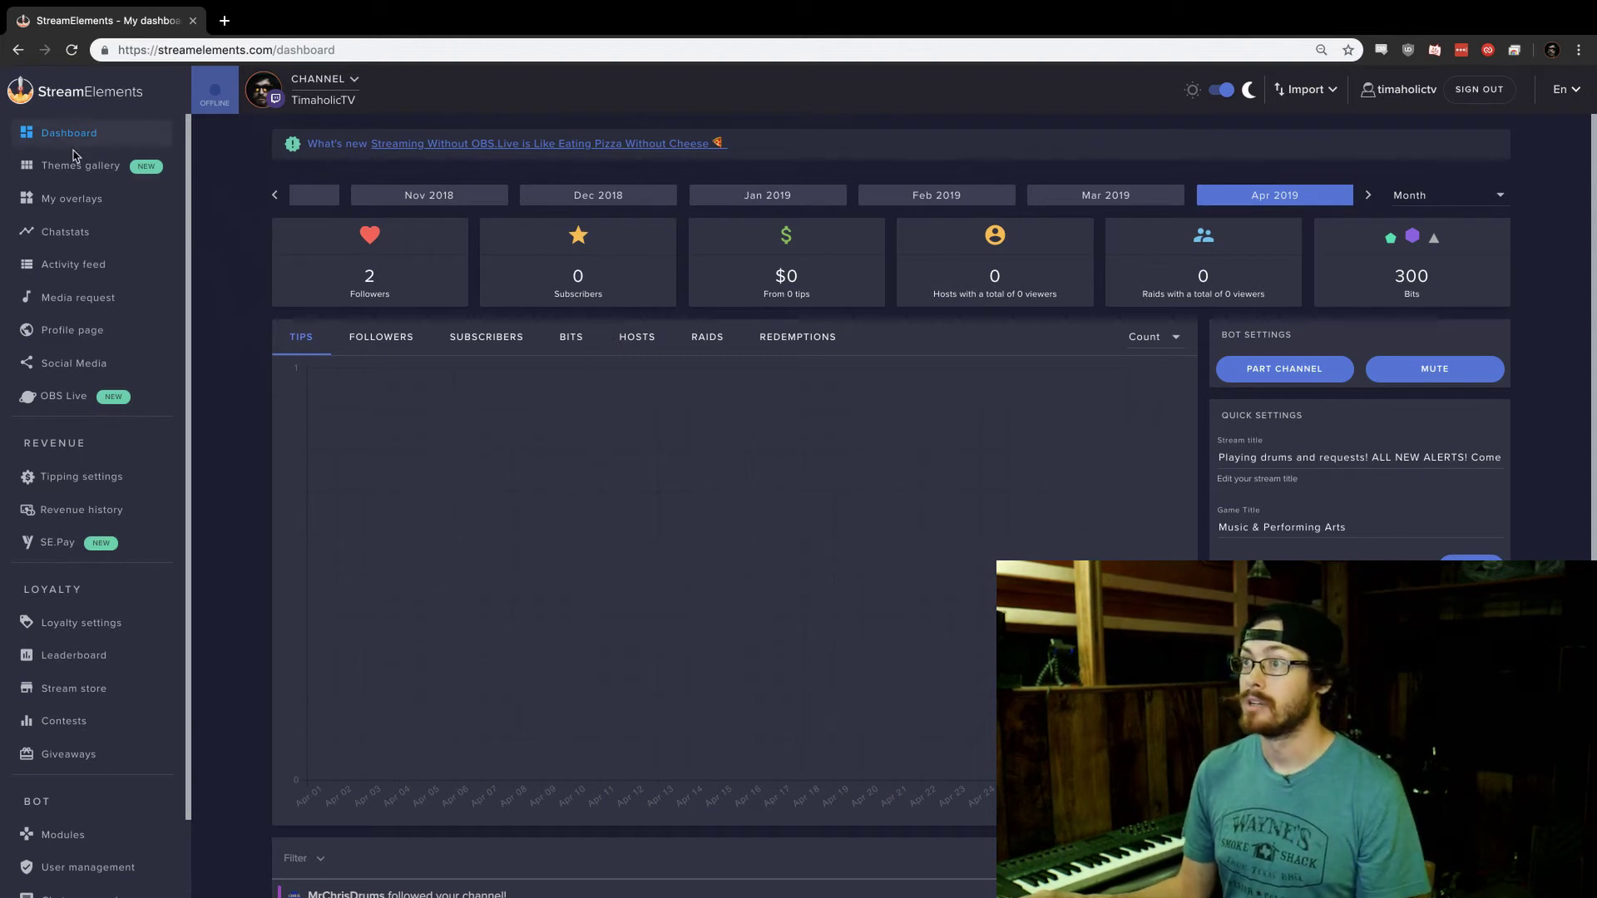
Step: Switch to the StreamElements dashboard and review the media request settings for request mode, queue limit, request duration and maximum free requests per user
left_click(93, 302)
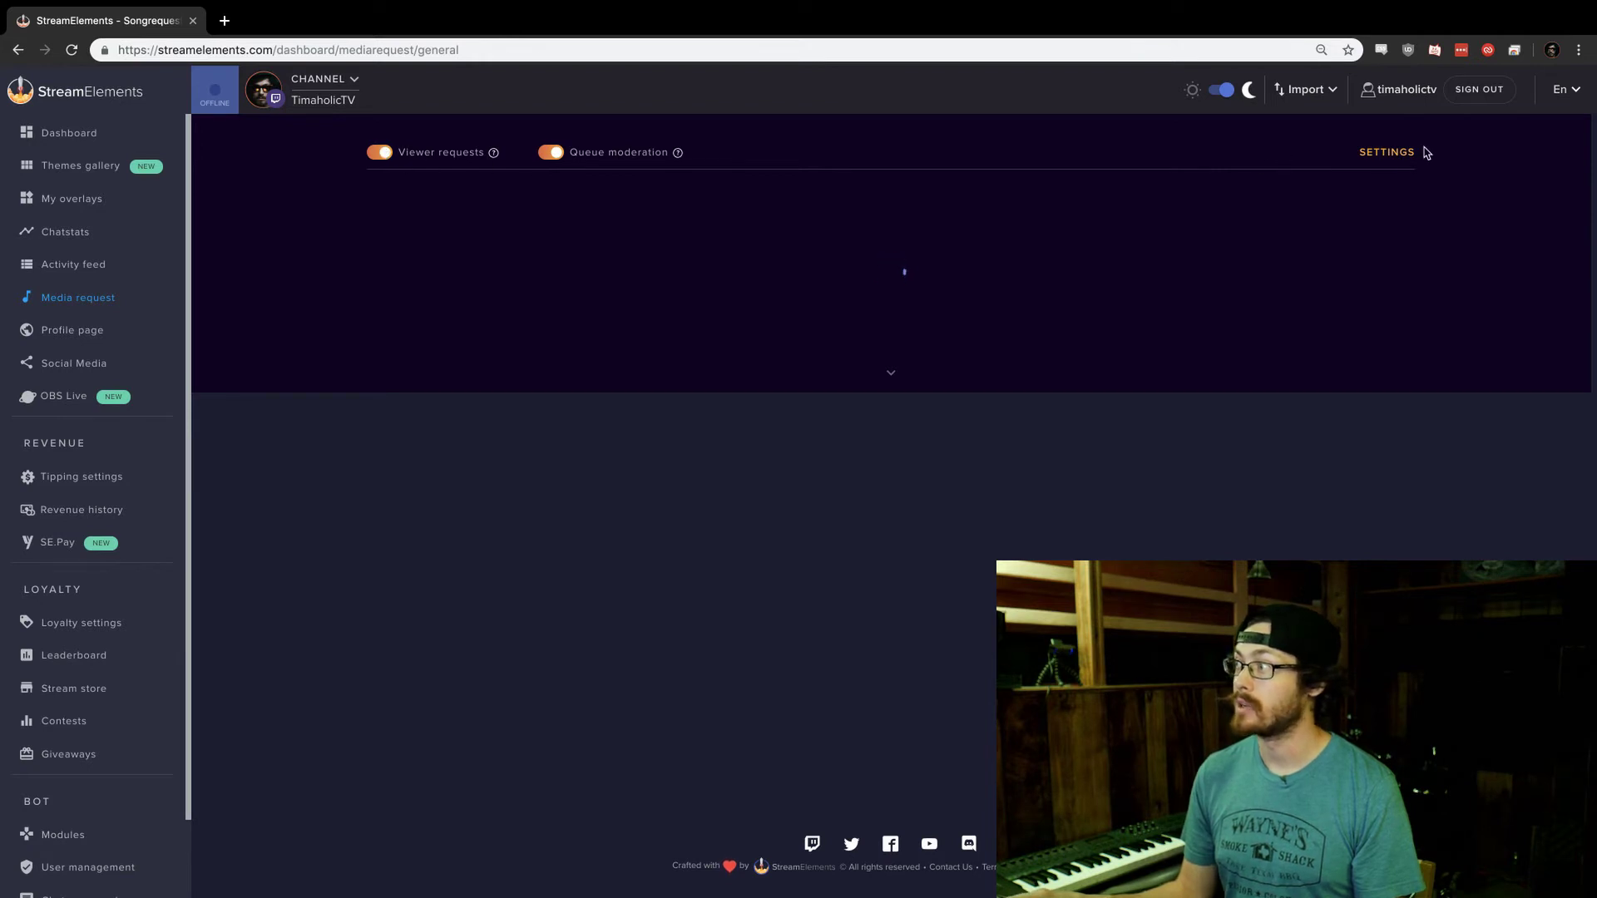
left_click(1387, 153)
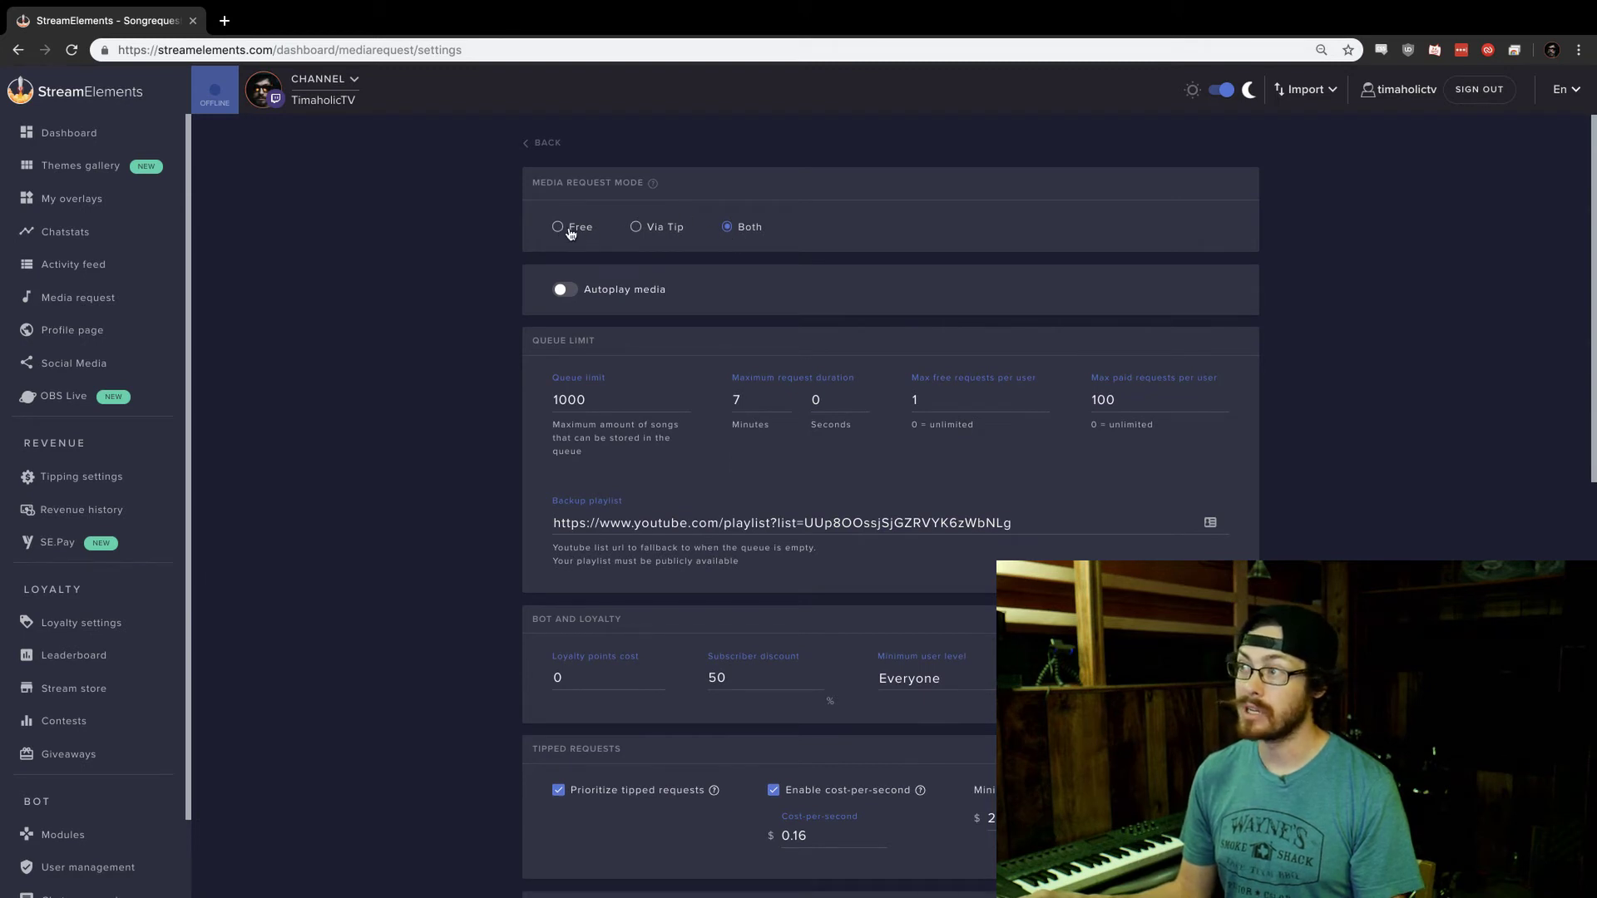
scroll(589, 280, "down", 2)
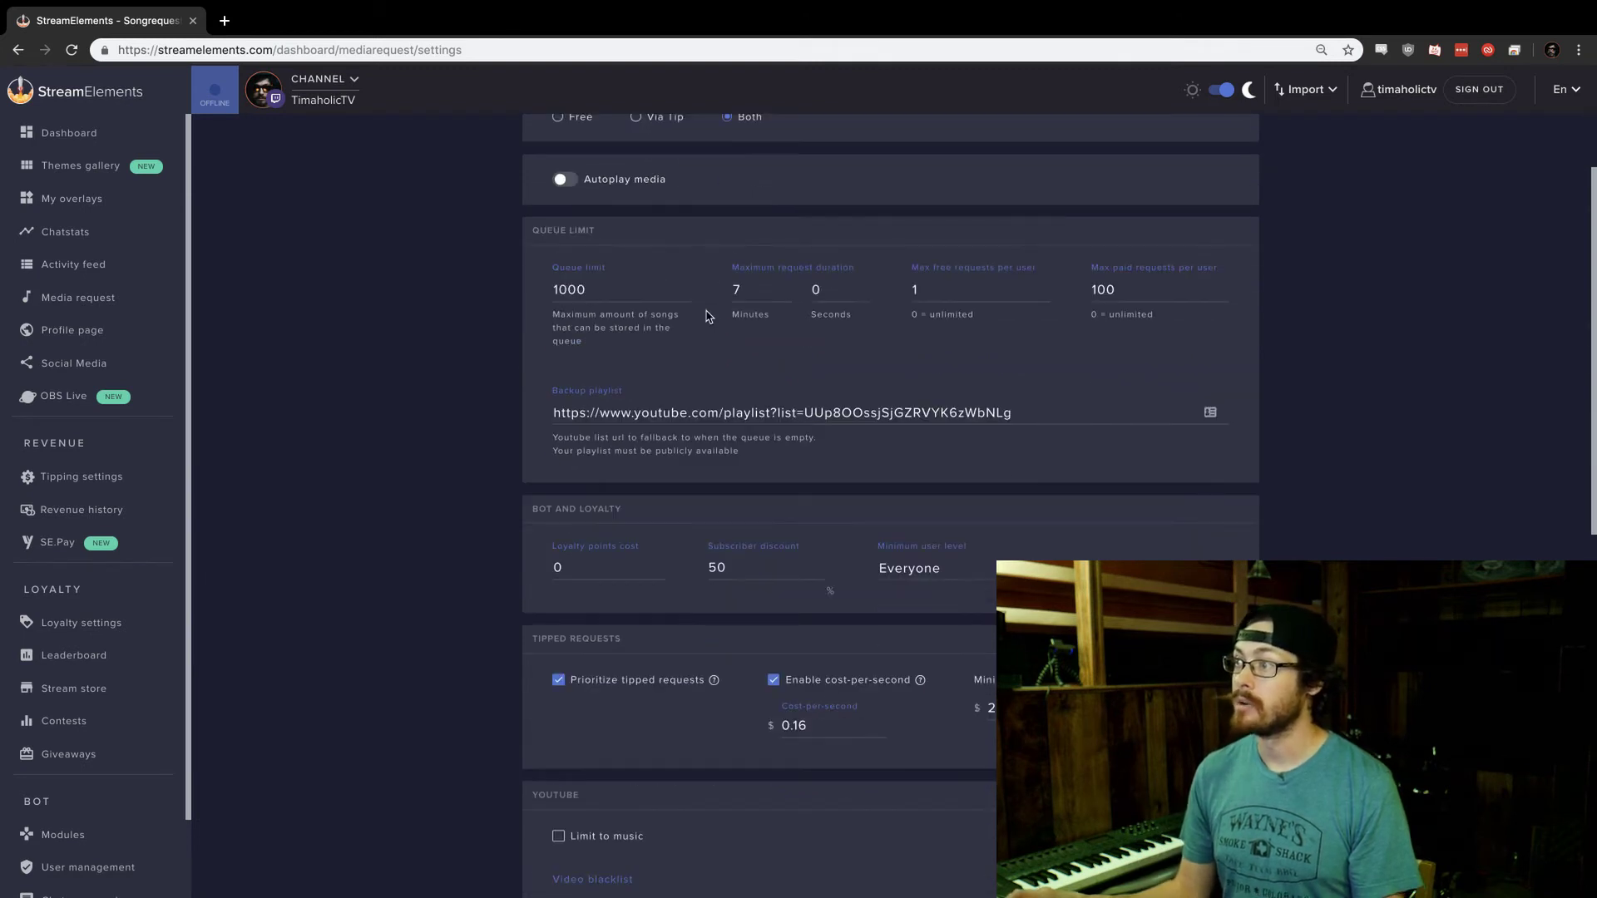
left_click(602, 290)
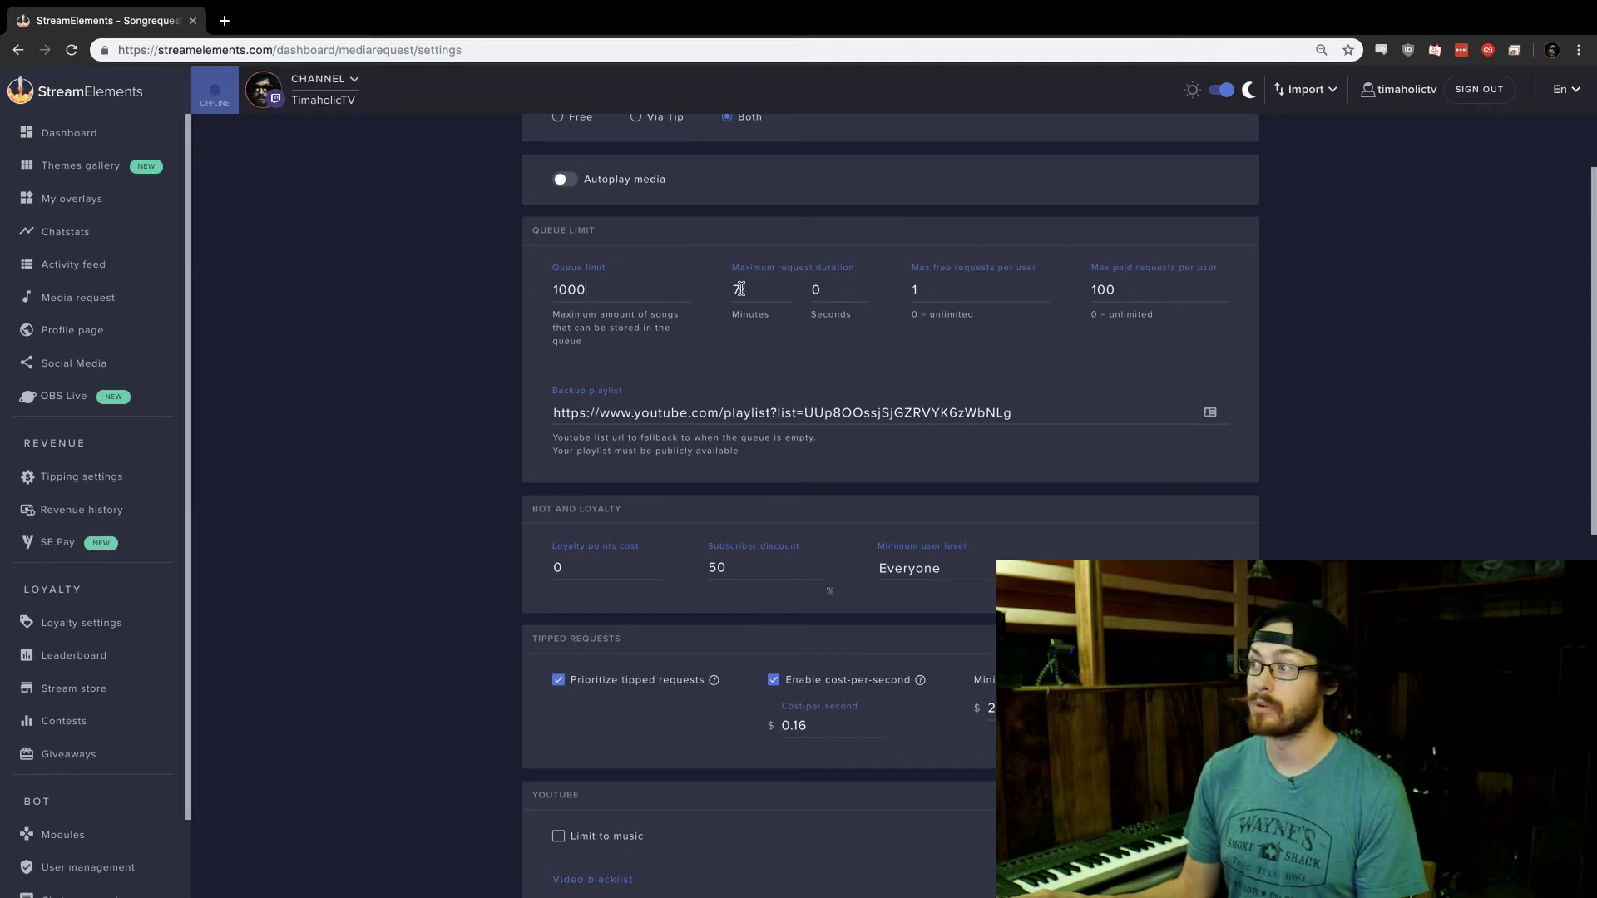
left_click(913, 289)
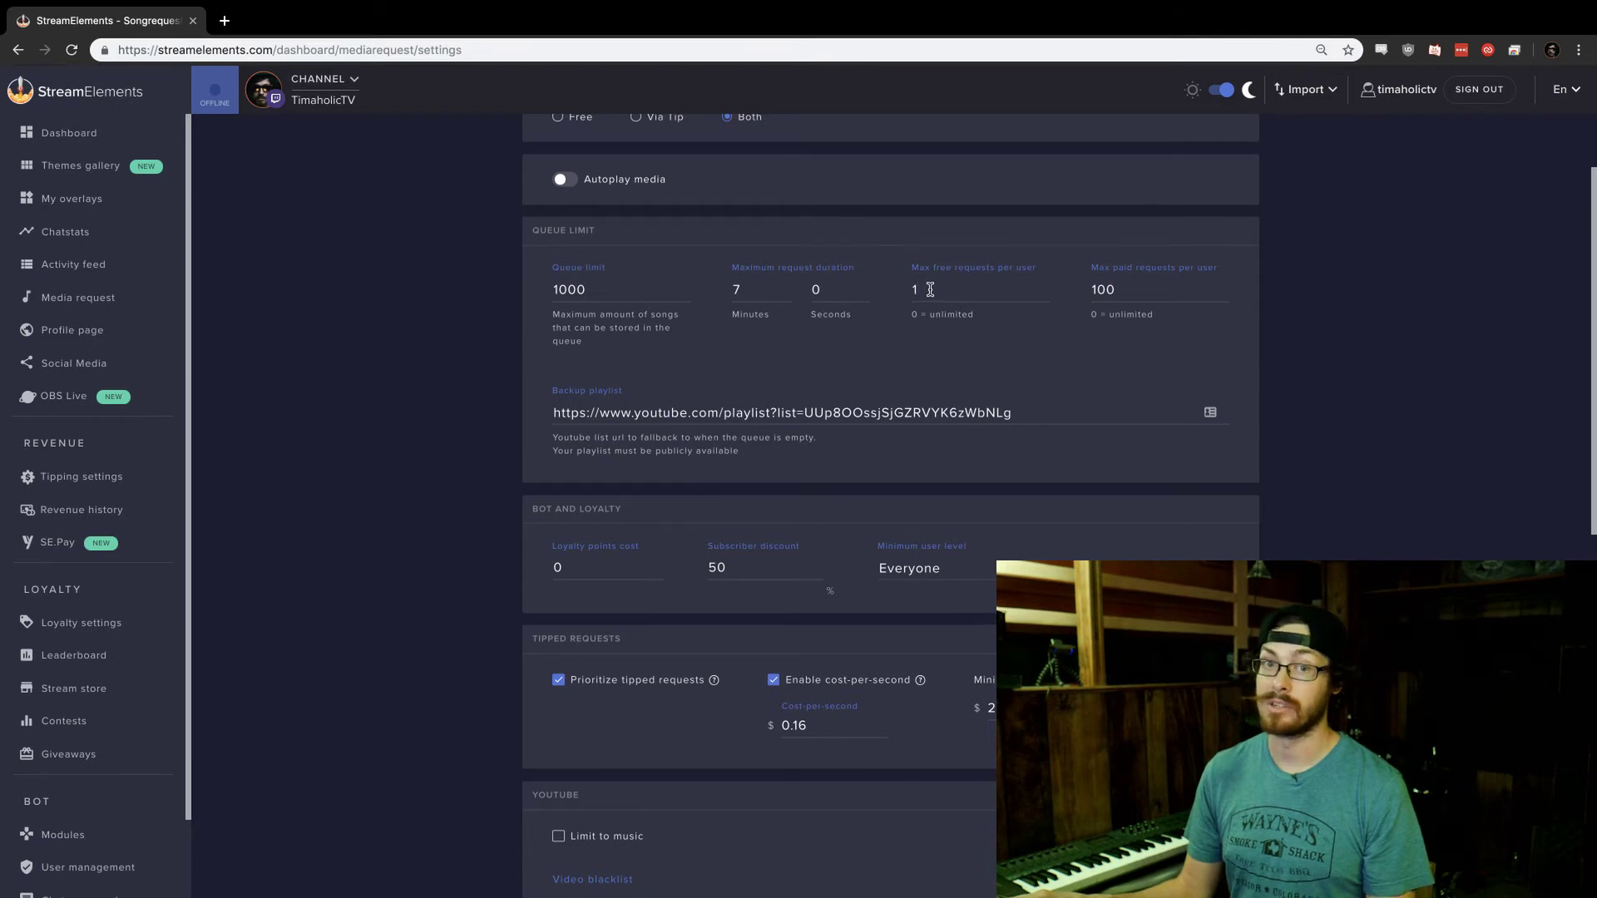
type("1")
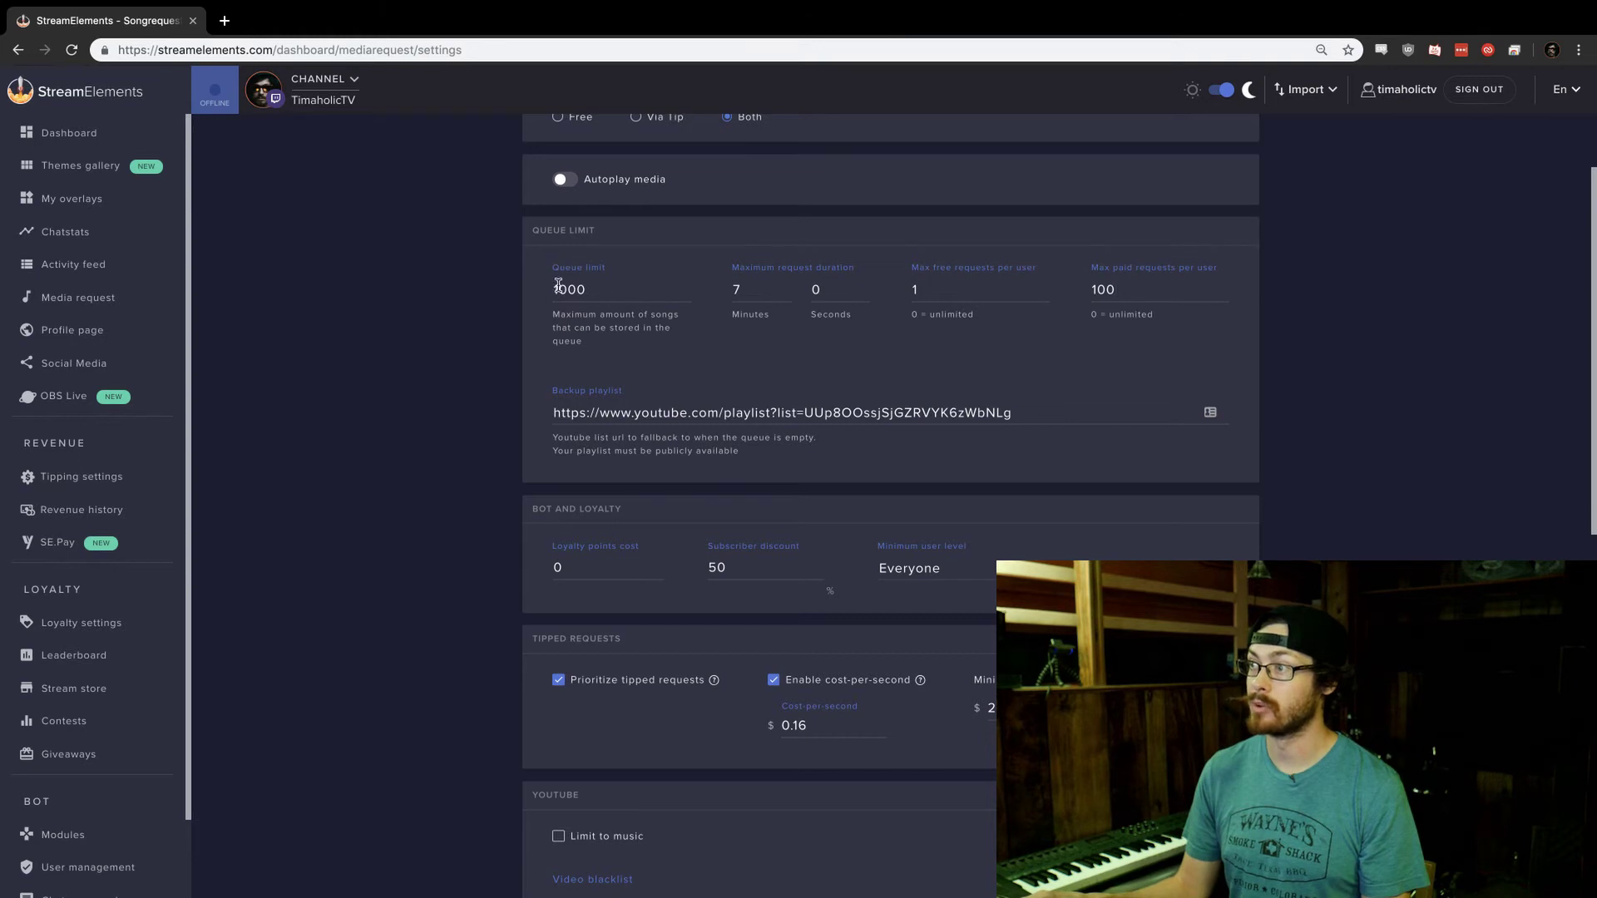
Step: Limit YouTube media requests to music in the media request settings
scroll(612, 566, "down", 3)
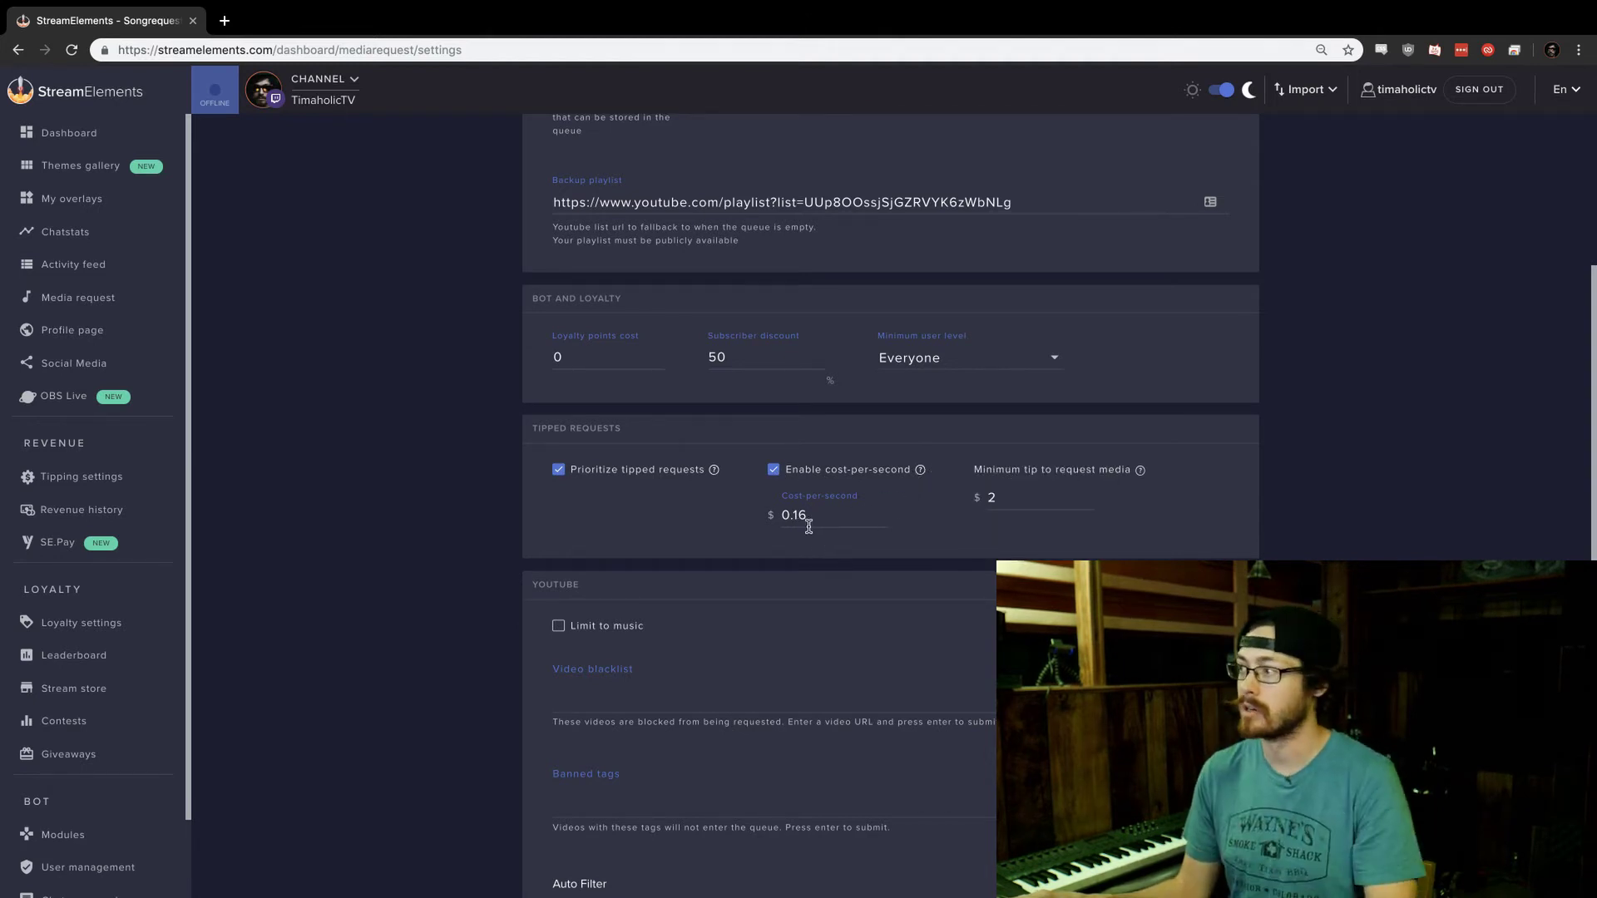
scroll(901, 506, "down", 3)
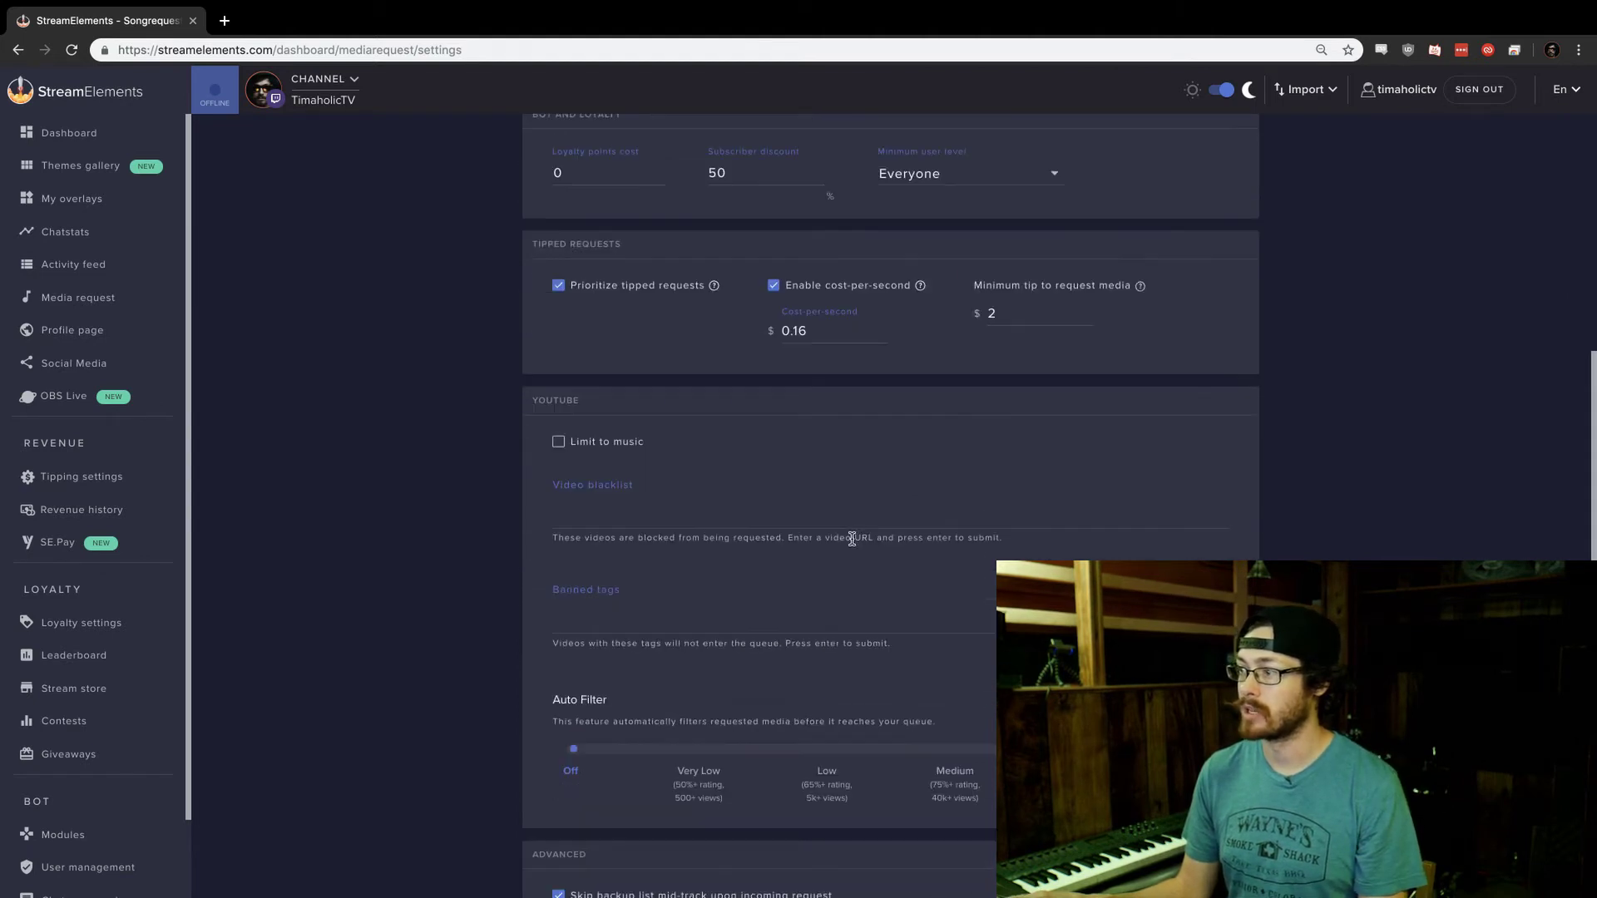
left_click(560, 444)
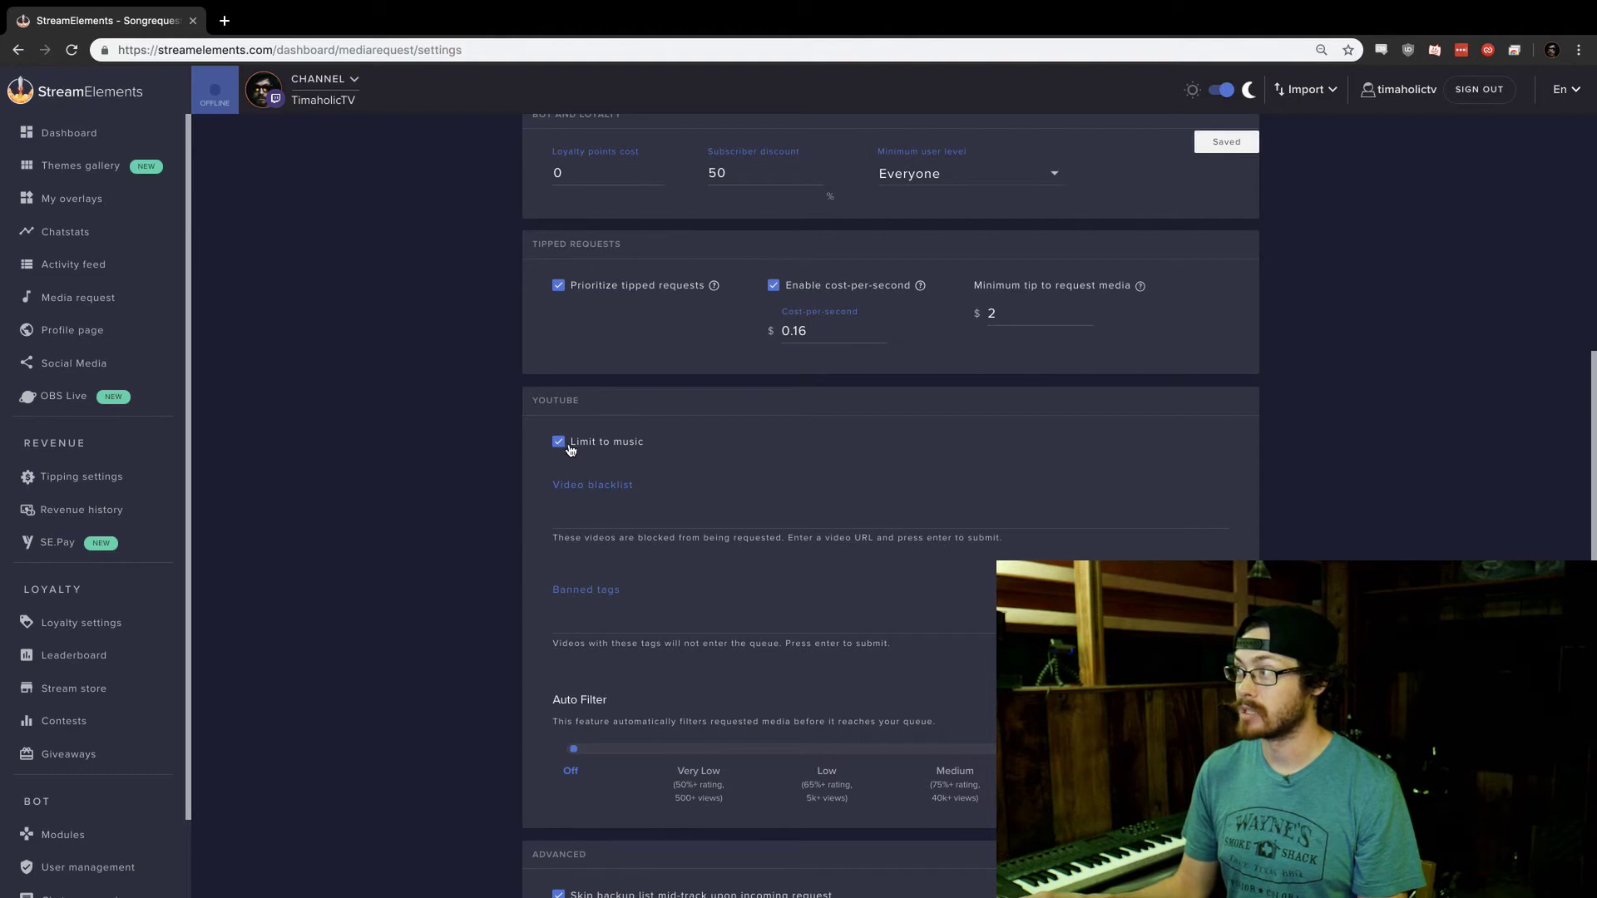
Step: Review the video blacklist, banned tags, auto filter and advanced options, and return to the media request overview
scroll(565, 465, "down", 1)
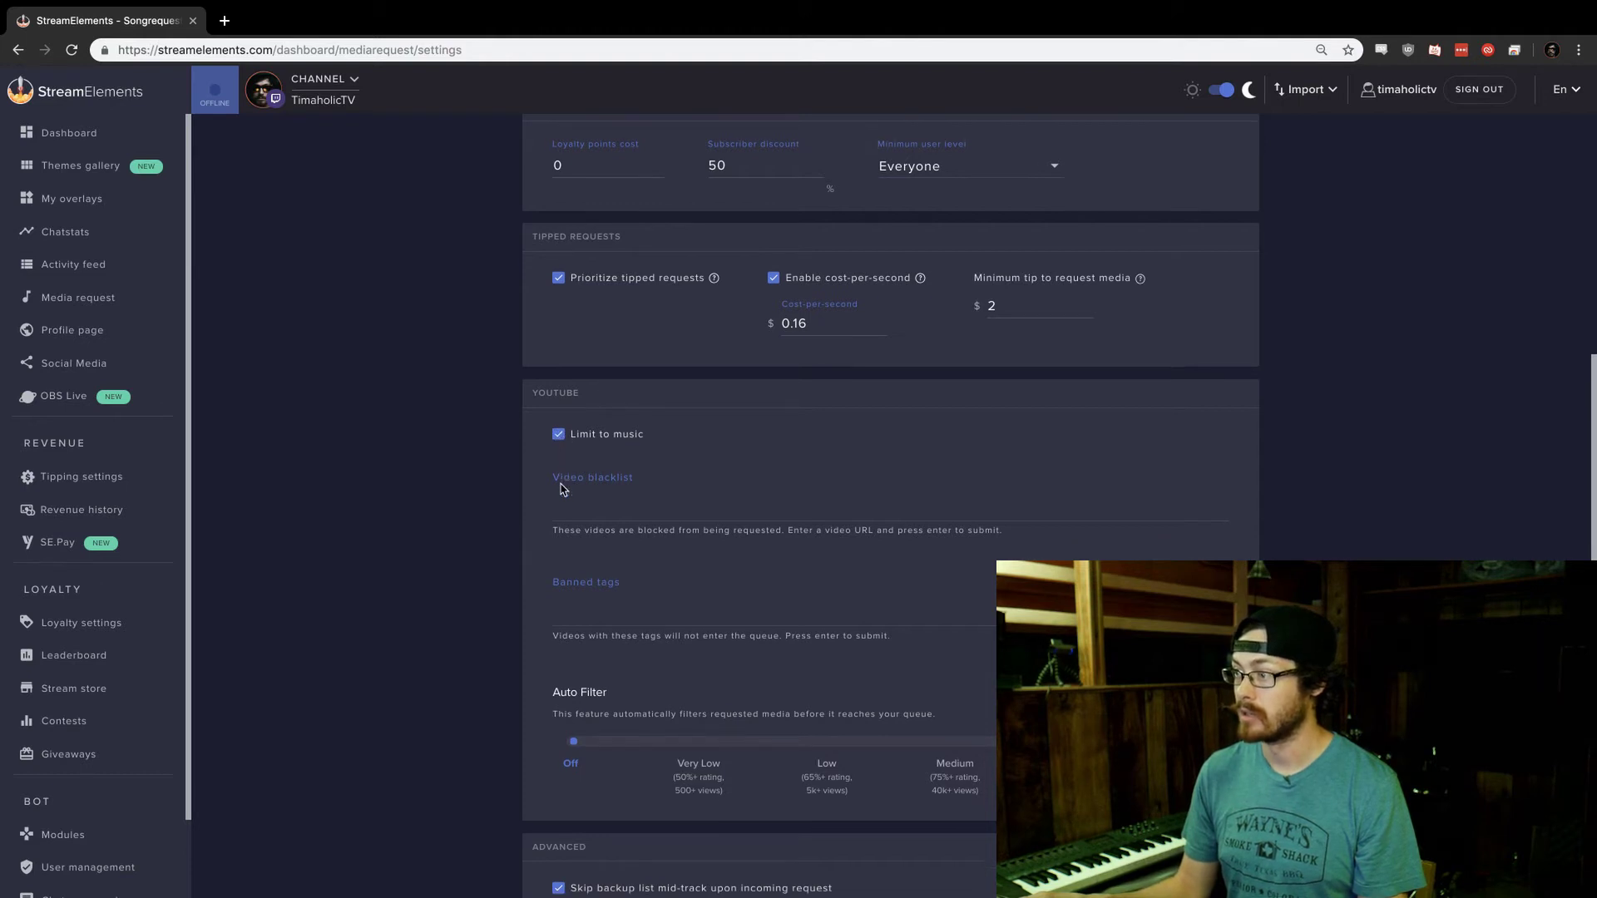
scroll(737, 715, "down", 2)
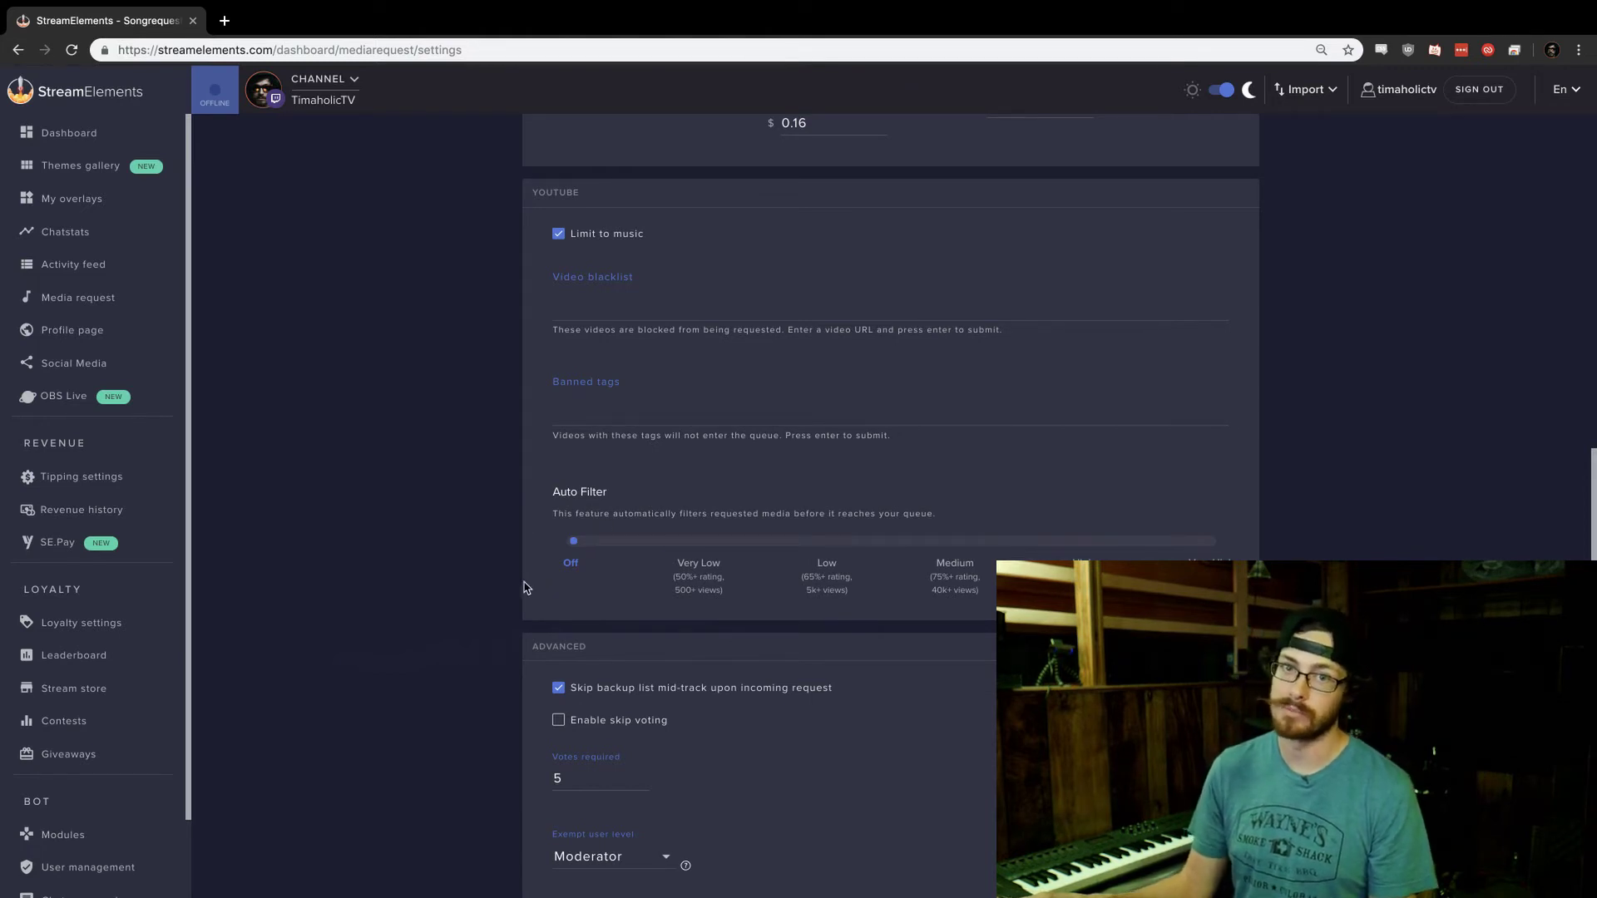
scroll(603, 564, "down", 3)
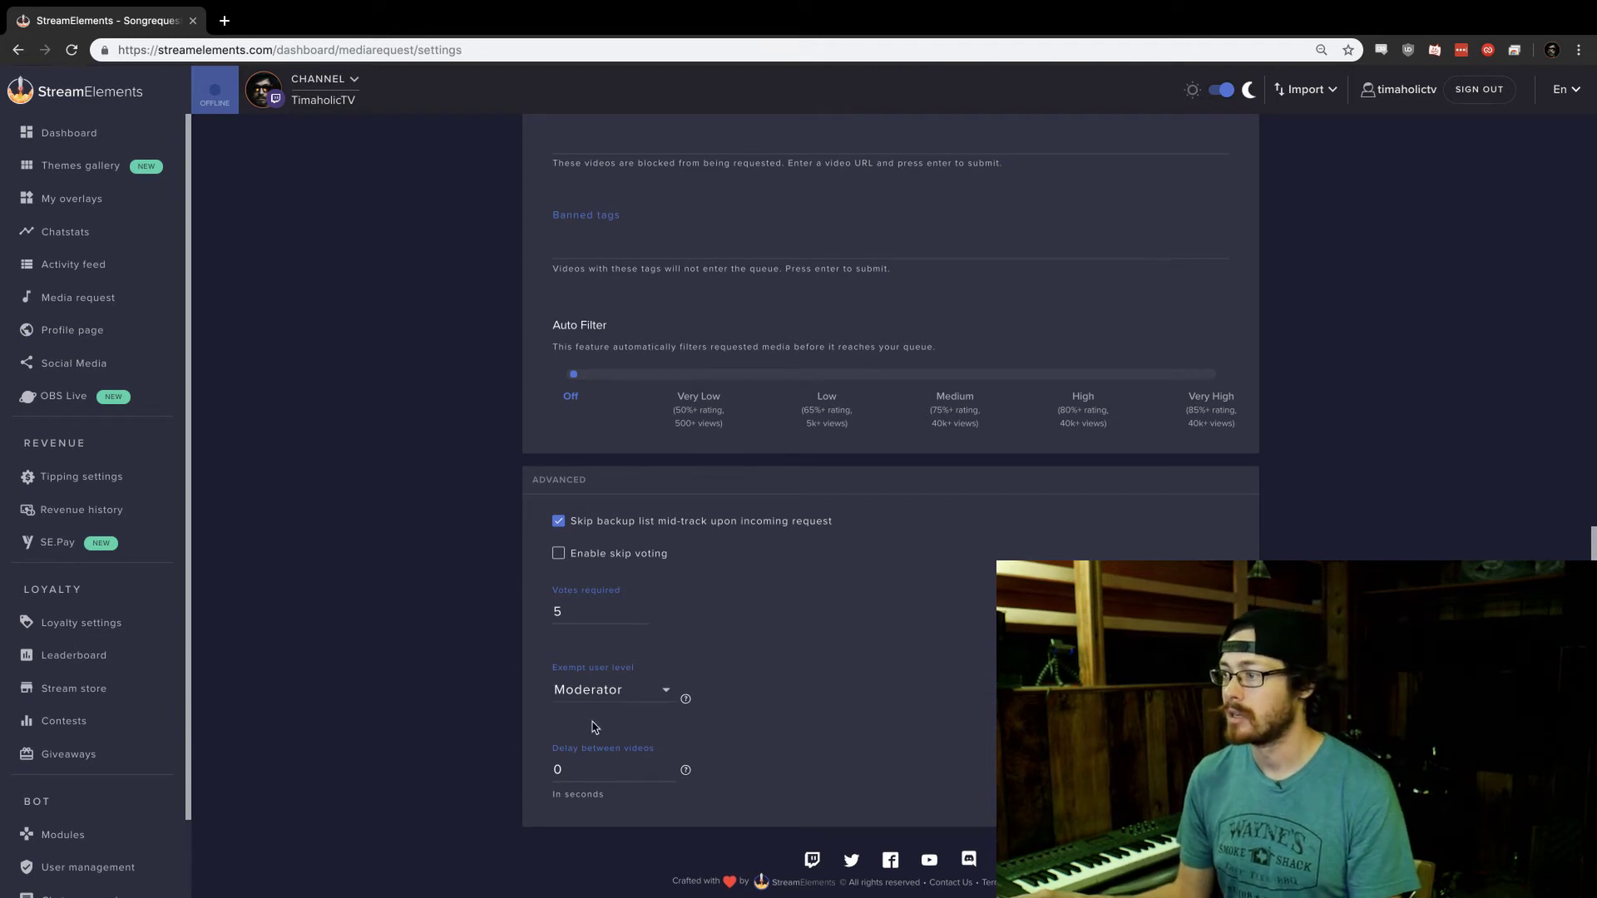
scroll(690, 715, "up", 15)
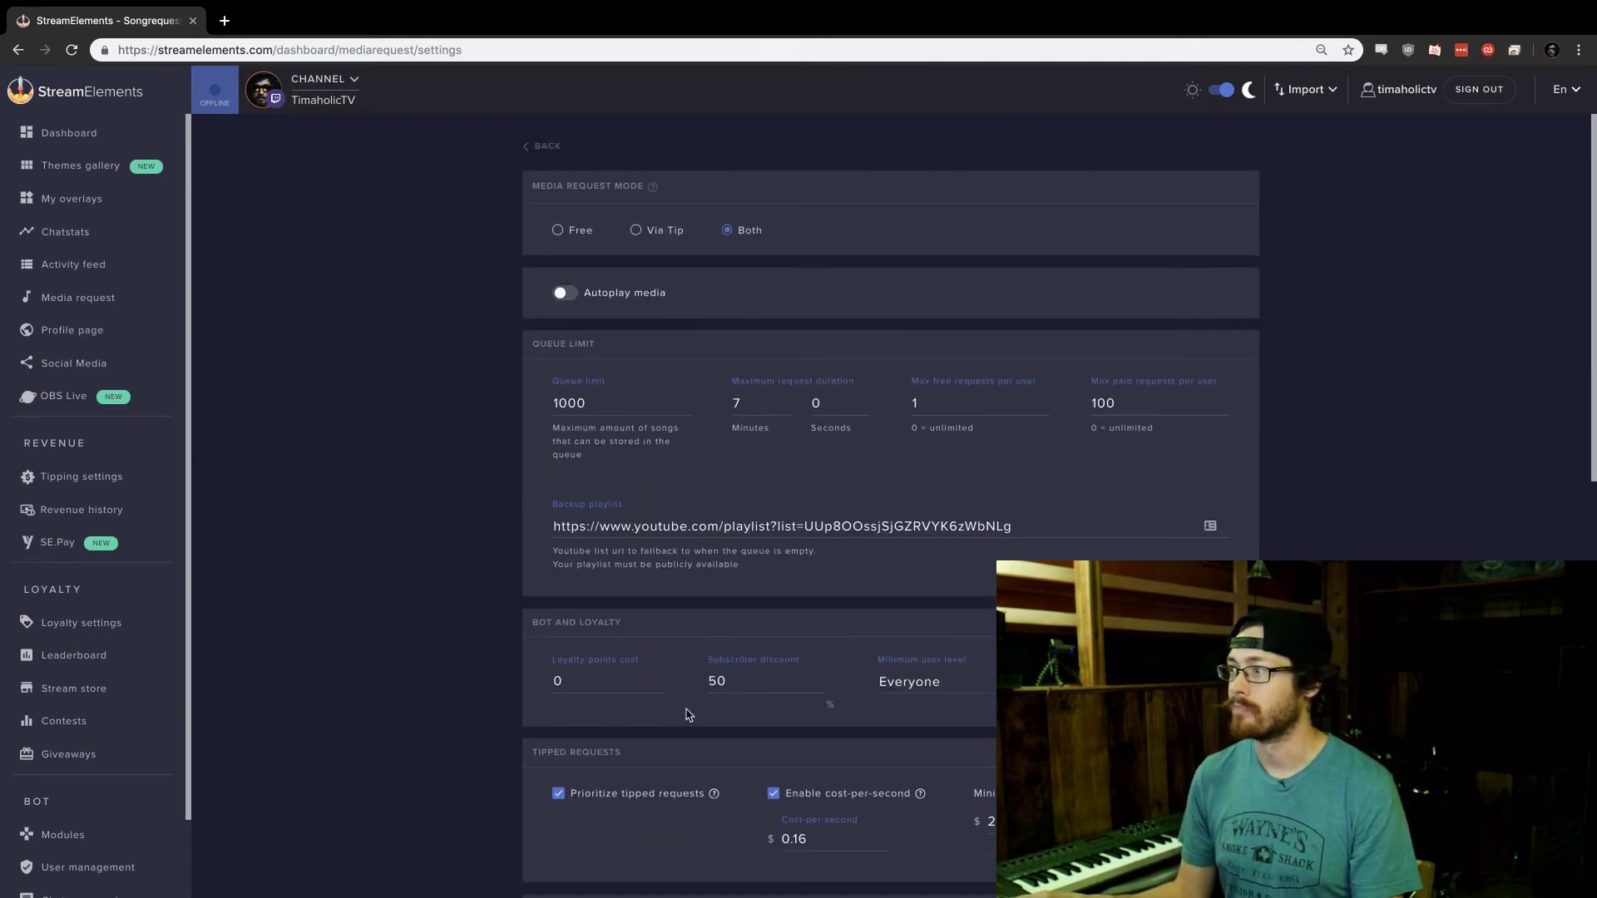
left_click(529, 150)
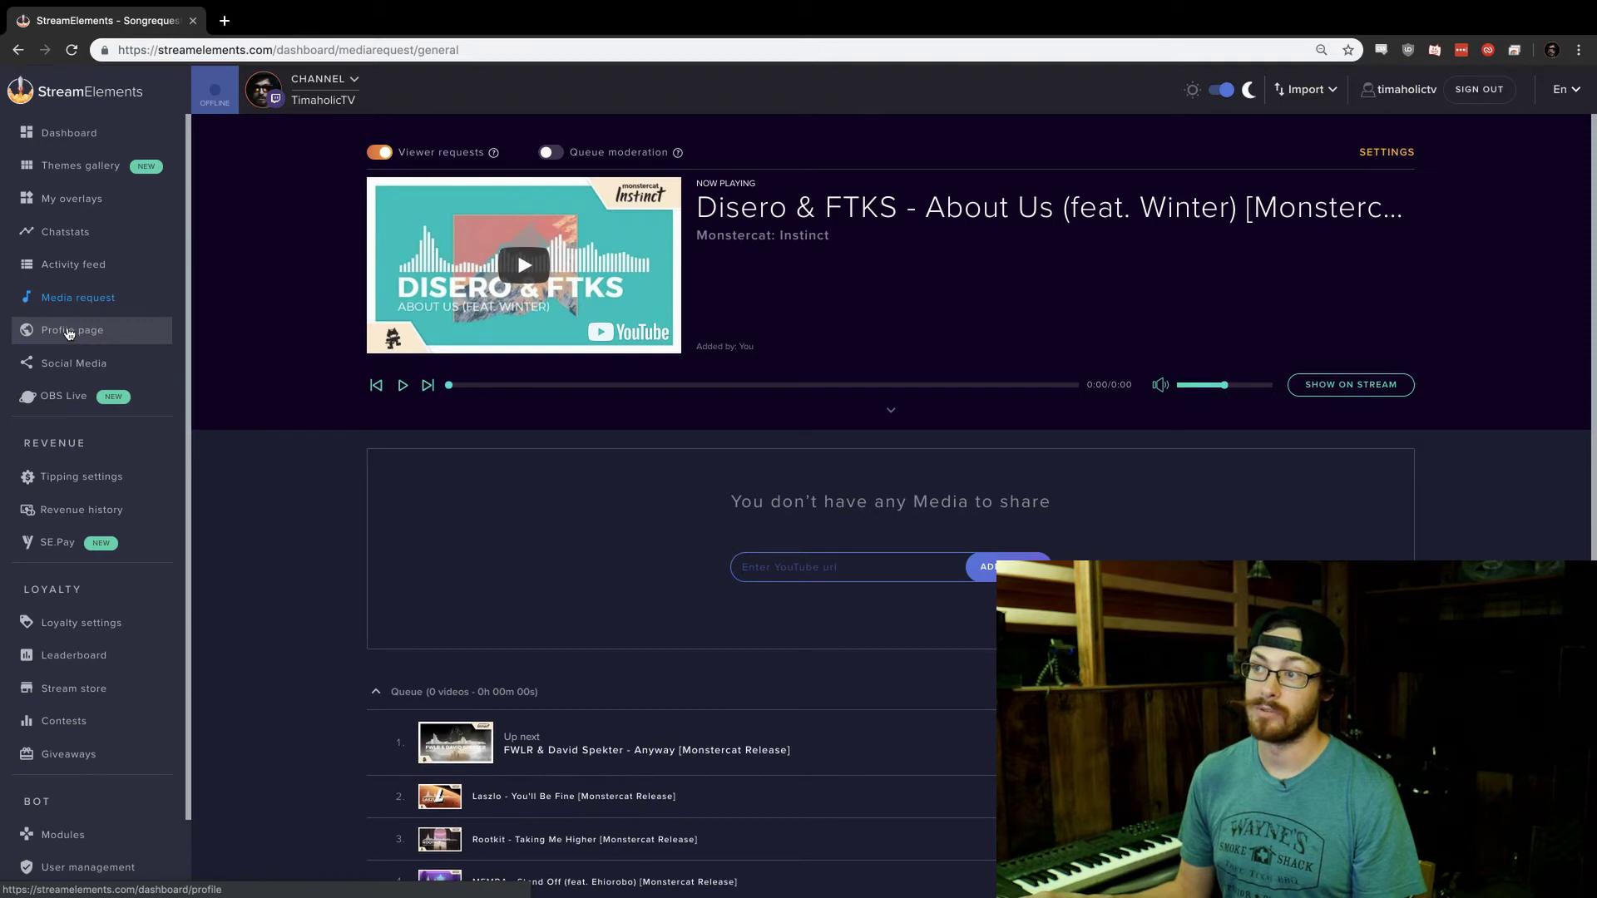
Step: Open the profile page settings and review the page title and the website, Facebook and YouTube links
left_click(94, 336)
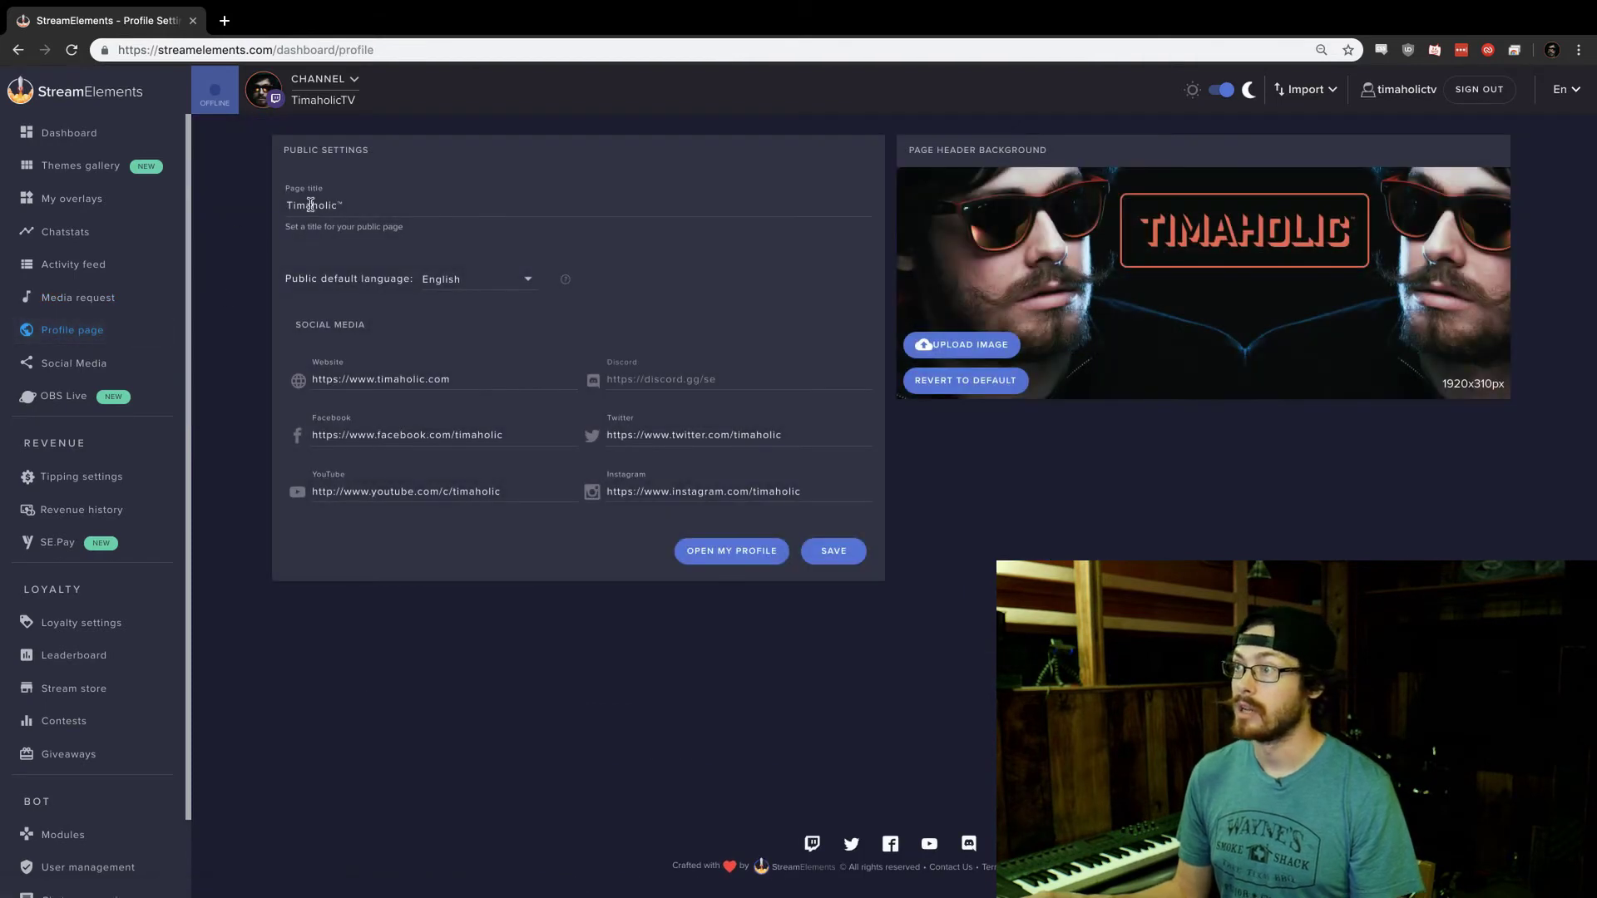
left_click(353, 204)
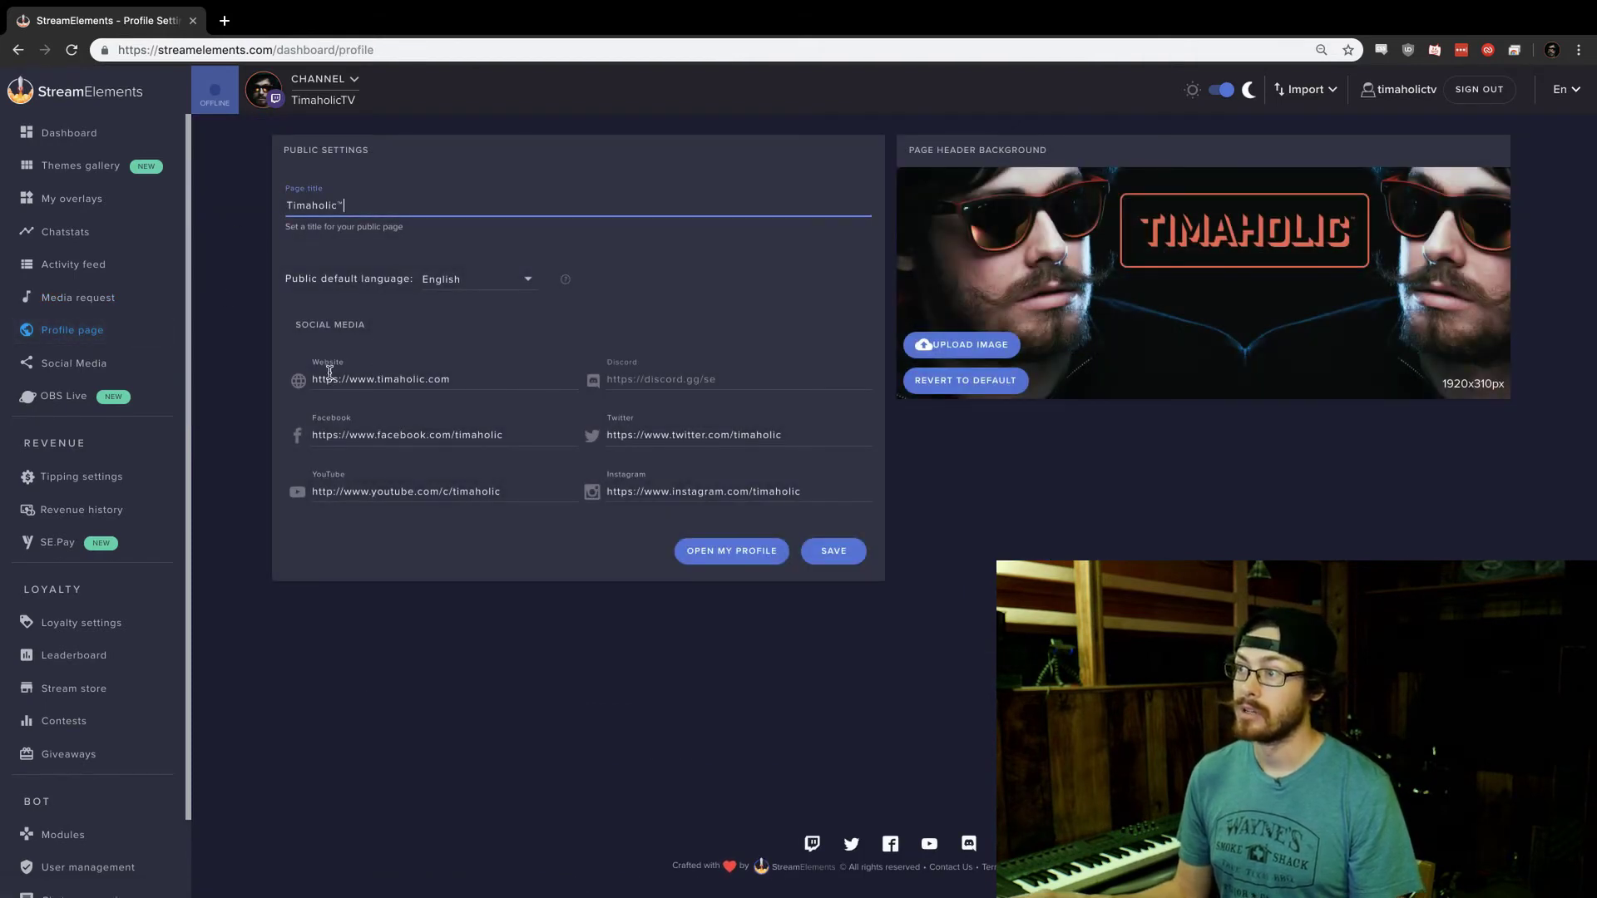
left_click(465, 378)
left_click(507, 431)
left_click(539, 492)
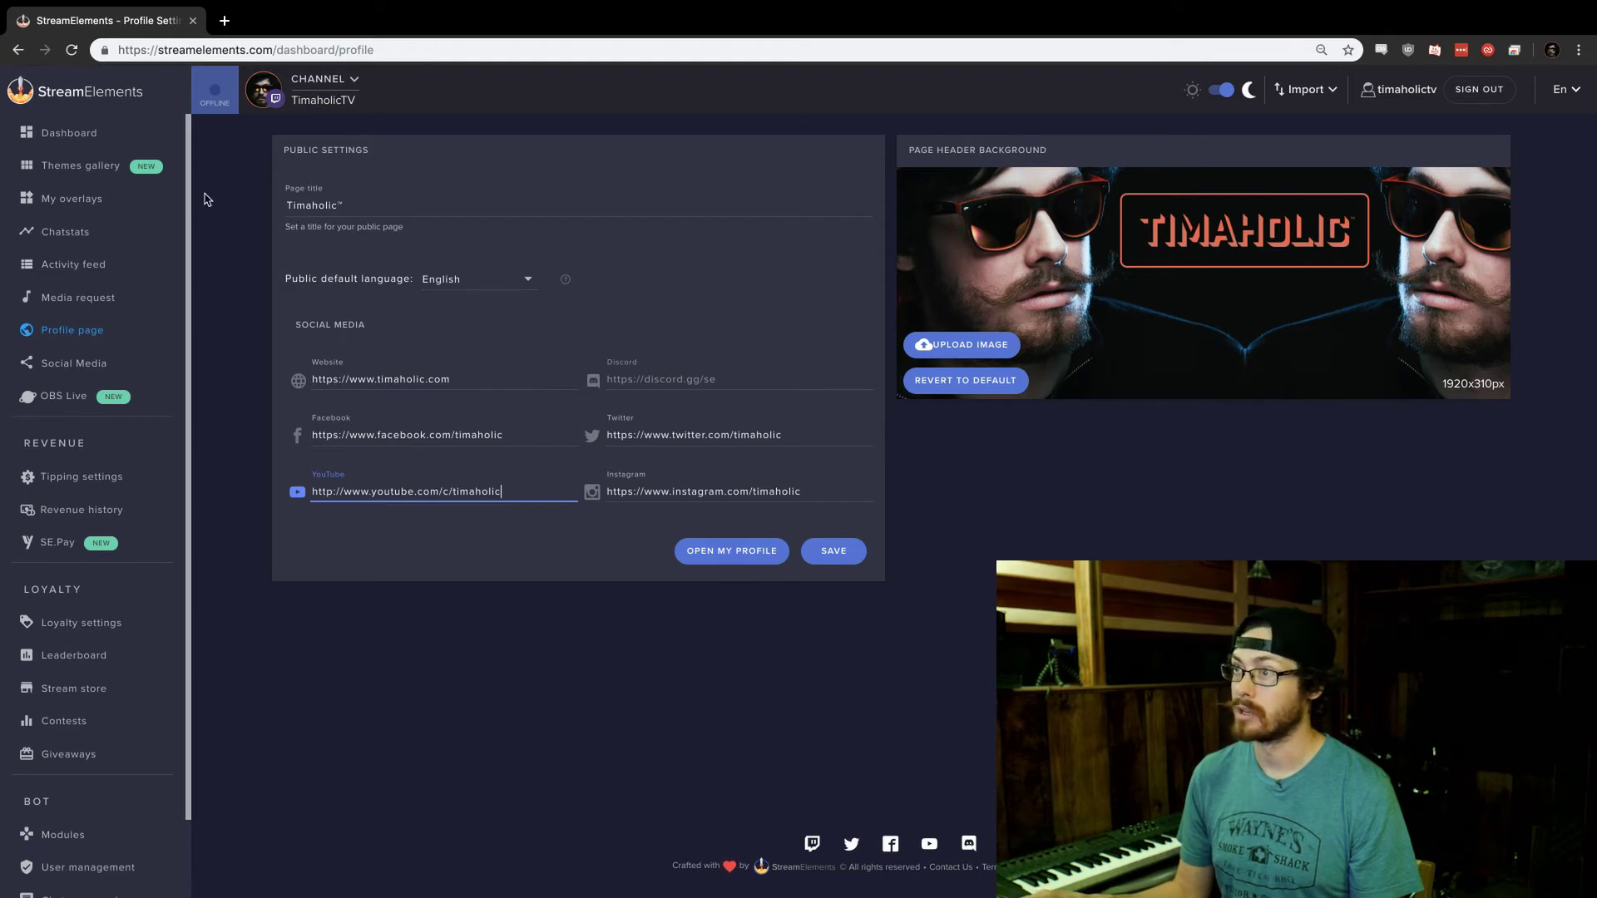
Step: Open the social media settings and look through the Facebook, YouTube, Discord and Instagram options, ending on the automated tweets for Twitter
left_click(60, 375)
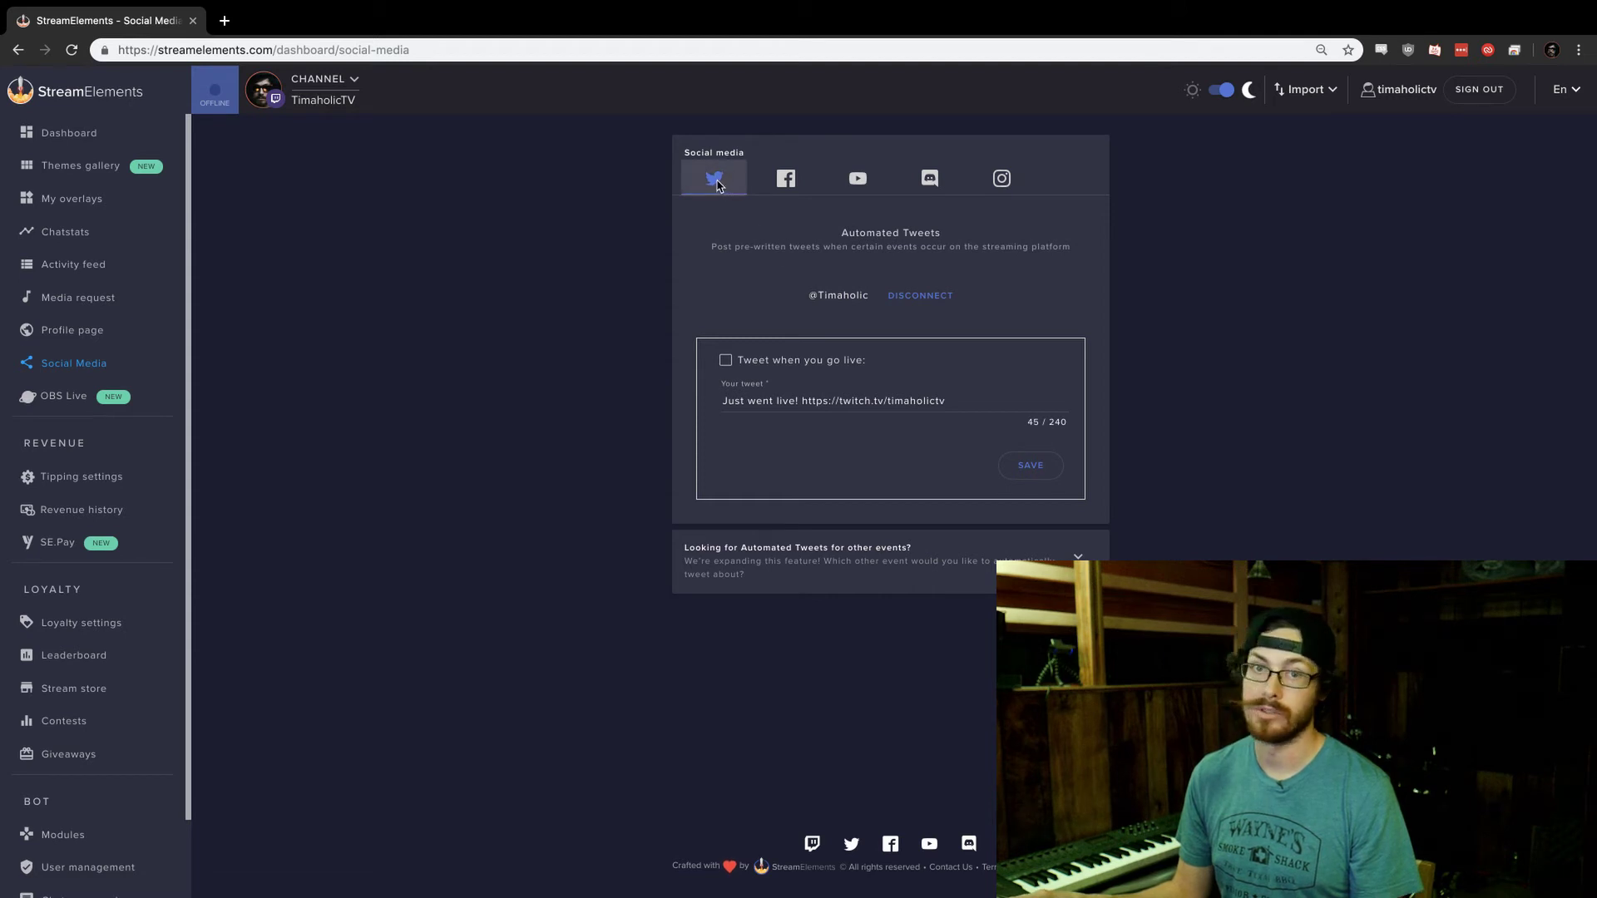
left_click(786, 179)
left_click(857, 179)
left_click(956, 187)
left_click(1001, 180)
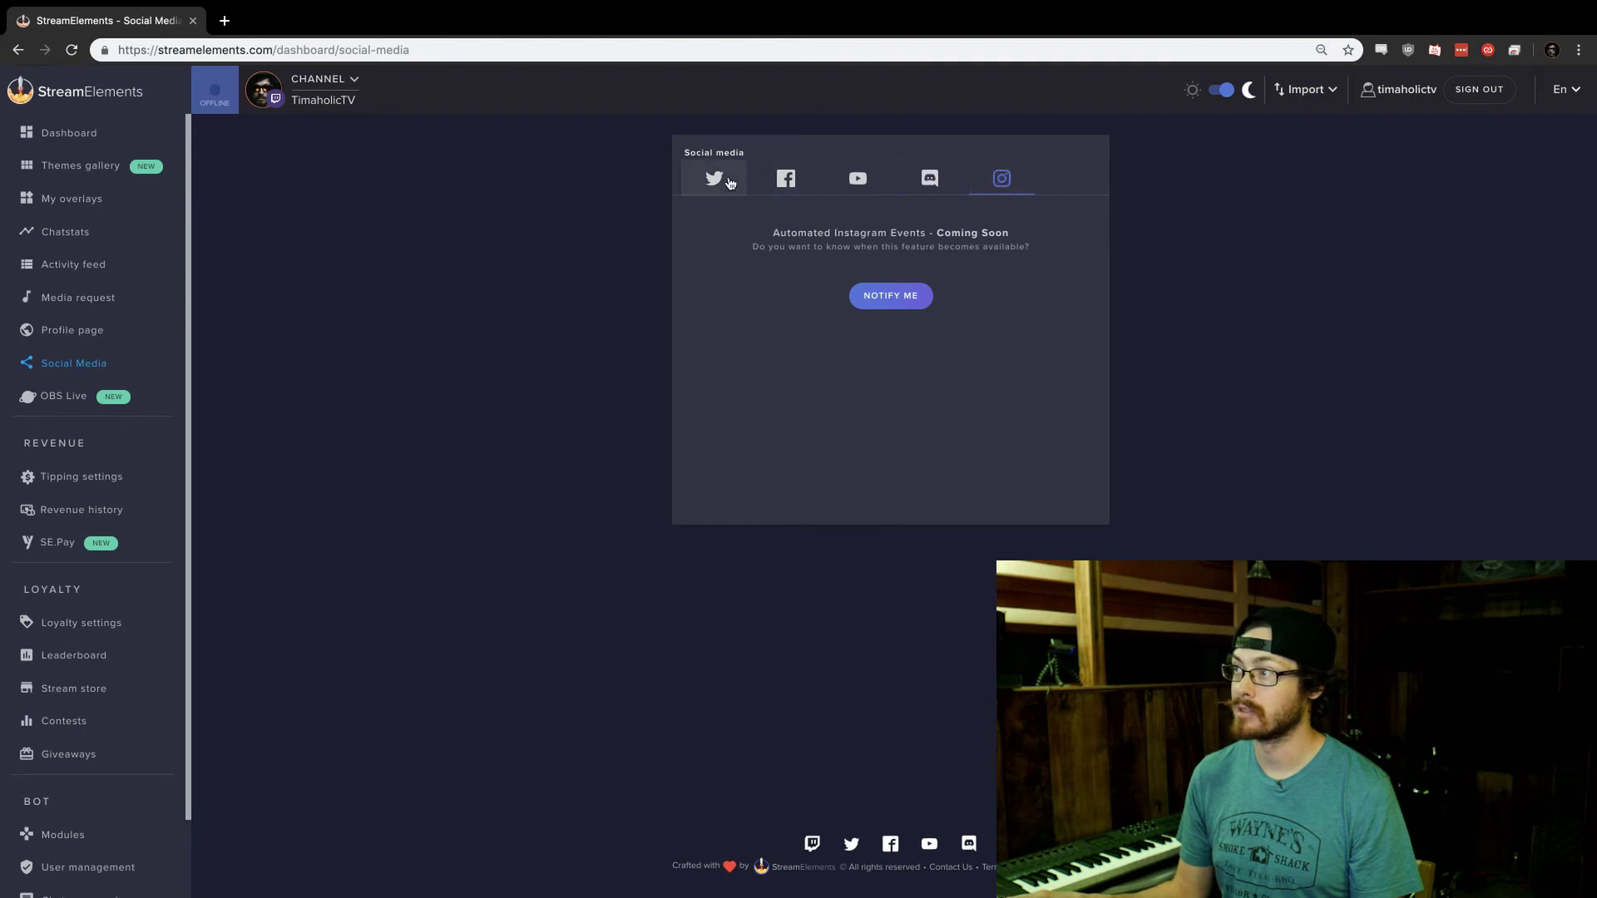
left_click(717, 181)
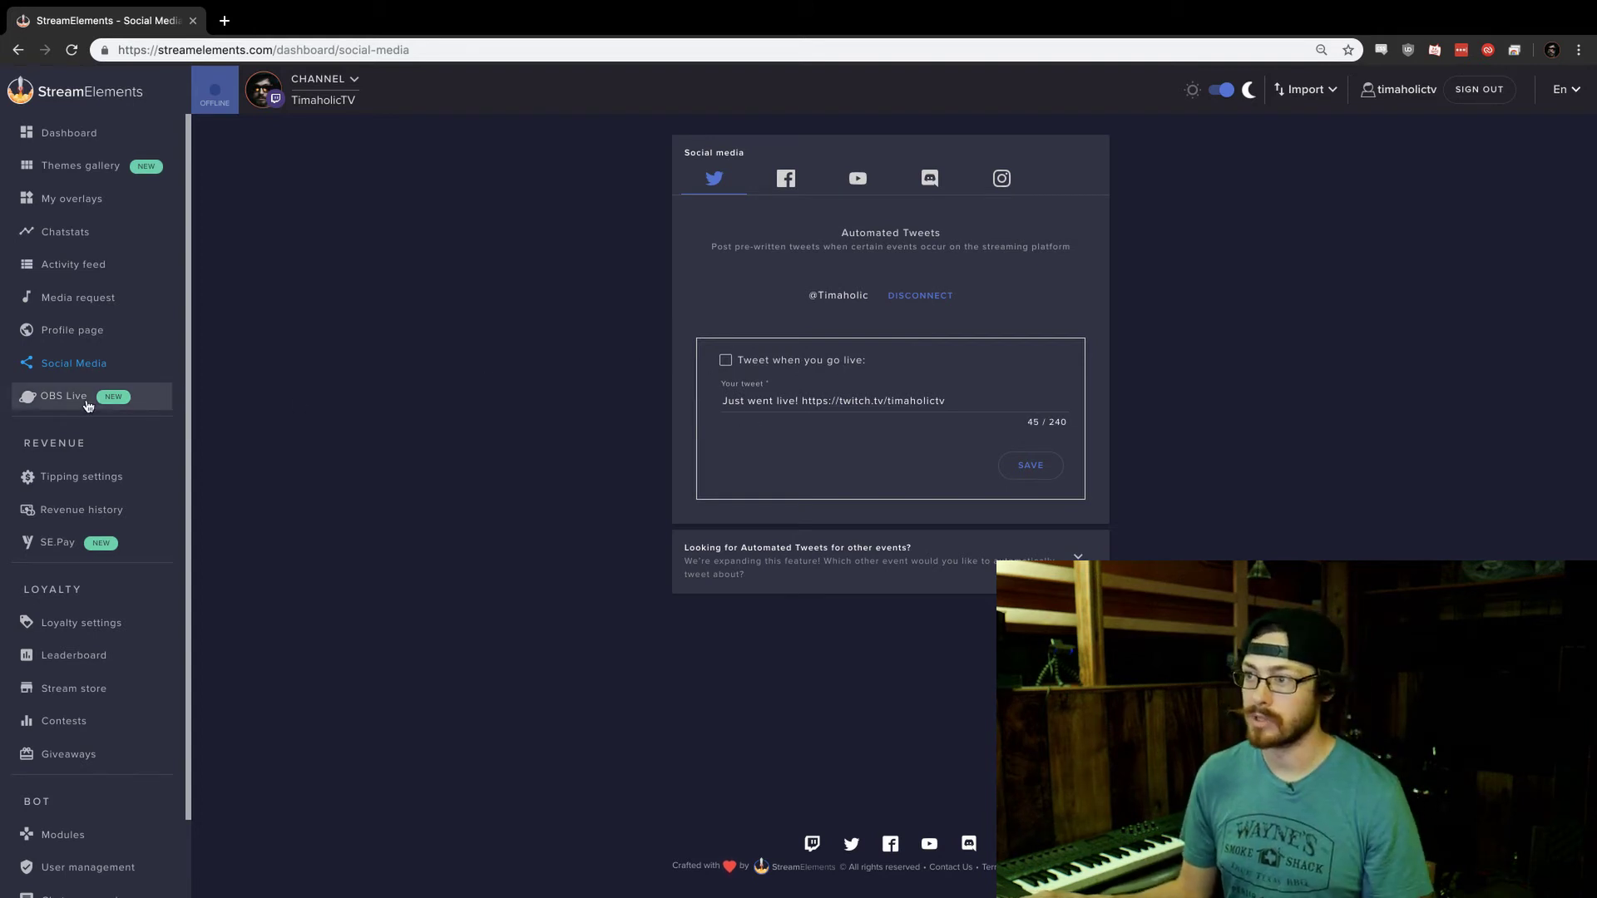
Step: Open the tipping settings and review the payment providers and the page settings for tip amounts, message length, viewer login and presets
left_click(65, 483)
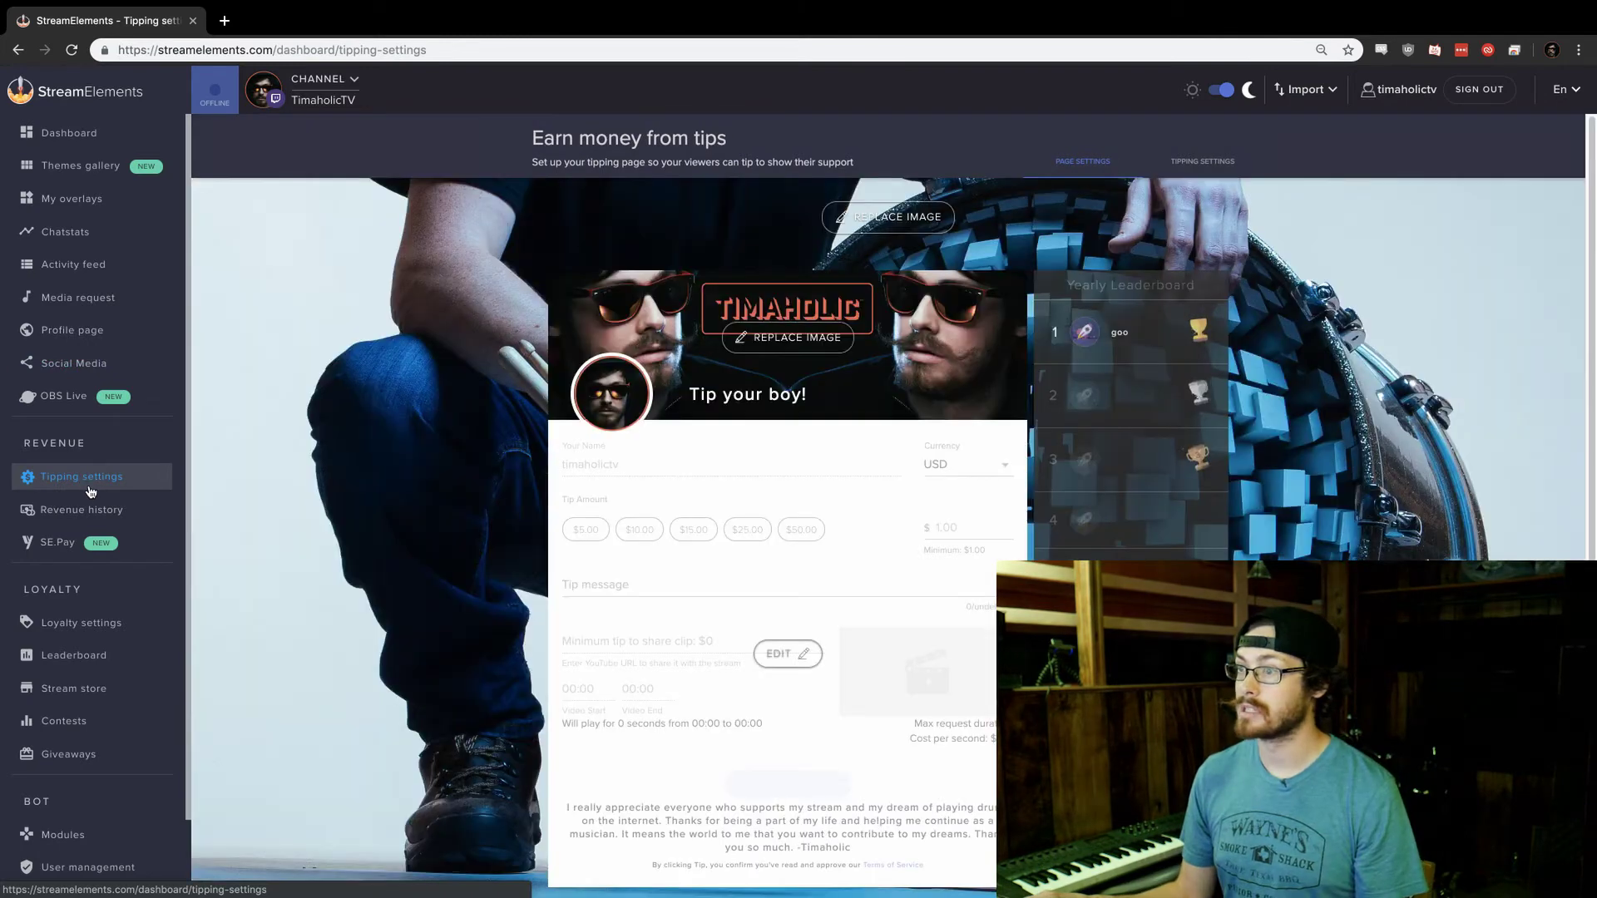
left_click(1198, 162)
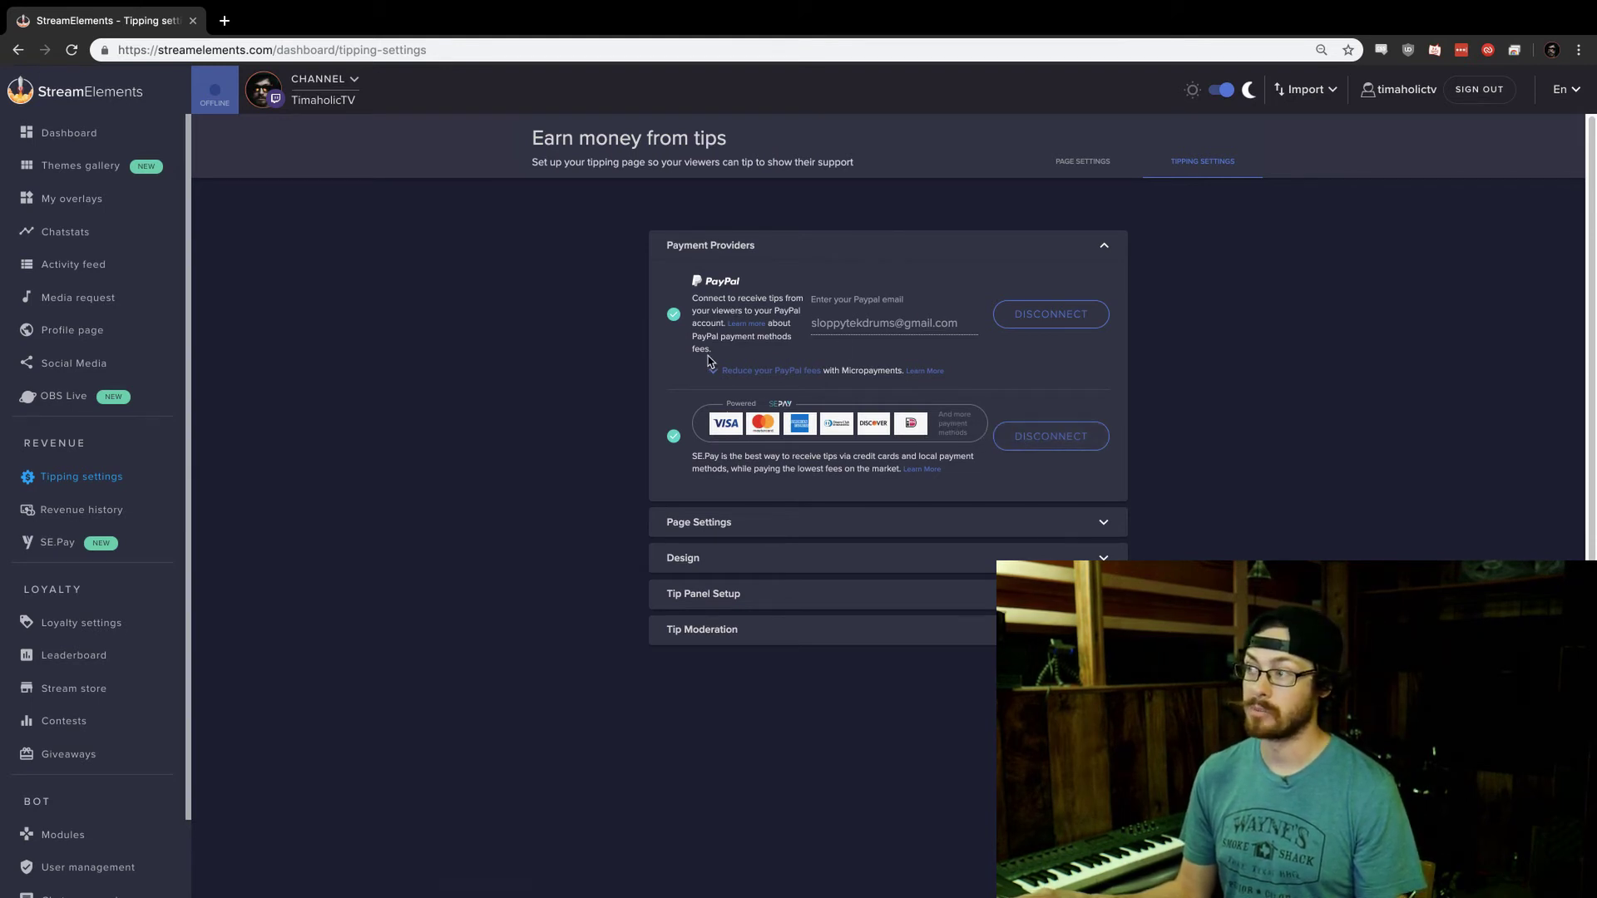
left_click(748, 522)
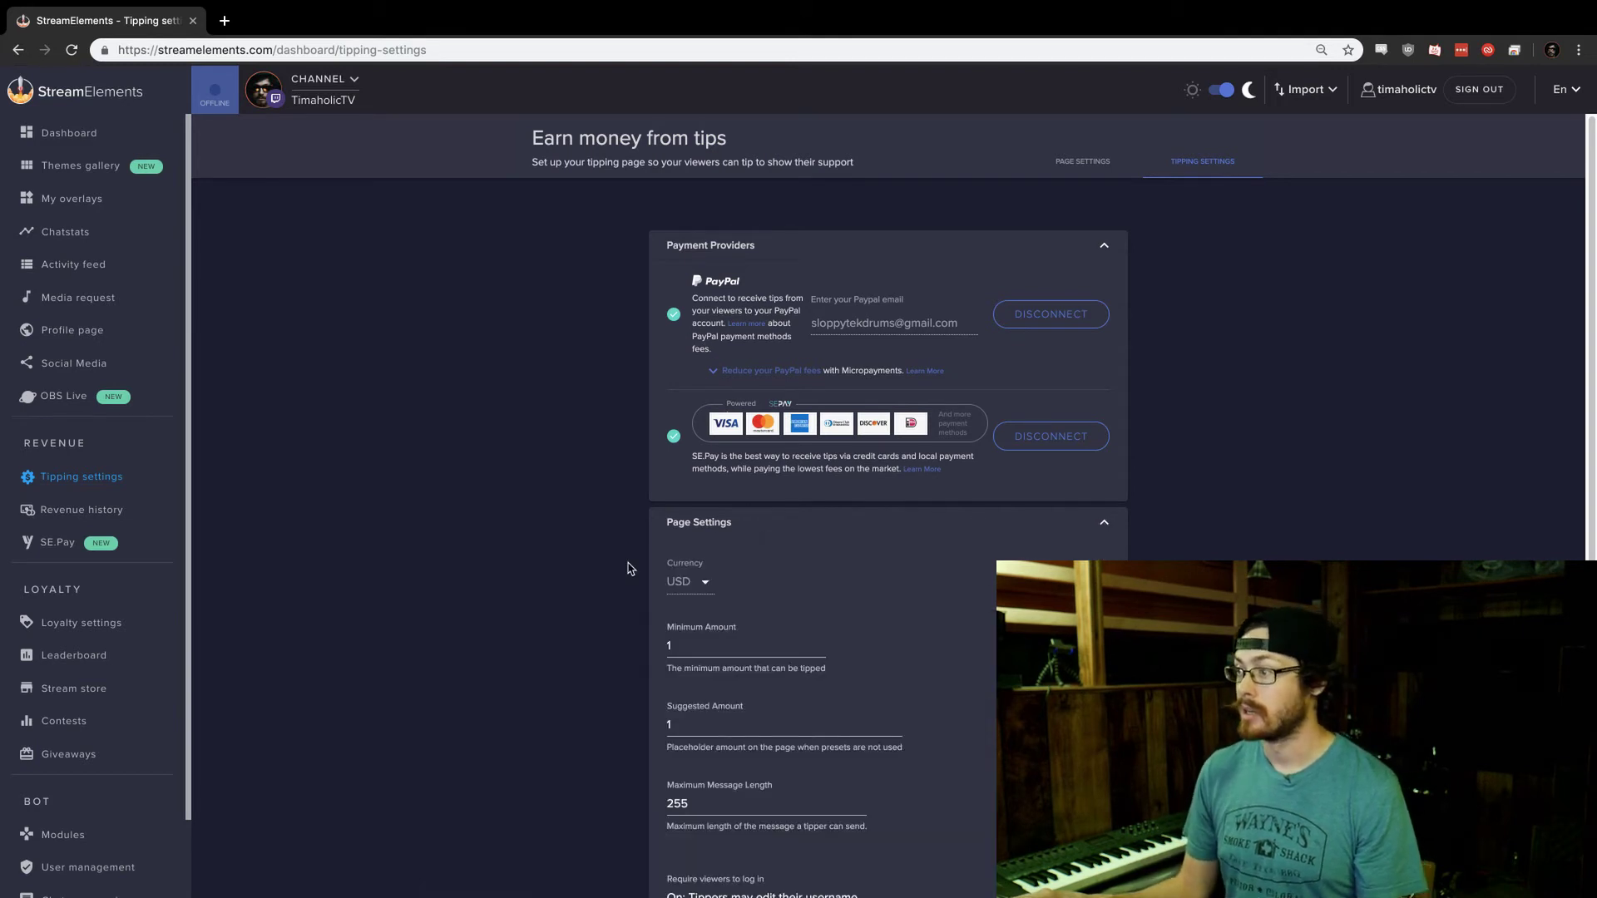
scroll(645, 568, "down", 3)
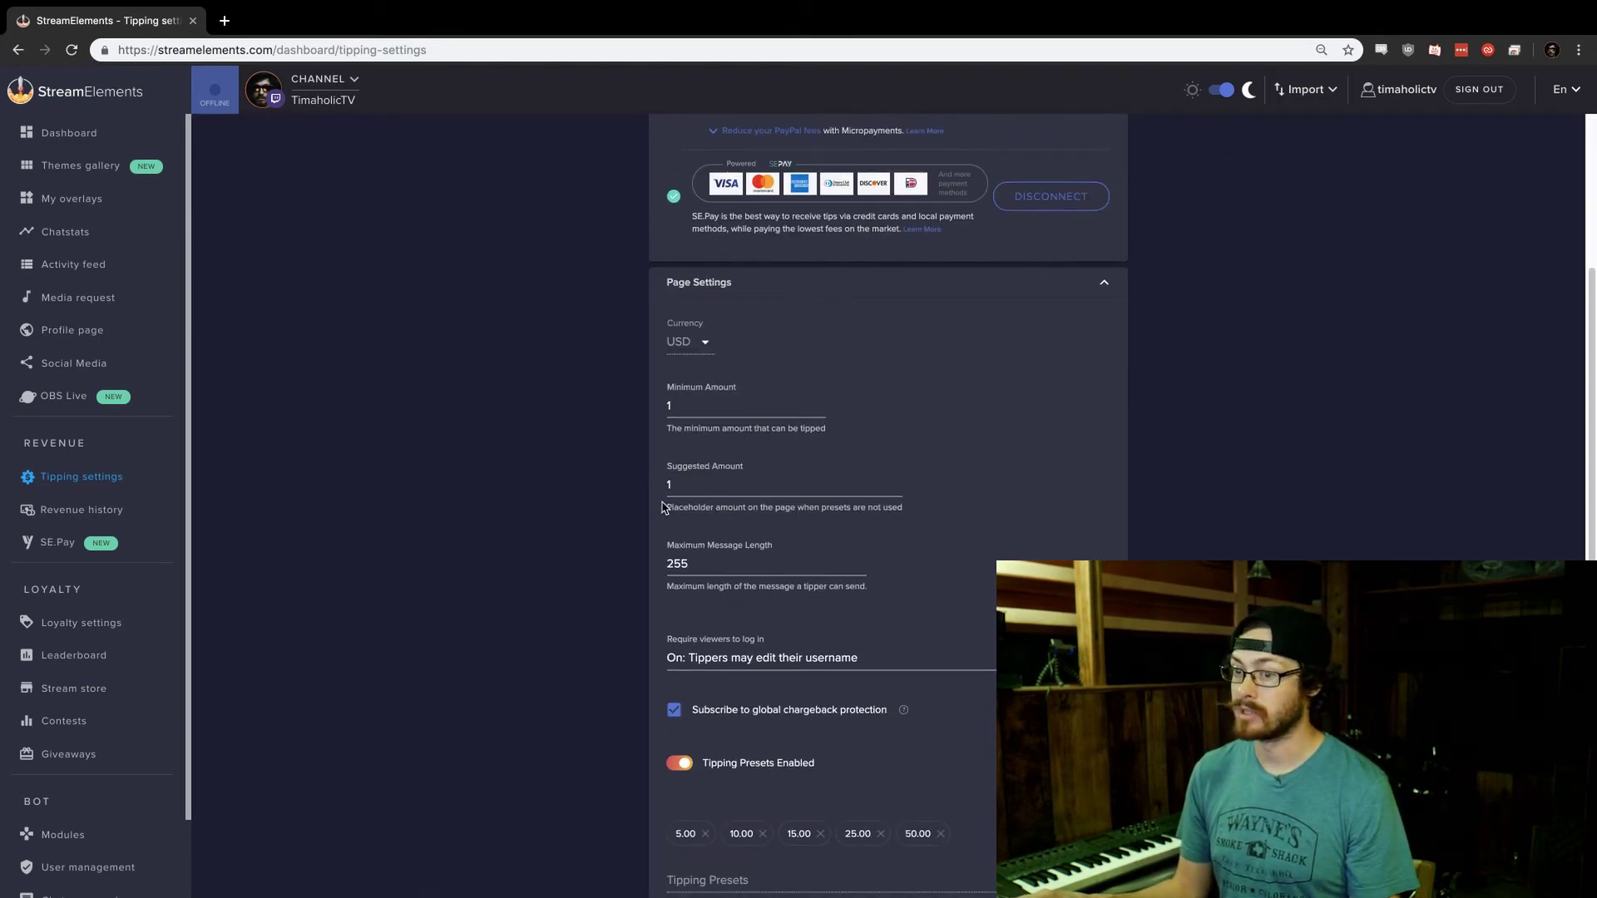
scroll(657, 507, "down", 1)
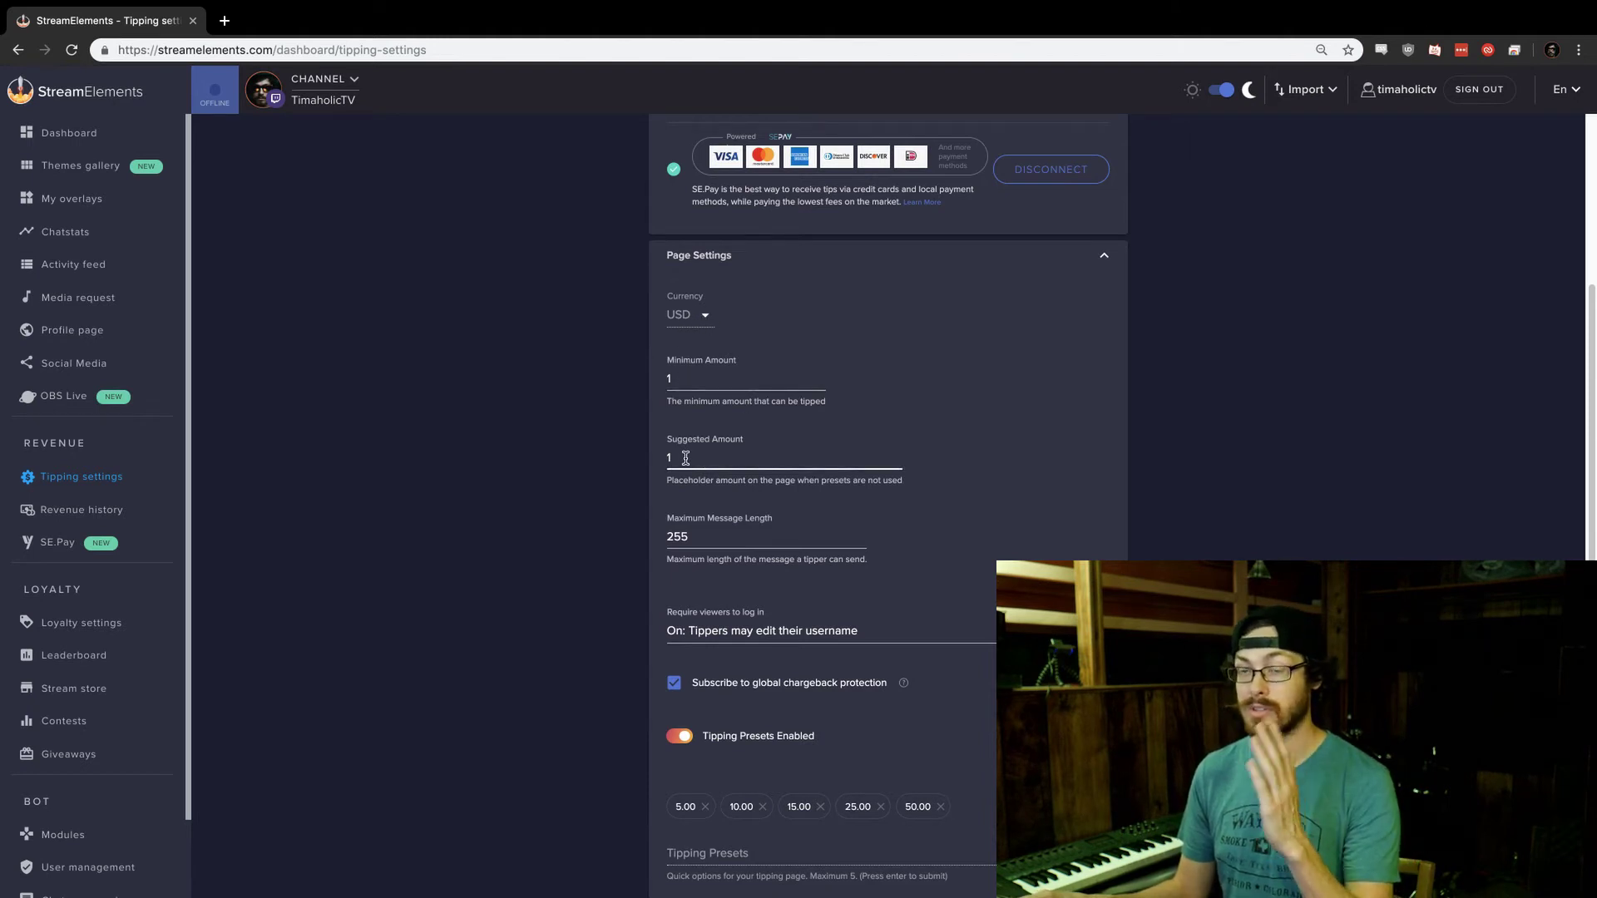
scroll(690, 460, "down", 3)
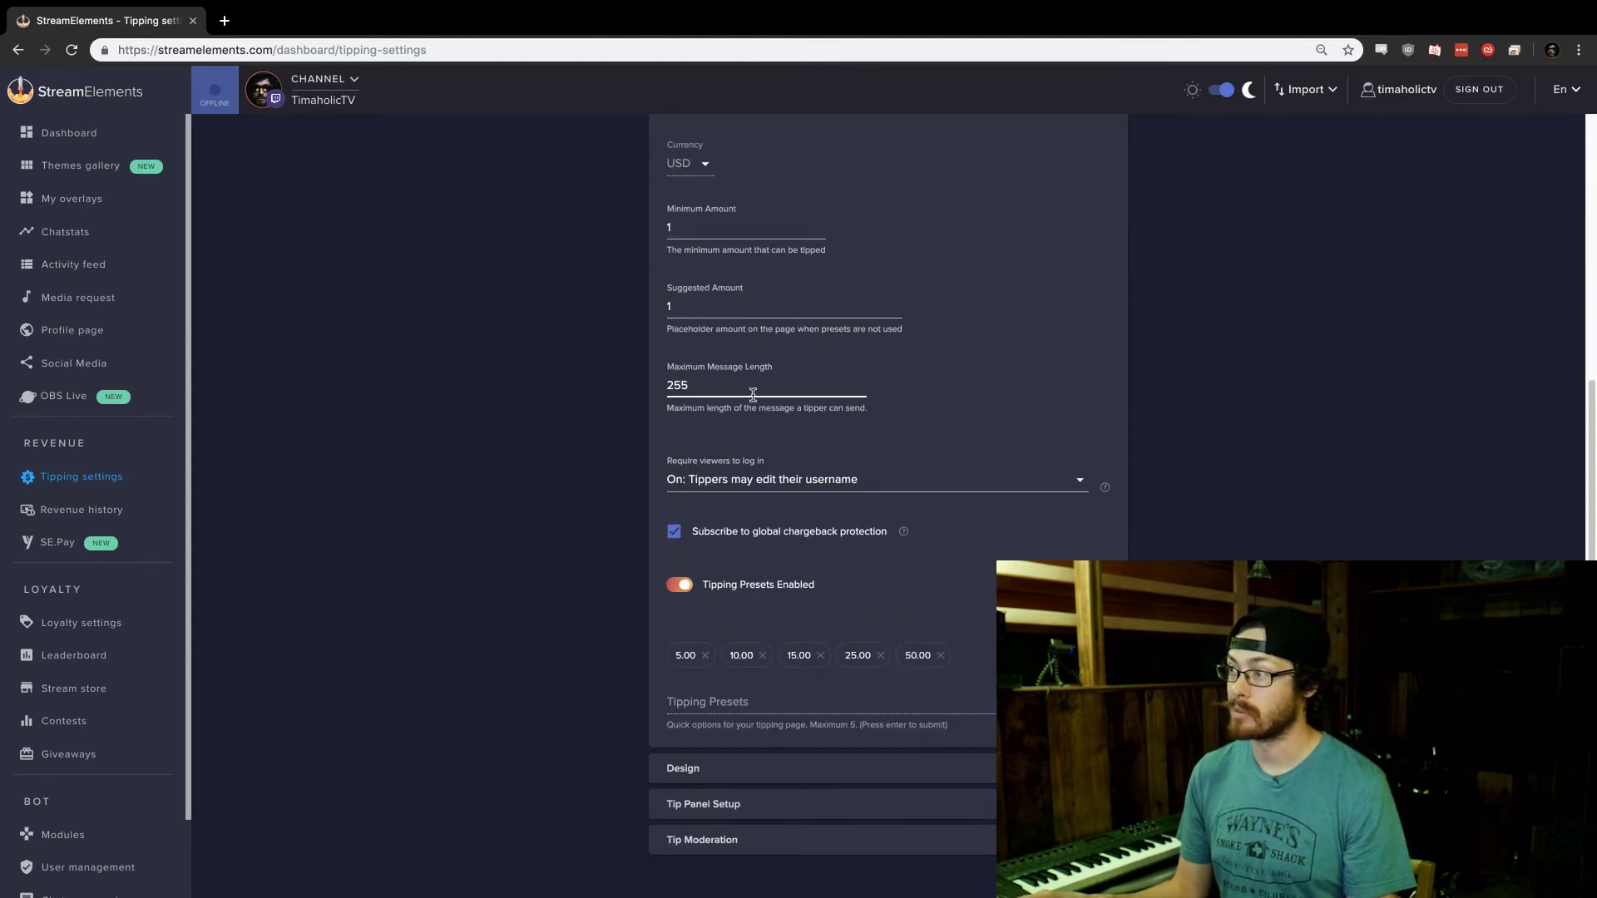
scroll(736, 443, "down", 1)
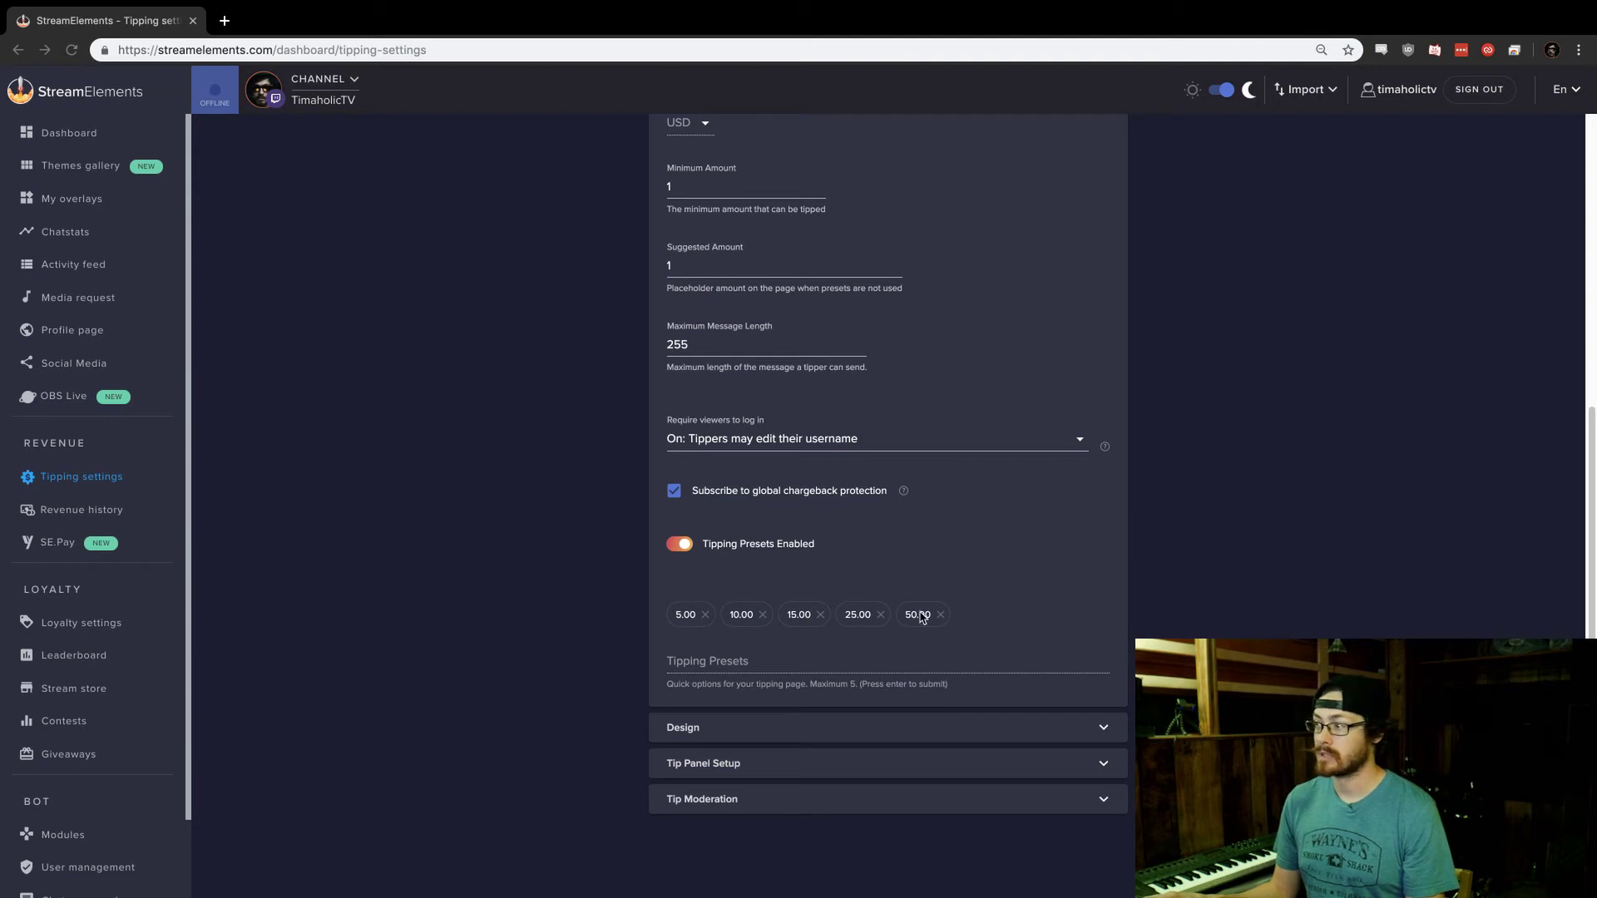
Step: Expand the tipping page's design settings and review its title, message to tippers, background and header images, and leaderboard options
left_click(704, 729)
scroll(616, 666, "down", 3)
left_click(704, 527)
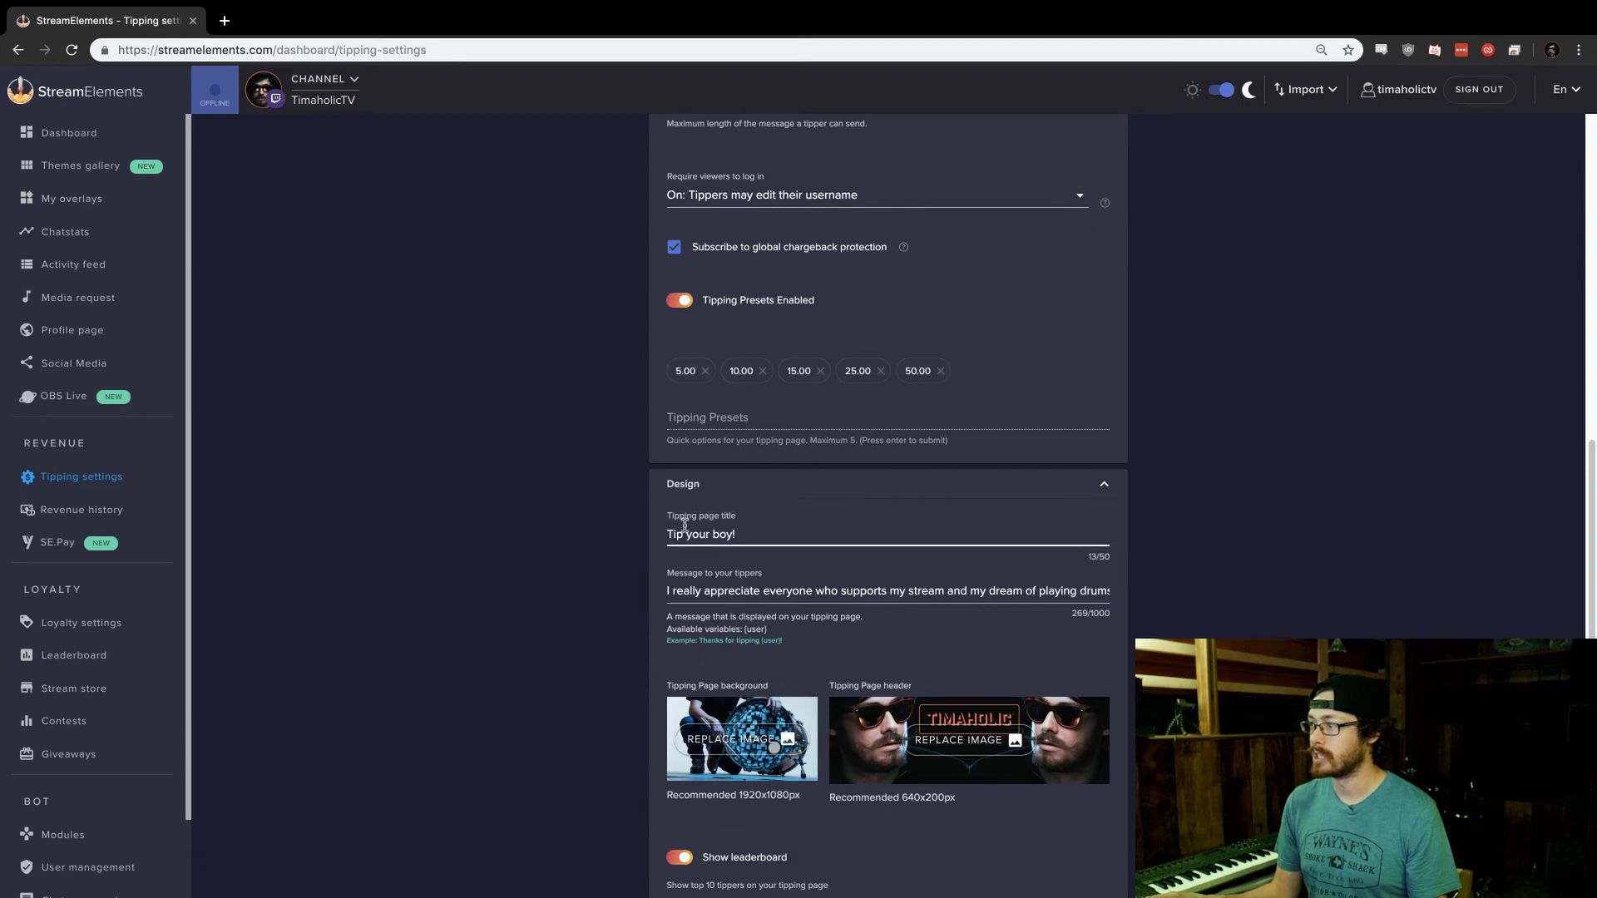
left_click(672, 586)
scroll(832, 599, "down", 2)
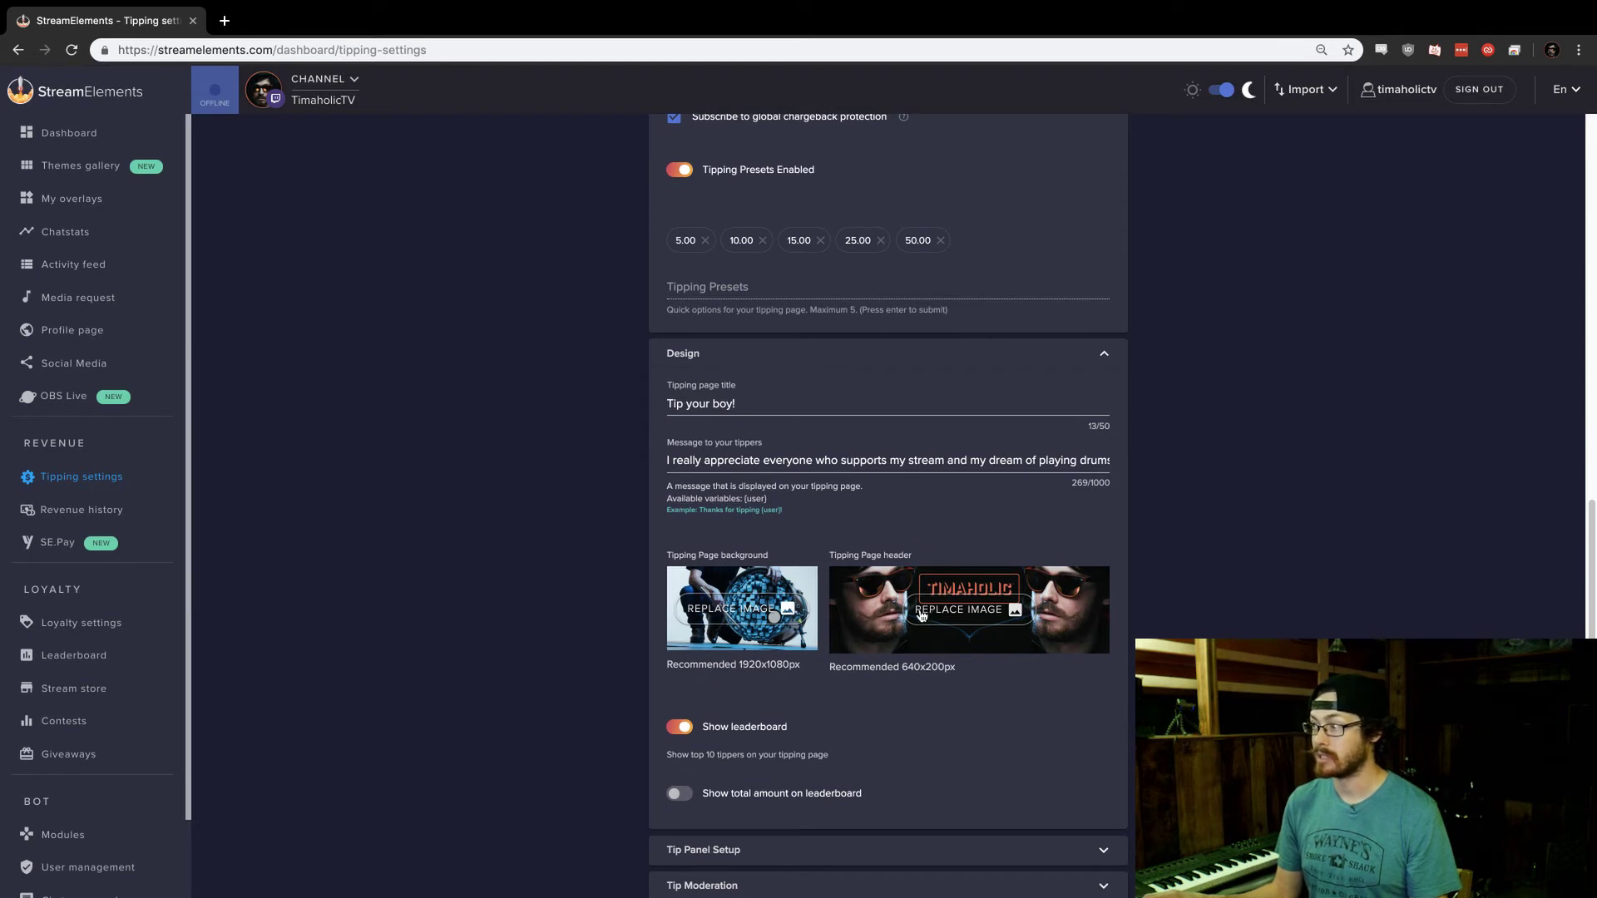
scroll(865, 620, "down", 1)
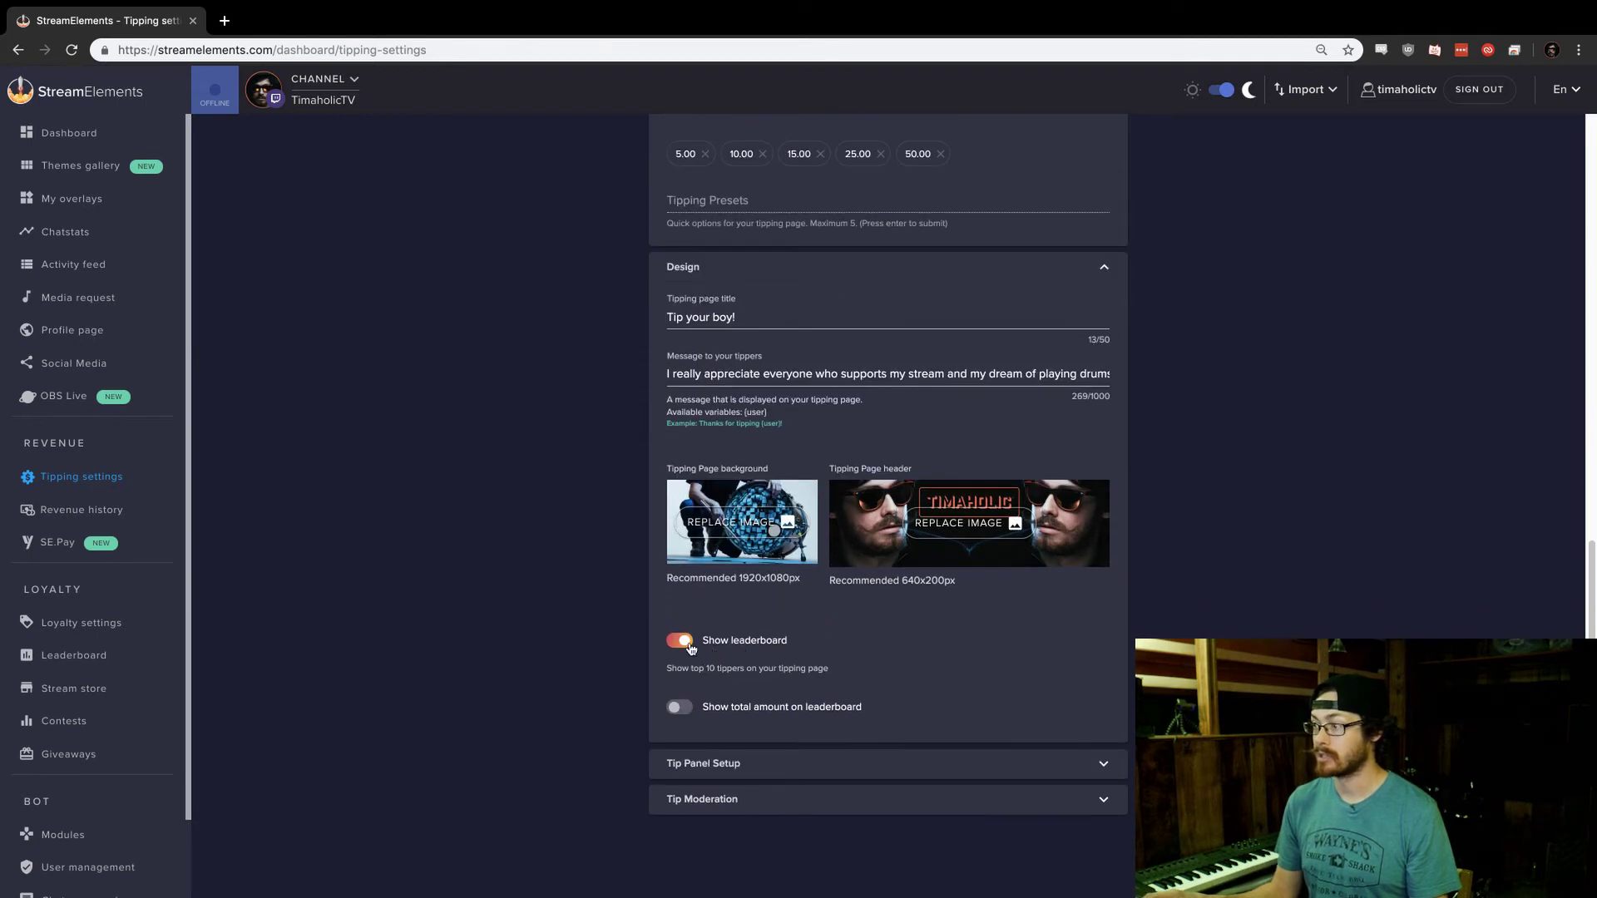
Step: Expand the tip panel setup and tip moderation sections and review the tipping page link and message filtering options
left_click(726, 761)
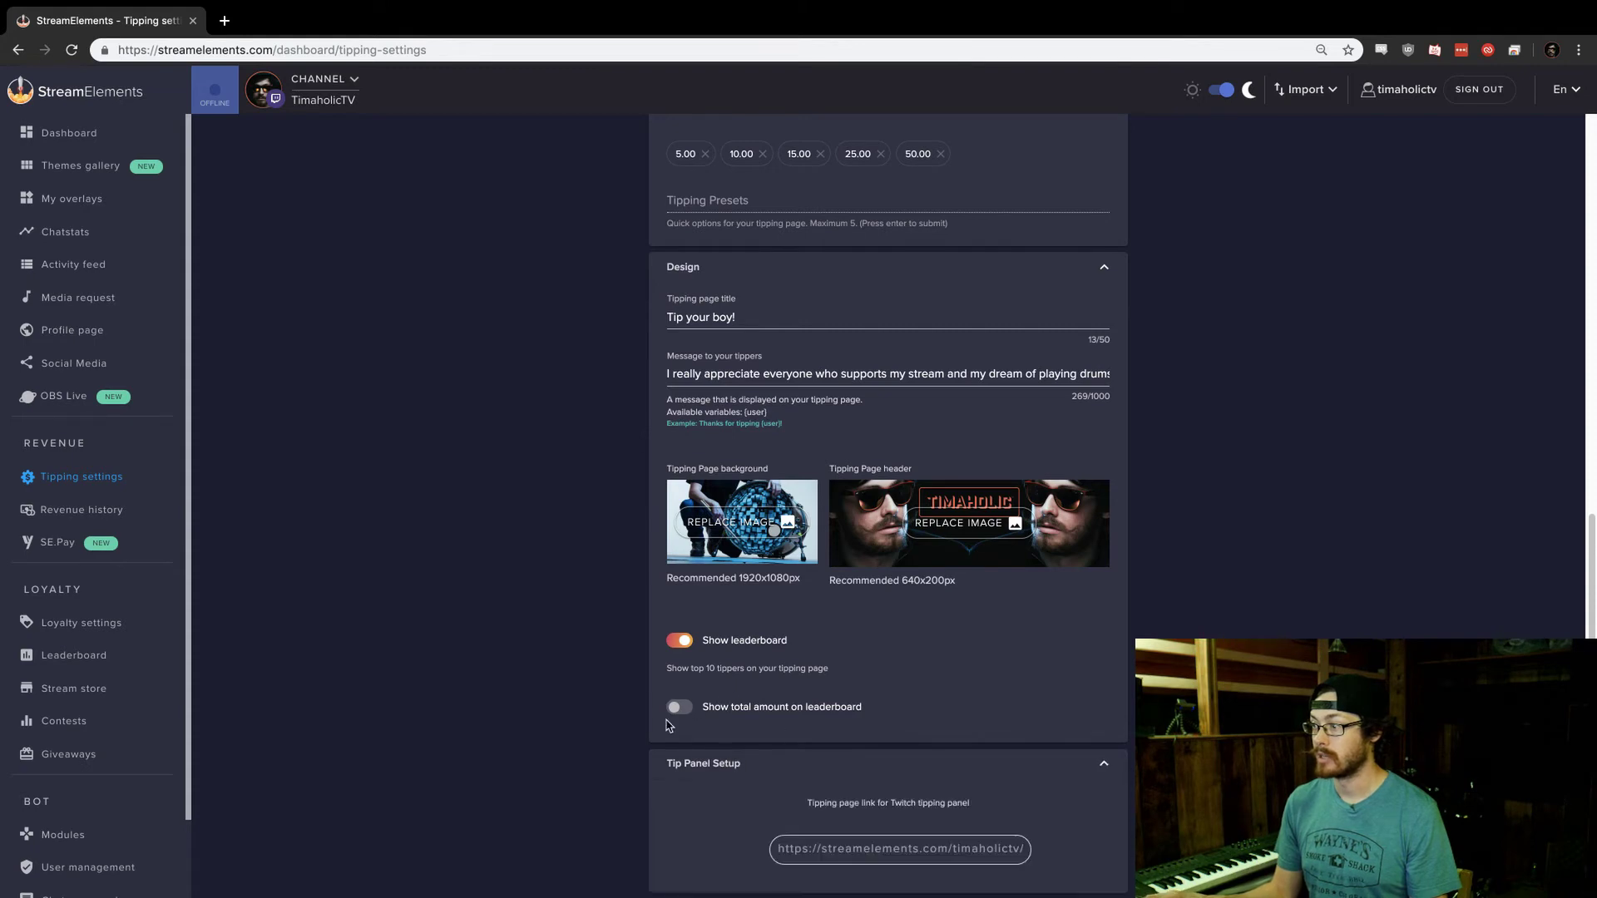
scroll(510, 640, "down", 2)
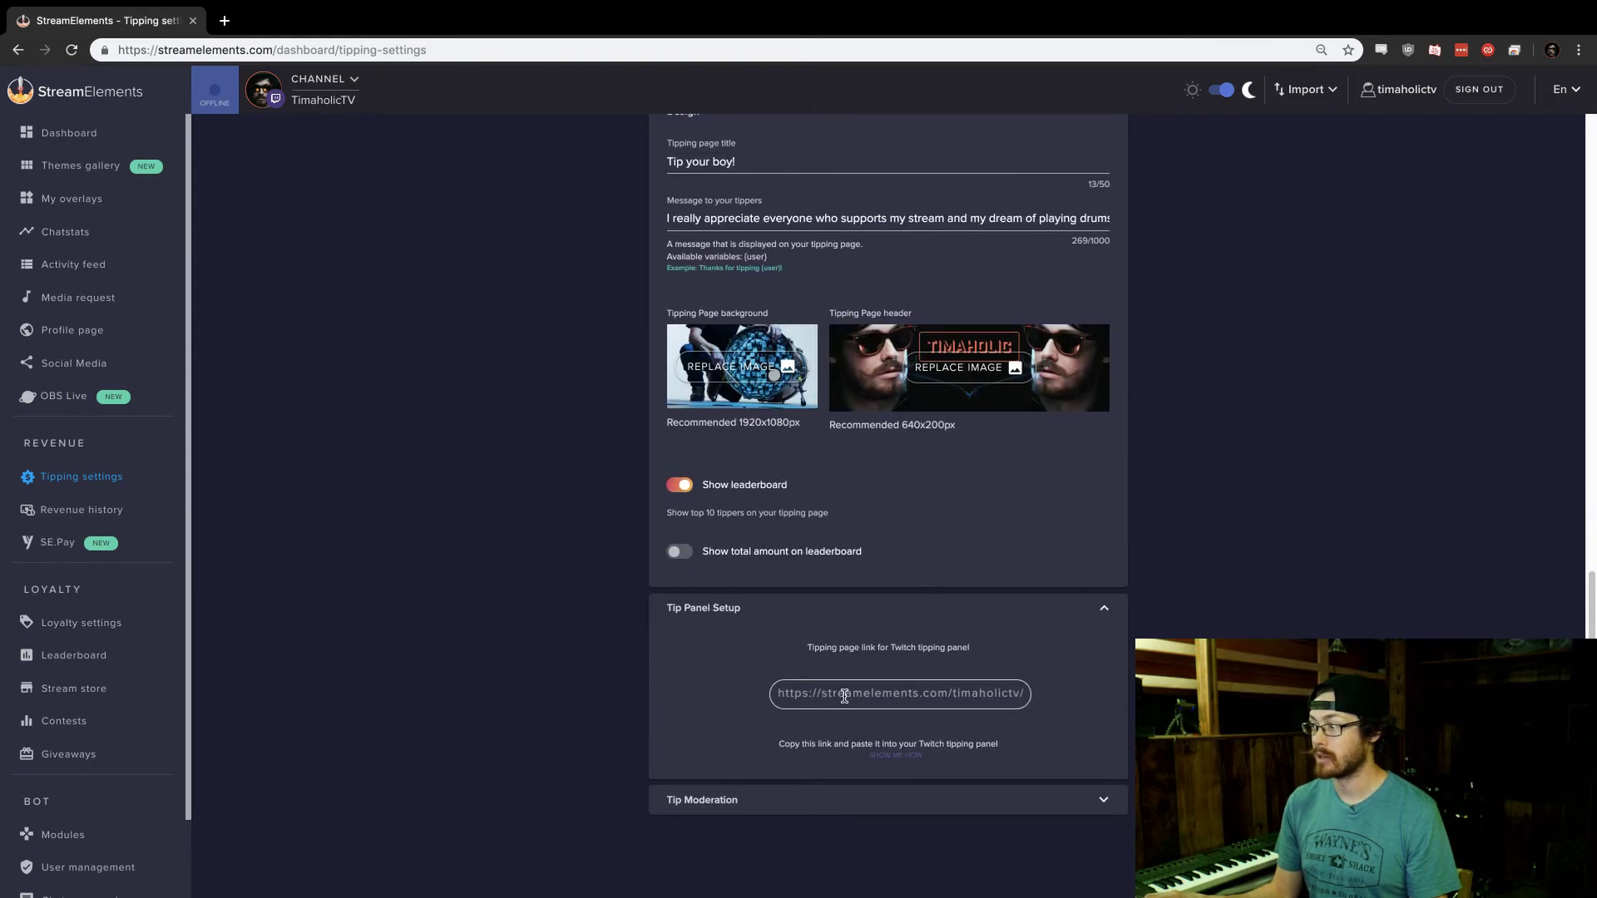
left_click(717, 798)
scroll(605, 727, "down", 5)
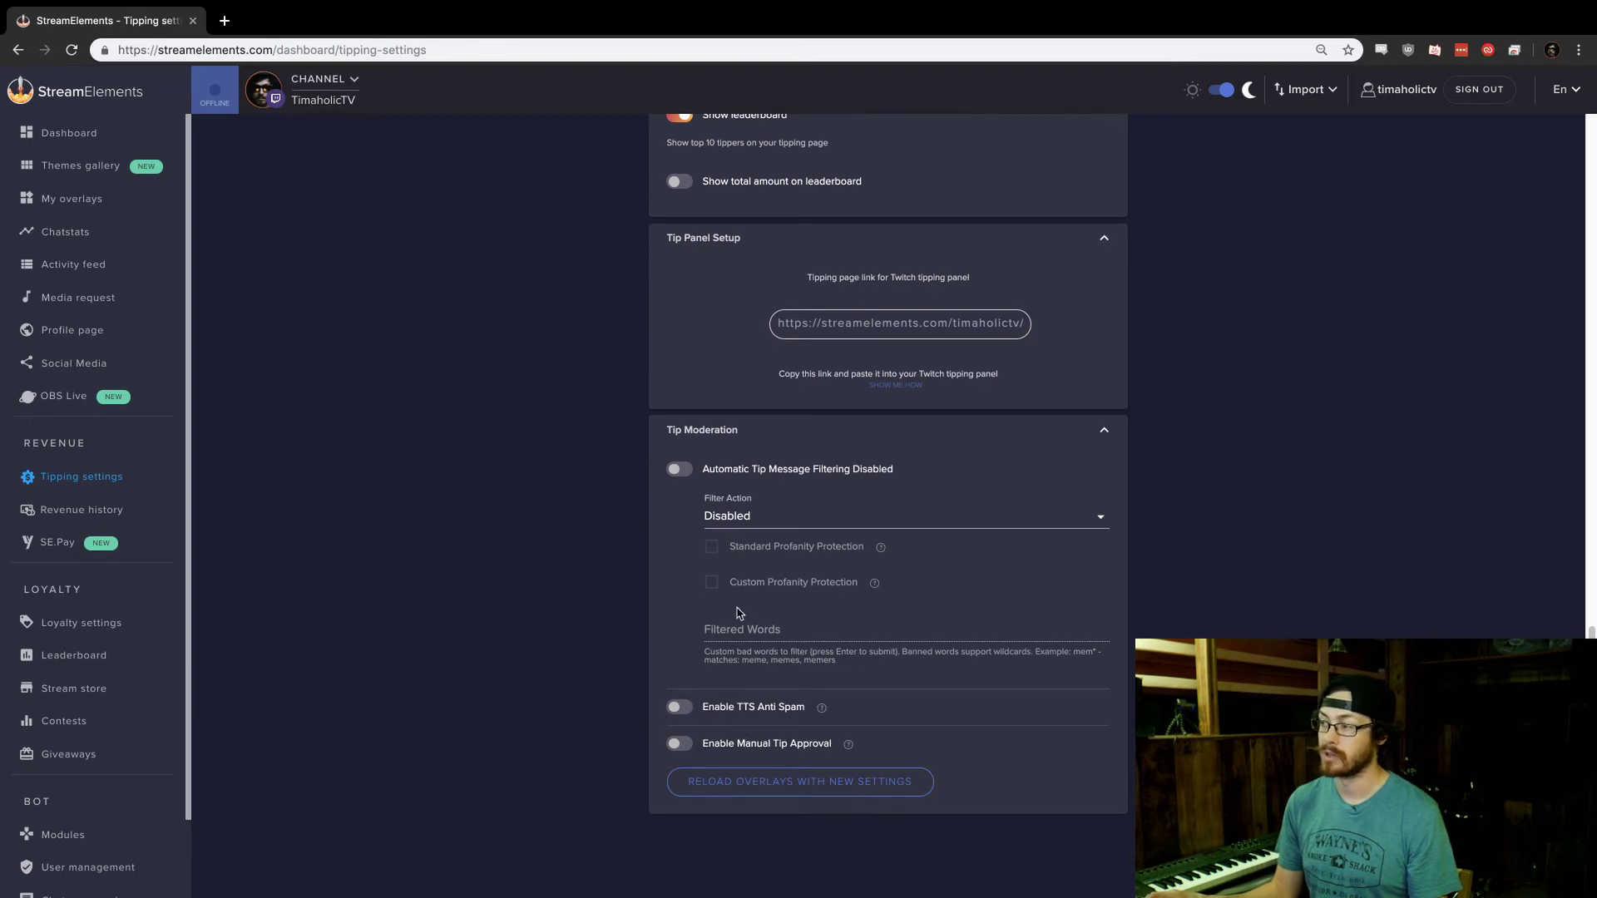
Step: Review the tipping payment providers again and open the tipping page's page settings to look over the page layout and replaceable images
scroll(698, 599, "up", 20)
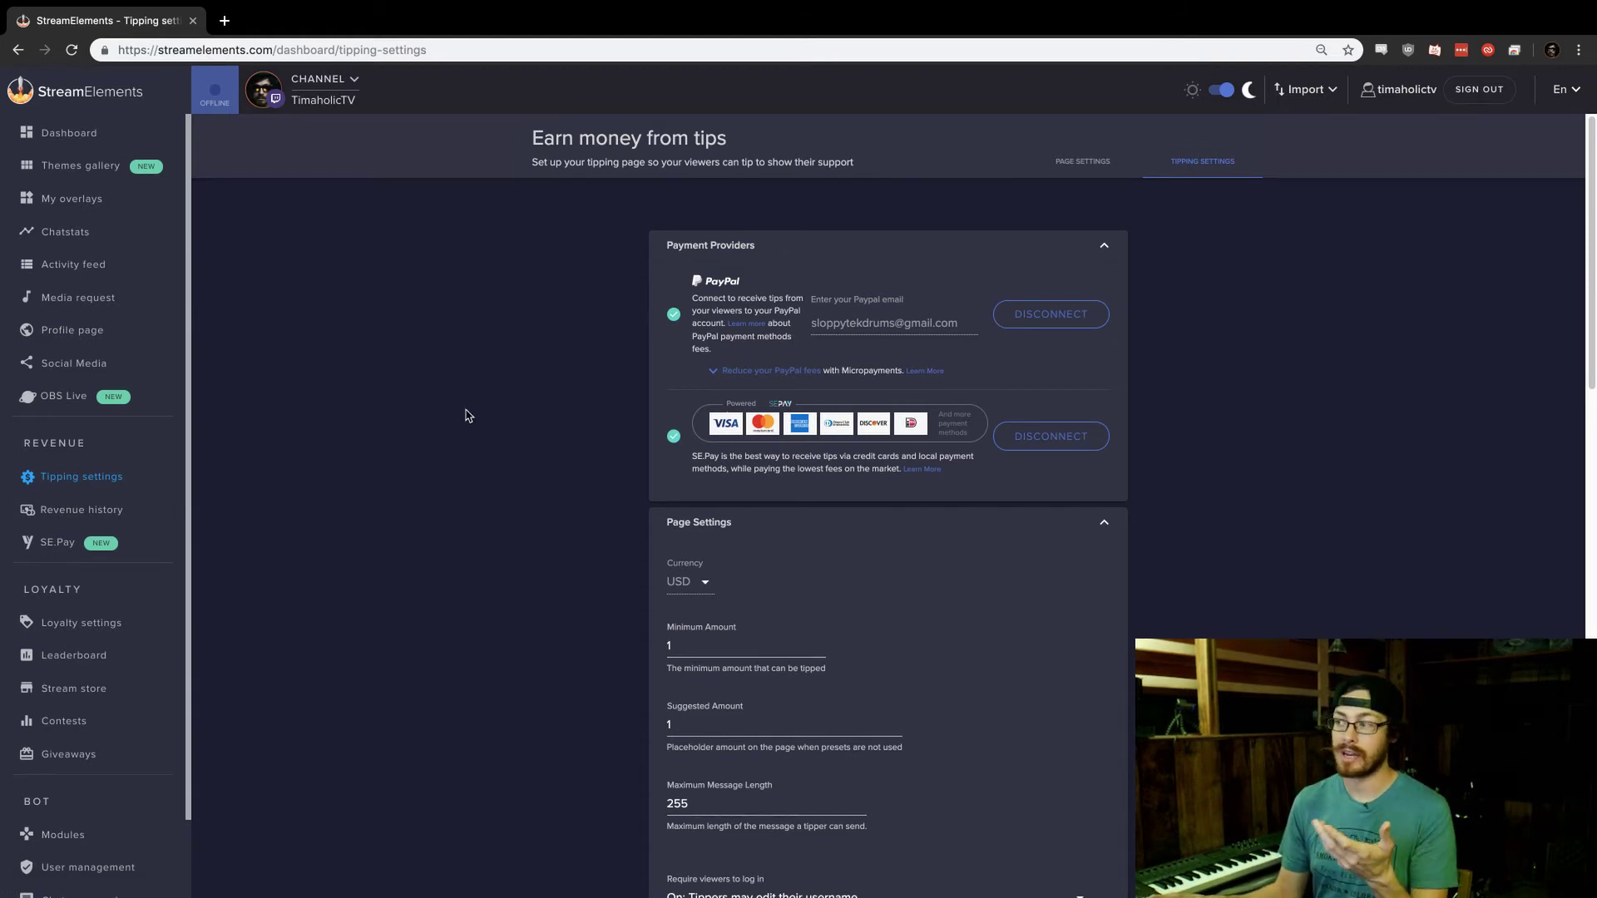
left_click(73, 479)
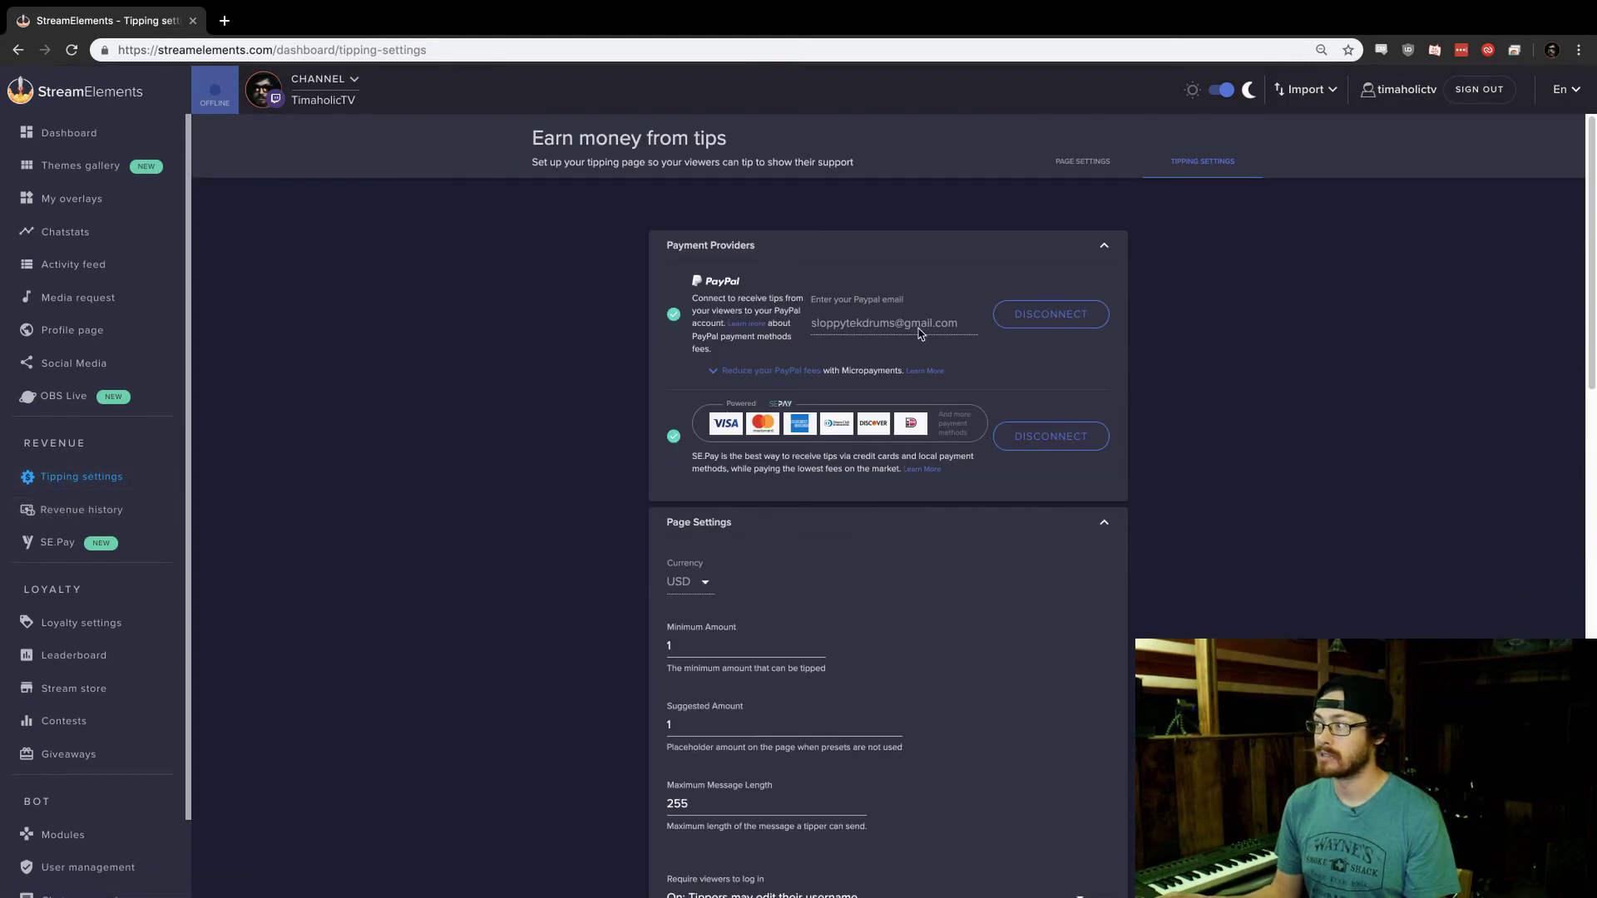
scroll(652, 660, "down", 5)
scroll(396, 610, "up", 5)
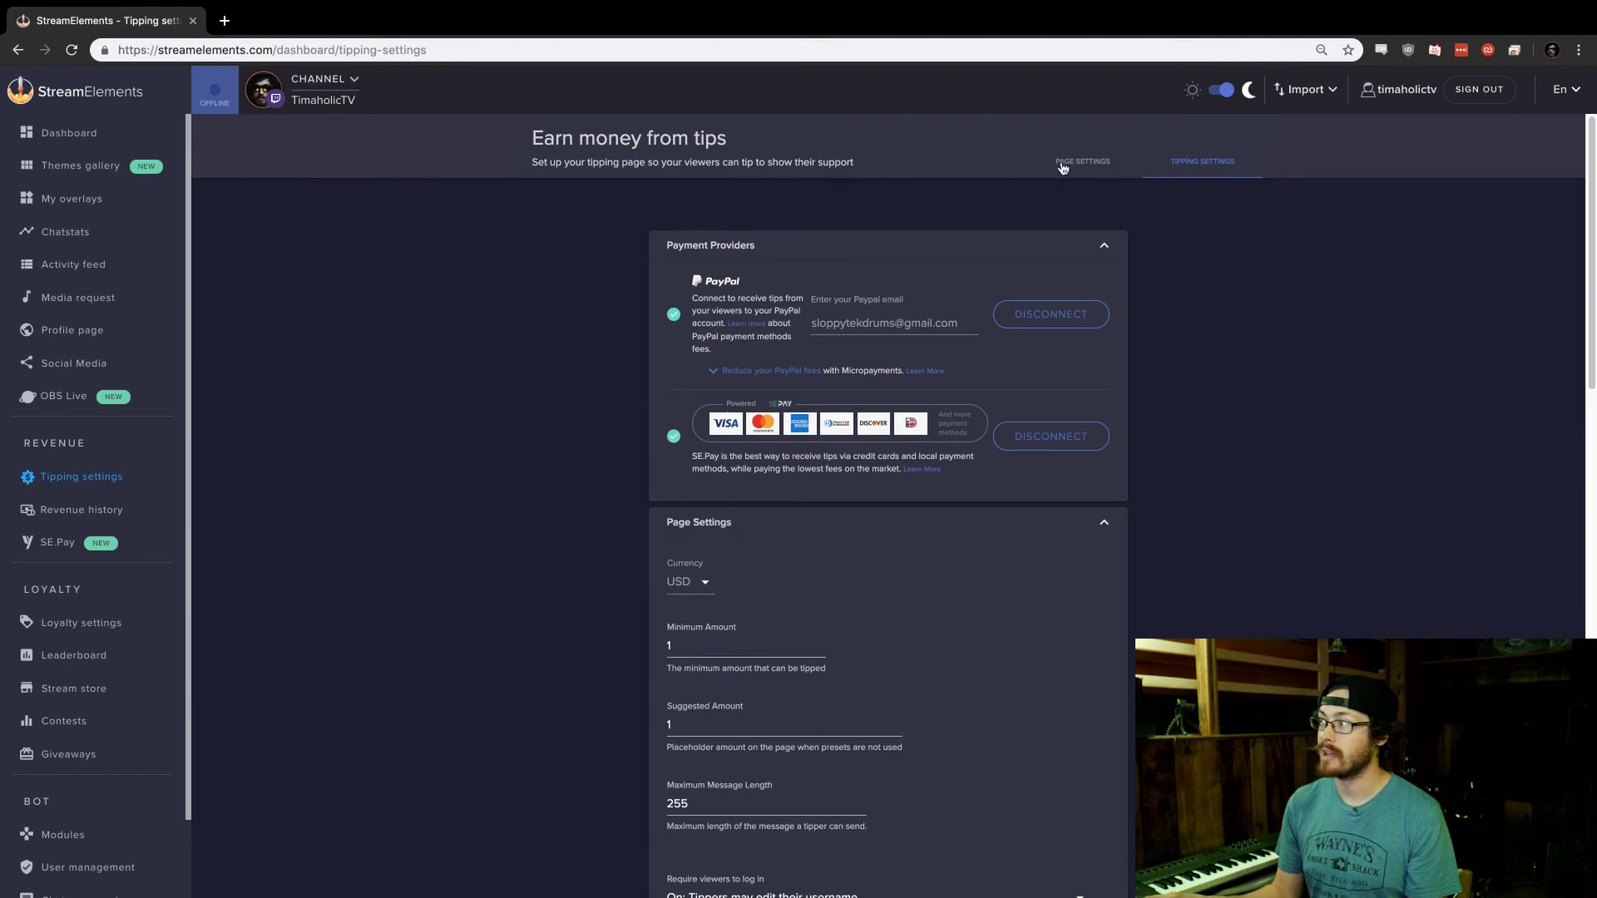
left_click(1098, 164)
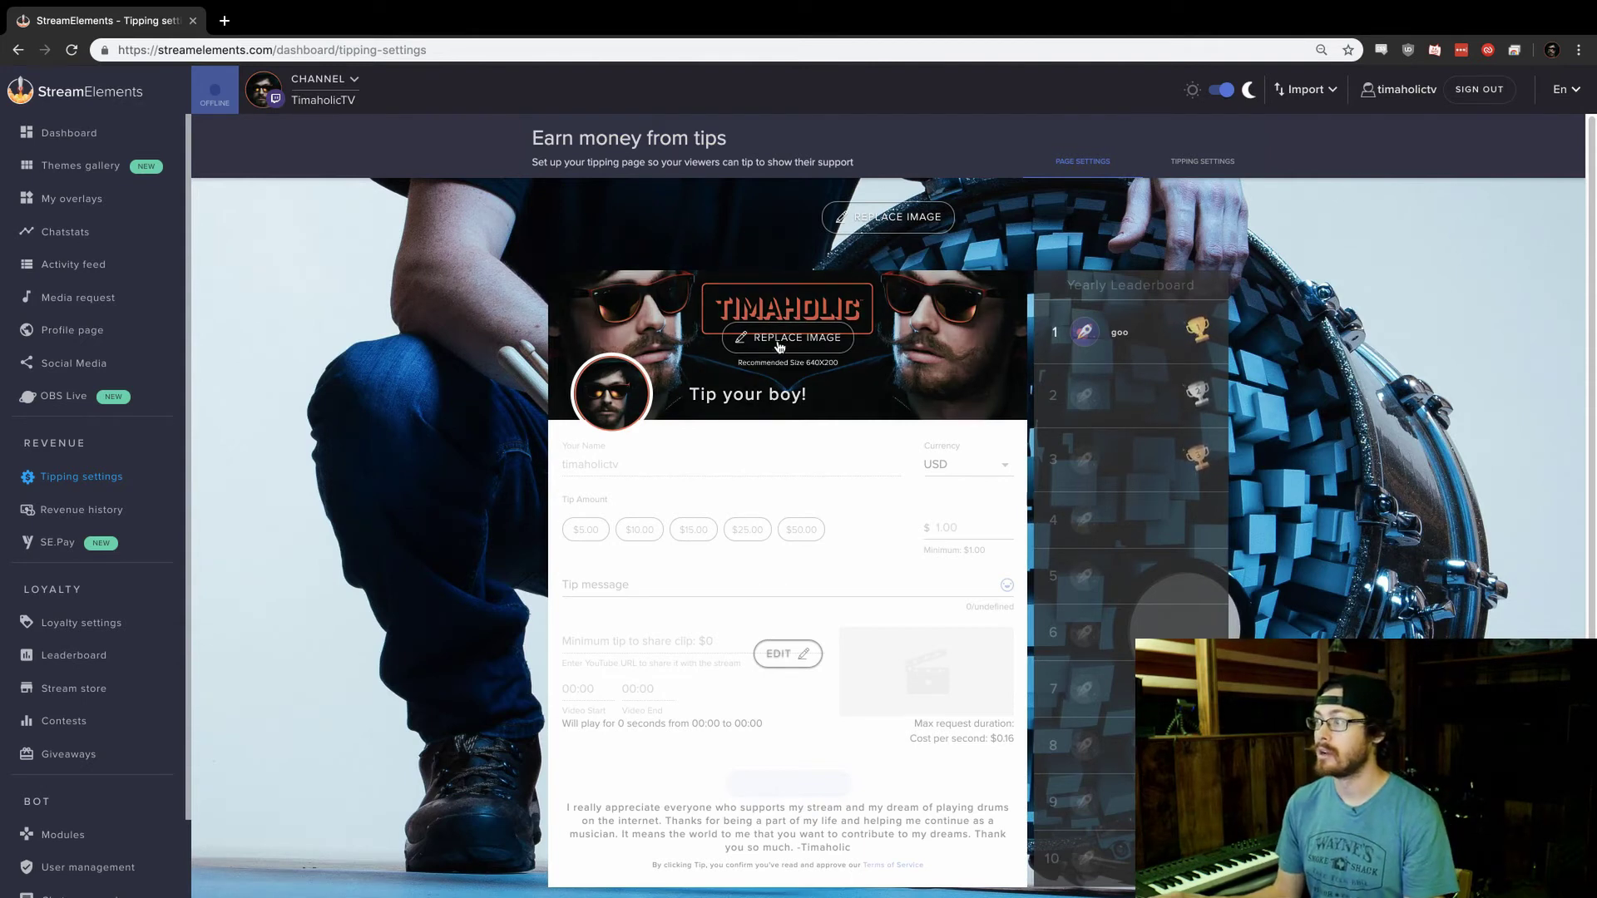
scroll(752, 529, "down", 1)
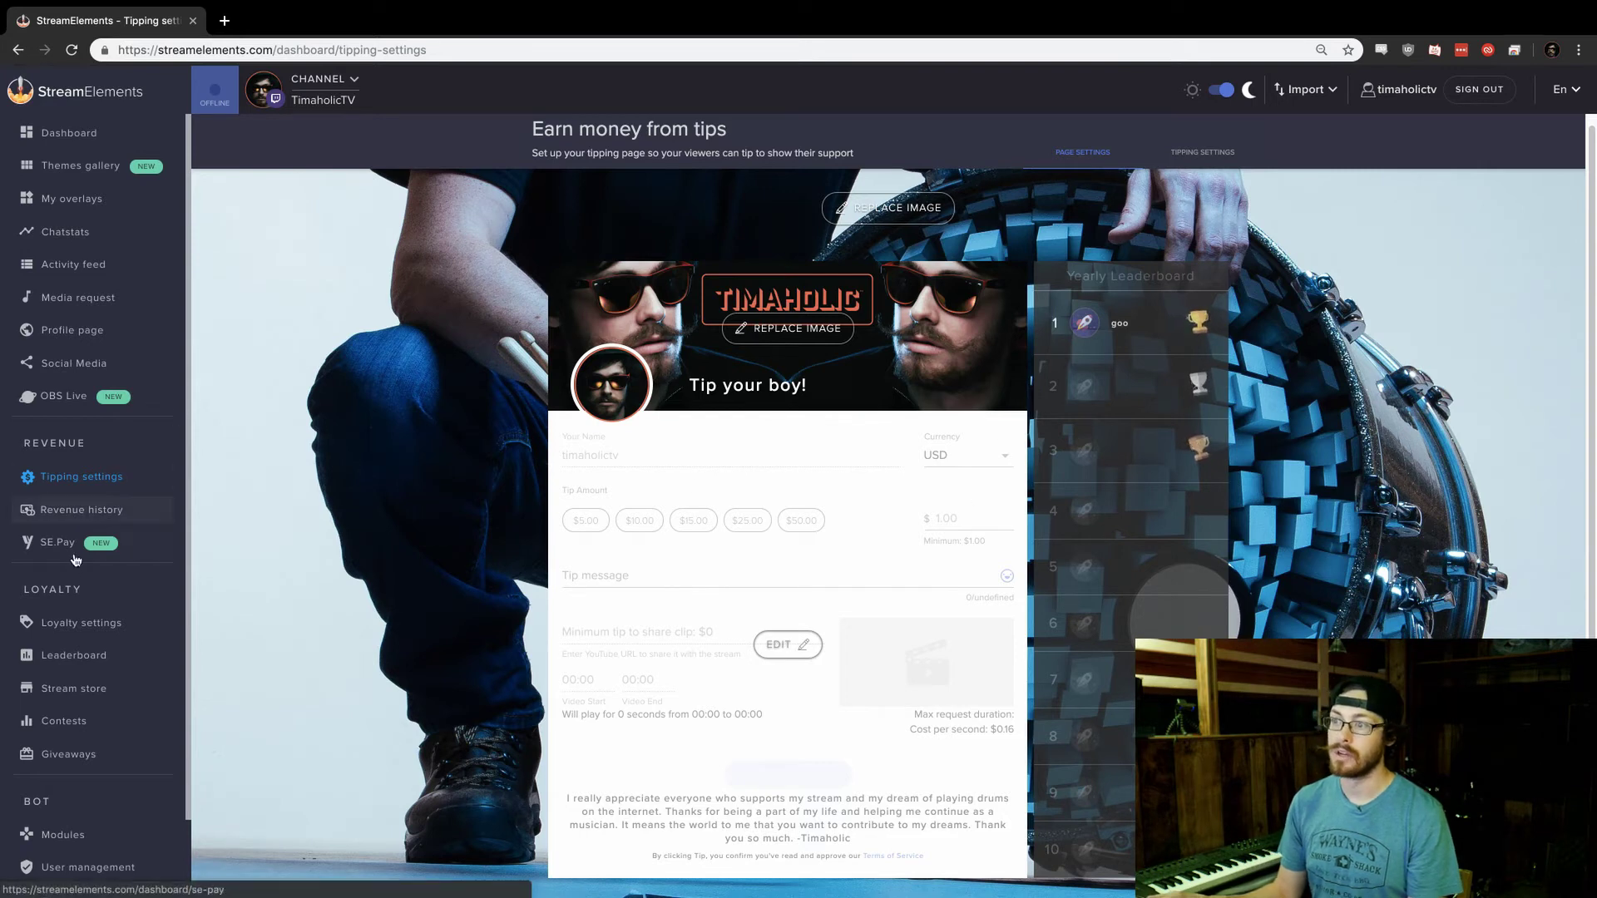
Step: Open the loyalty settings and review the currency name, the points amount for watching and how often viewers receive points
scroll(79, 541, "down", 1)
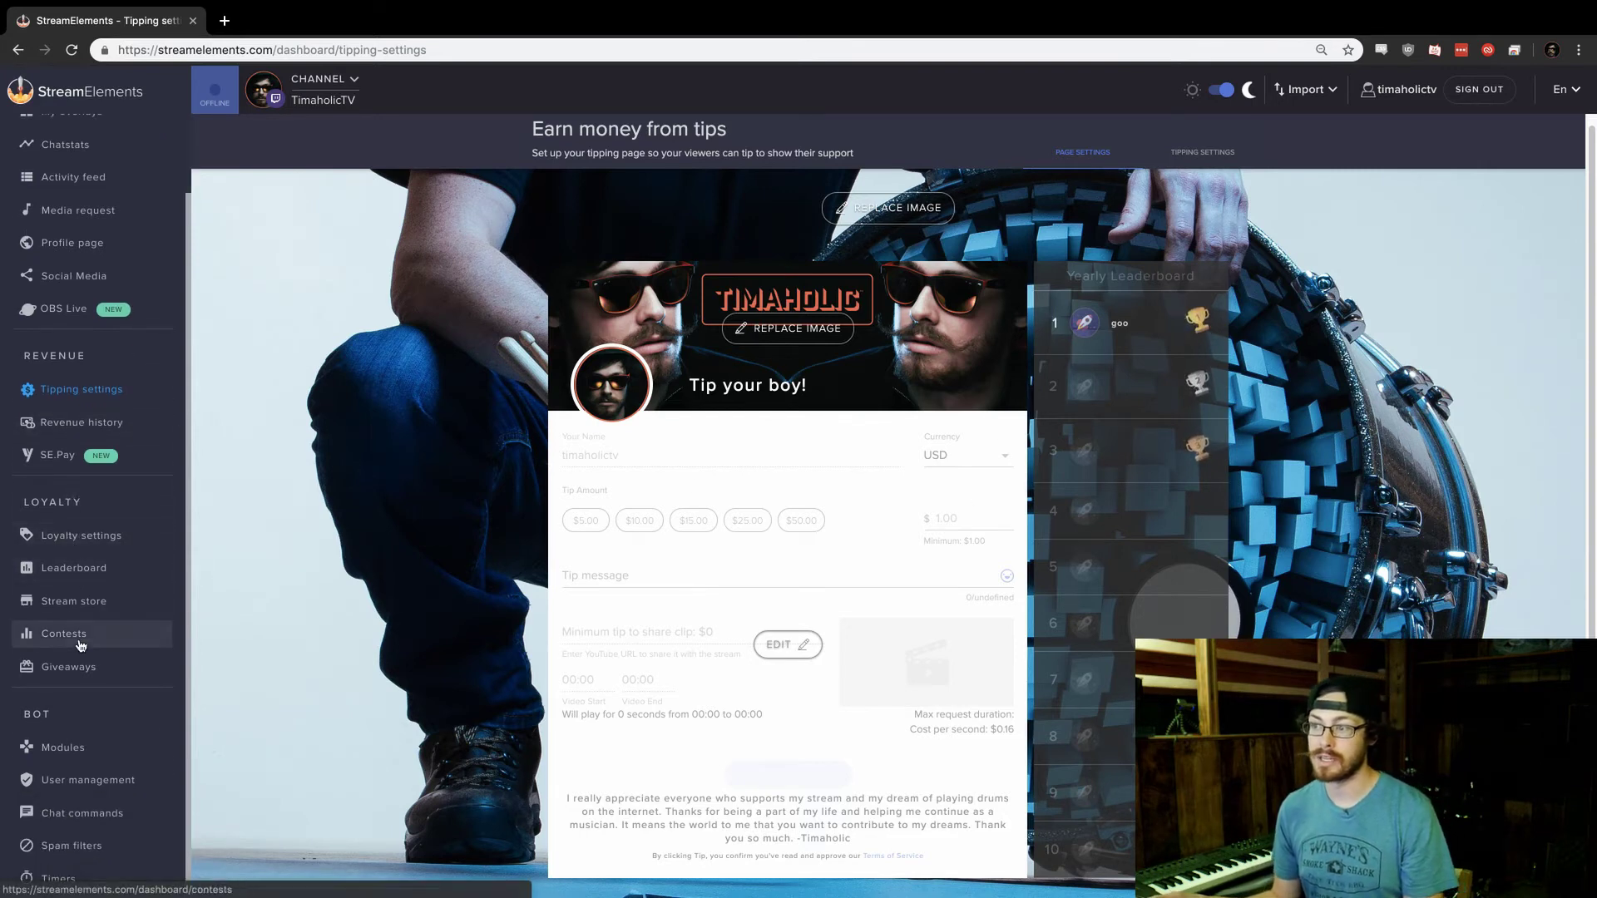
left_click(77, 540)
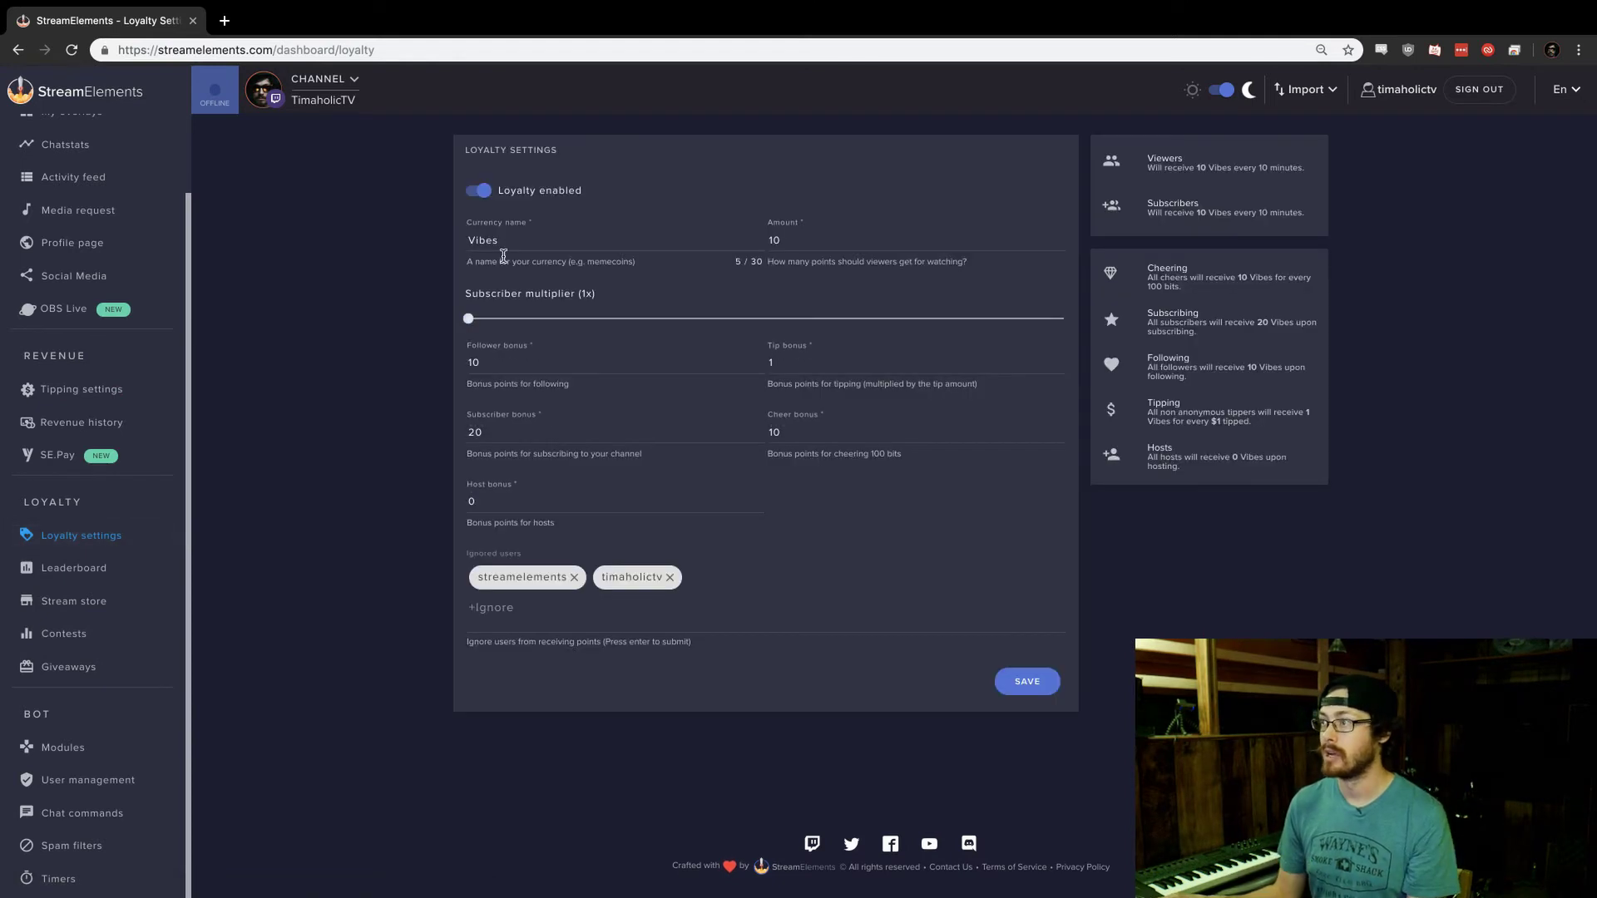
left_click_drag(506, 240, 477, 239)
left_click(507, 241)
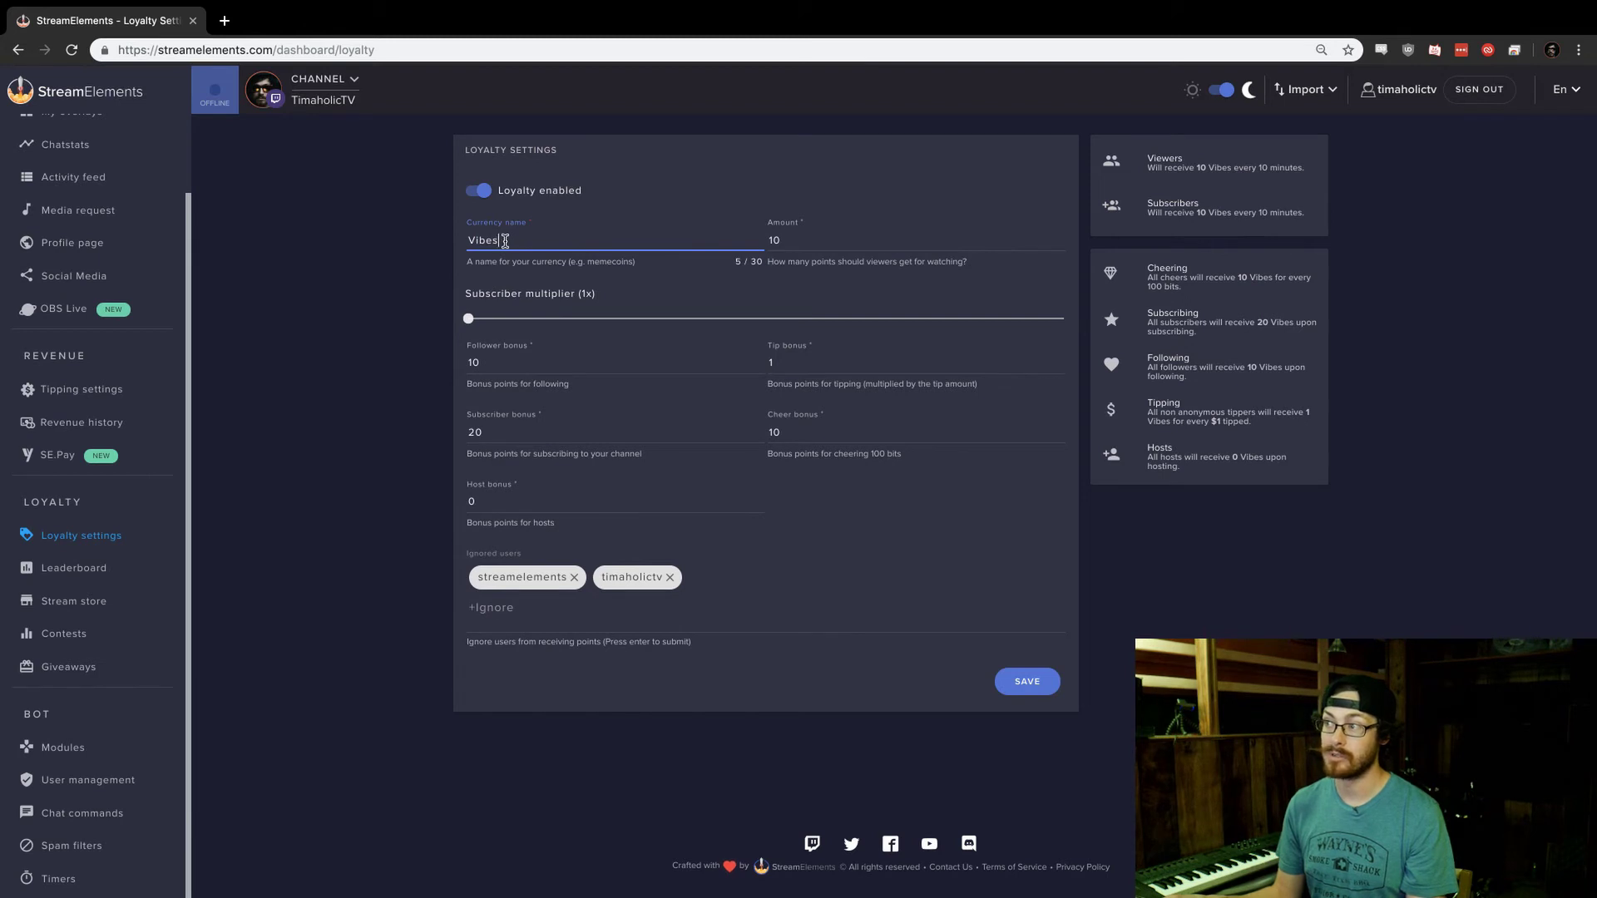
left_click(824, 239)
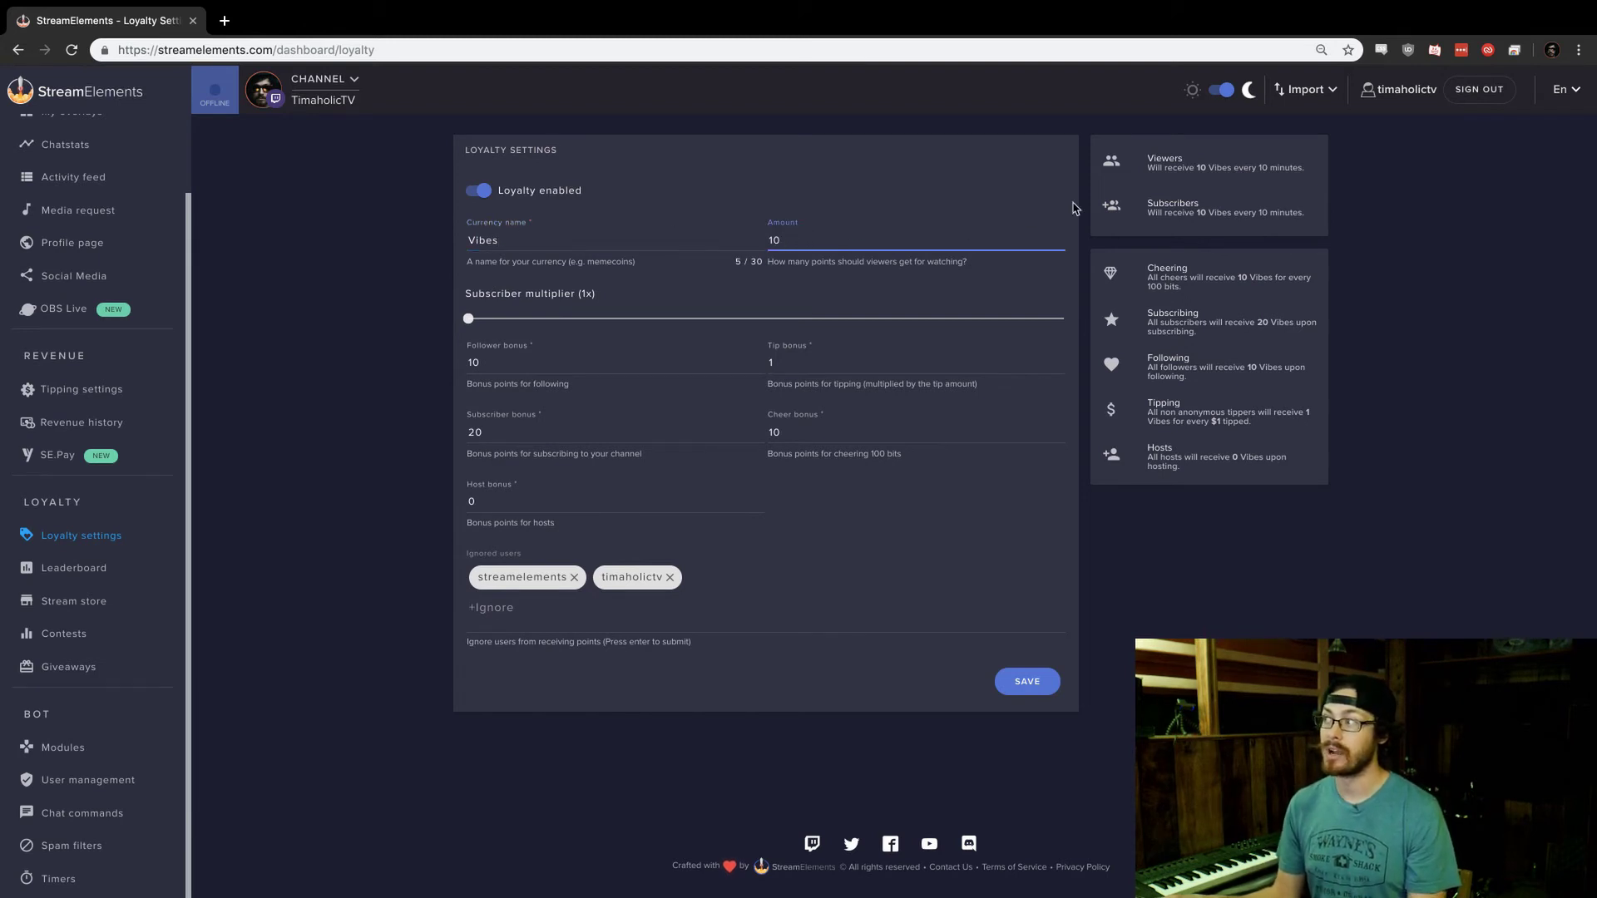
double_click(777, 239)
double_click(781, 240)
left_click_drag(1254, 167, 1303, 170)
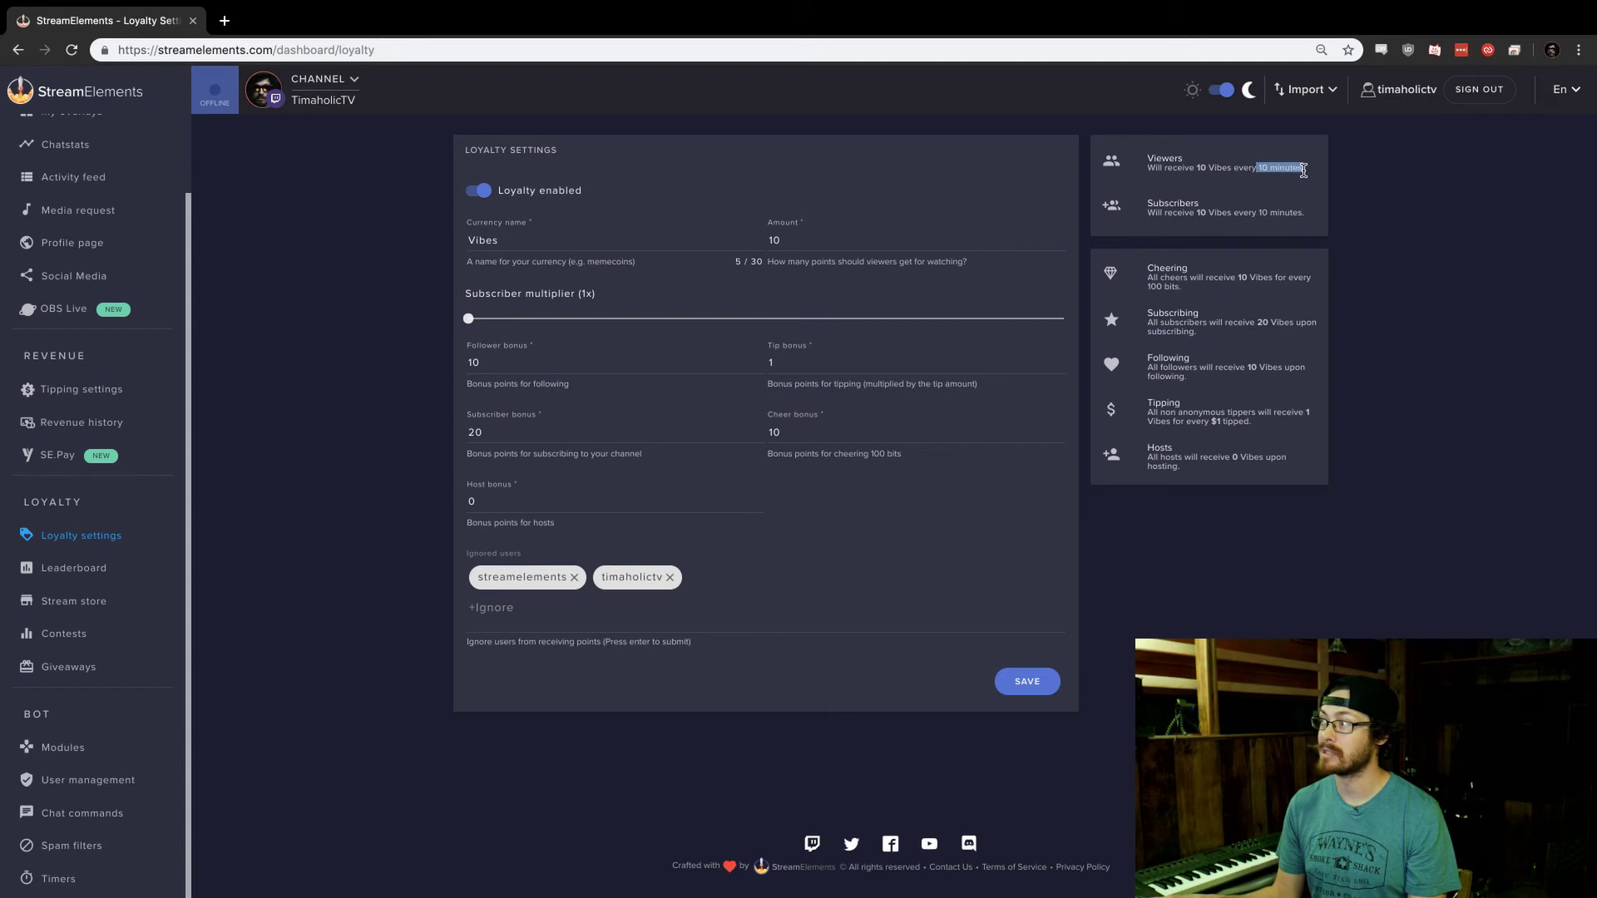
left_click(1222, 194)
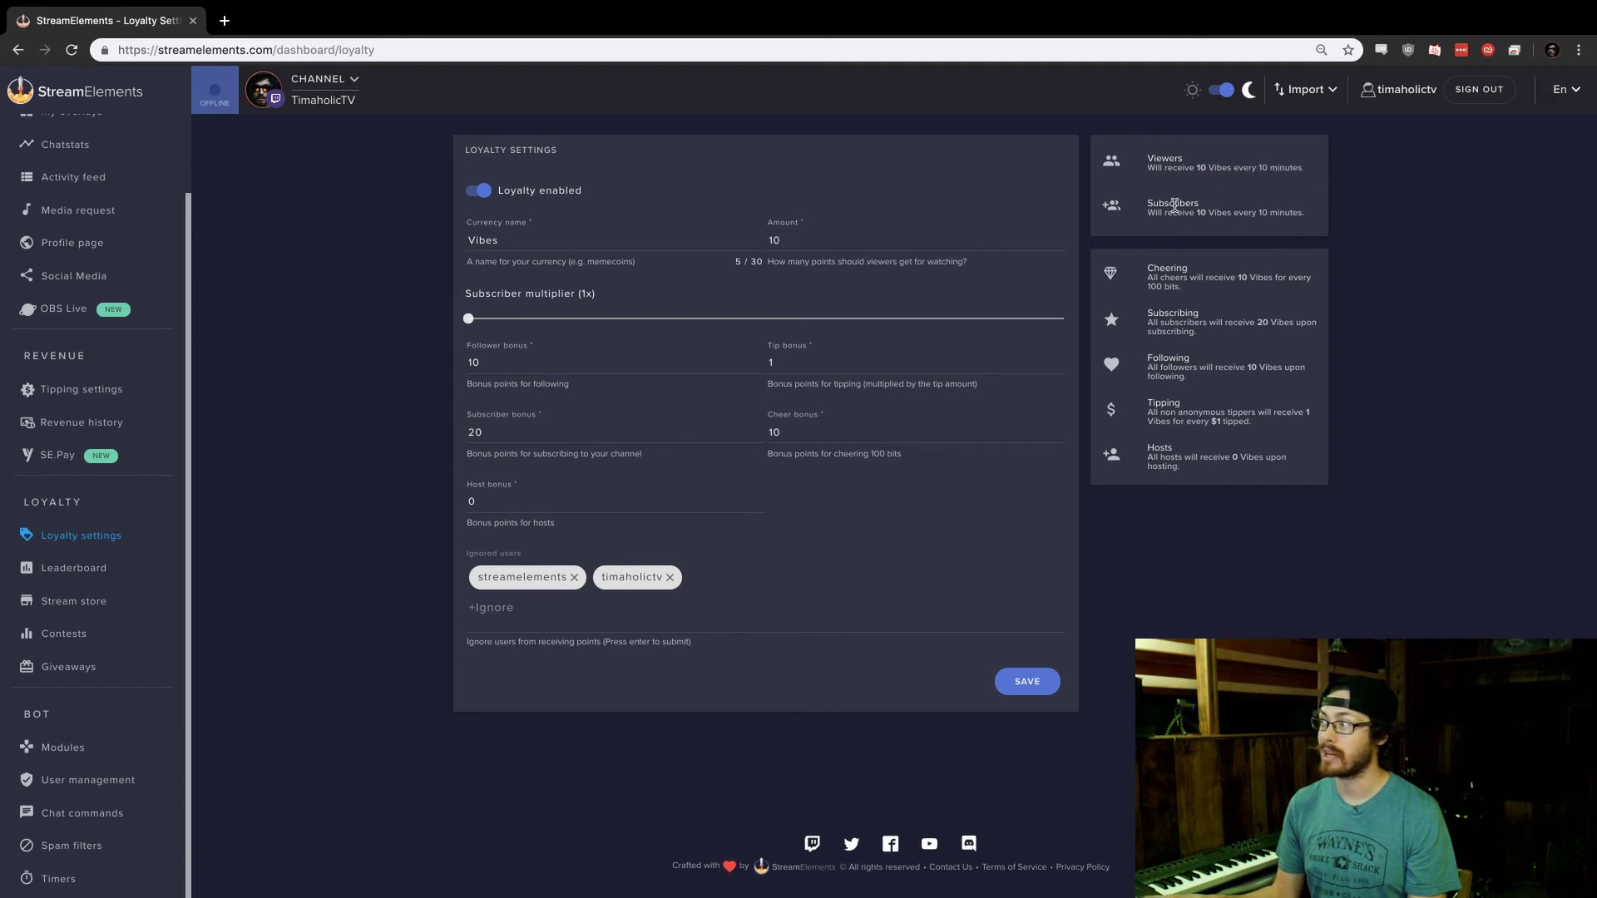
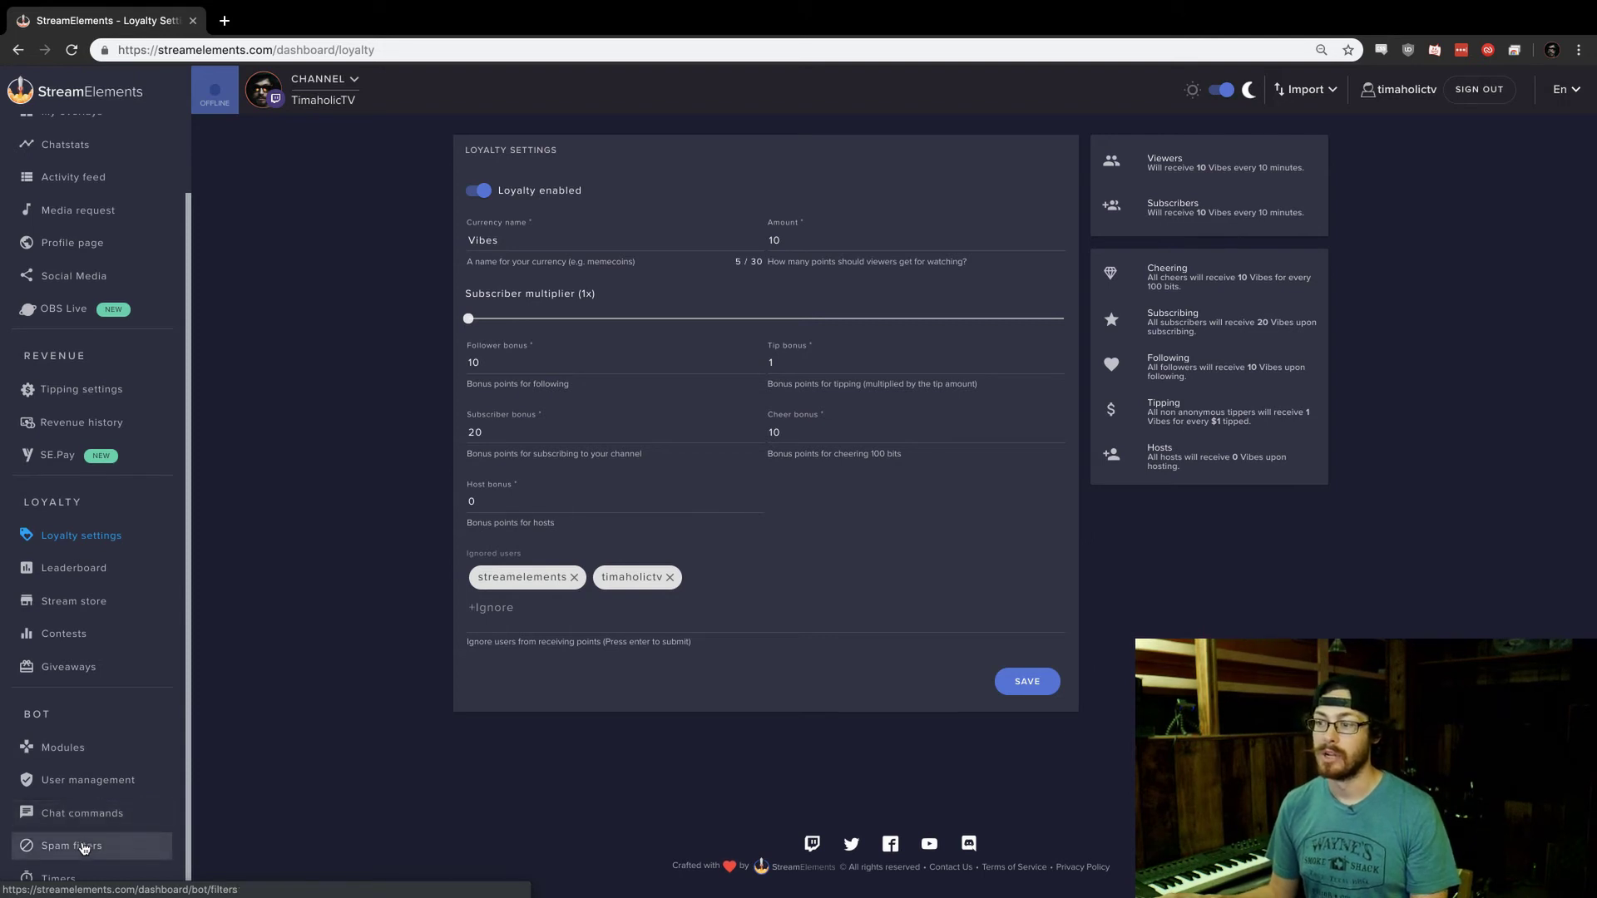
Step: Open the bot's spam filters and examine the strictness slider and the individual protection options
left_click(45, 848)
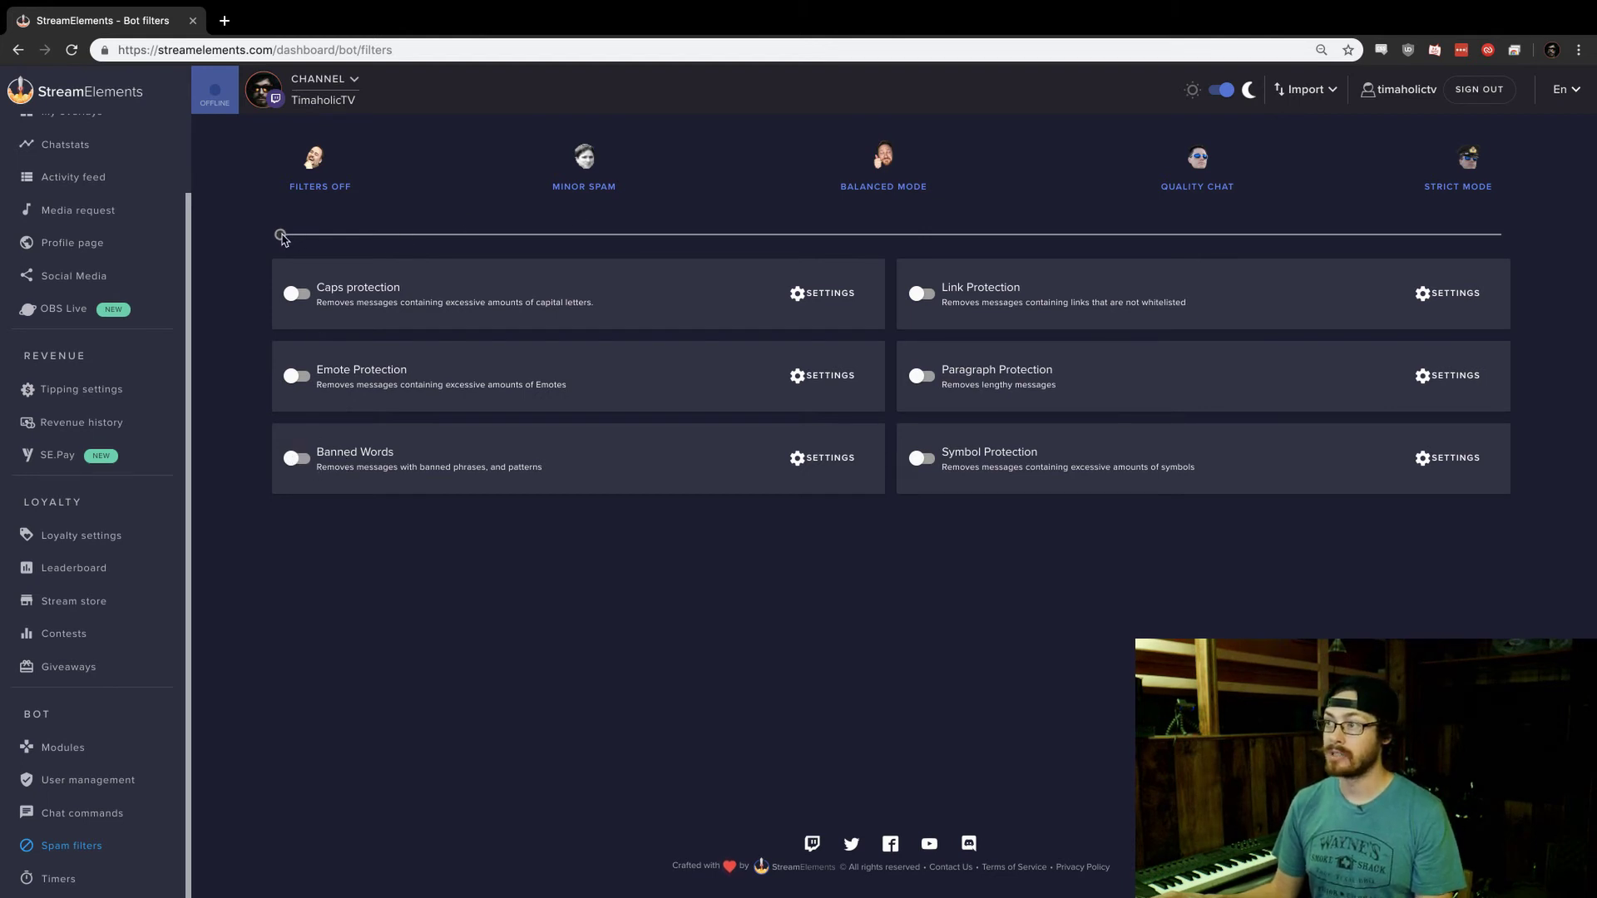
left_click_drag(439, 239, 362, 233)
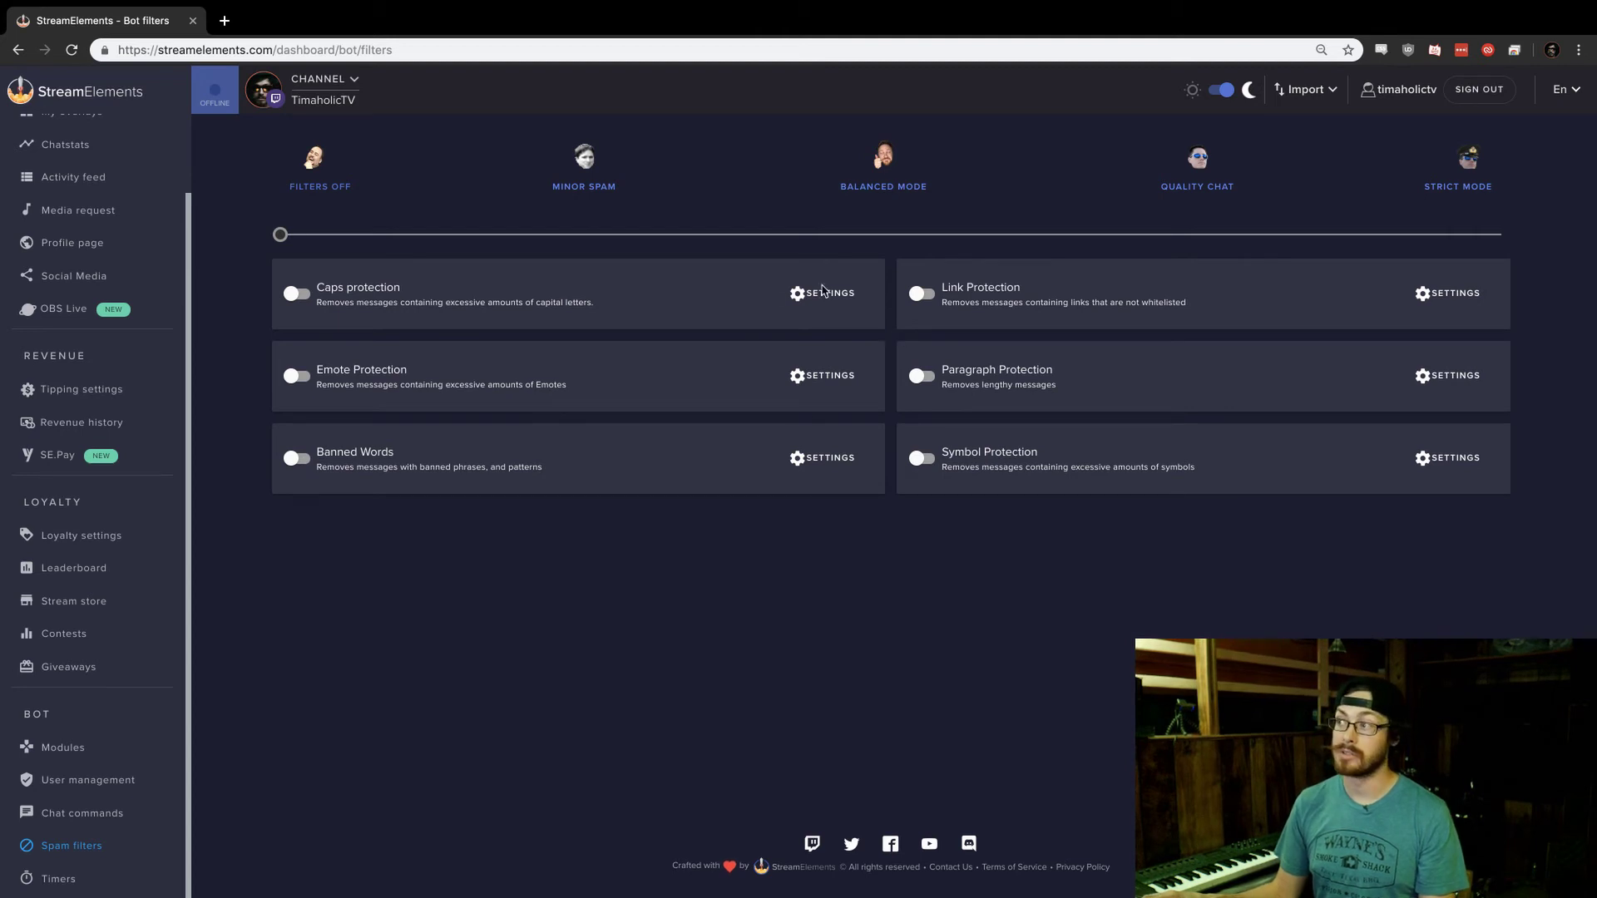
Step: Open the bot's default chat commands and review the commands for everyone, including !accountage and !commands
left_click(83, 821)
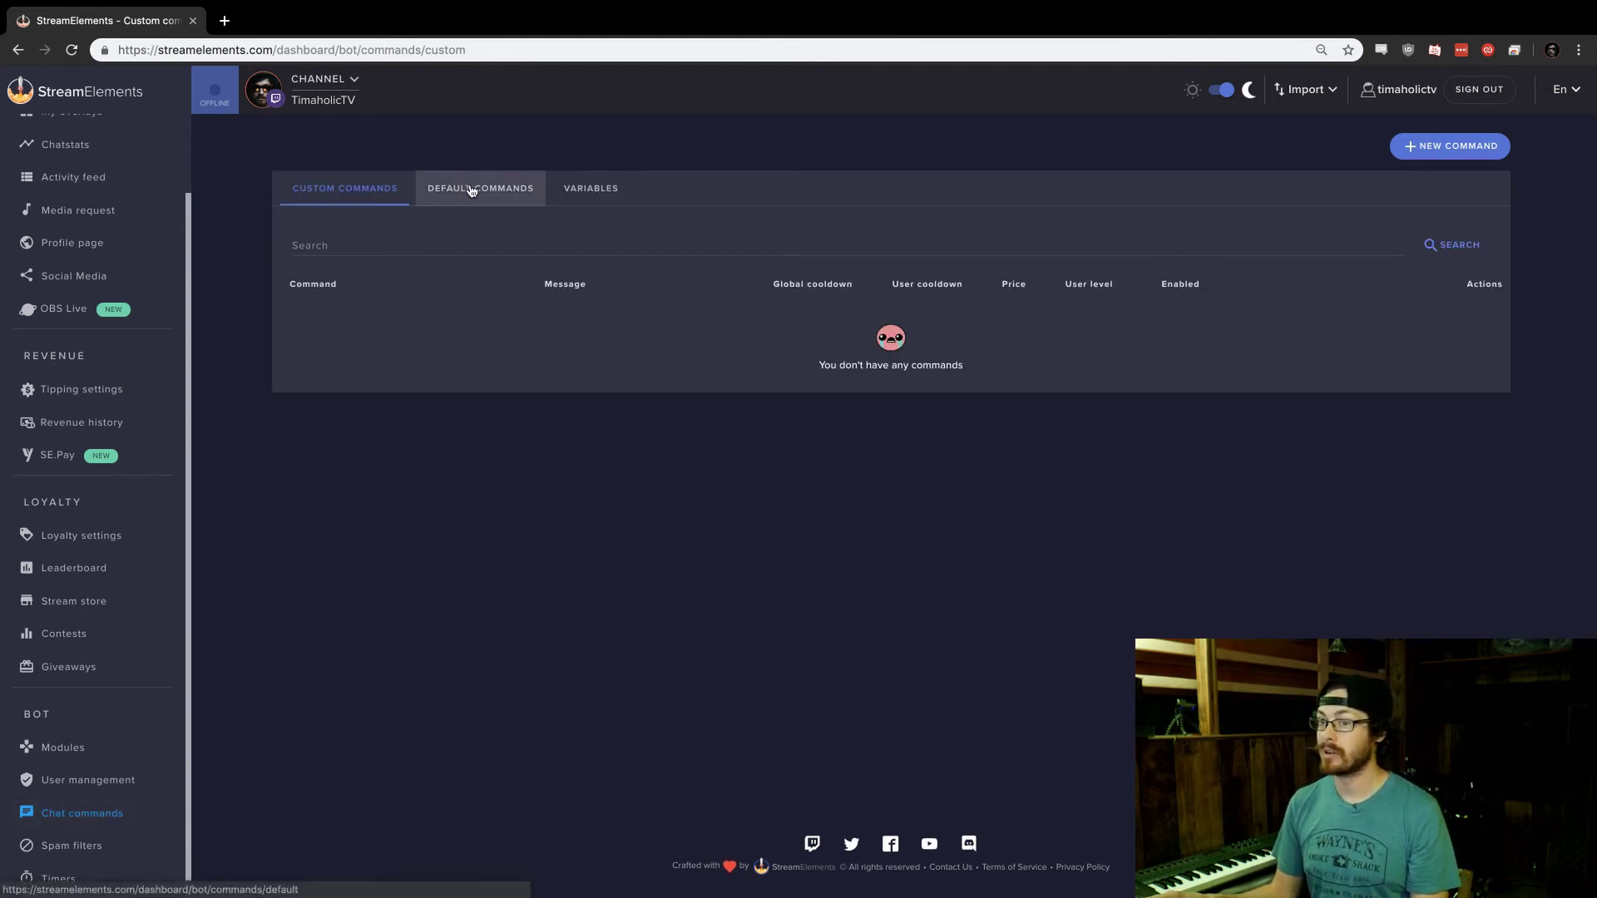
left_click(479, 188)
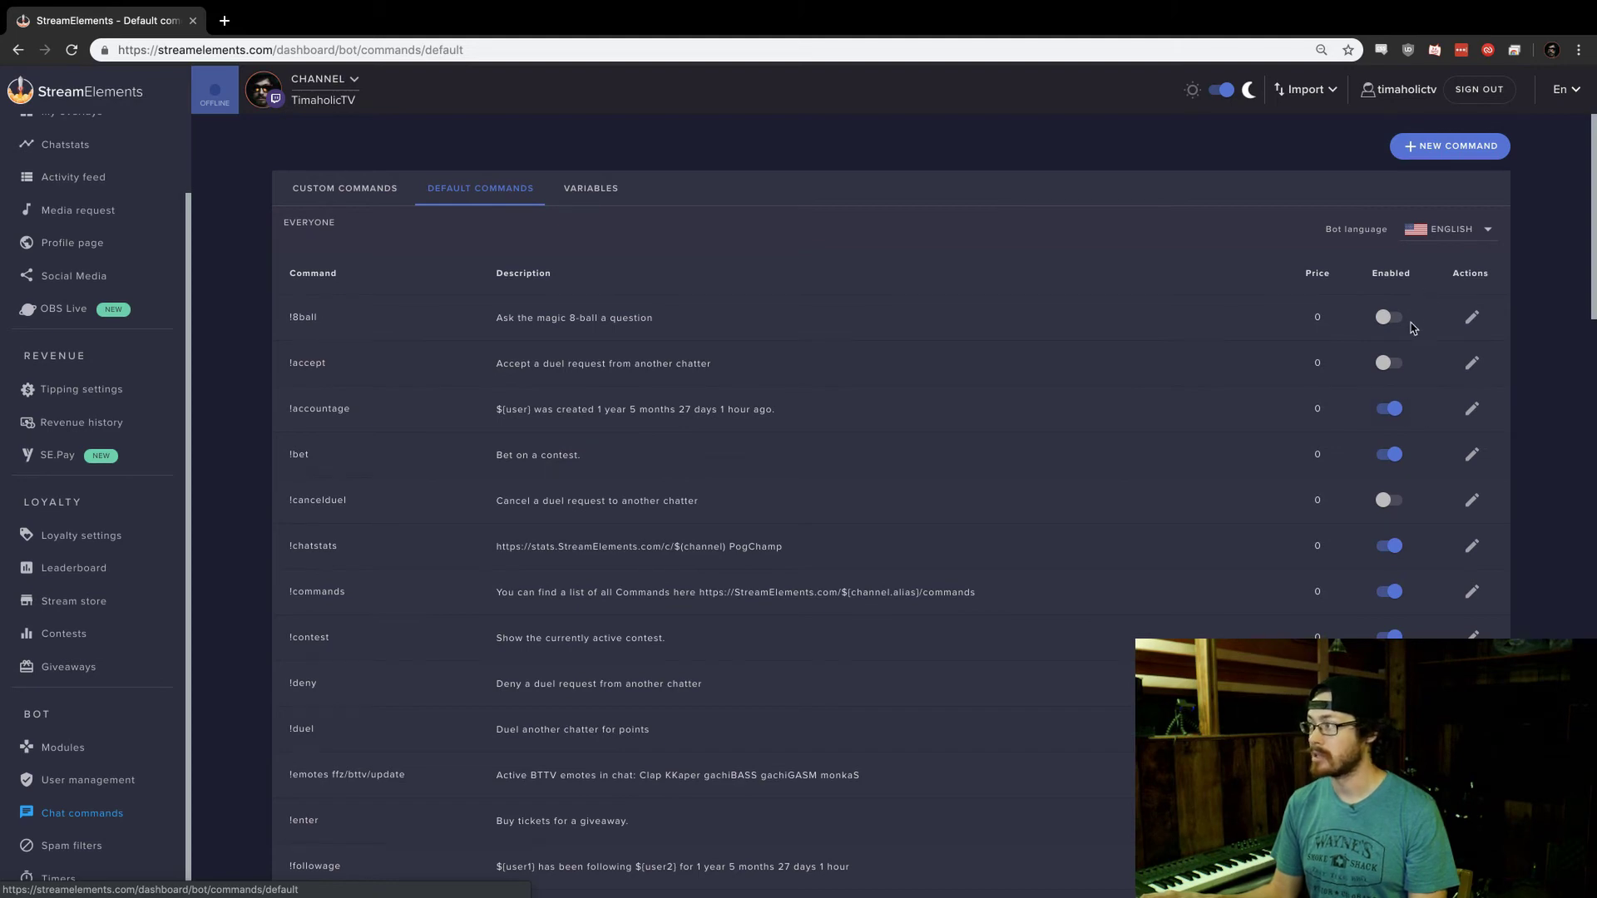
scroll(1405, 328, "down", 9)
scroll(1396, 330, "up", 10)
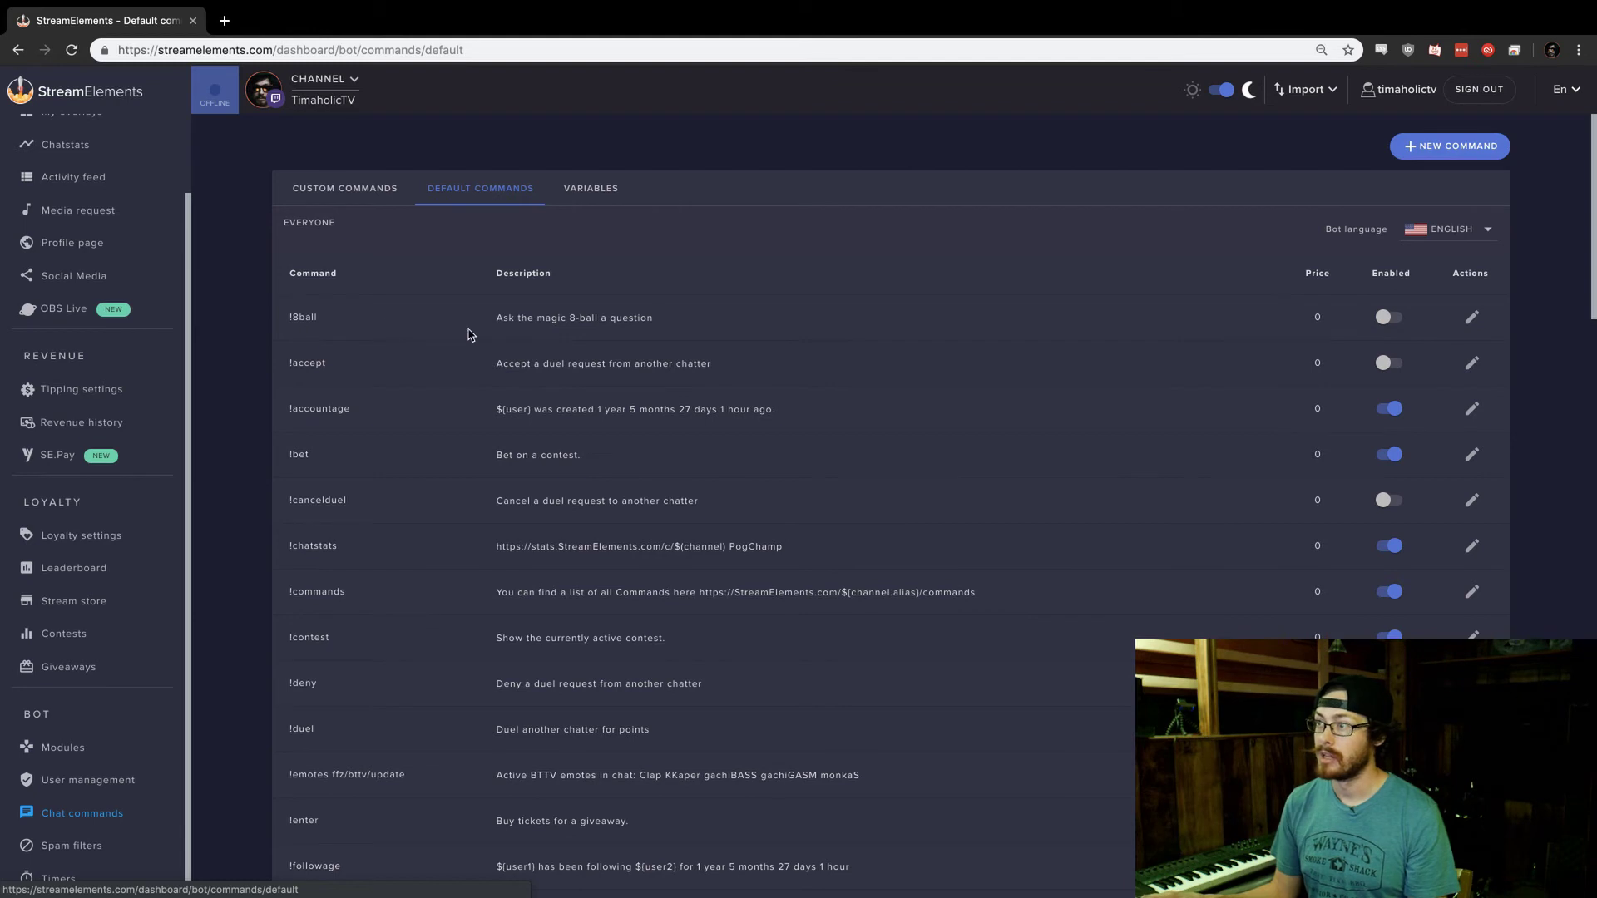
scroll(615, 424, "down", 1)
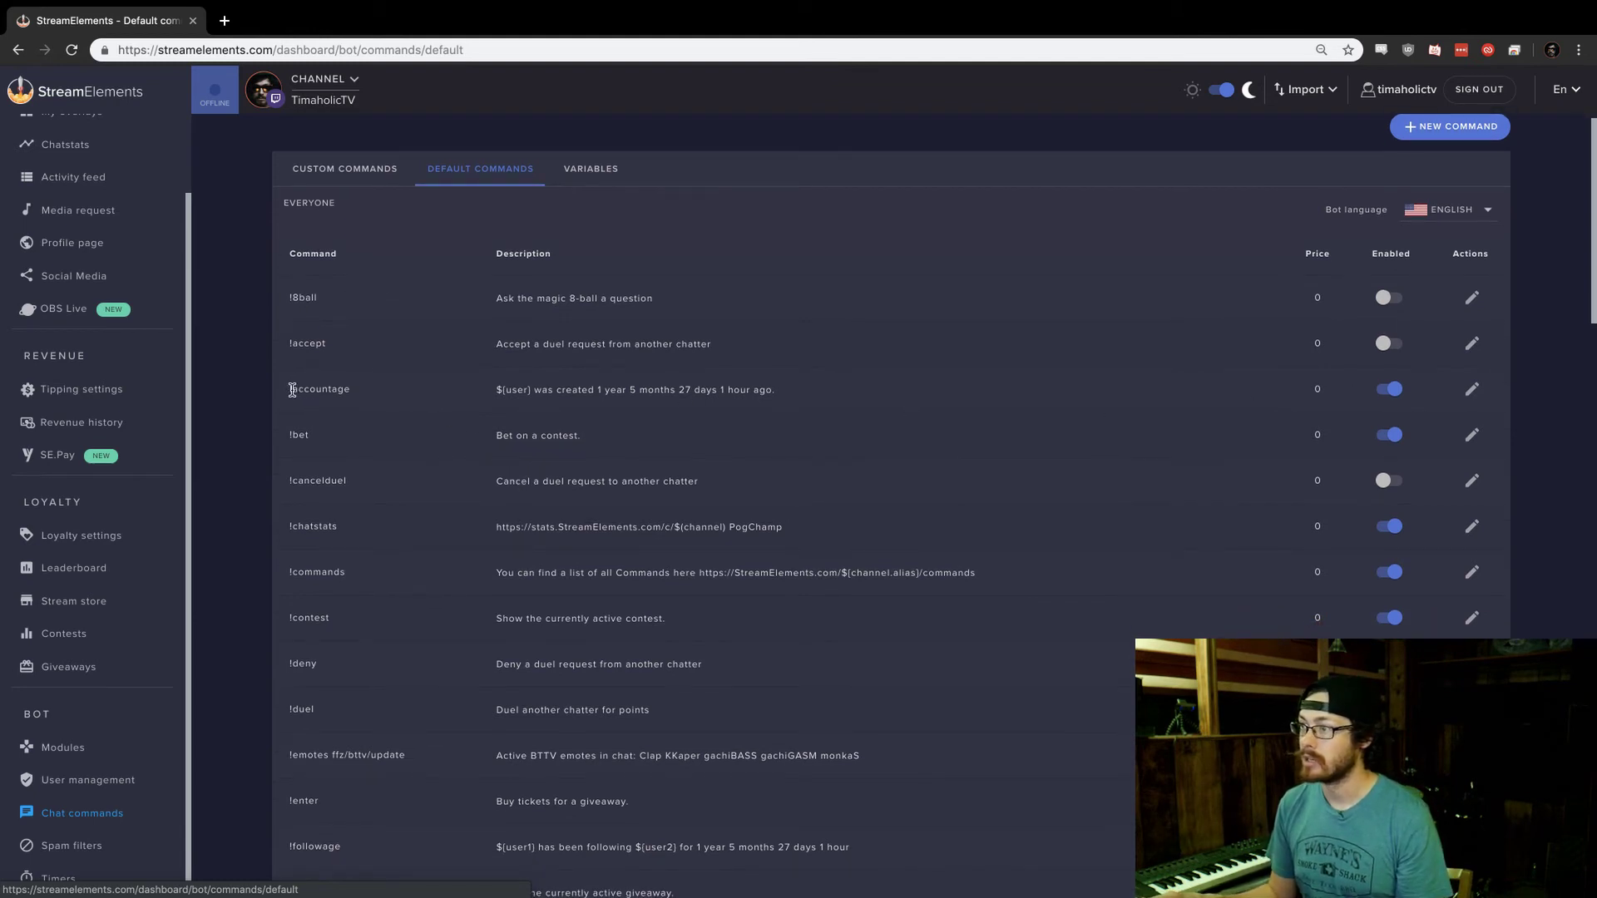
left_click_drag(292, 389, 348, 389)
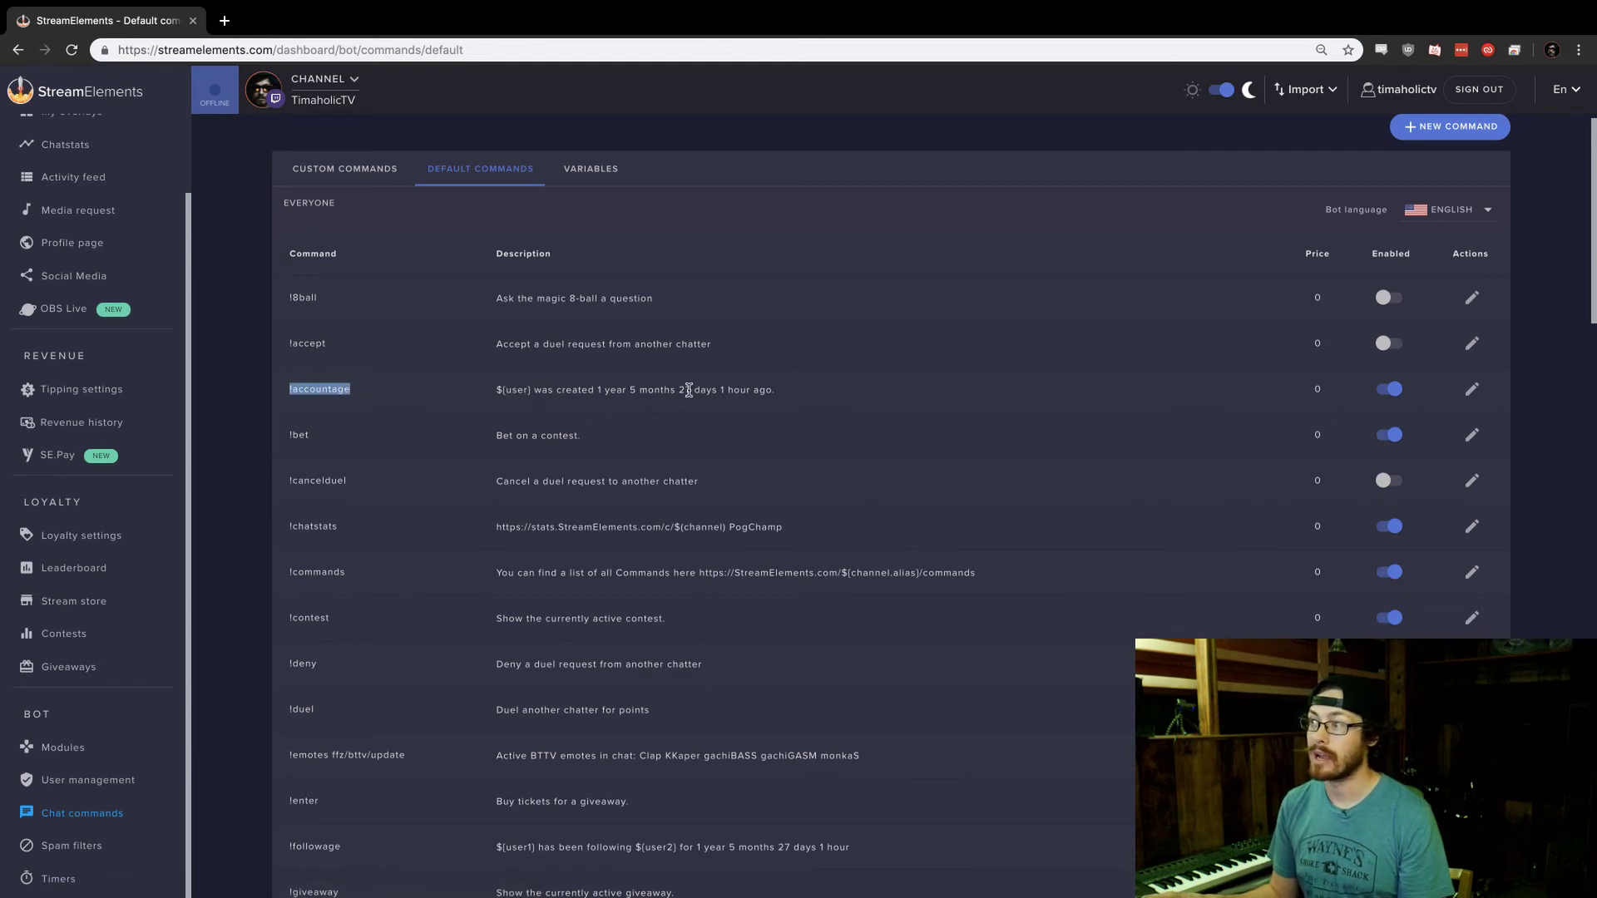
left_click(1151, 467)
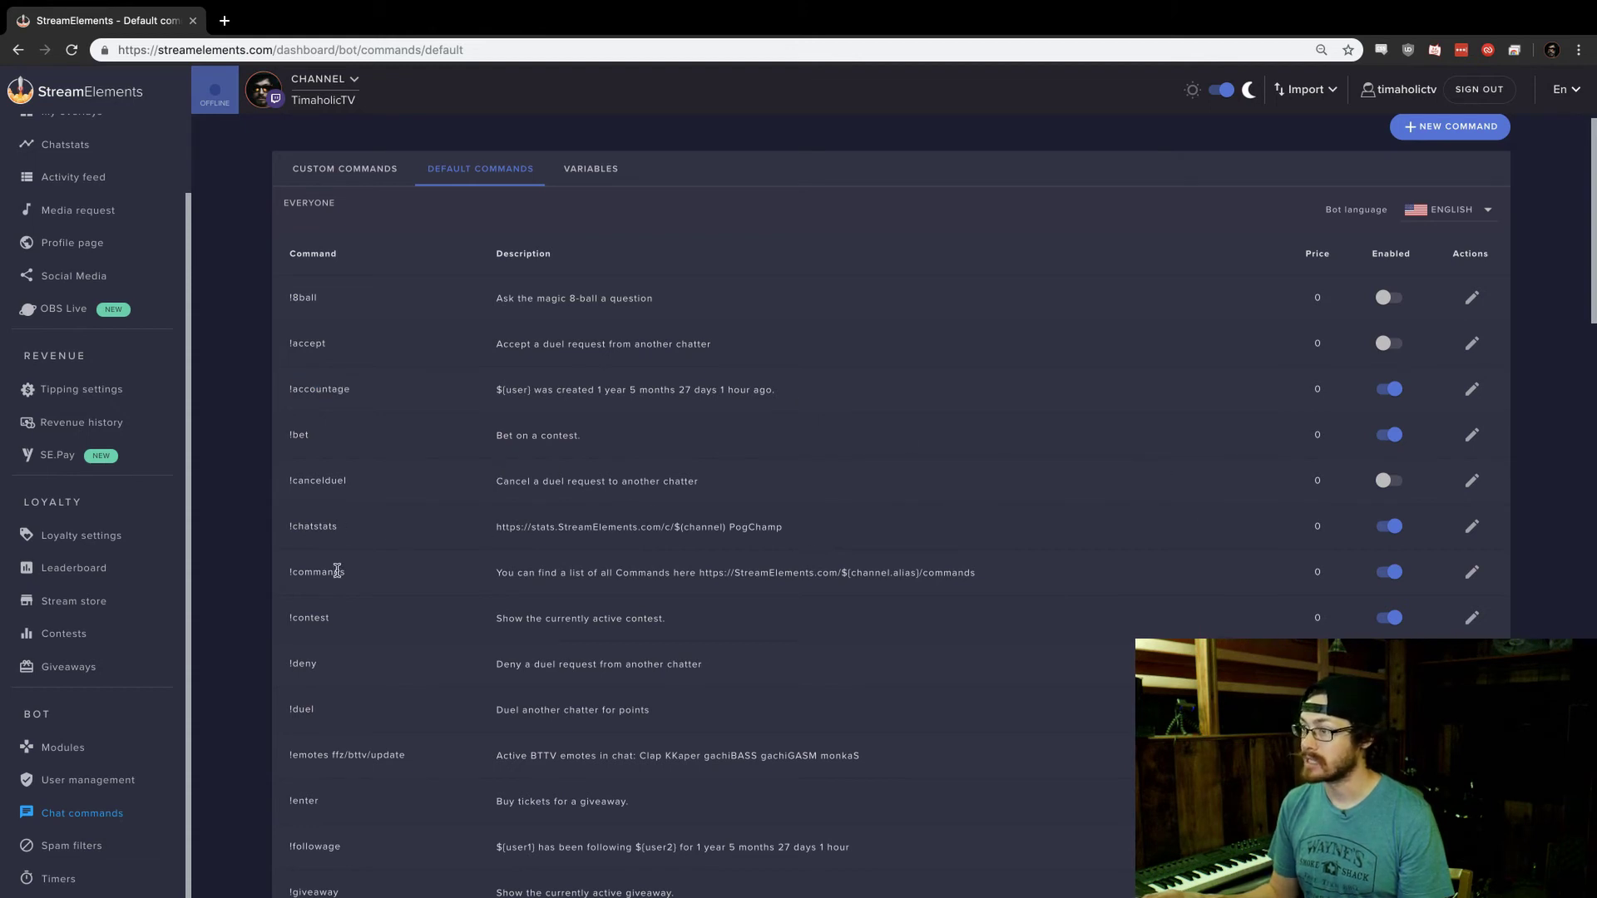
left_click_drag(285, 572, 348, 574)
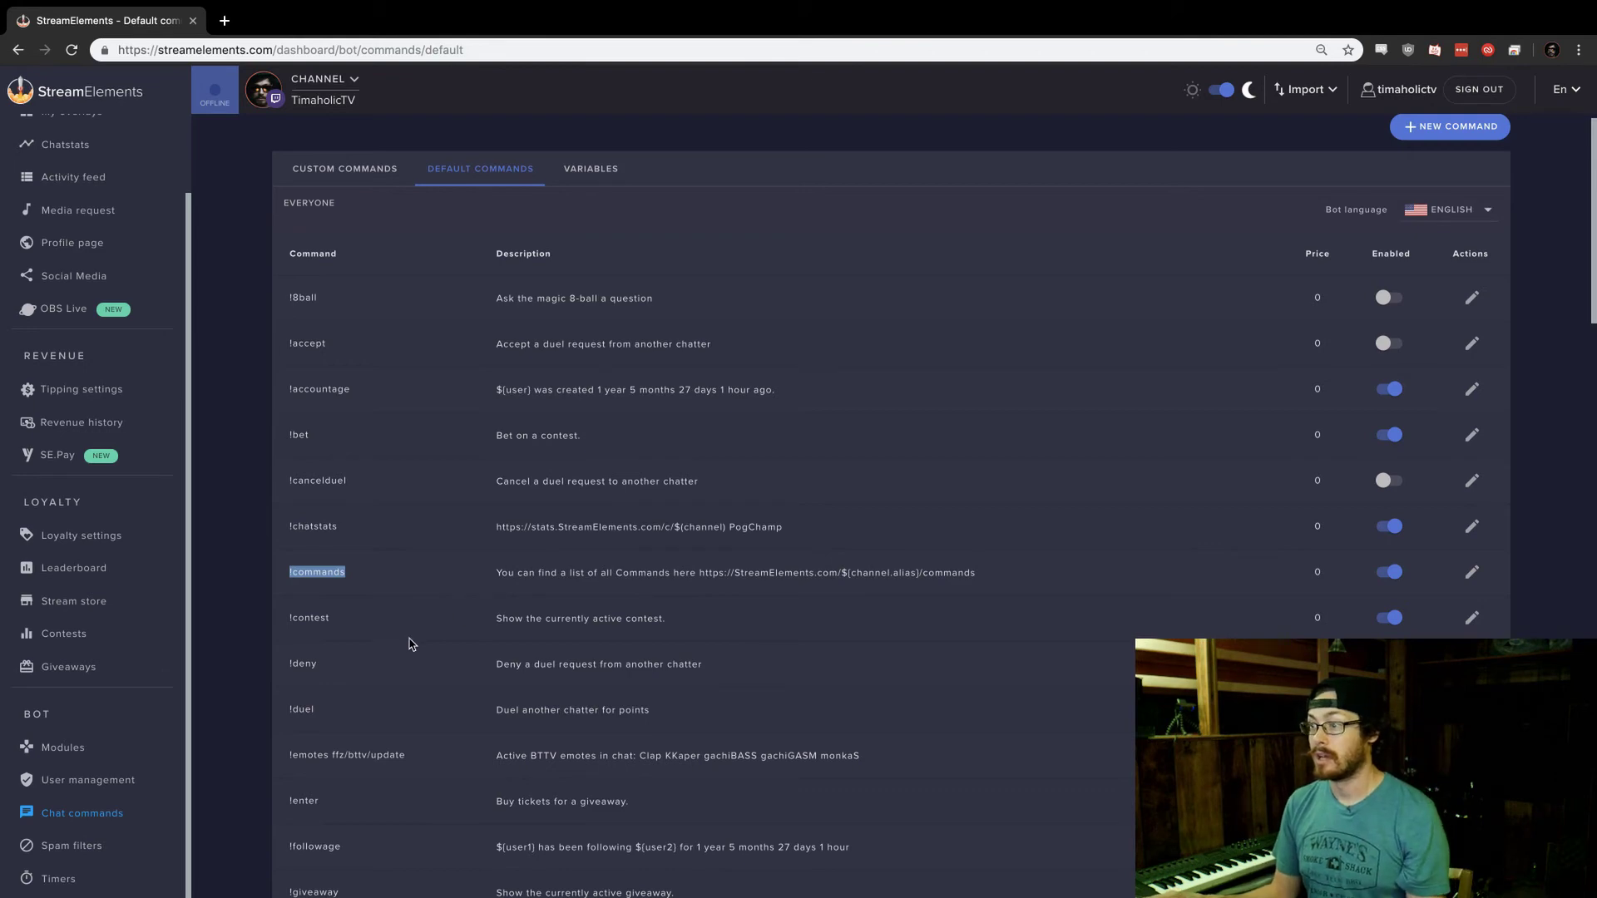
Step: Review the default song commands, highlighting !songrequest and !songqueue
scroll(474, 663, "down", 2)
scroll(460, 638, "down", 2)
scroll(424, 645, "up", 1)
scroll(425, 645, "down", 3)
scroll(424, 651, "down", 4)
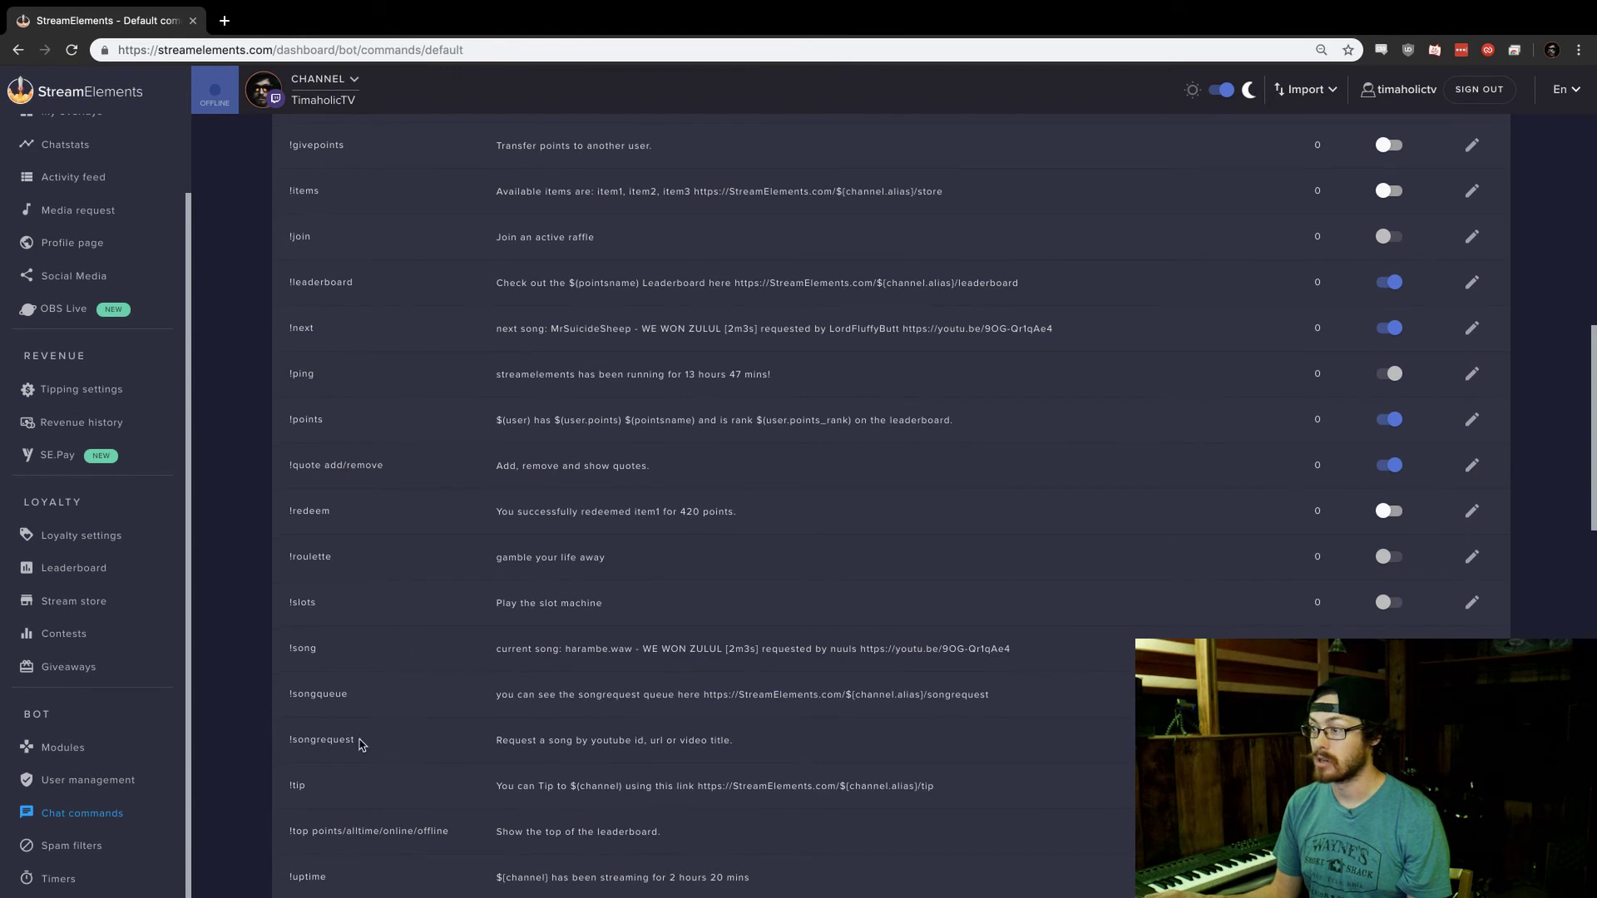
left_click_drag(287, 743, 358, 743)
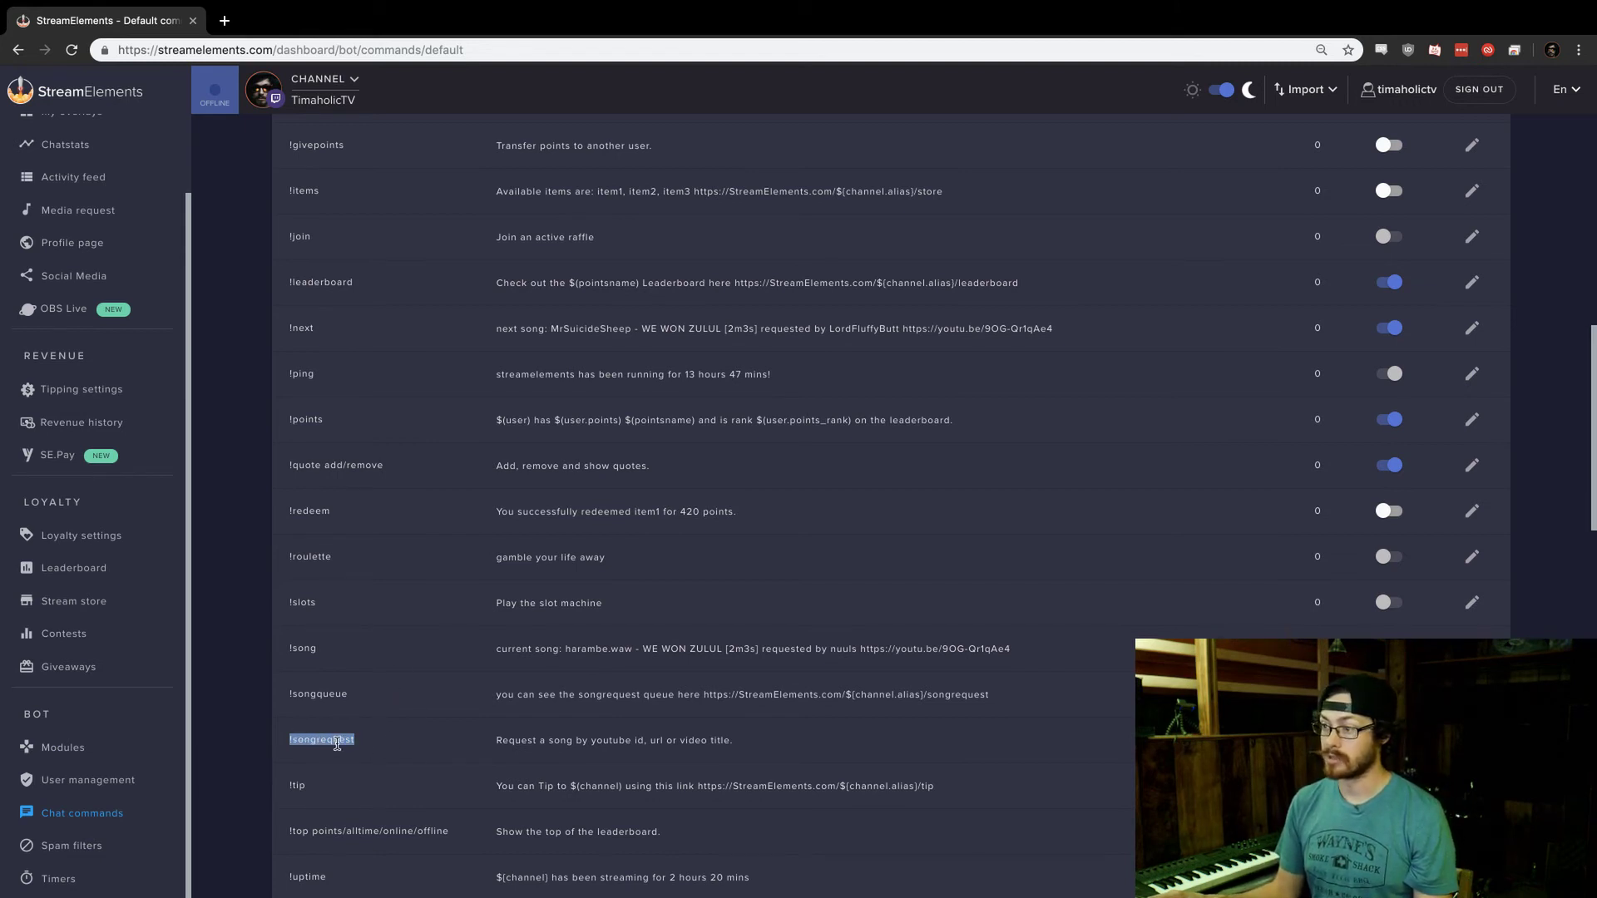
left_click(375, 747)
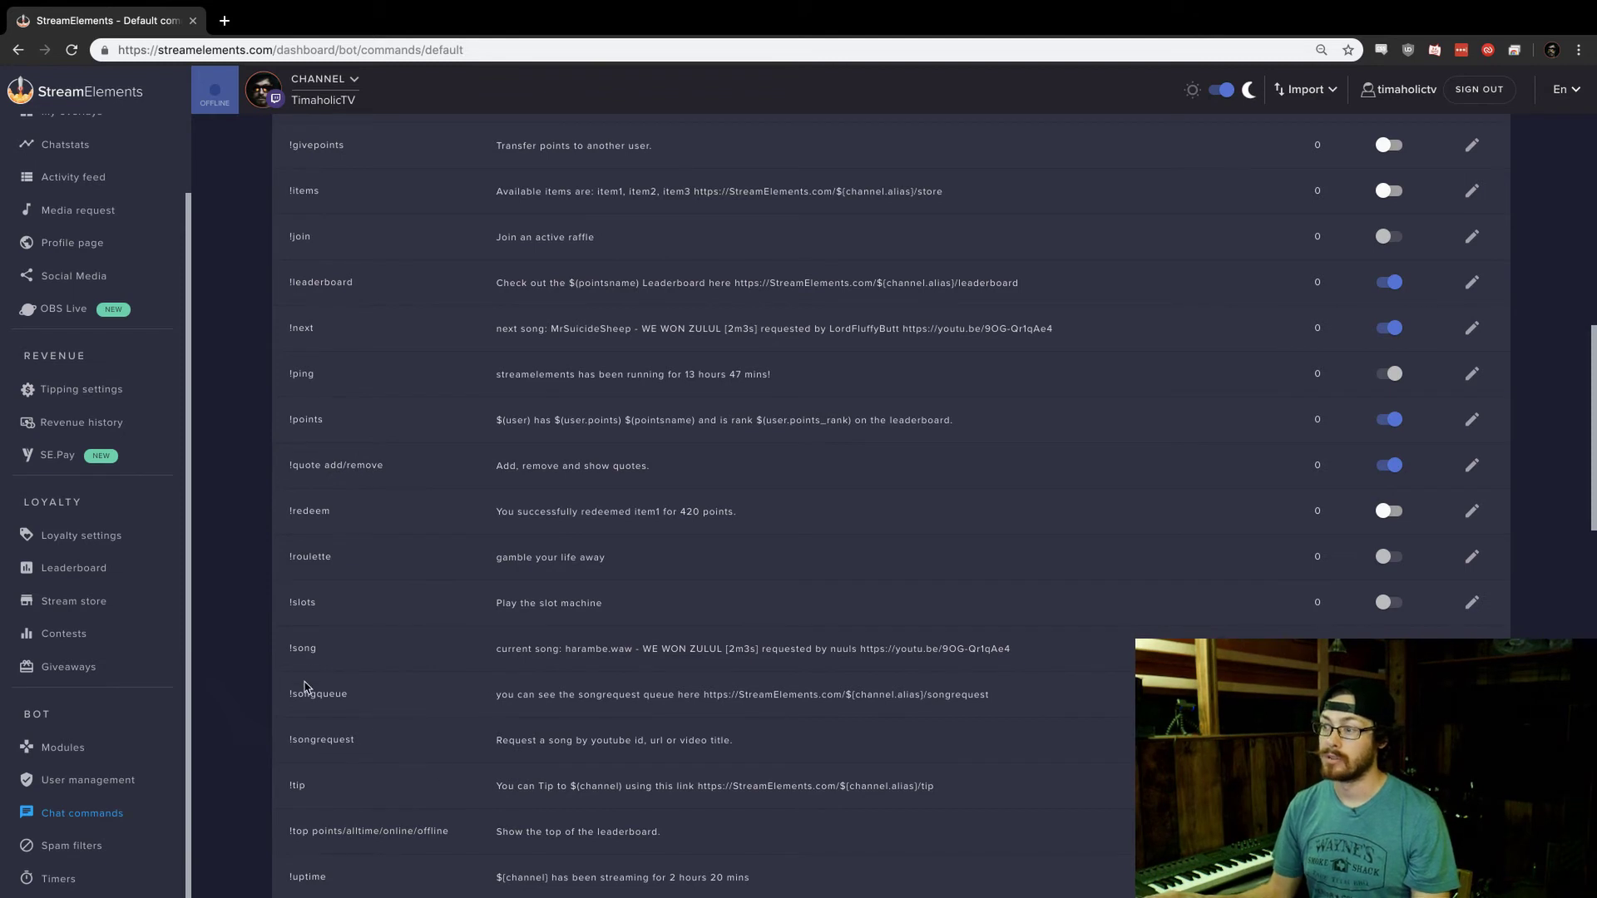
left_click_drag(347, 696, 287, 697)
left_click(356, 701)
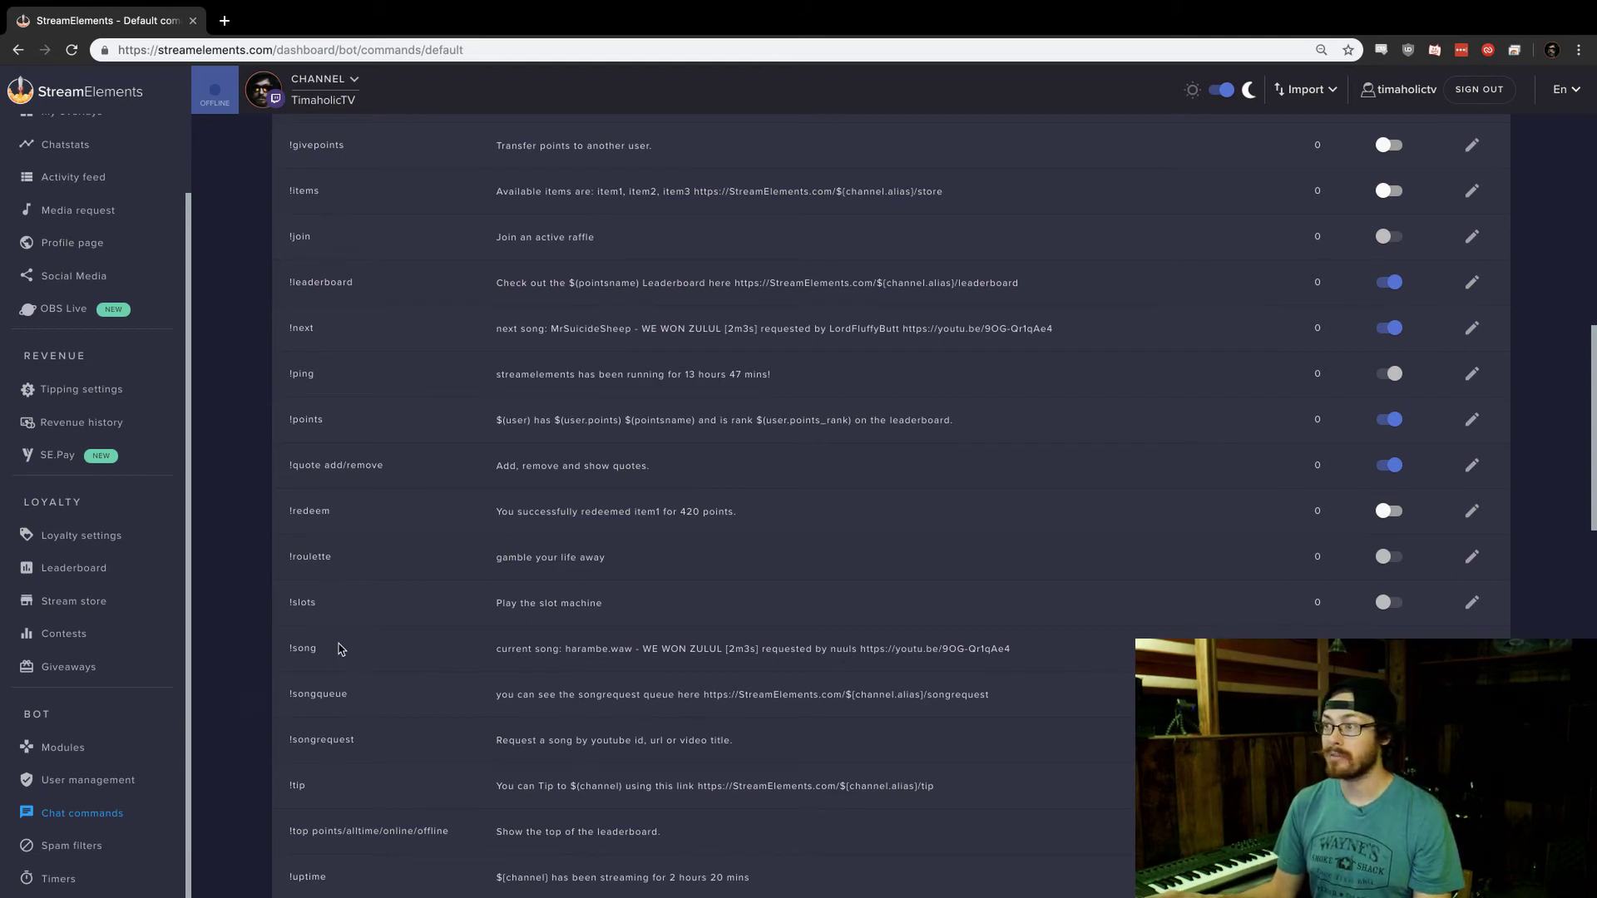
Step: Look through the remaining default commands, including the moderator and super moderator sections
scroll(341, 649, "down", 5)
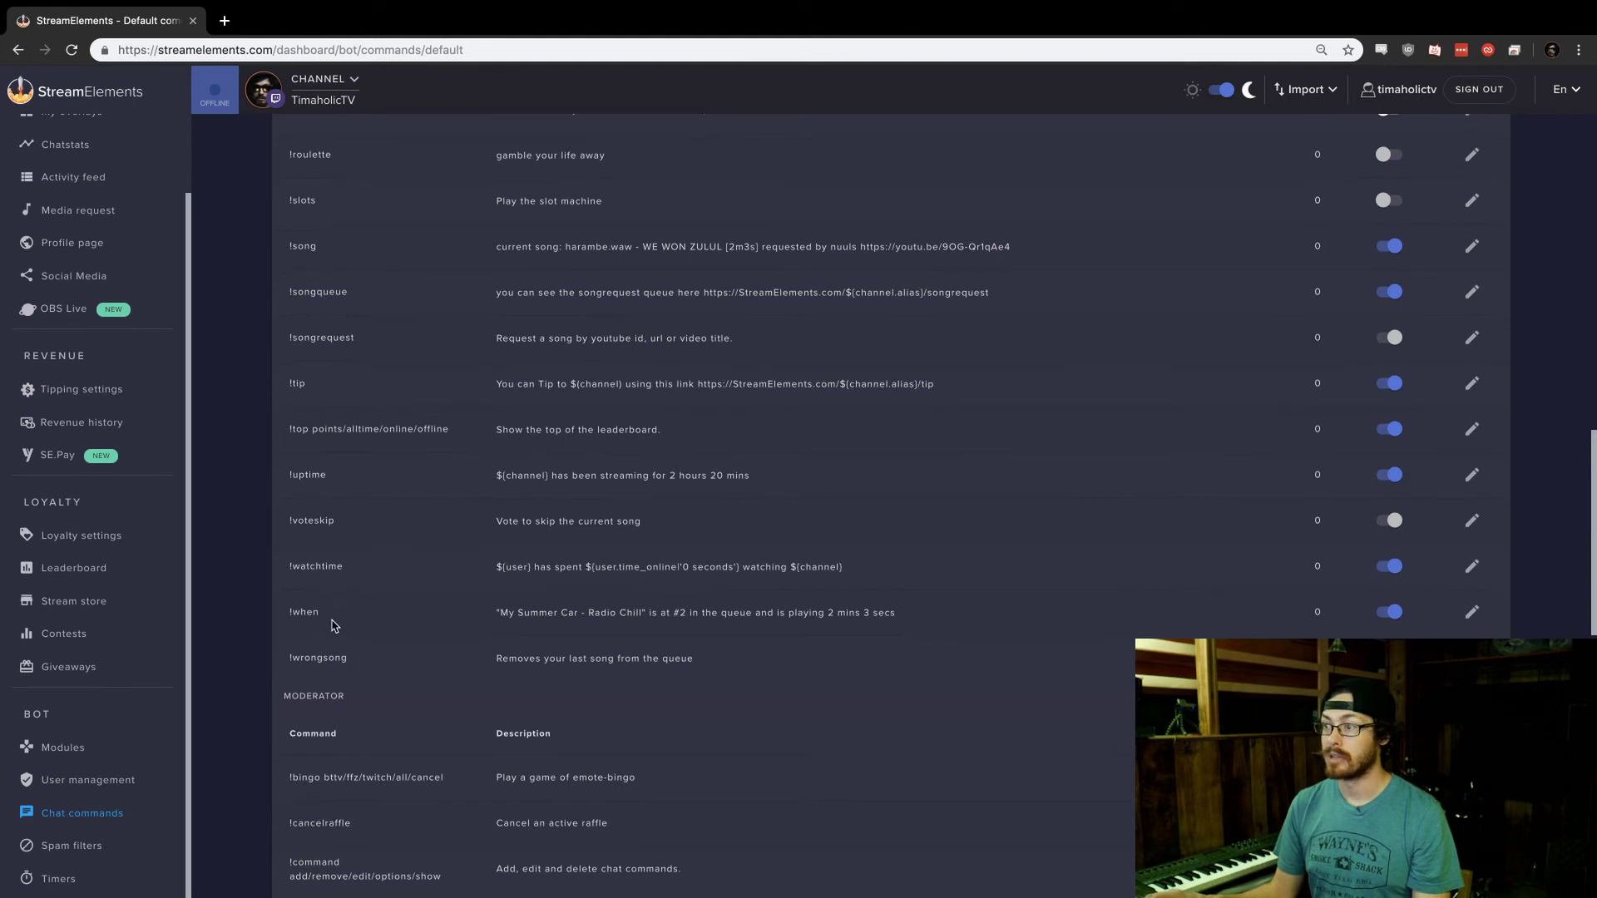
scroll(329, 699, "down", 2)
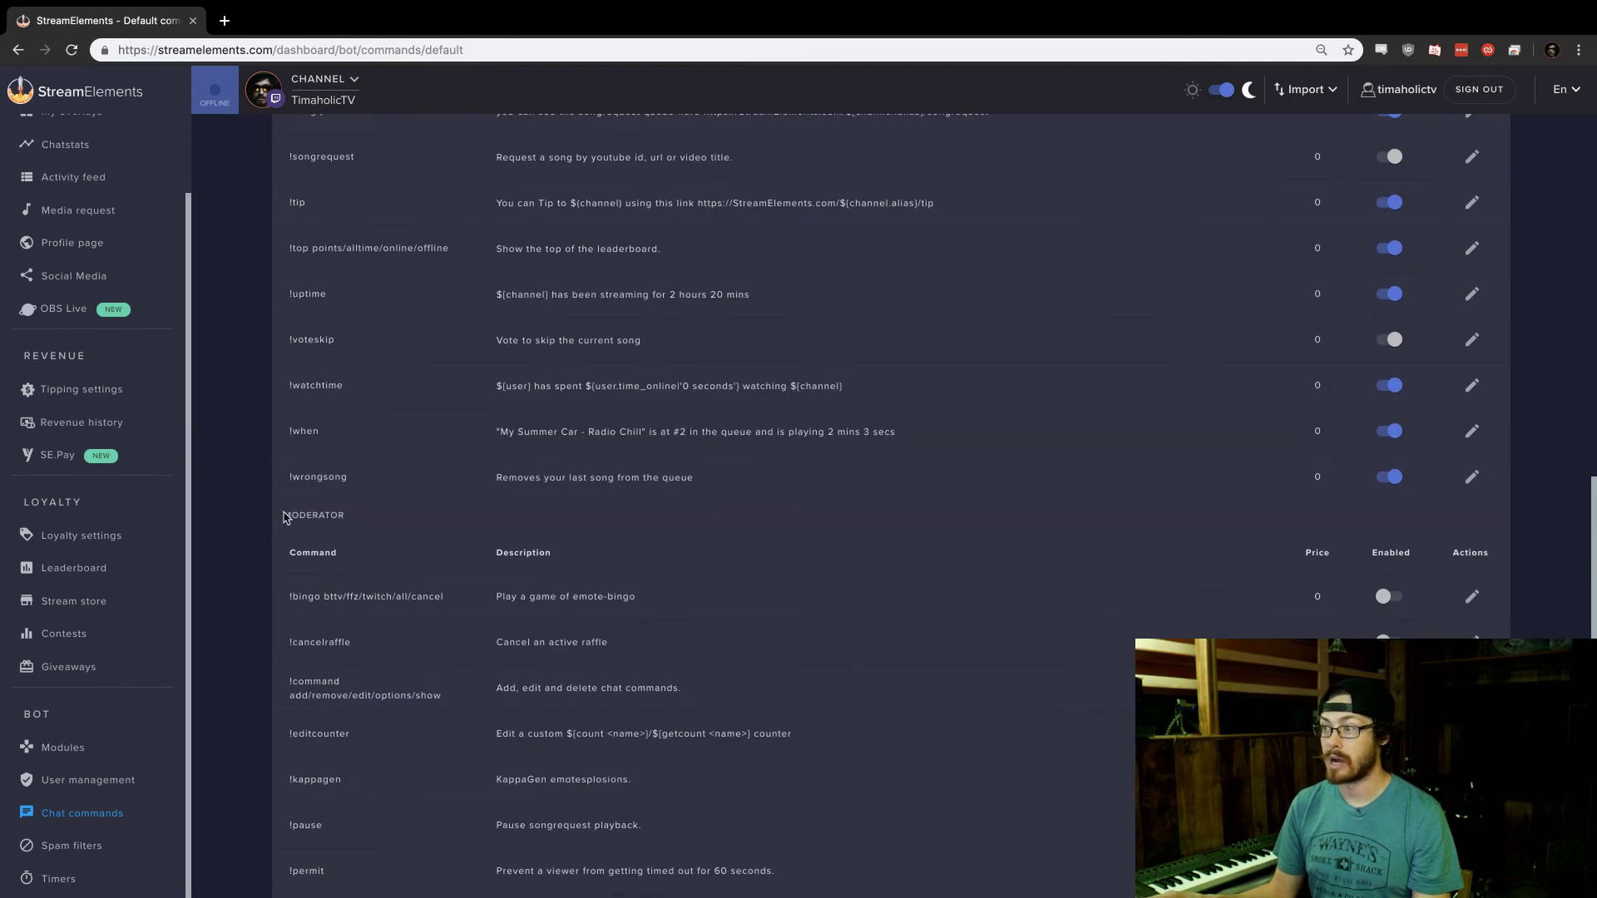
scroll(359, 526, "down", 1)
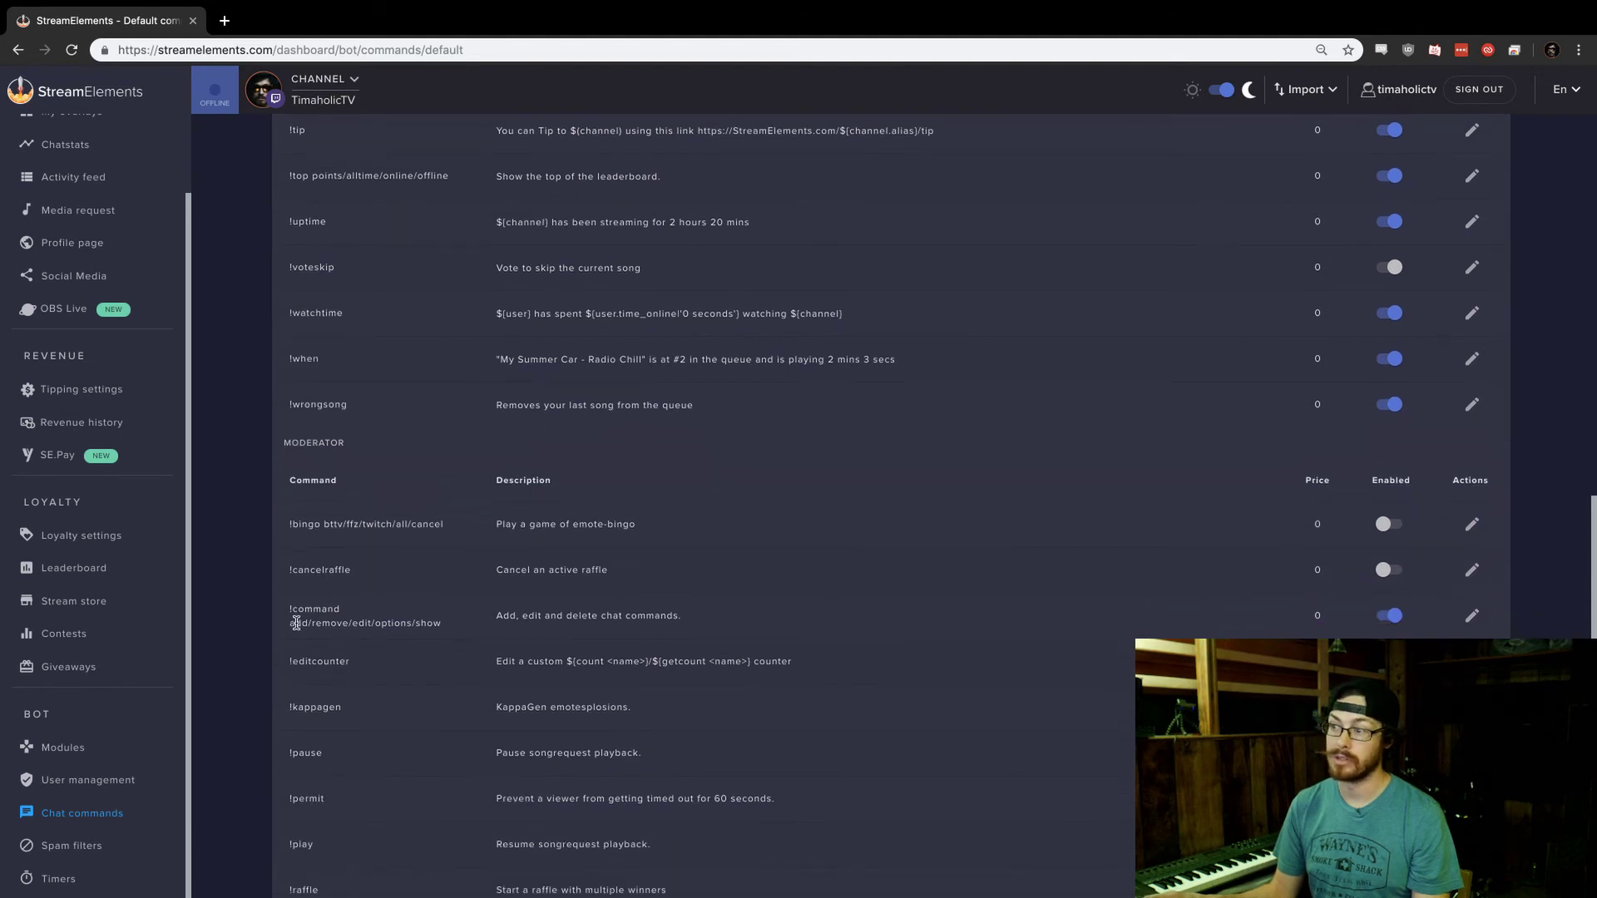
scroll(386, 678, "down", 2)
scroll(396, 697, "down", 3)
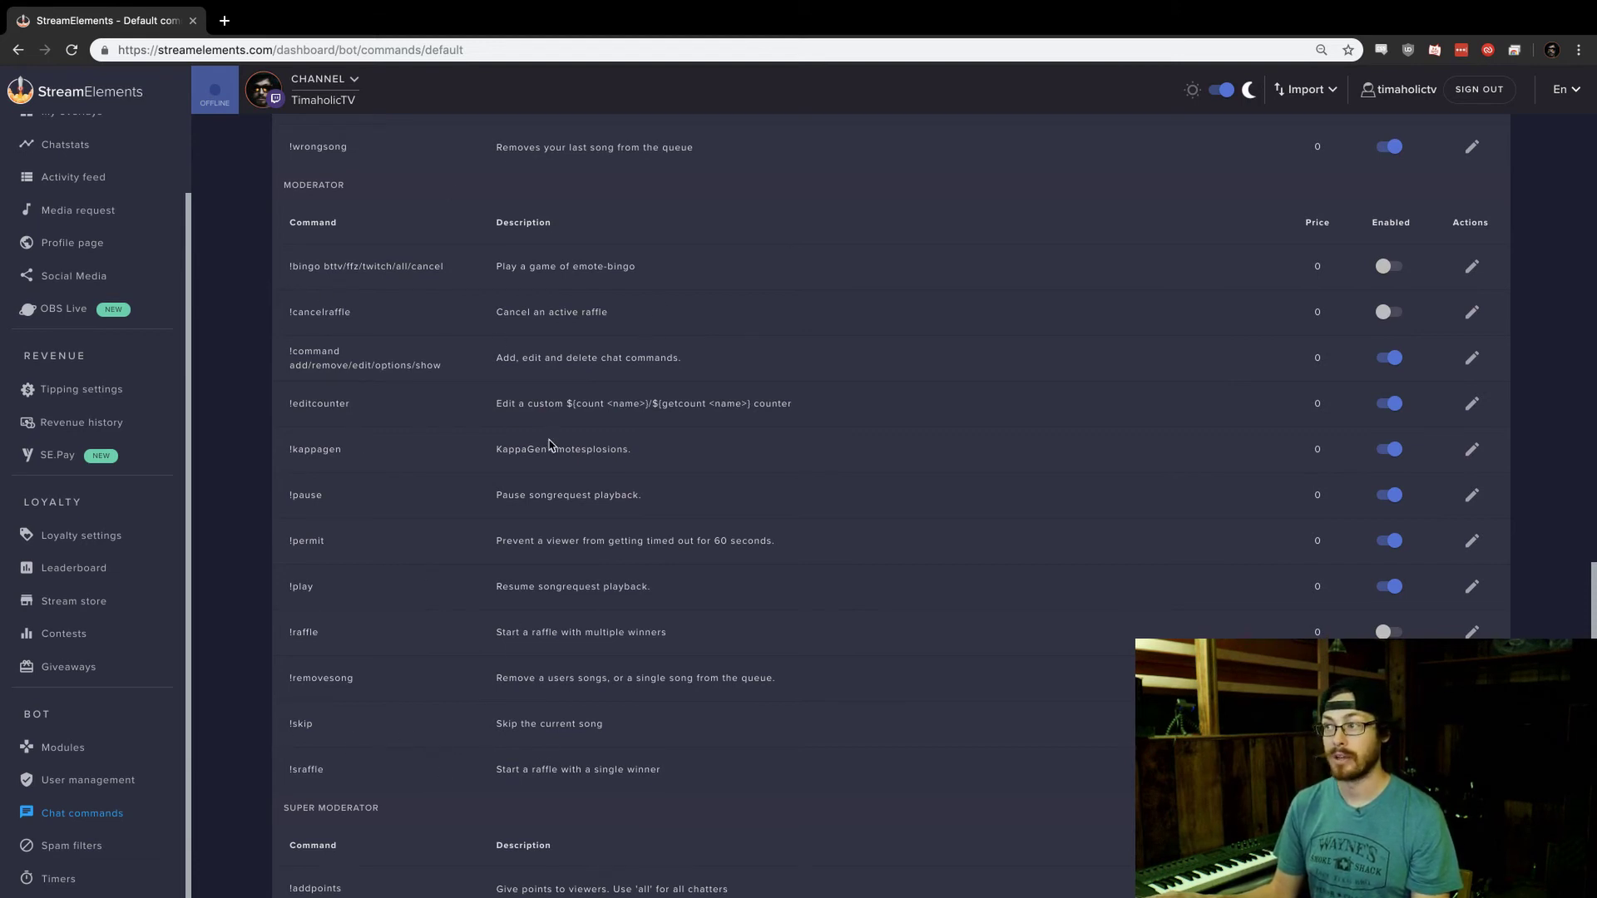
scroll(549, 447, "down", 5)
scroll(297, 587, "down", 5)
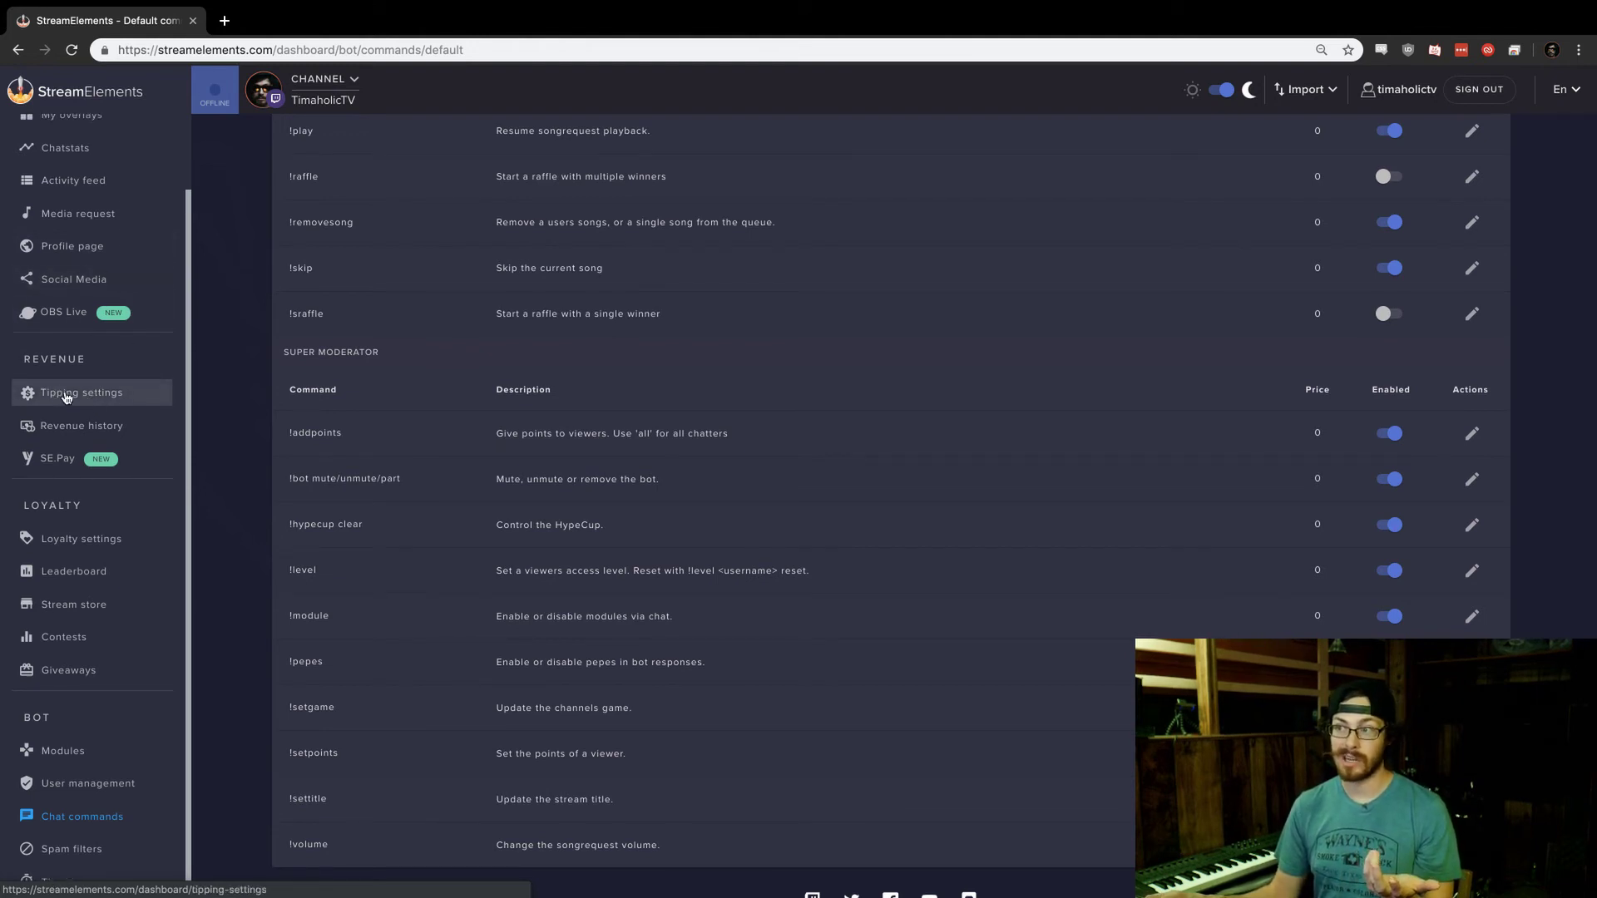
Step: Open the bot's timers and review the existing entries, highlighting the Follow me on Socials timer
scroll(71, 370, "up", 1)
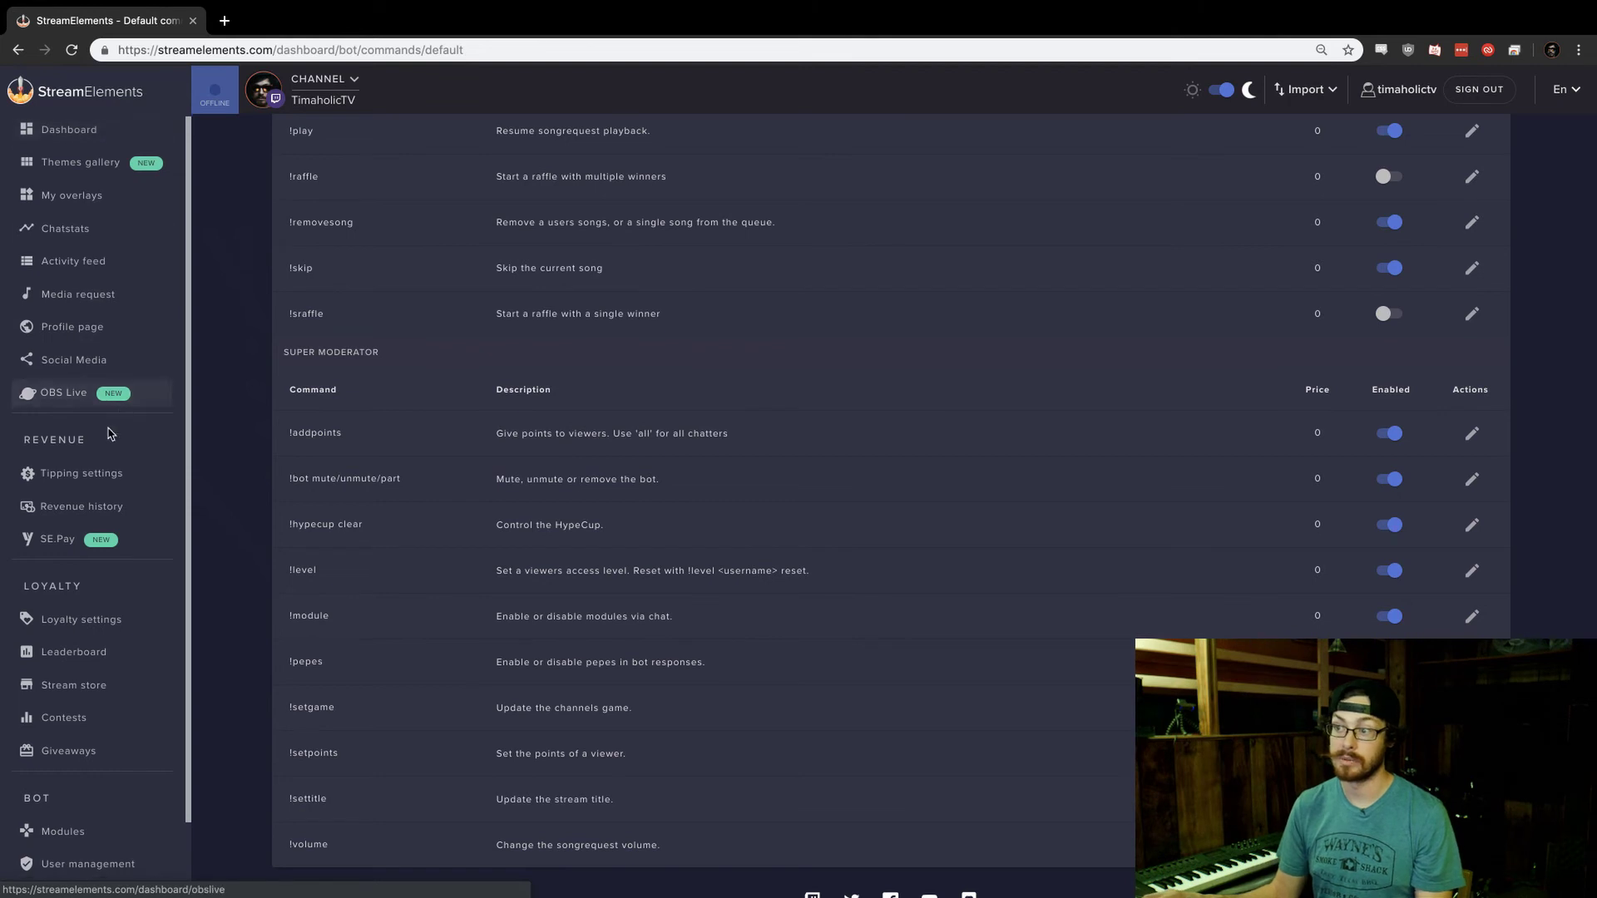
scroll(108, 433, "down", 2)
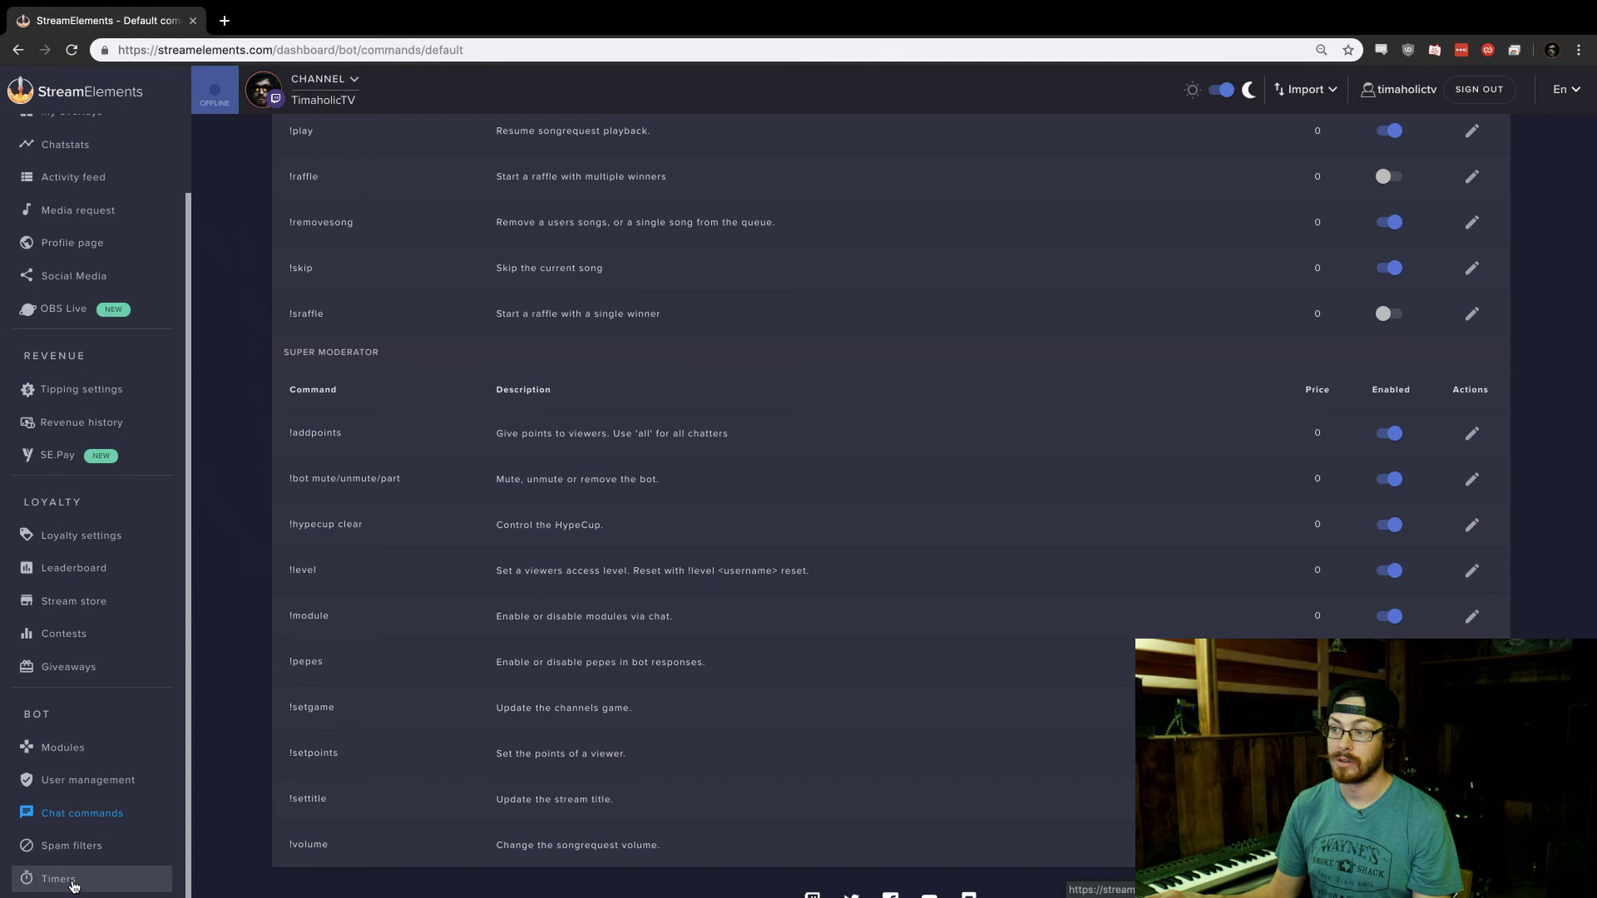
left_click(74, 885)
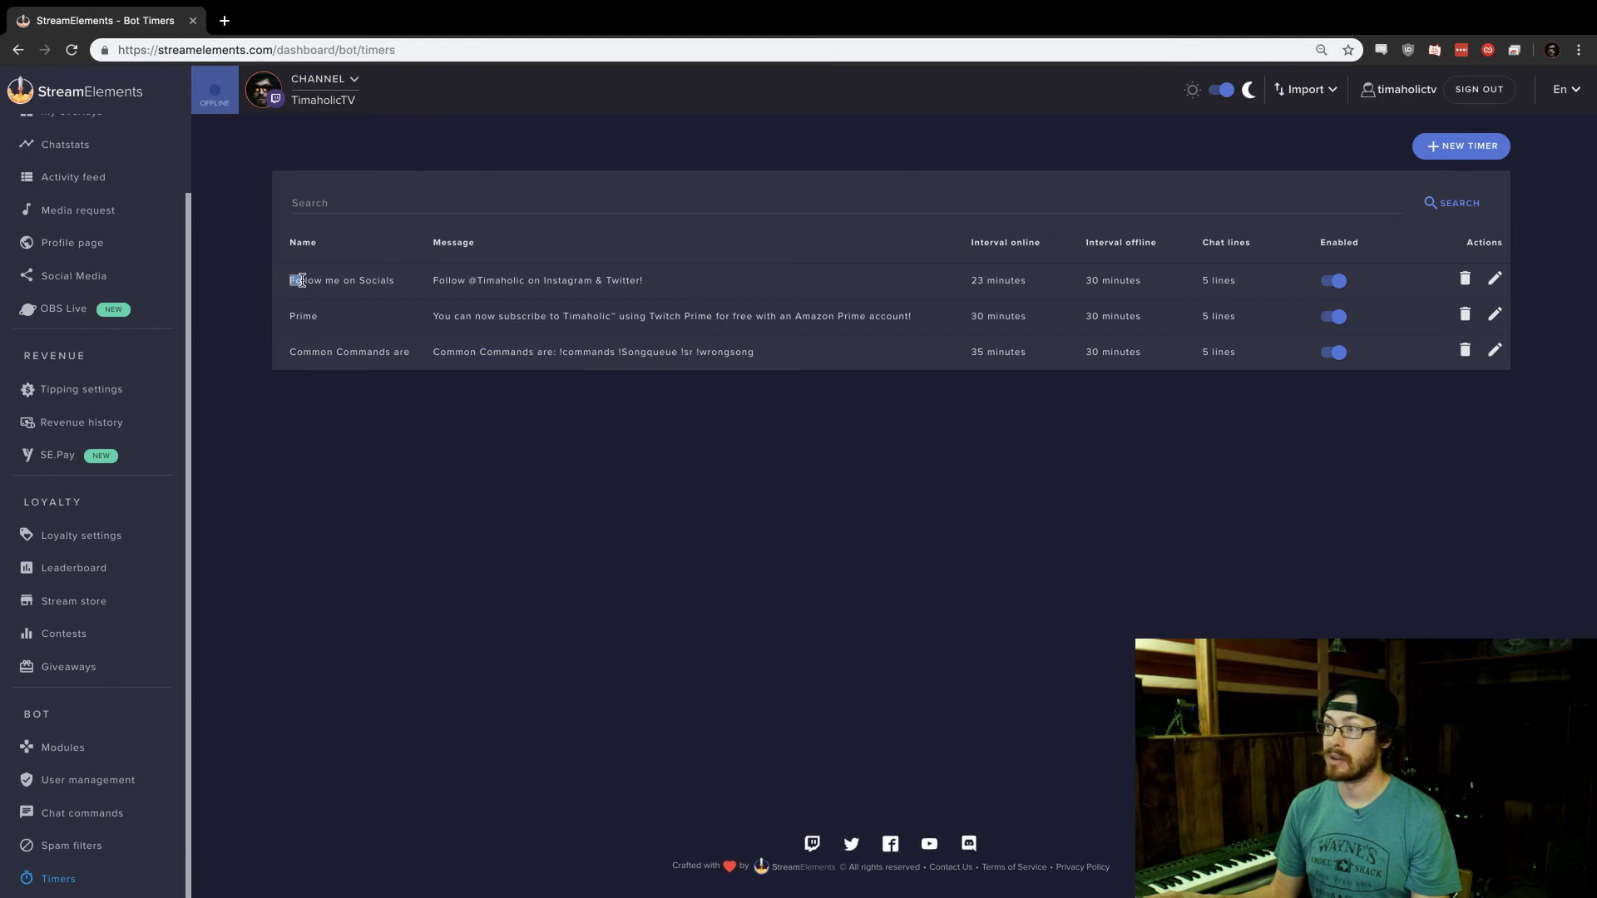
left_click_drag(301, 280, 398, 285)
left_click(400, 286)
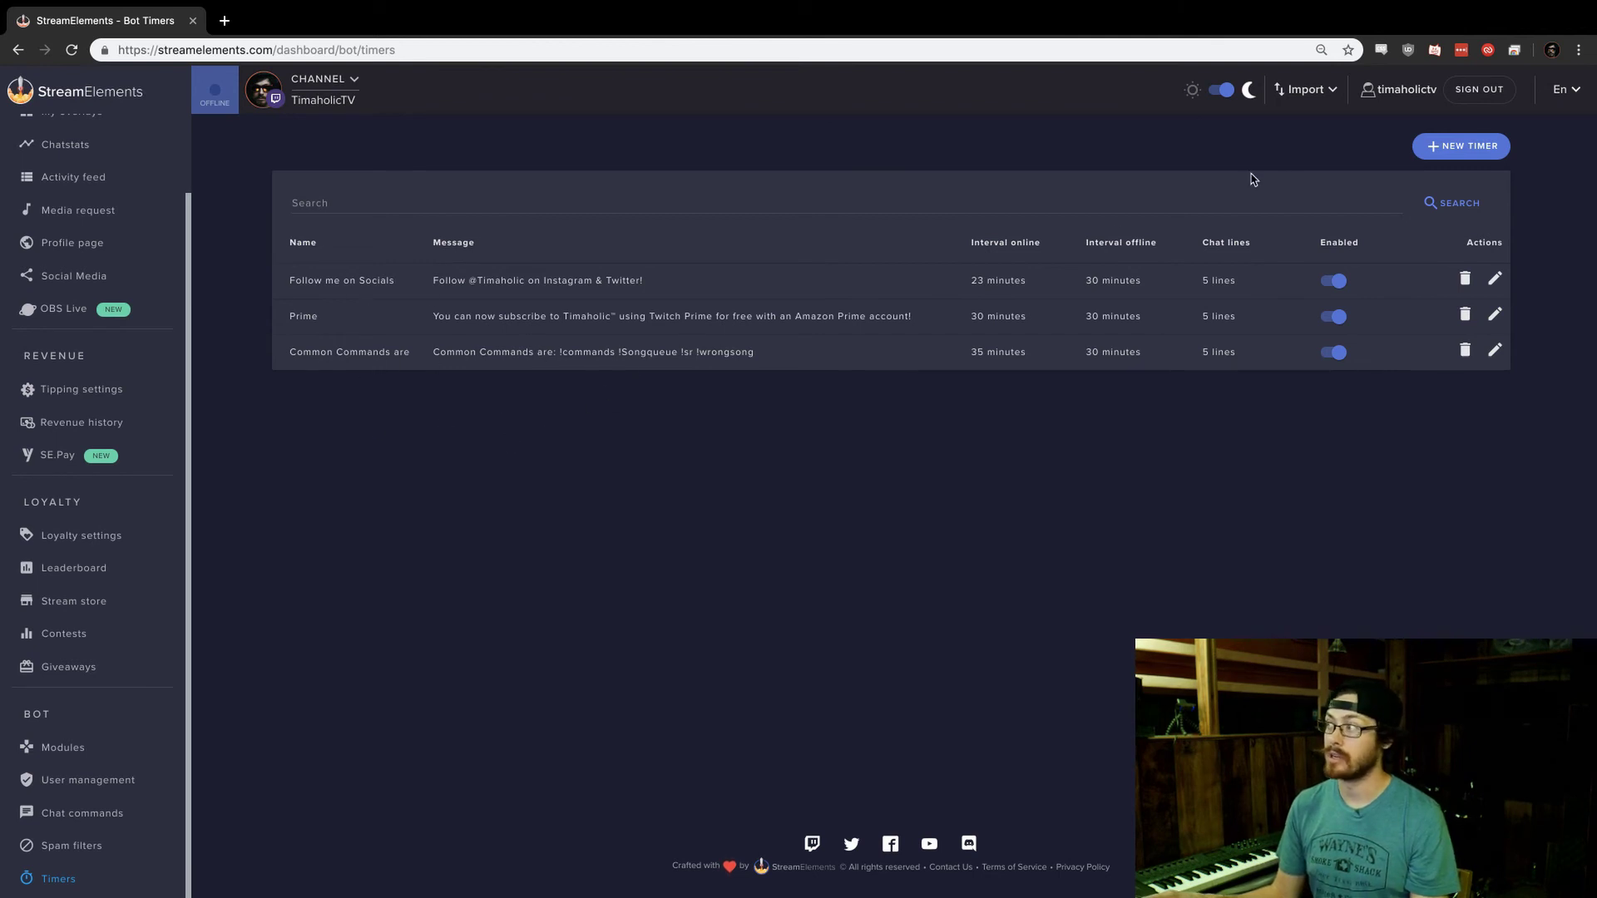
Step: Review the blank new timer form with its message, interval and chat line options, close it, and highlight the existing timers' messages
left_click(1455, 147)
left_click(572, 326)
left_click(558, 397)
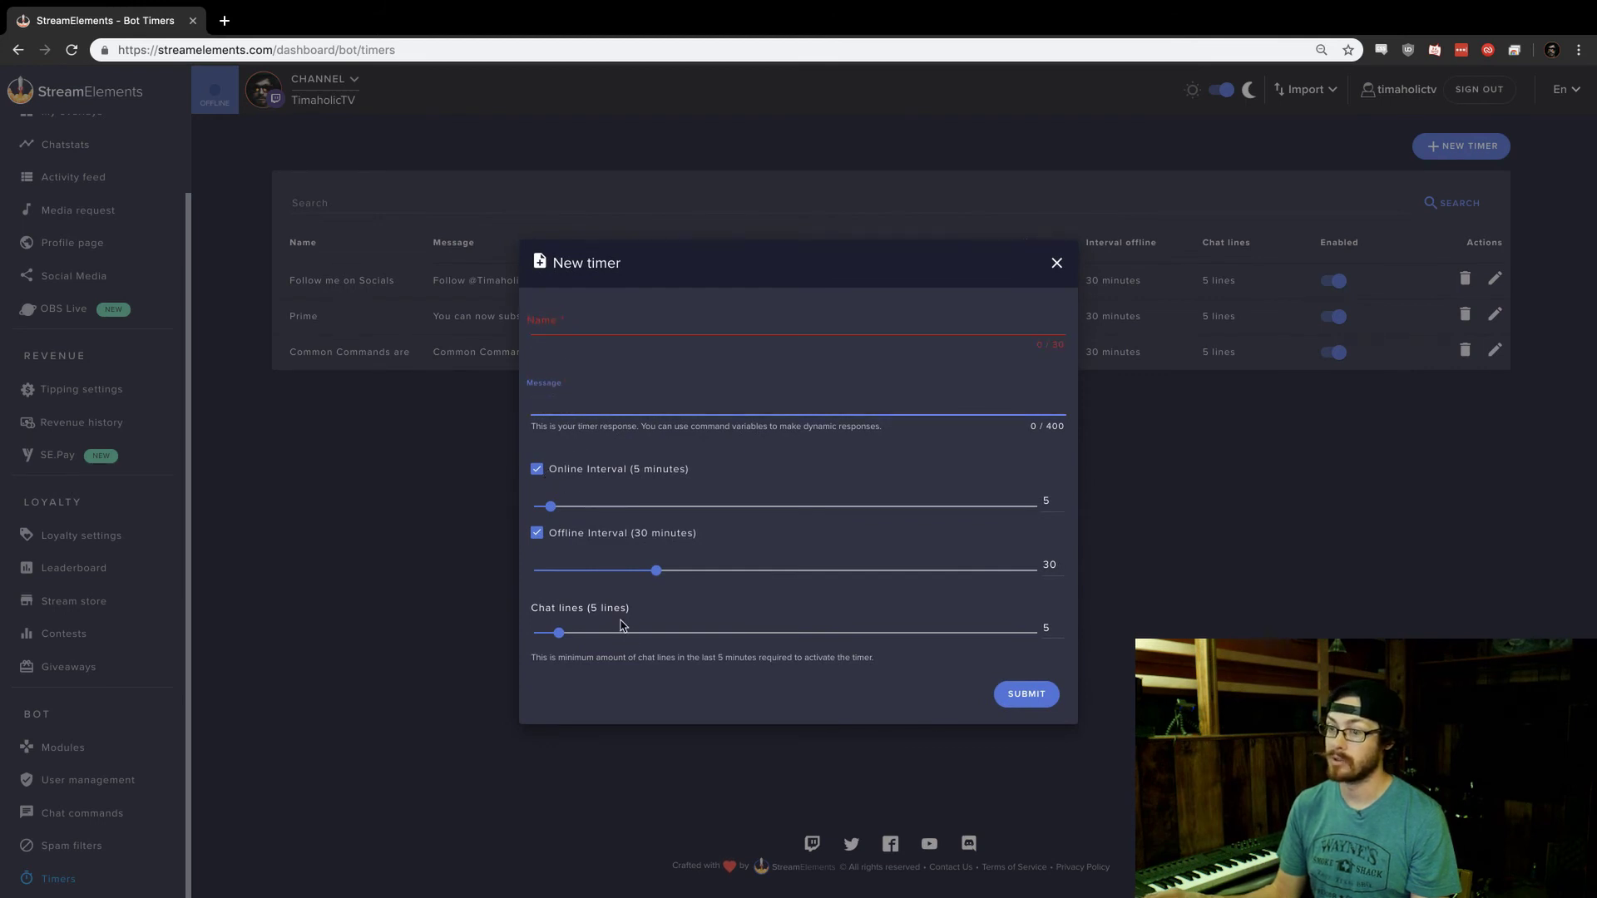
left_click(1057, 265)
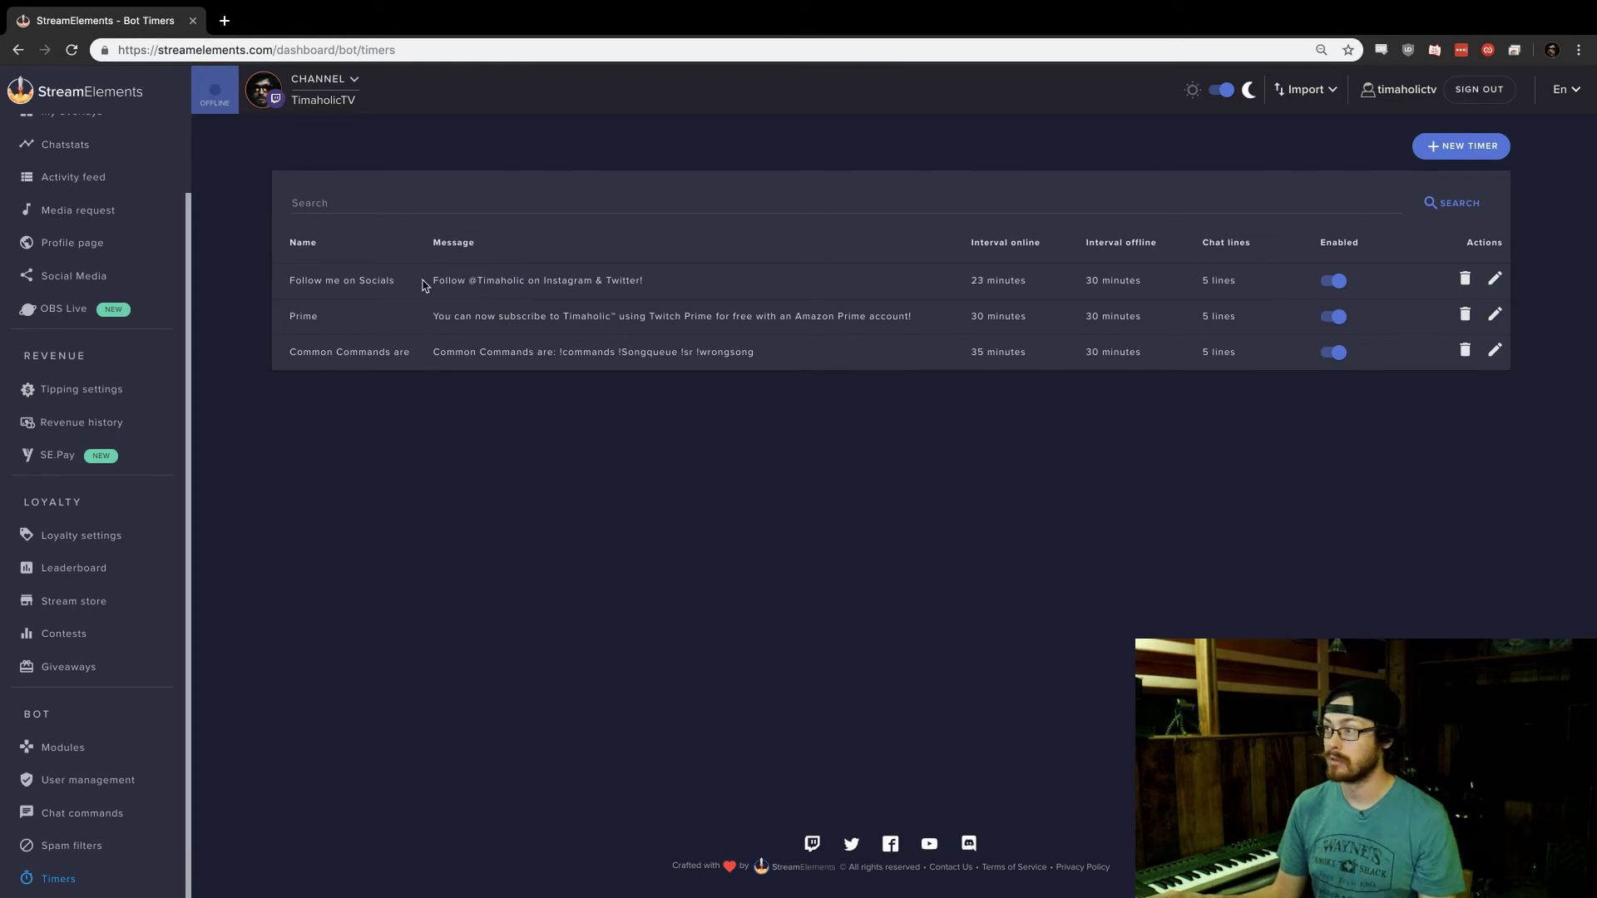
left_click_drag(438, 277, 594, 280)
left_click(446, 316)
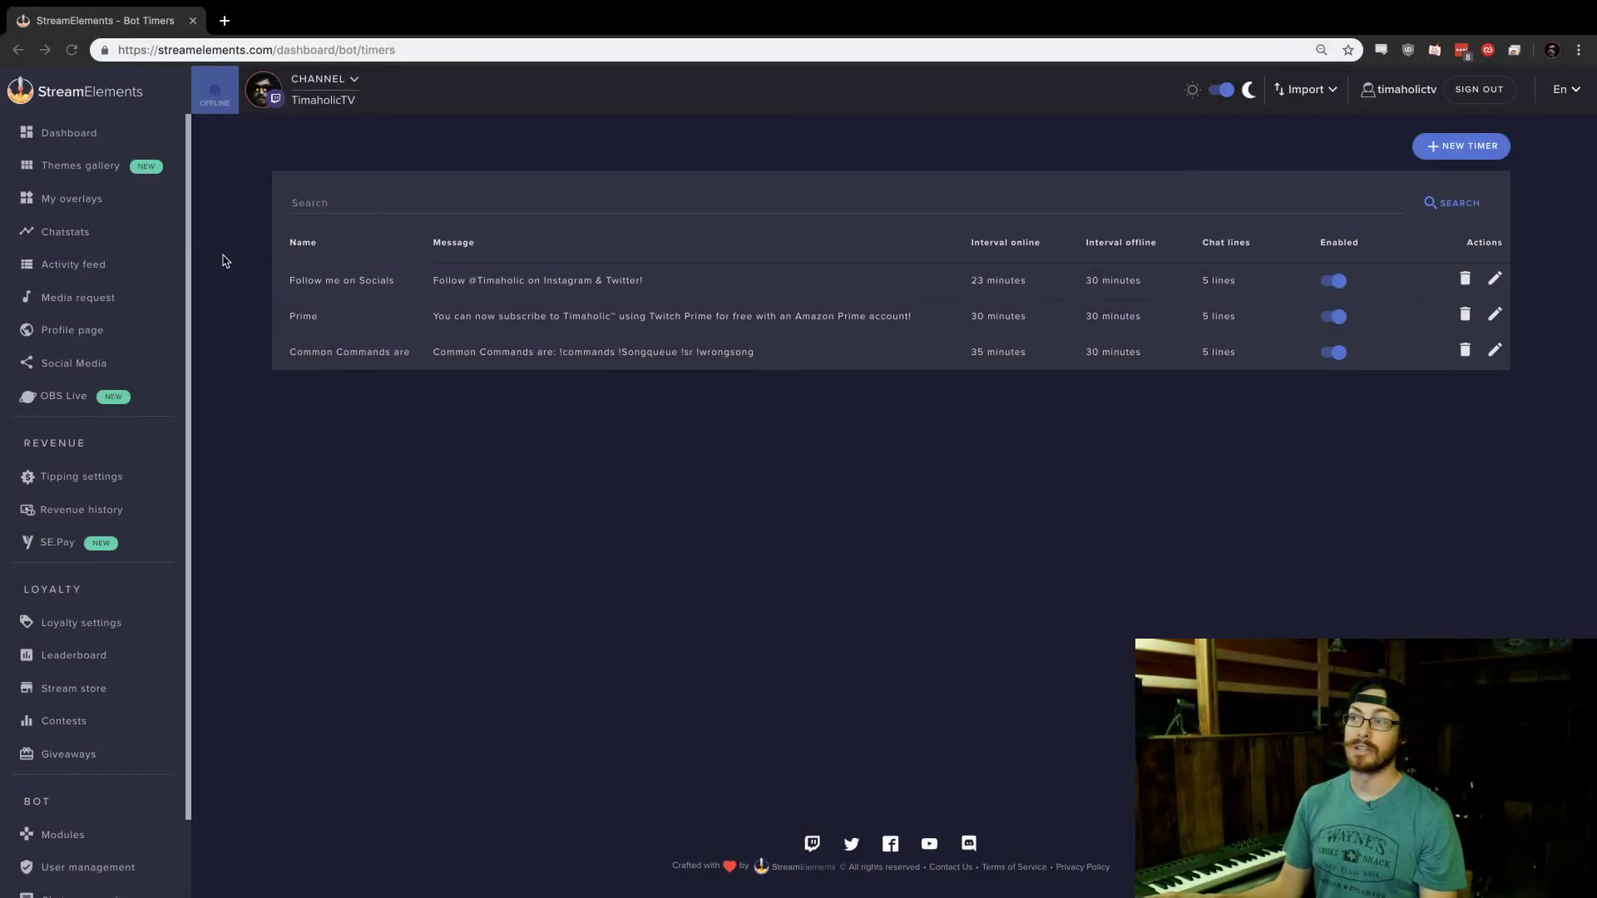
Step: Open the DRUMS FULL overlay from the personal overlays in the overlay editor
left_click(73, 207)
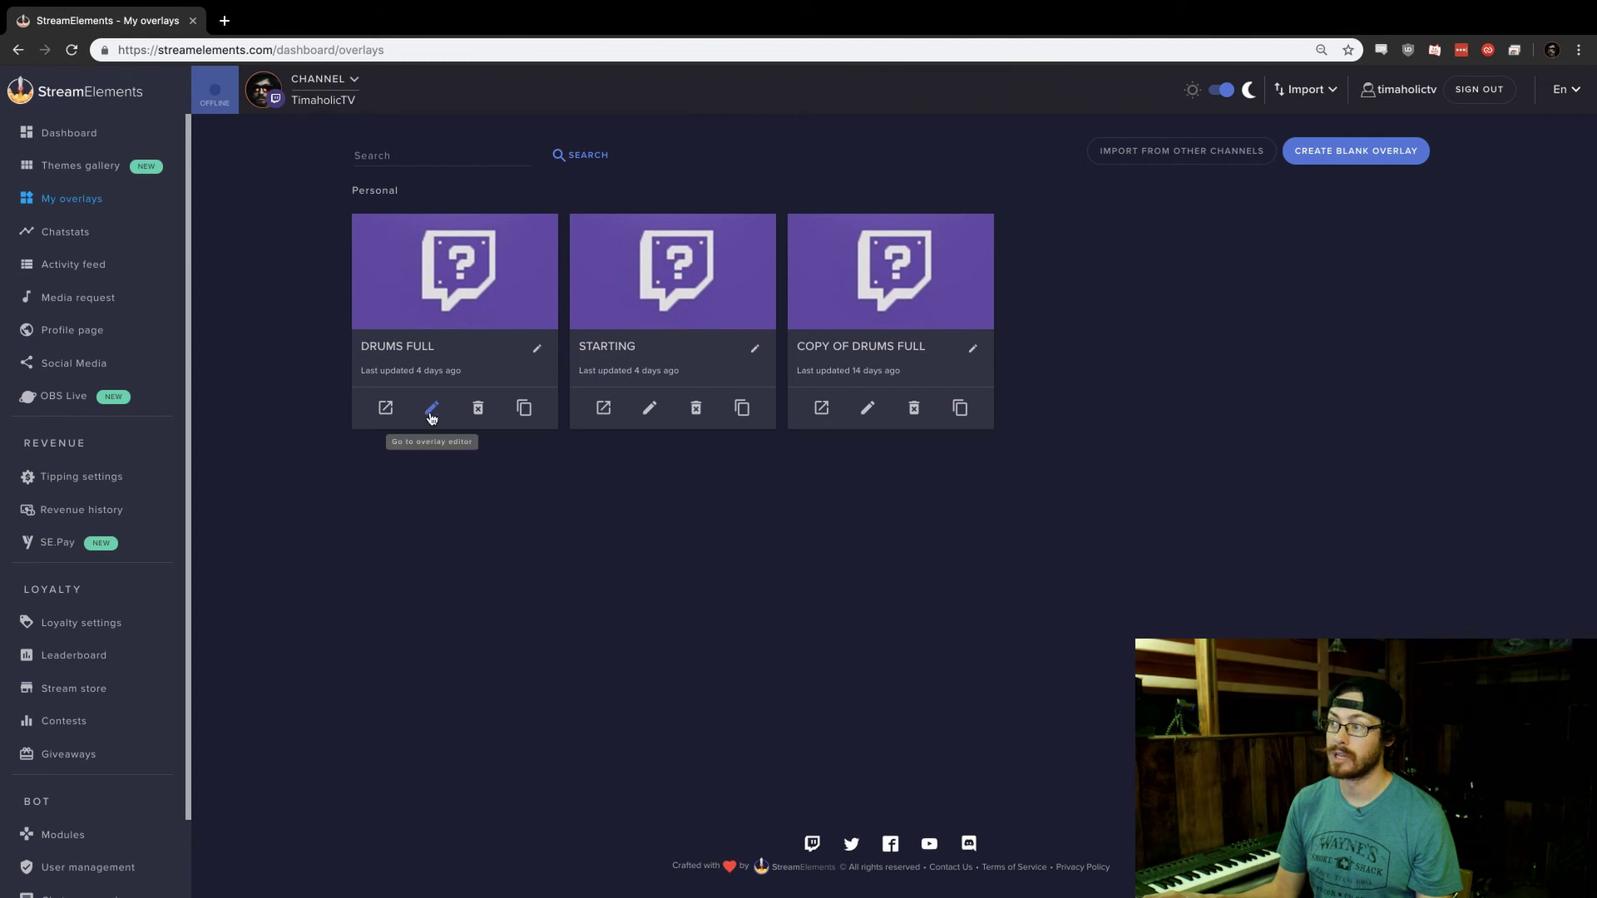
left_click(430, 412)
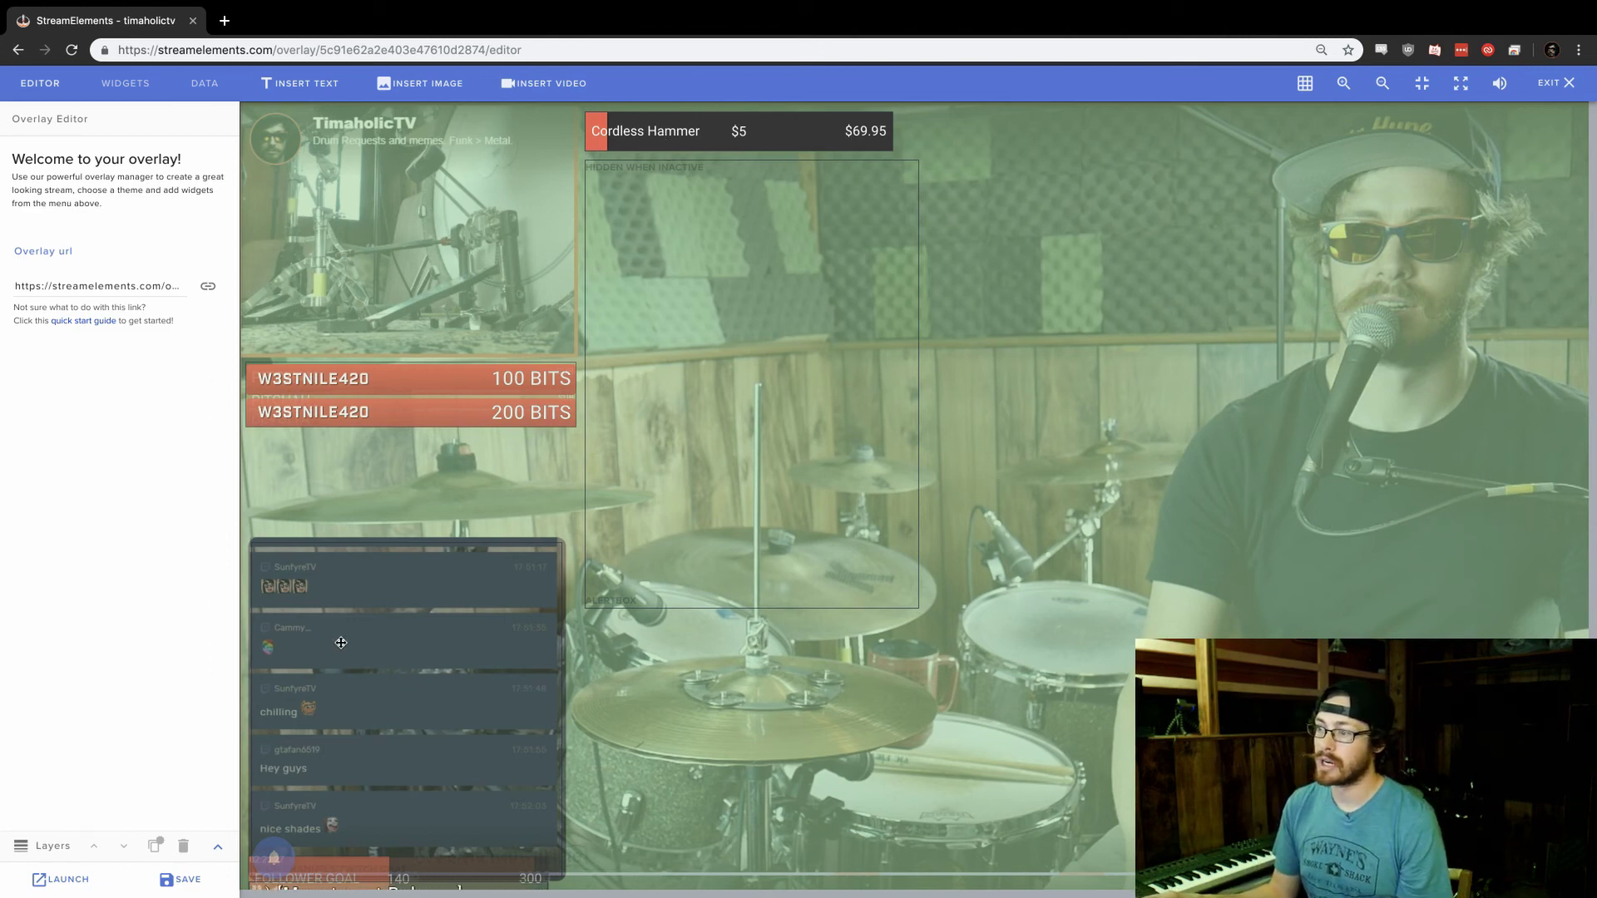
Step: Expand the overlay's layer list and examine its layers and the event emulation options
mouse_move(318, 847)
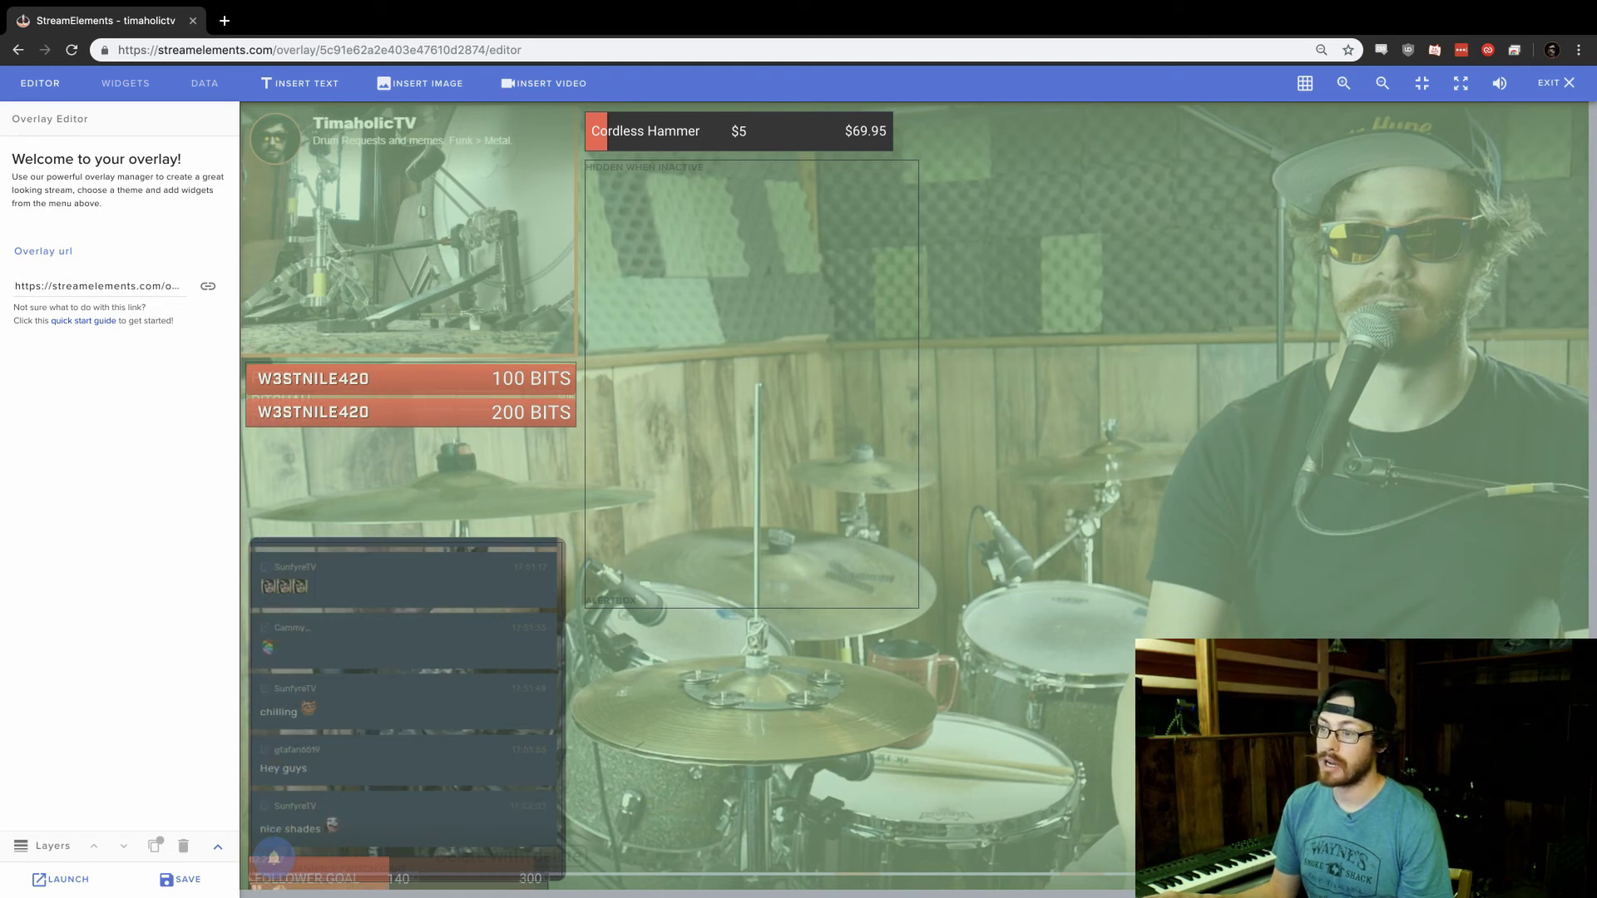
left_click(54, 846)
scroll(66, 772, "down", 1)
scroll(65, 777, "up", 1)
scroll(65, 774, "down", 1)
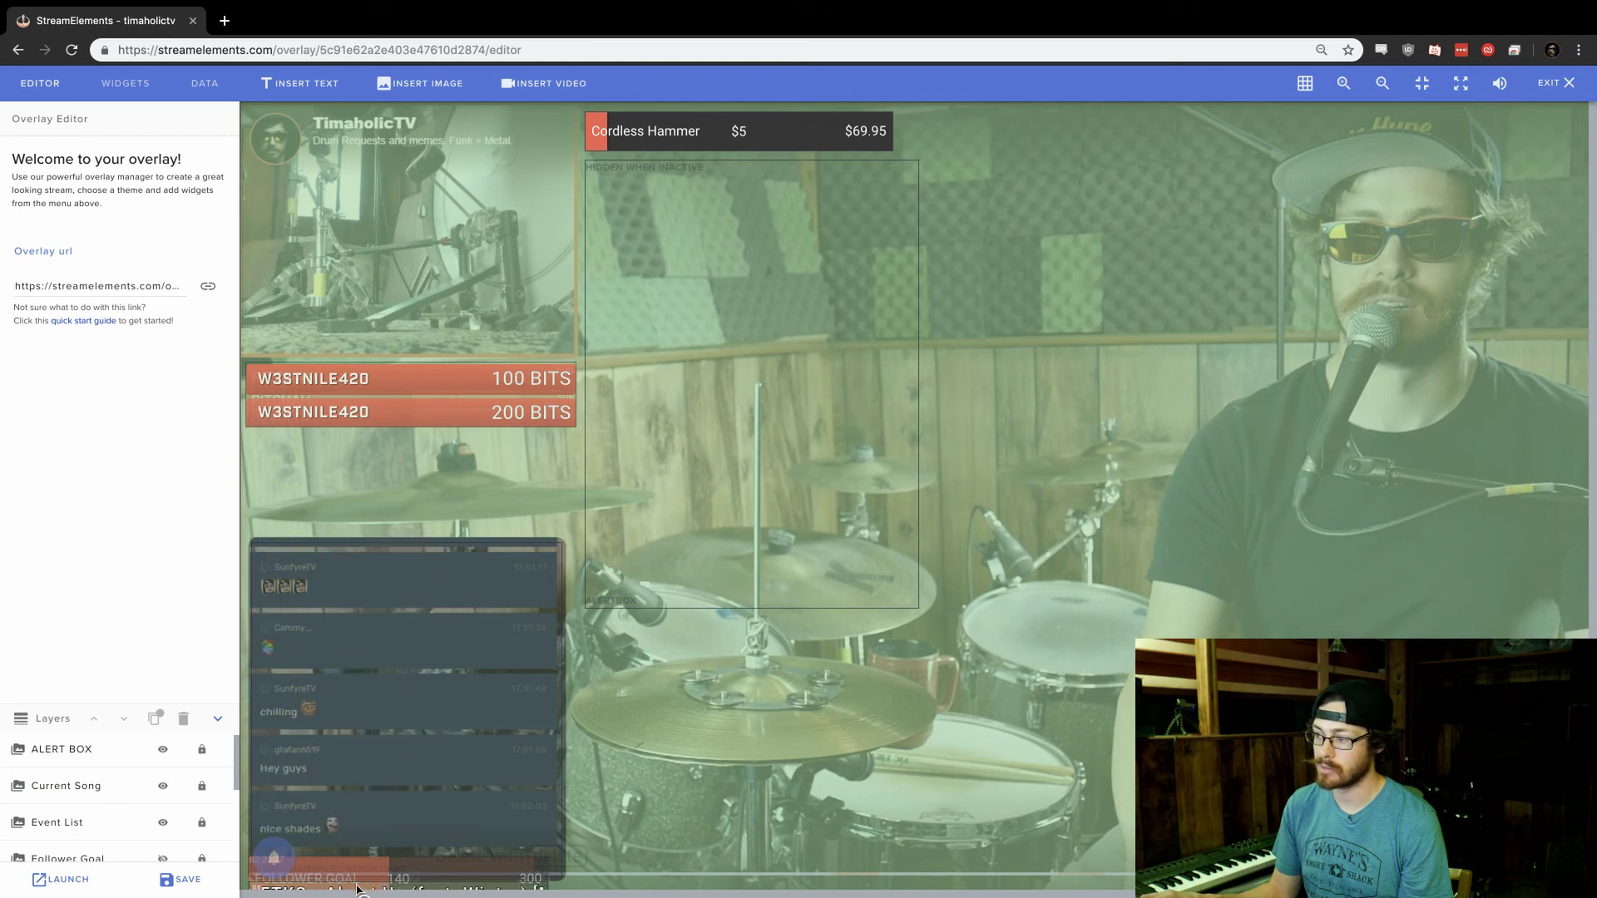
mouse_move(274, 857)
scroll(324, 875, "down", 1)
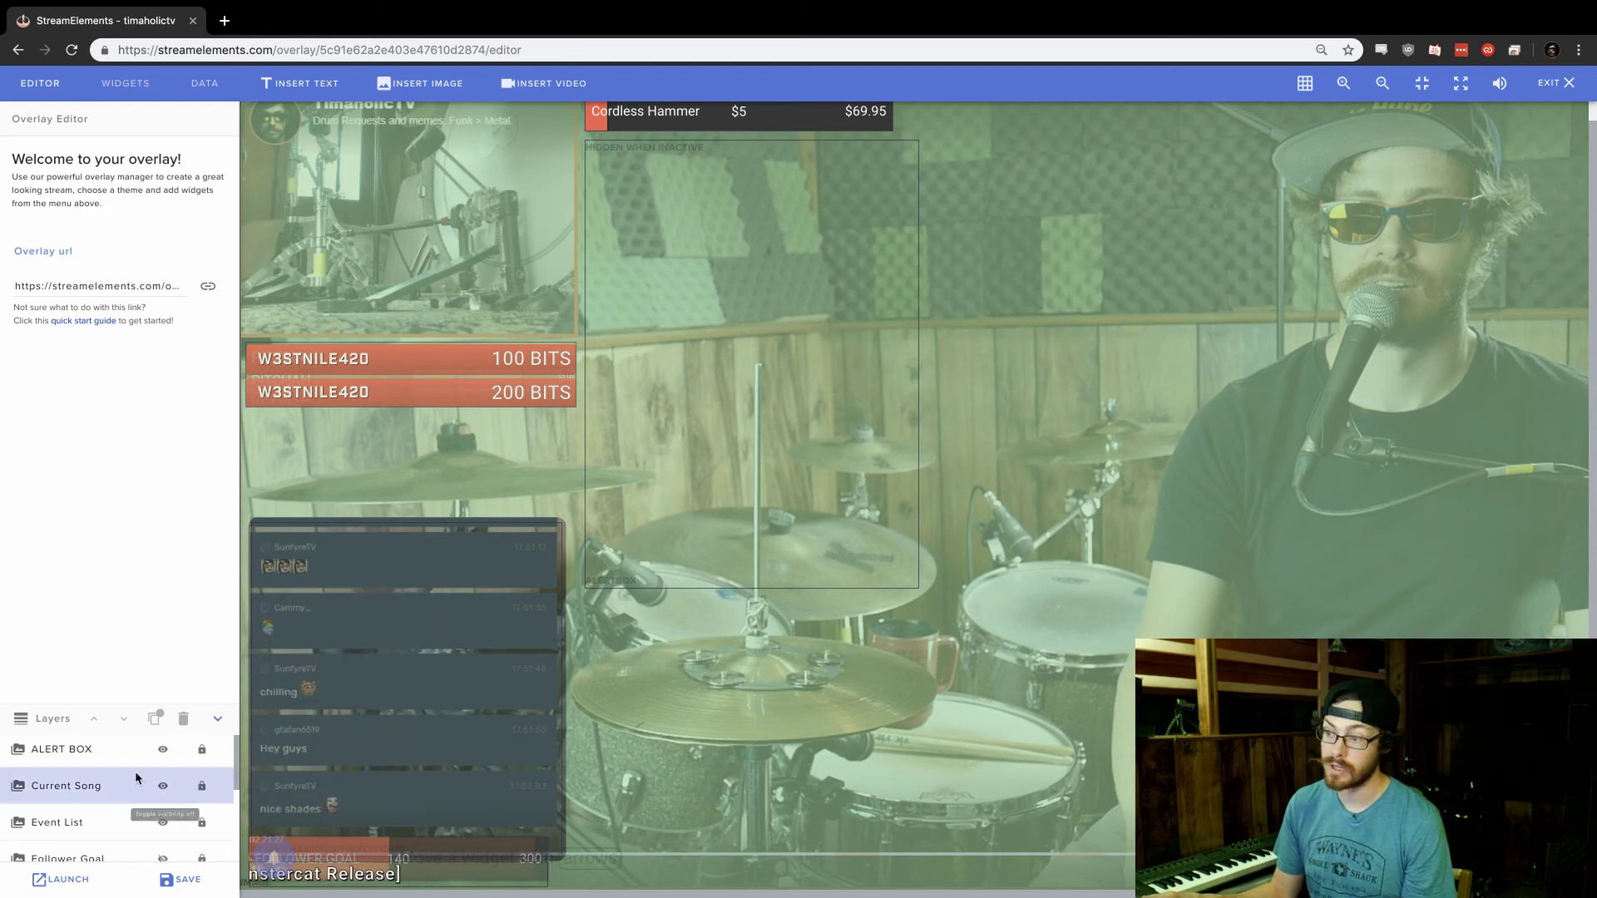
scroll(110, 793, "down", 1)
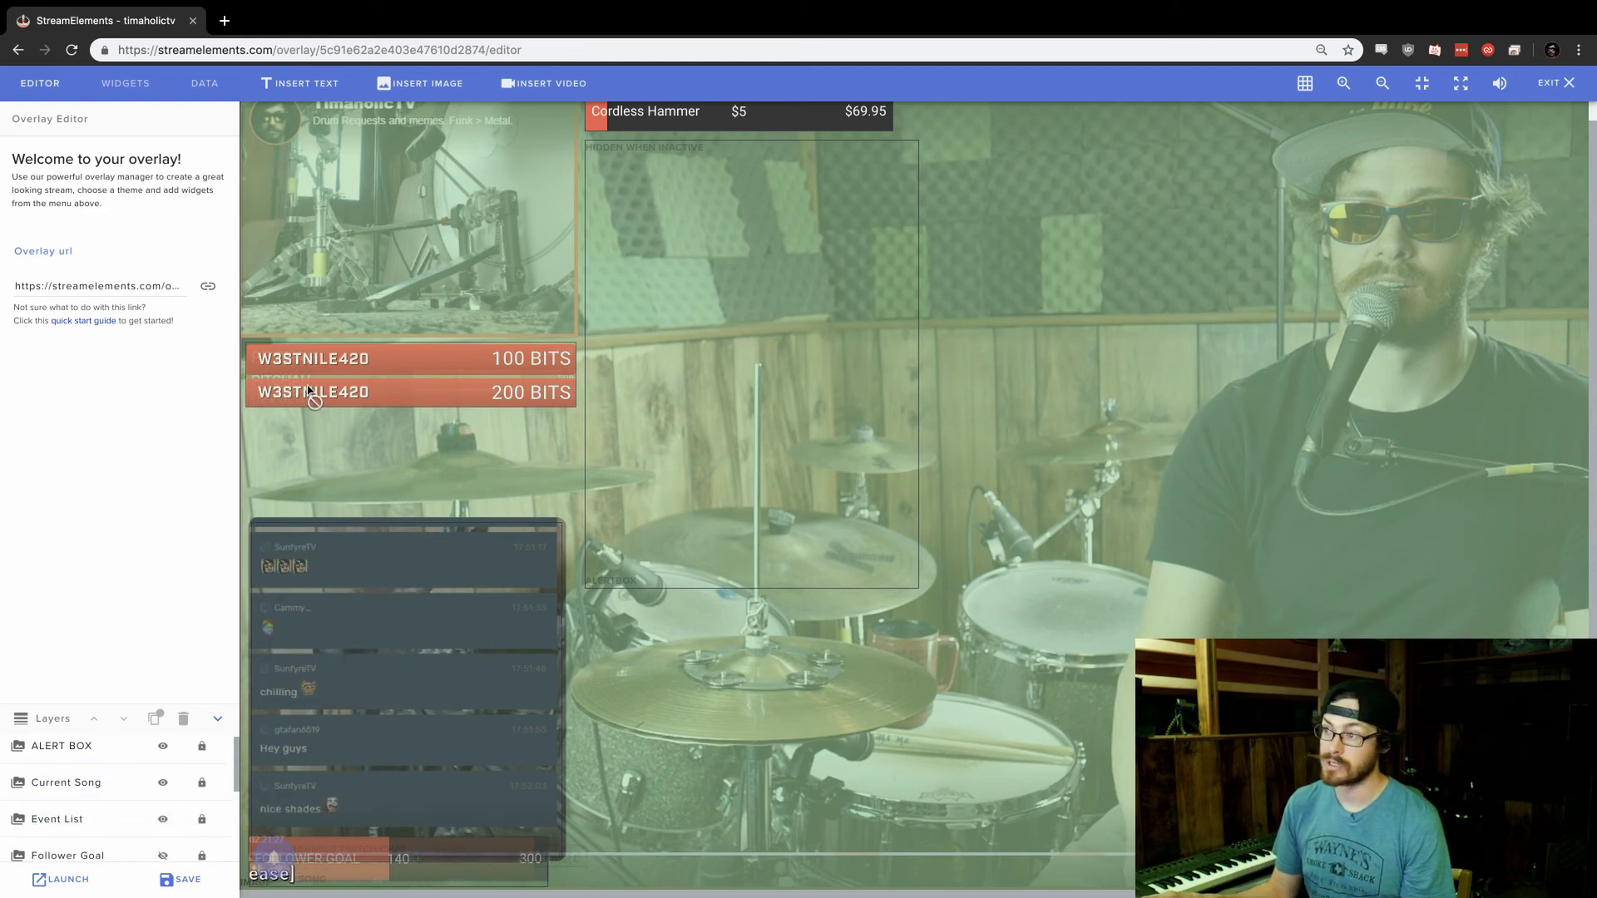
scroll(136, 802, "down", 1)
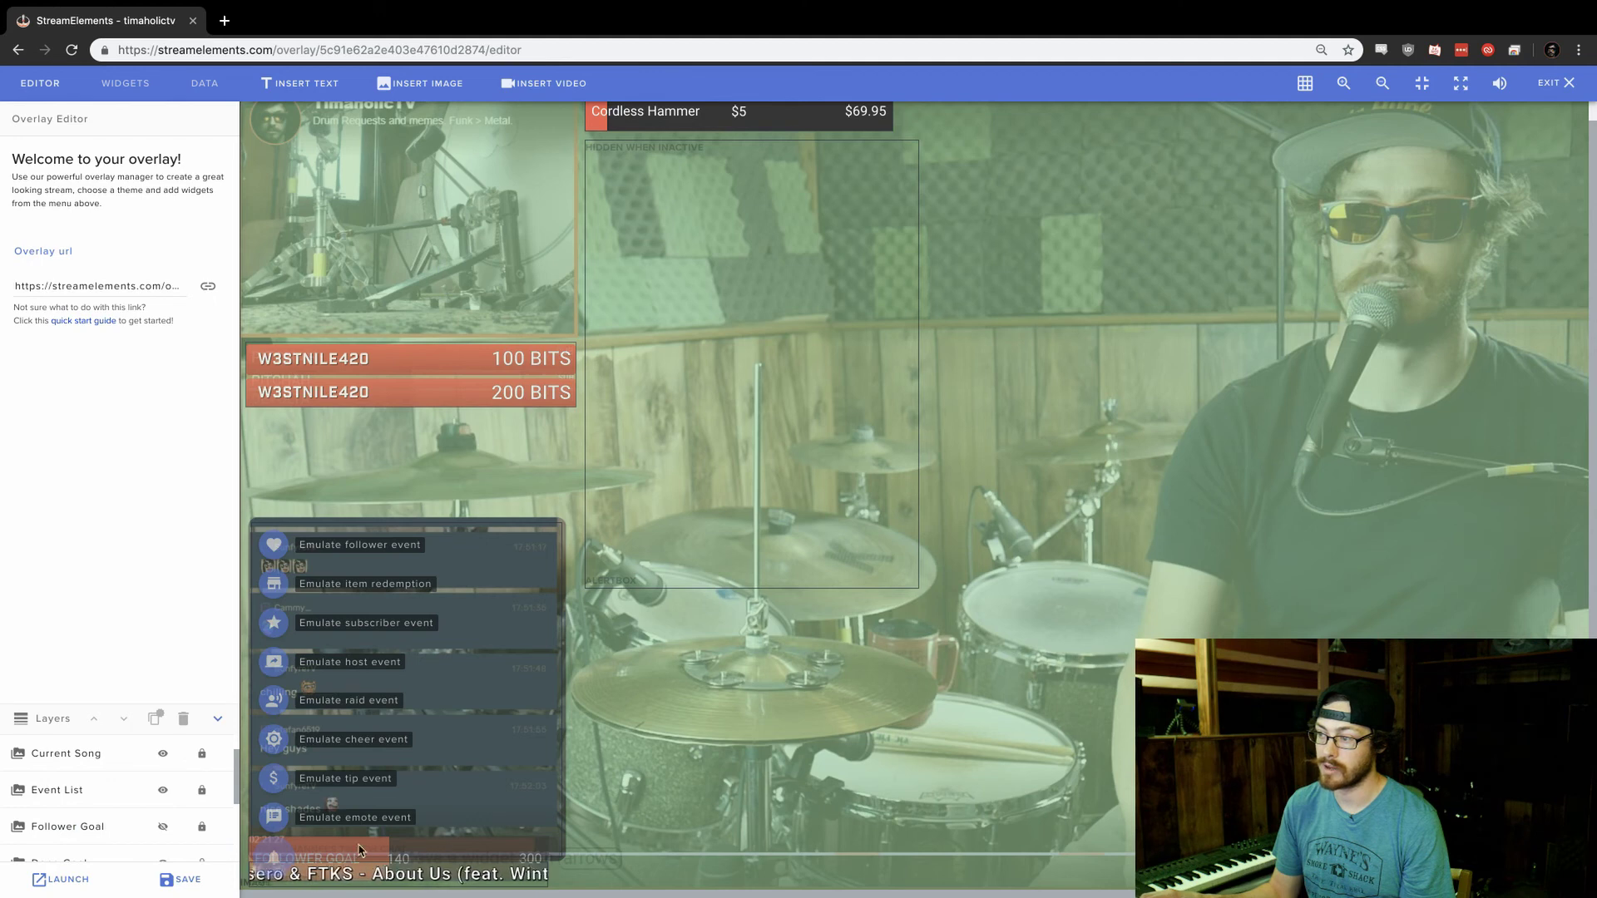
scroll(97, 811, "down", 2)
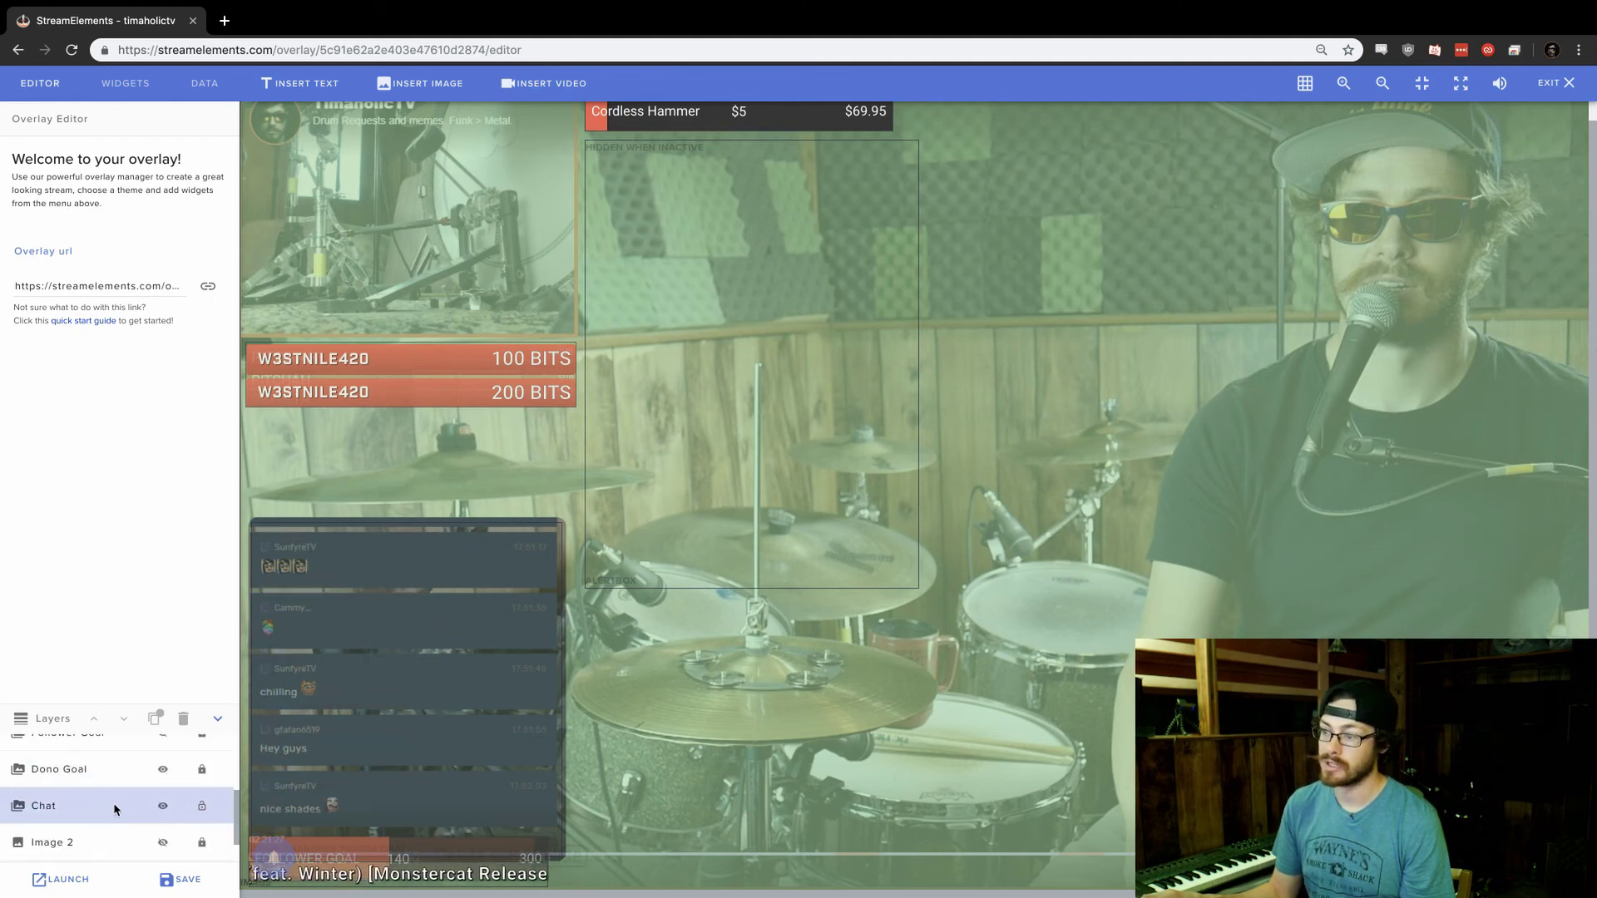
scroll(120, 814, "down", 1)
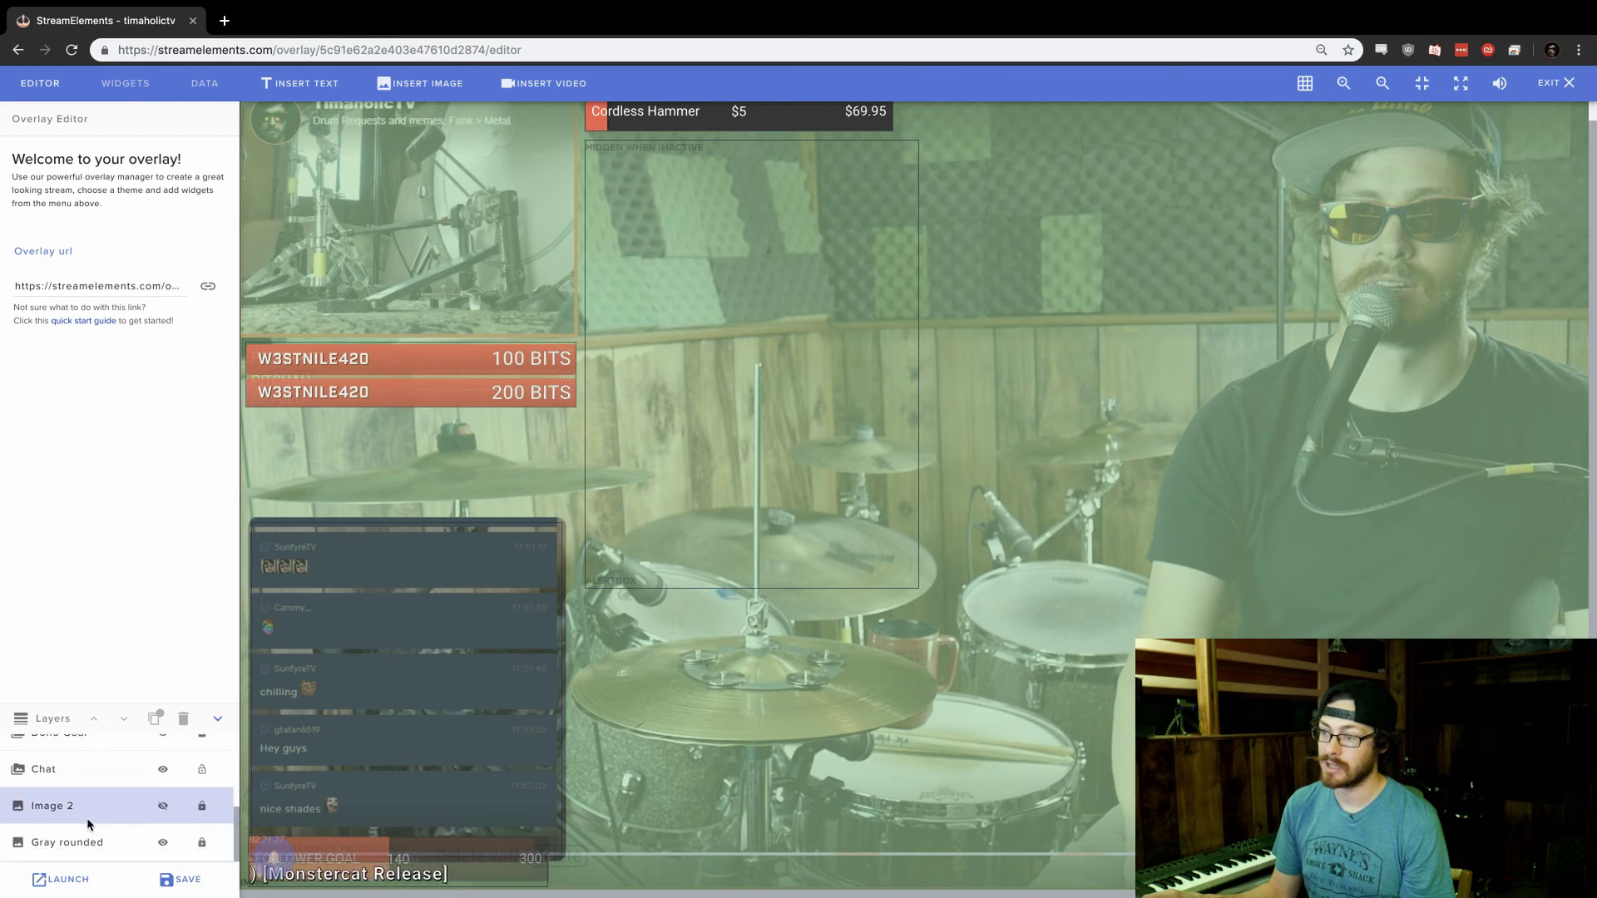
scroll(88, 805, "up", 3)
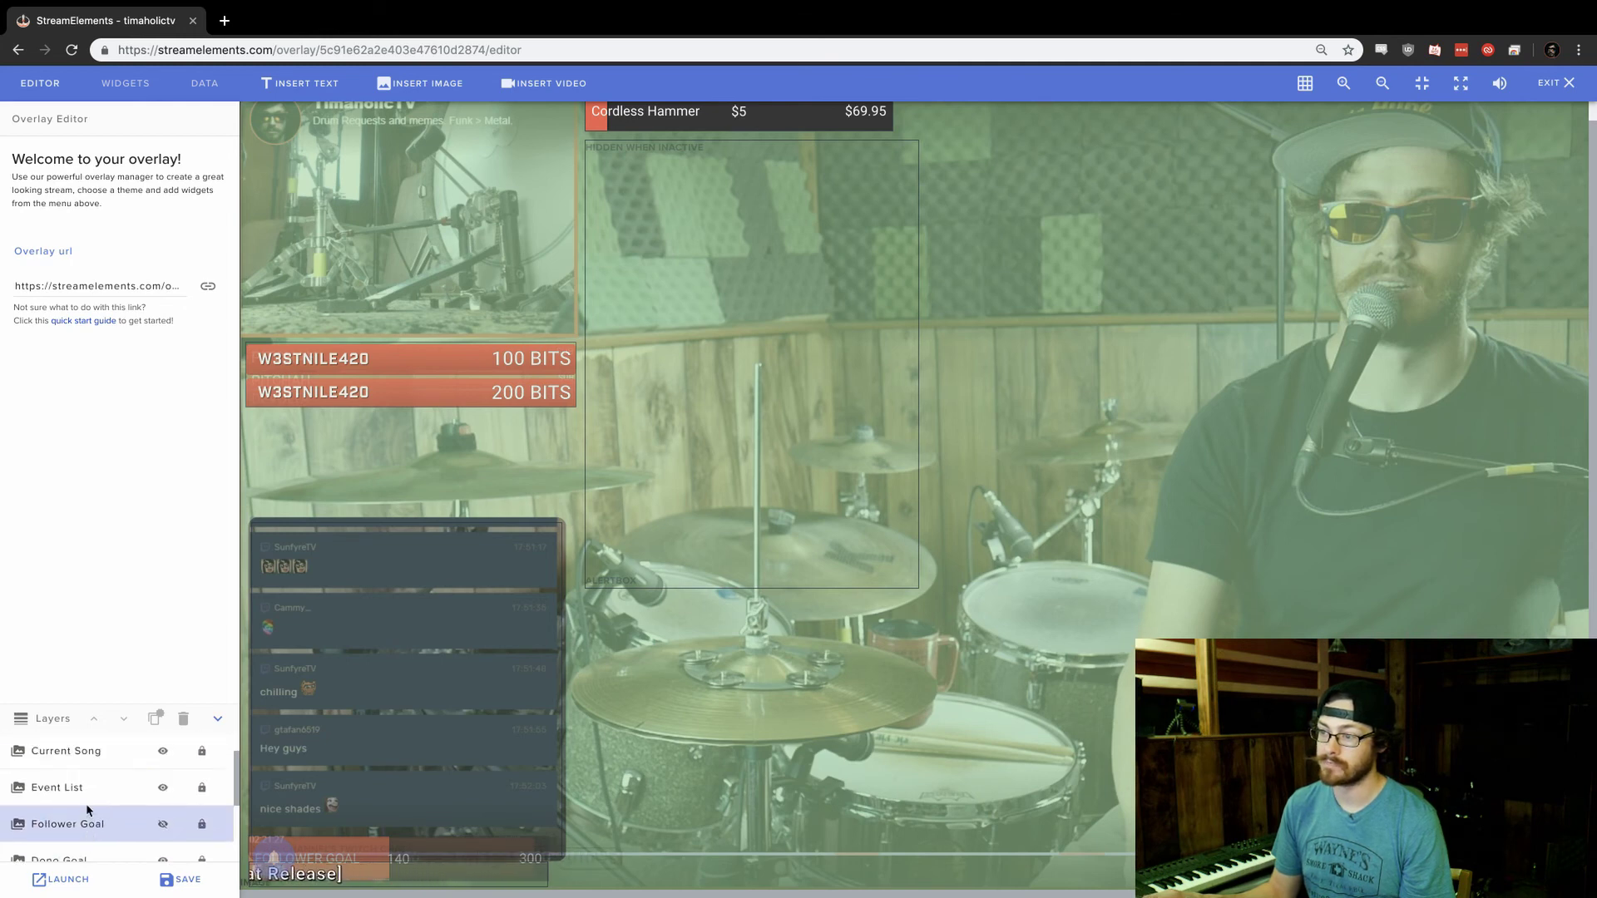
scroll(83, 790, "up", 1)
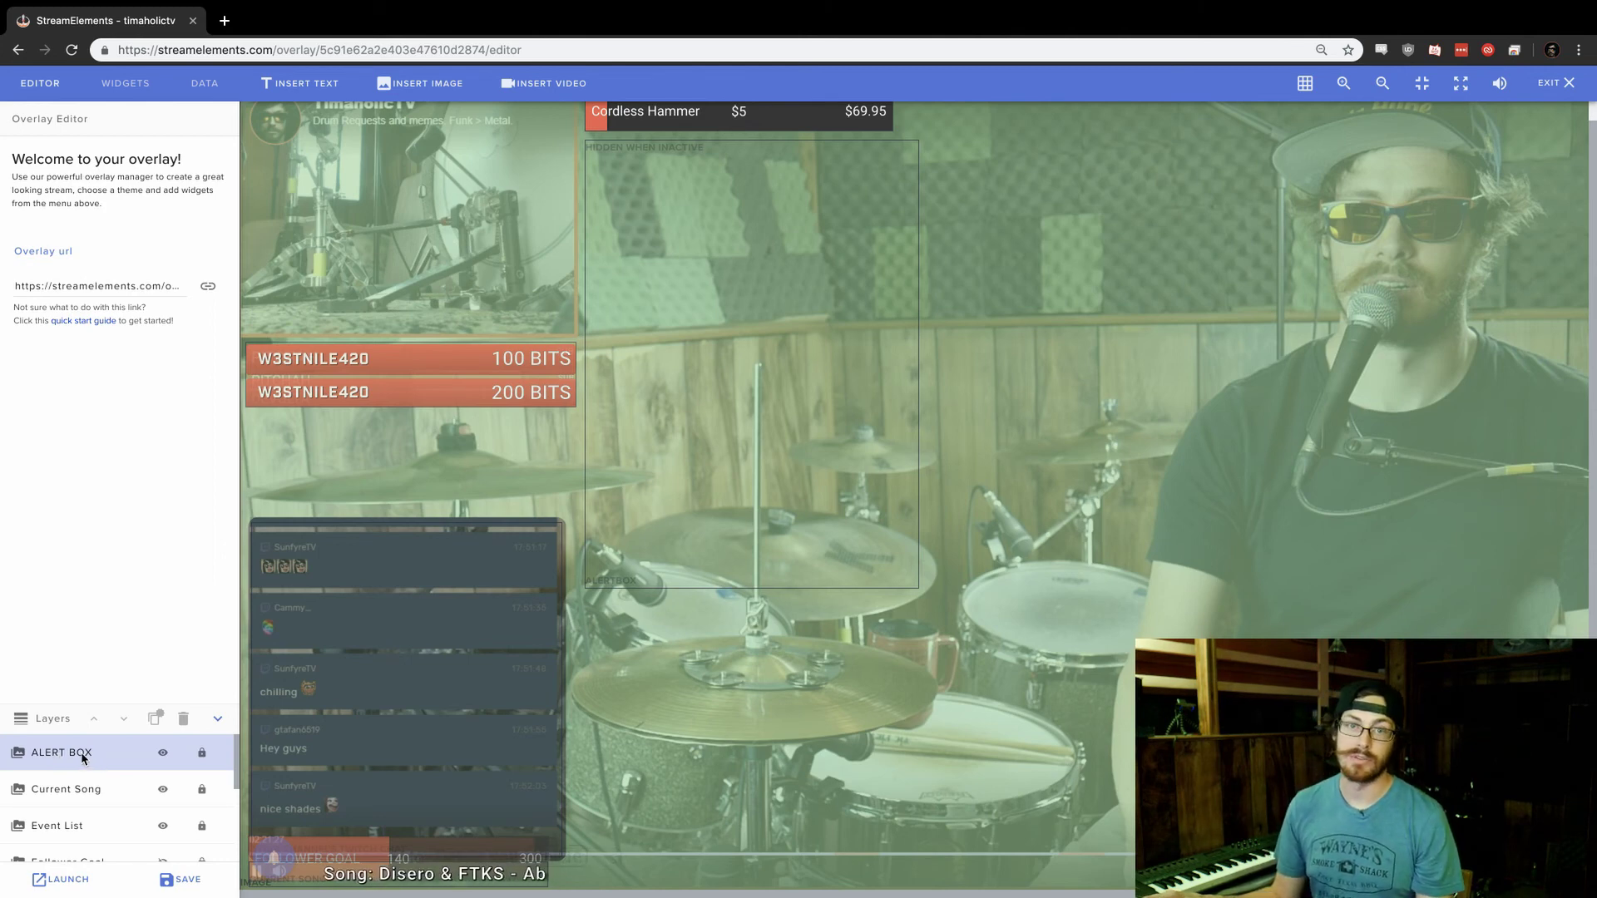
Step: Look over the available overlay widgets, select the ALERT BOX layer and return to the overlay canvas
left_click(127, 86)
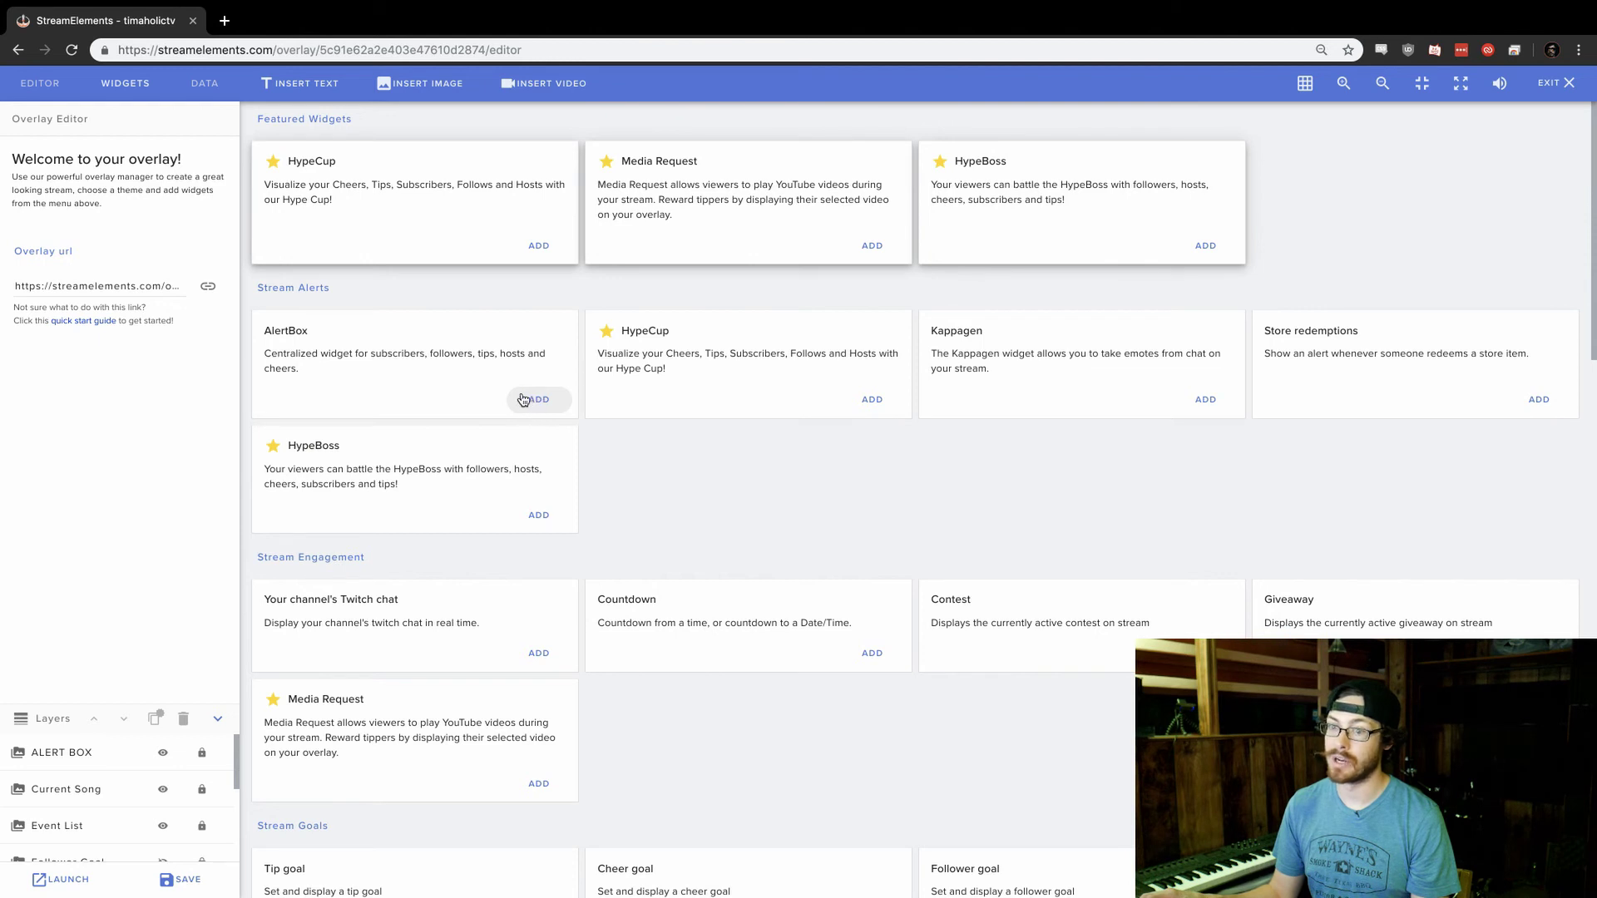
left_click(82, 755)
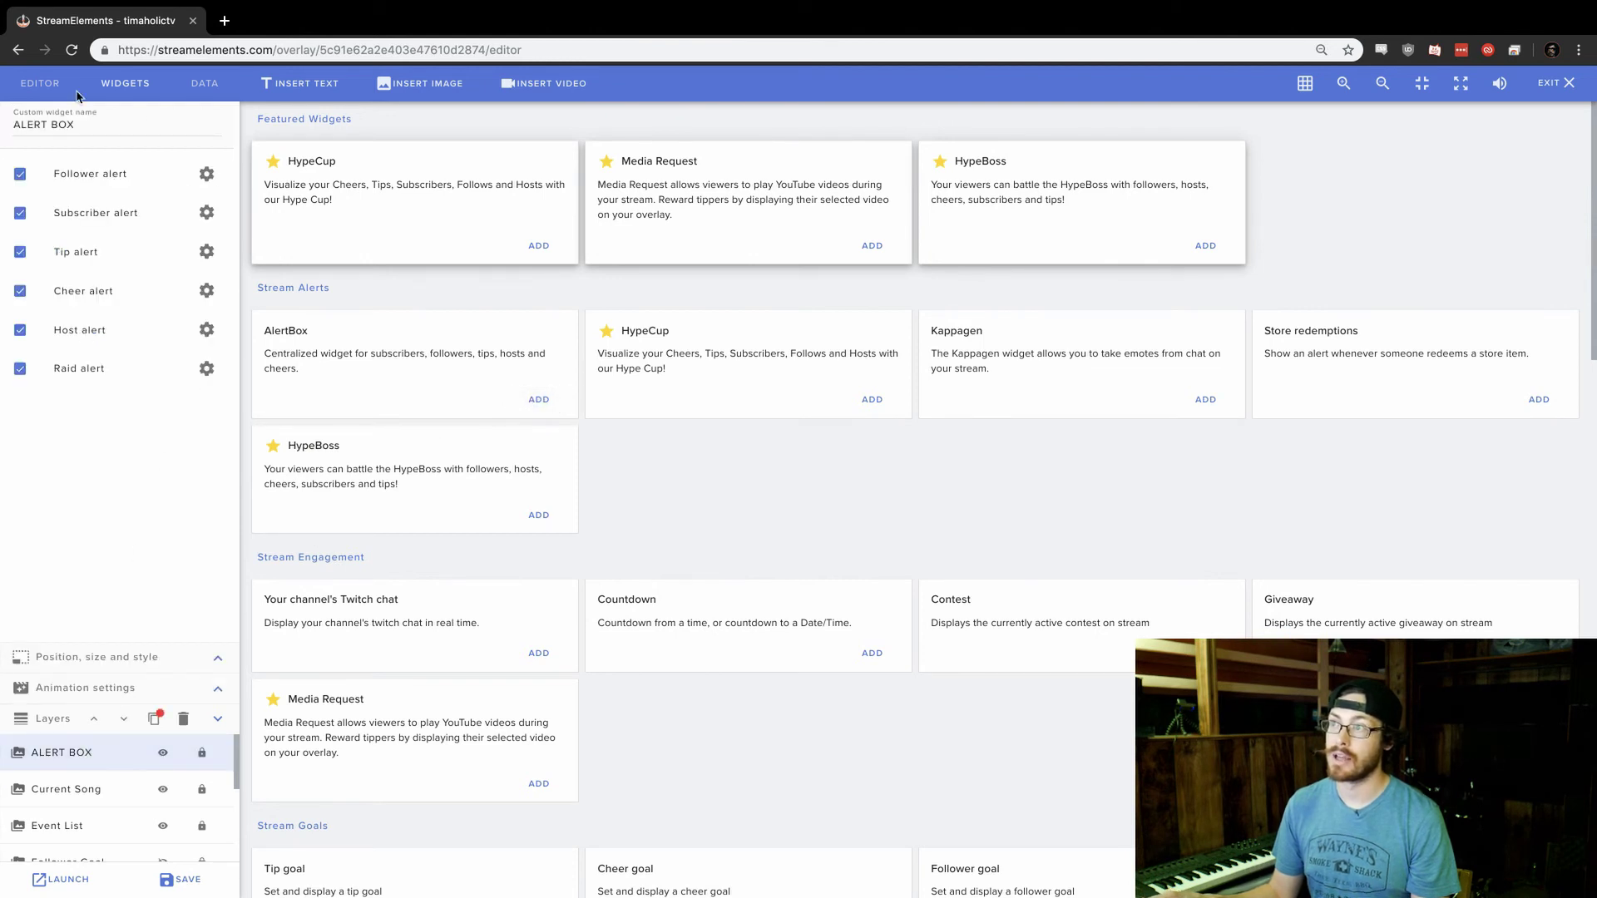
left_click(35, 82)
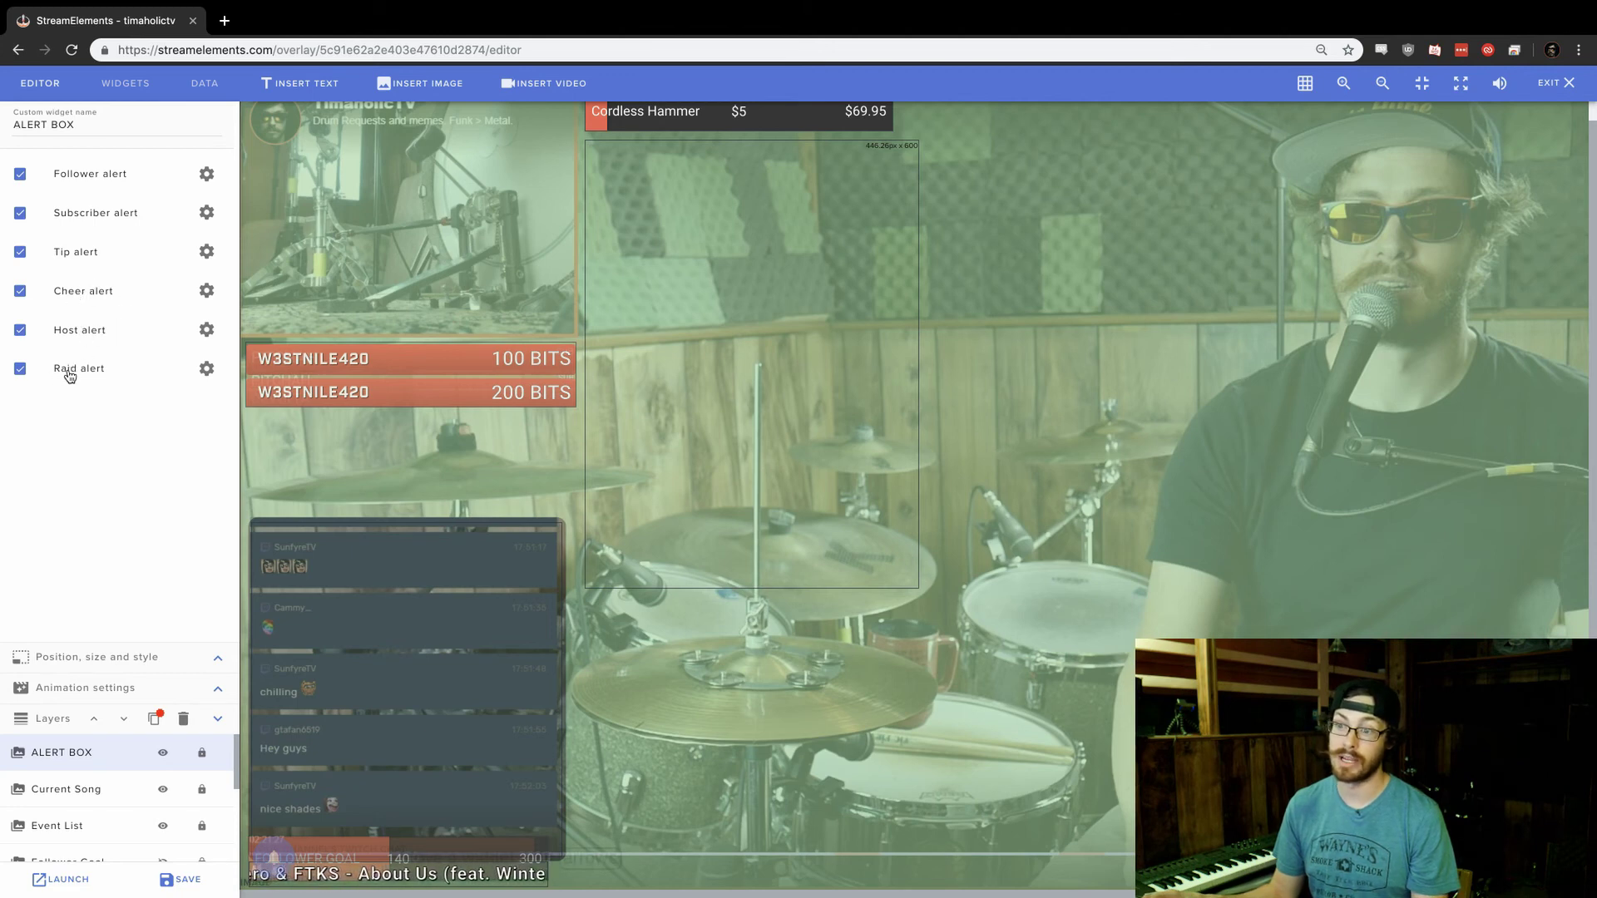
Step: Review the tip alert's advanced settings, including its text settings for font, stroke and highlight
left_click(207, 253)
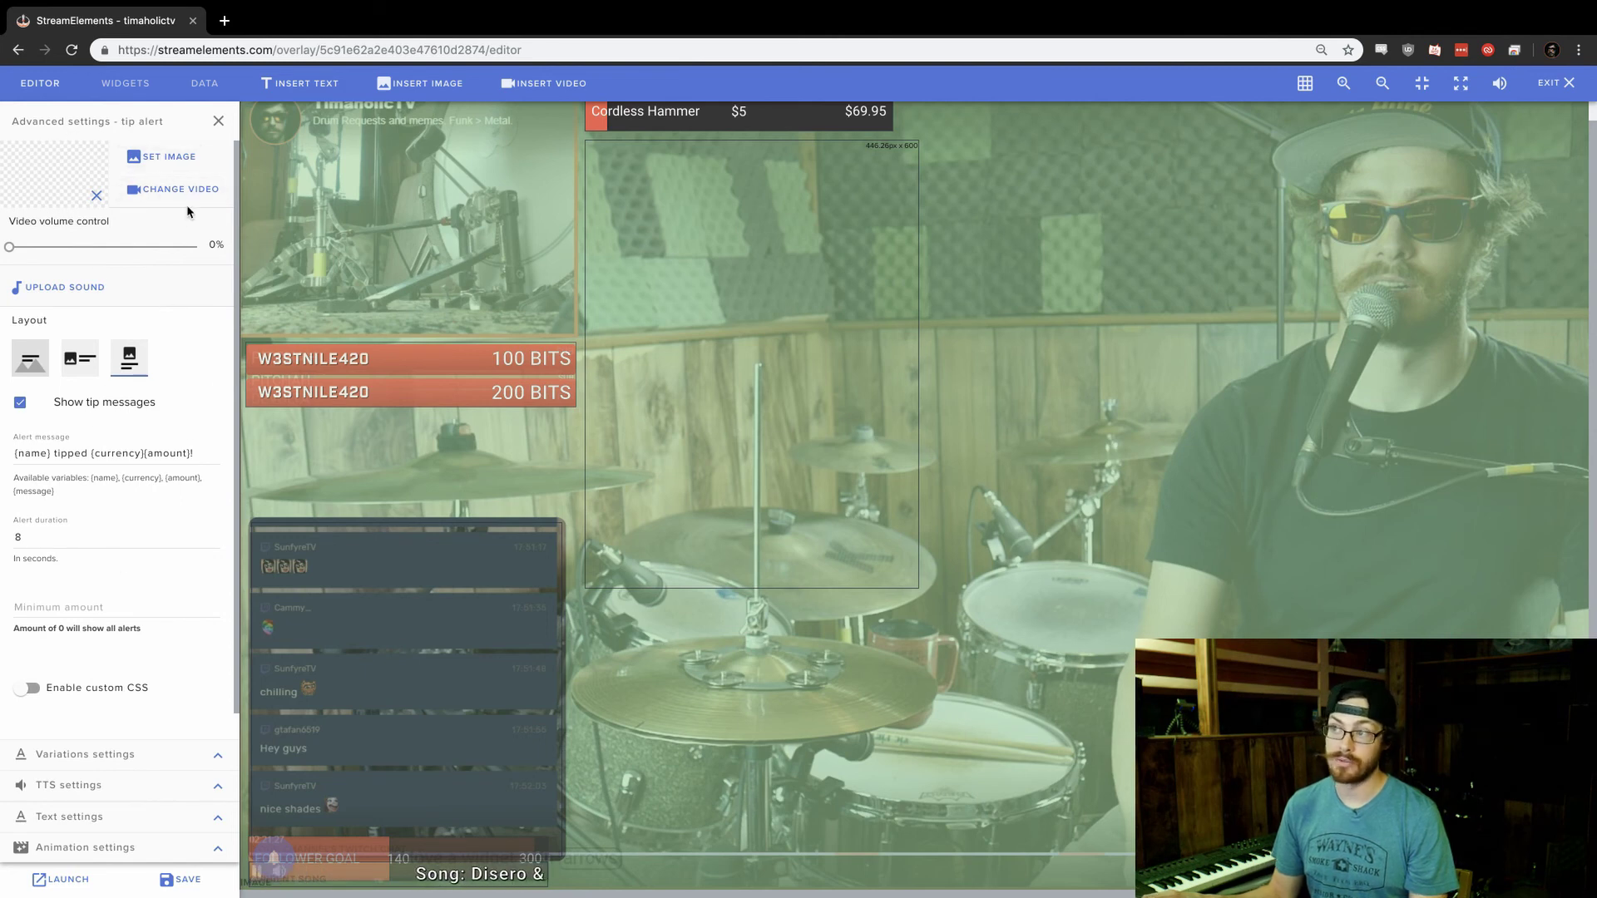
left_click_drag(236, 176, 237, 234)
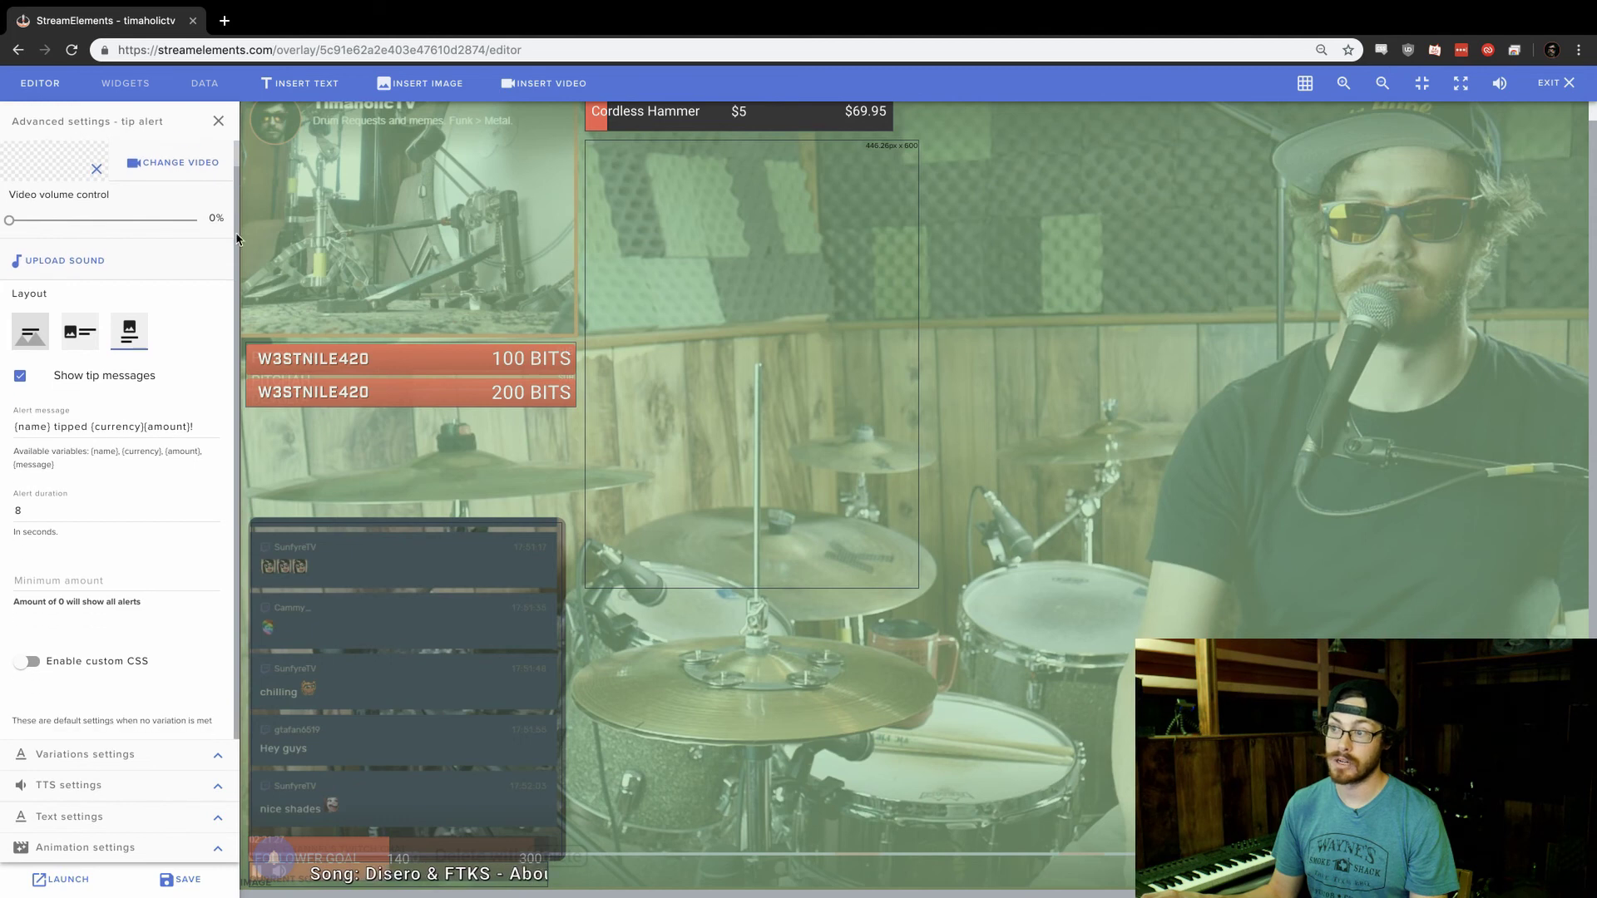
left_click(61, 815)
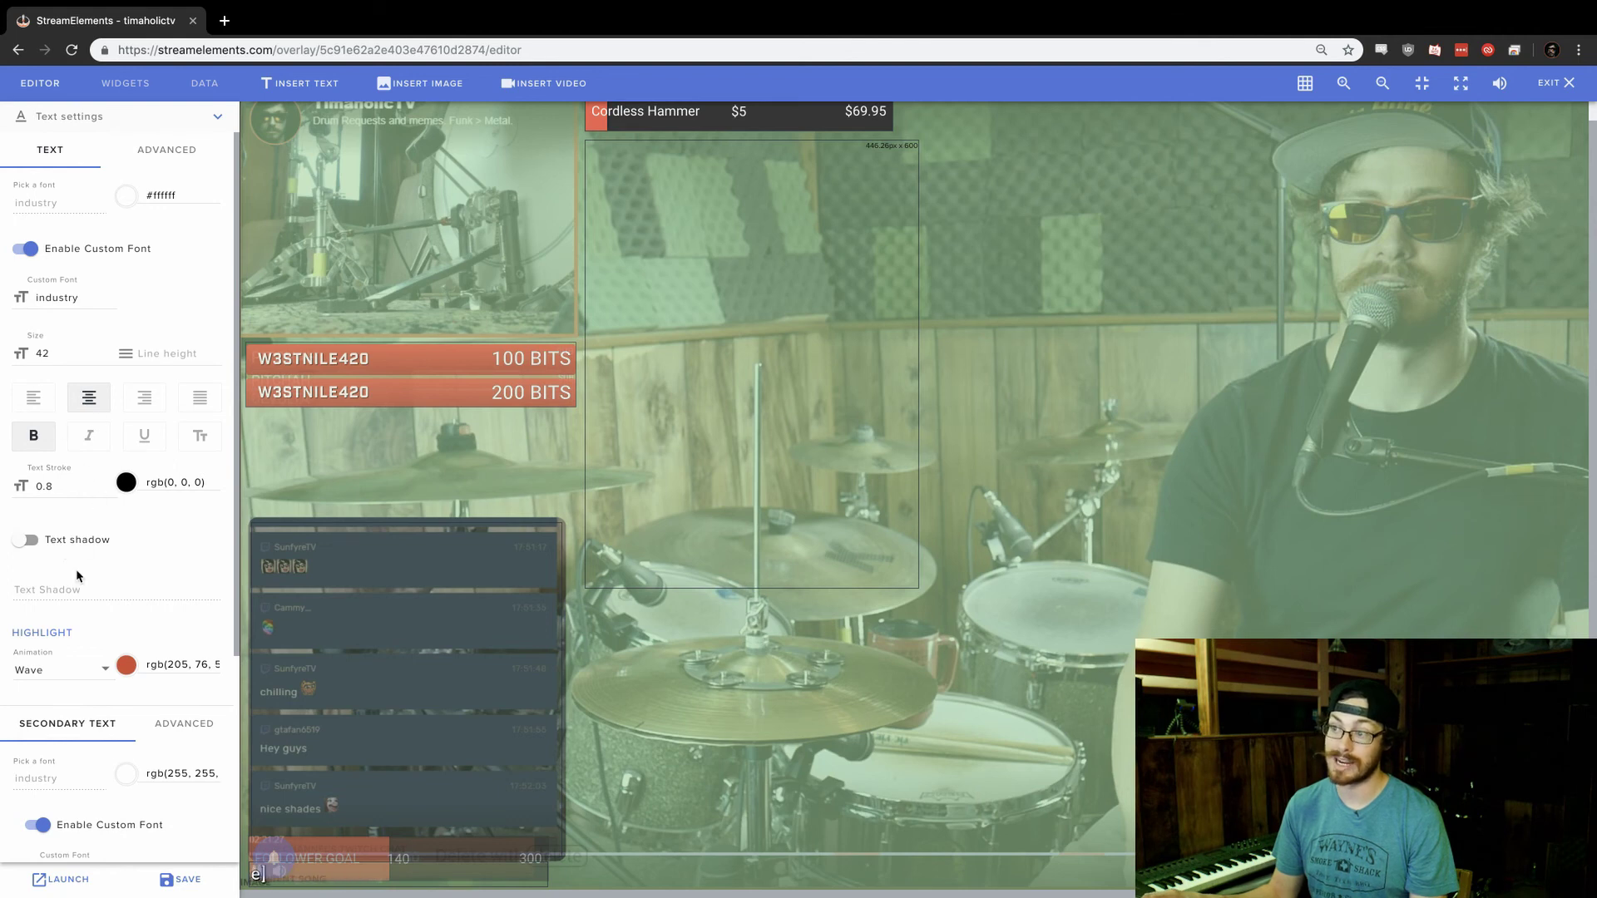
scroll(220, 649, "down", 3)
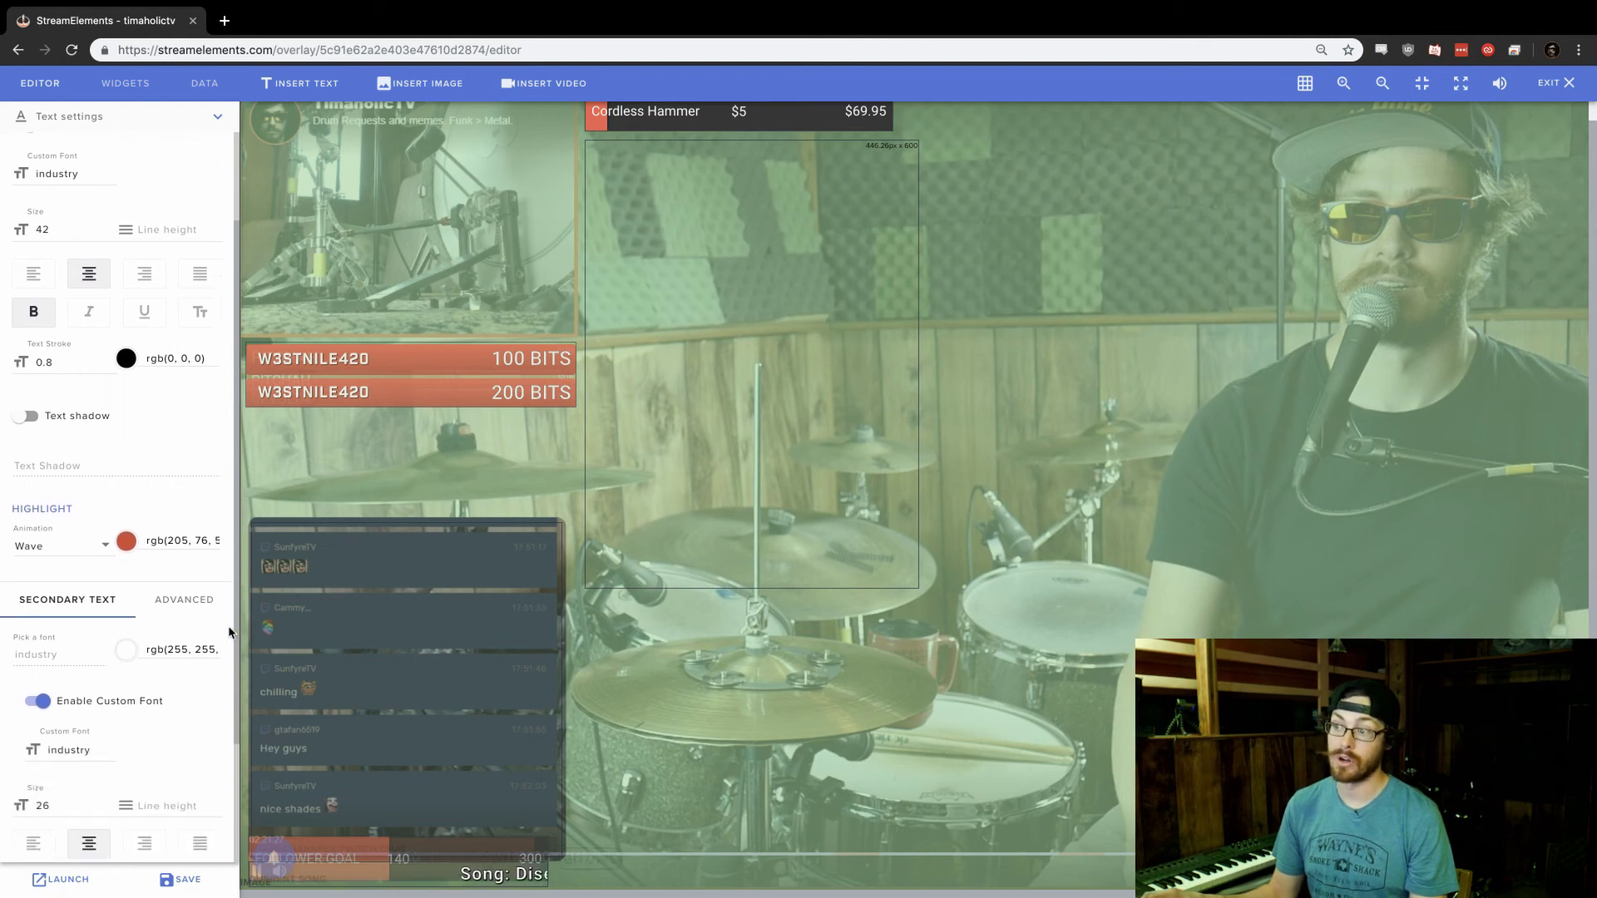
scroll(217, 736, "up", 3)
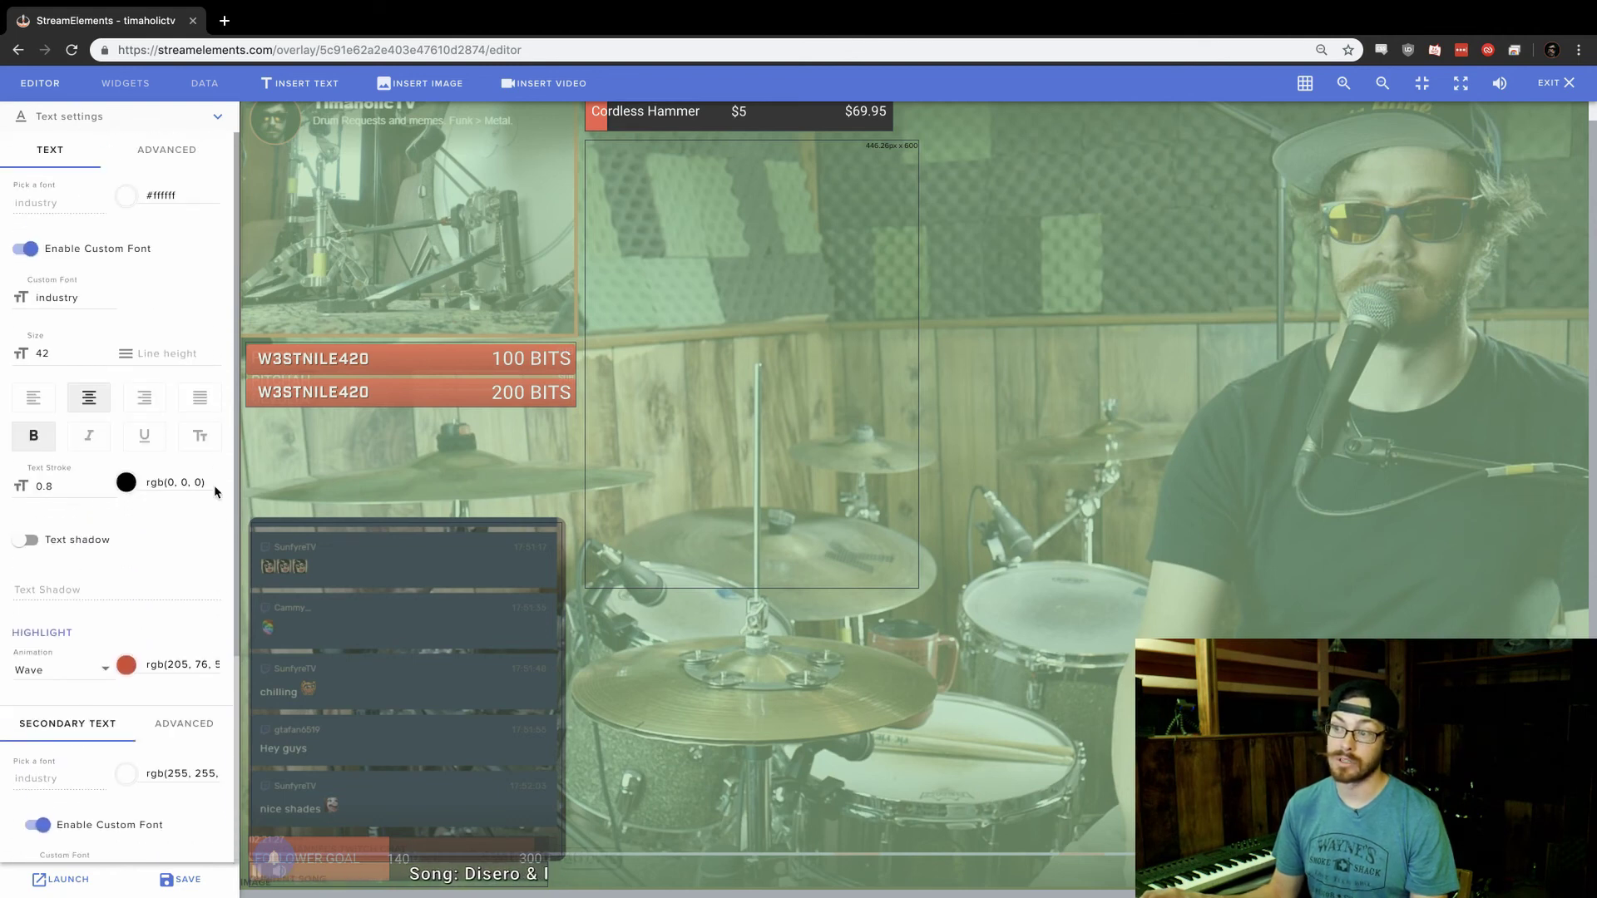
left_click(215, 121)
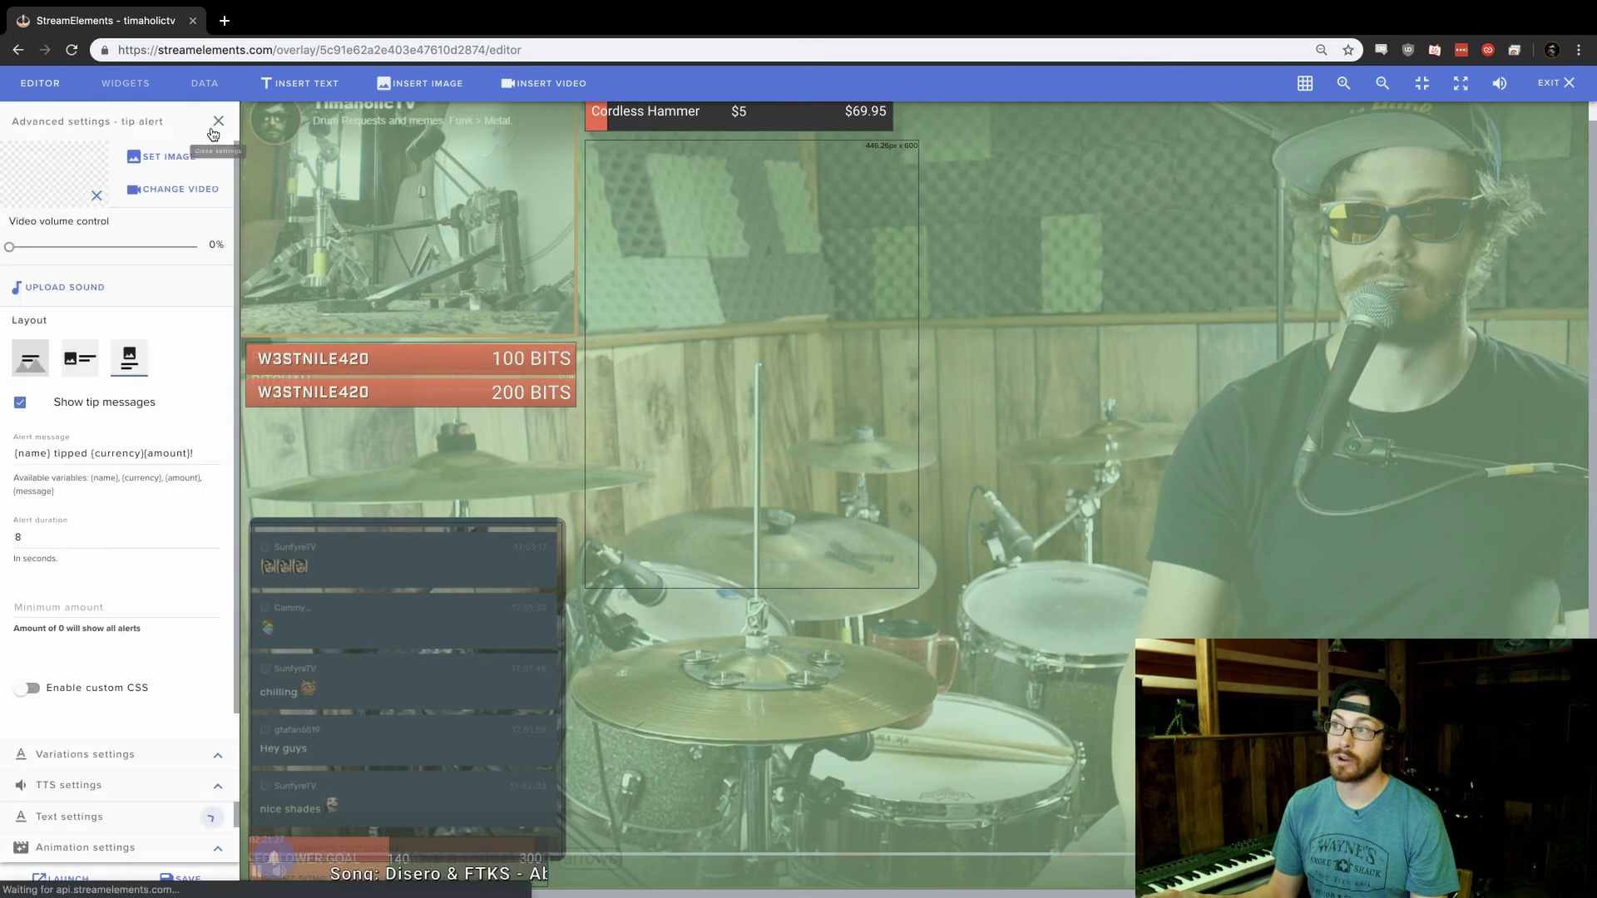
Step: Review the tip alert's variations and preview them by emulating tip events of 10 and 50
left_click(77, 756)
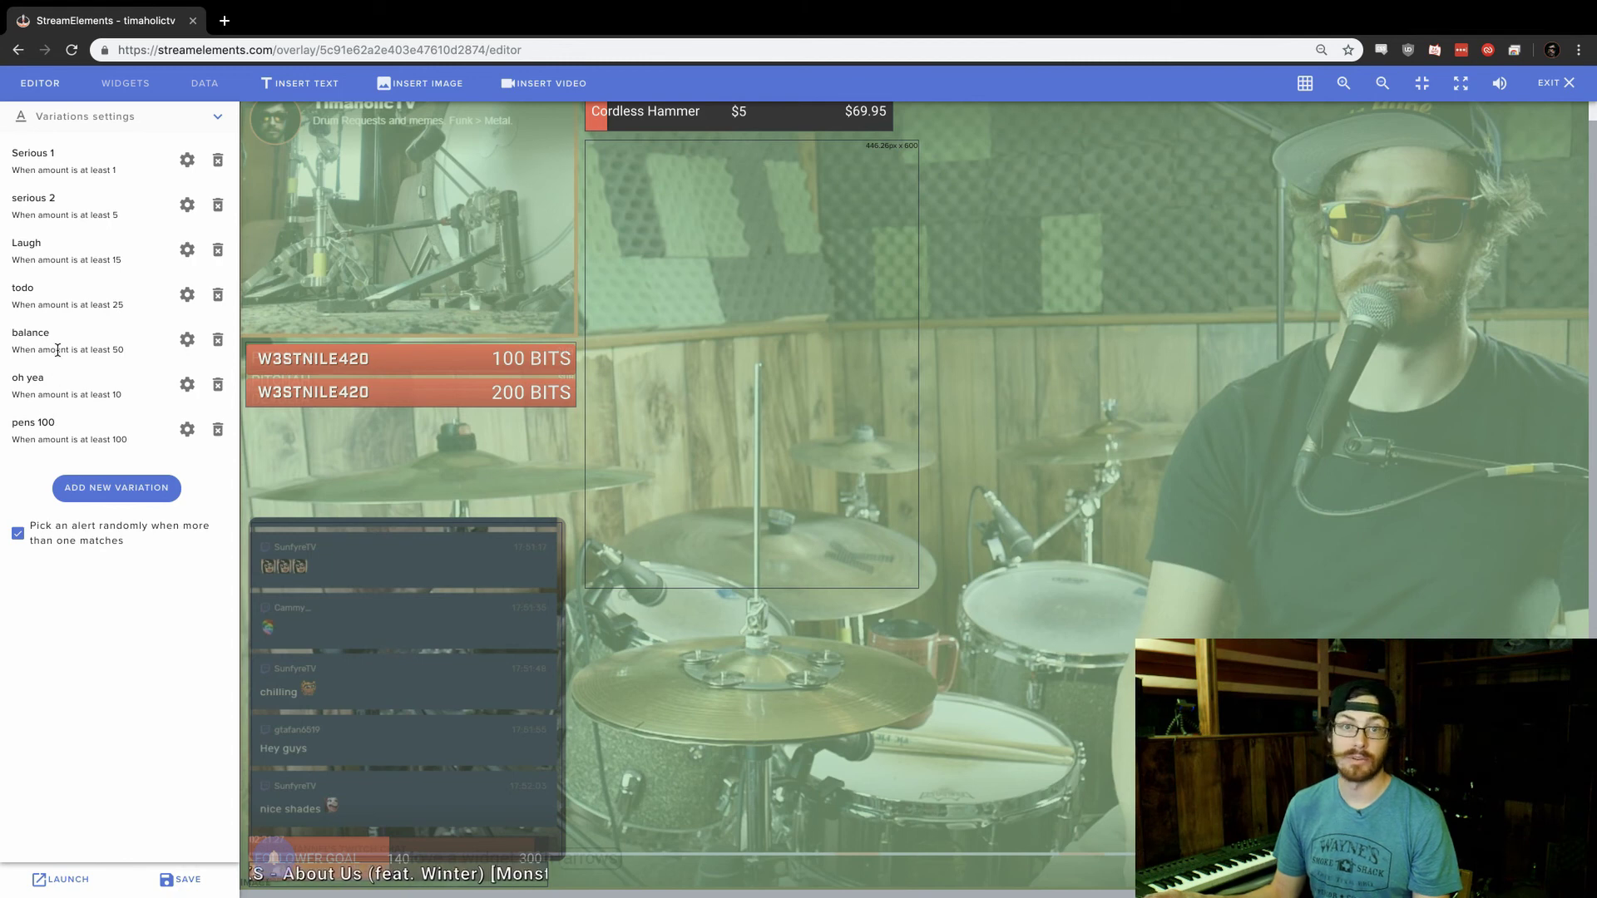
mouse_move(268, 856)
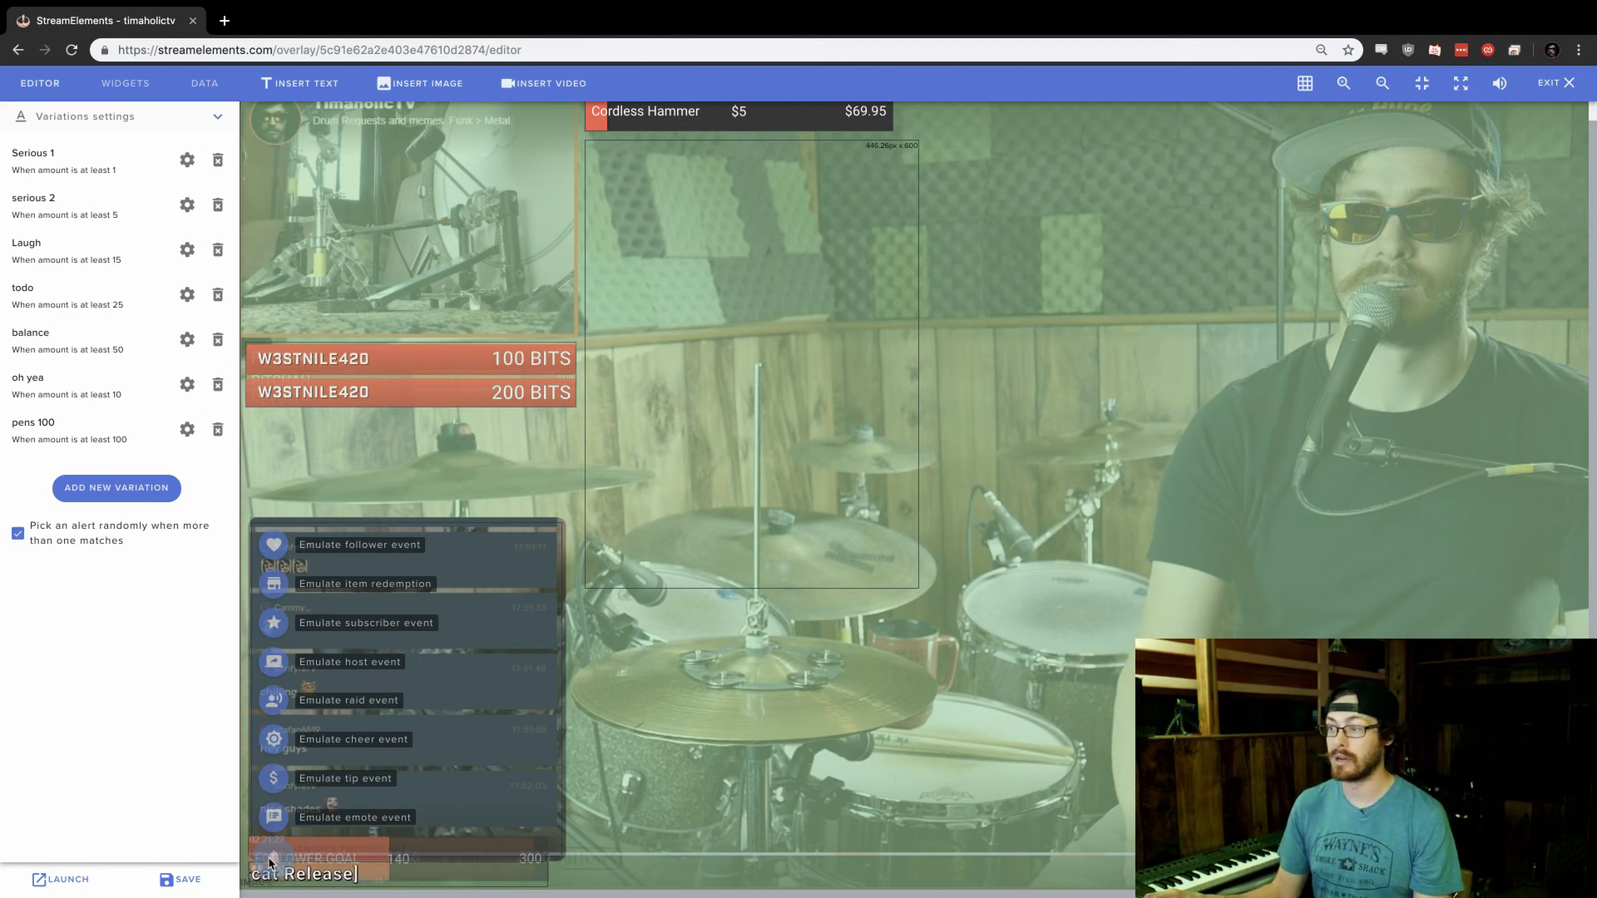
mouse_move(270, 775)
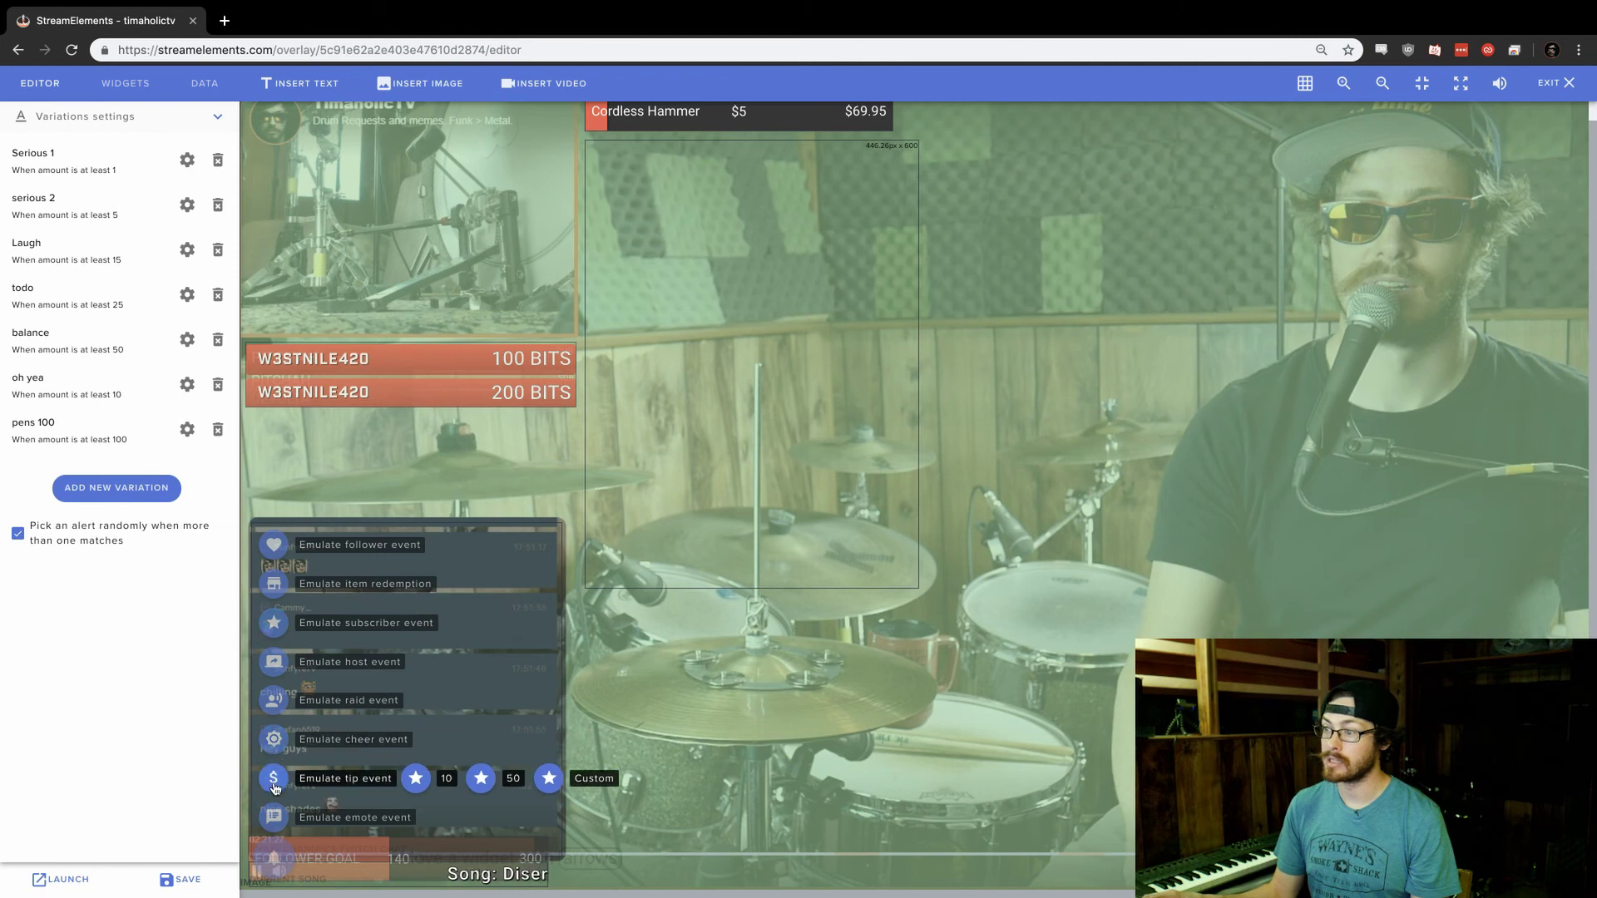
left_click(416, 779)
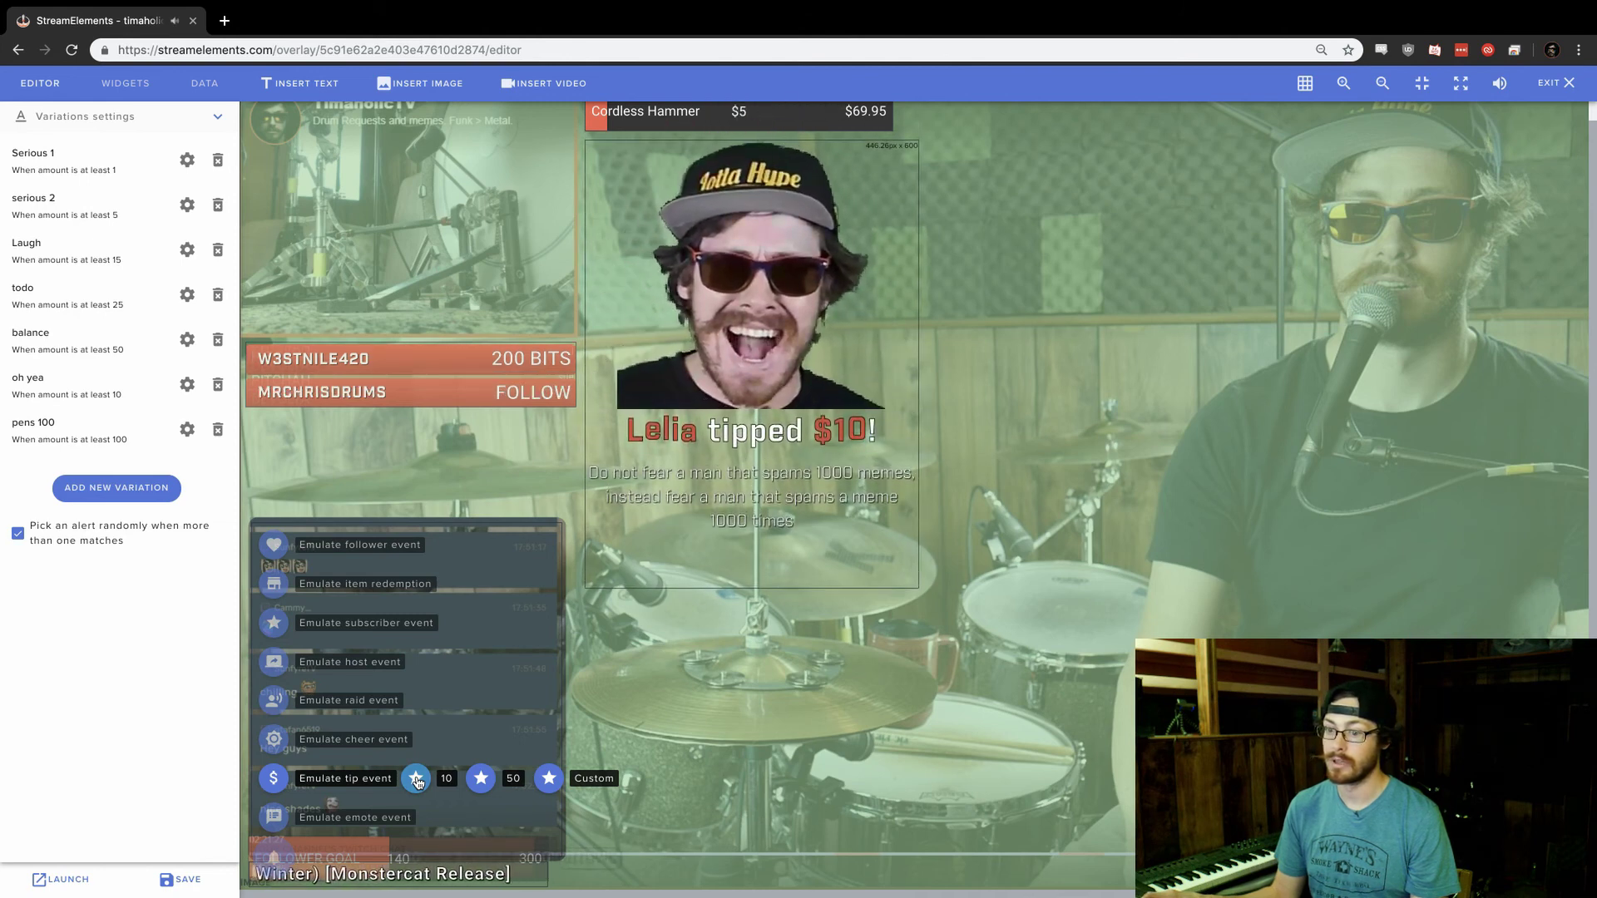
mouse_move(453, 754)
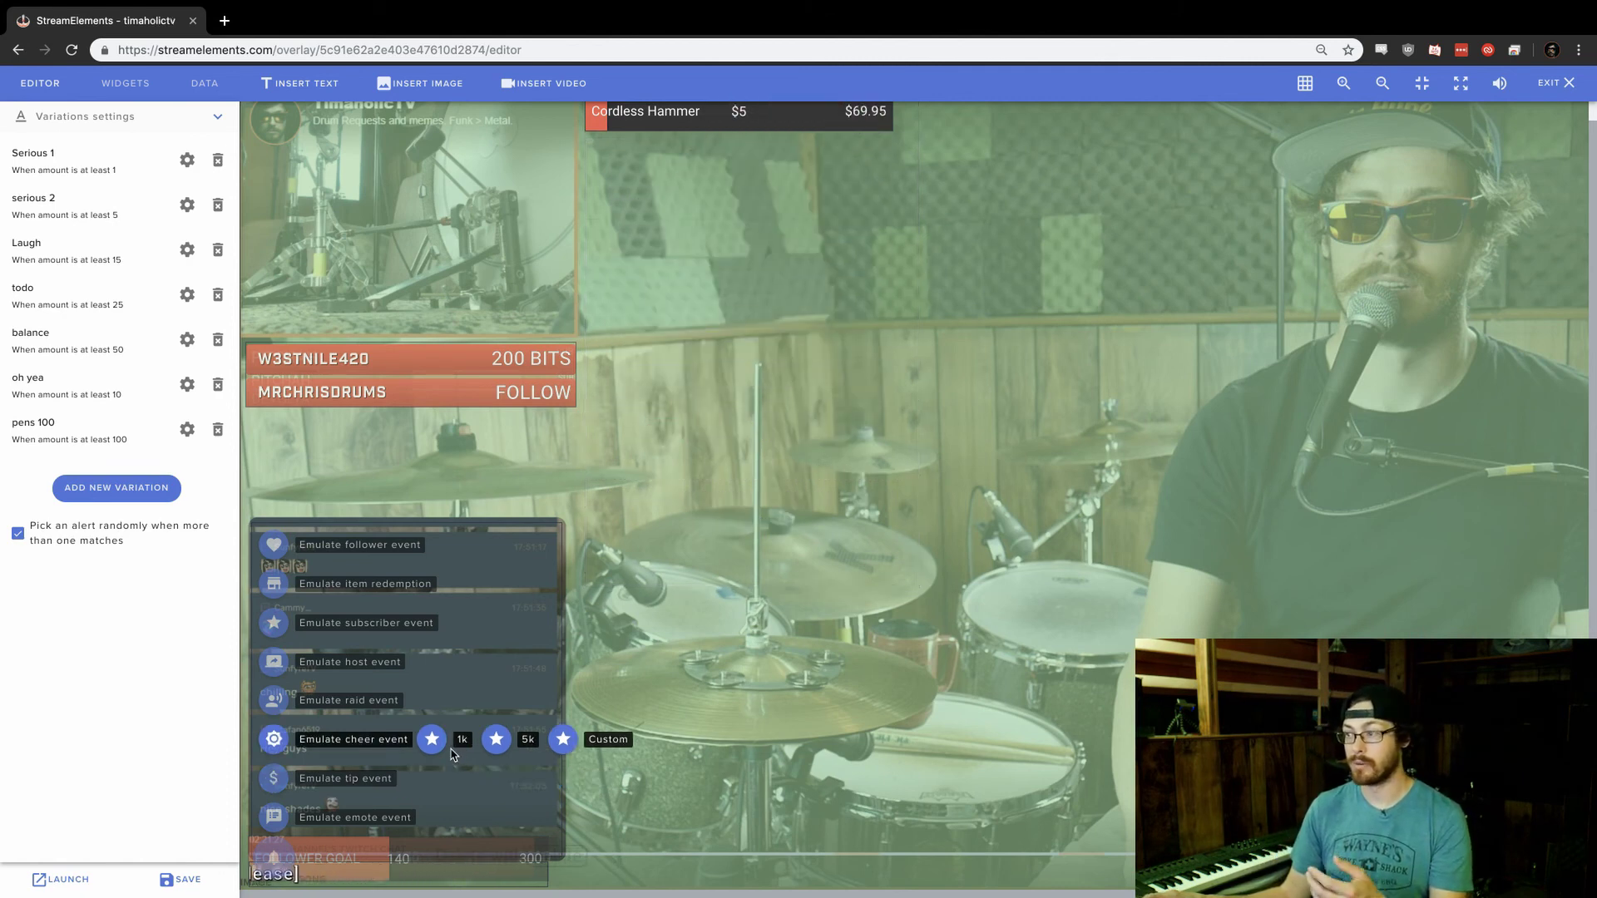
left_click(453, 752)
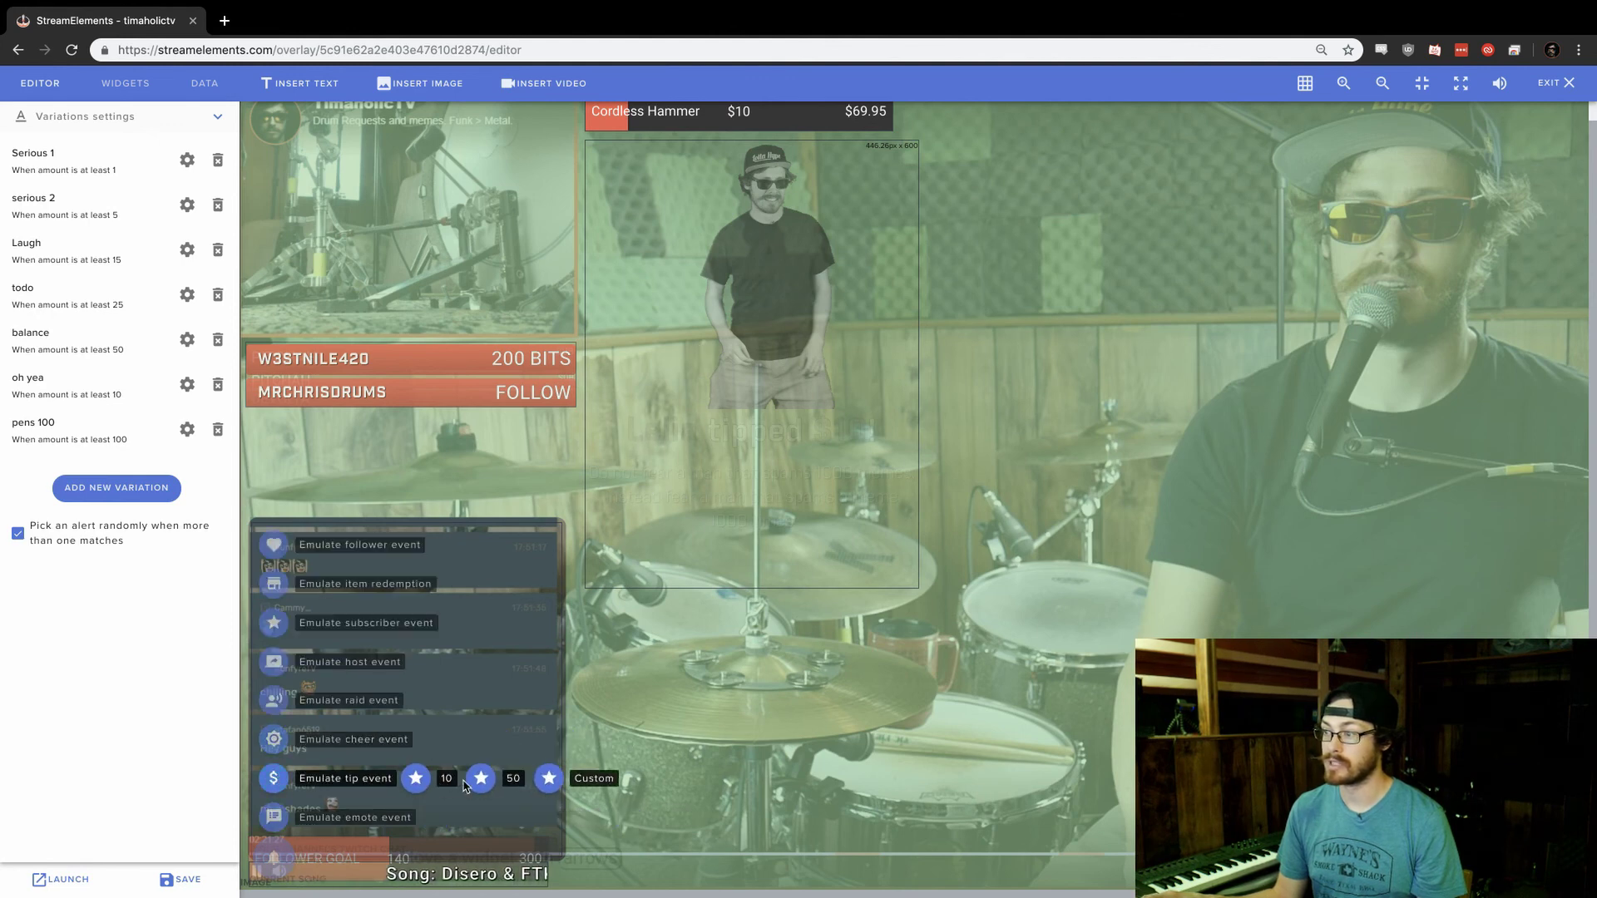
left_click(481, 777)
Step: Emulate a follower event, leave the tip alert settings, and review the follower alert's advanced settings
mouse_move(431, 741)
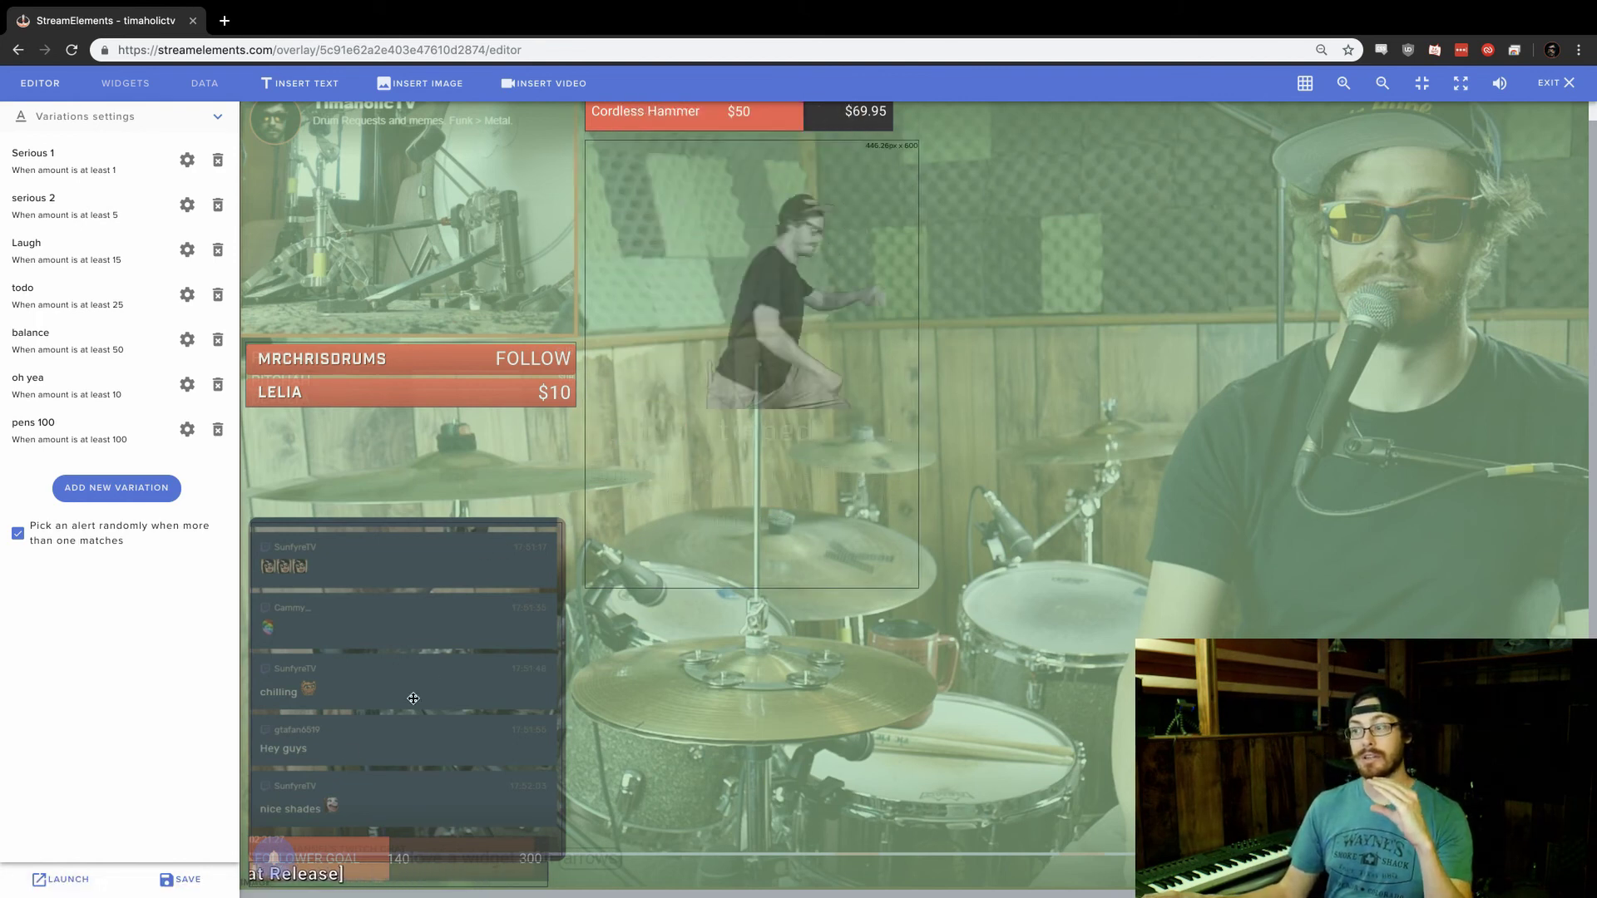
mouse_move(273, 857)
left_click(273, 547)
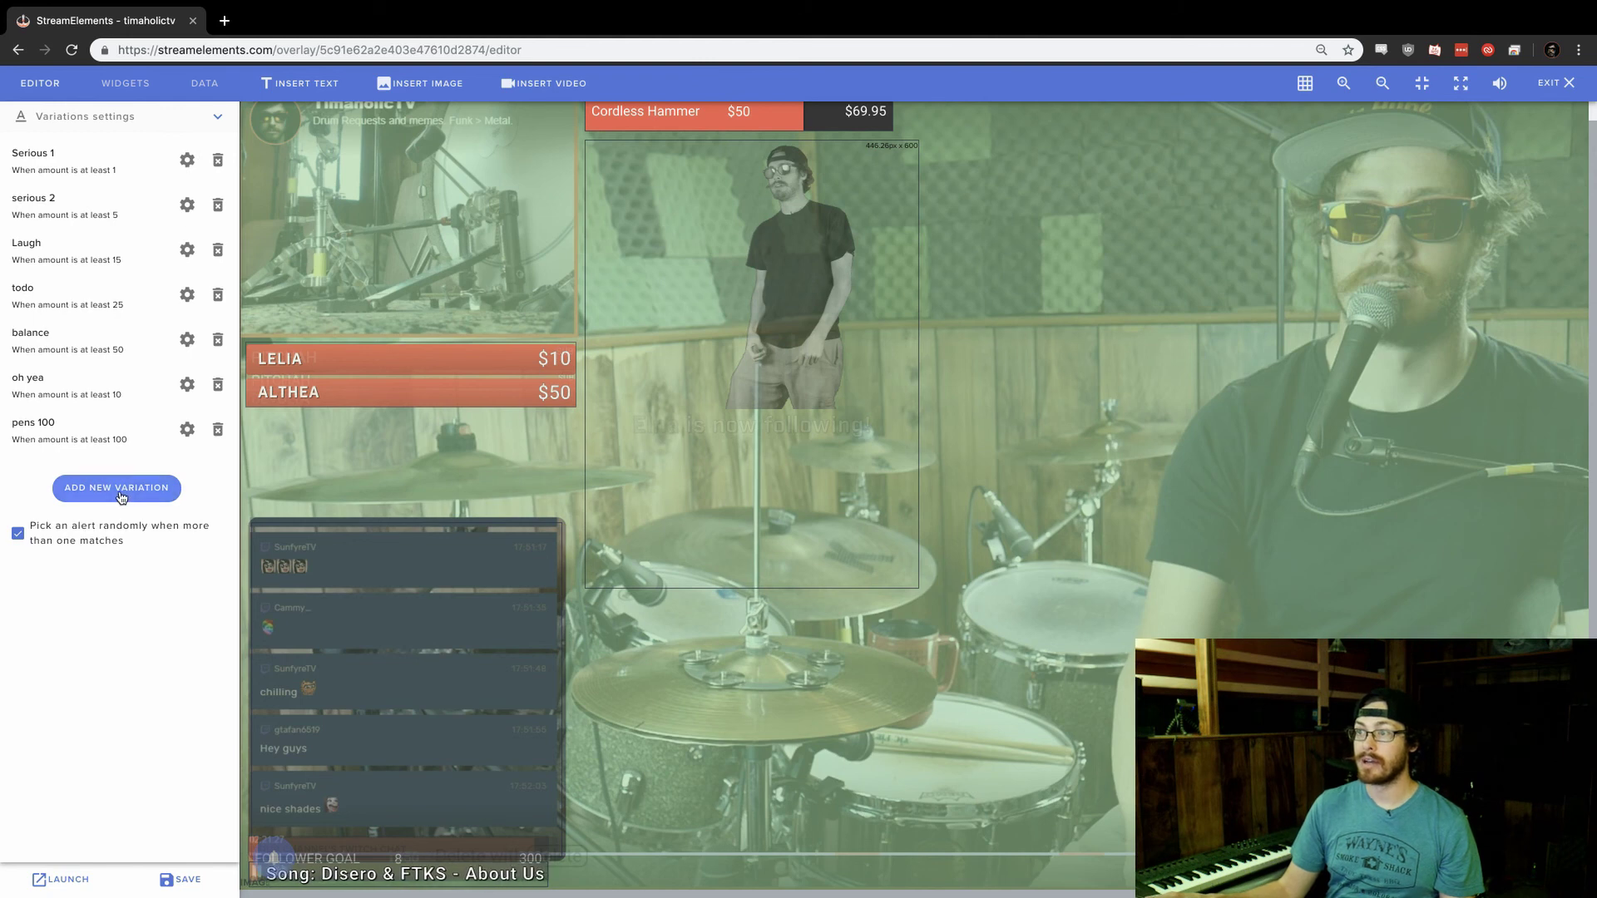
left_click(223, 123)
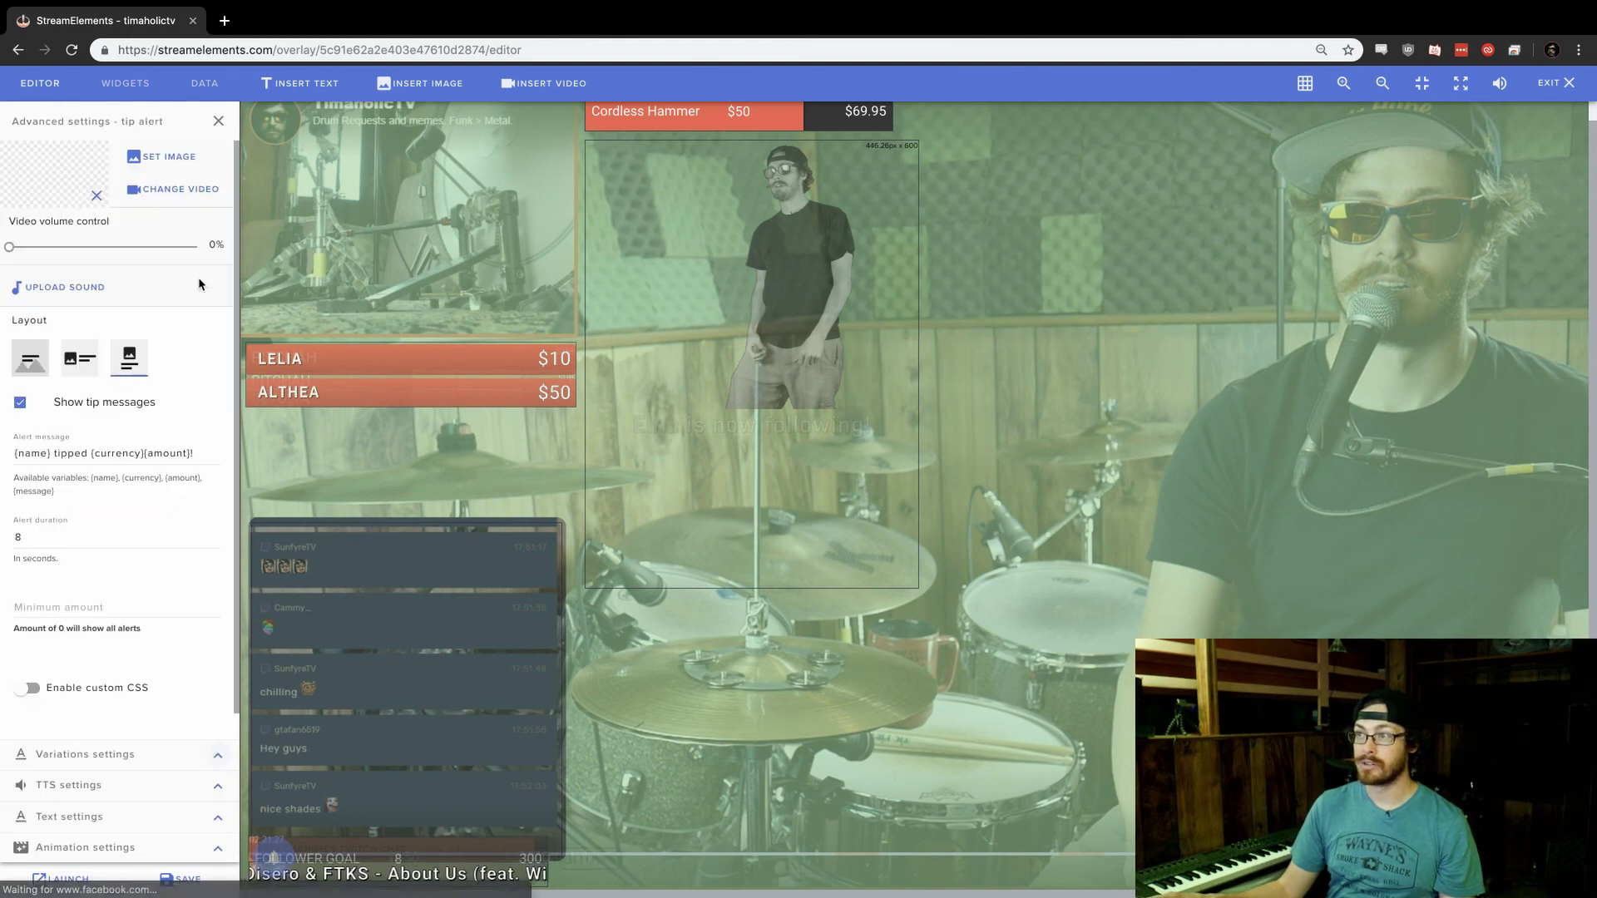
left_click(216, 140)
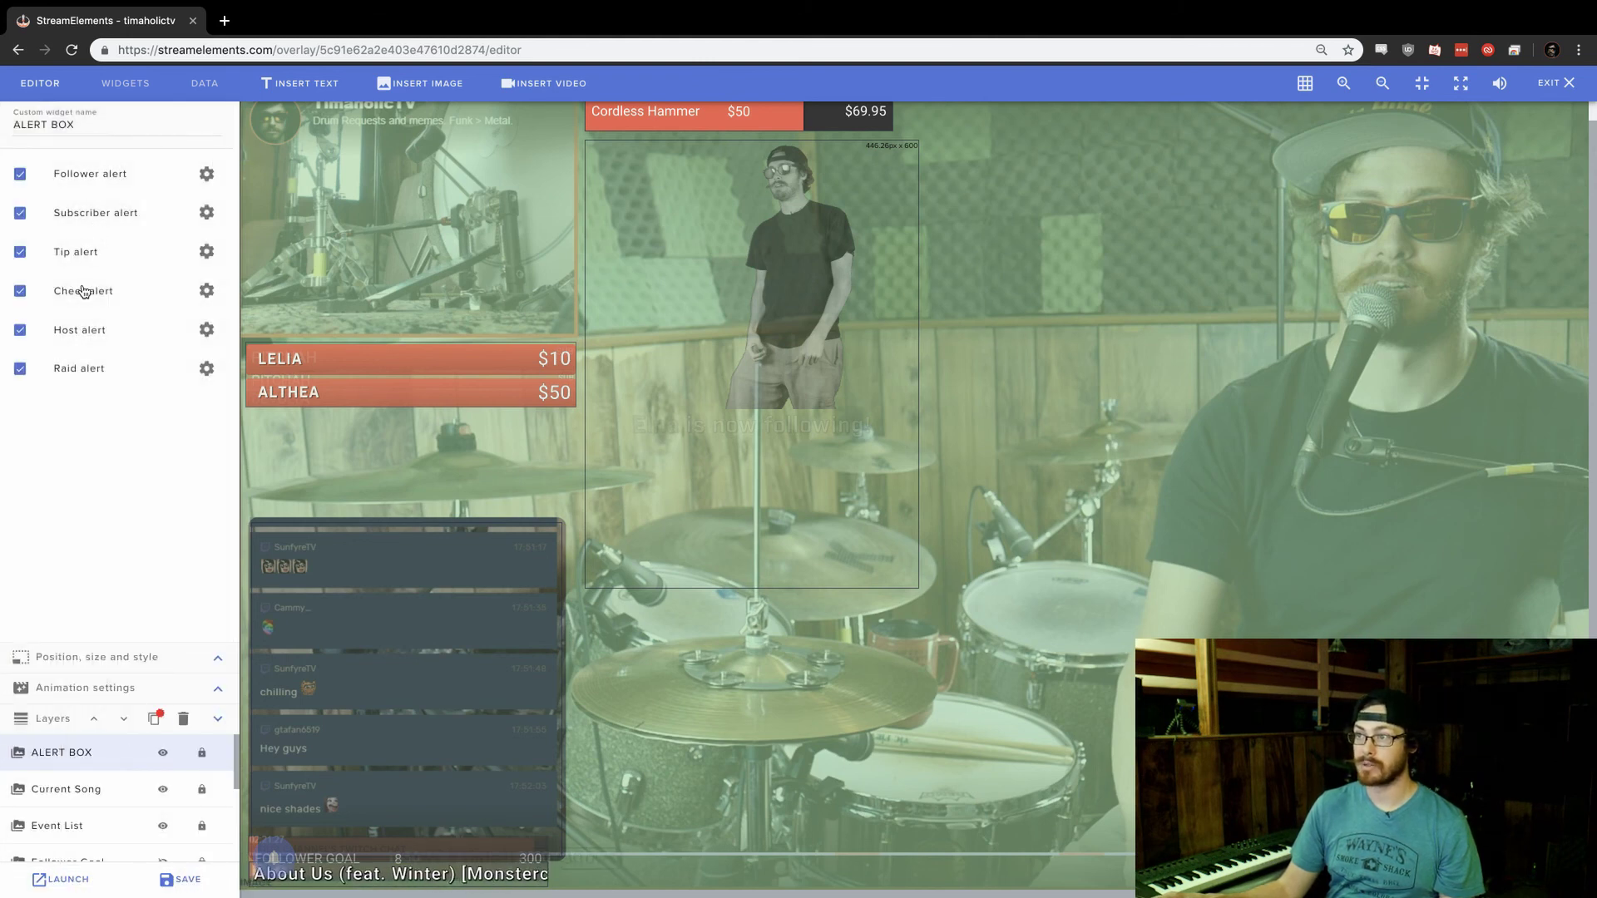
left_click(208, 175)
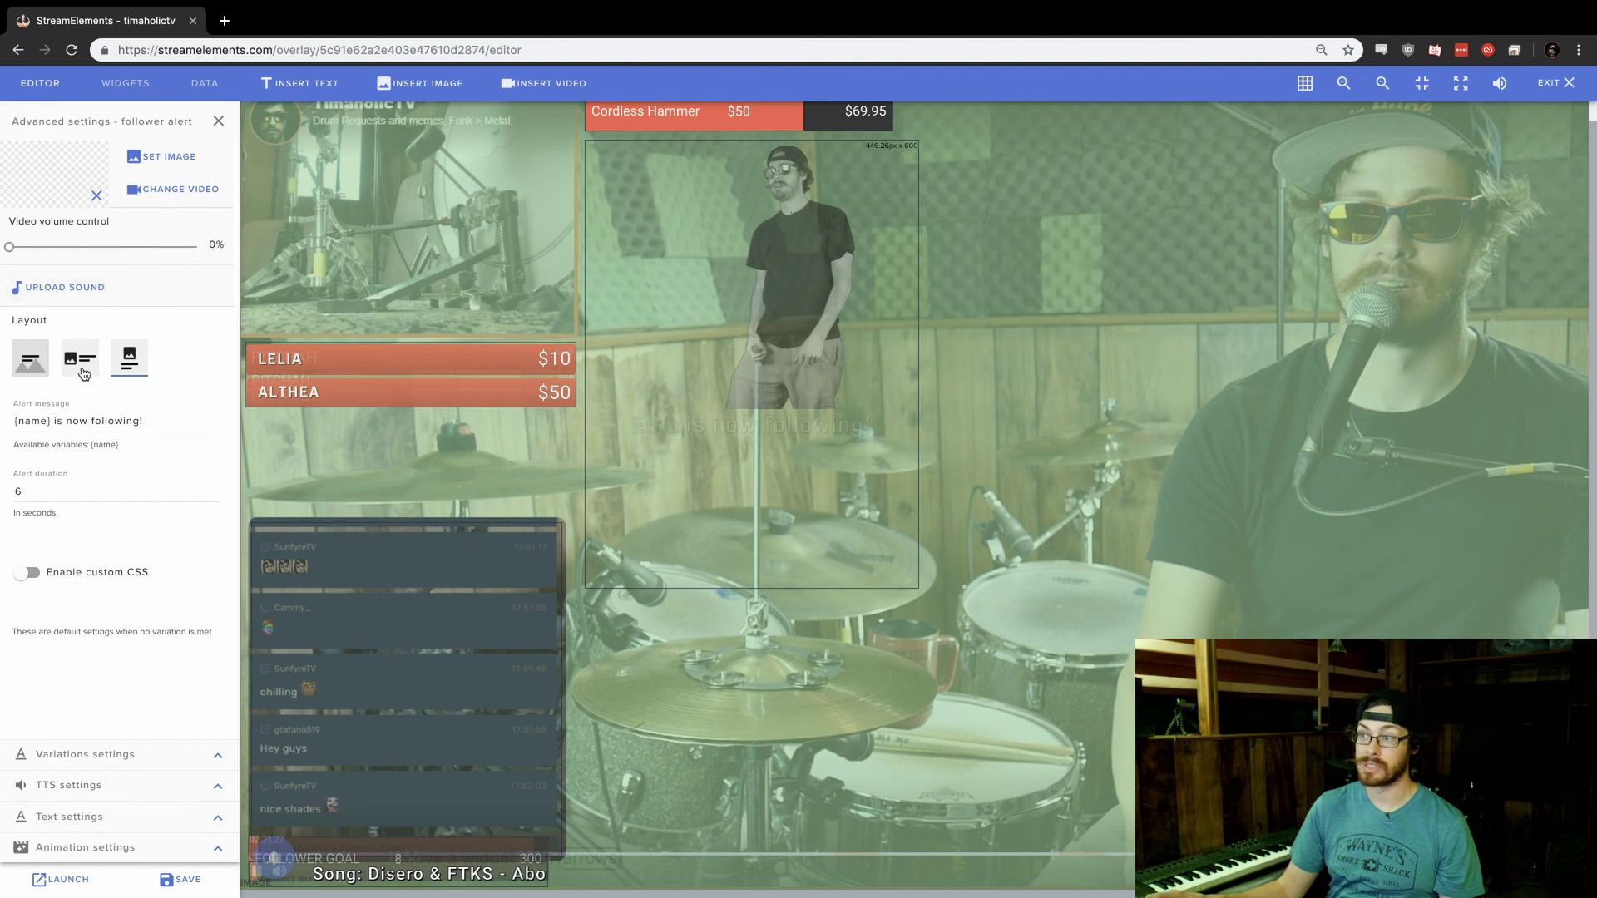
left_click(218, 121)
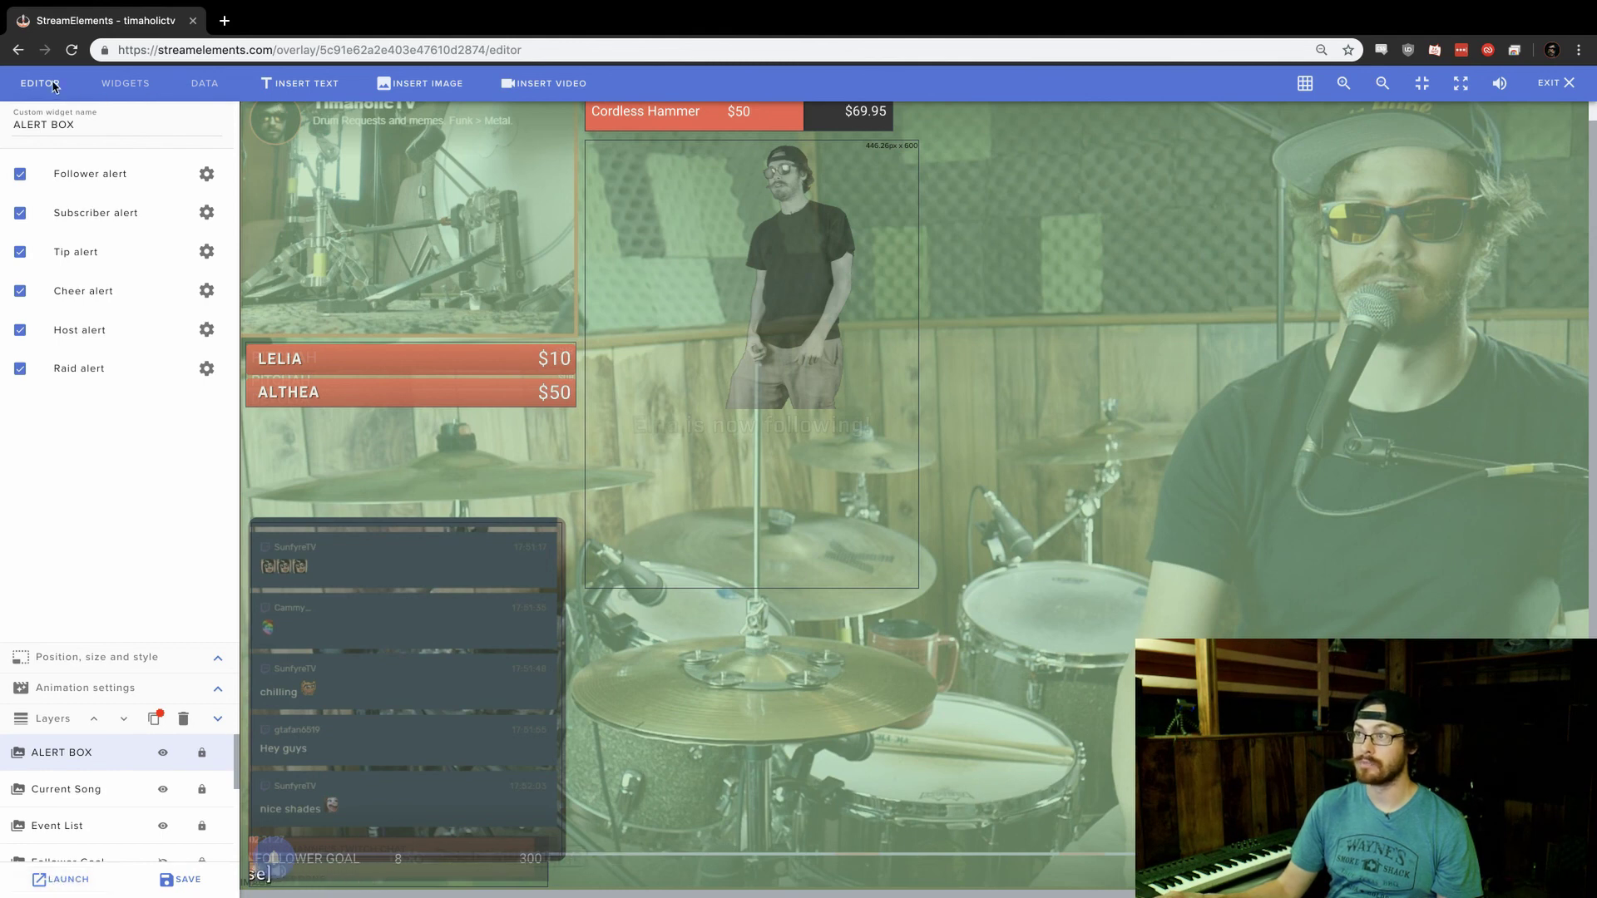
Step: Leave the overlay editor without saving and preview the DRUMS FULL overlay on its own page
left_click(1558, 85)
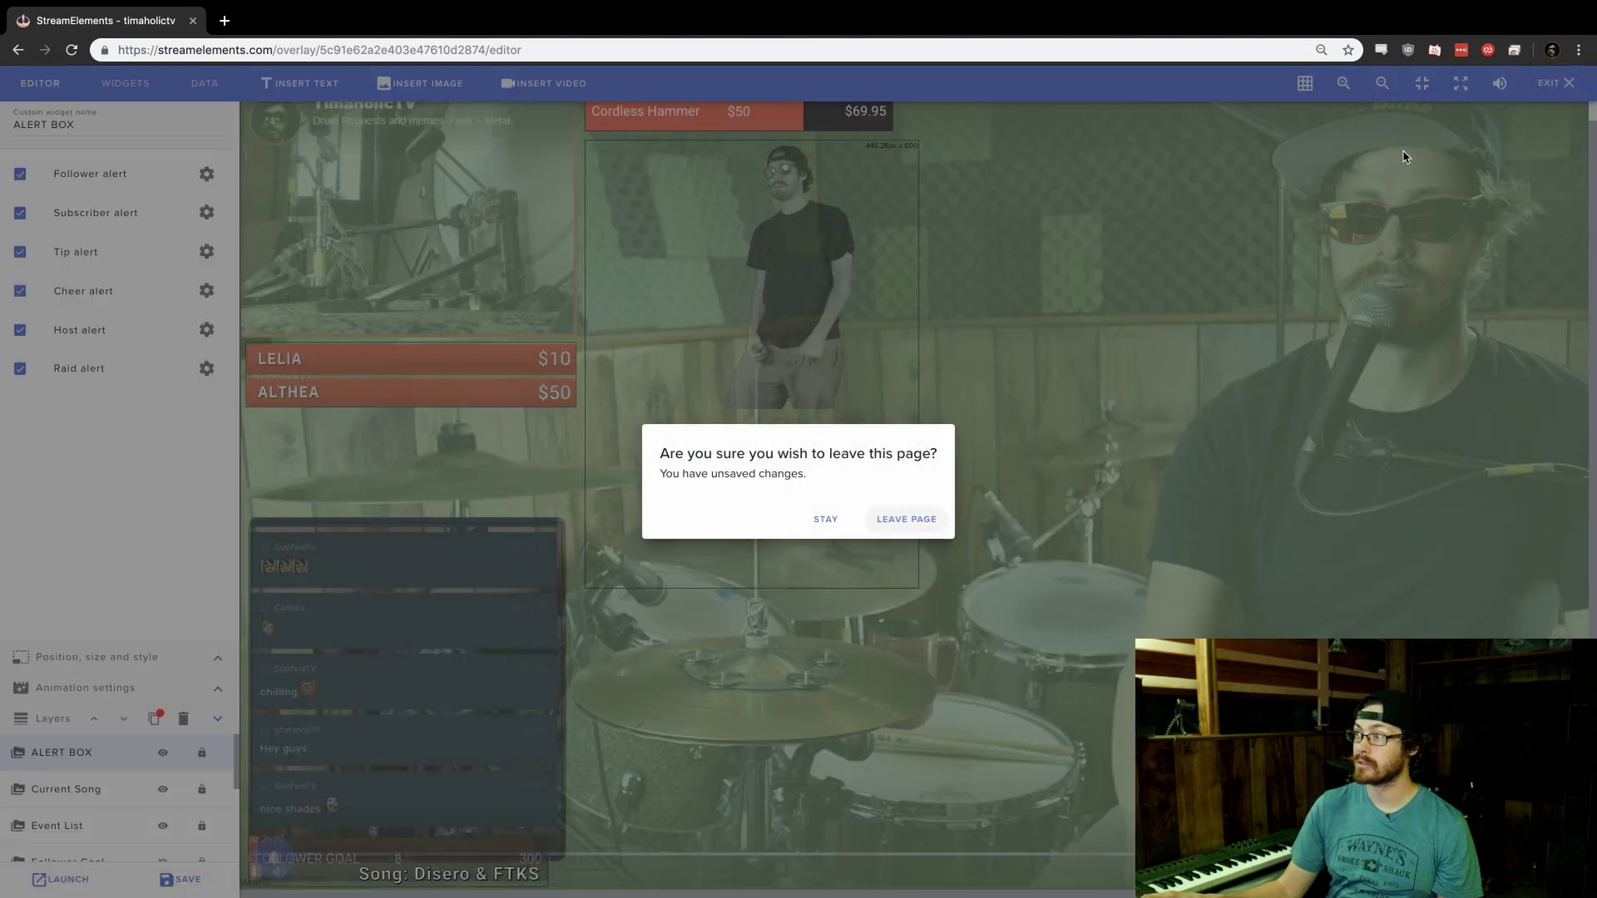
left_click(882, 527)
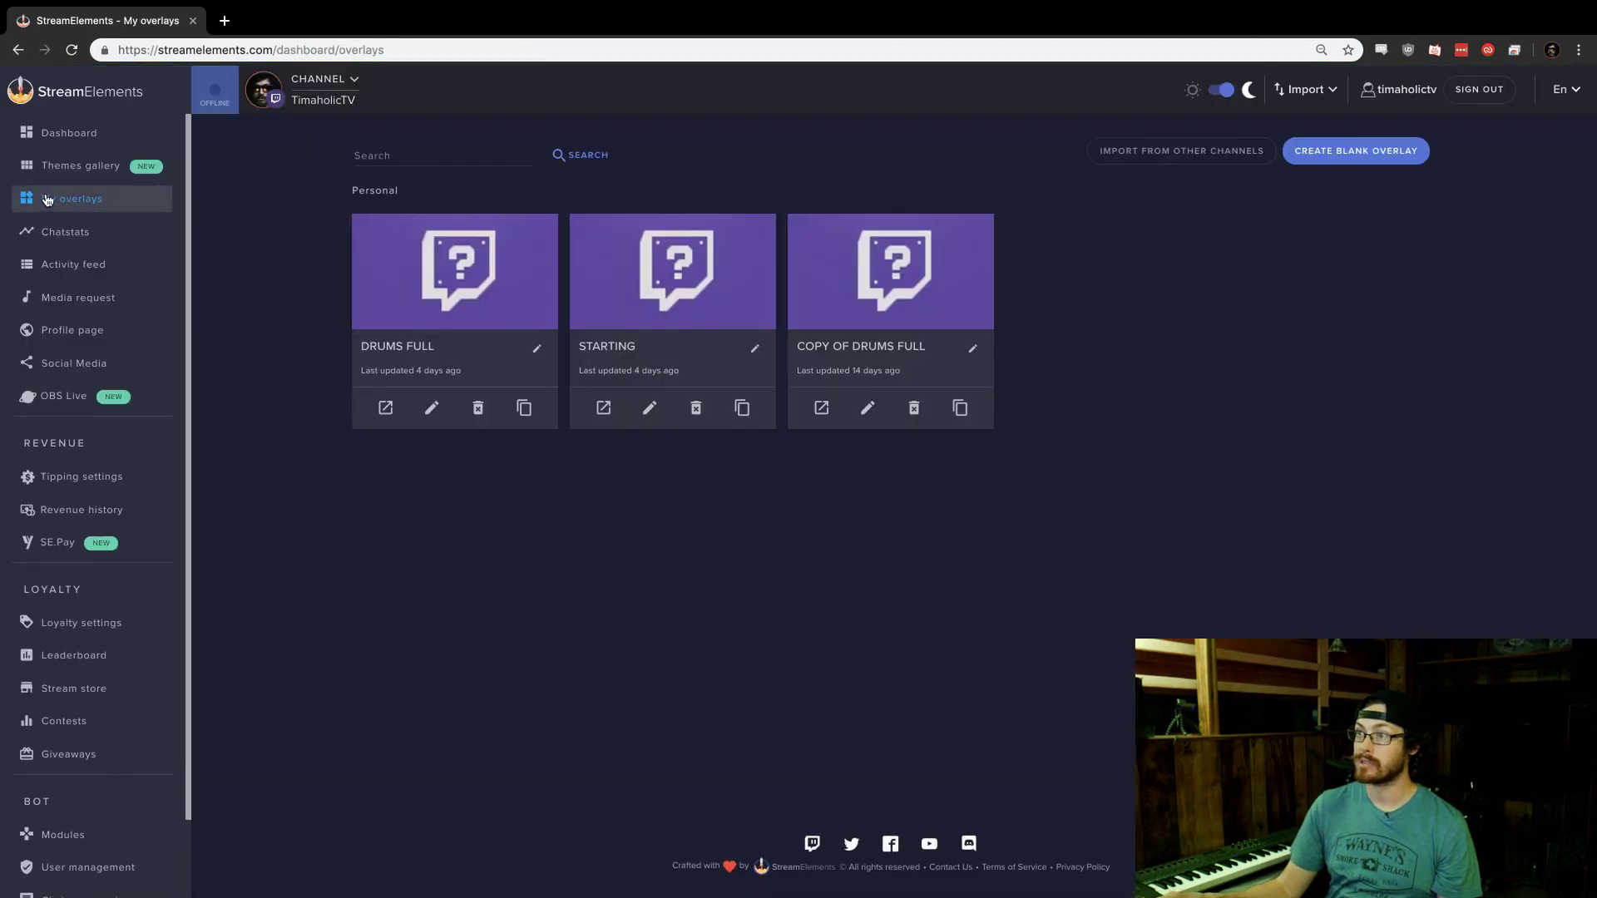
left_click(387, 409)
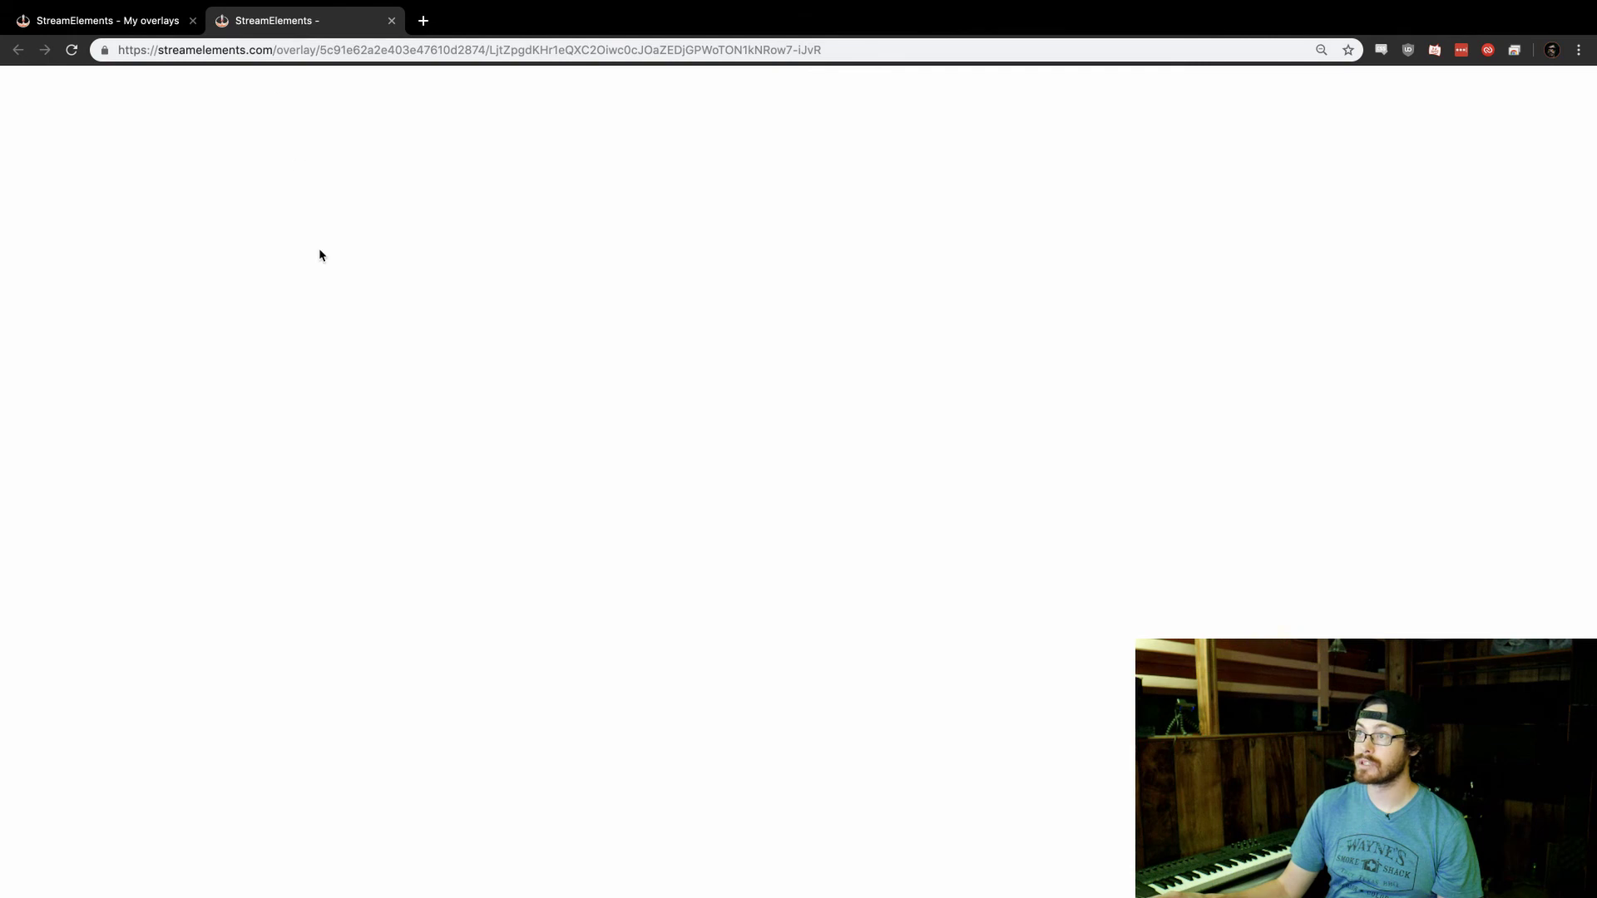
left_click(391, 21)
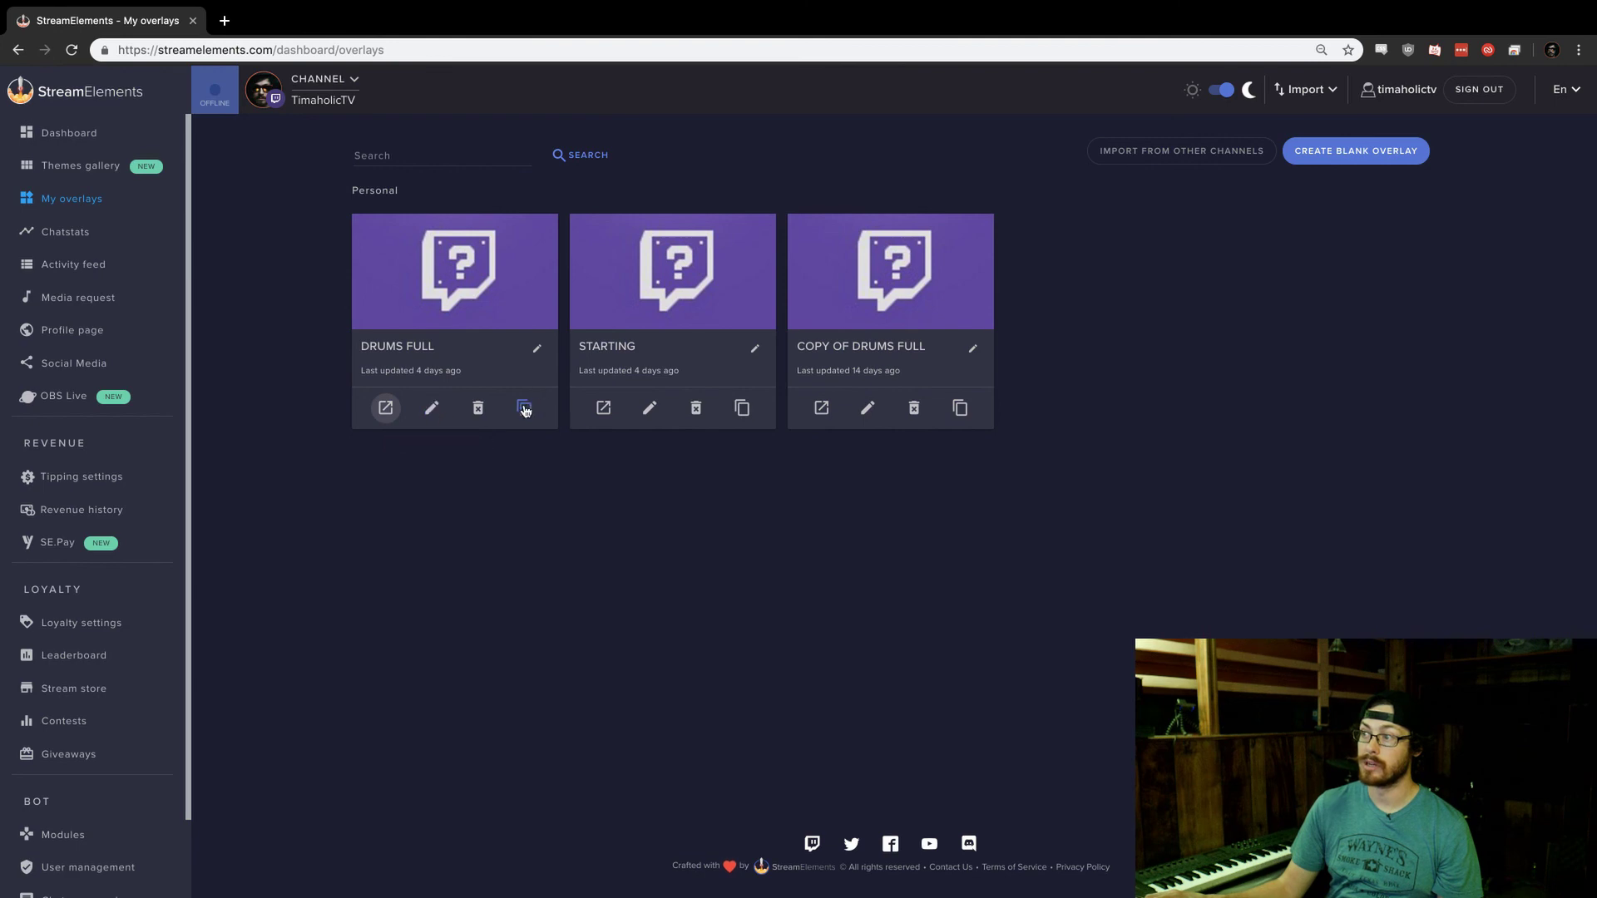
Step: Open the DRUMS FULL overlay for editing and copy its overlay URL
left_click(430, 411)
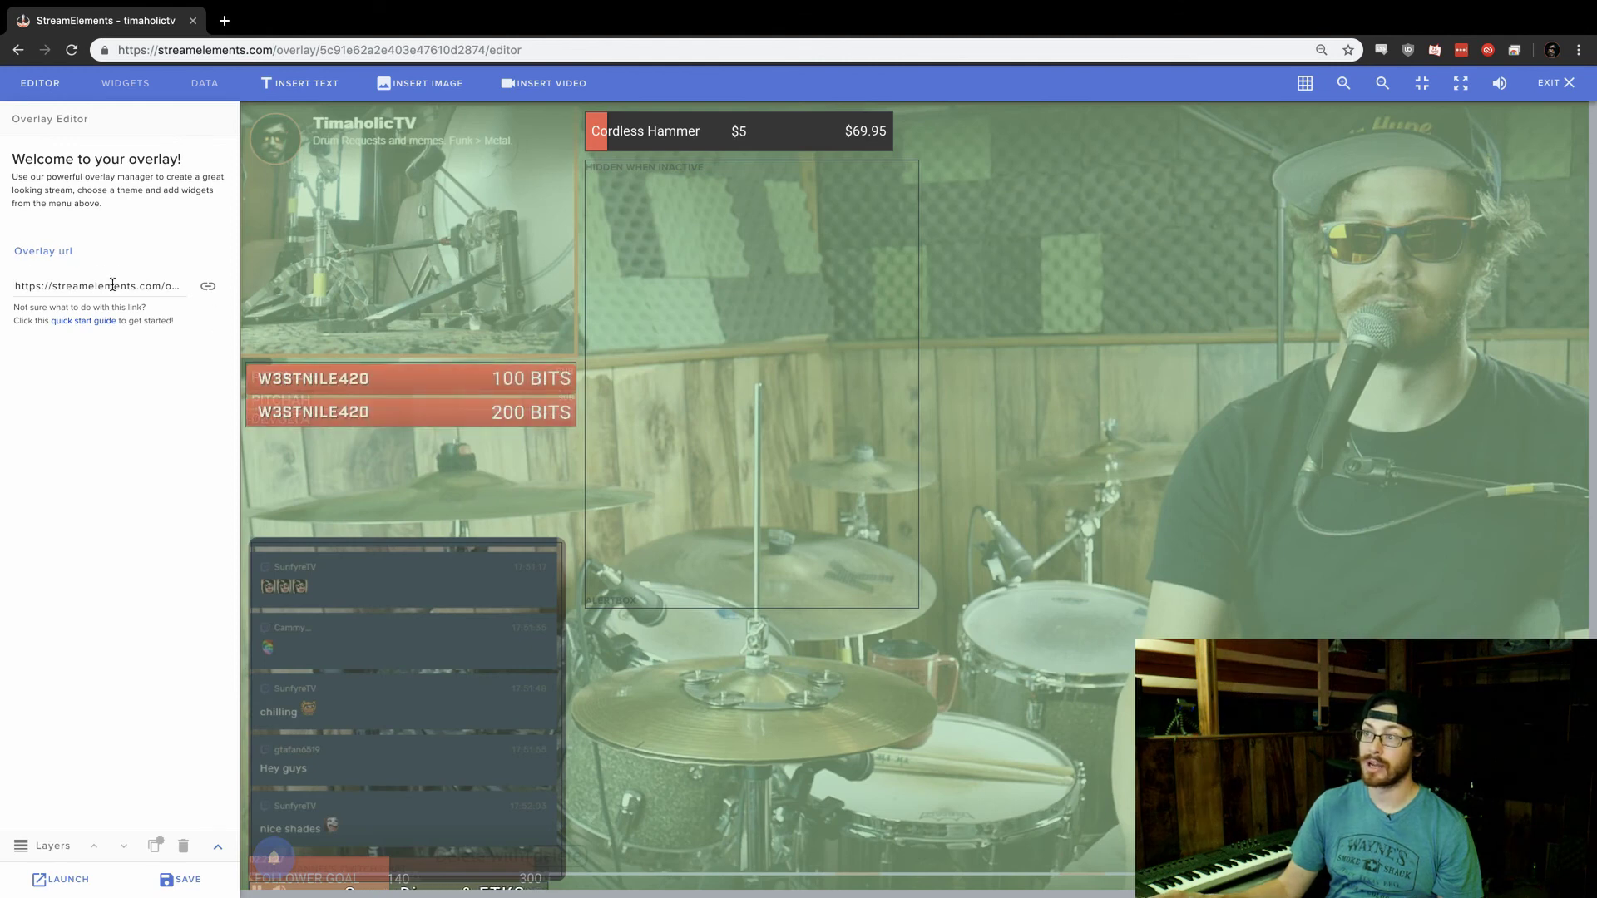
left_click(207, 290)
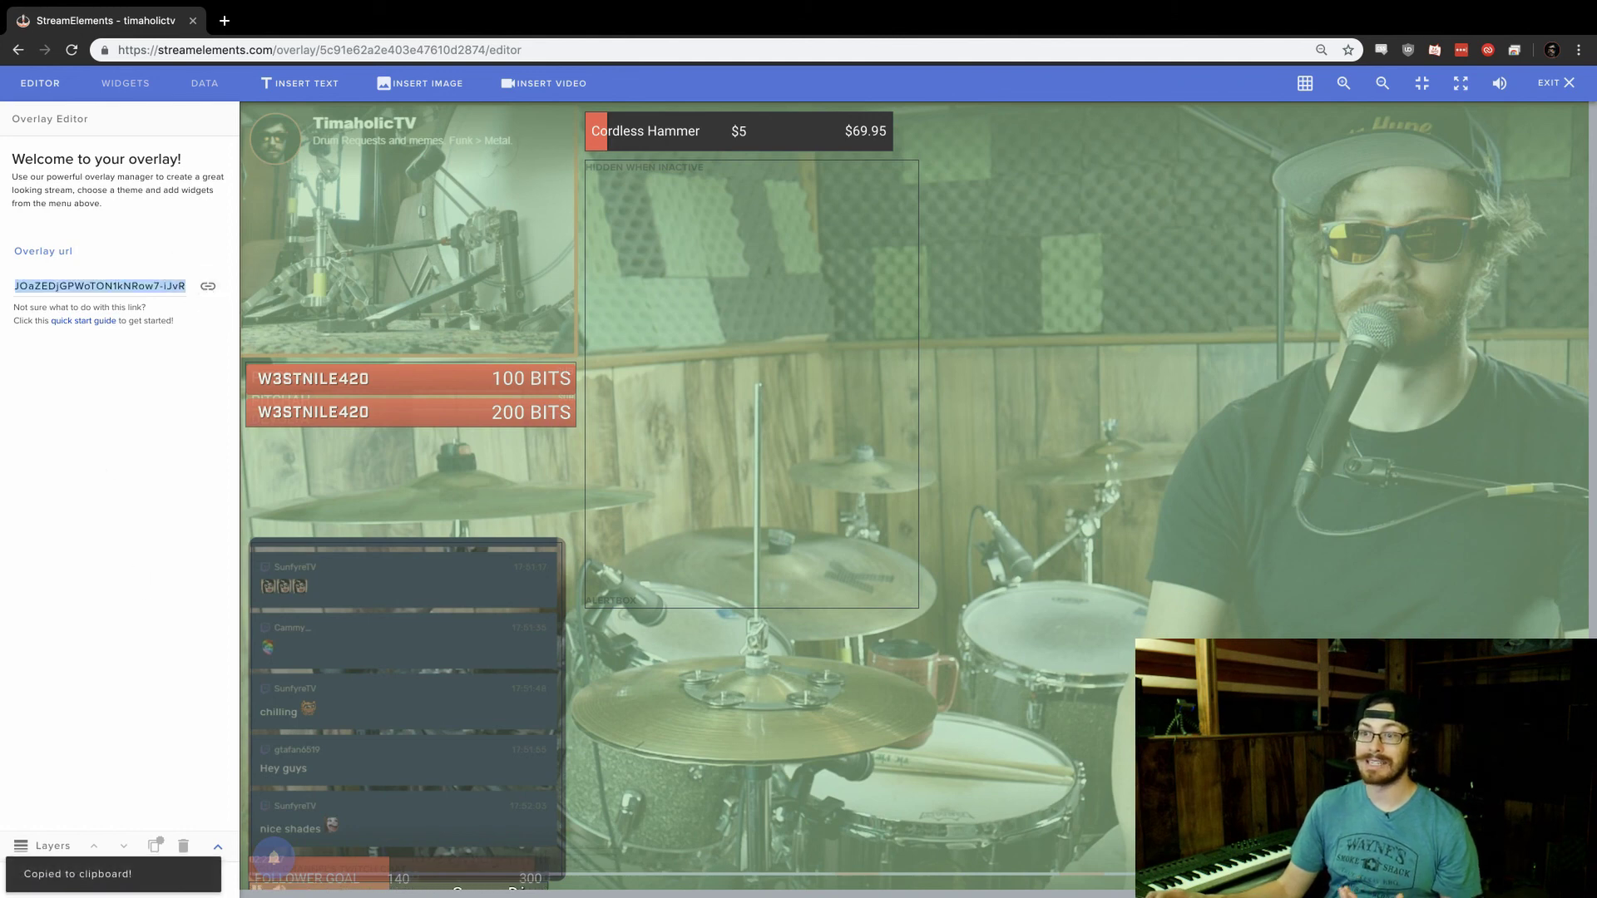
Step: Switch to OBS and make its window full screen
key("super+Tab")
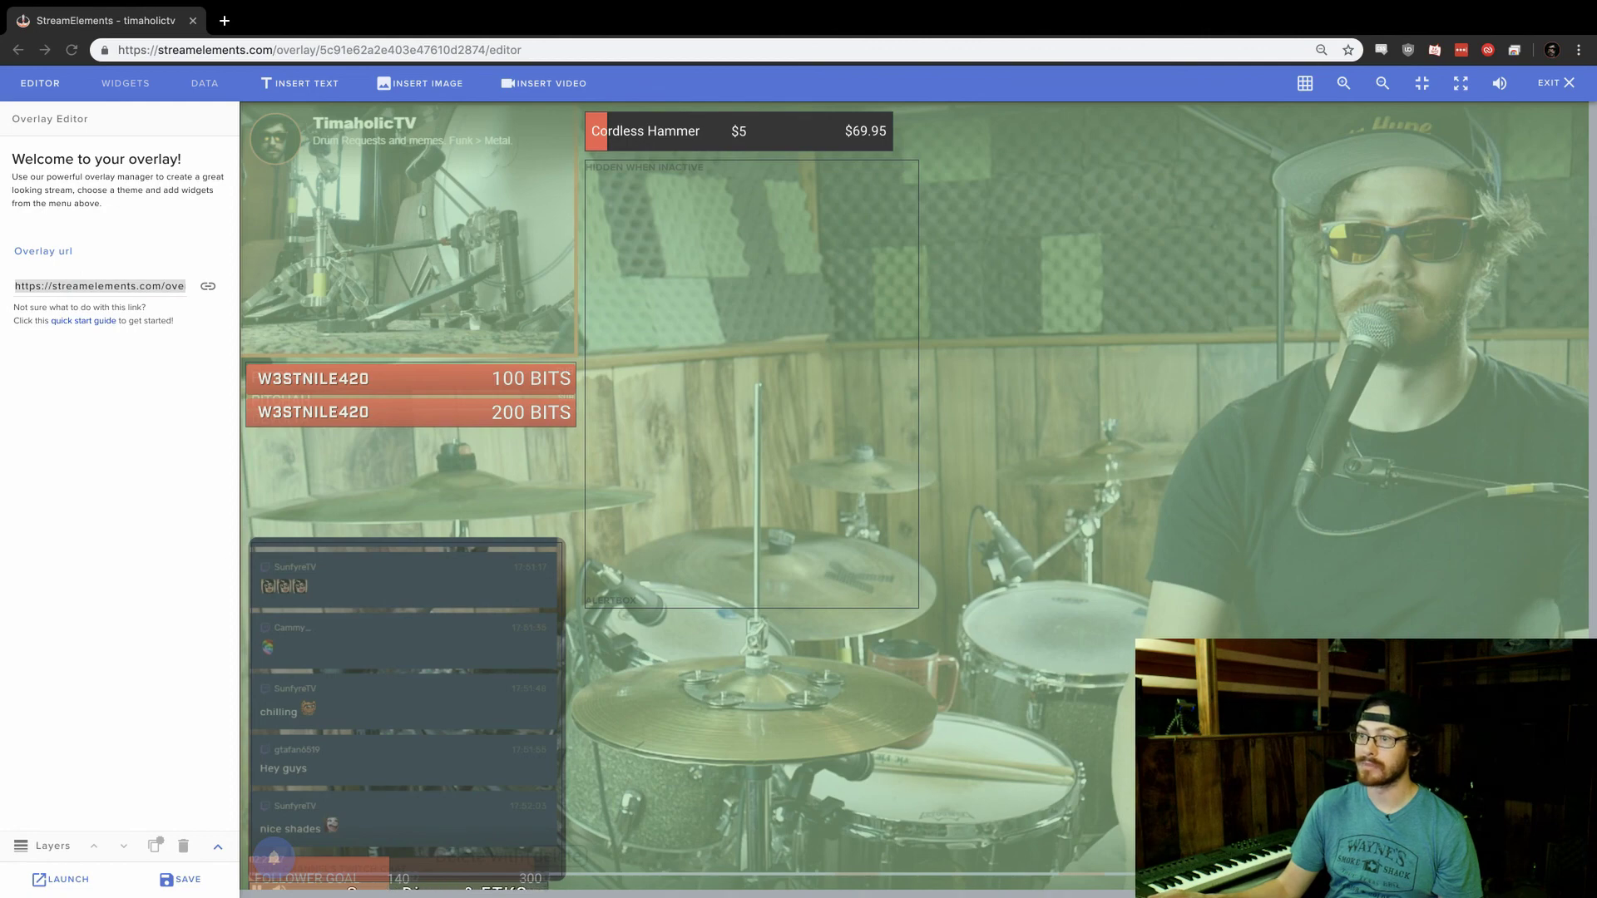
key("ctrl+Up")
left_click(471, 74)
left_click_drag(0, 756, 701, 71)
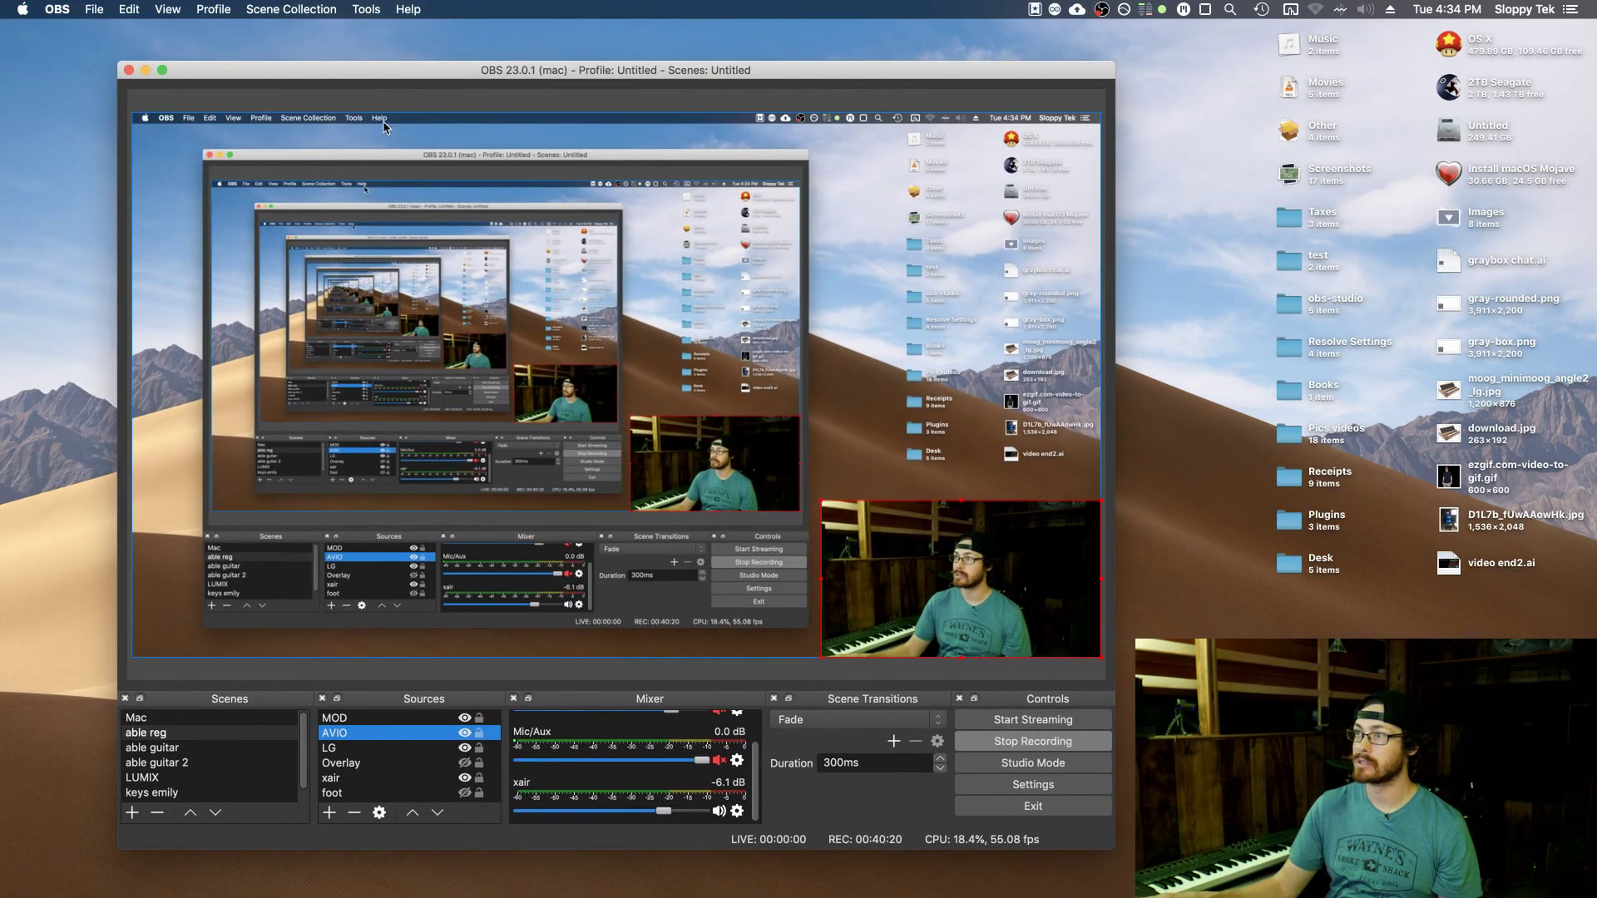
left_click(162, 70)
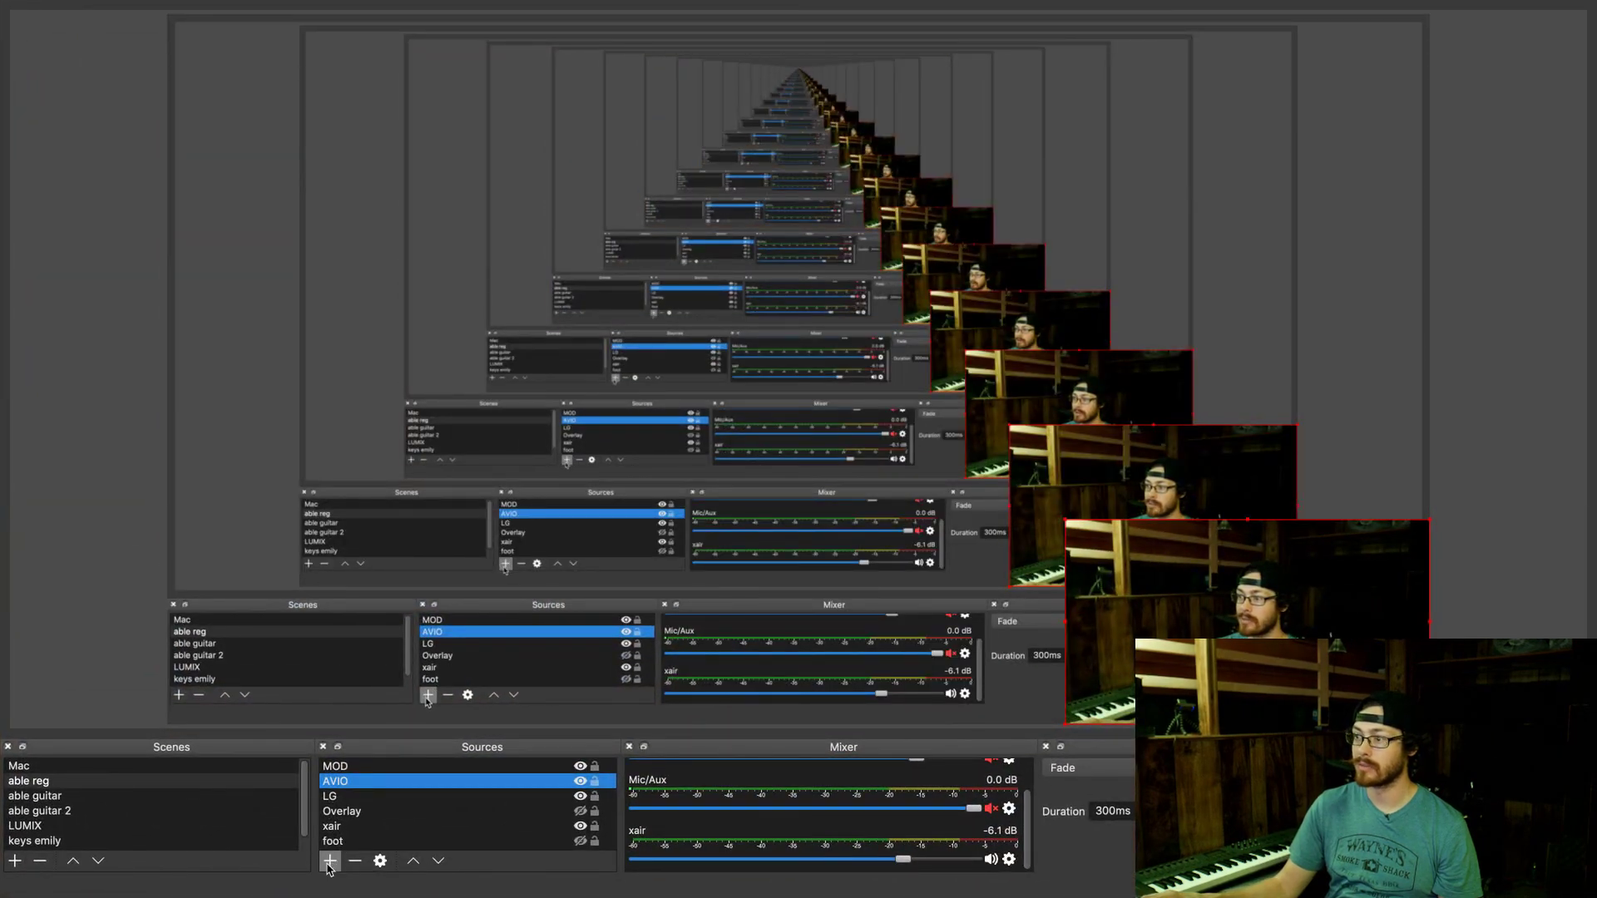
Step: Add a new browser source named alerts to the able reg scene
left_click(329, 862)
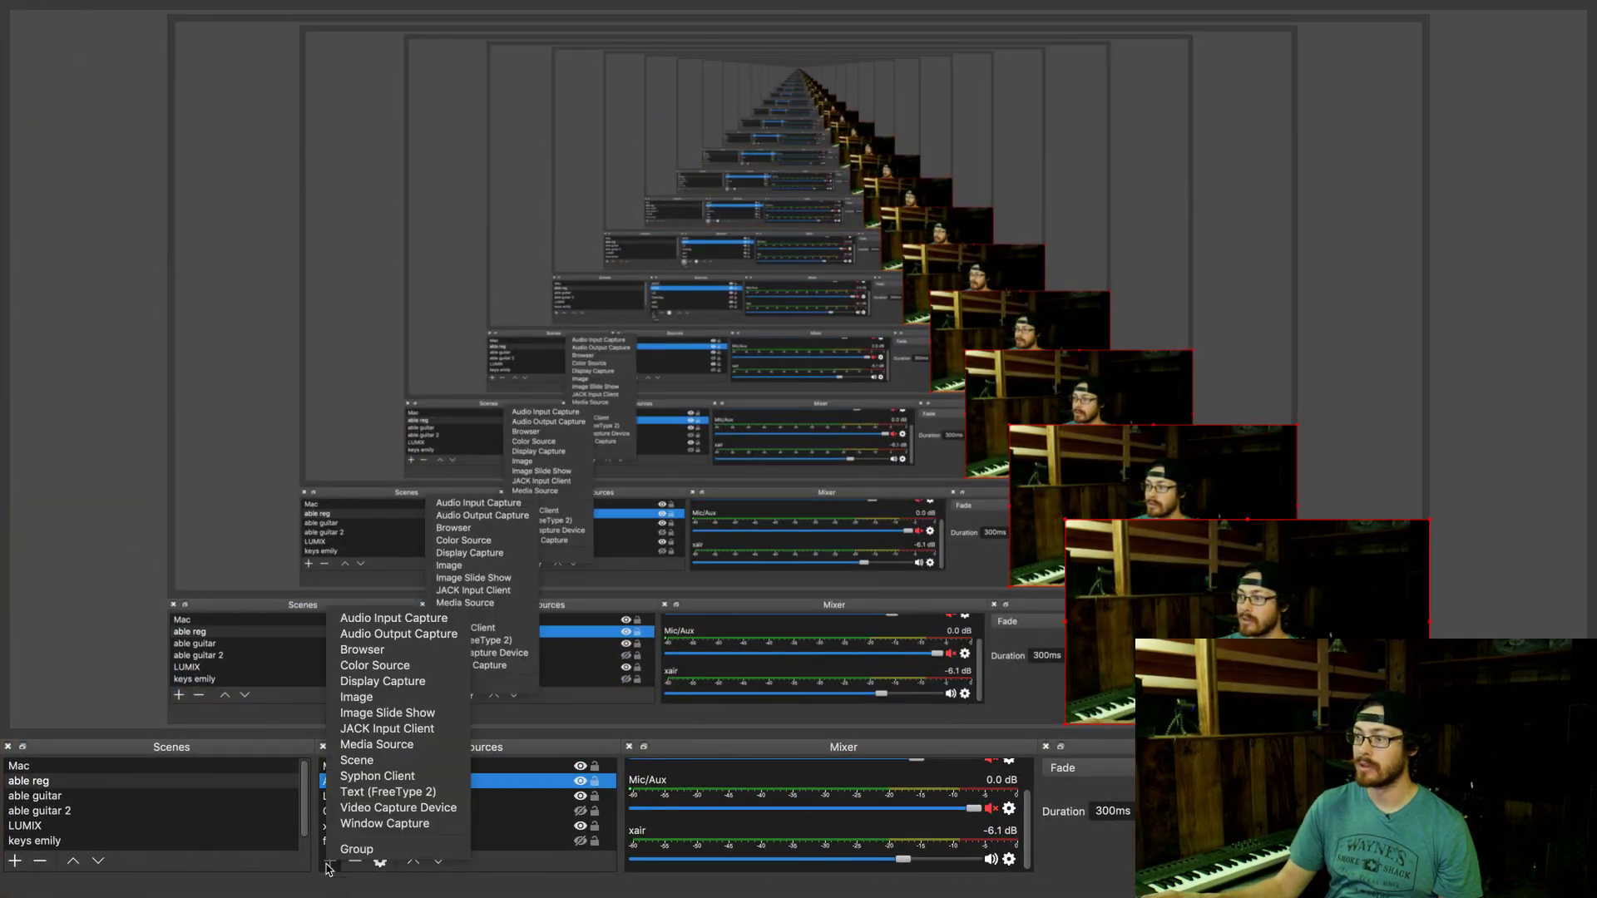
left_click(363, 653)
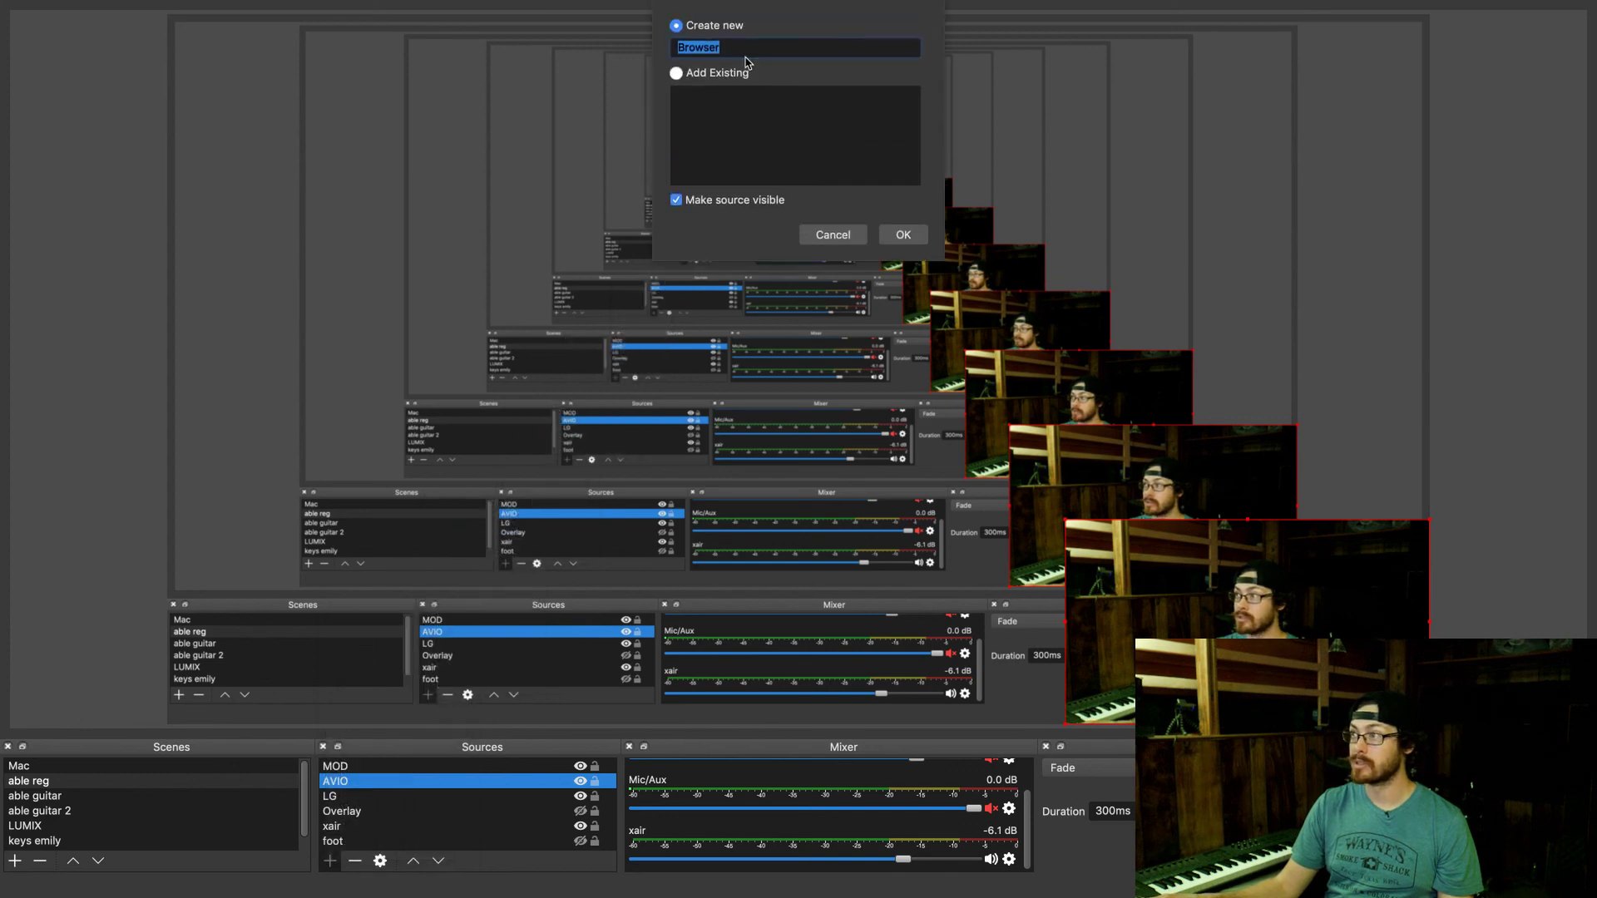
type("alerts")
left_click(902, 236)
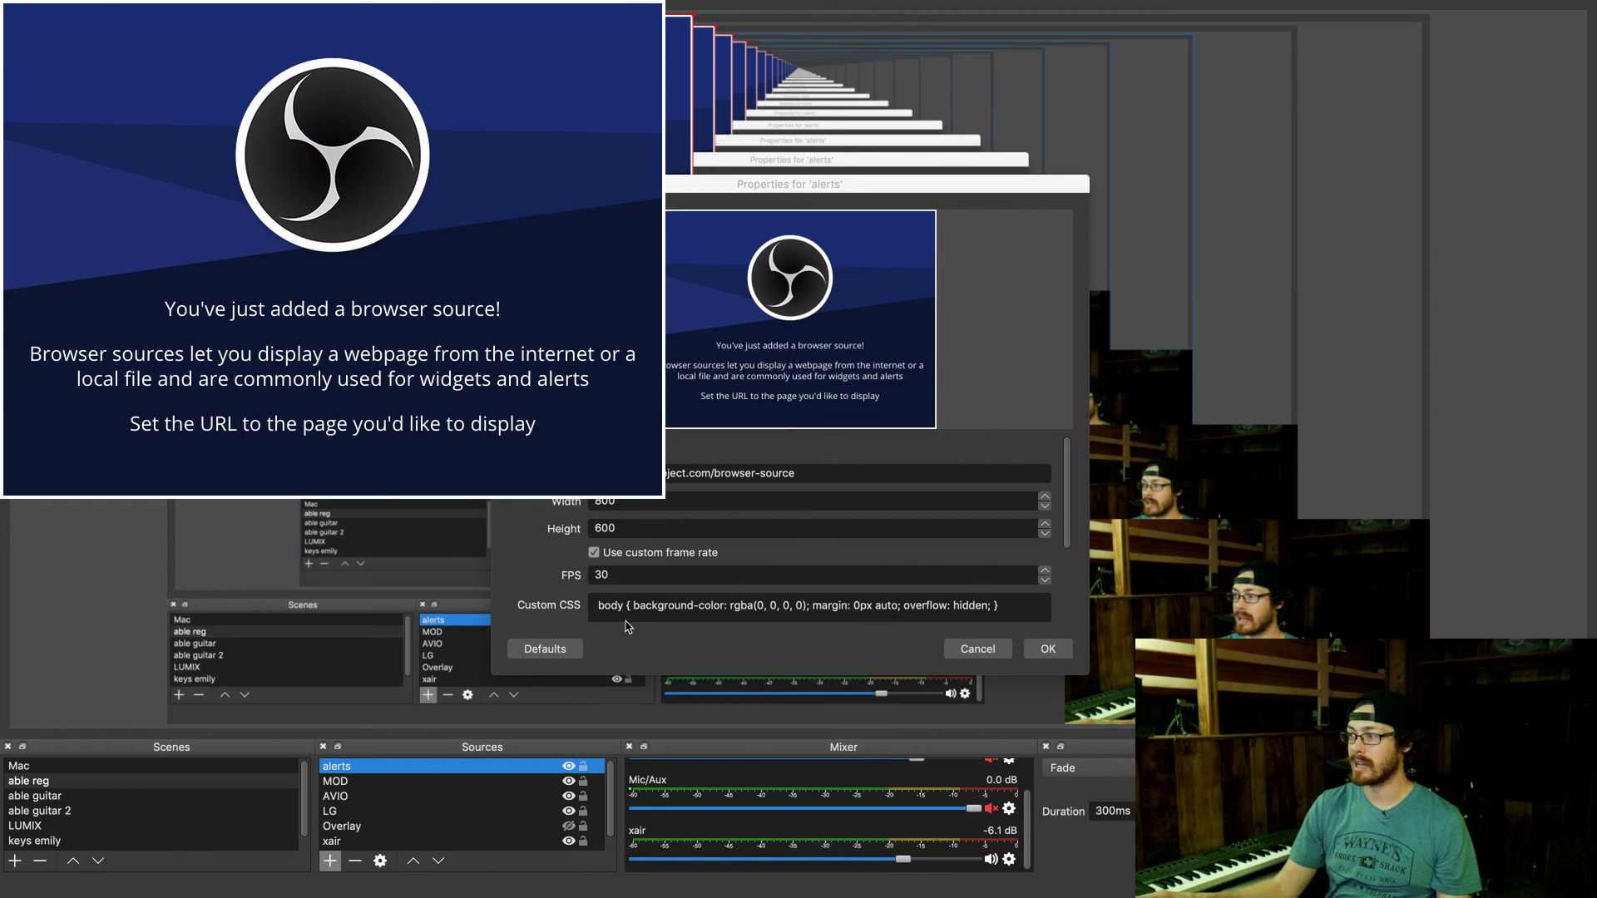
Step: Give the alerts source the copied overlay URL, a width of 1920, a height of 1080 and 60 FPS
double_click(603, 575)
type("60")
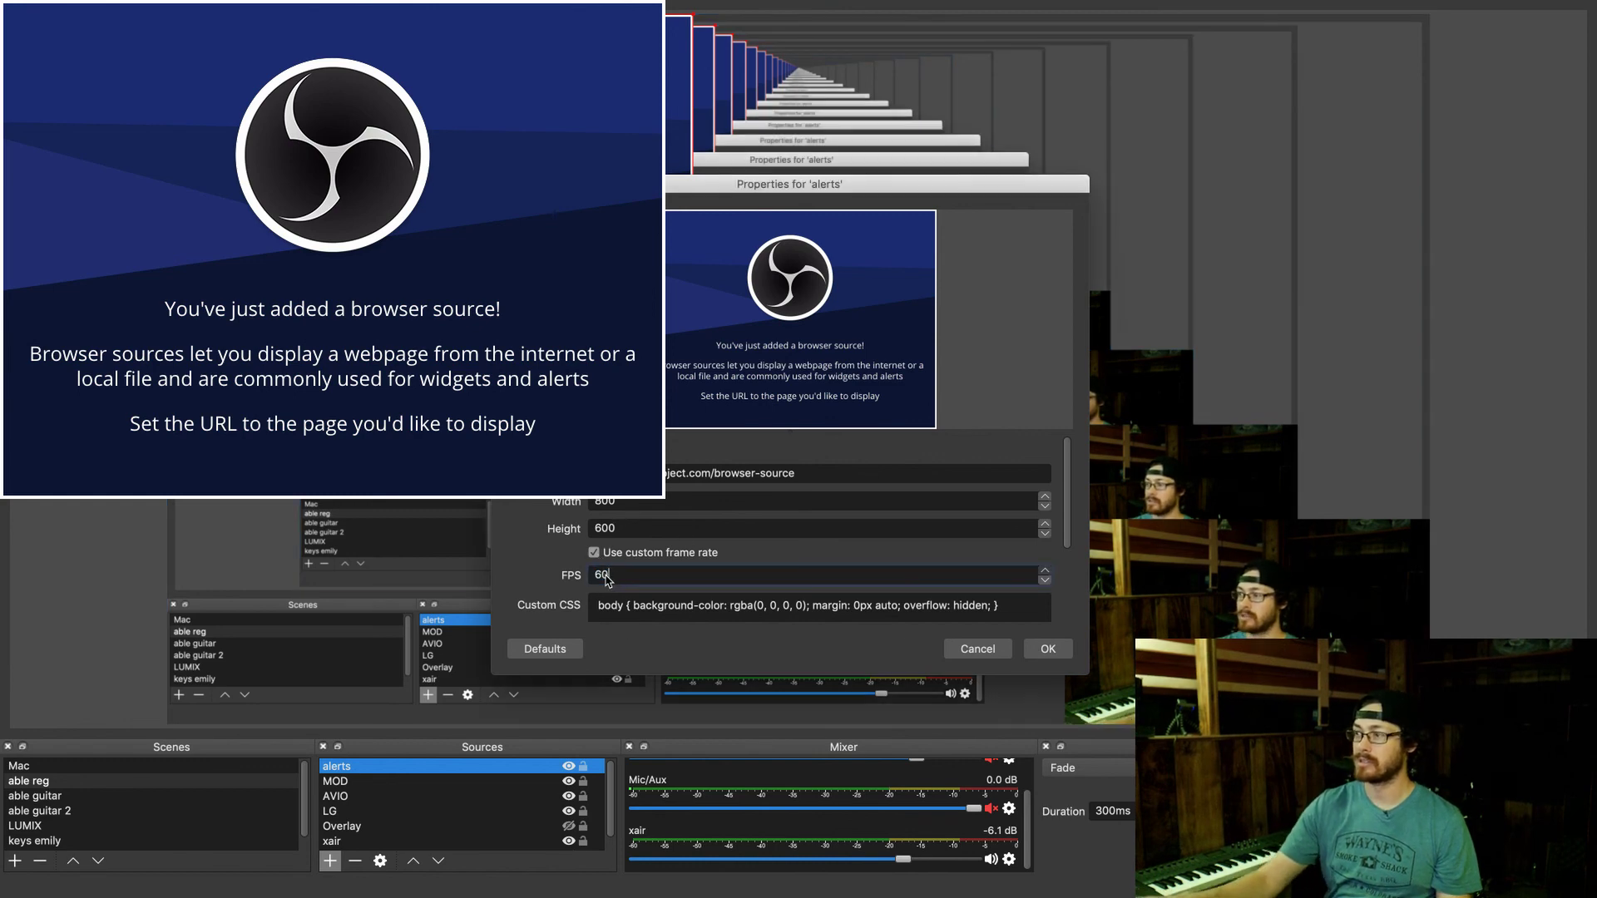
key("super+a")
key("super+v")
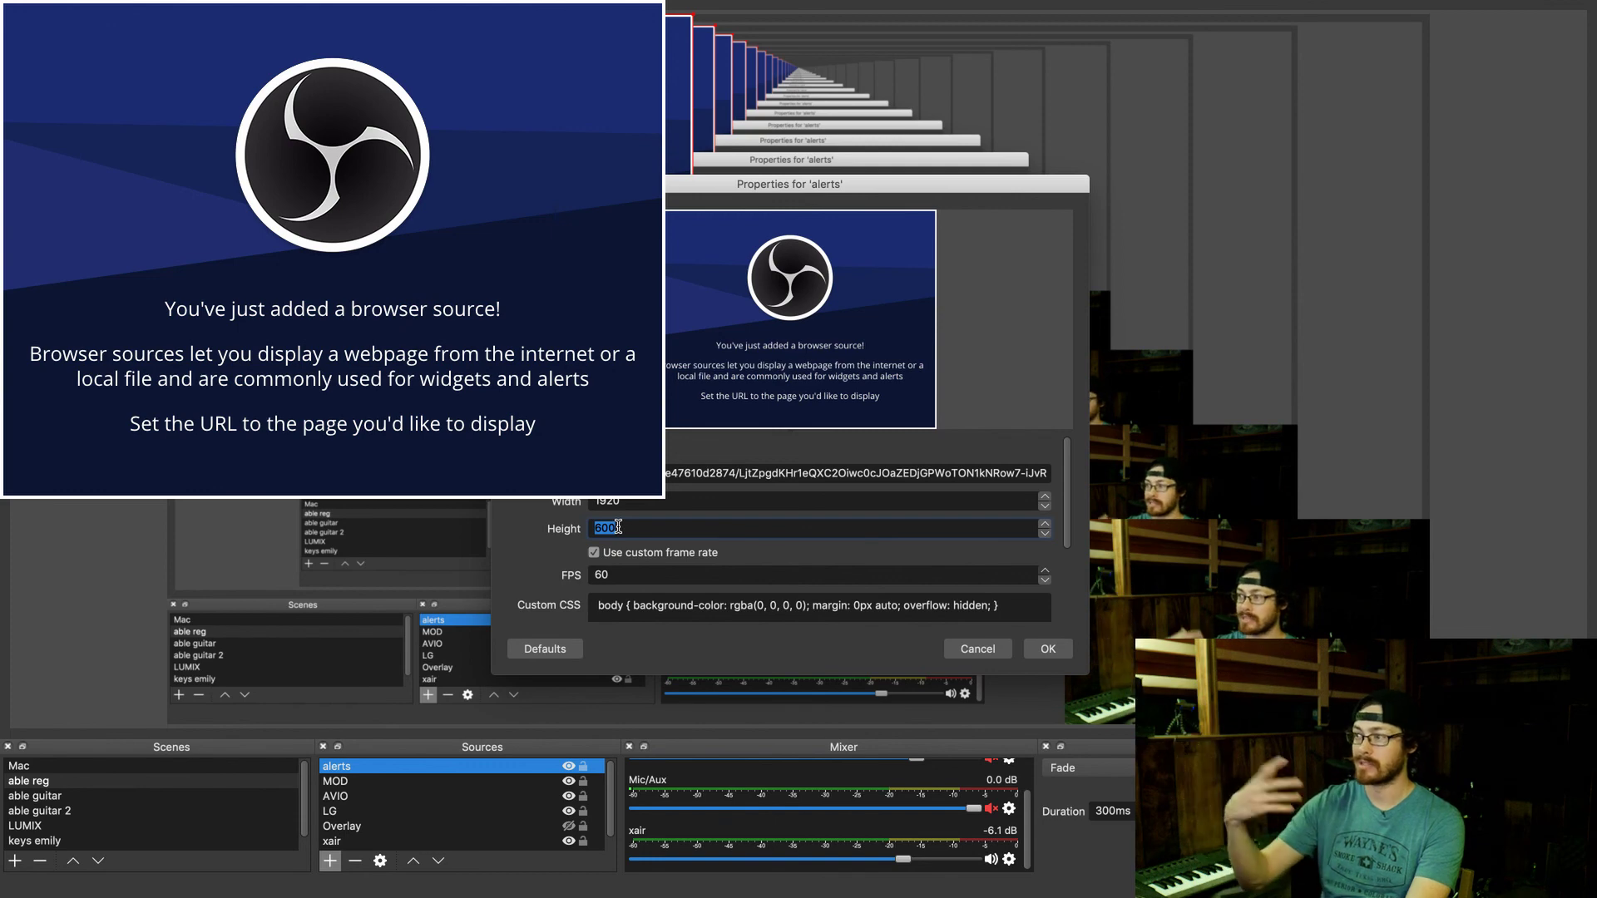
type("1080")
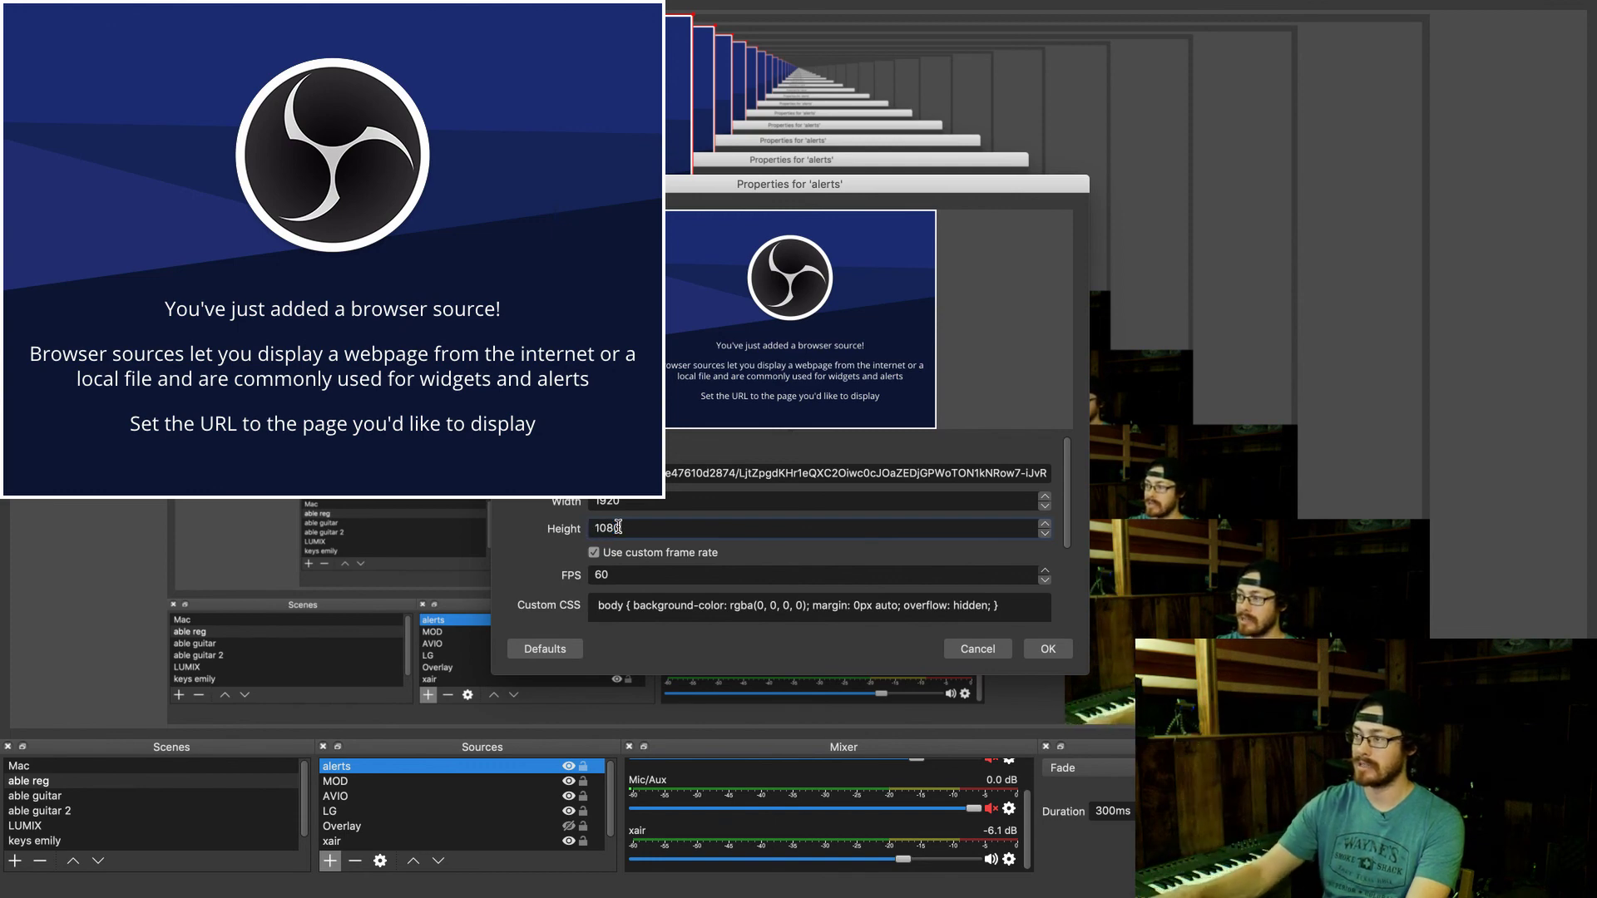
left_click(1034, 648)
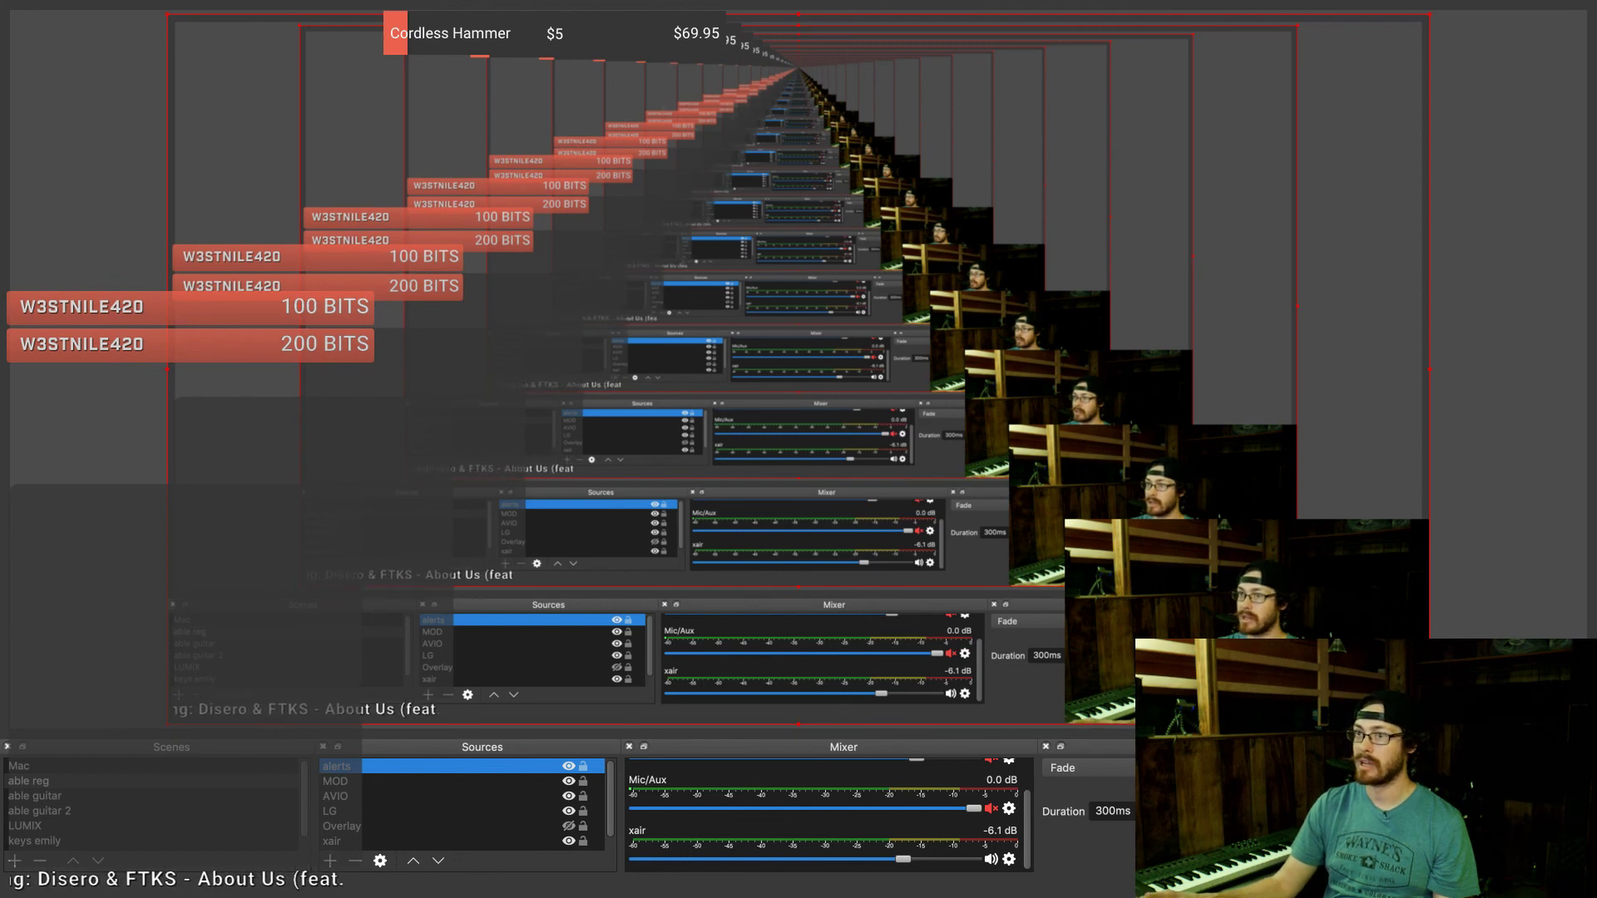
Step: Switch to the StreamElements editor in Chrome, emulate a subscriber event of 1 and return to OBS to check the alert
key("ctrl+Up")
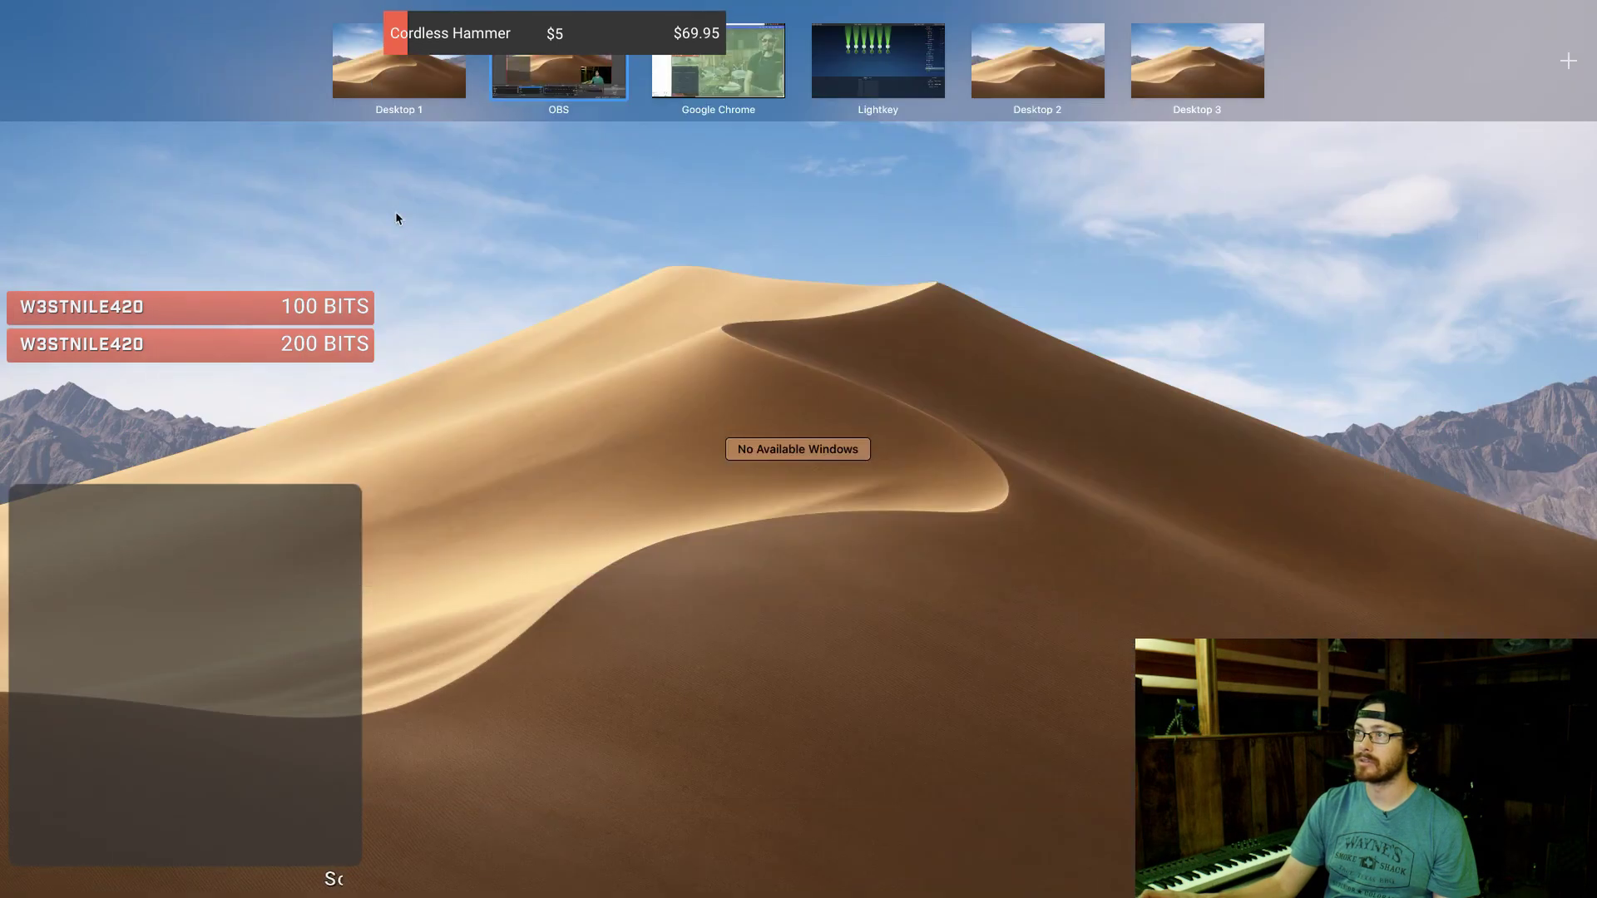
key("ctrl+Right")
mouse_move(273, 857)
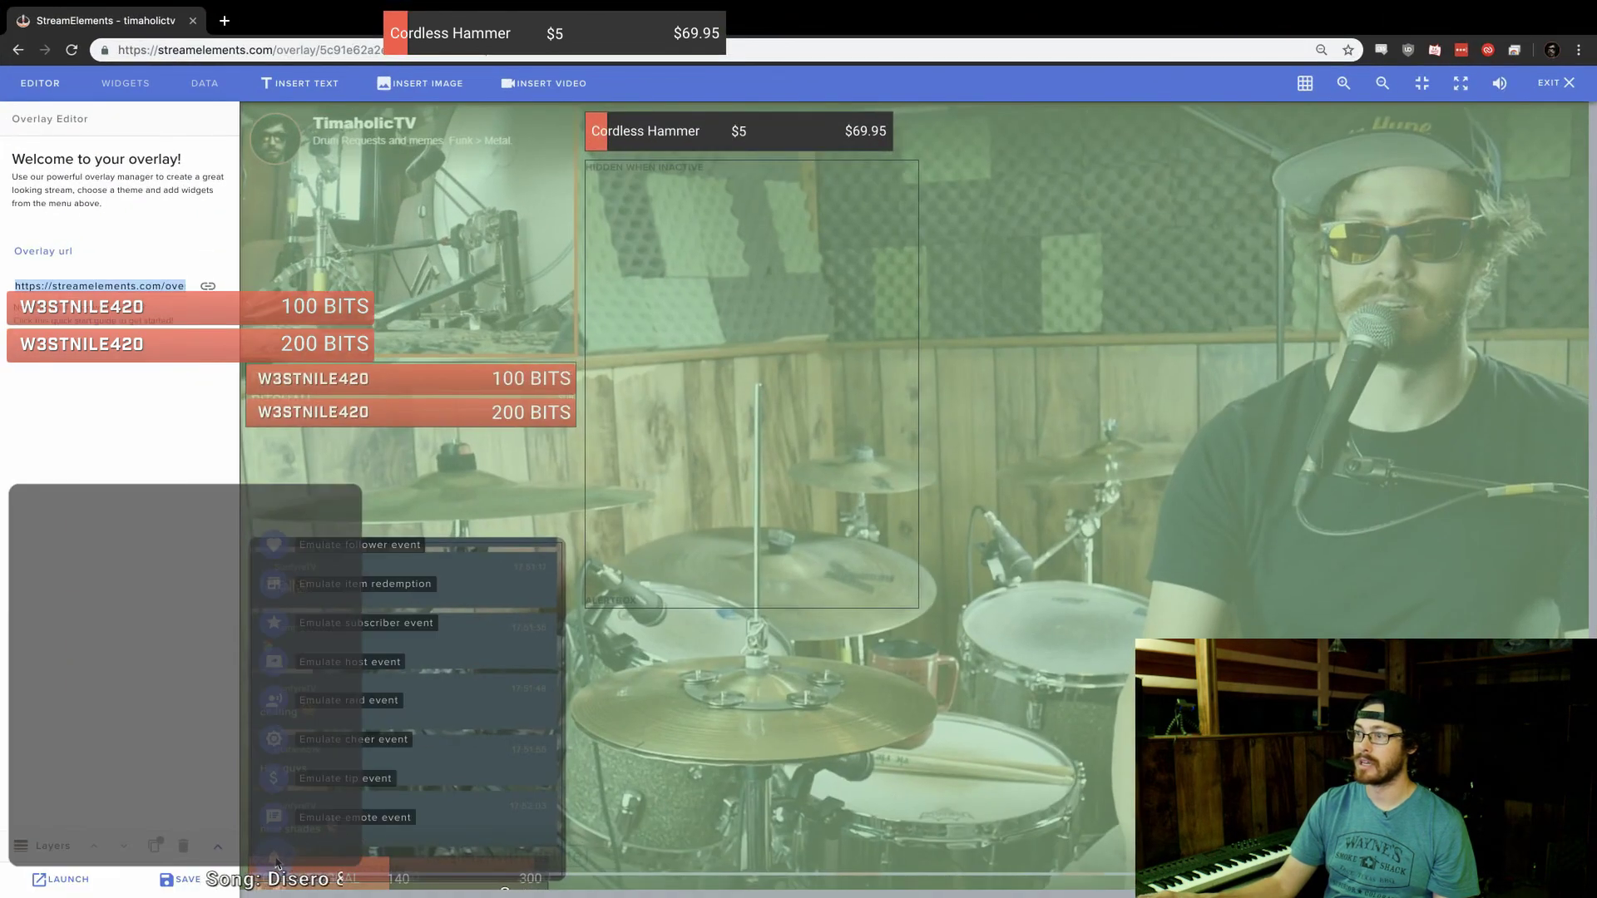
mouse_move(279, 643)
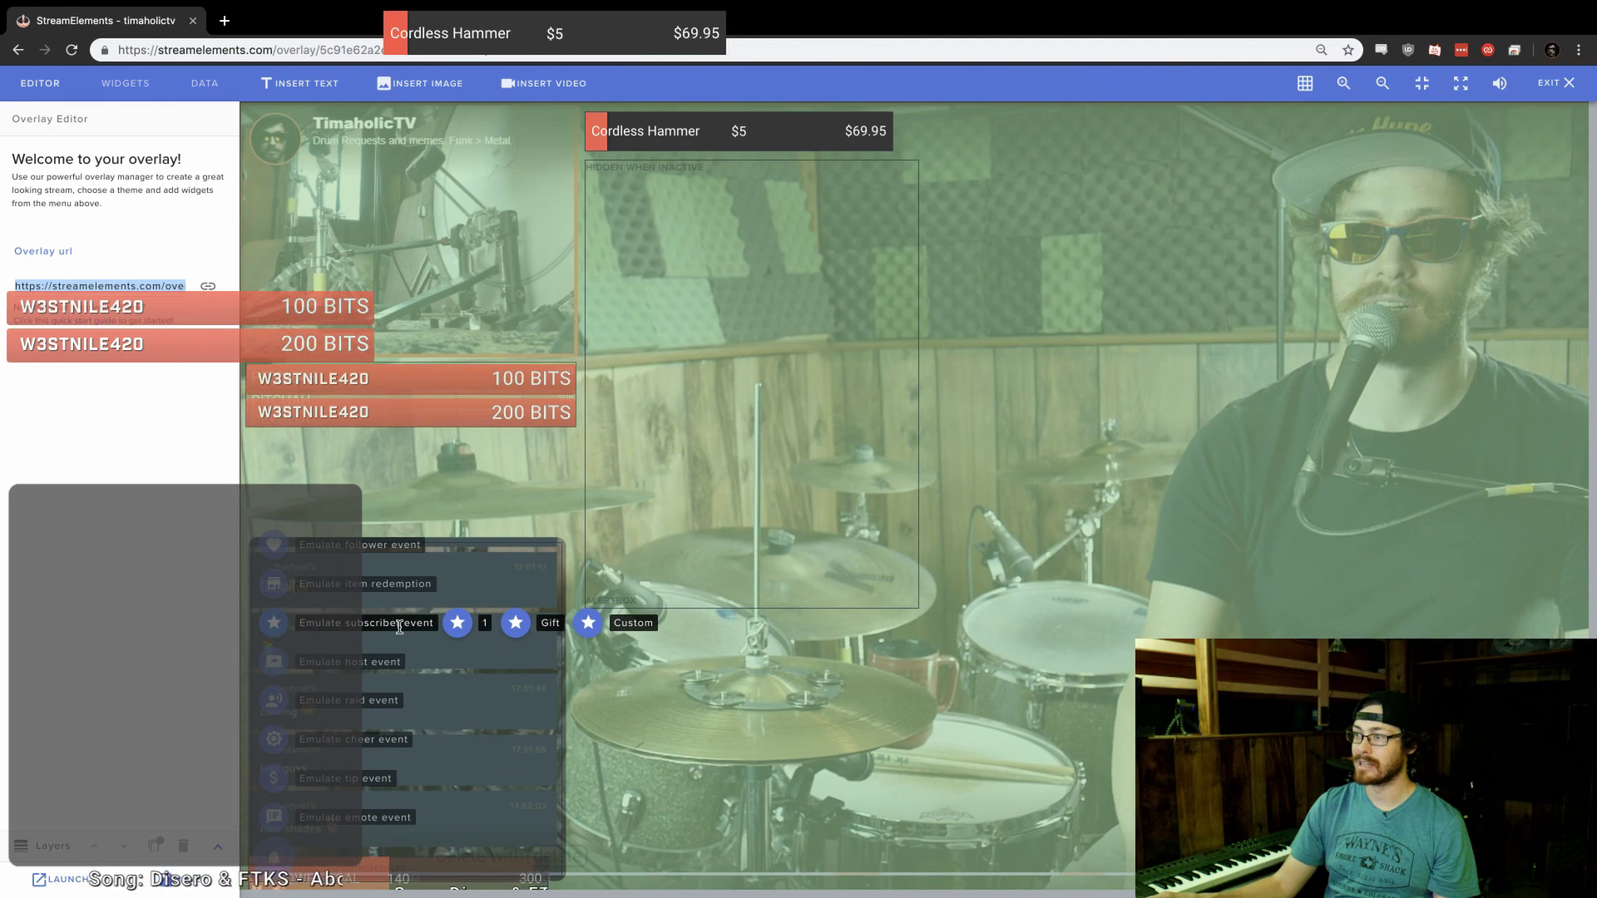
left_click(467, 630)
key("ctrl+Up")
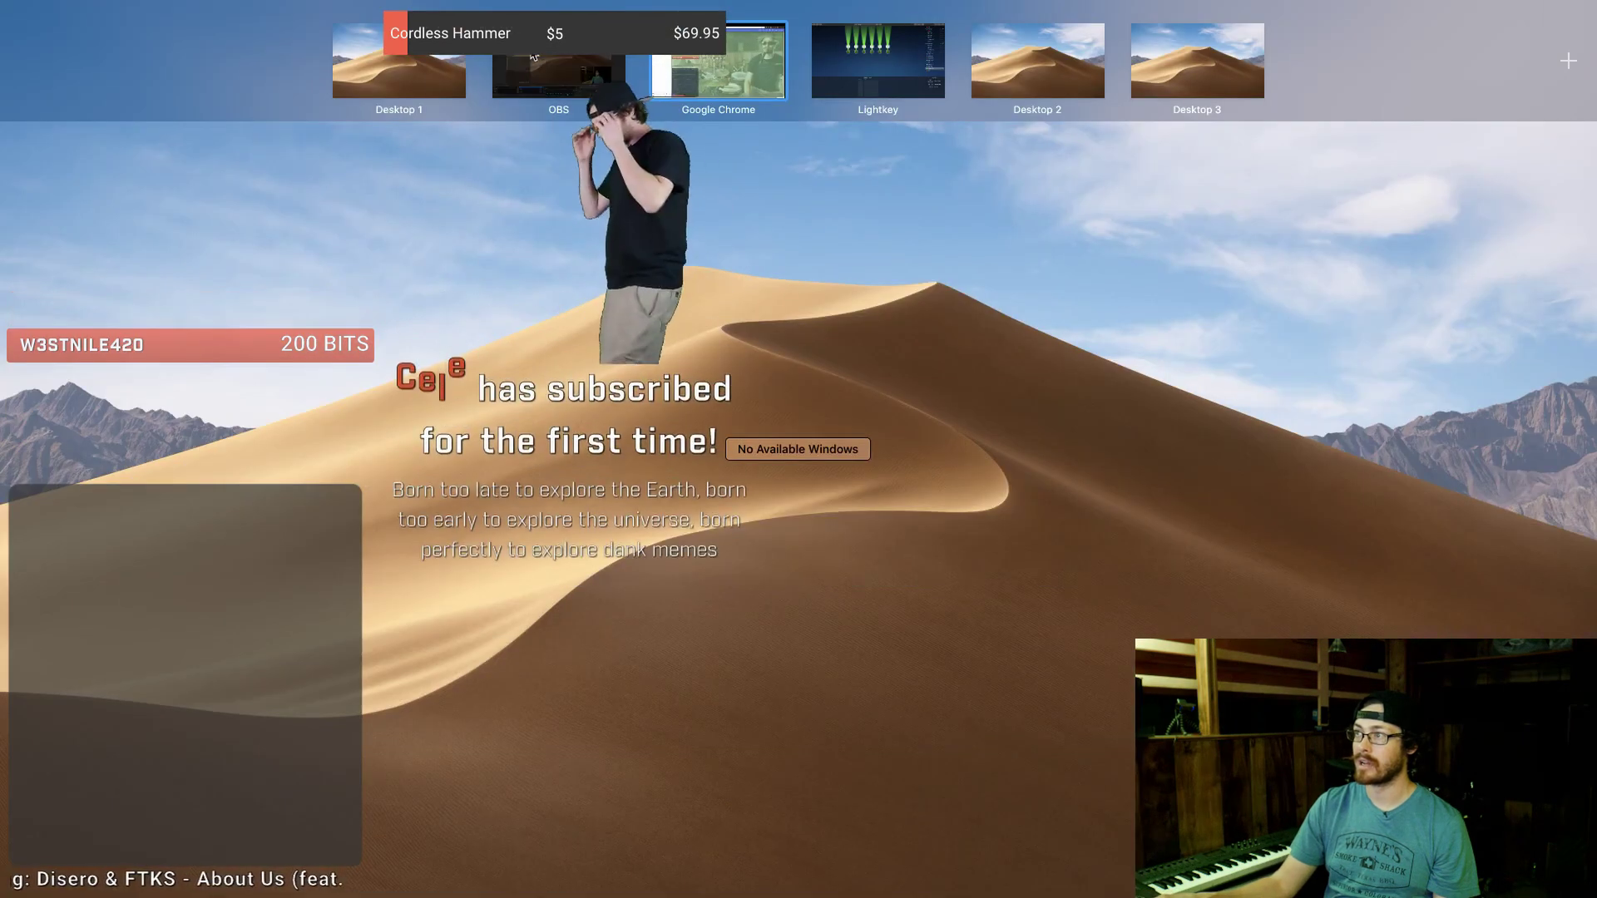
key("ctrl+Left")
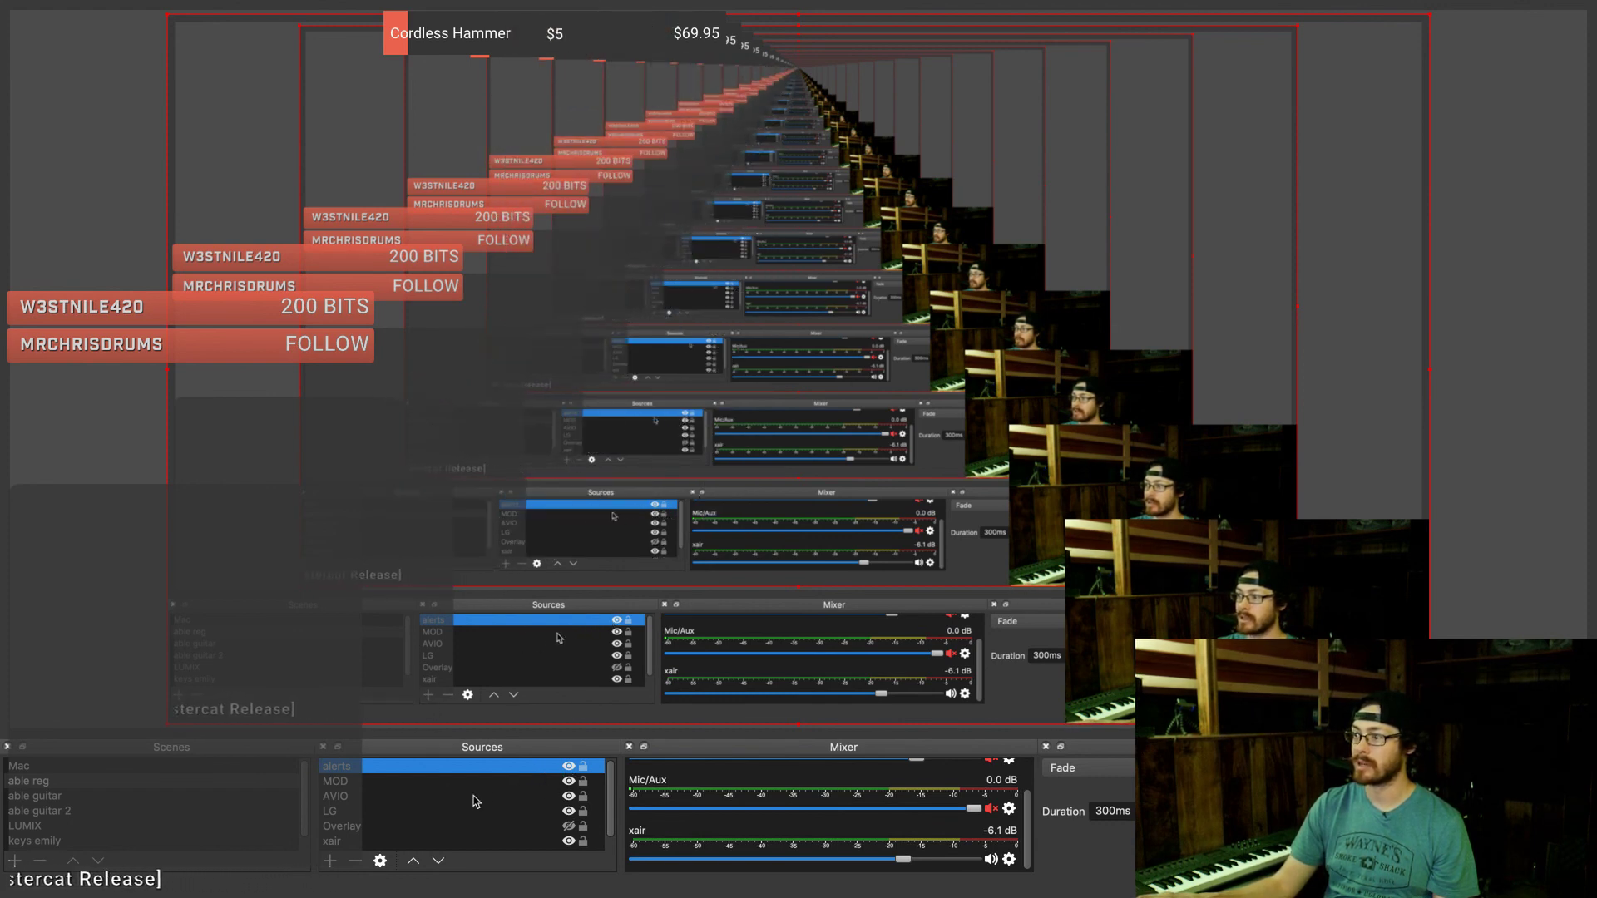
Step: Remove the alerts source from the scene
left_click(366, 861)
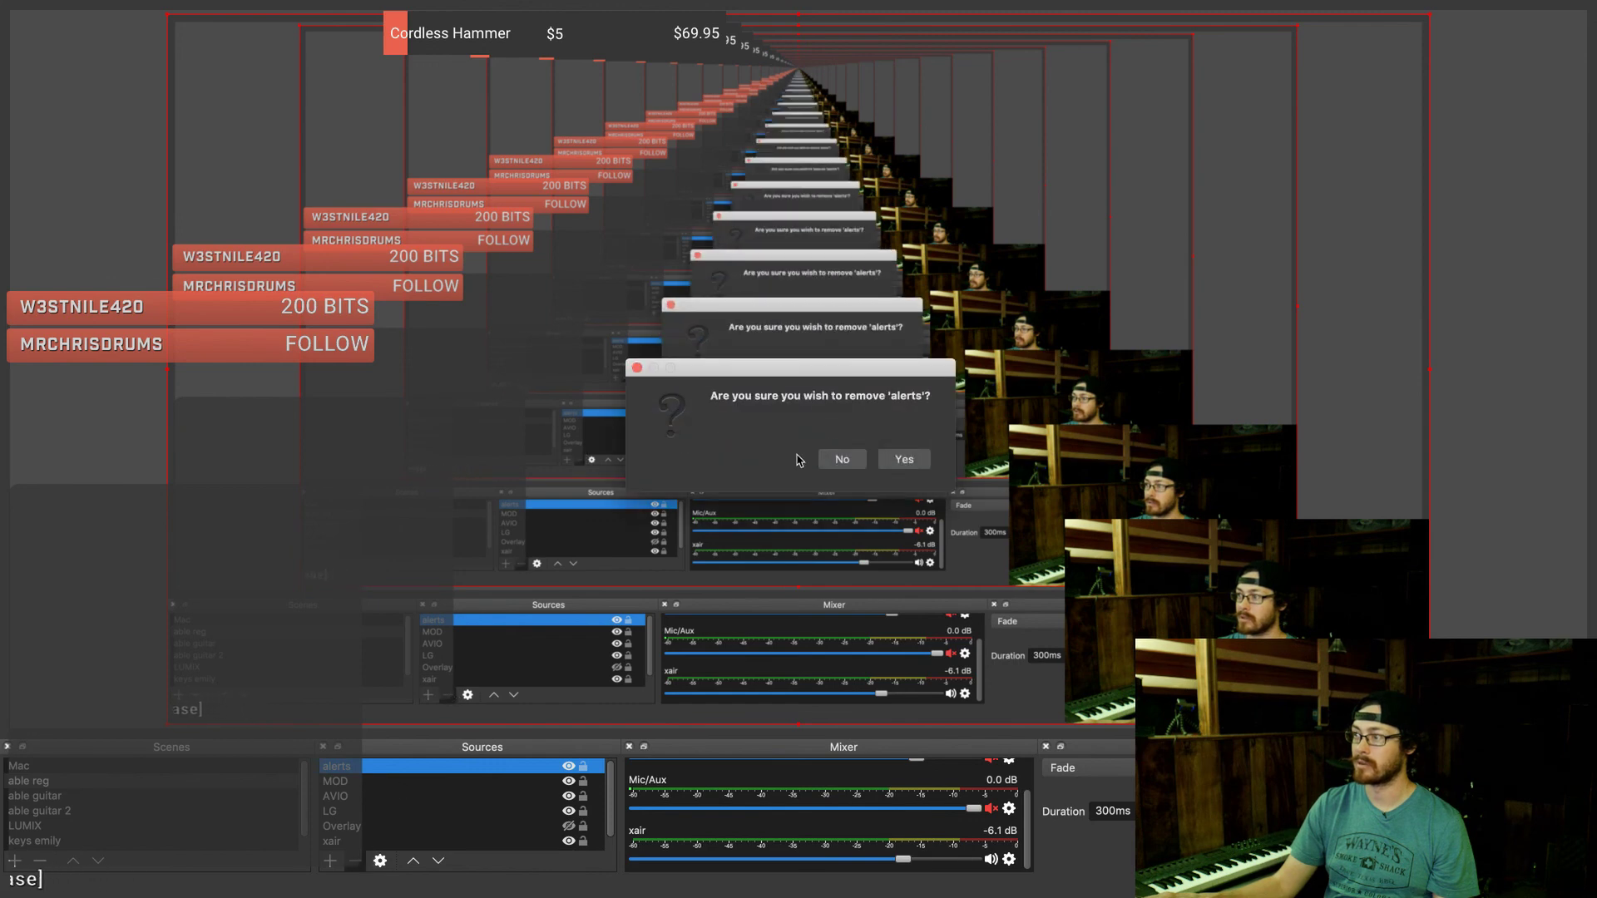
left_click(904, 459)
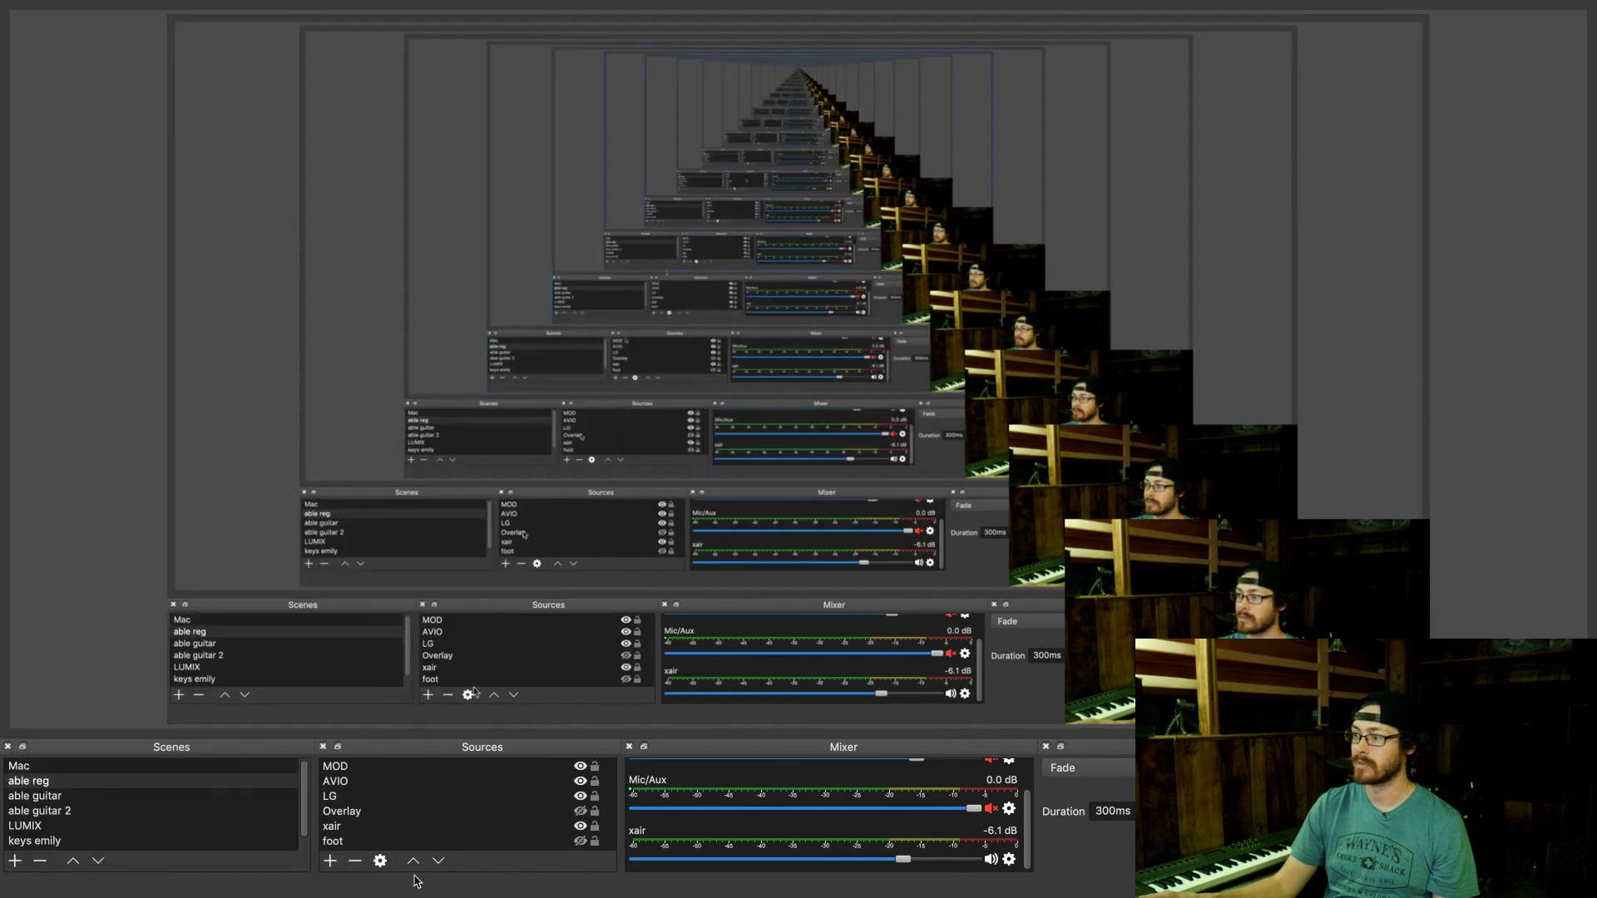